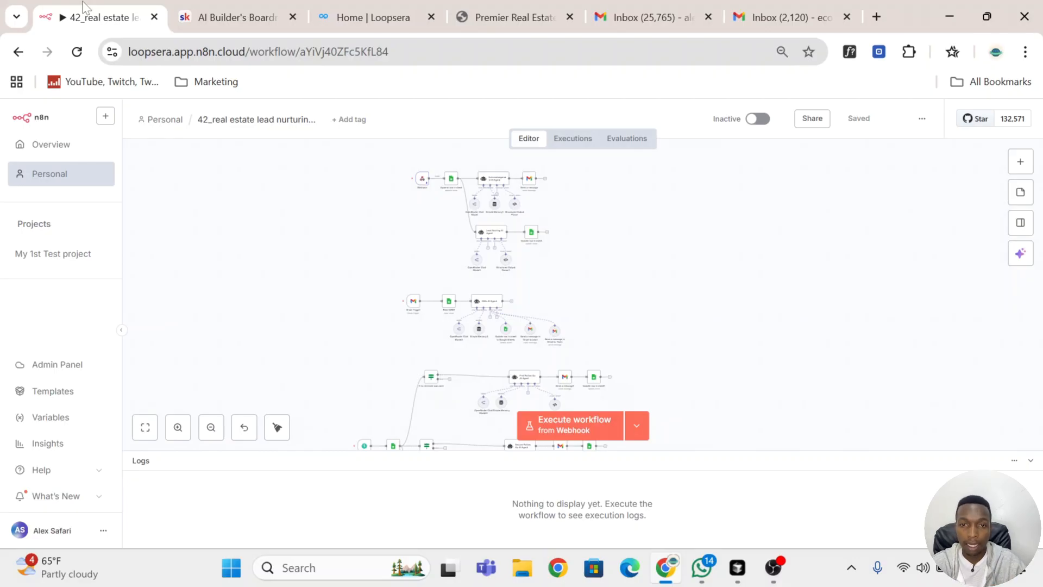
left_click(364, 17)
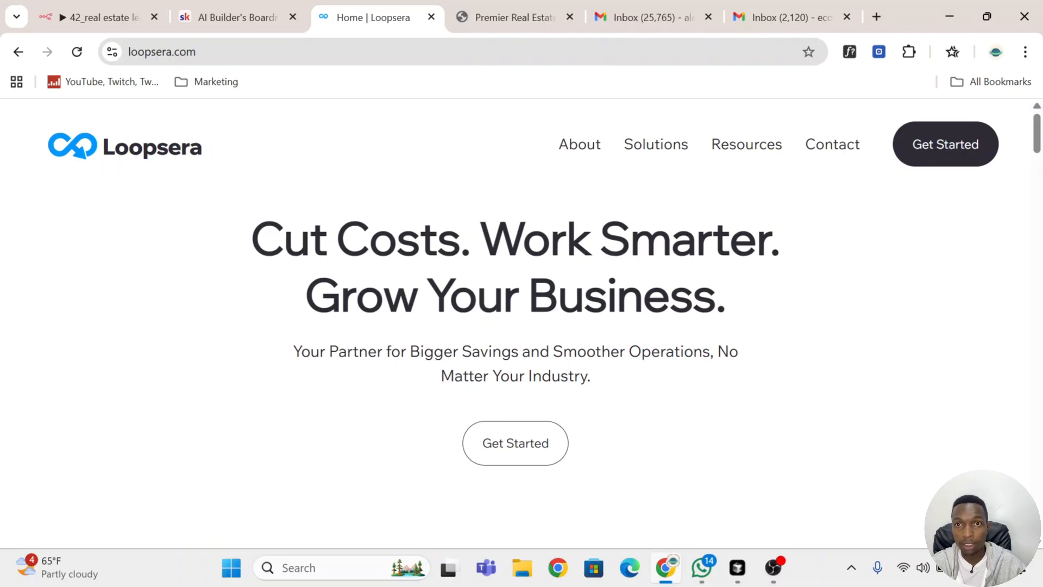
scroll(516, 324, "down", 2)
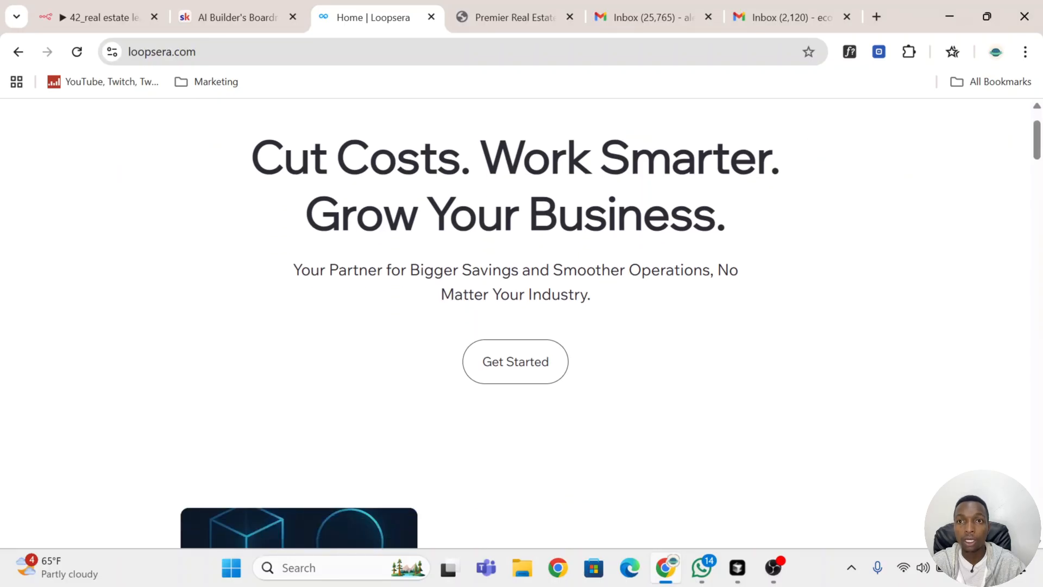
scroll(516, 323, "up", 2)
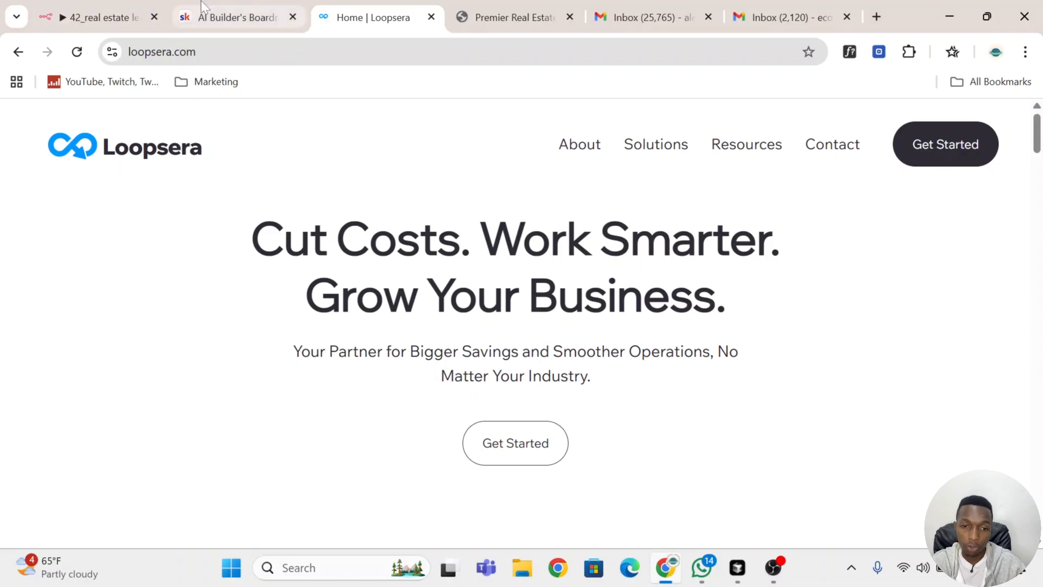
left_click(219, 17)
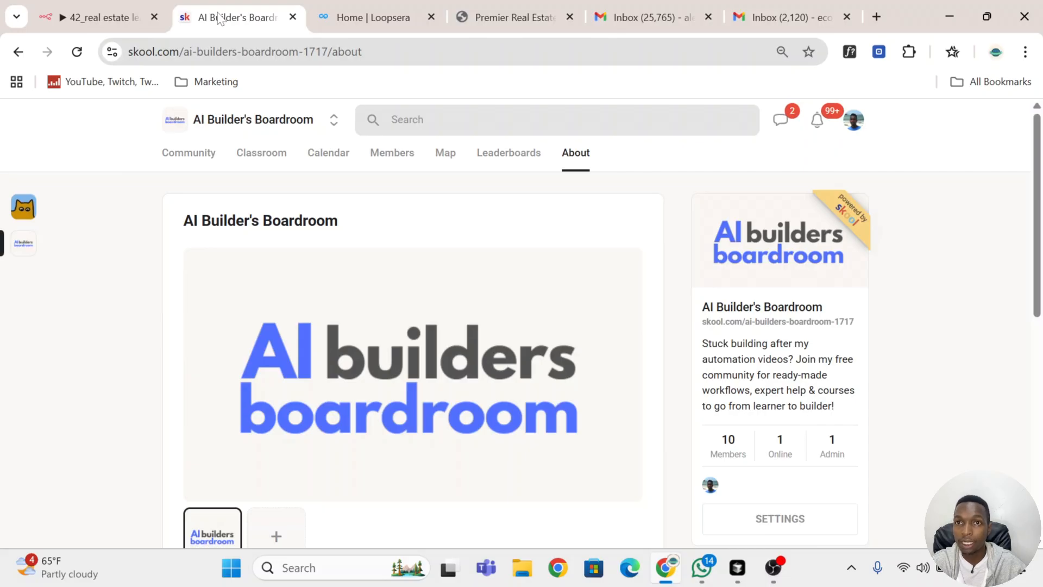
scroll(468, 418, "down", 1)
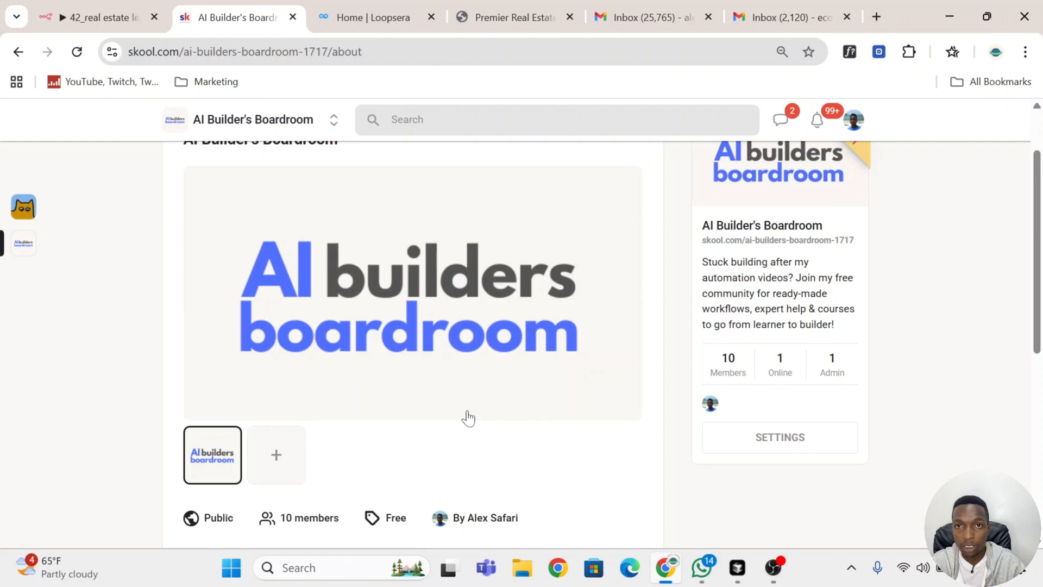
scroll(467, 417, "down", 1)
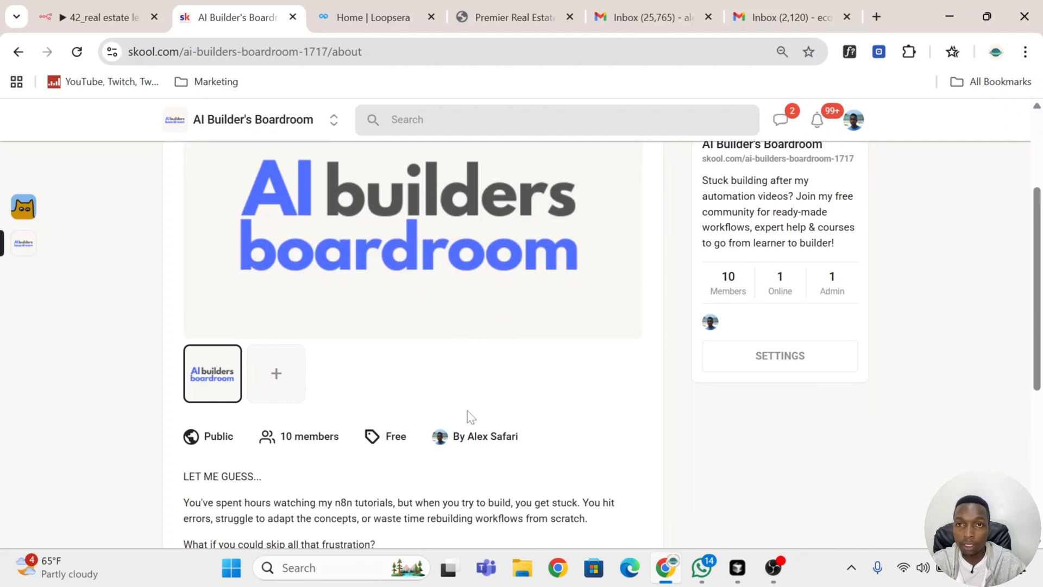
key("ctrl+shift+Tab")
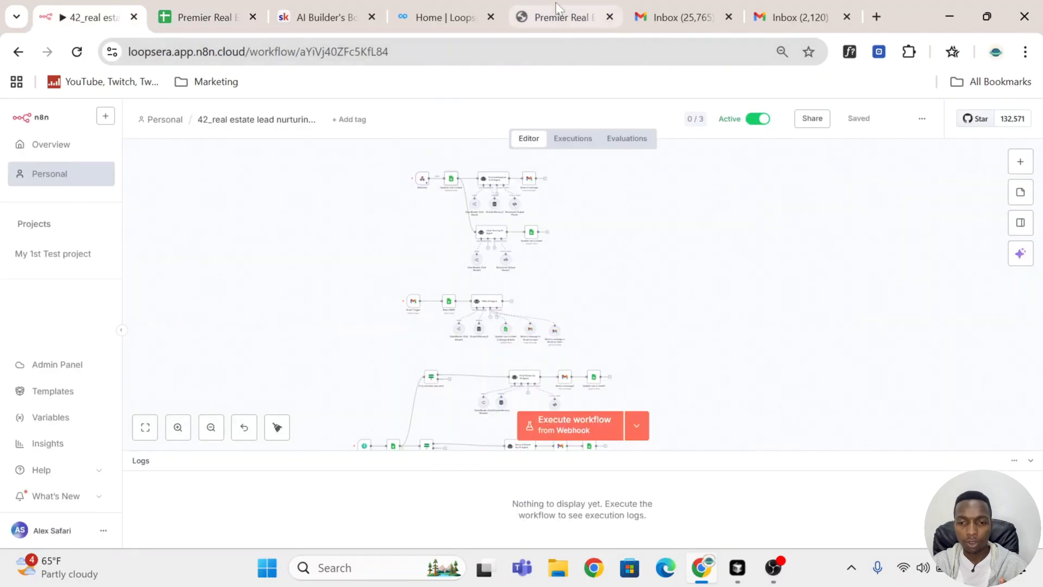
Step: Open the Premier Real Estate site and fill in the contact form's Full Name with the contact's full name
left_click(560, 17)
scroll(648, 257, "up", 3)
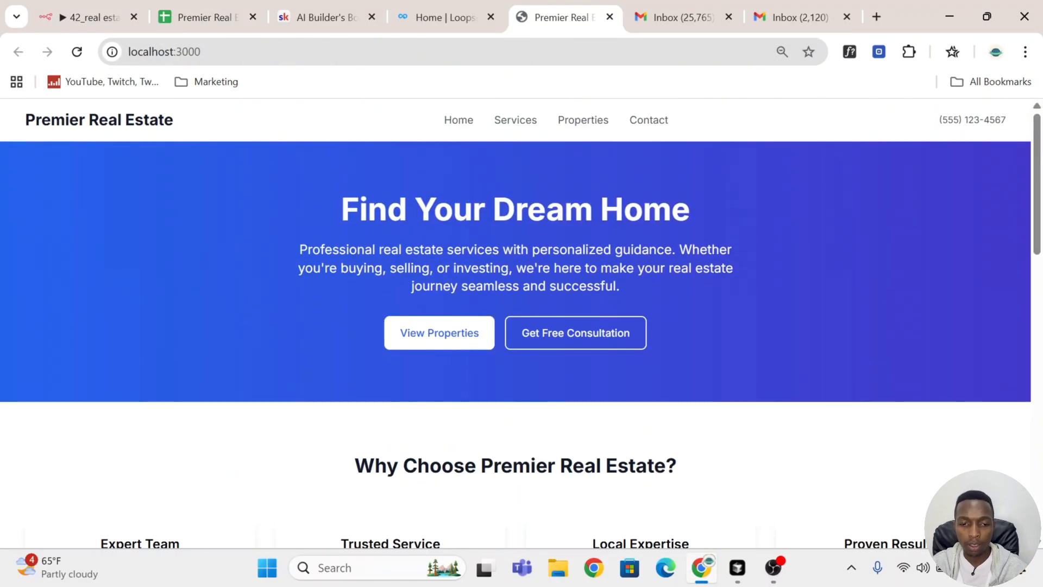
scroll(652, 264, "down", 15)
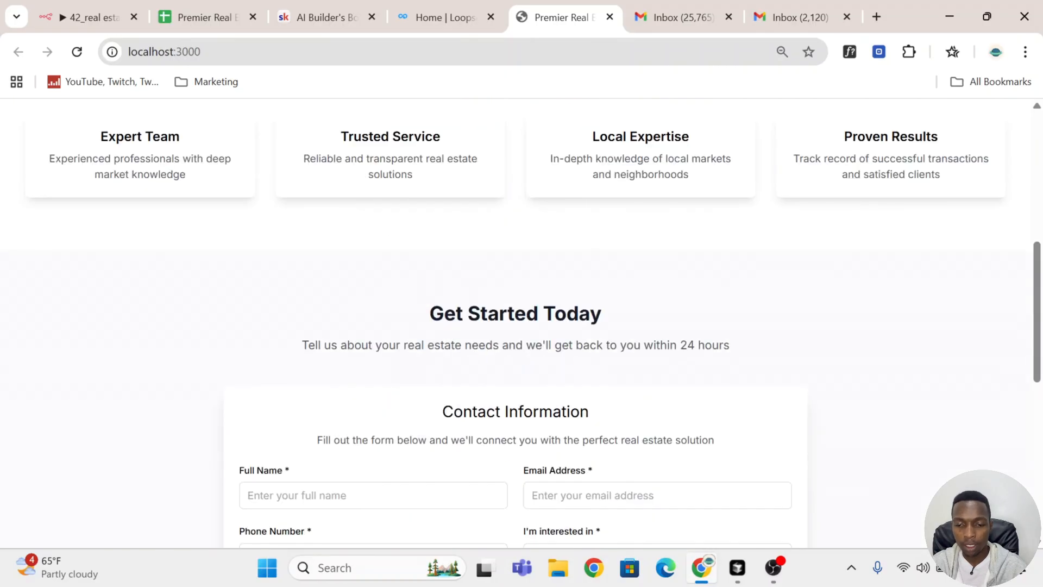
scroll(652, 264, "up", 3)
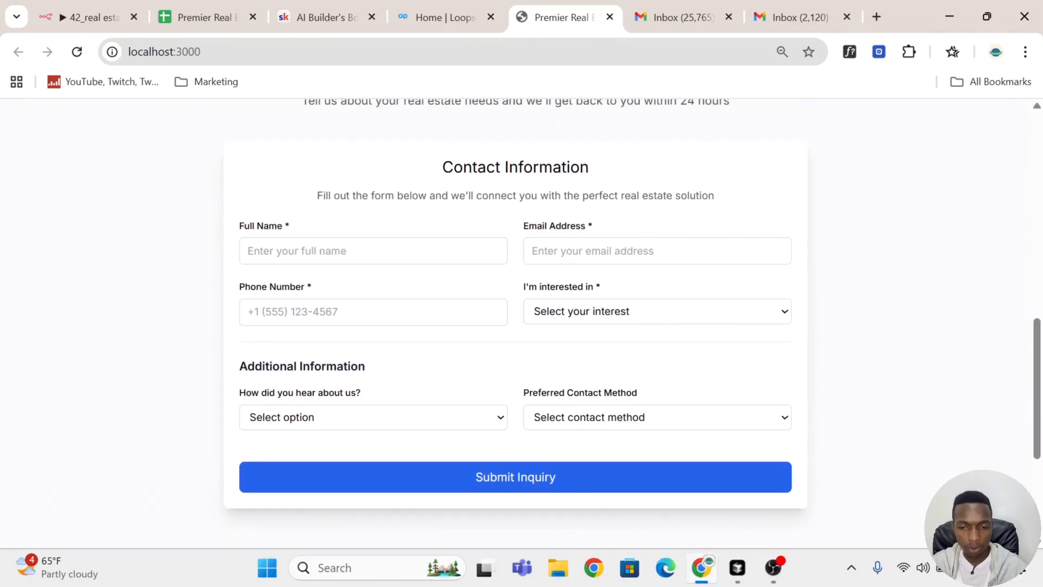
left_click(381, 251)
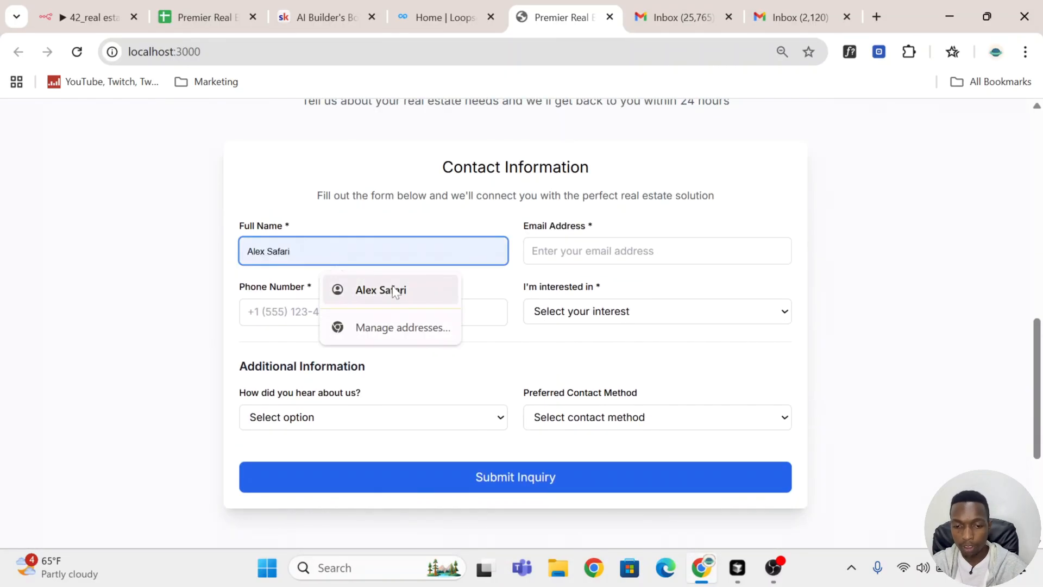
left_click(375, 288)
Step: Fill in the contact's e-mail address and phone number in the form
left_click(598, 252)
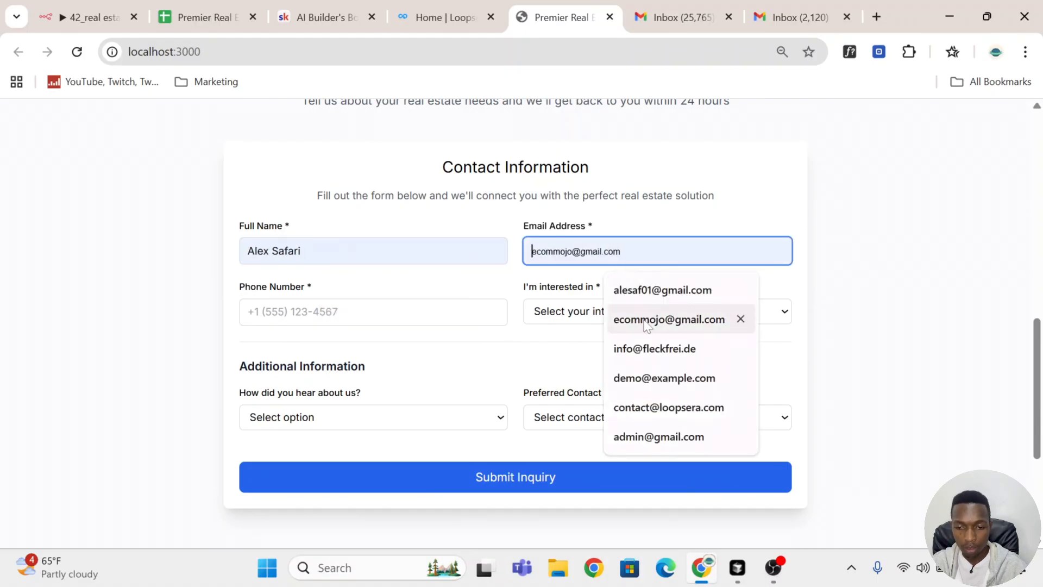
left_click(663, 290)
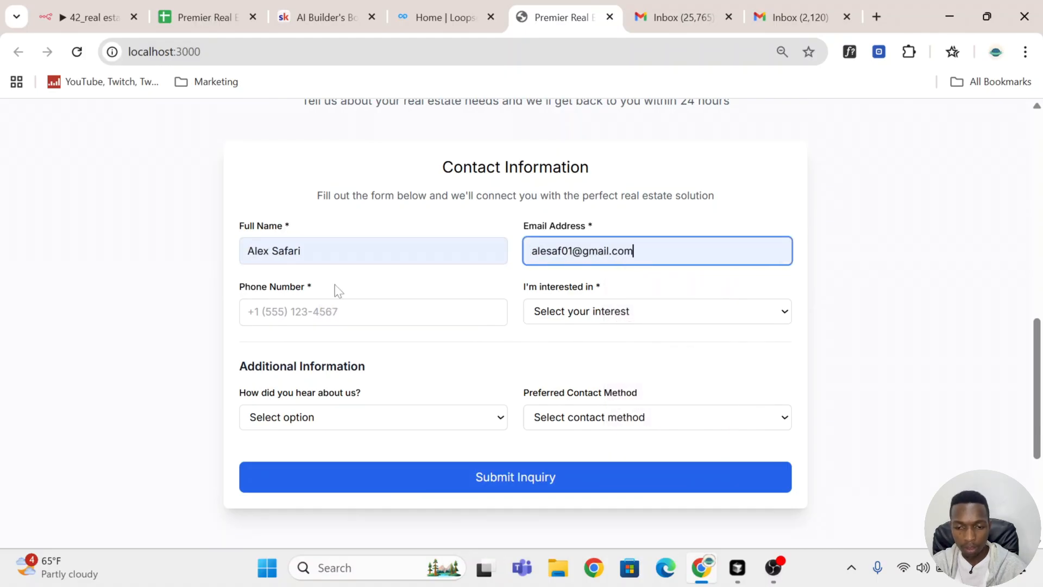
left_click(340, 311)
left_click(394, 352)
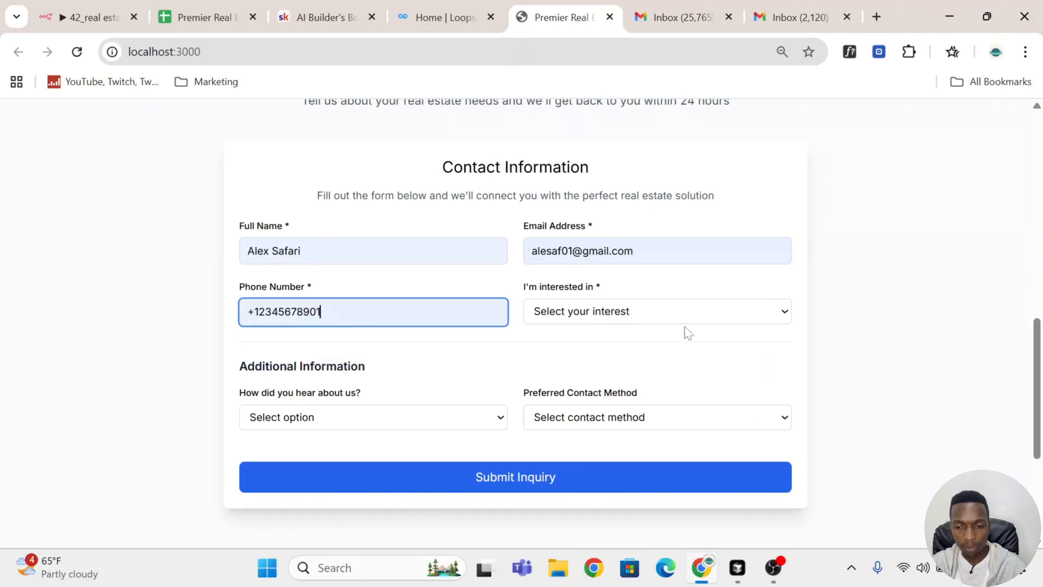
Step: Set the interest to Buying a property
left_click(686, 321)
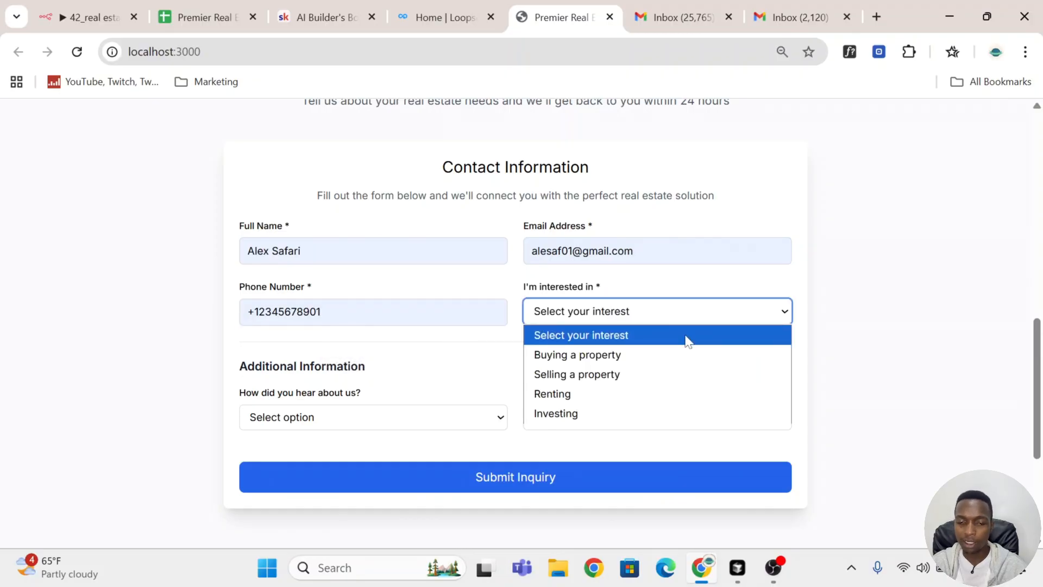
left_click(675, 361)
scroll(525, 373, "down", 1)
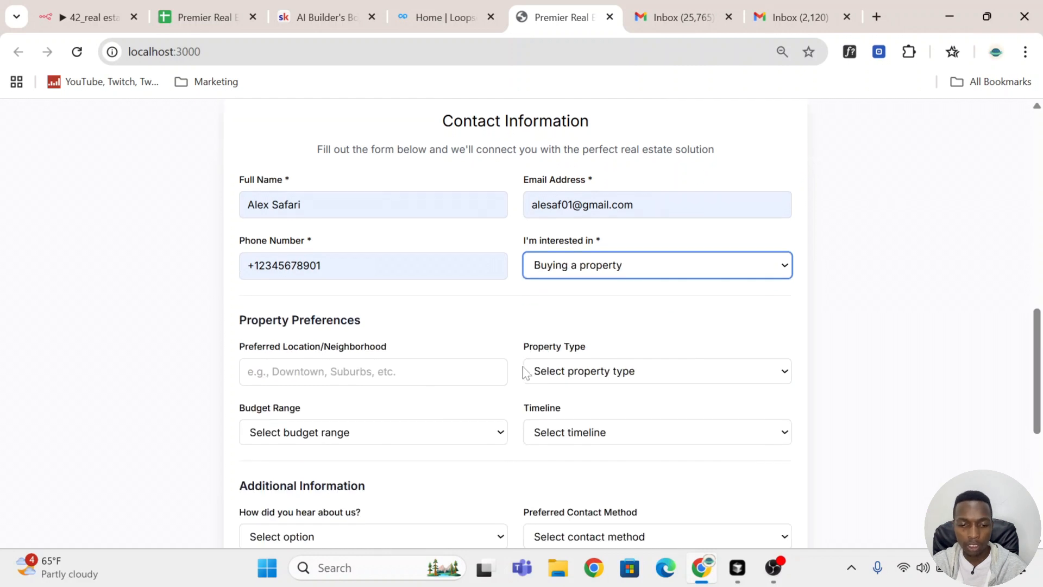
Step: Set the preferred location to Downtown and the property type to Apartment
left_click(337, 336)
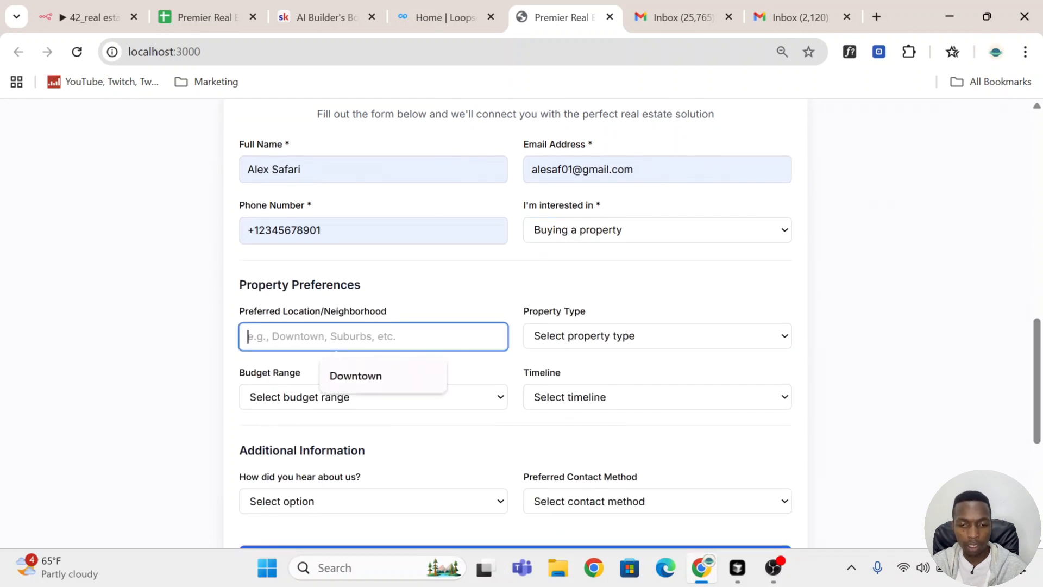
left_click(357, 376)
left_click(678, 344)
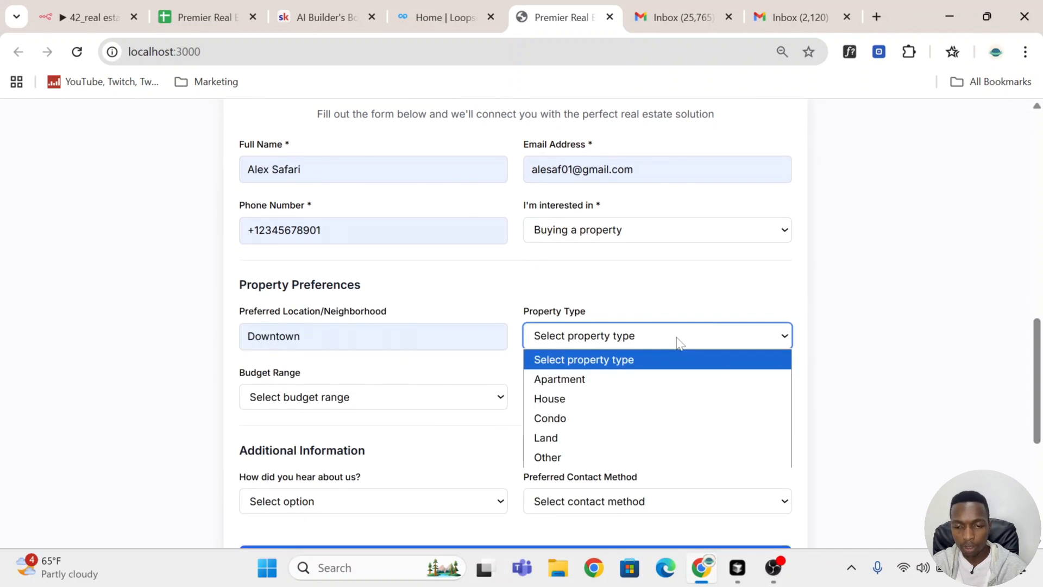
left_click(663, 379)
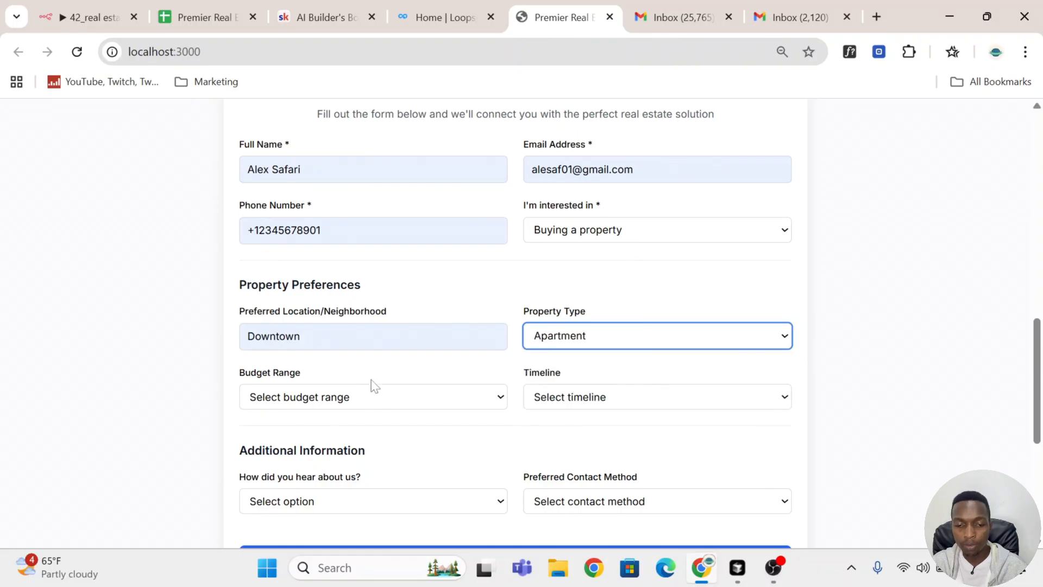
Step: Set the budget range to $500k - $1M and the timeline to Immediately
left_click(363, 401)
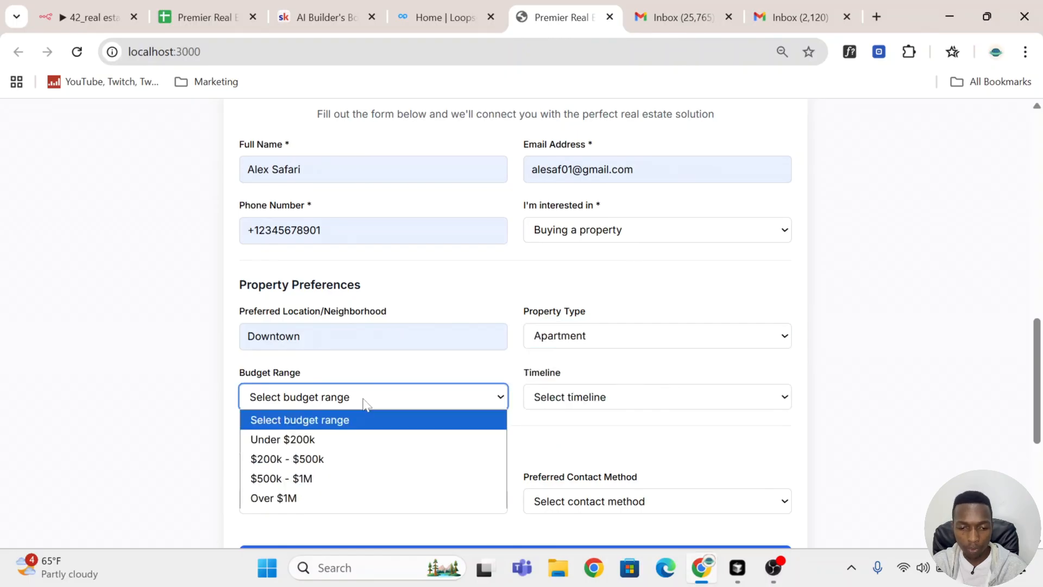
left_click(386, 478)
left_click(687, 392)
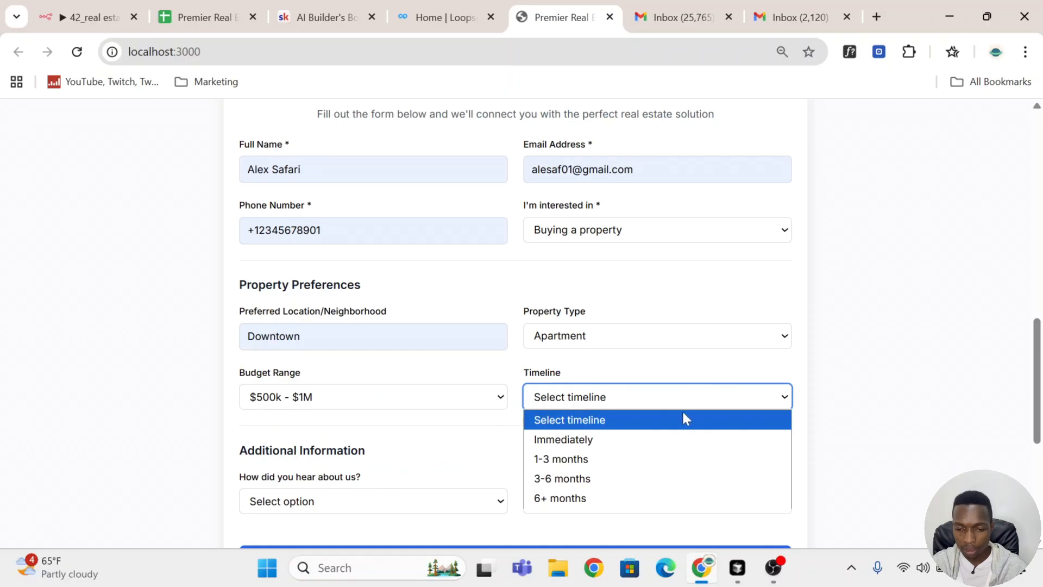
left_click(629, 441)
scroll(565, 413, "down", 1)
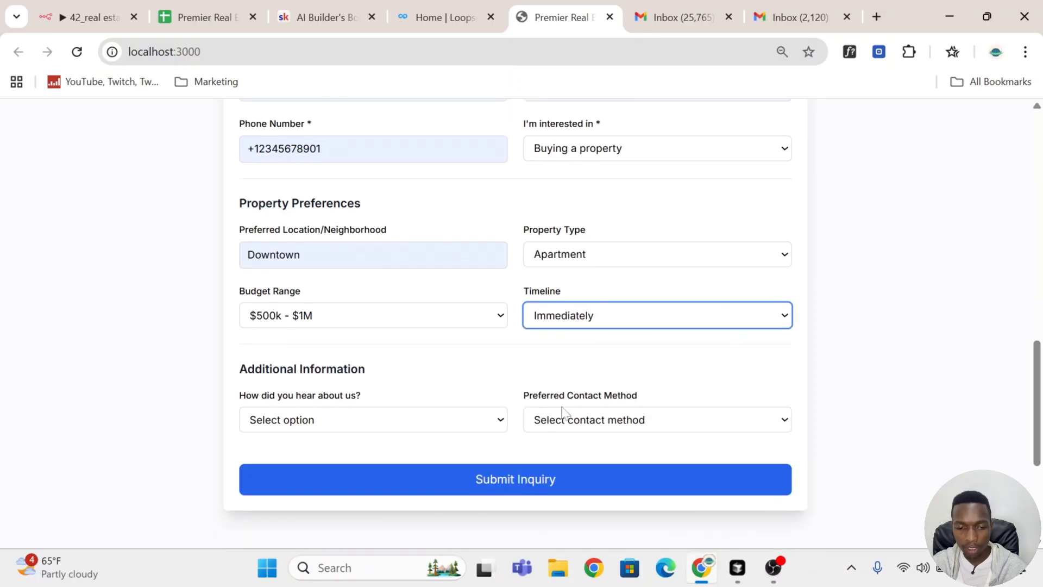
Step: Choose Facebook Ads as how they heard about you and Email as the preferred contact method
left_click(345, 421)
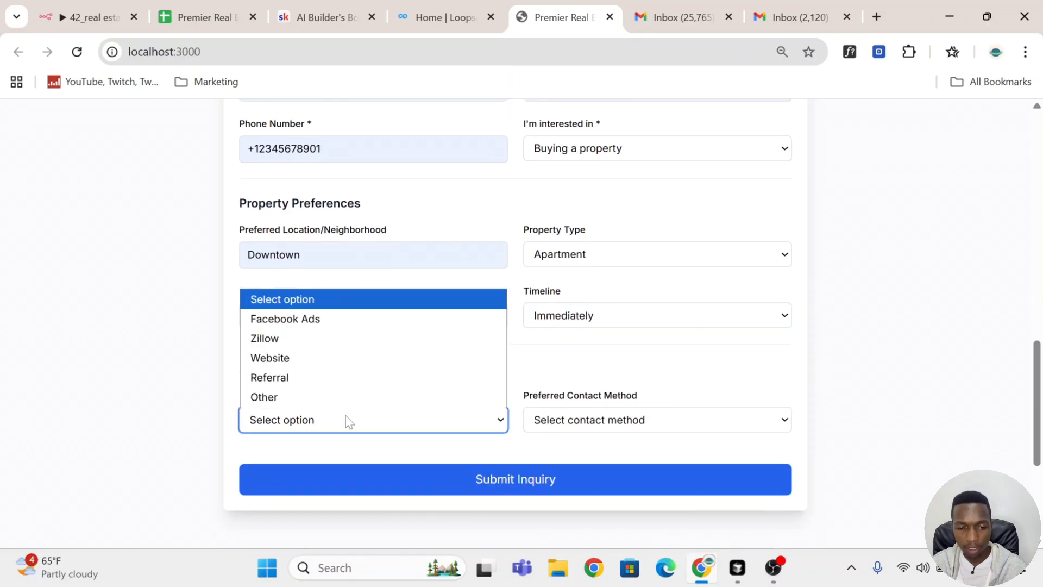
left_click(361, 319)
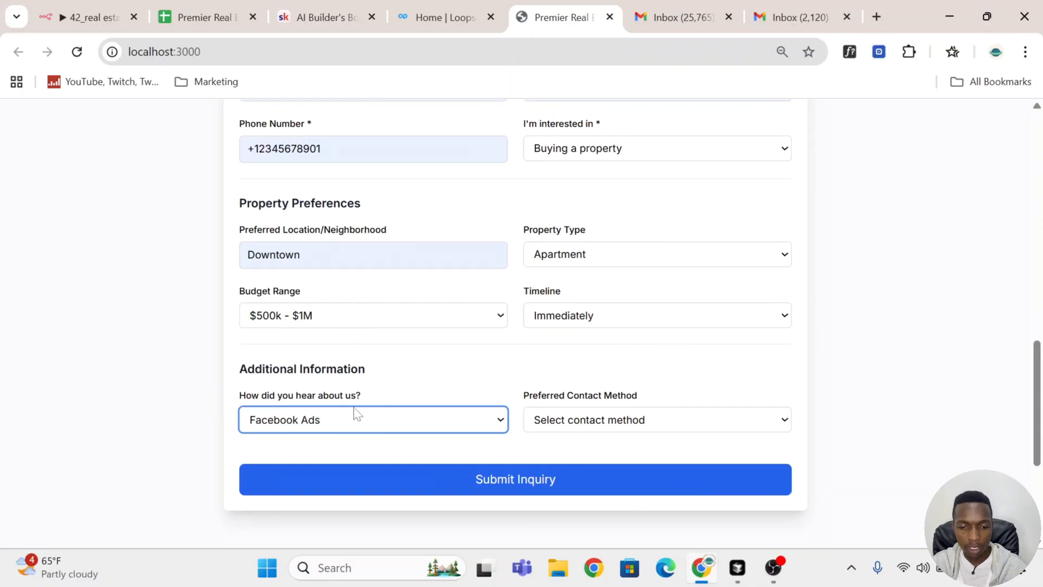
left_click(679, 426)
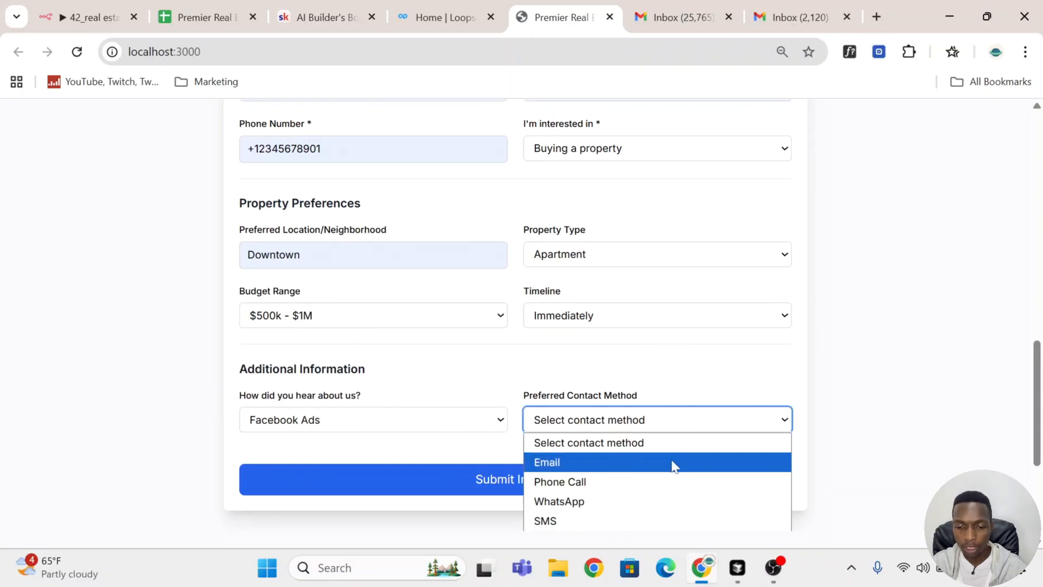
left_click(673, 466)
scroll(716, 315, "down", 3)
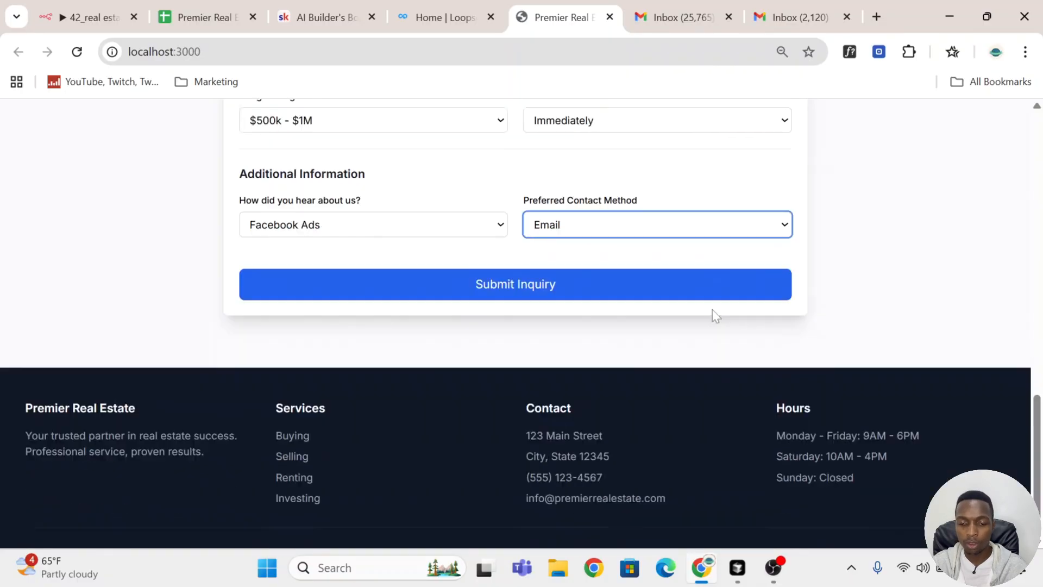
Step: Submit the inquiry form
left_click(588, 249)
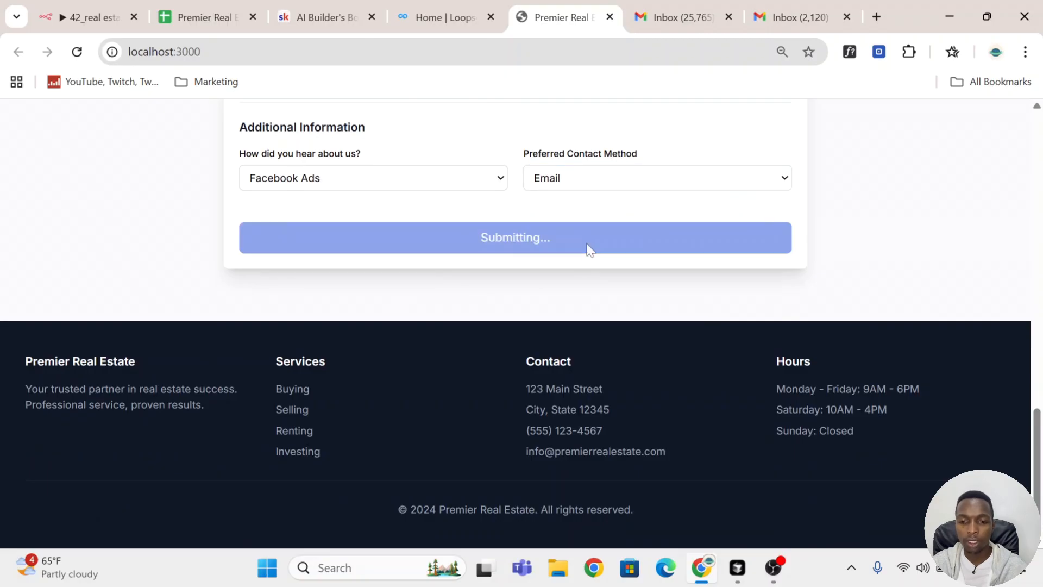
Step: Switch to the n8n workflow and open its executions list
left_click(76, 6)
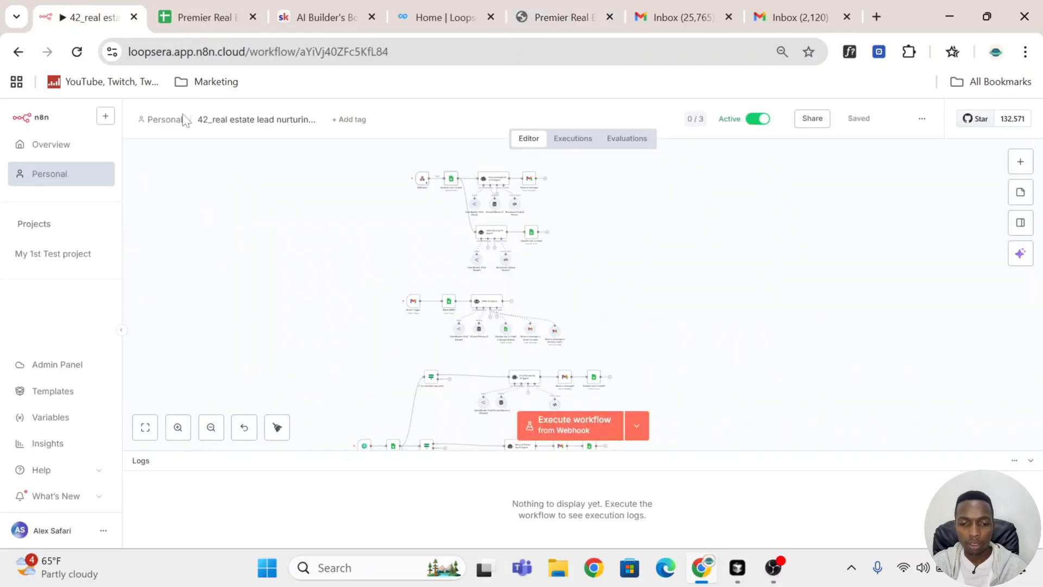
left_click(580, 144)
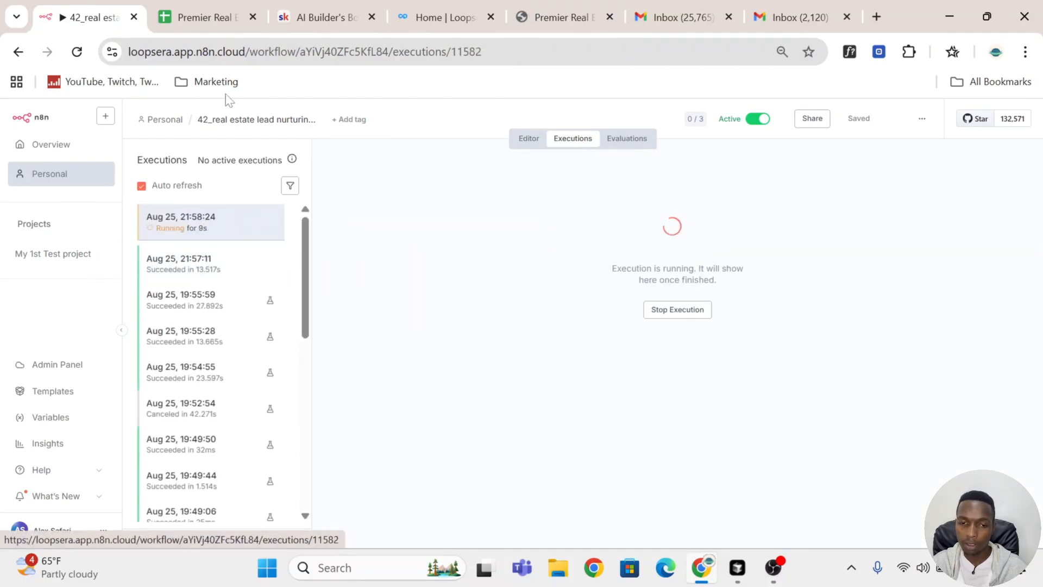
Step: Review the new lead row across all columns of the Premier Real Estate CRM sheet
left_click(204, 17)
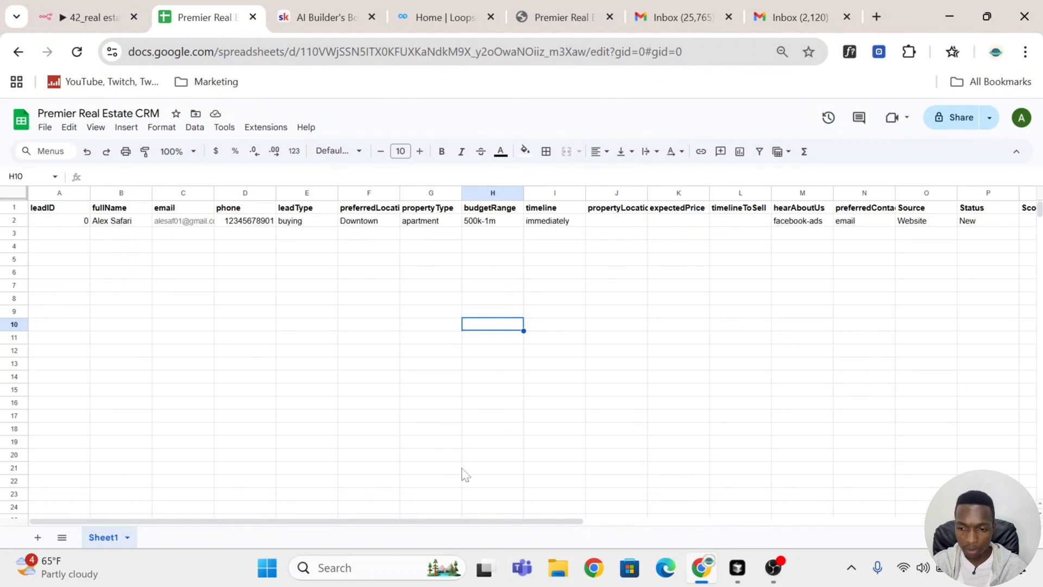
left_click_drag(441, 521, 766, 519)
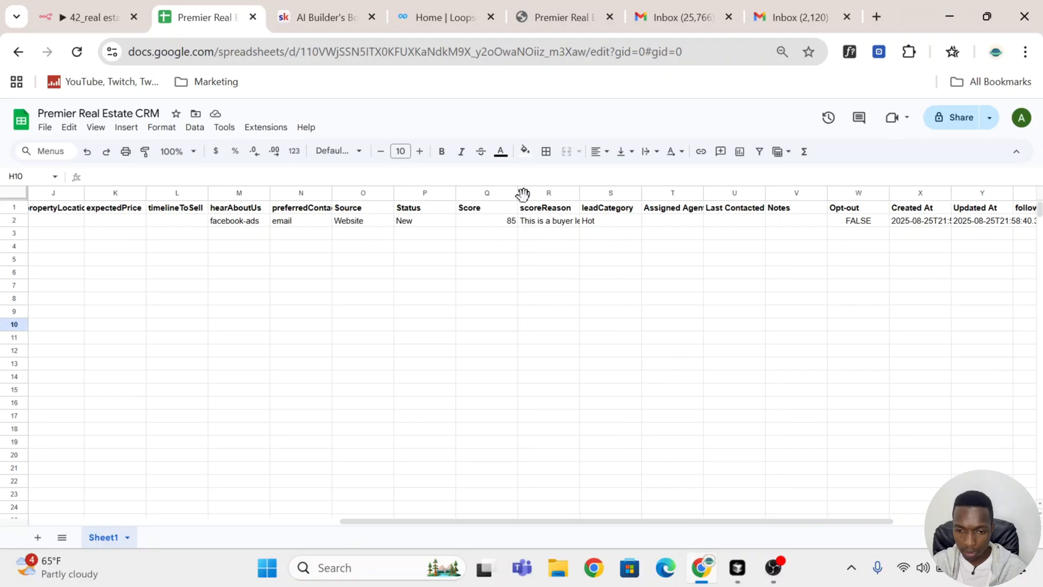
left_click(556, 226)
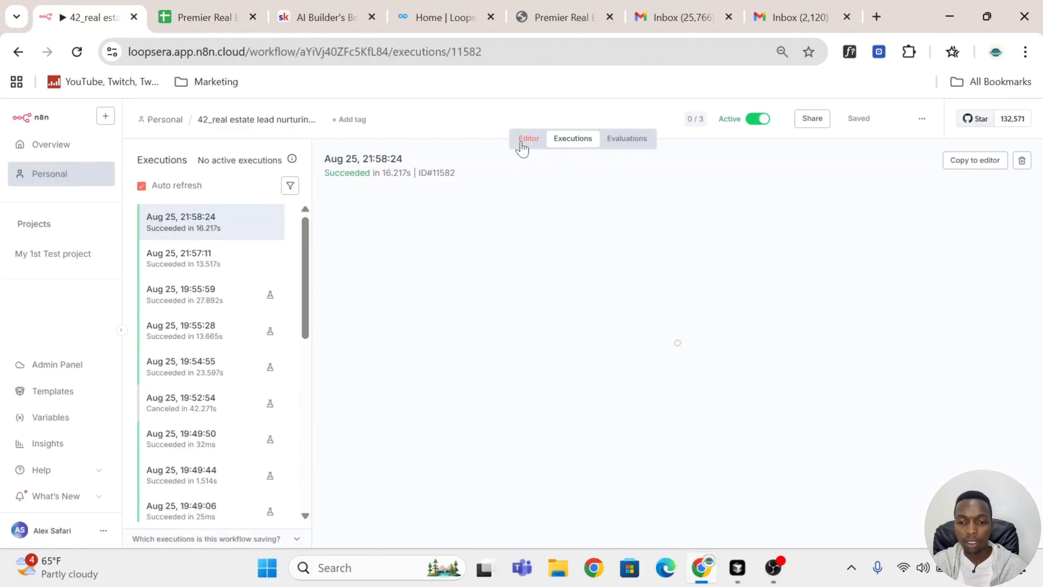
Step: Return to the workflow editor and examine the follow-up reminder branches on the canvas
left_click(519, 150)
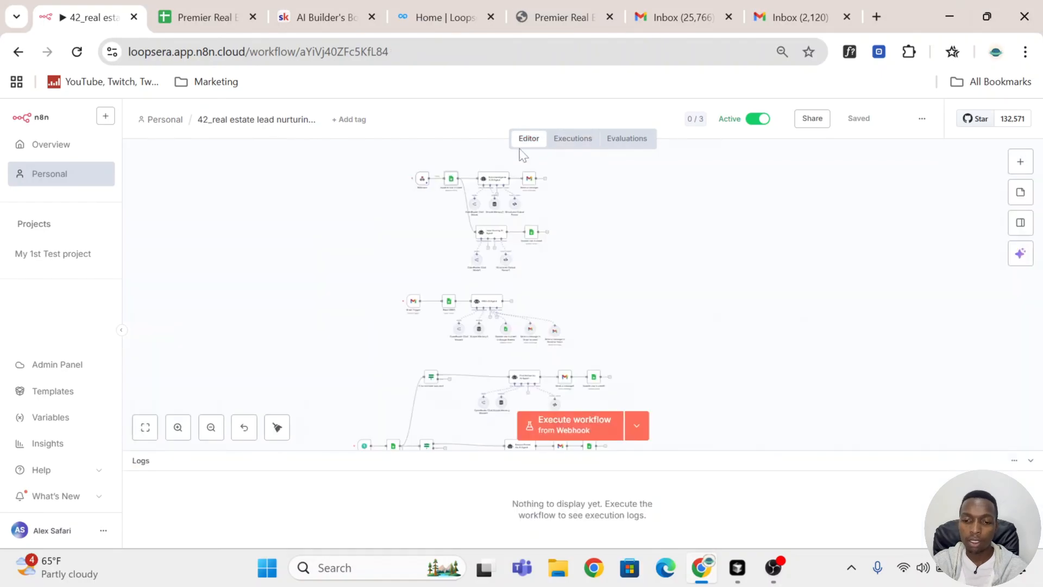
scroll(605, 287, "down", 6)
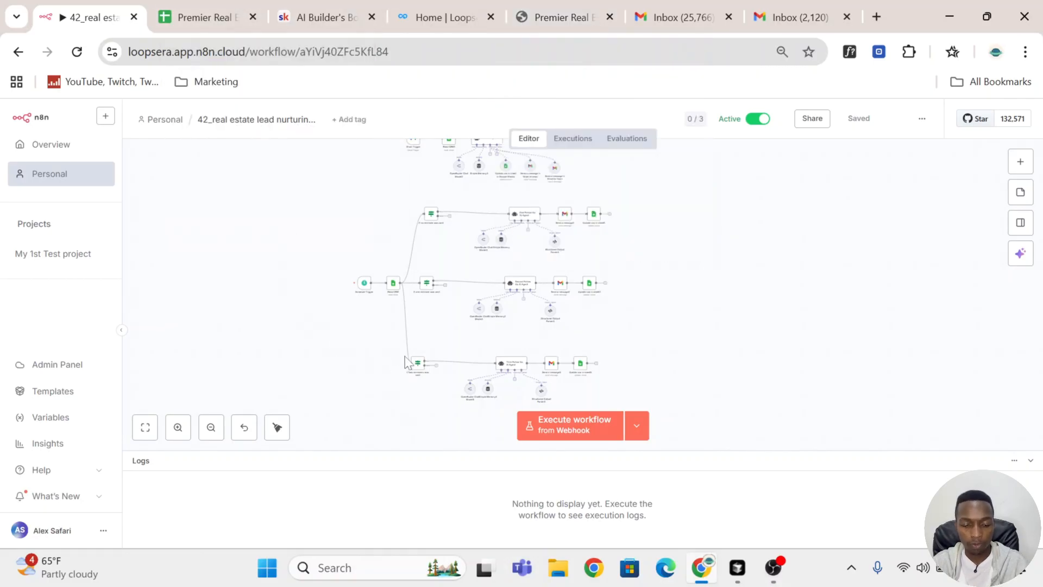
scroll(408, 359, "up", 3)
scroll(402, 350, "up", 1)
scroll(411, 321, "up", 2)
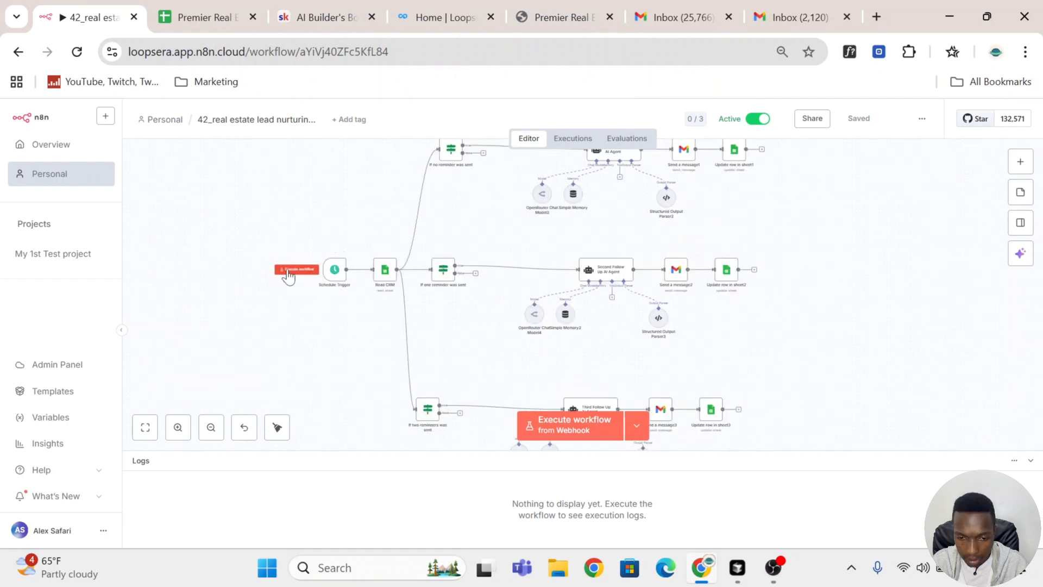
Step: Execute the workflow from the Schedule Trigger and monitor its run against the CRM sheet
left_click(296, 269)
scroll(820, 266, "down", 1)
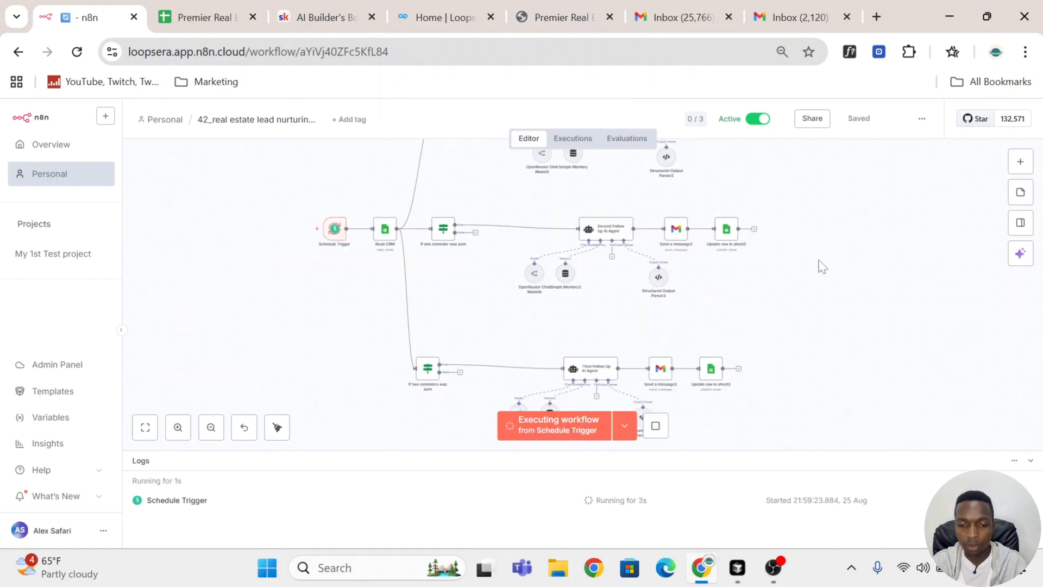
scroll(819, 261, "up", 3)
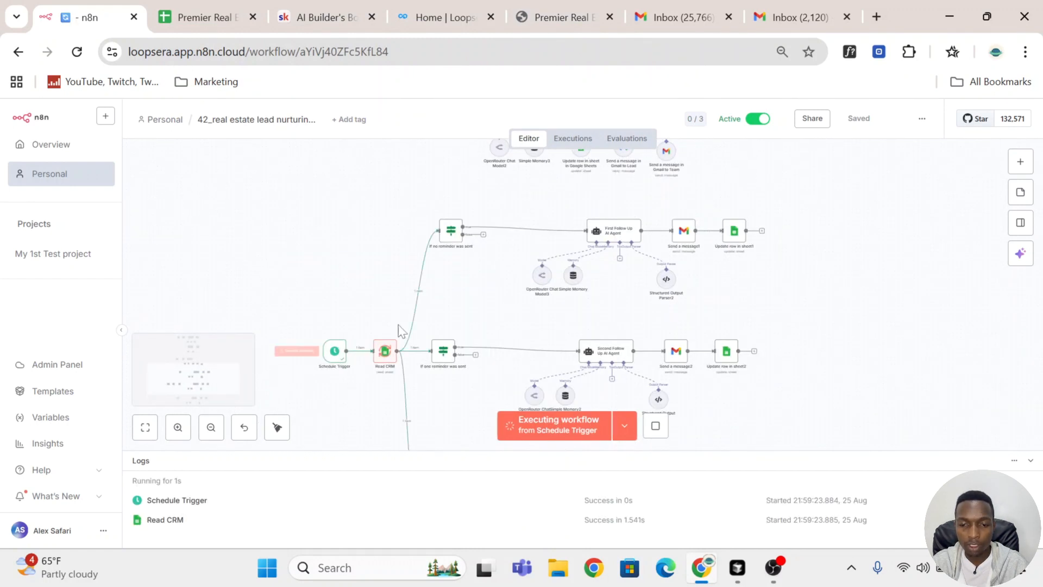
left_click(196, 17)
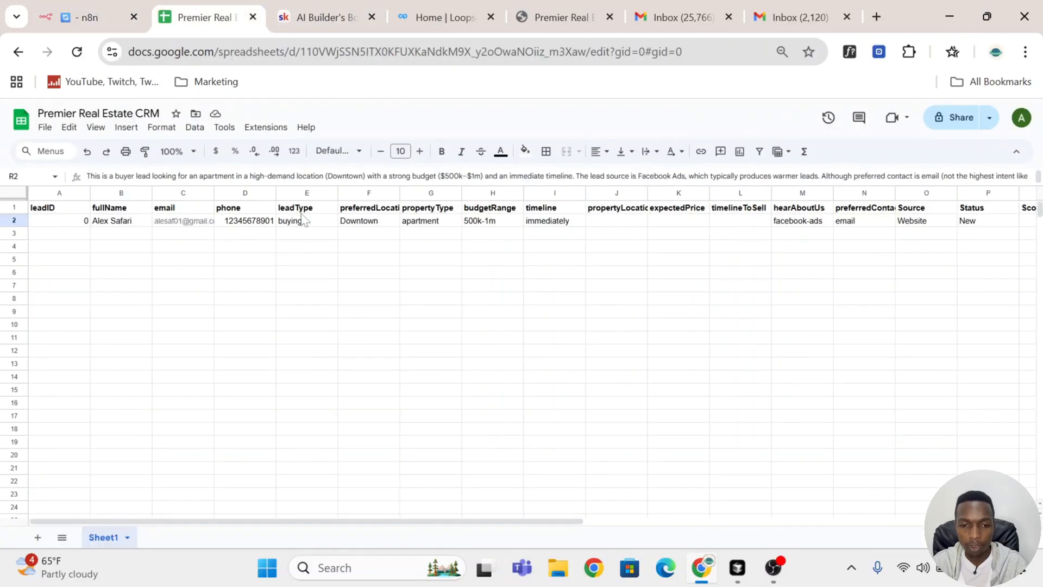
left_click(72, 24)
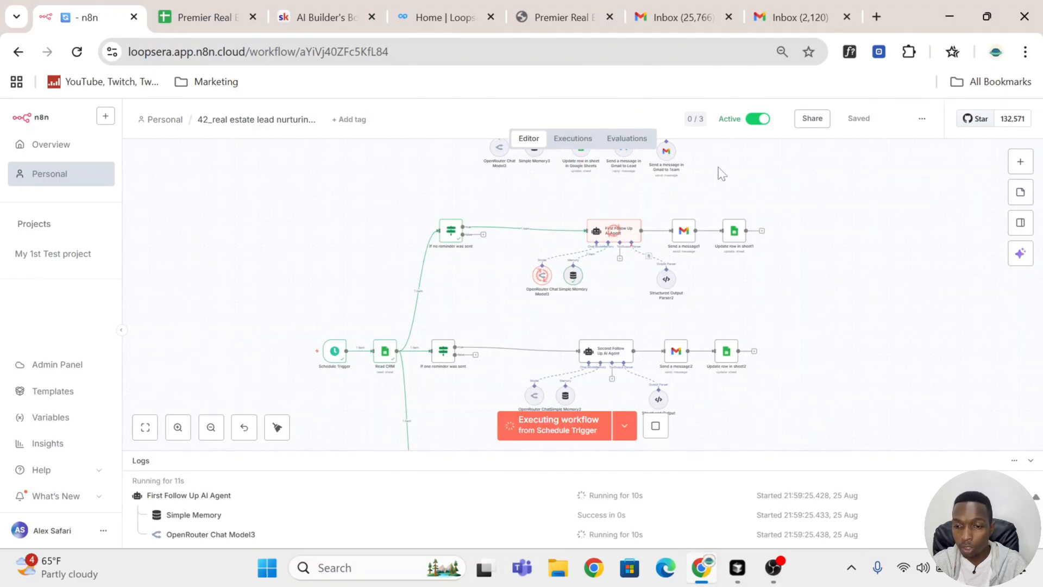
Step: Open the lead's Gmail inbox and read the welcome email and the first follow-up email
left_click(682, 17)
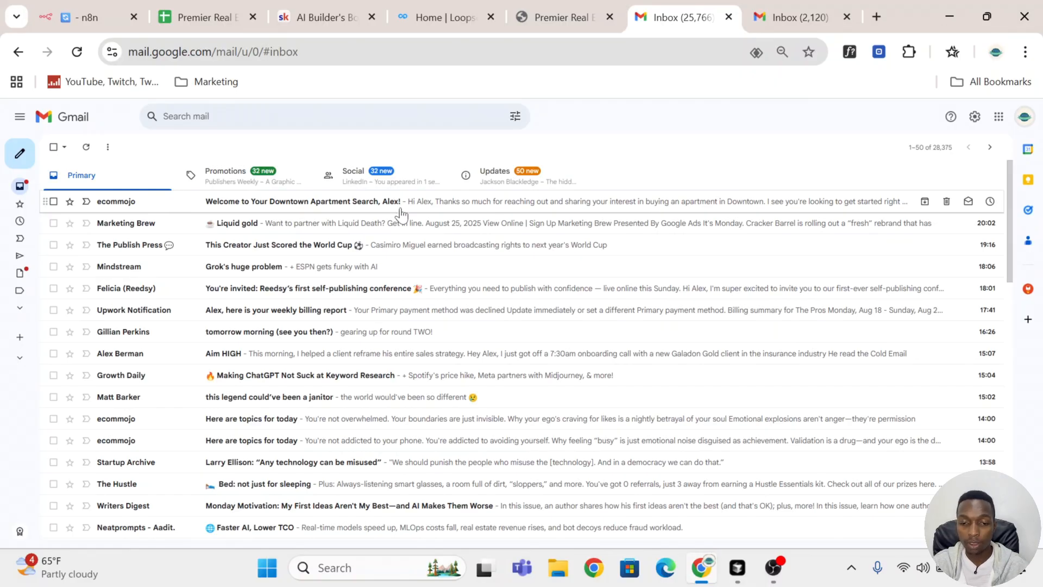
left_click(669, 203)
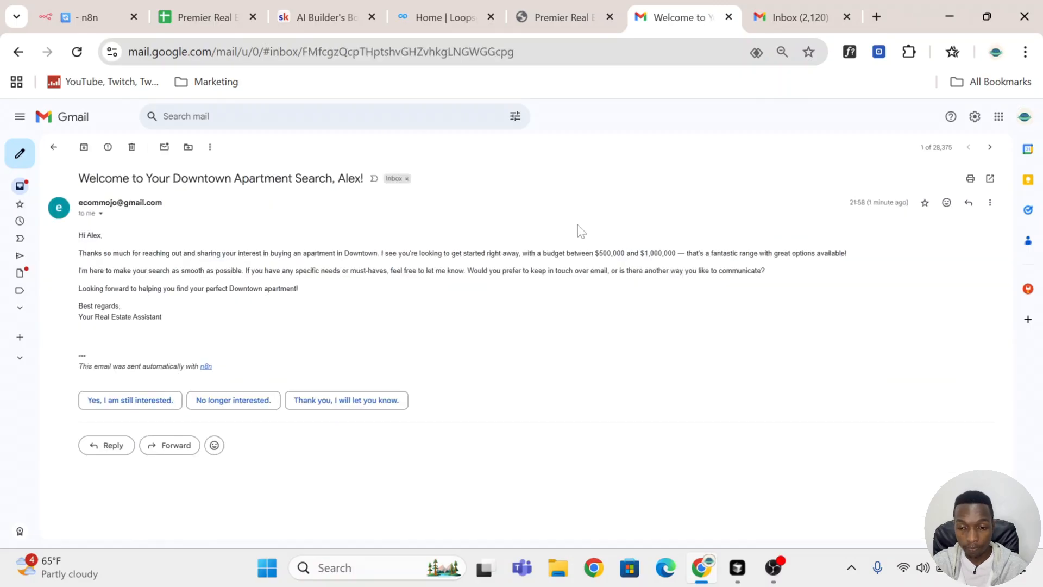
left_click(54, 147)
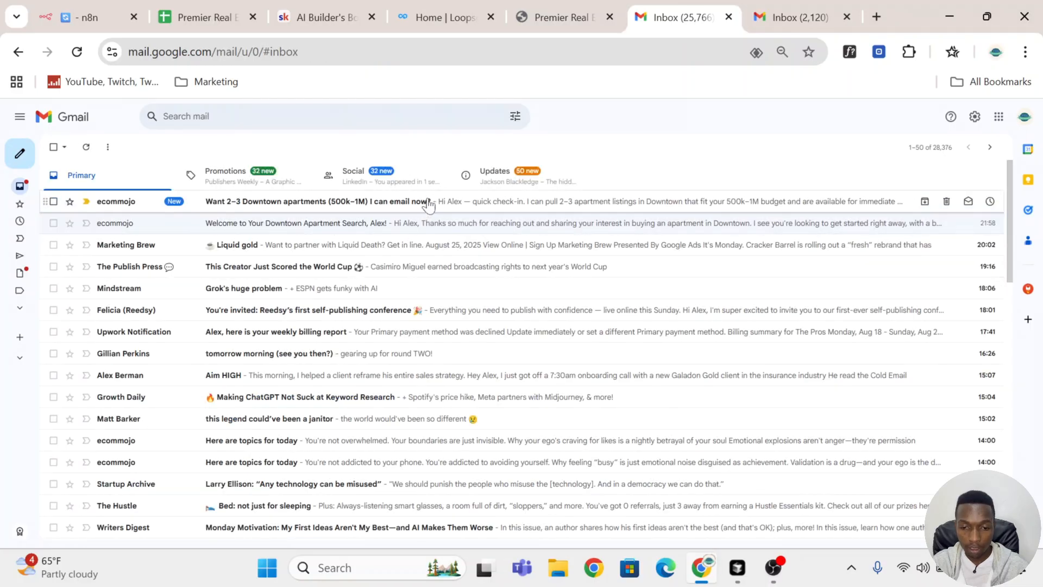
left_click(429, 204)
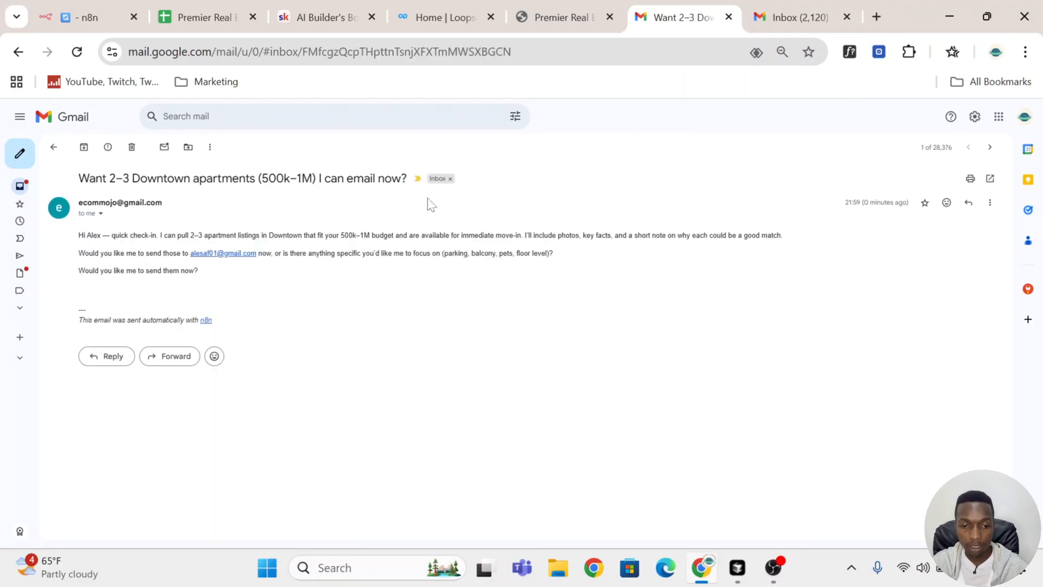
left_click_drag(78, 179, 482, 186)
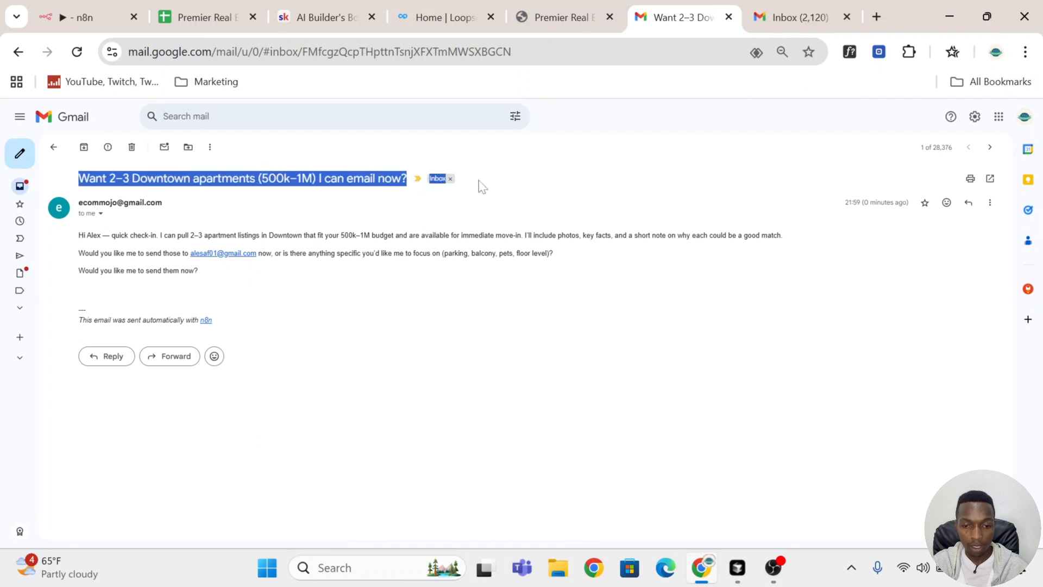
left_click(485, 272)
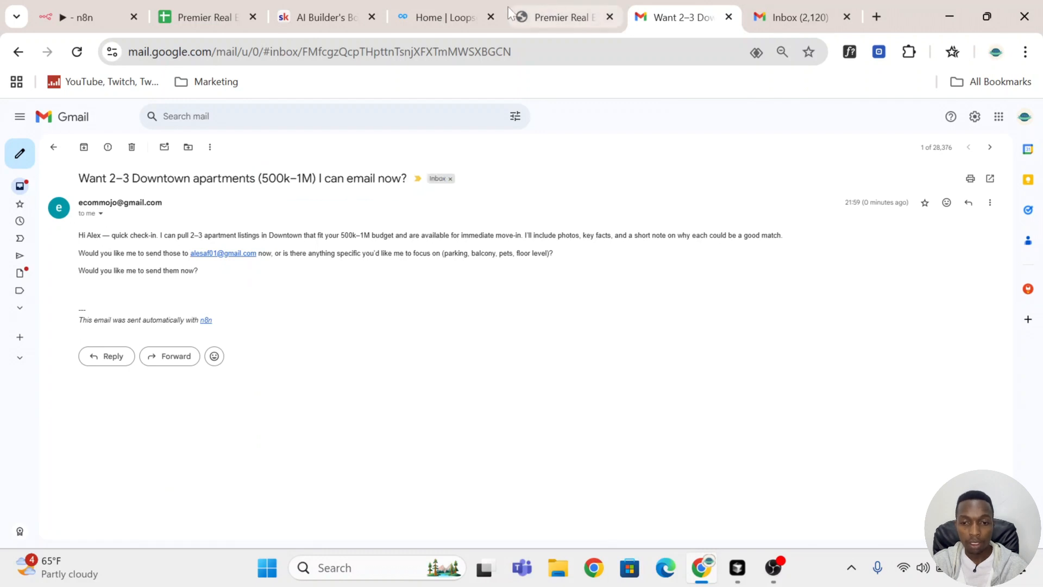
Step: Check the follow Up 1 column of the lead's row in the CRM sheet
left_click(195, 21)
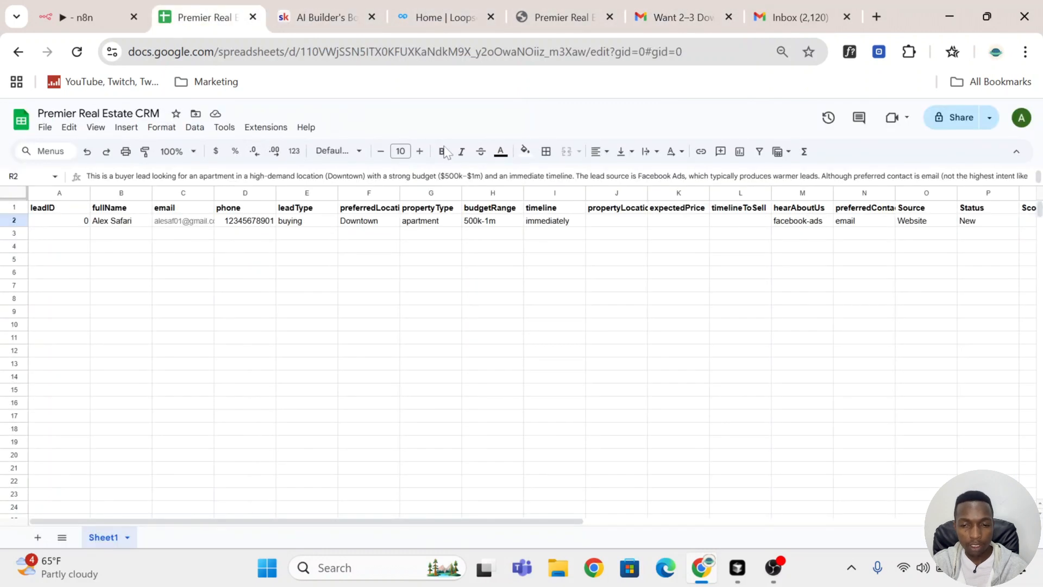
scroll(775, 321, "right", 10)
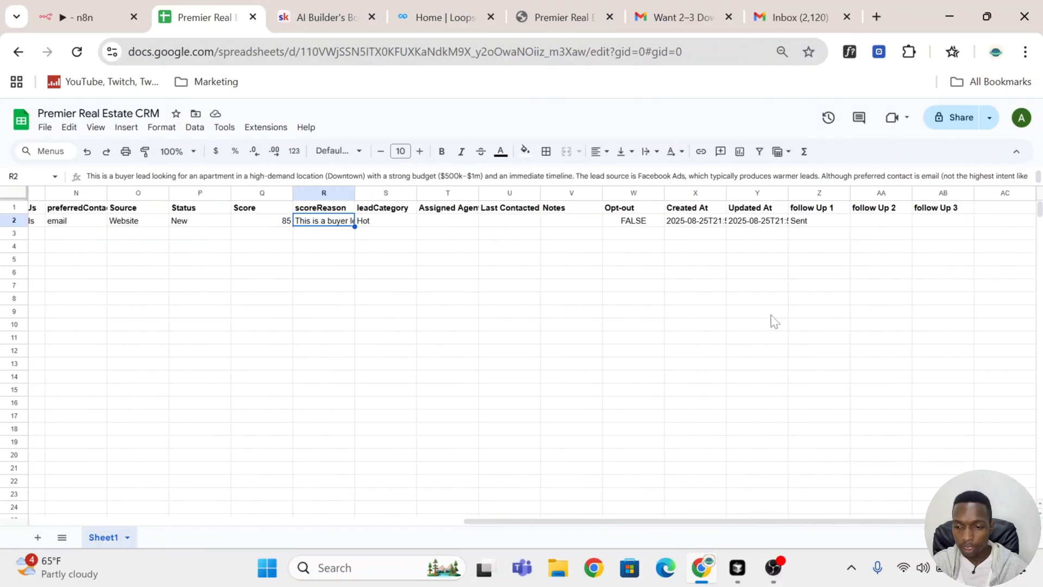
left_click(823, 229)
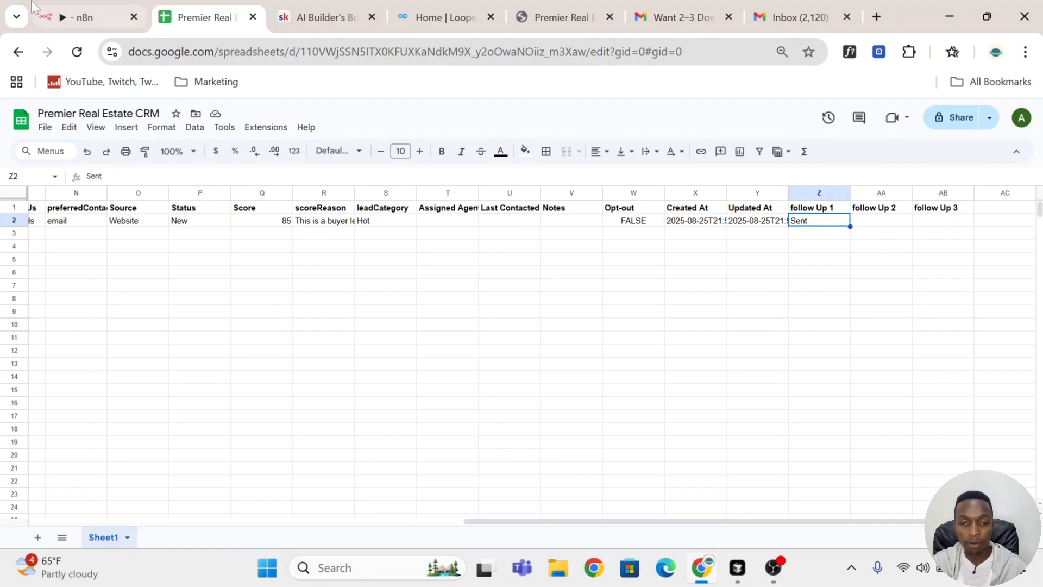
Step: Run the workflow again from the Schedule Trigger to send the second follow-up
left_click(87, 18)
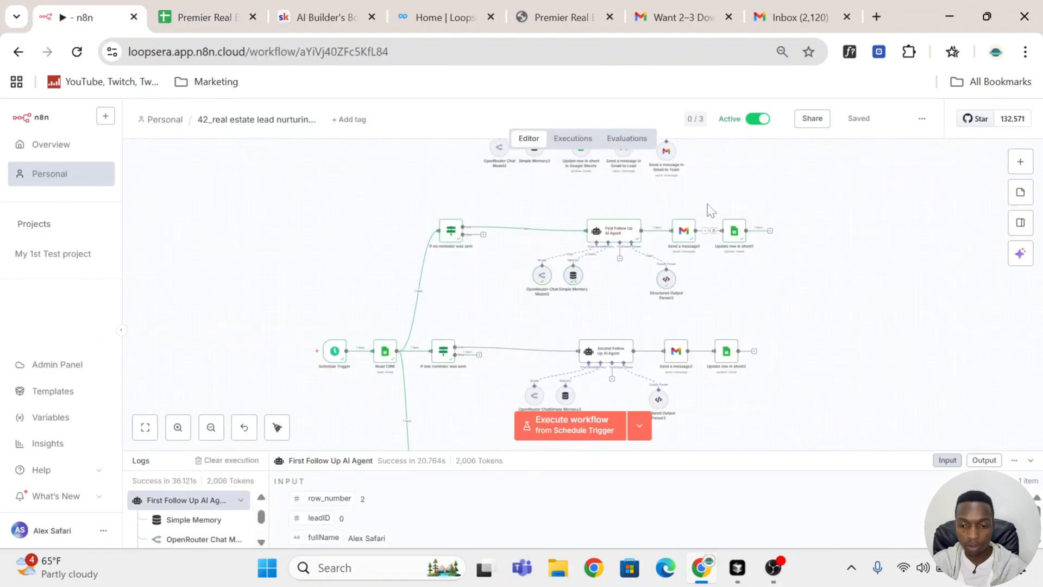
left_click(297, 352)
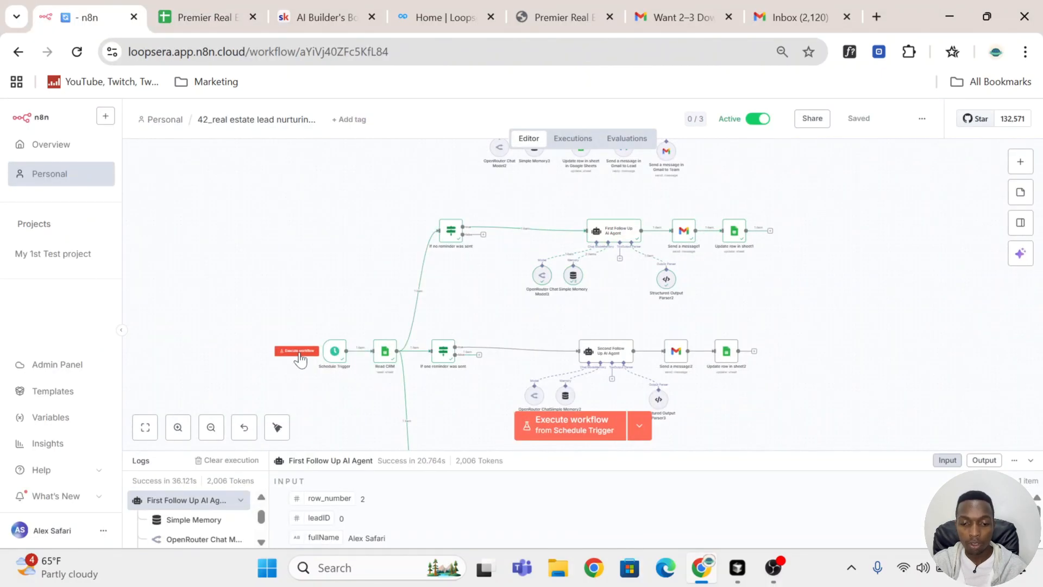
scroll(775, 342, "down", 3)
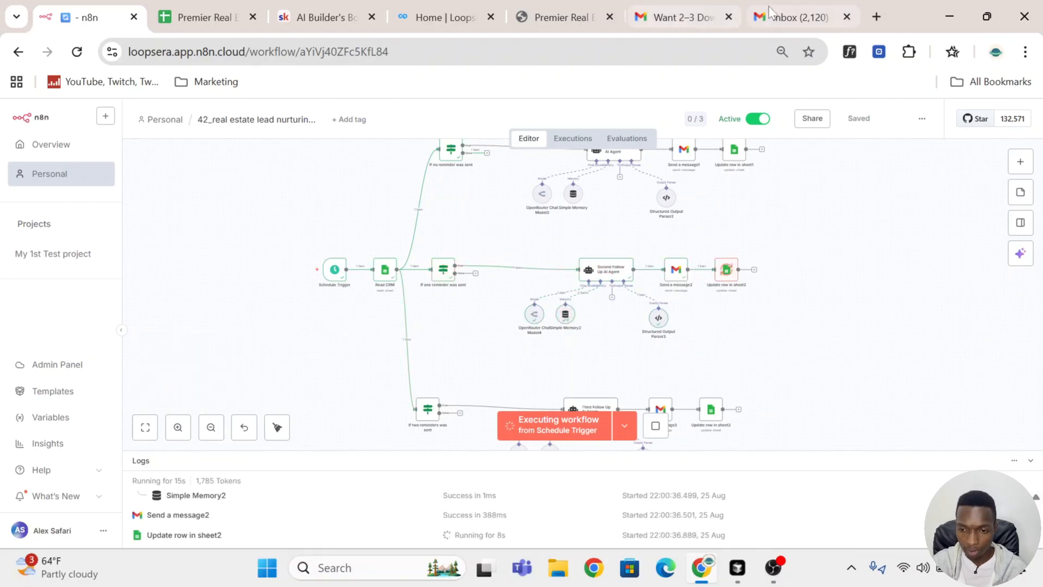
Step: Read the new "Ready to tour those Downtown apartments" follow-up email in the lead's inbox
left_click(664, 15)
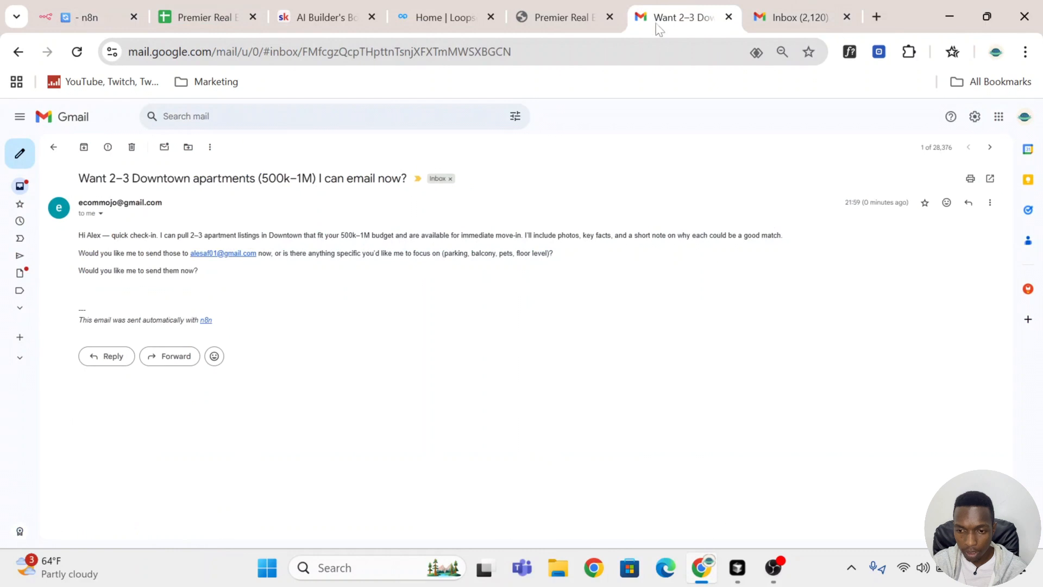
left_click(33, 189)
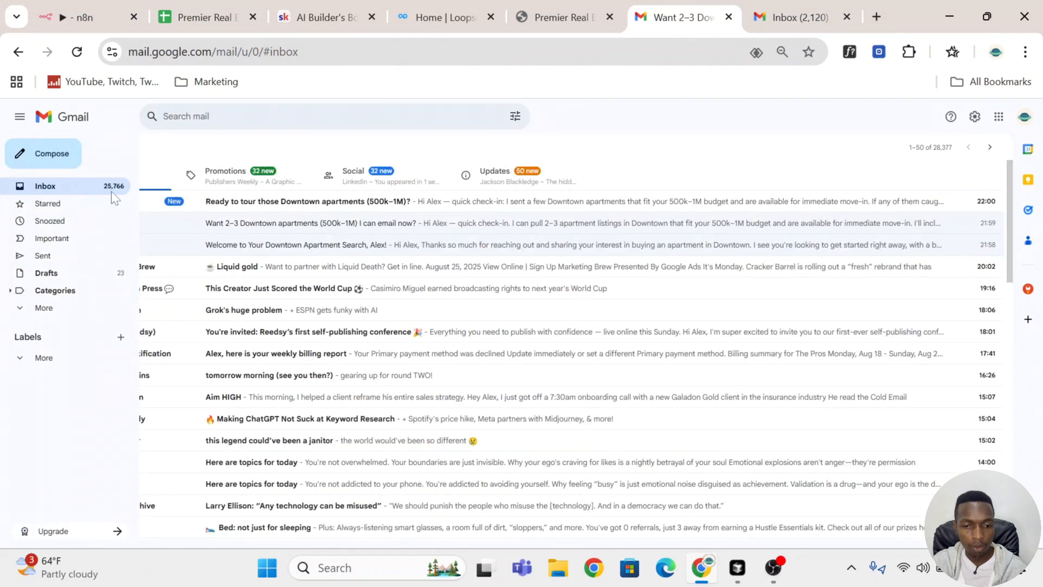
left_click(437, 206)
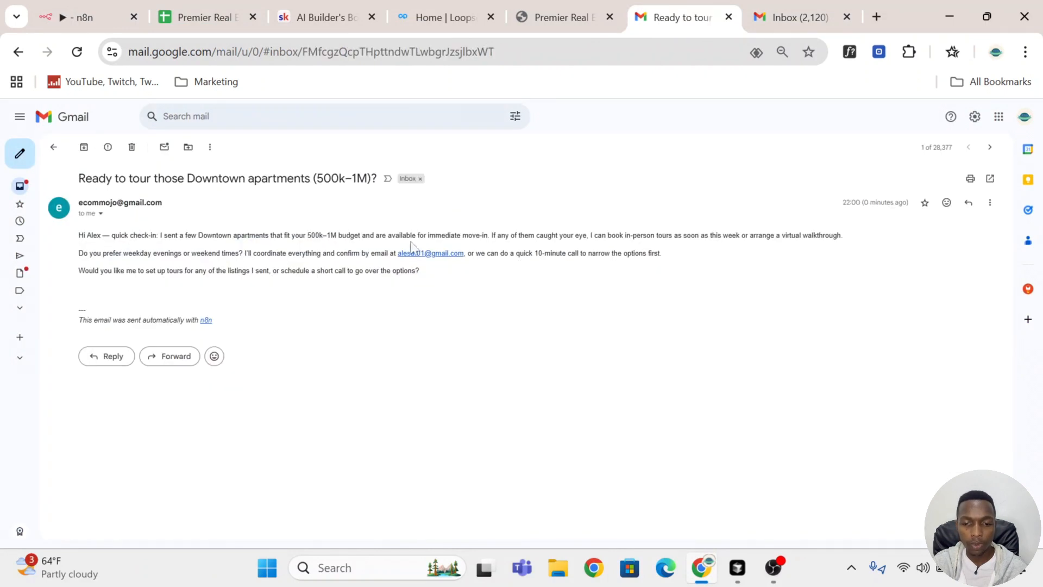
left_click_drag(79, 235, 413, 236)
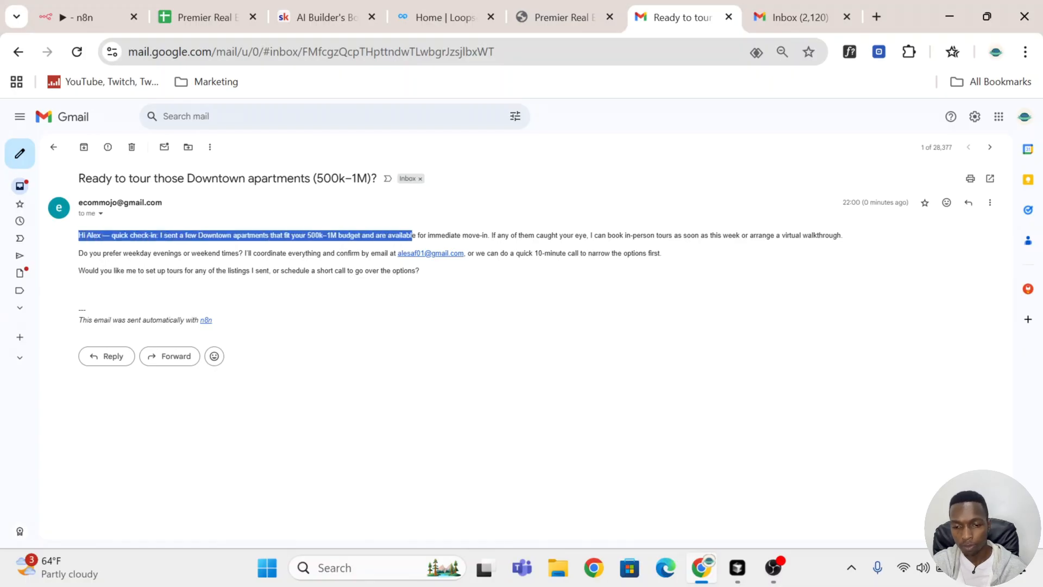
left_click(462, 294)
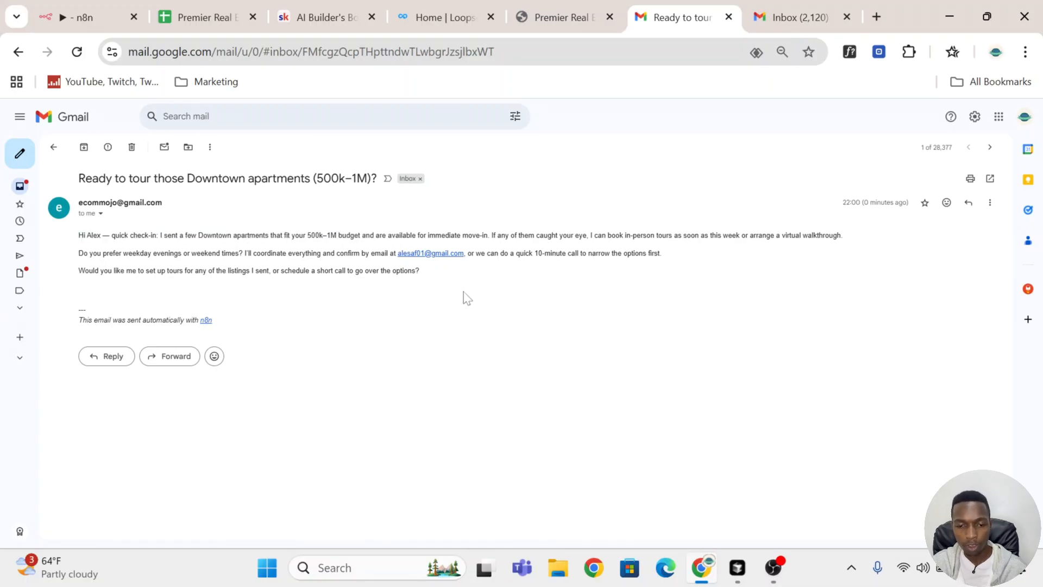
Step: Trigger a third workflow run from the Schedule Trigger for the final follow-up
left_click(105, 8)
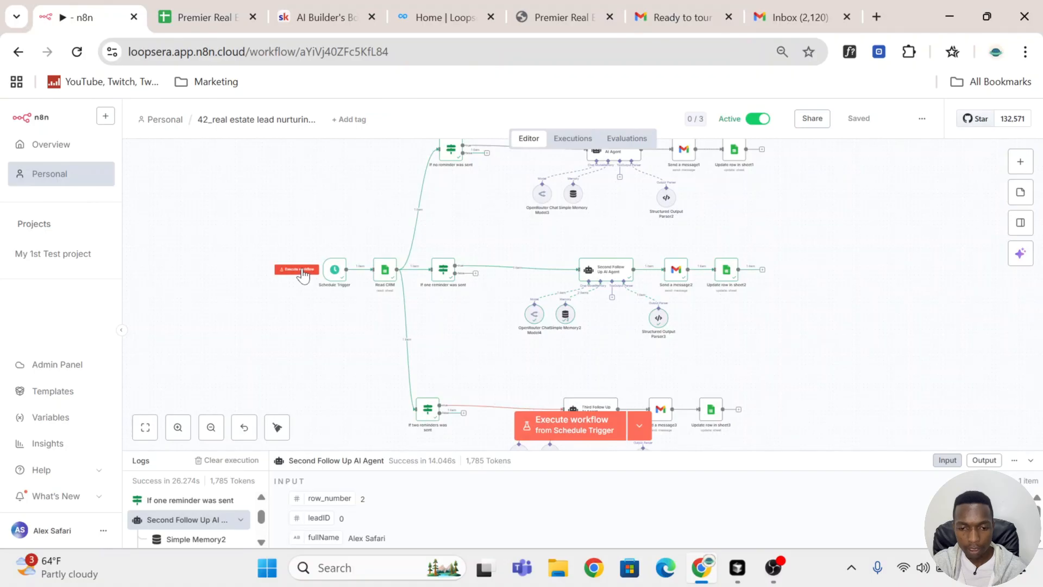
left_click(296, 270)
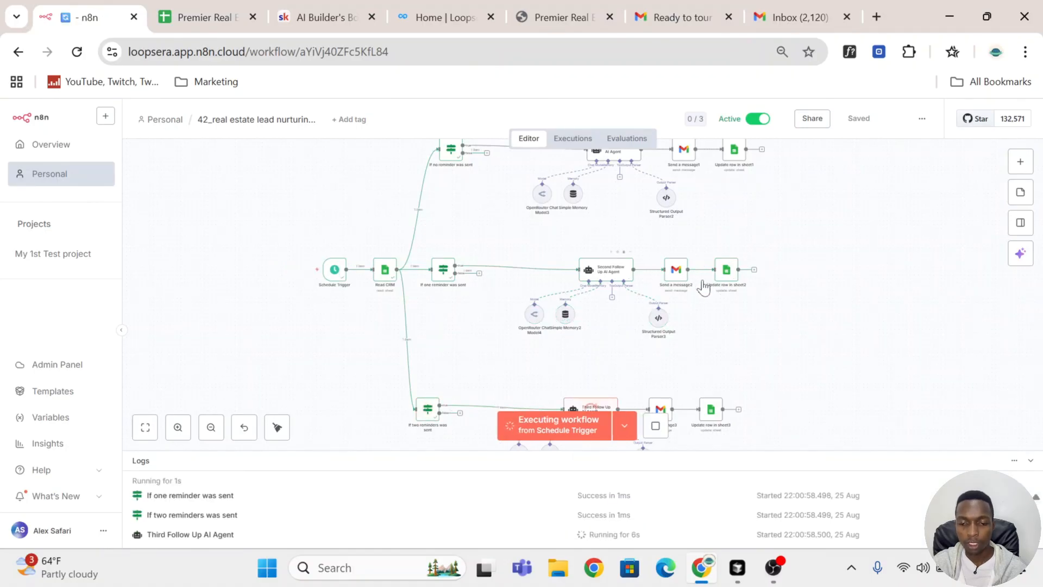
scroll(704, 293, "down", 3)
Step: Open and read the "Buyer checklist & quick tips for Downtown apartments" follow-up email
left_click(676, 17)
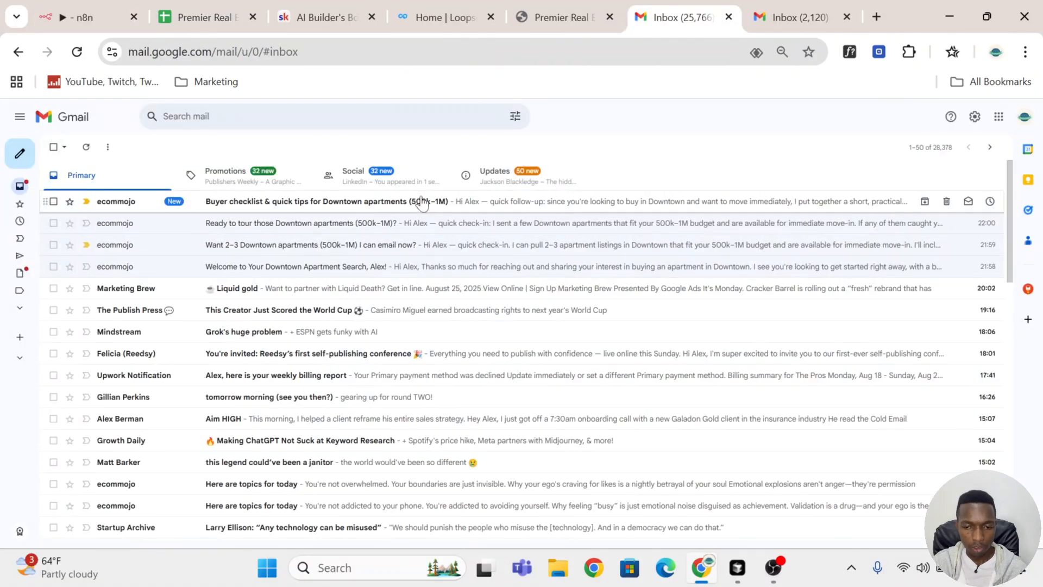
left_click(421, 201)
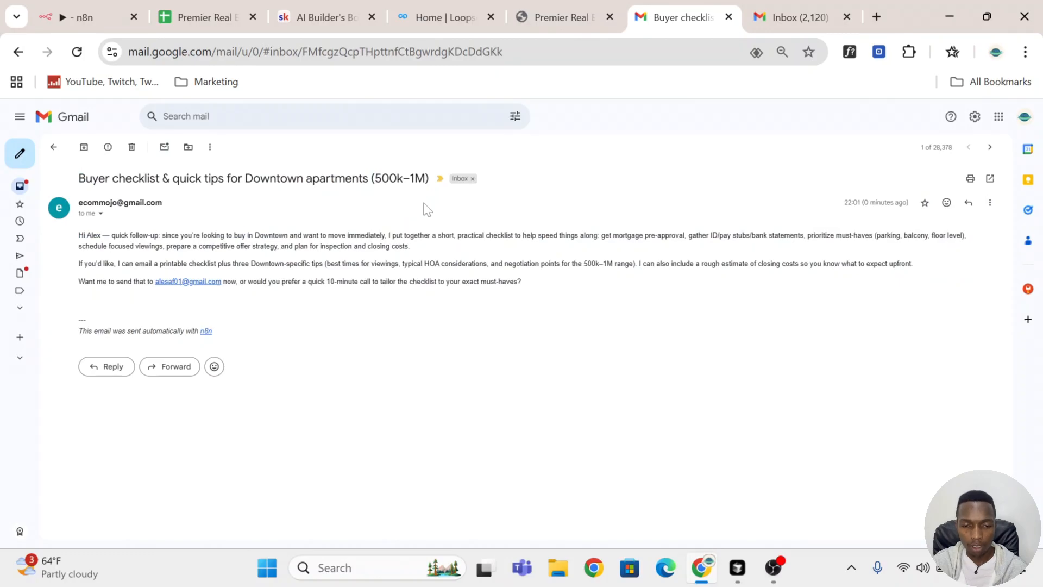
left_click_drag(79, 236, 557, 287)
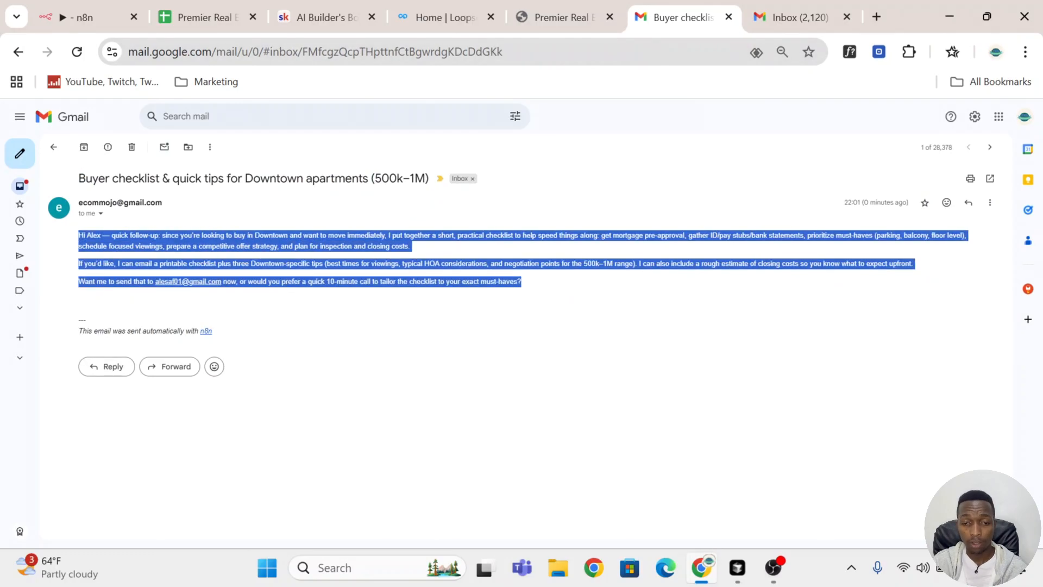
left_click(581, 296)
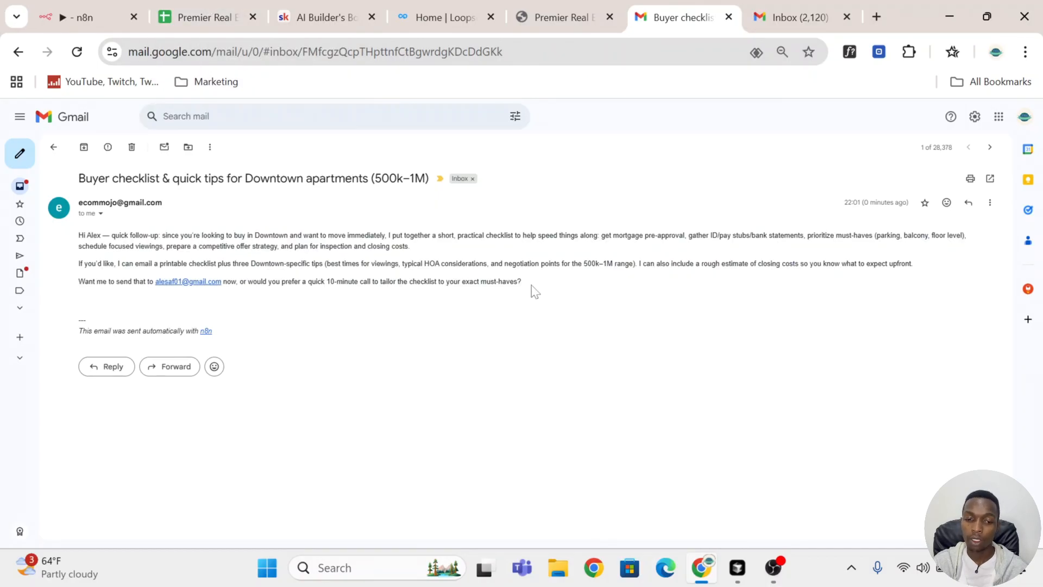
Step: Reply to the checklist email with "I'm interested how do we proceed" and send it
left_click(111, 372)
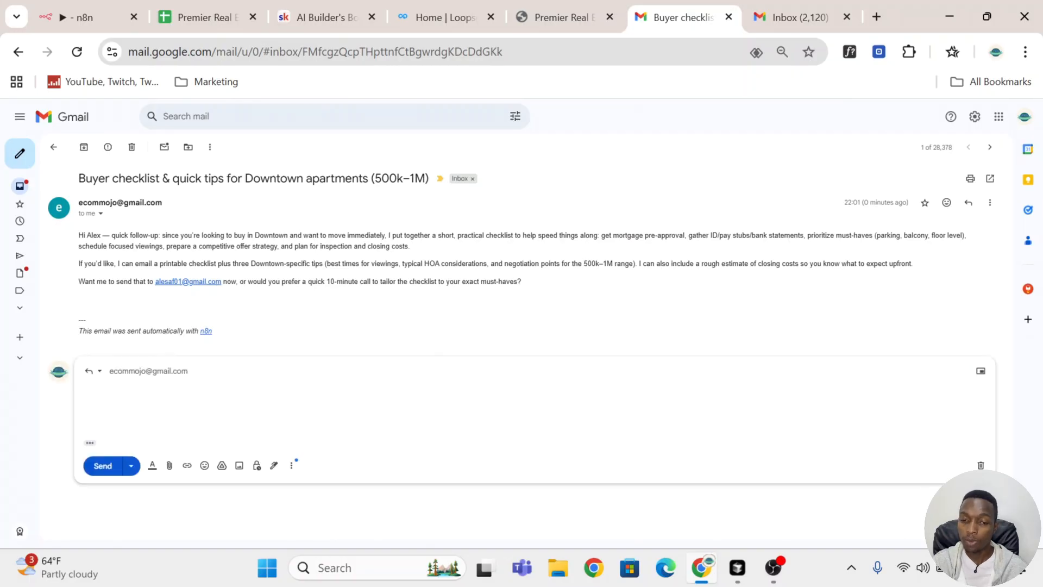
mouse_move(136, 372)
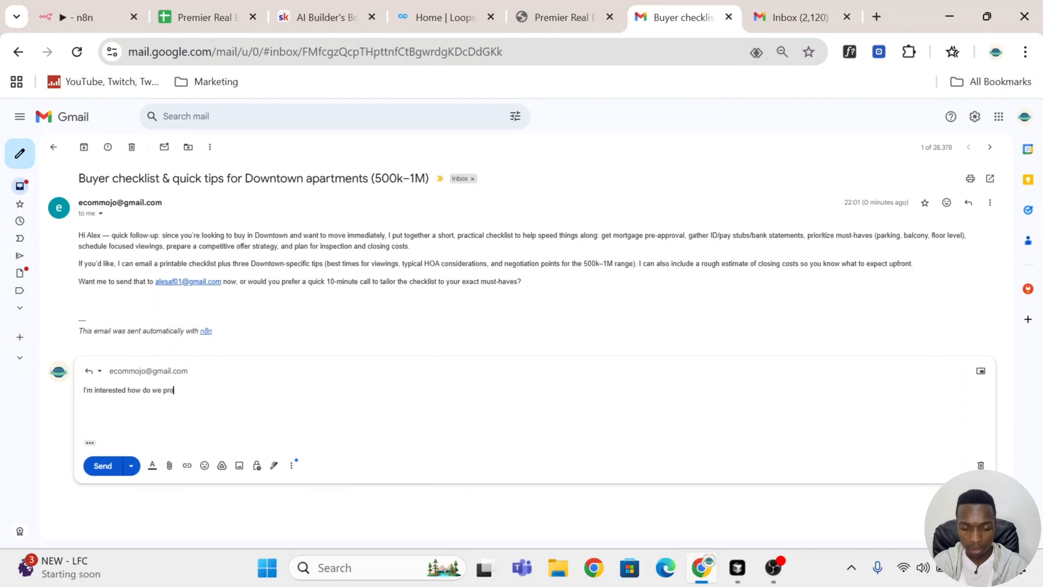
left_click(101, 467)
Step: Open the workflow's executions list and select the currently running execution
left_click(84, 17)
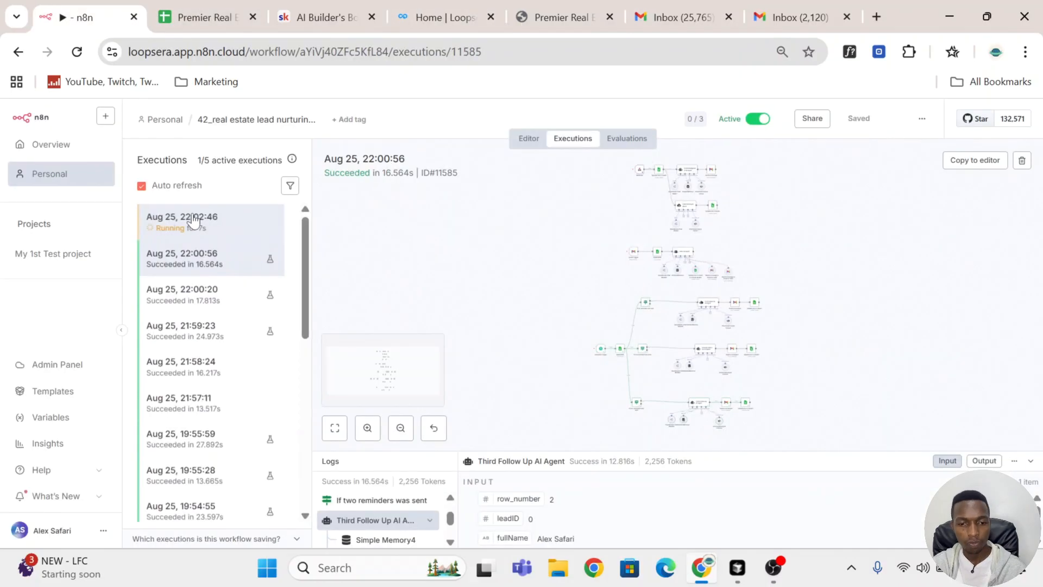
left_click(200, 222)
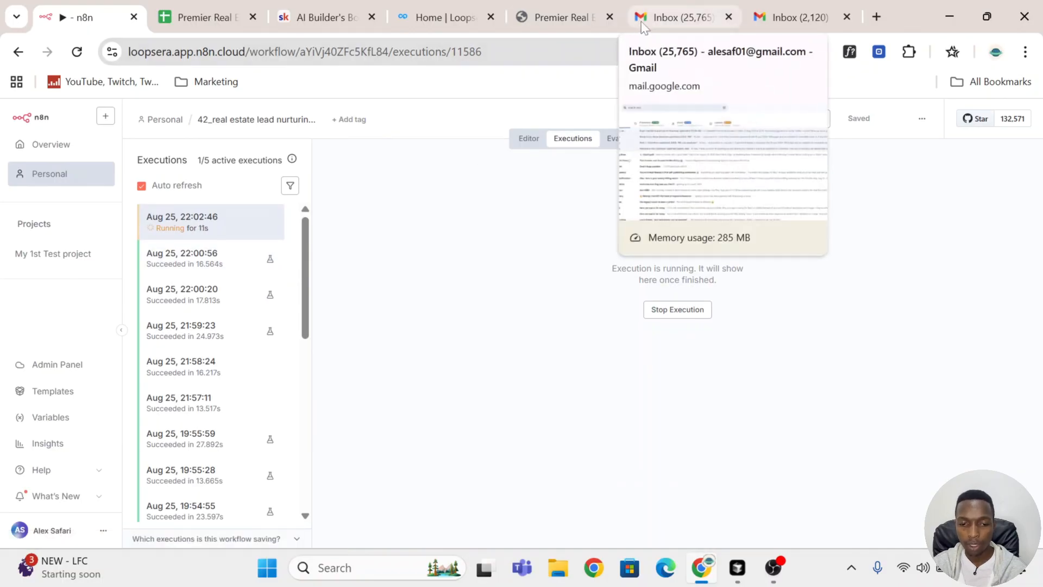
Step: Refresh the agent's inbox and read the Hot Lead notification email
left_click(800, 8)
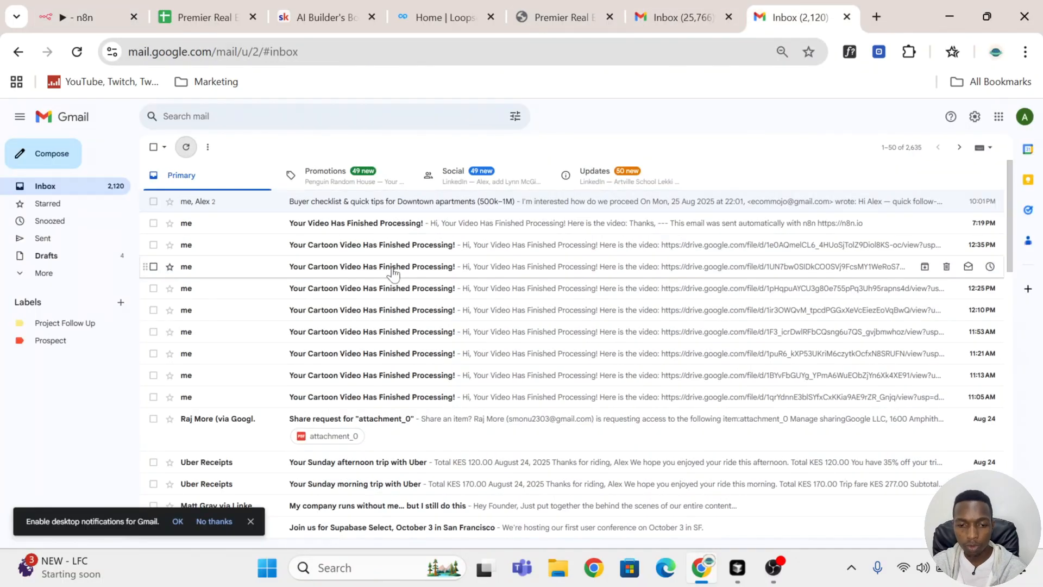
left_click(185, 146)
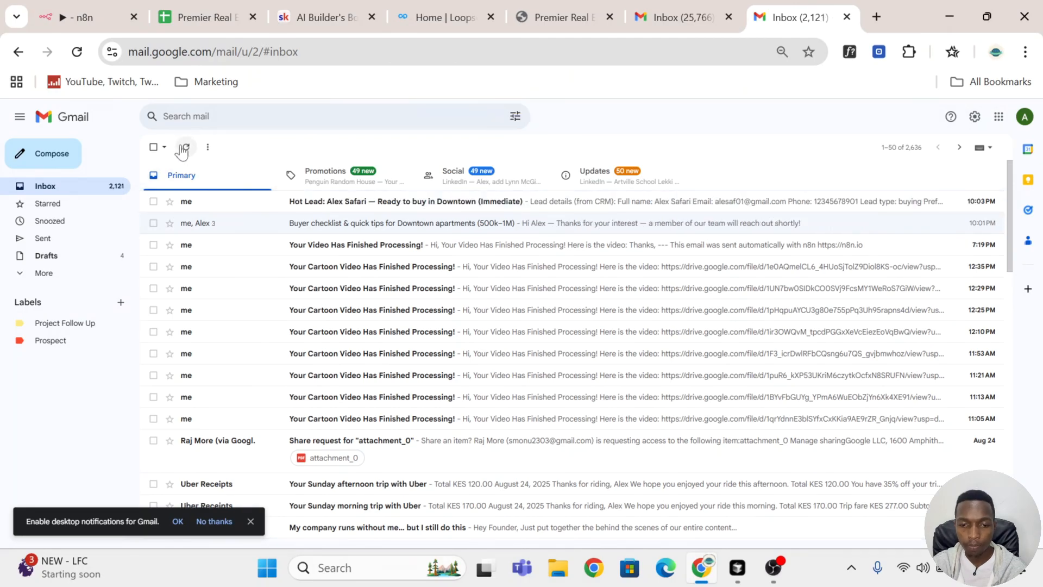
left_click(520, 208)
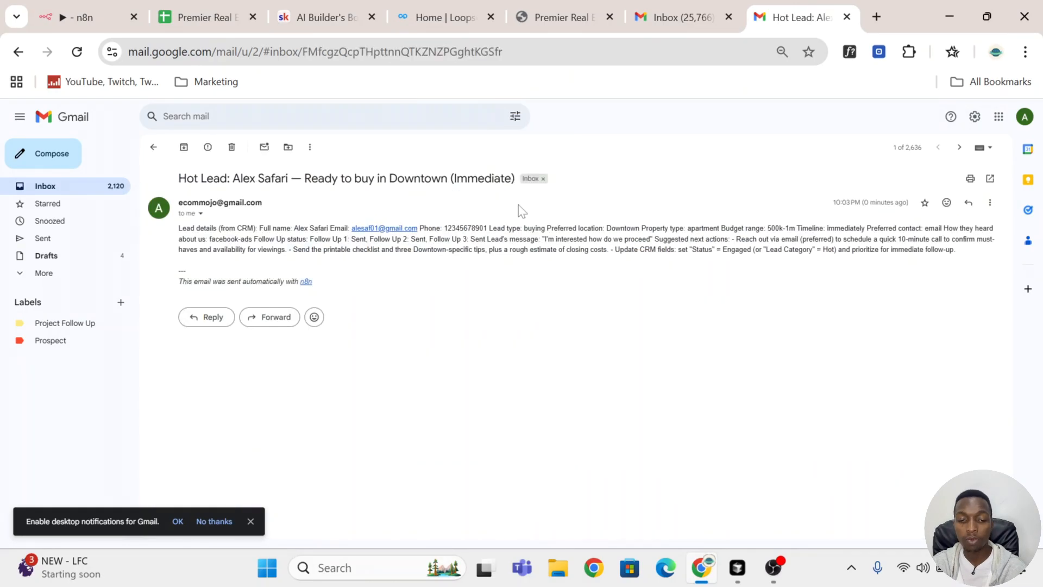
left_click_drag(233, 178, 393, 180)
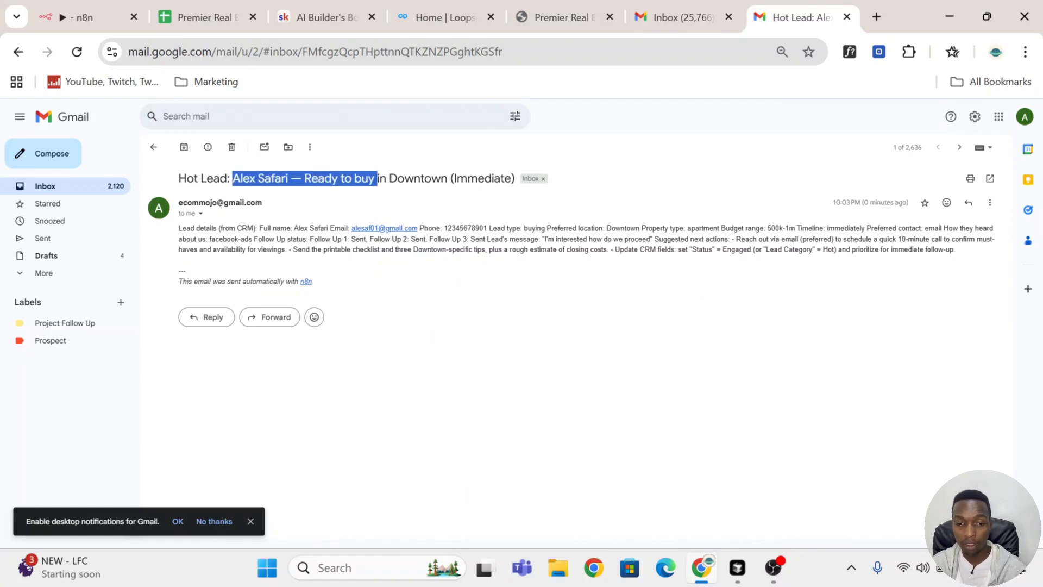
Step: Reply to the Buyer checklist thread with "Can you stop sending automated emails" and send it
left_click(379, 180)
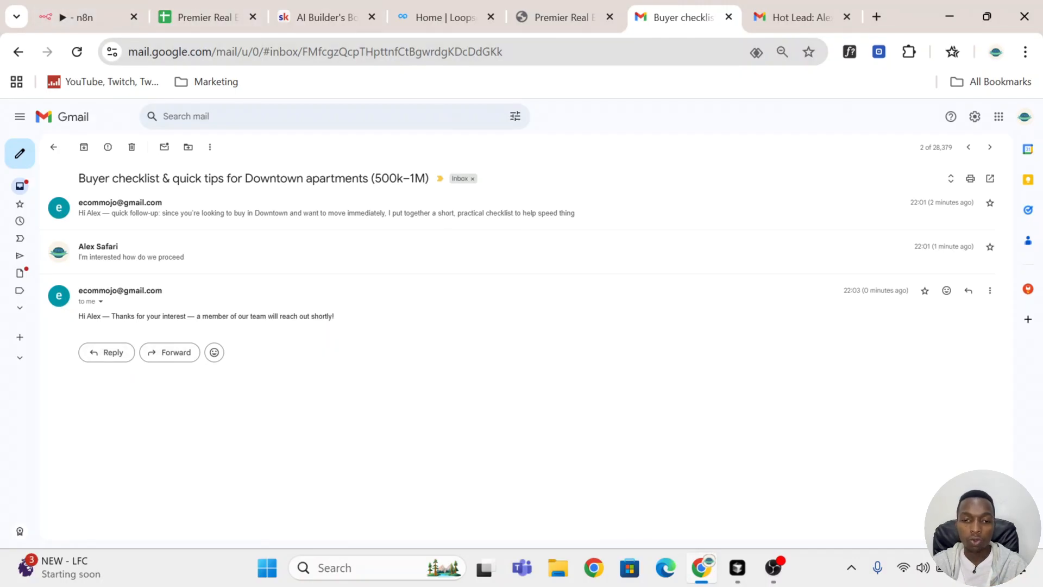
left_click(108, 352)
type("Can you stop sending automated emails")
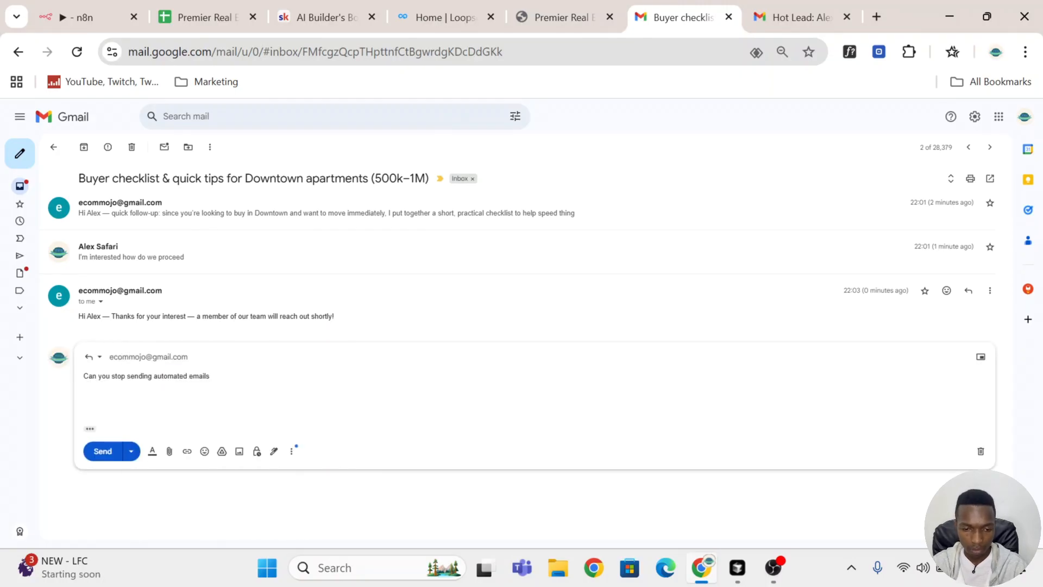
left_click(103, 451)
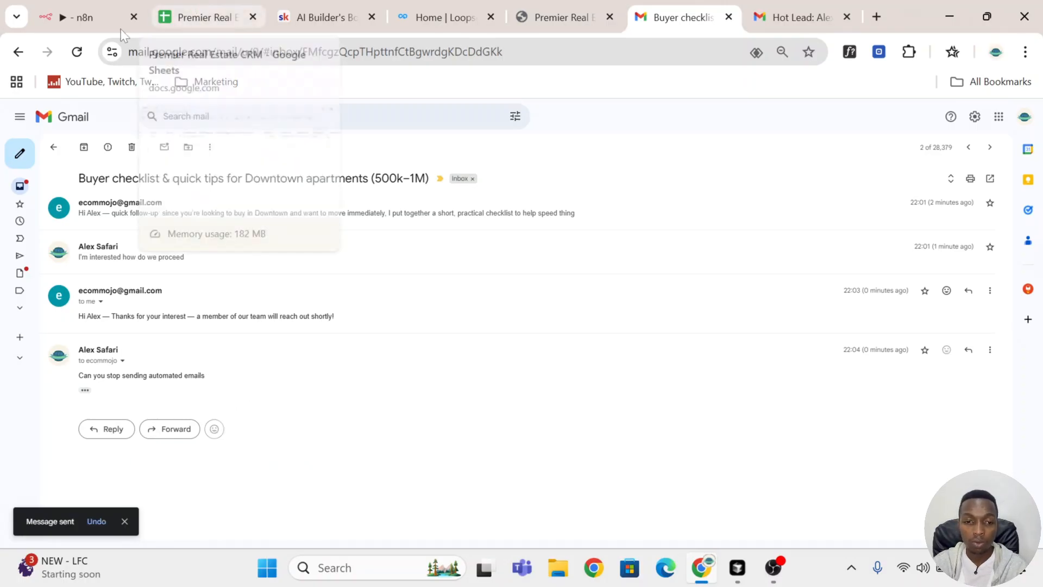
Step: Check the running workflow execution and the lead's Opt-out value in the CRM sheet
left_click(84, 17)
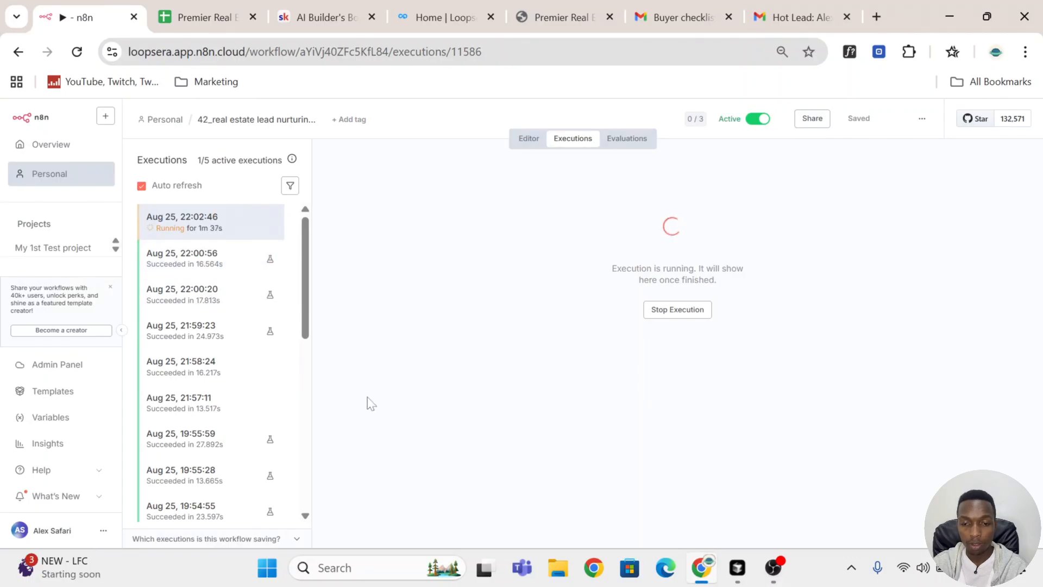
left_click(201, 17)
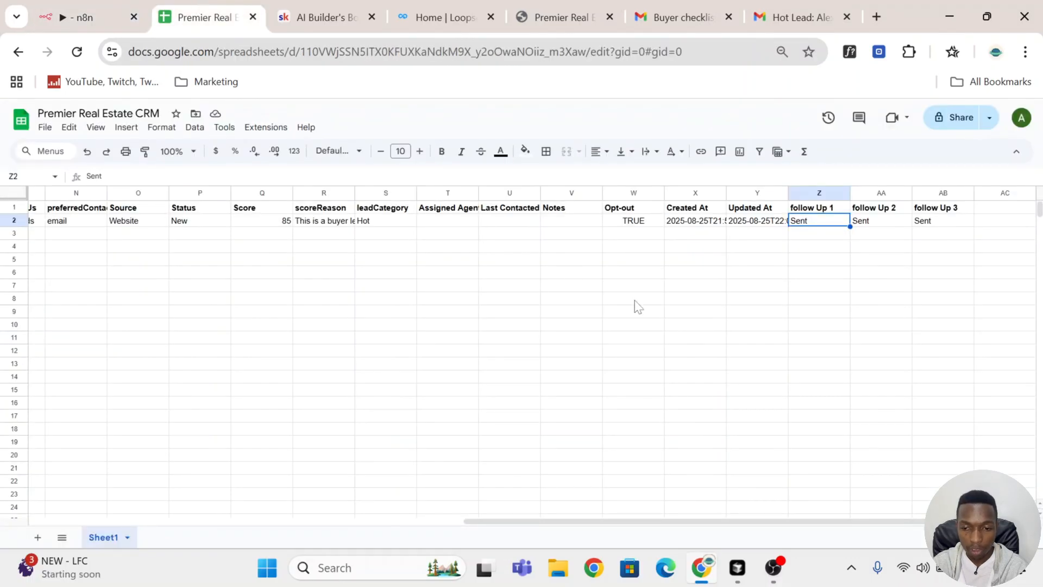
left_click(645, 223)
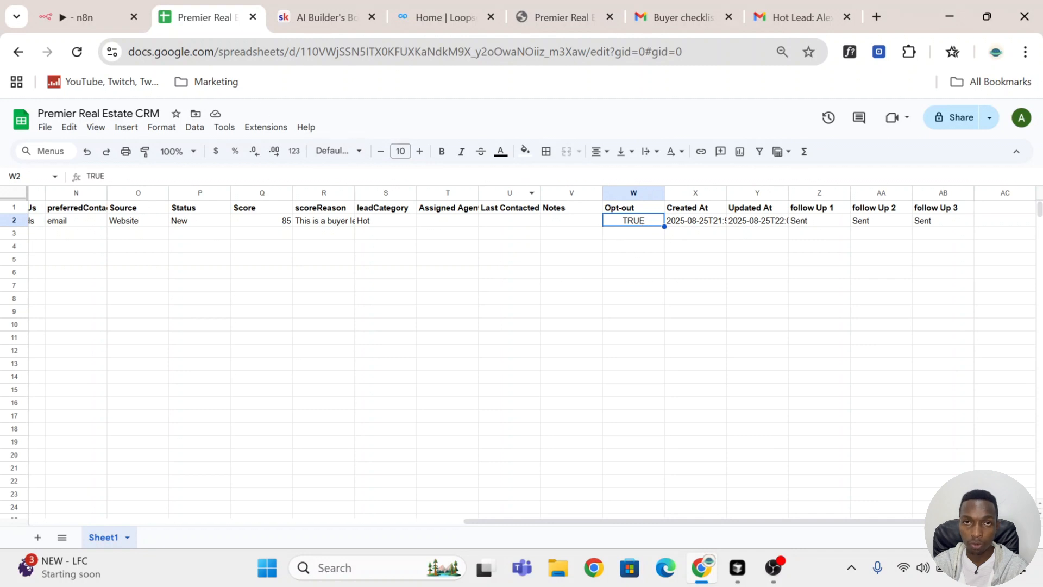
Step: Open the newest reply in the Buyer checklist thread from the inbox and read it
left_click(668, 16)
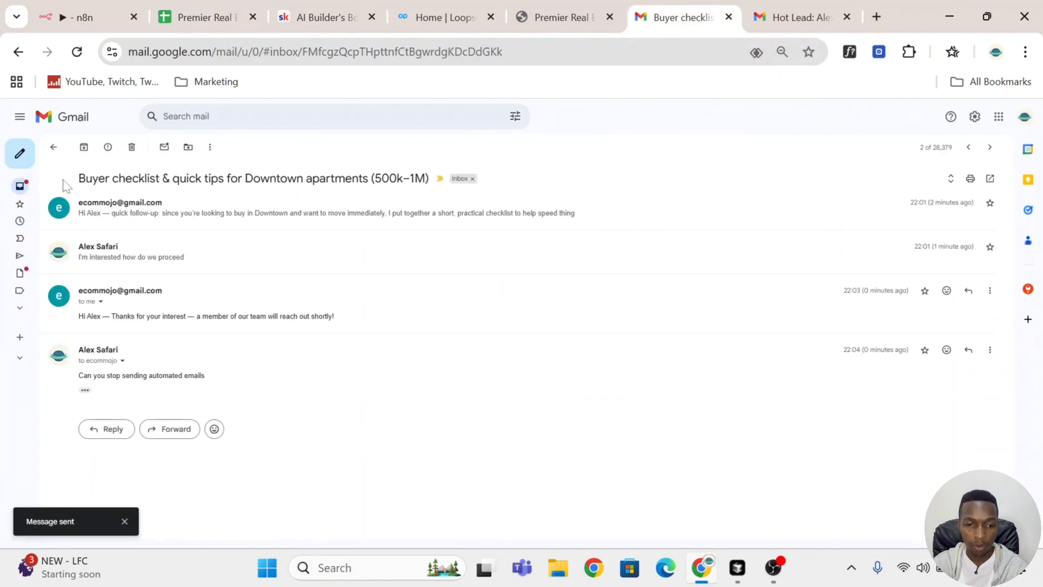
key("ctrl+1")
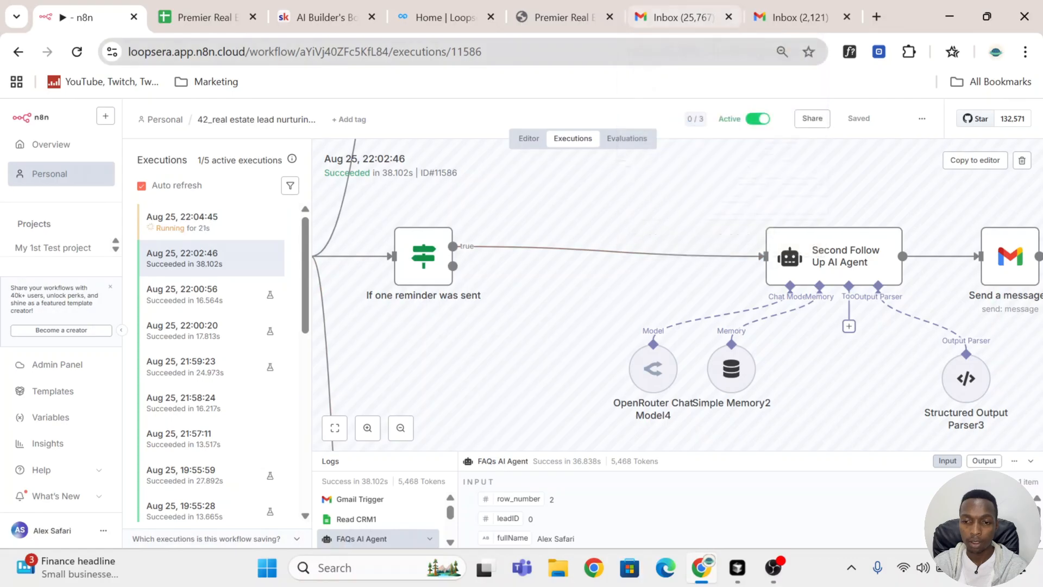
left_click(688, 8)
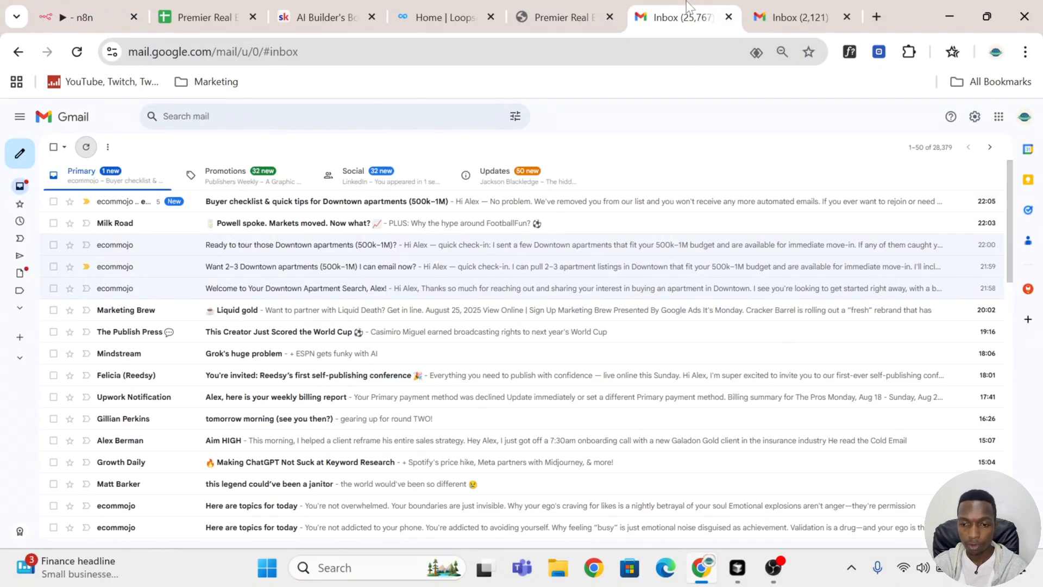
left_click(413, 209)
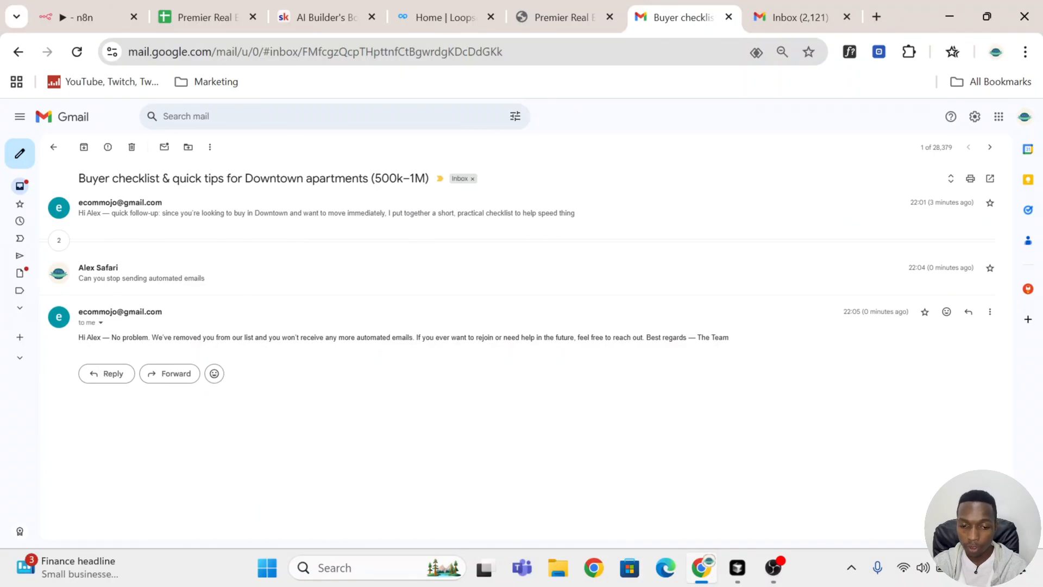
Step: Rename the new n8n workflow to begin with "Real estate lead"
key("ctrl+1")
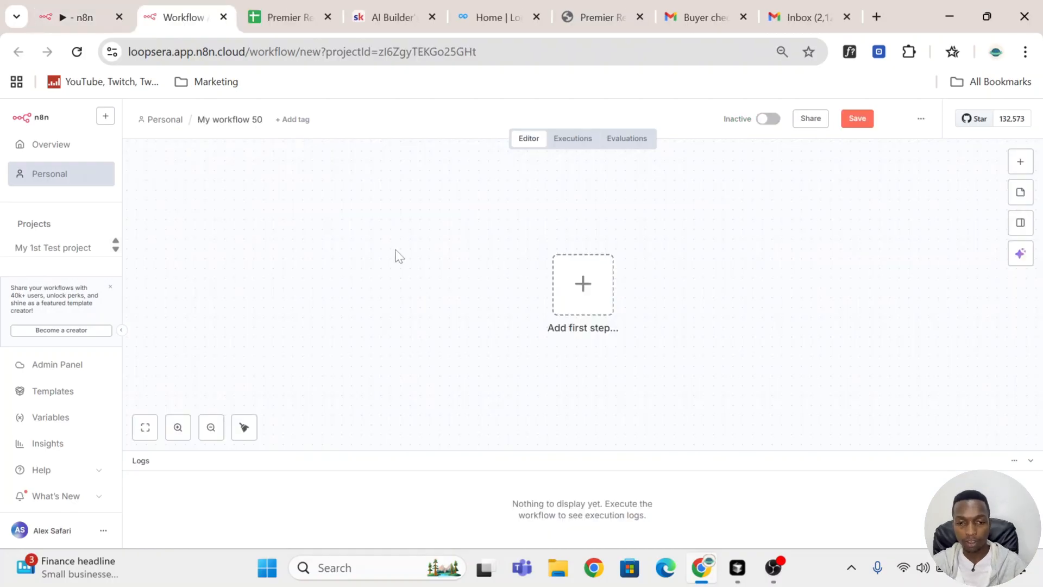
left_click(255, 121)
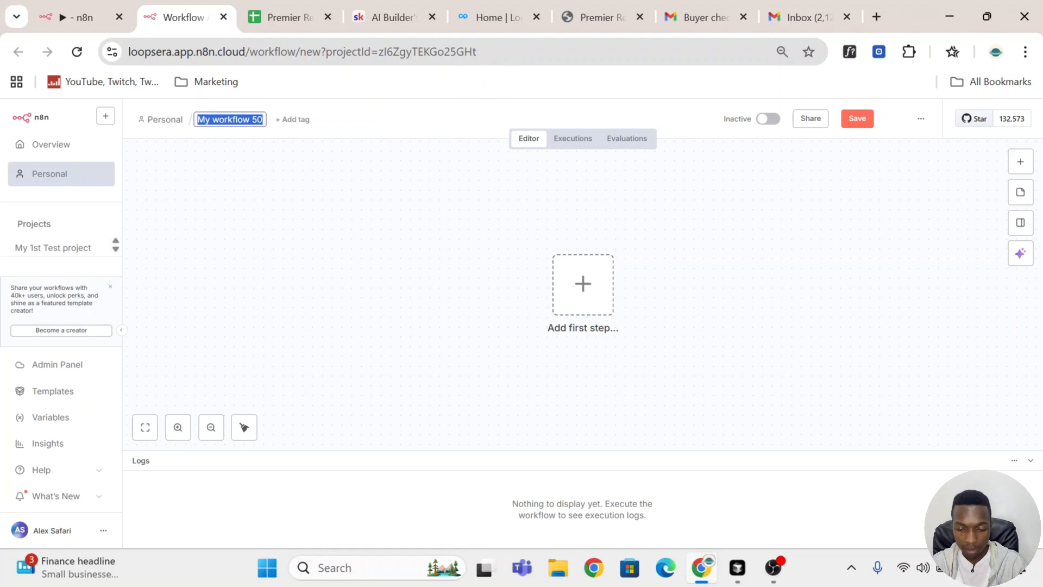
type("r")
key("BackSpace")
type("rEA")
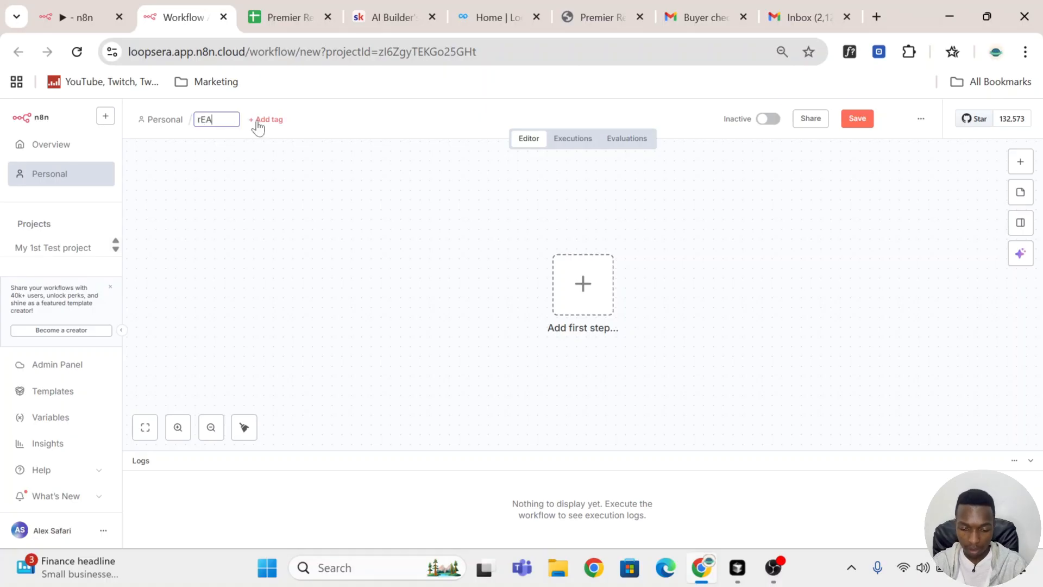
type("L")
key("BackSpace")
key("BackSpace")
key("BackSpace")
key("BackSpace")
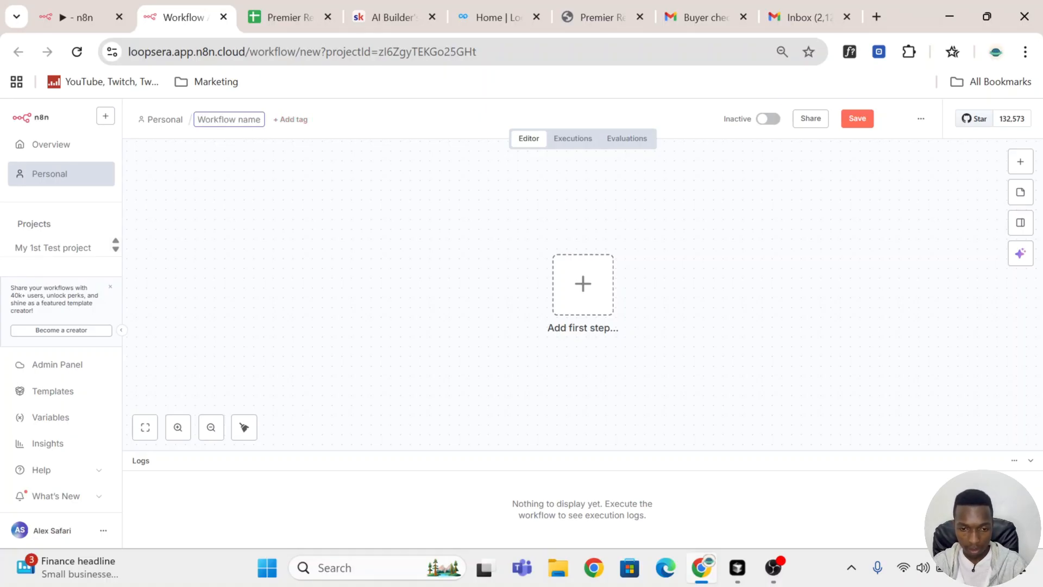
type("Real est")
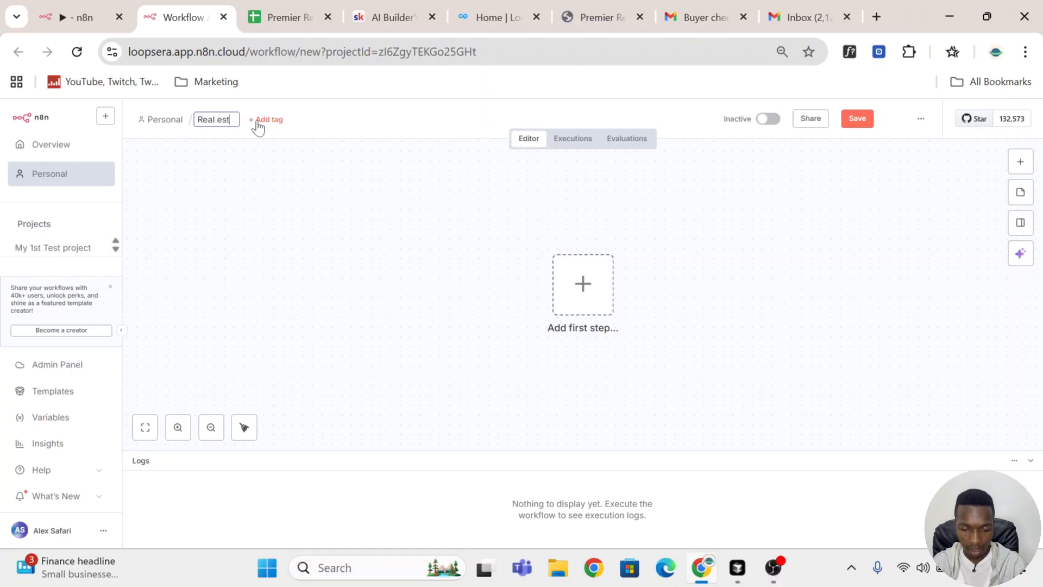
type("ate lead nurturing ai...")
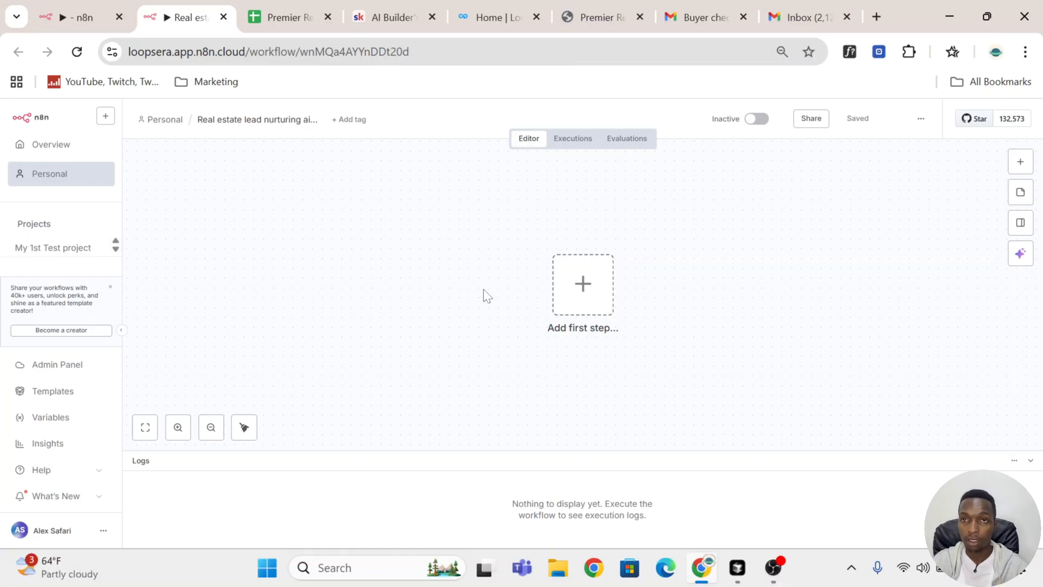
Step: Open Figma in a new tab and create a new FigJam board
left_click(876, 16)
type("figm")
key("Return")
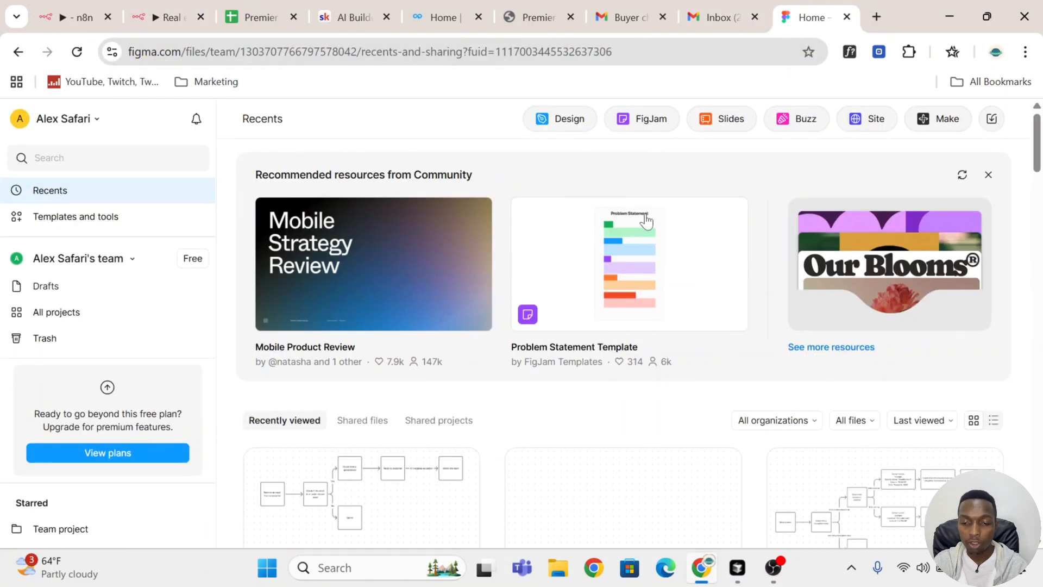
left_click(653, 120)
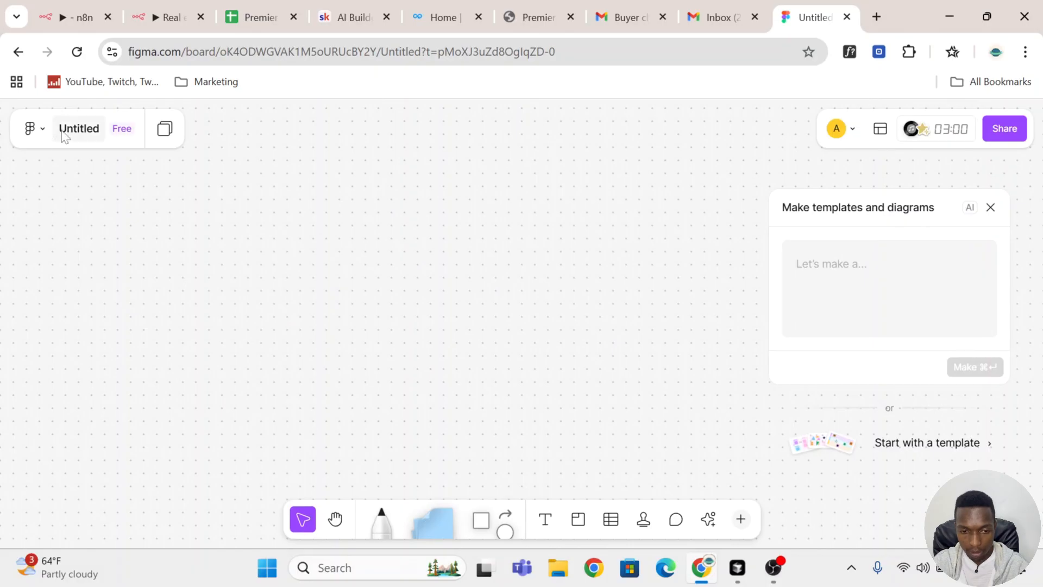
Step: Rename the FigJam board to "Real estate Lead Nurturing flow"
left_click(87, 136)
left_click(44, 154)
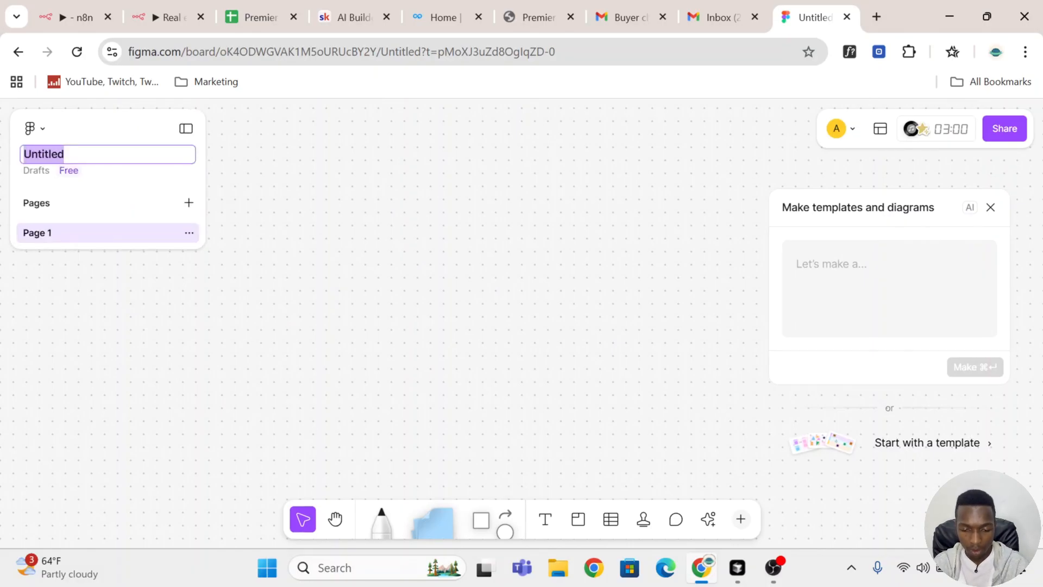
type("Real")
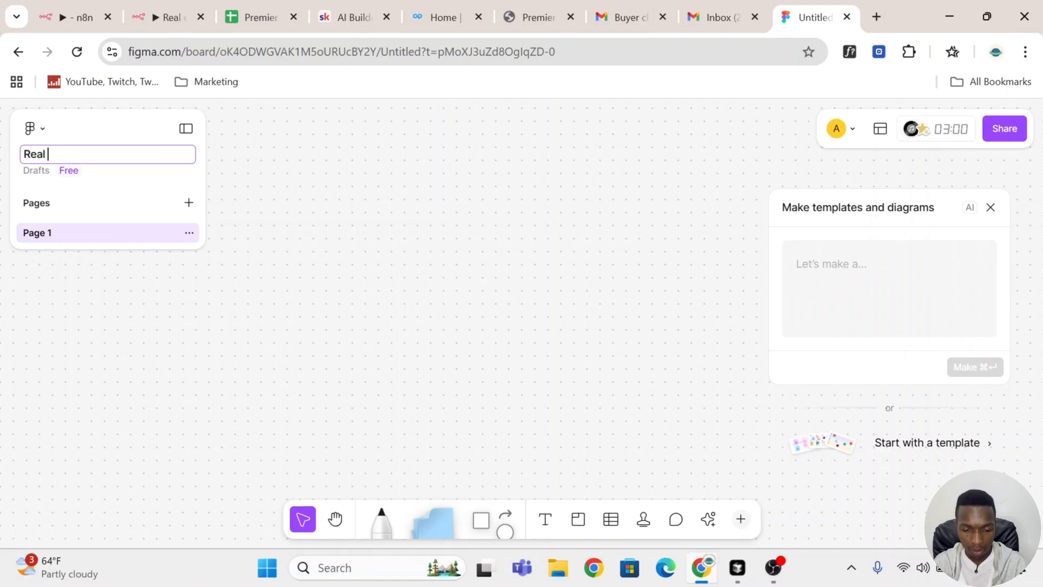
type(" estate")
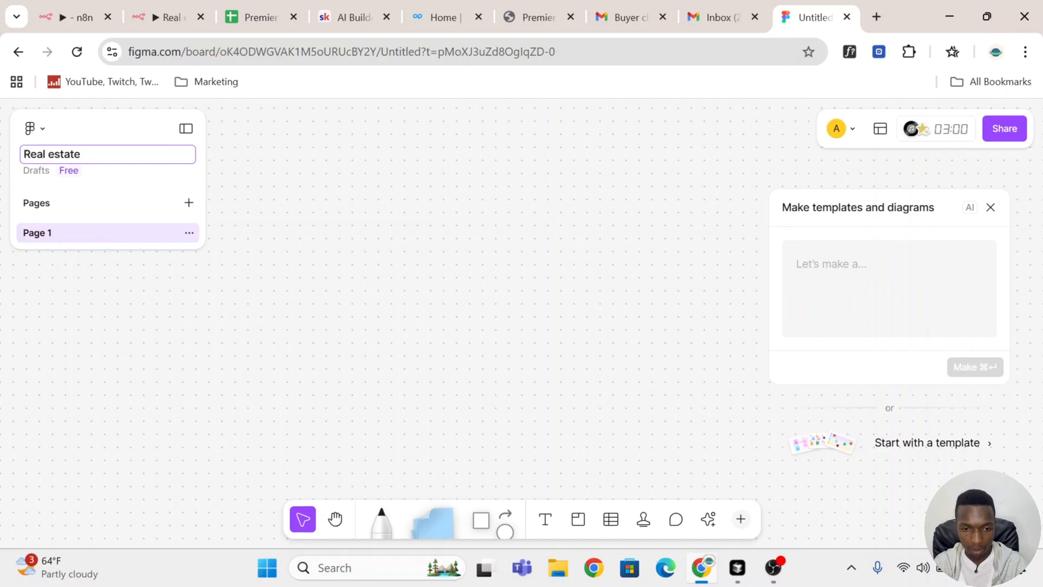
type(" Le")
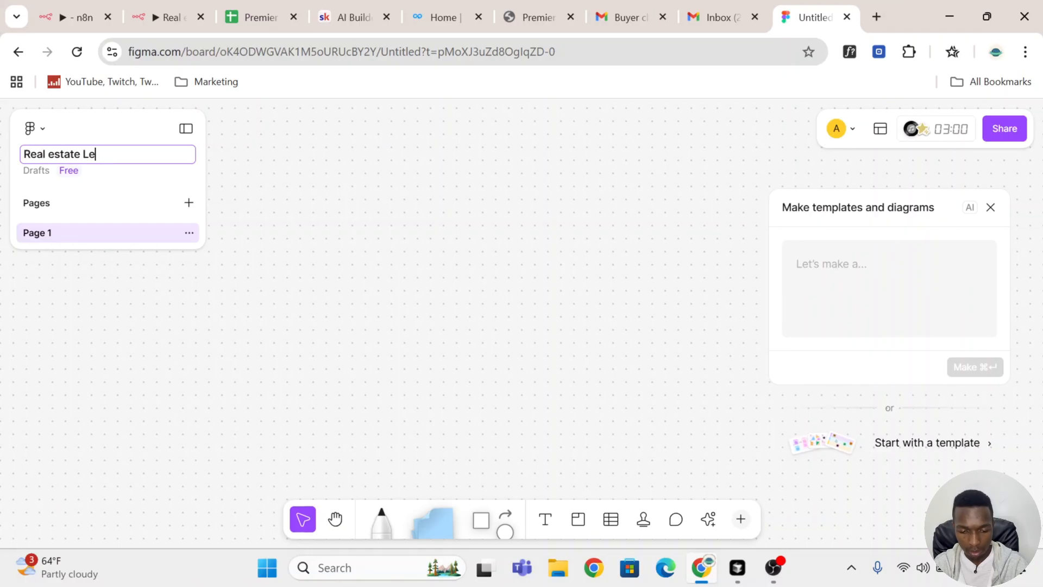
type("ad Nurturing flow")
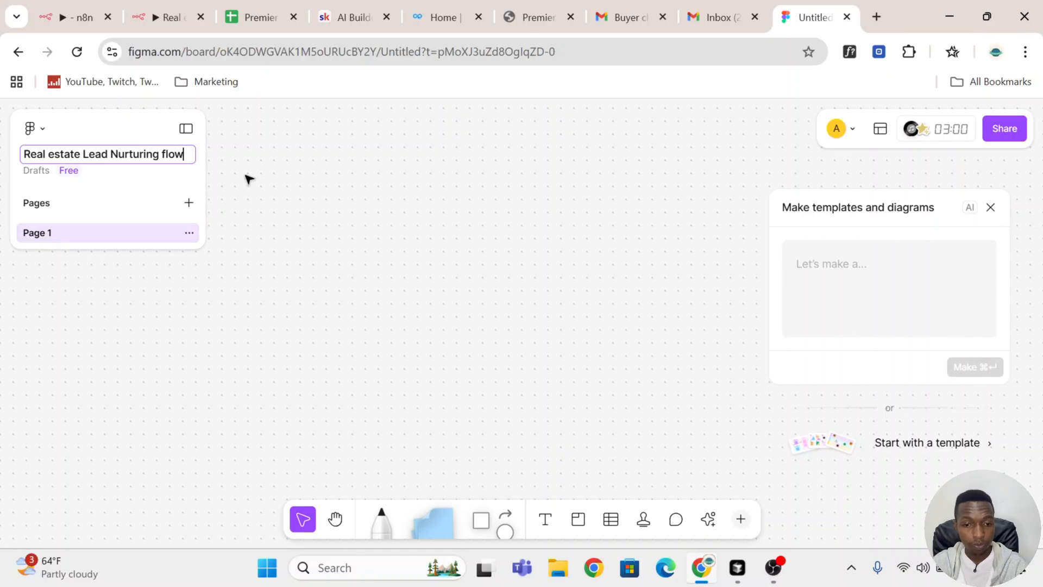
Step: Place a square shape on the board
left_click(230, 282)
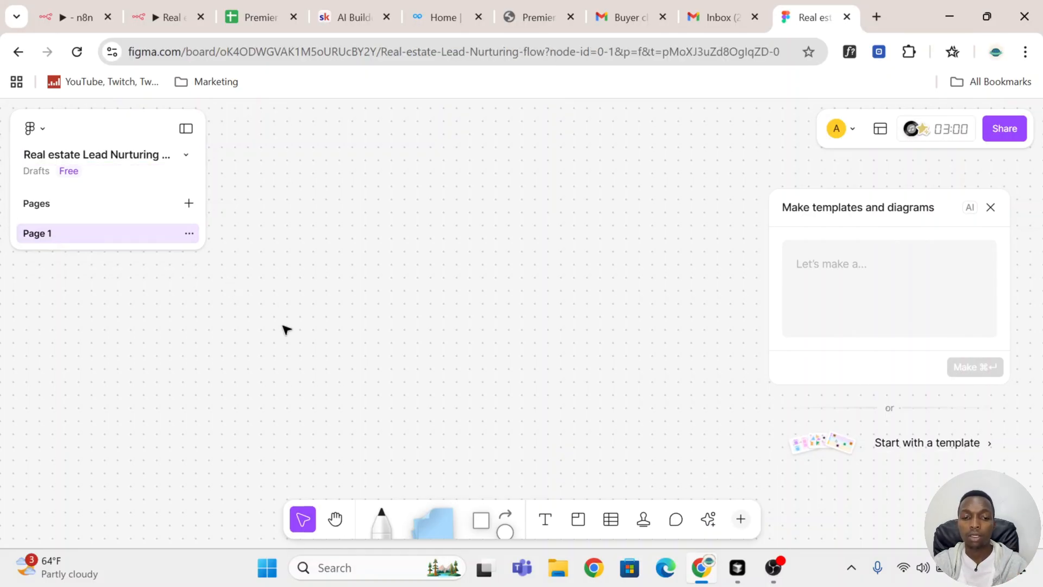
left_click(480, 523)
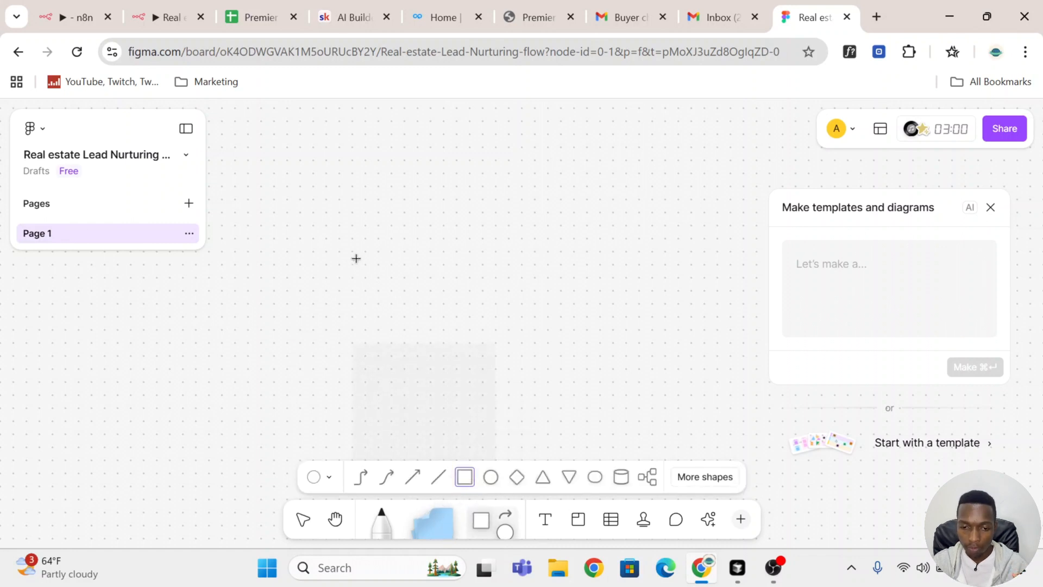
left_click(331, 333)
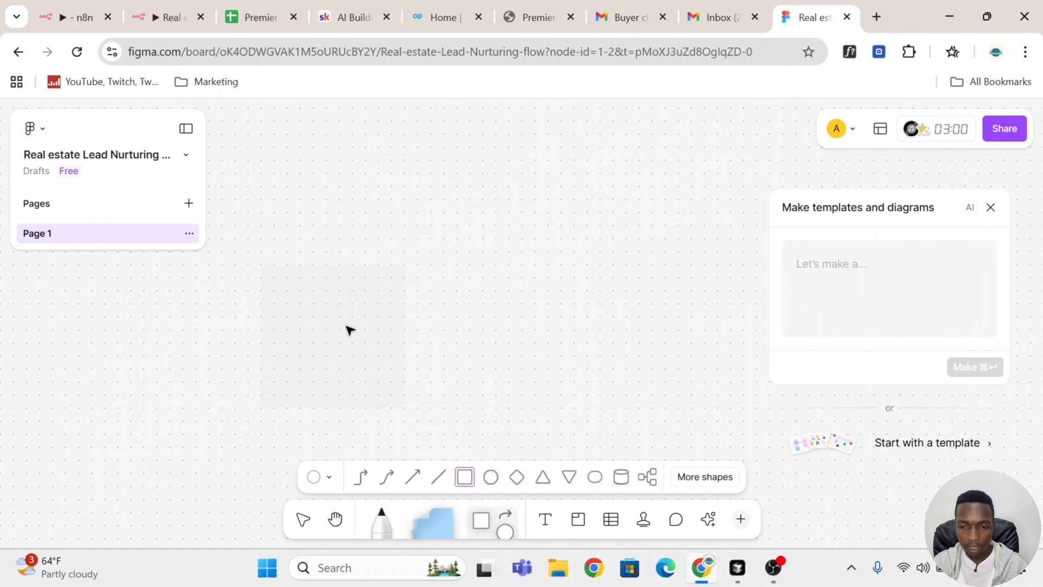
left_click(529, 17)
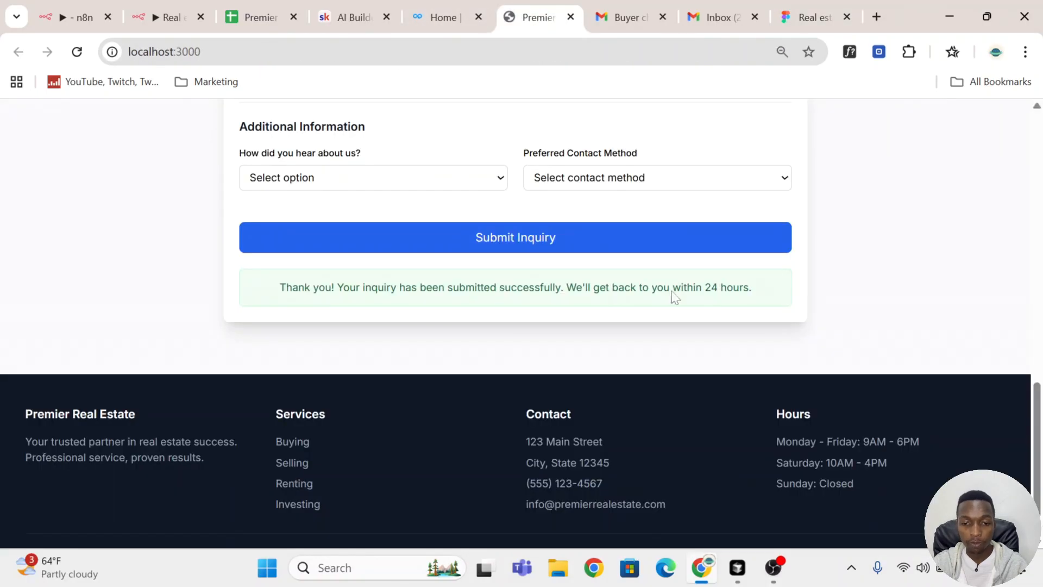
scroll(902, 226, "up", 10)
scroll(902, 226, "up", 8)
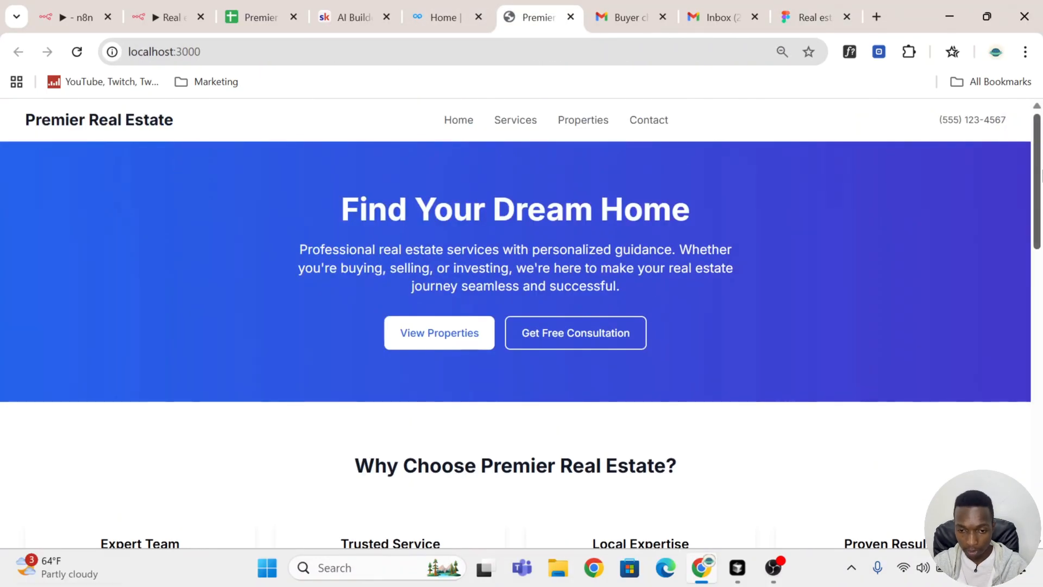
Step: Label the square "Lead fills out a form from website"
left_click(814, 17)
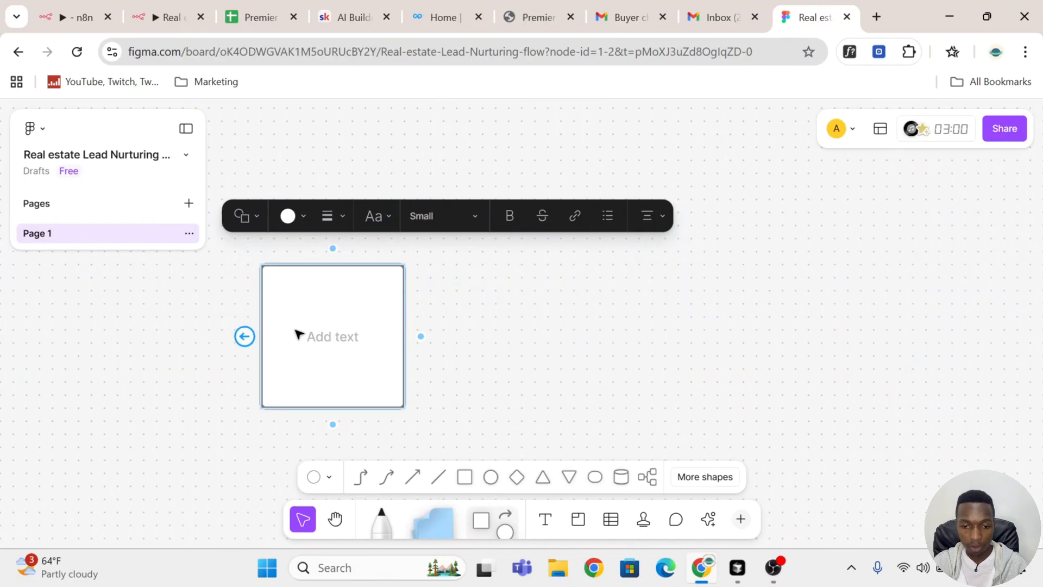
type("Lead f")
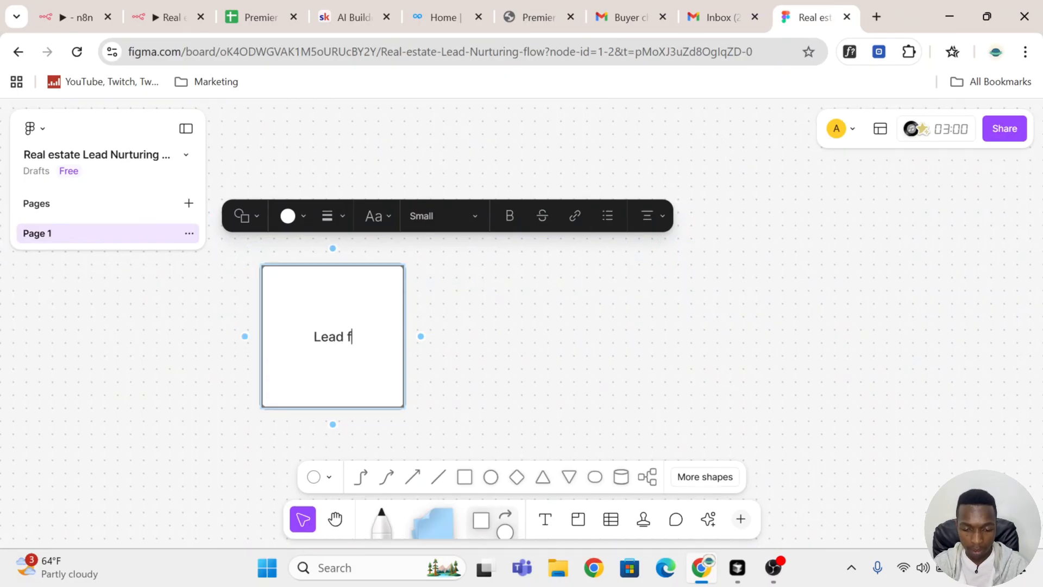
type("ills out a f")
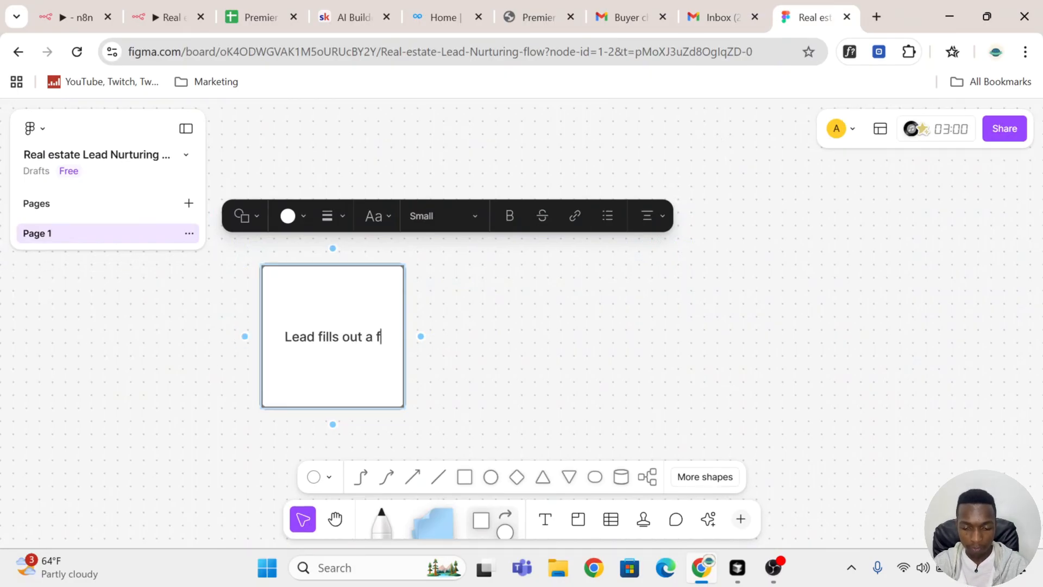
type("orm from")
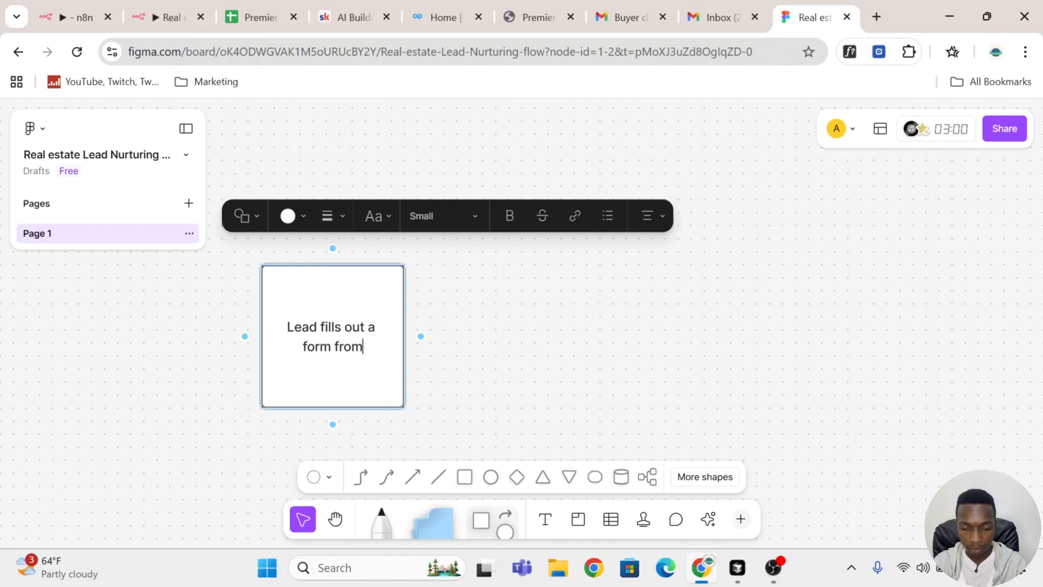
type(" website")
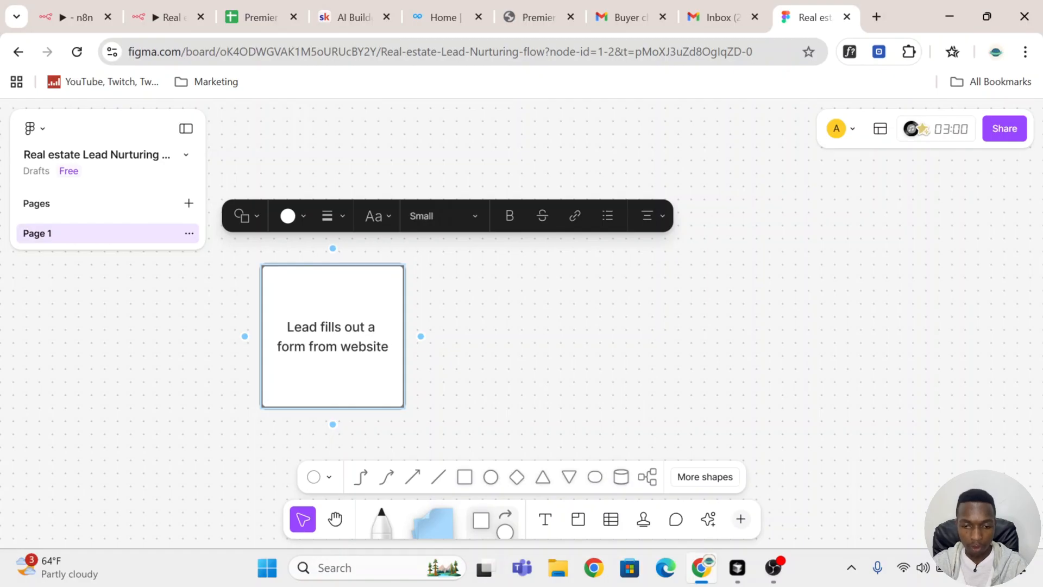
Step: Add a connected square to its right labelled "Acknowledgement" and open its spelling suggestions
left_click(665, 315)
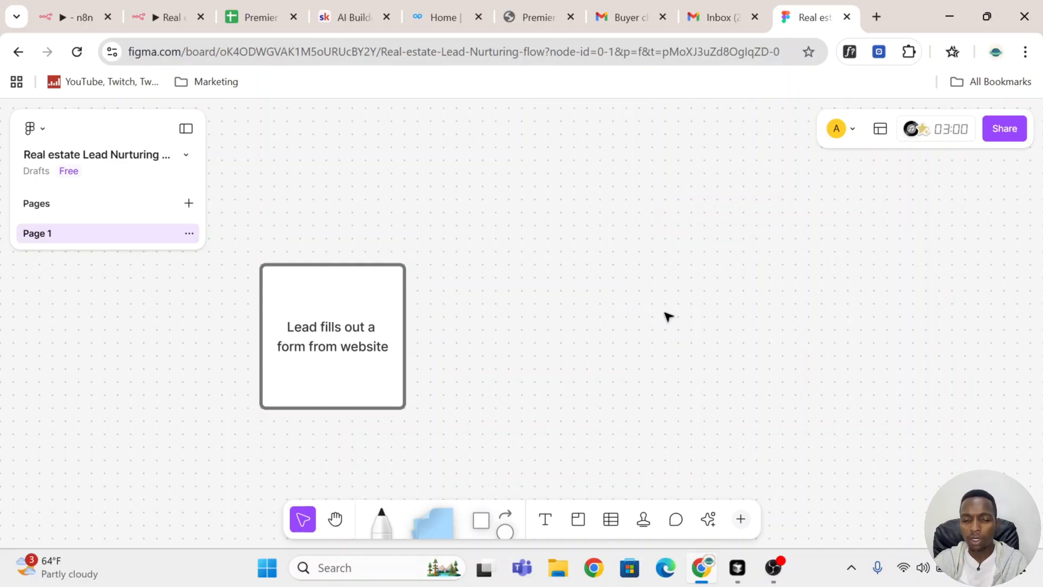
left_click(398, 340)
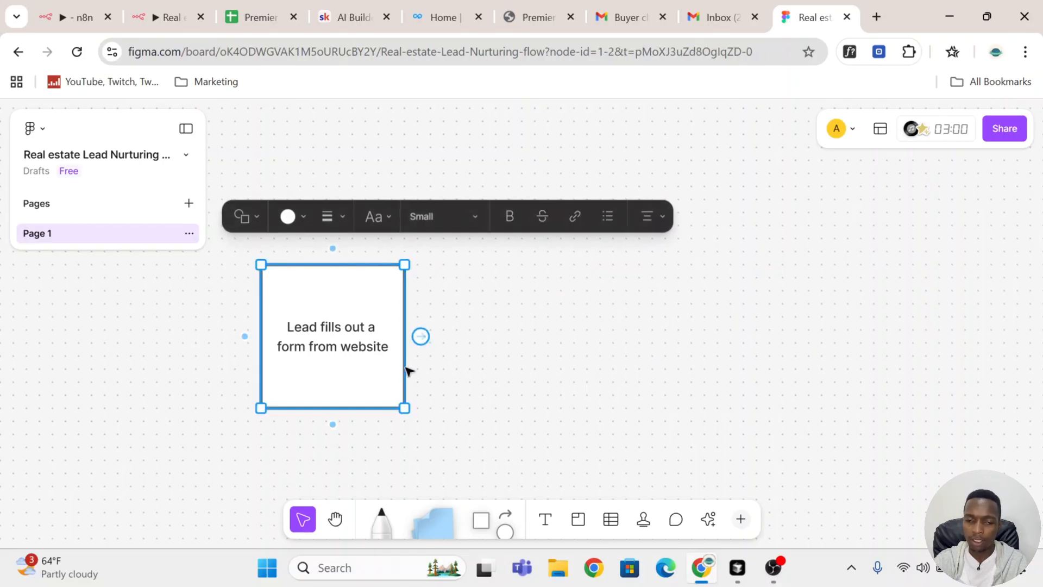
left_click(420, 336)
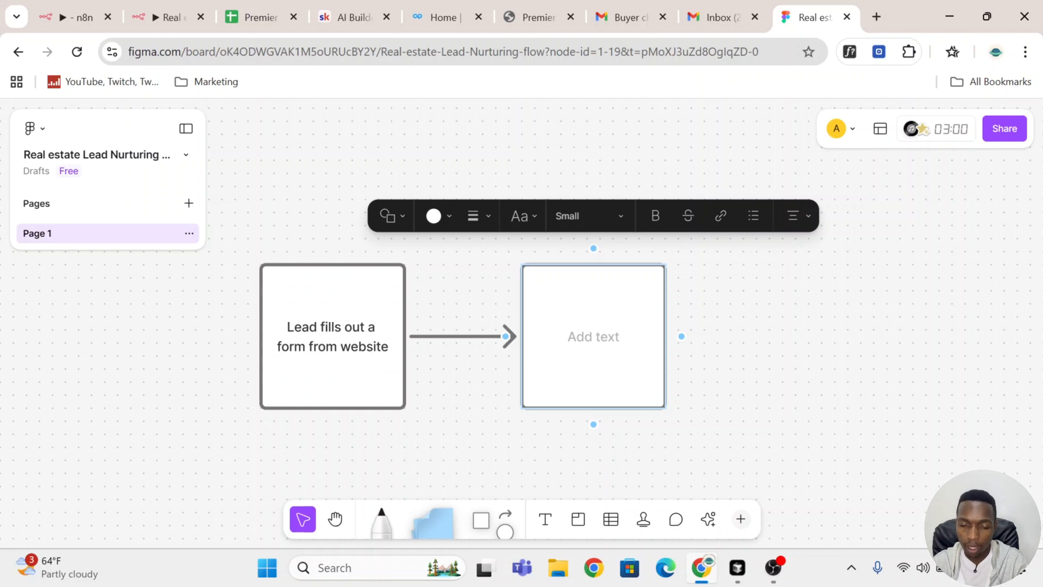
type("A")
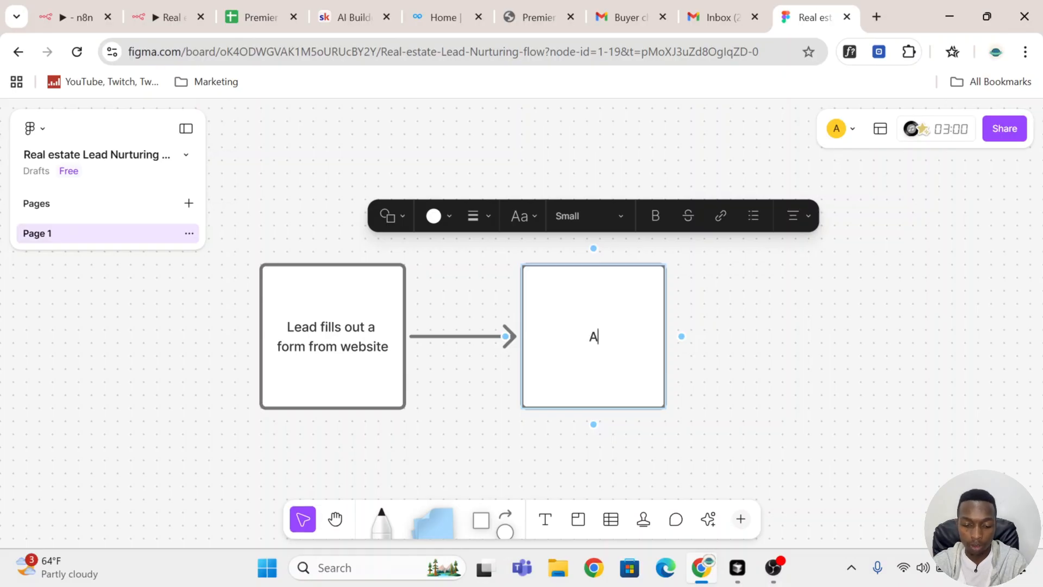
type("cknowledgement")
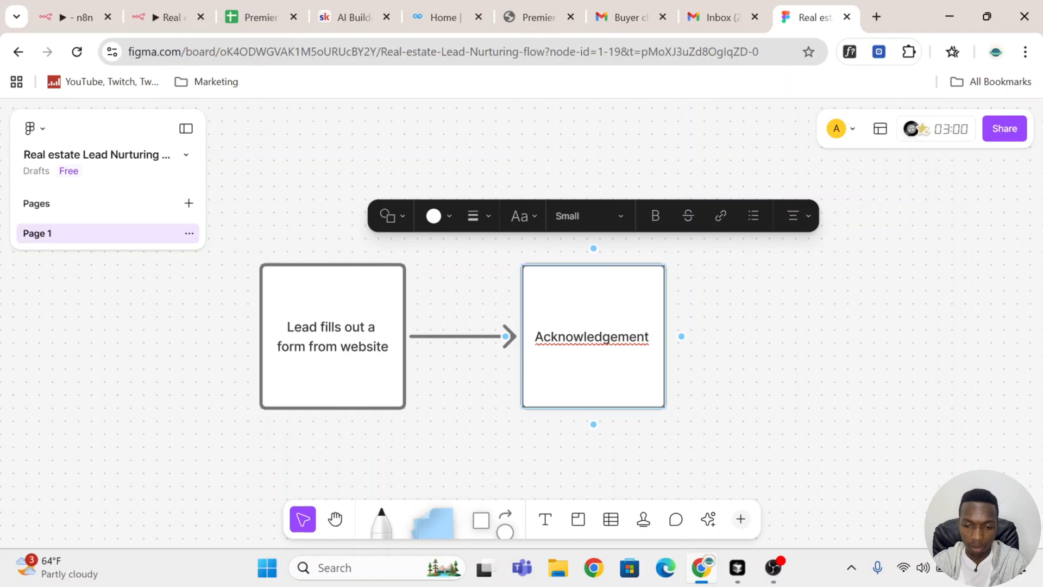
right_click(604, 336)
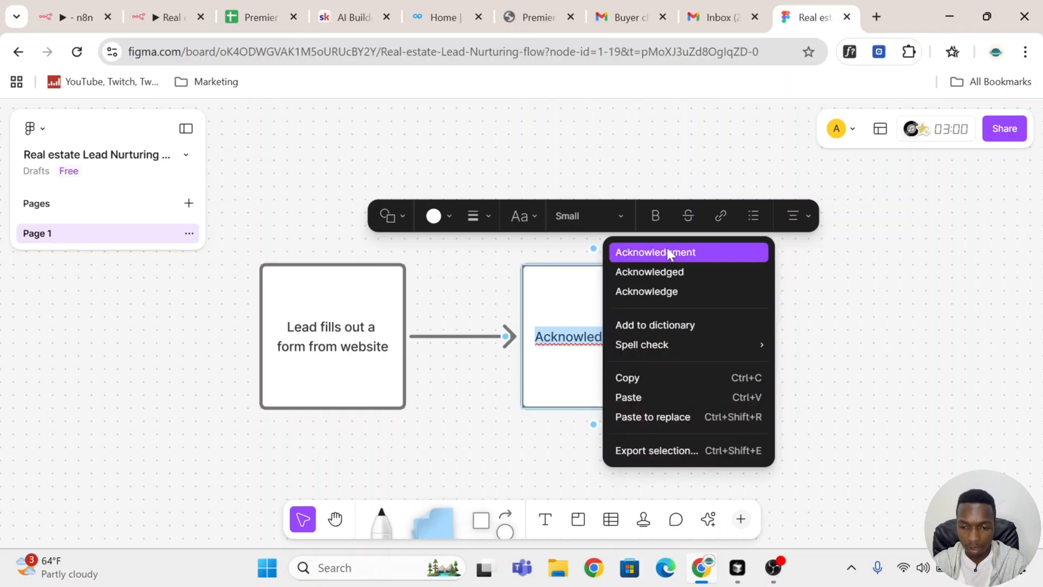
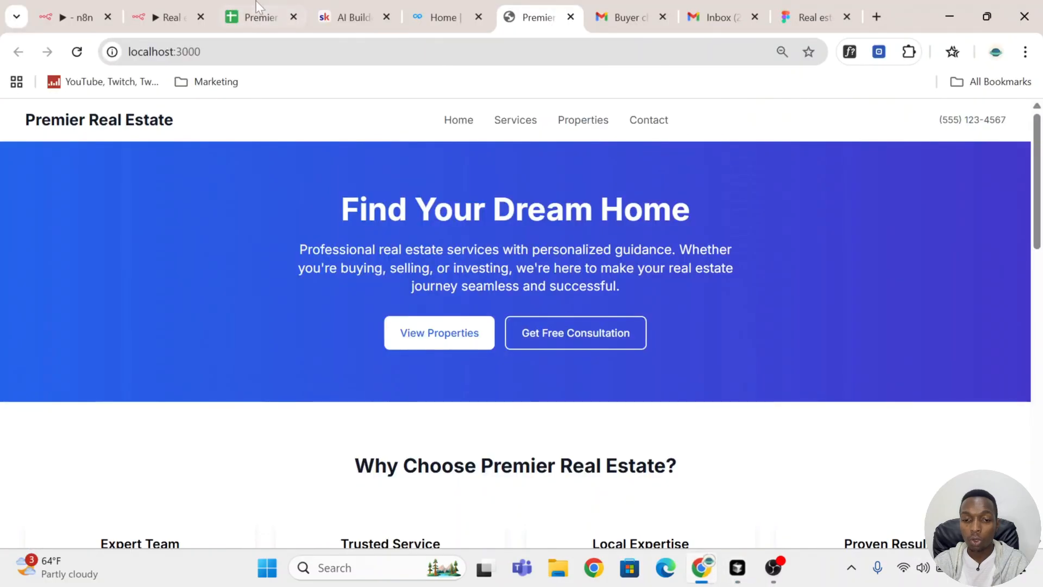
Step: Switch to the AI Builder's Boardroom community on Skool and show its YouTube Resources posts
left_click(343, 18)
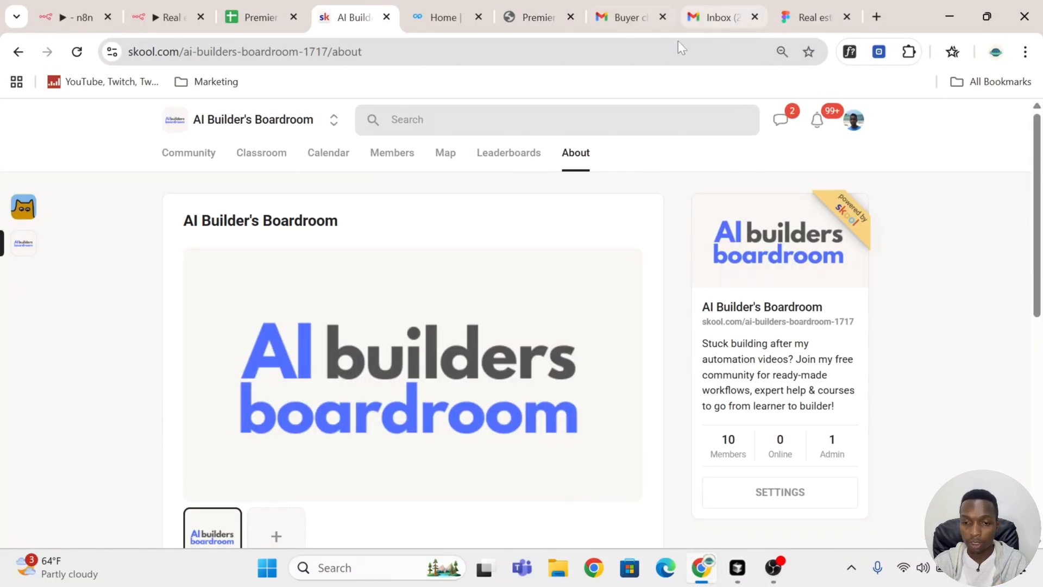
left_click(193, 166)
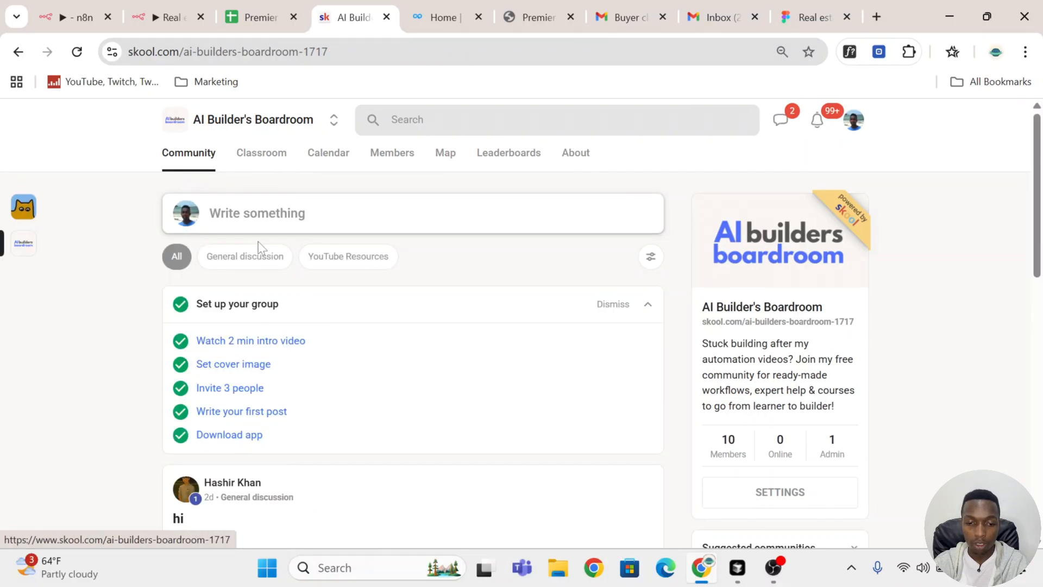
left_click(365, 261)
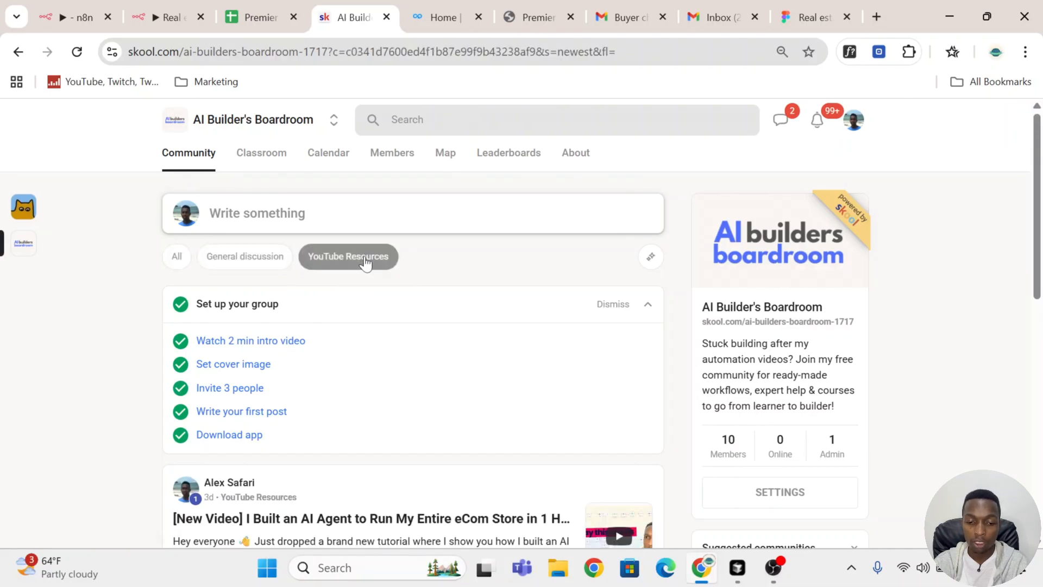
scroll(617, 394, "down", 3)
scroll(615, 387, "up", 3)
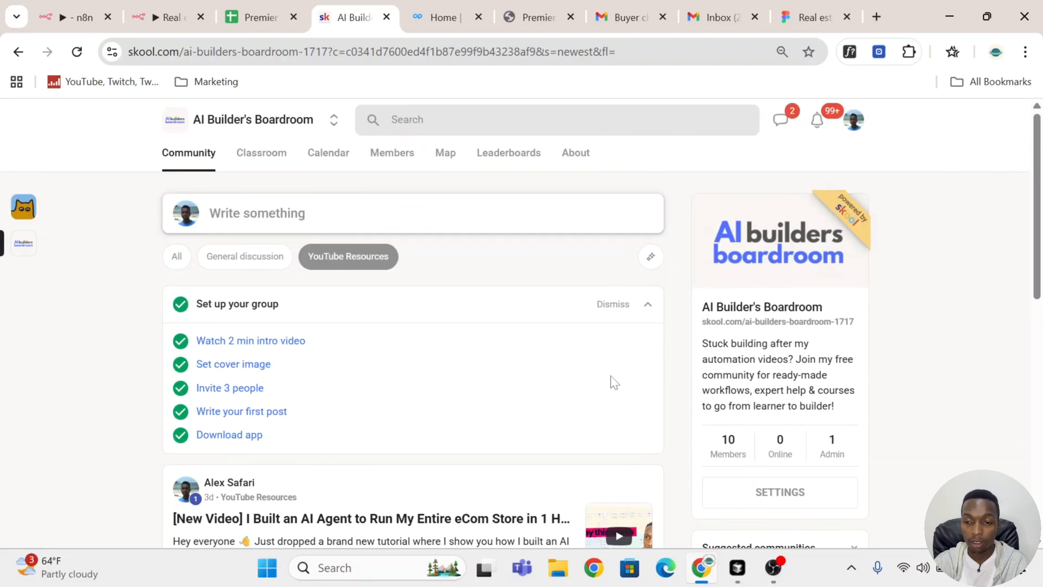
Step: Look at the website project in the code editor and review the Premier Real Estate site running at localhost:3000
left_click(737, 568)
mouse_move(758, 574)
left_click(701, 568)
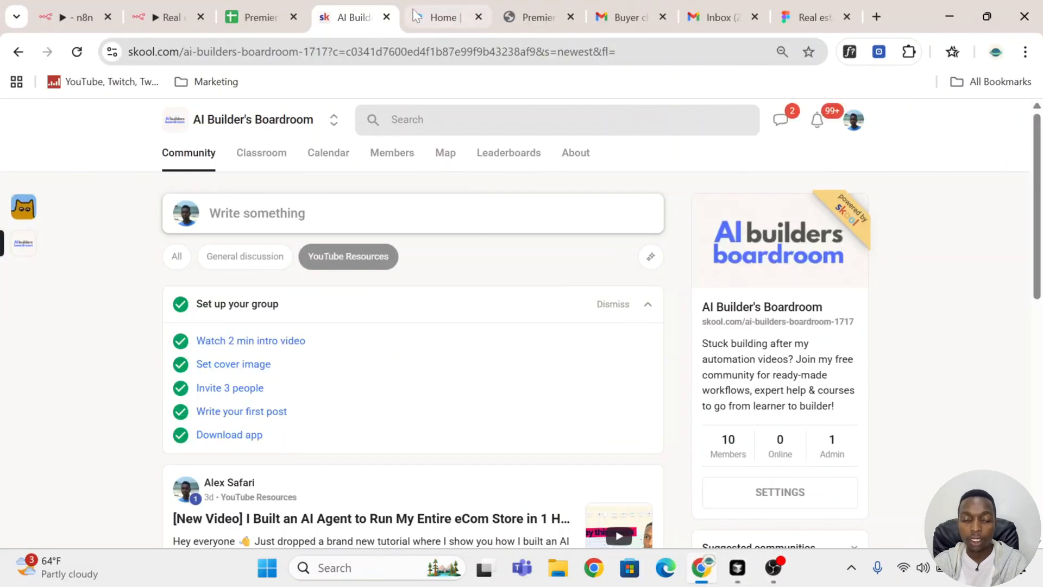
left_click(522, 16)
scroll(714, 319, "down", 1)
scroll(713, 320, "down", 15)
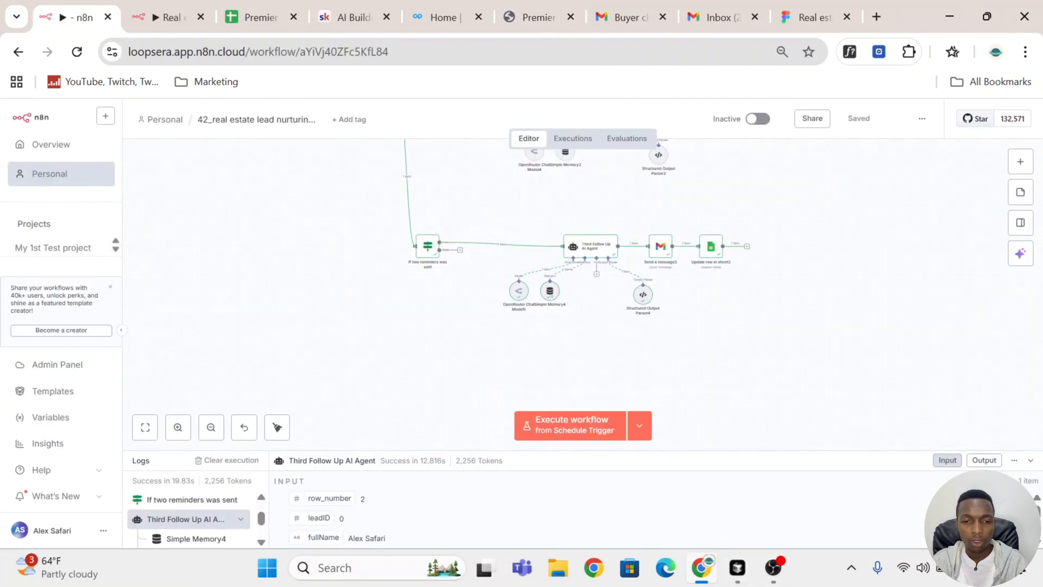
Step: Add a Webhook trigger to the empty real estate lead nurturing workflow in n8n and show its production URL
left_click(182, 16)
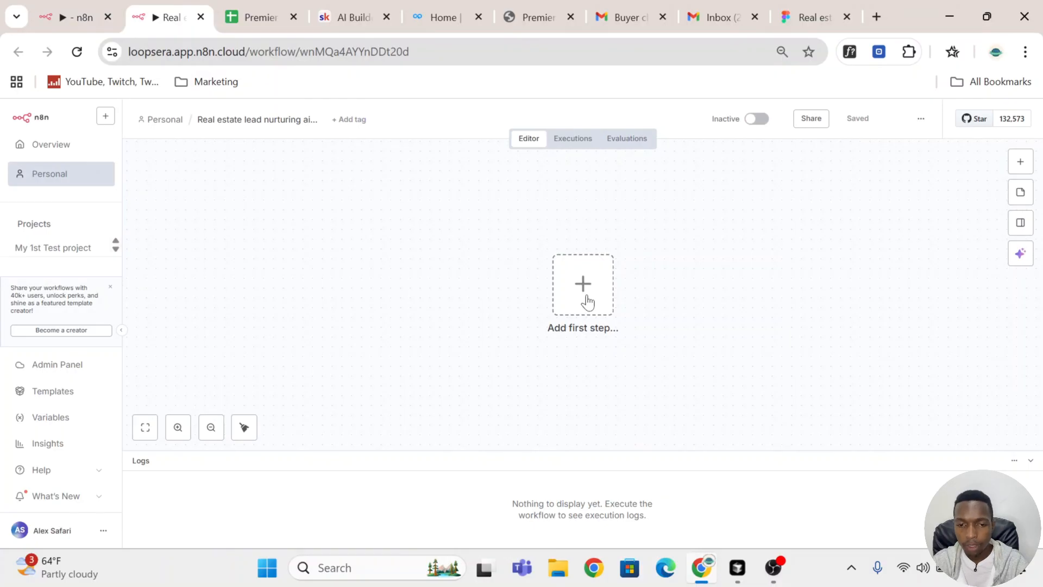
left_click(1020, 163)
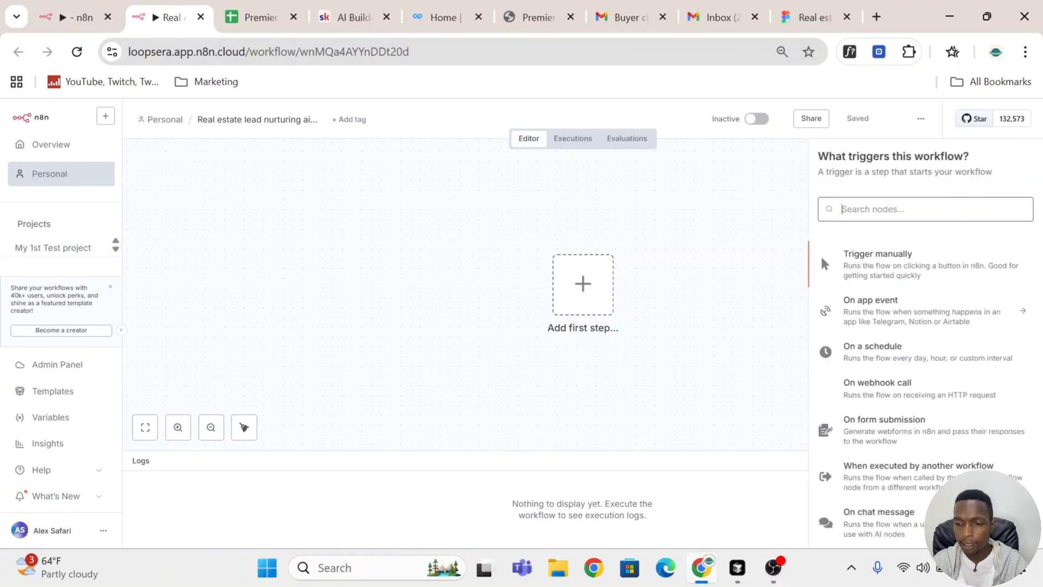
left_click(583, 283)
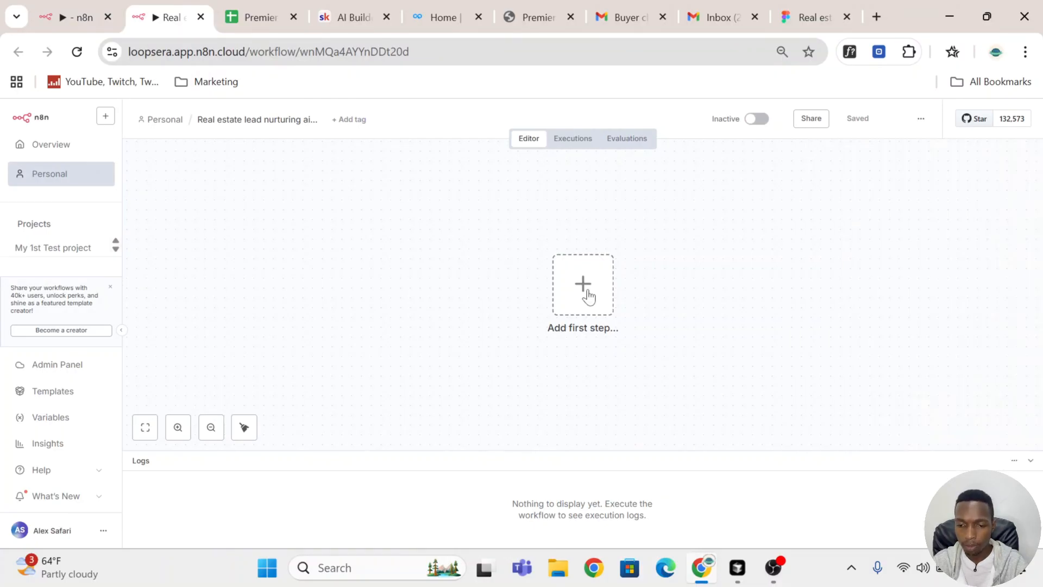
type("webho")
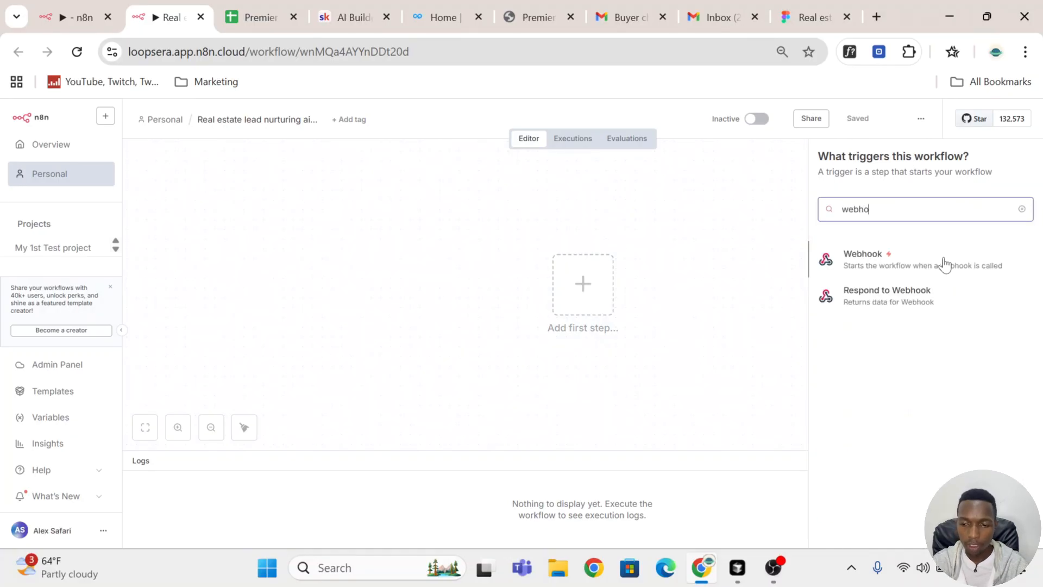
left_click(945, 261)
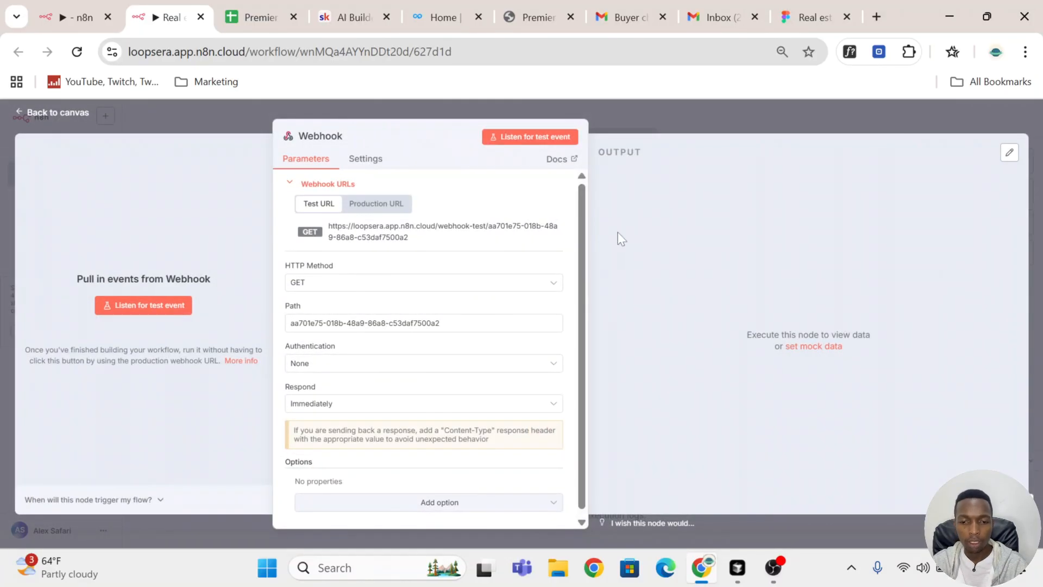
left_click(402, 205)
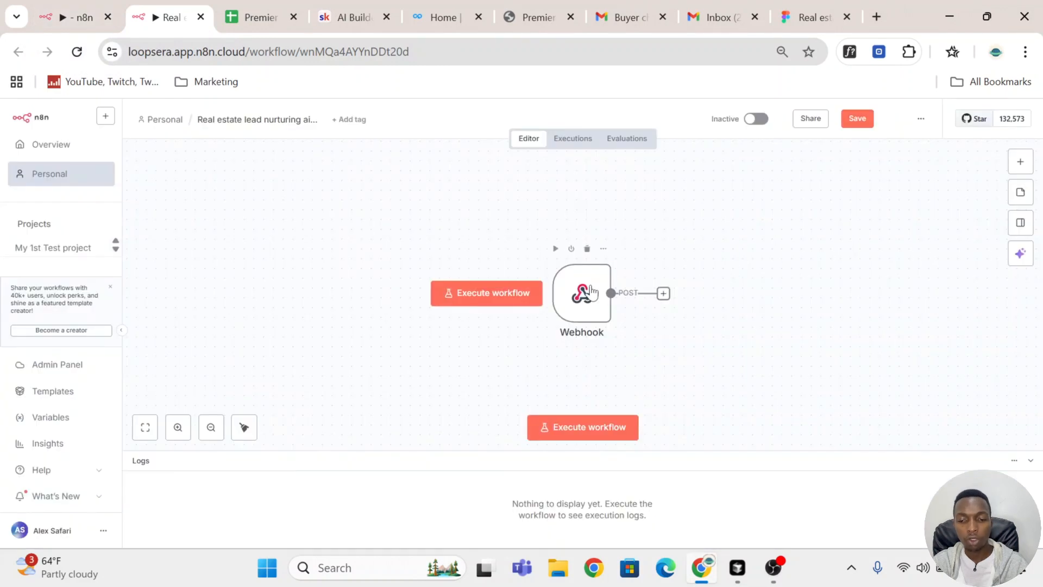
Step: Review the Webhook node's path formSubmitted, POST method, authentication and response settings, and return to the canvas
double_click(591, 292)
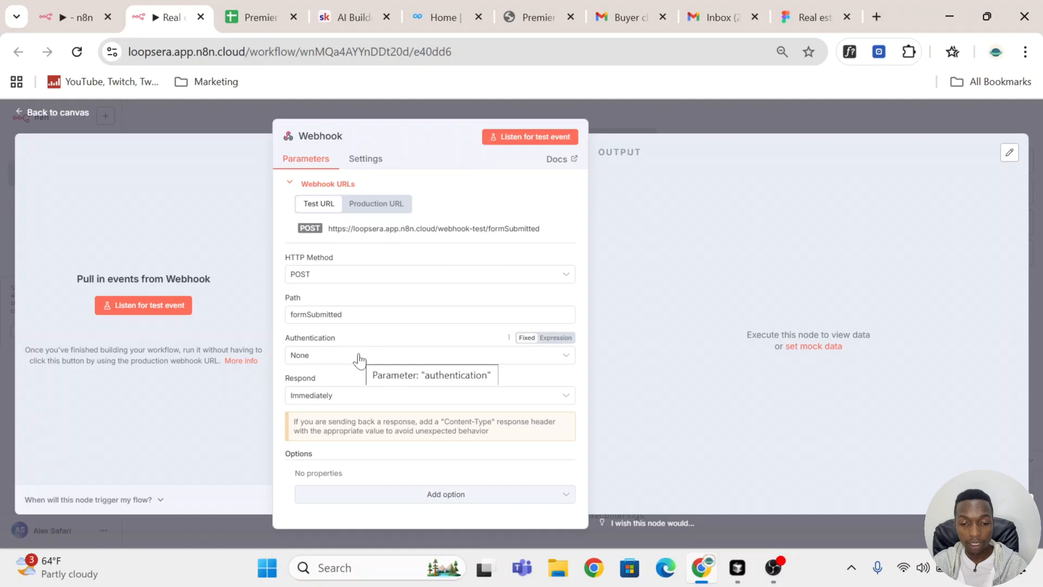
left_click_drag(344, 315, 292, 331)
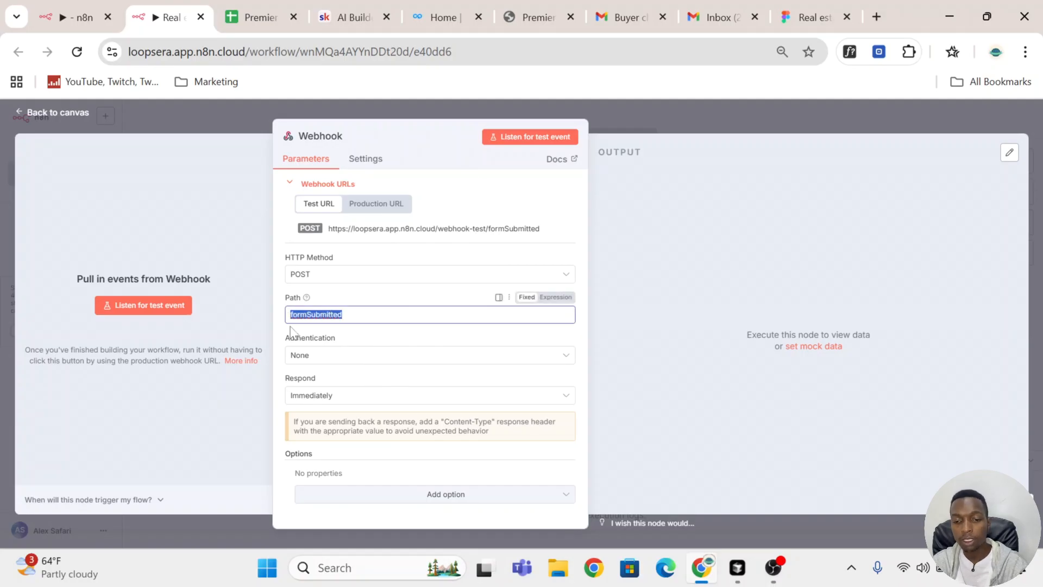
left_click(335, 274)
left_click(357, 389)
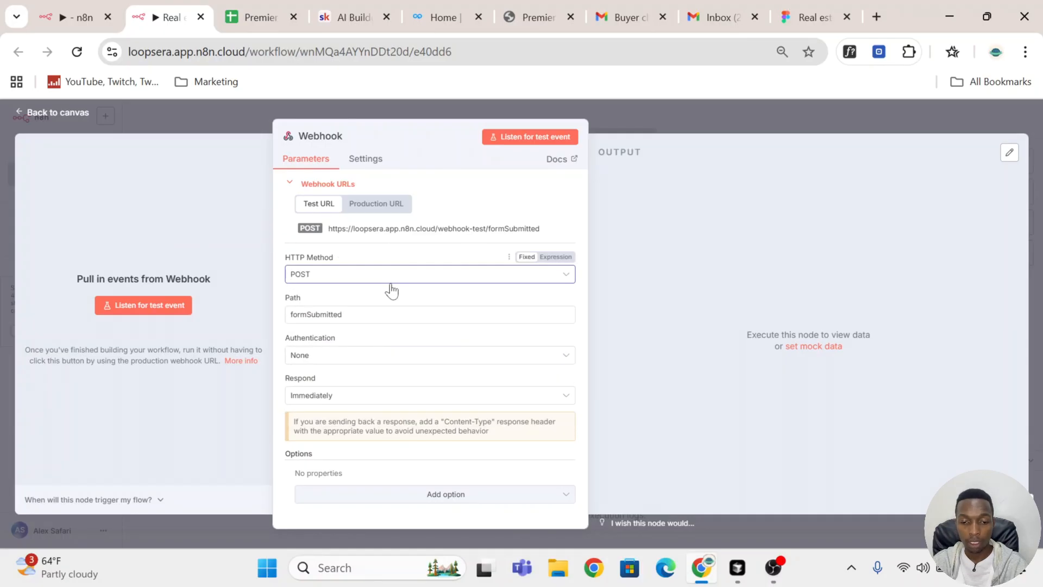
left_click(401, 359)
left_click(423, 345)
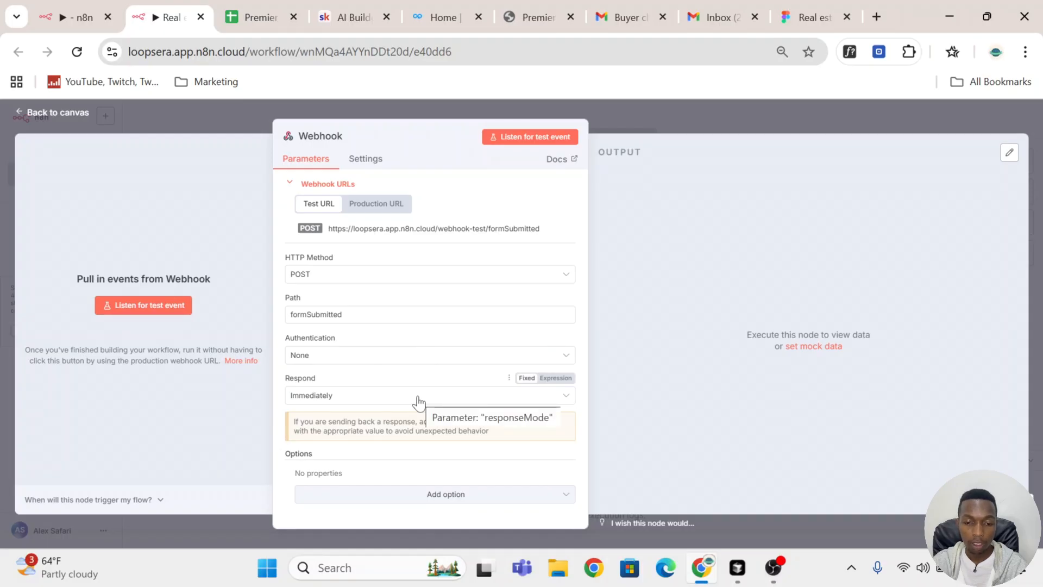
key("Escape")
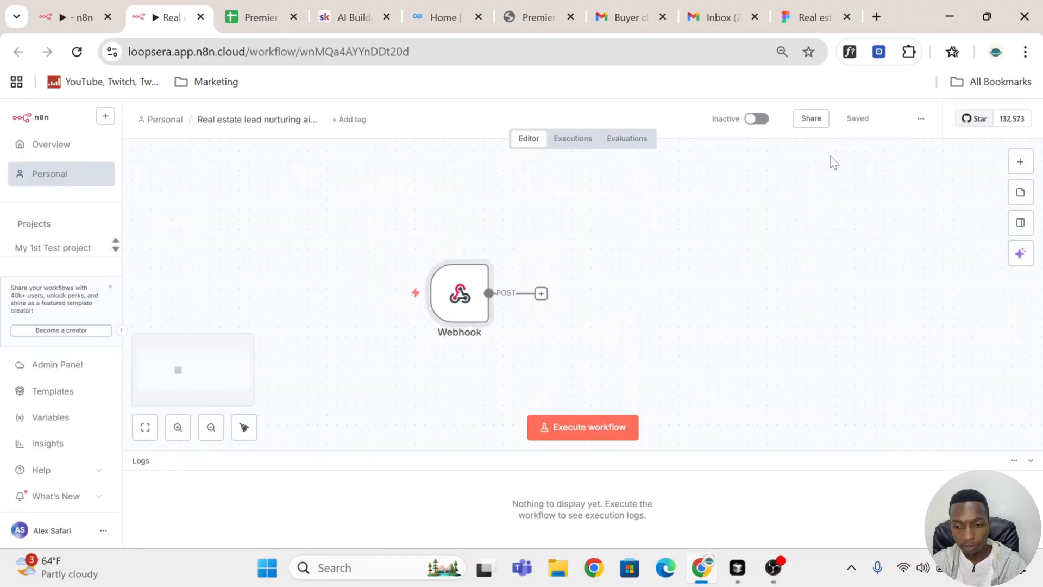
Step: Activate the workflow and dismiss the activation notice
left_click(758, 120)
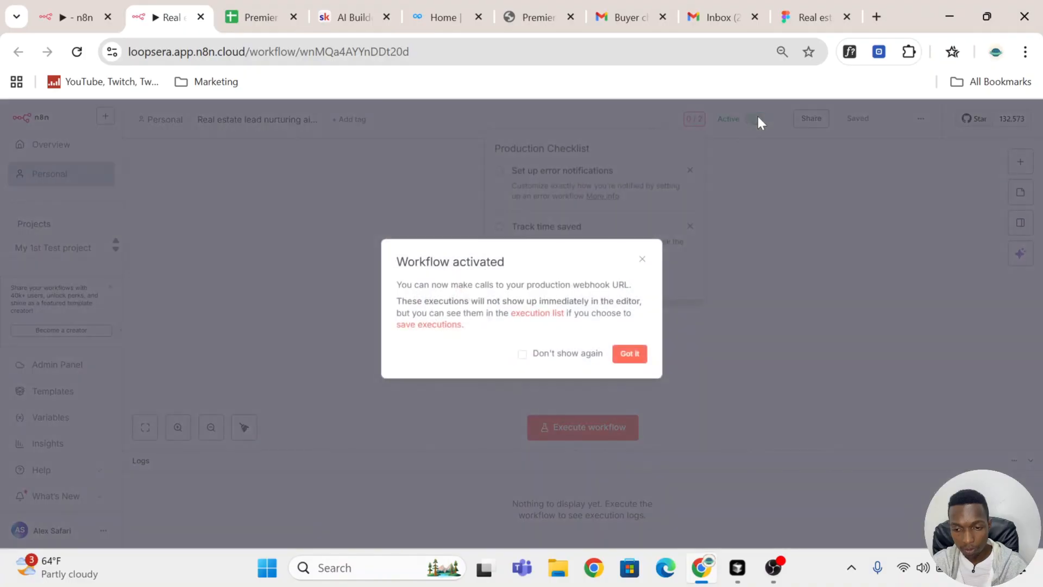
left_click(631, 354)
Step: Switch to the code editor and compare the form's webhook URL in page.js with the Webhook node's production URL
key("alt+Tab")
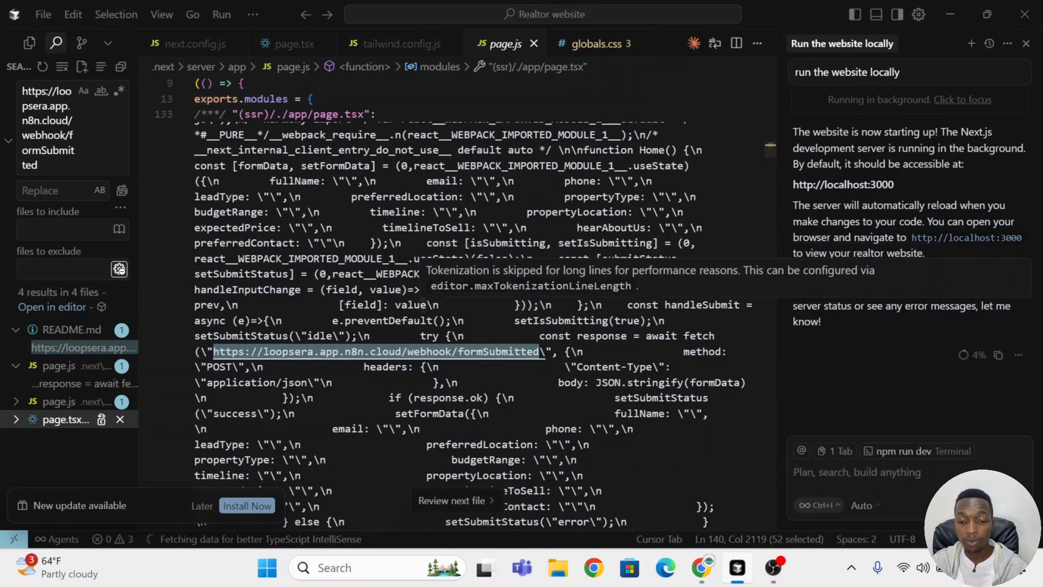
left_click(213, 351)
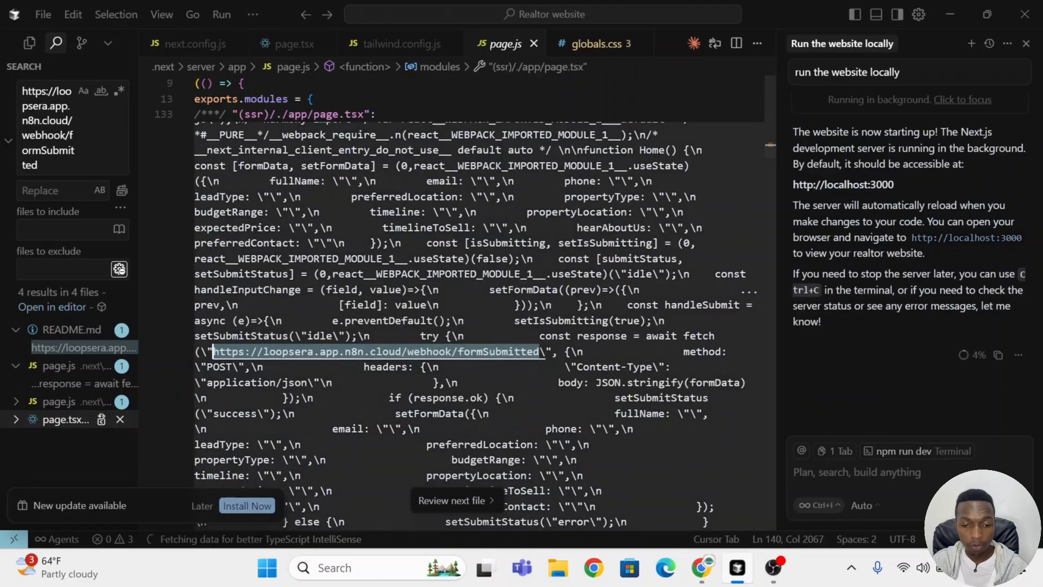
left_click_drag(214, 352, 545, 352)
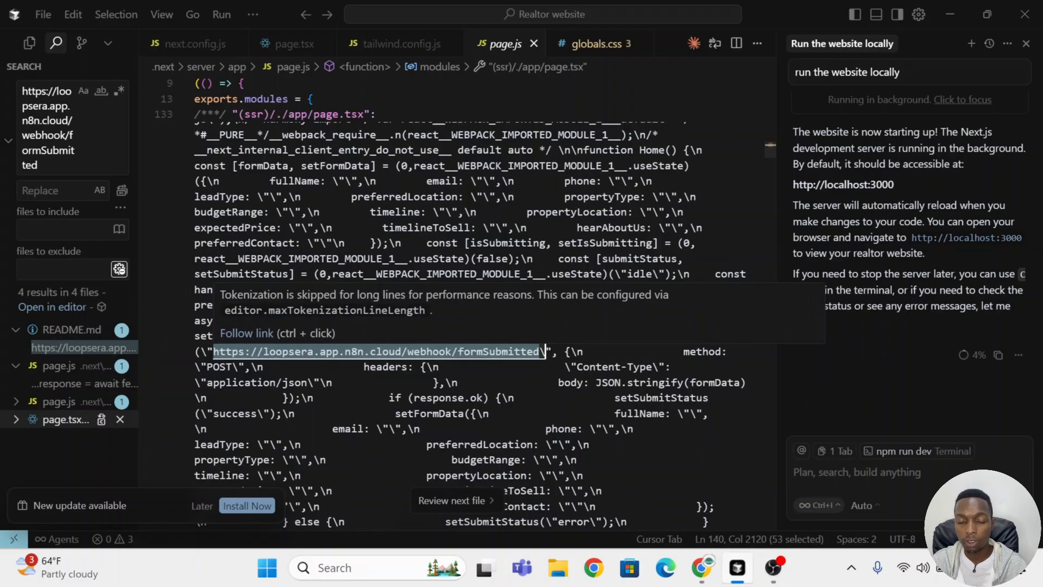
left_click(957, 4)
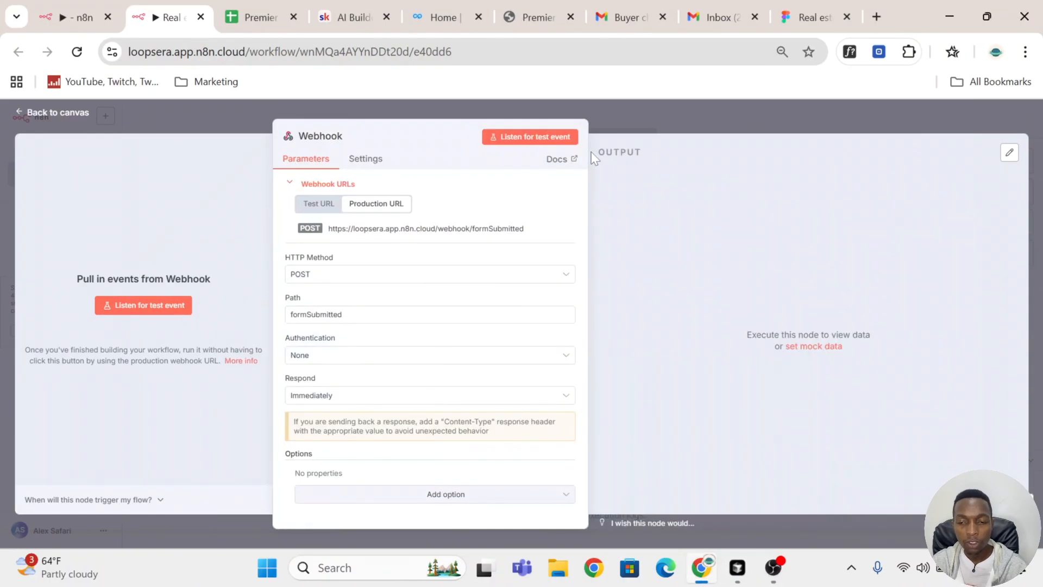
left_click(661, 109)
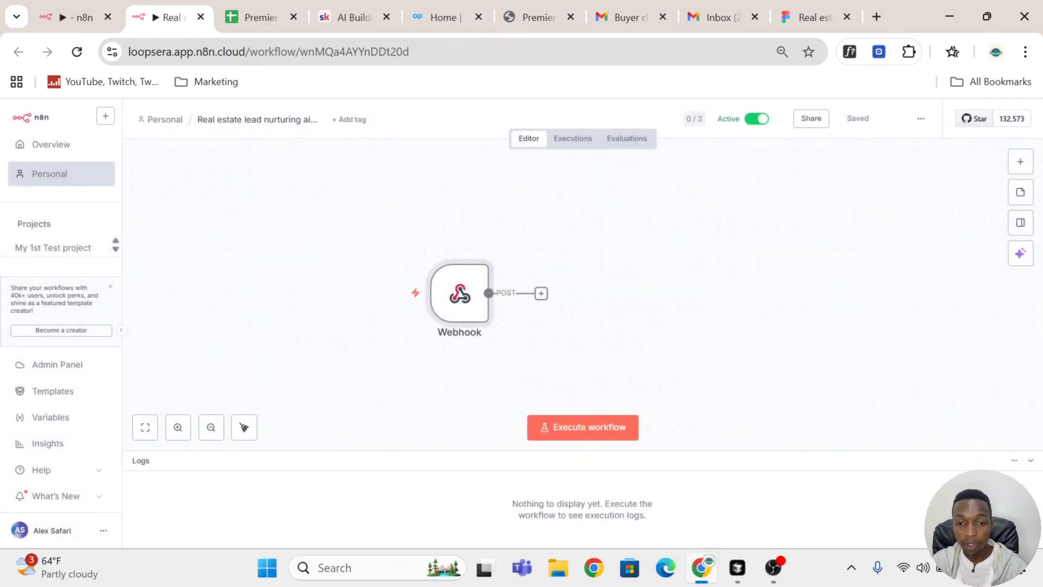
Step: In the website's inquiry form, enter the full name, email address and phone number, and set the interest to Buying a property
left_click(516, 16)
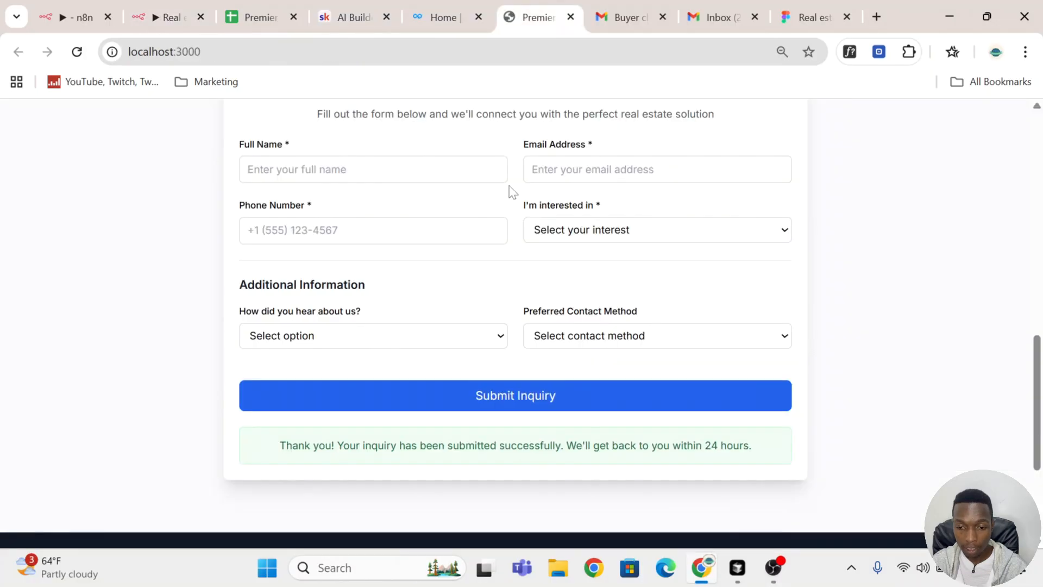
scroll(499, 261, "up", 4)
scroll(310, 282, "down", 2)
left_click(305, 250)
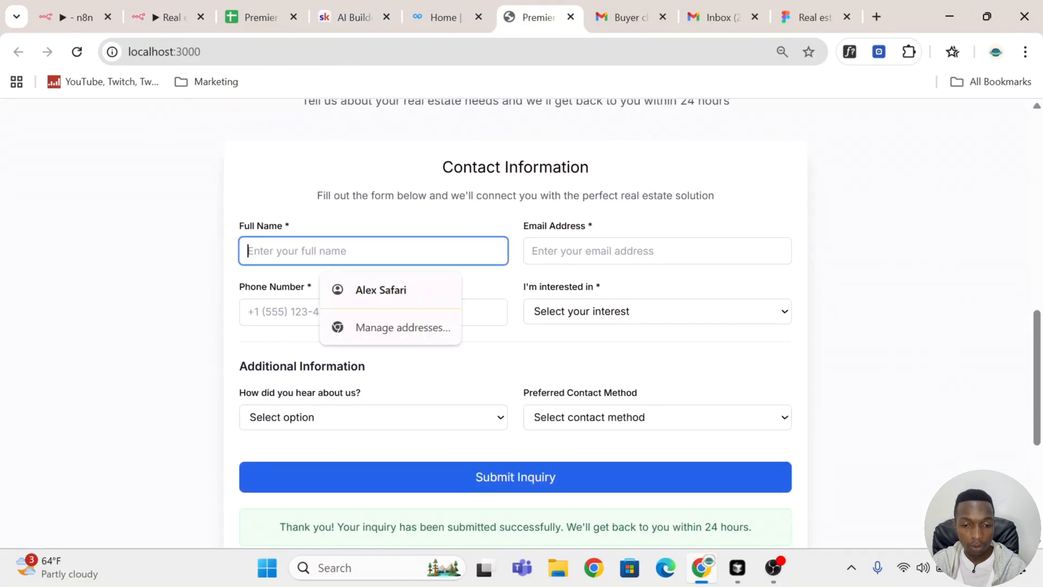
left_click(426, 299)
left_click(538, 251)
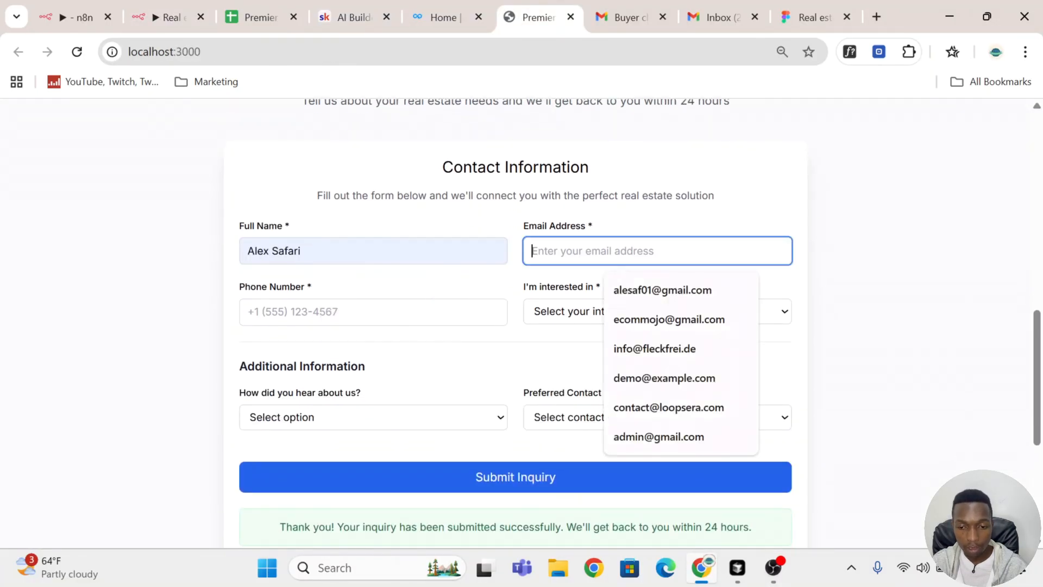
left_click(638, 298)
left_click(326, 311)
left_click(359, 351)
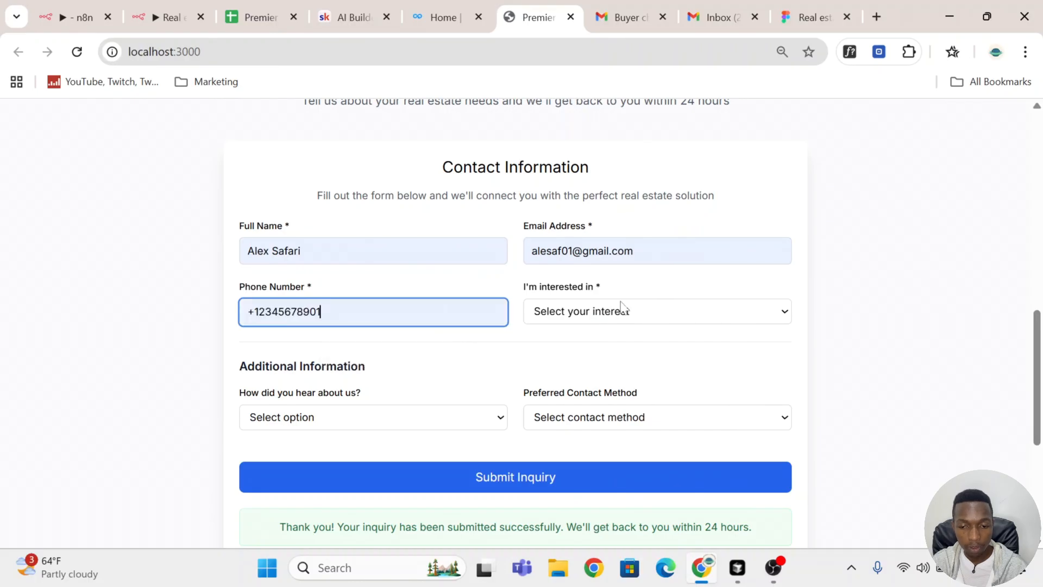
left_click(651, 318)
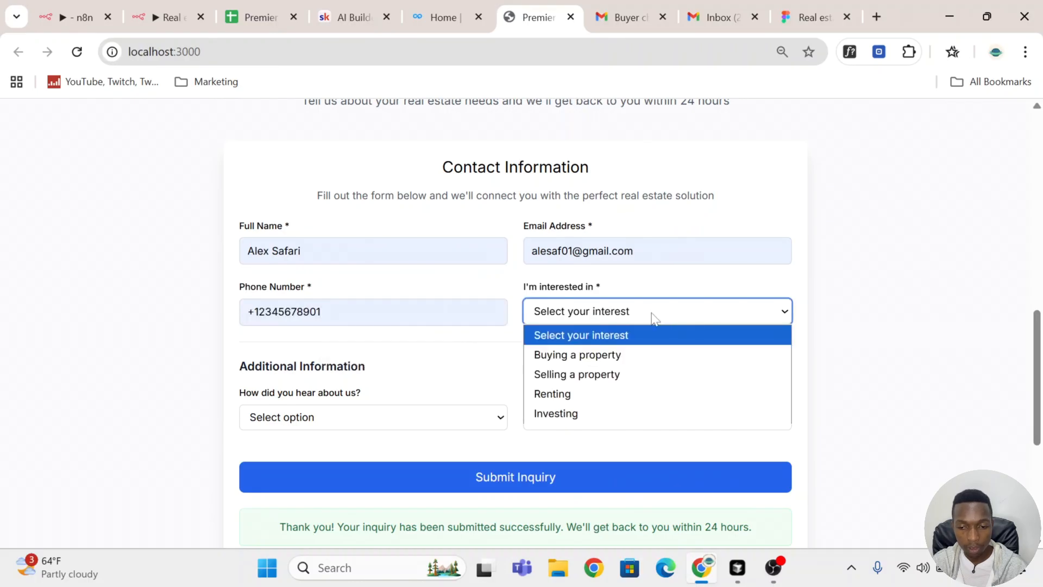
left_click(614, 357)
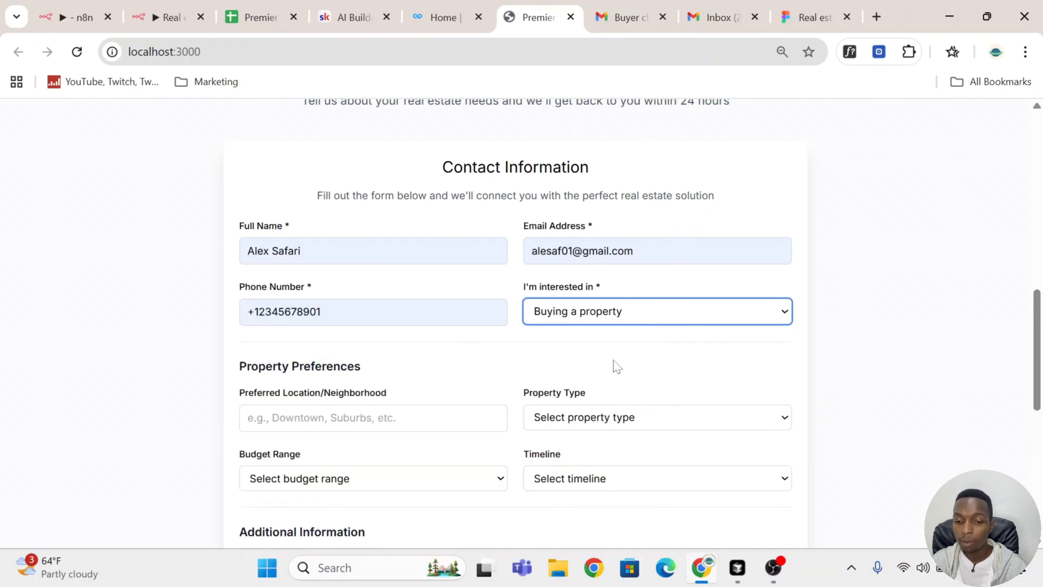
Step: Fill in the property preferences with location Downtown, type Condo, budget Under $200k and timeline Immediately
scroll(616, 366, "down", 1)
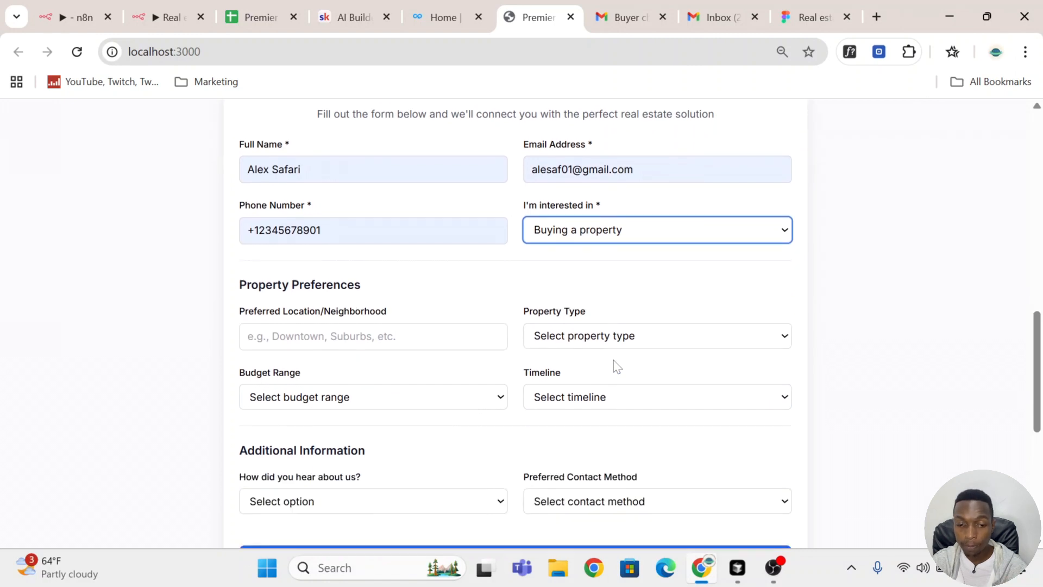
left_click(375, 337)
left_click(376, 393)
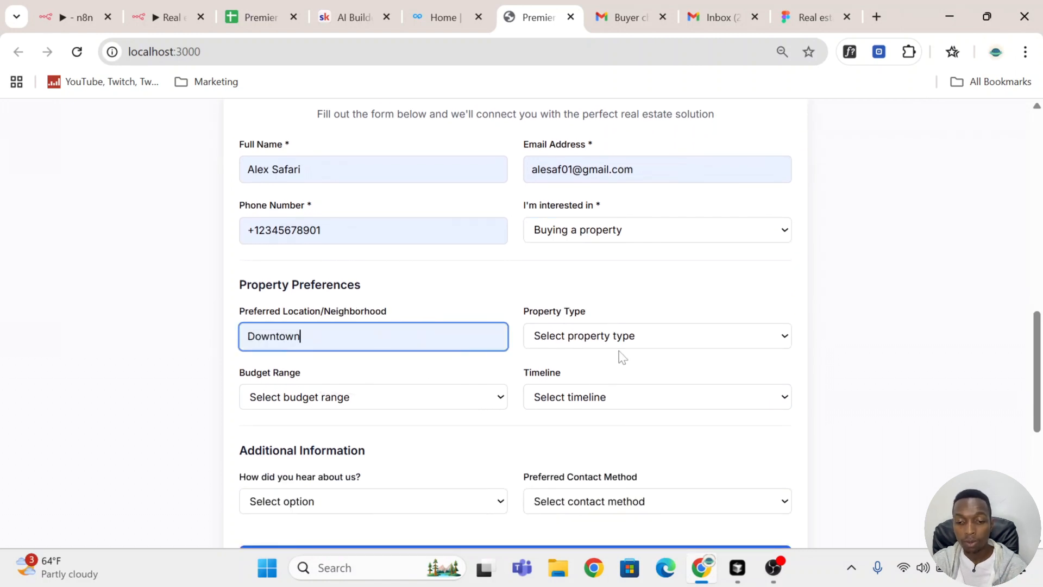
left_click(661, 345)
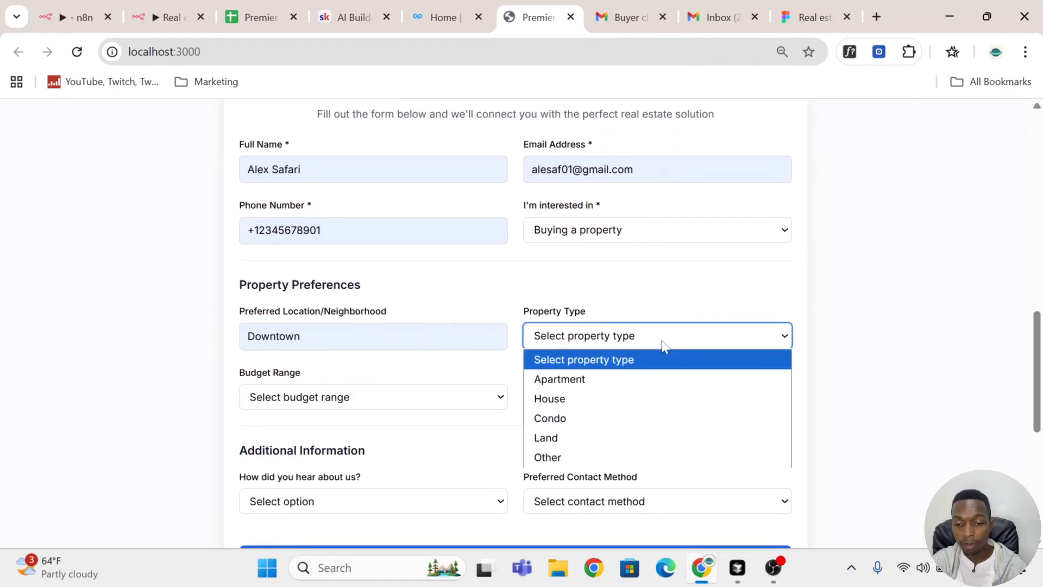
left_click(649, 419)
left_click(340, 396)
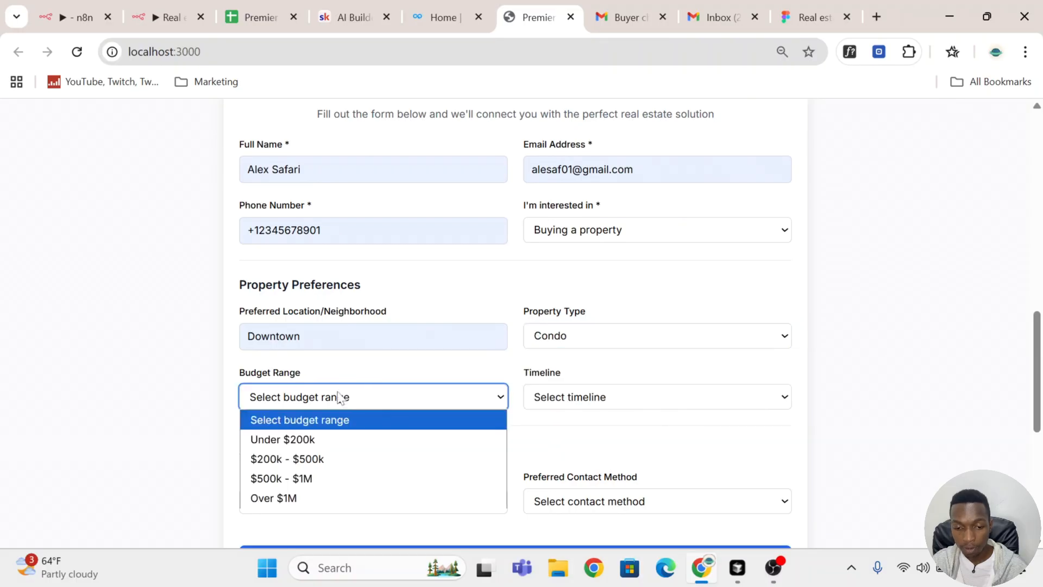
left_click(332, 442)
left_click(603, 400)
left_click(572, 439)
Step: Set the inquiry form's referral source to Facebook Ads and the preferred contact method to Email, and submit the inquiry
scroll(573, 440, "down", 3)
left_click(321, 346)
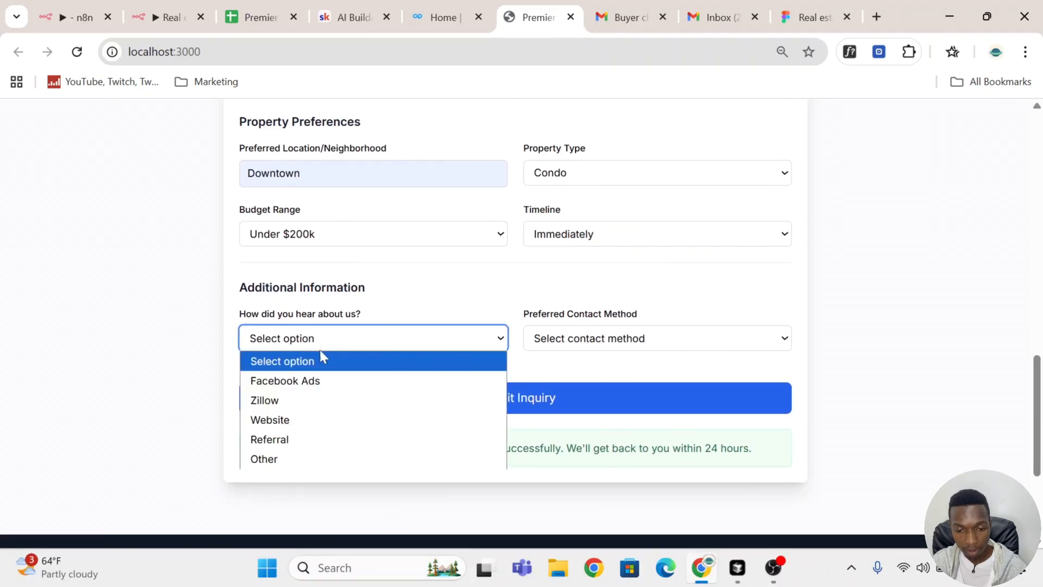
left_click(347, 380)
left_click(698, 336)
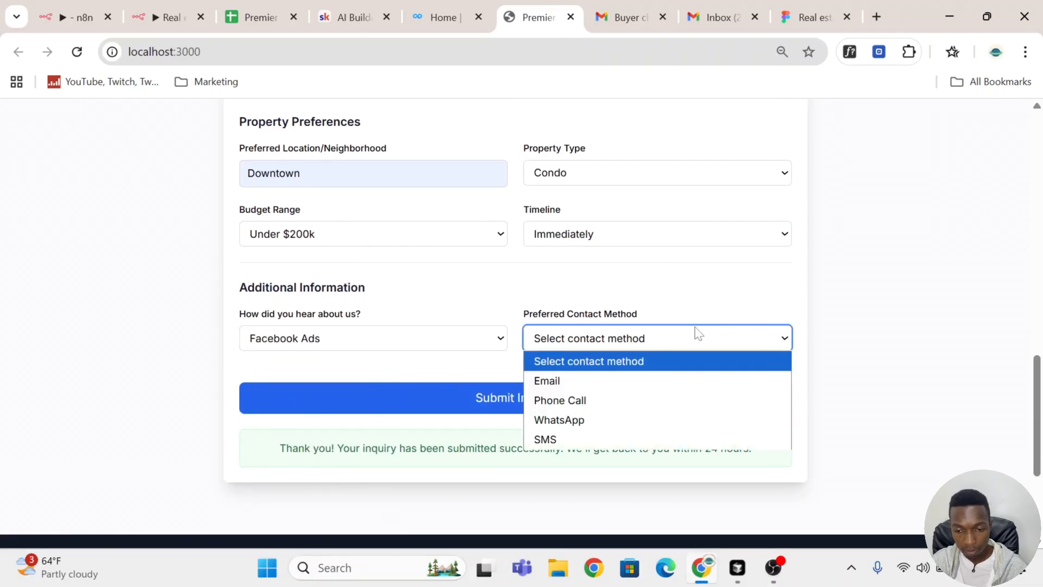
left_click(672, 380)
left_click(546, 389)
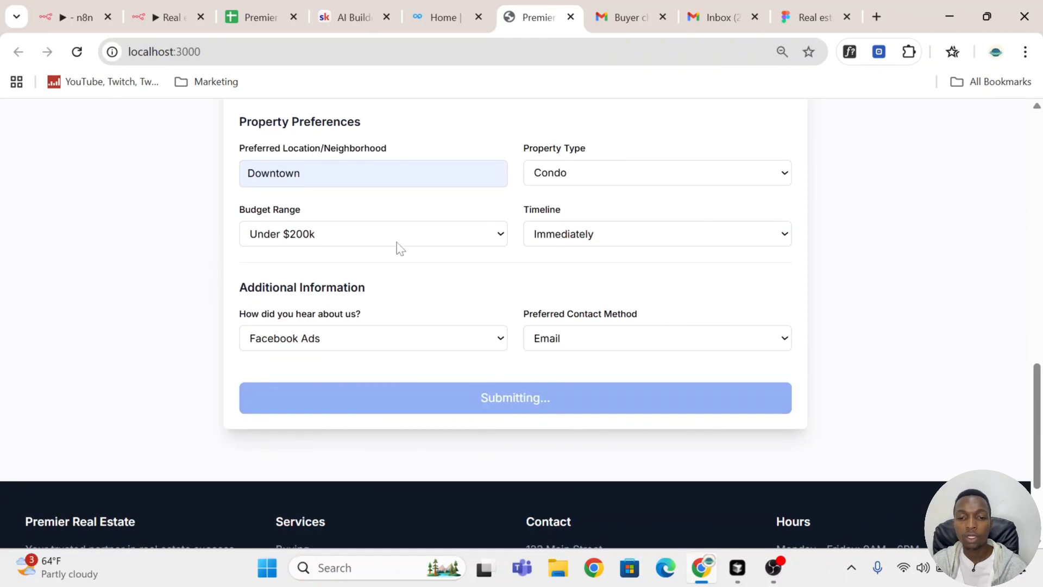
Step: Place the website tab beside the n8n workflow tab, and copy the form submission's execution into the workflow editor
left_click_drag(524, 19, 245, 17)
left_click(146, 17)
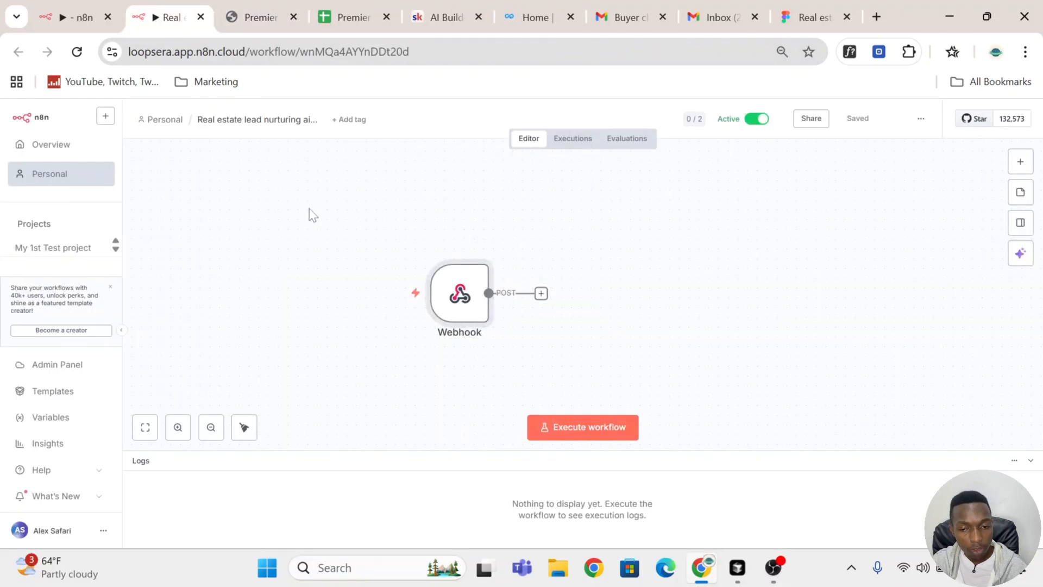
left_click(566, 139)
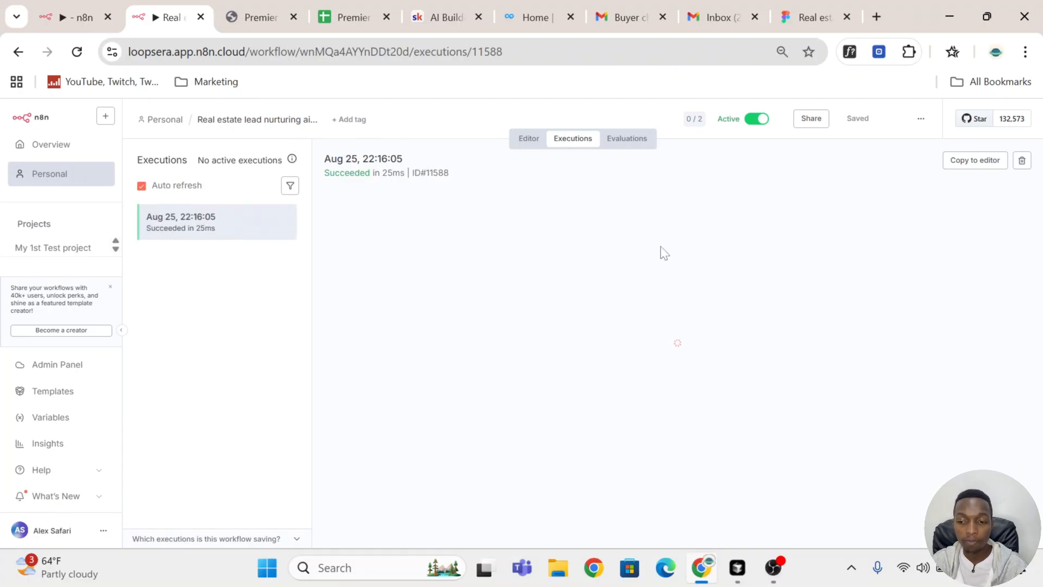
left_click(979, 162)
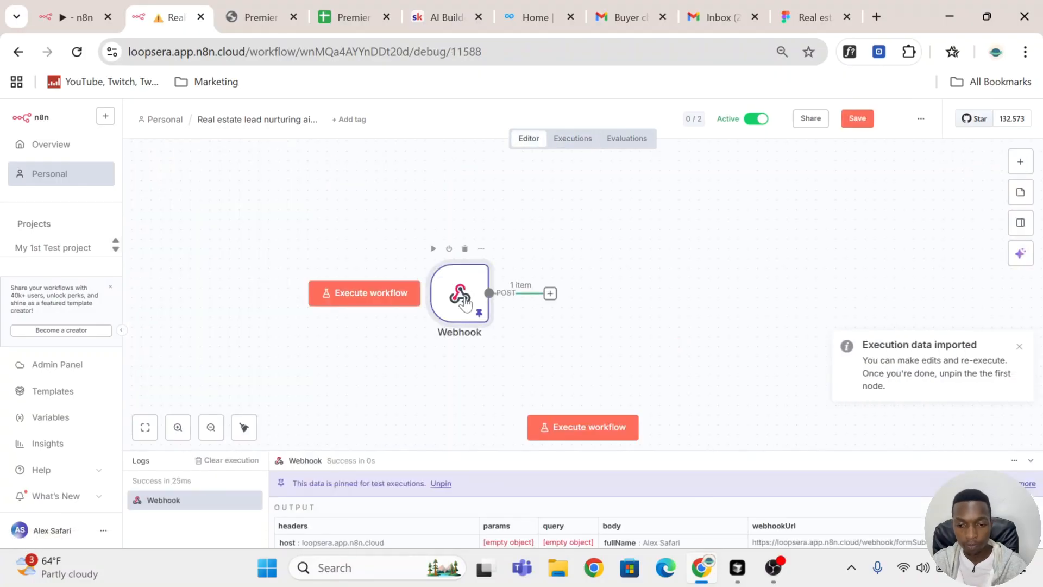
Step: Review the submitted form data in the Webhook node's output and save the workflow
double_click(465, 302)
scroll(808, 292, "down", 5)
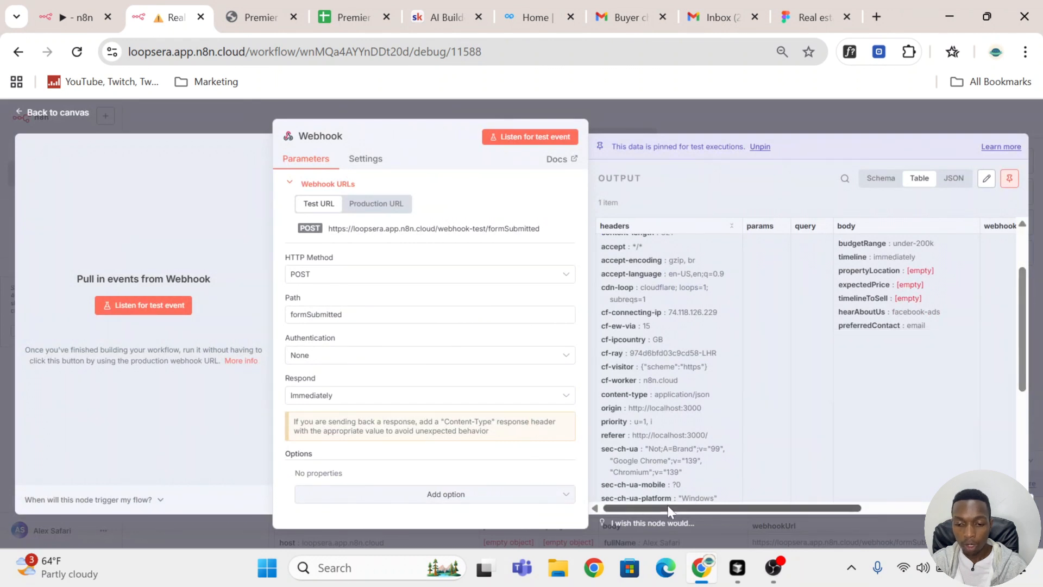
left_click_drag(670, 506, 701, 489)
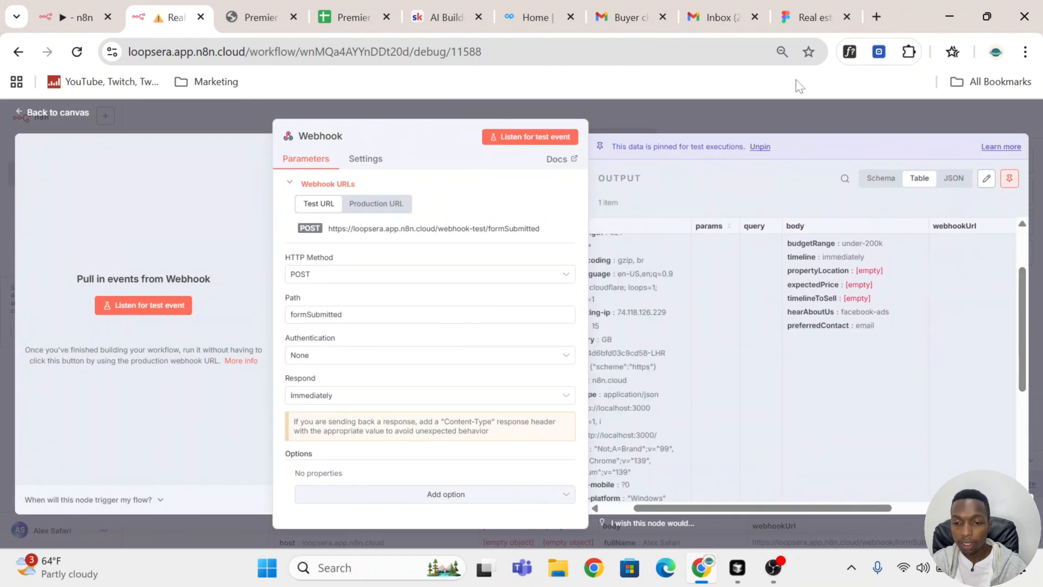
scroll(844, 361, "up", 3)
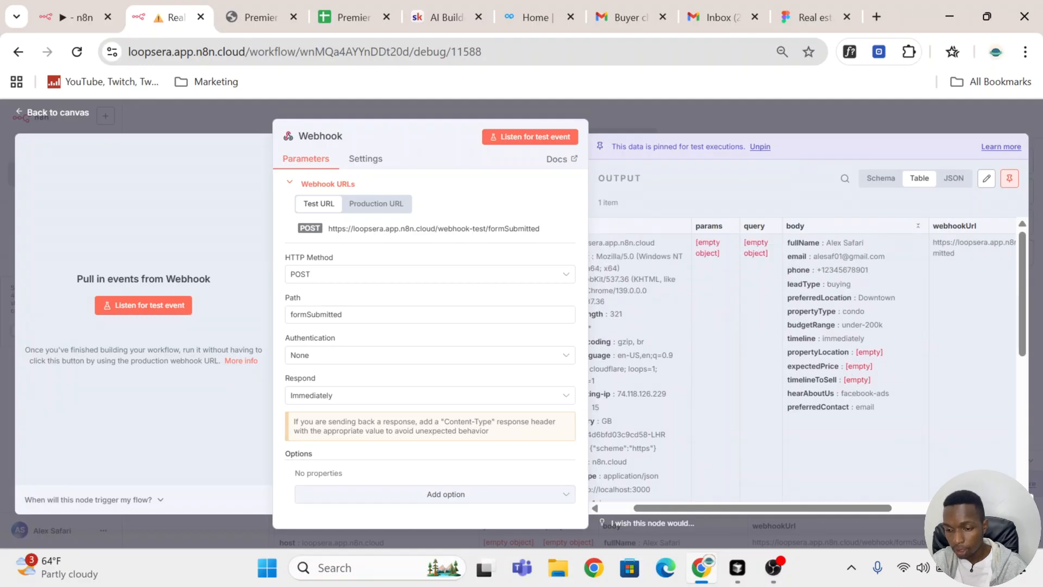
left_click(737, 119)
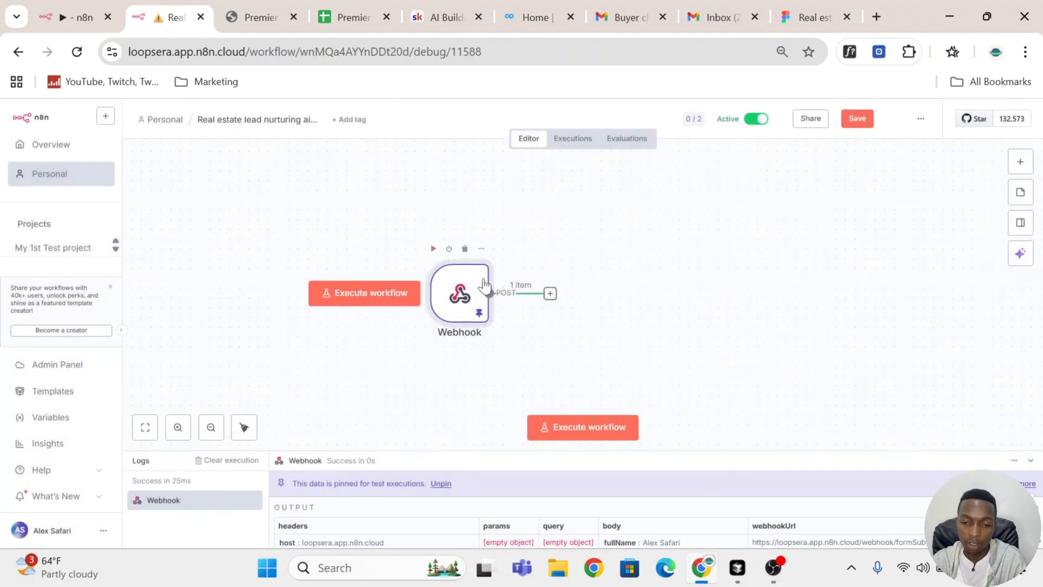
left_click(860, 119)
Step: Add a Google Sheets node with the Append row in sheet action after the Webhook node, checking the CRM spreadsheet first
scroll(527, 283, "right", 3)
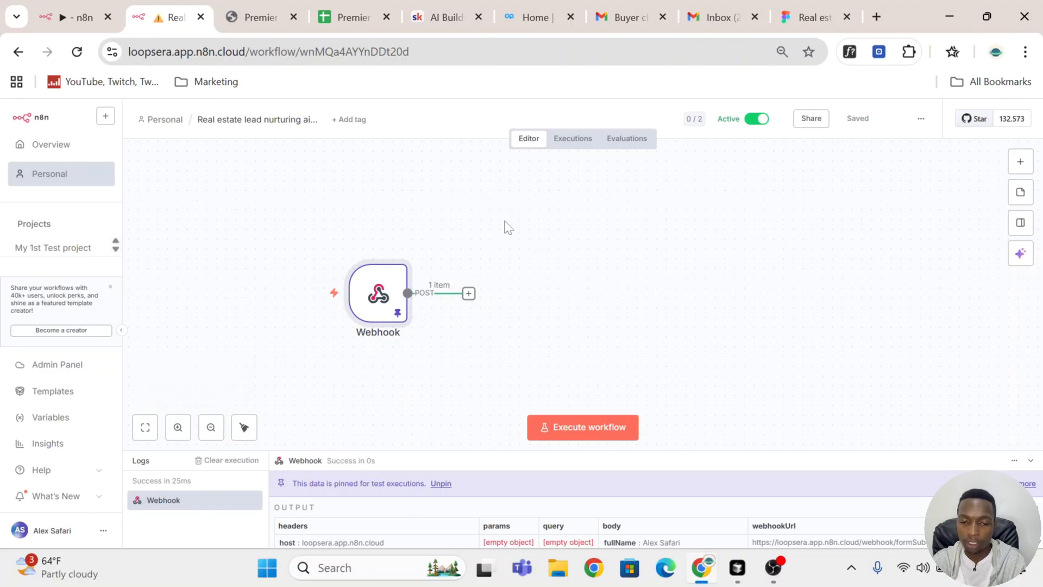
left_click(469, 295)
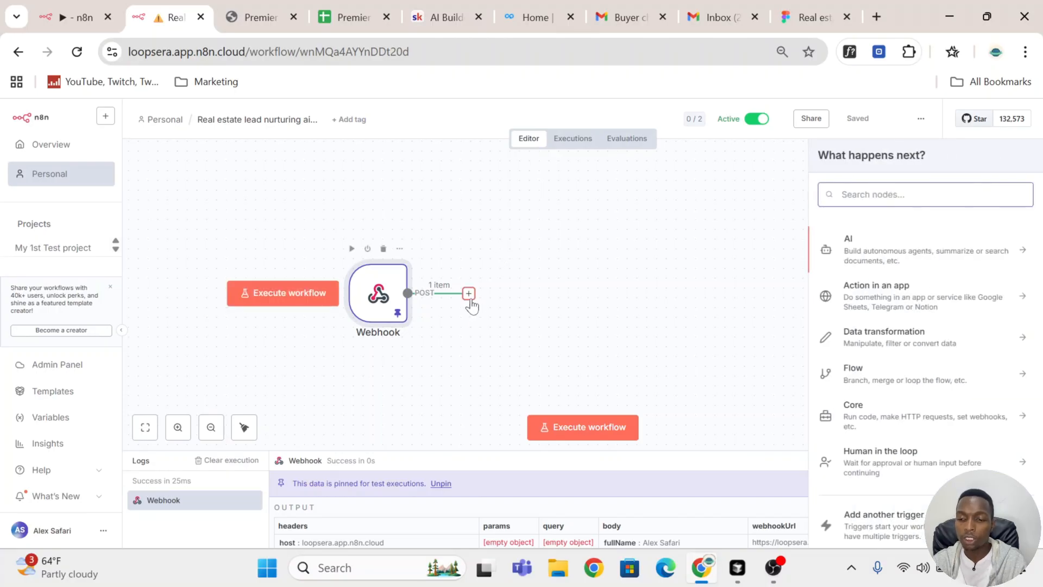
left_click(357, 9)
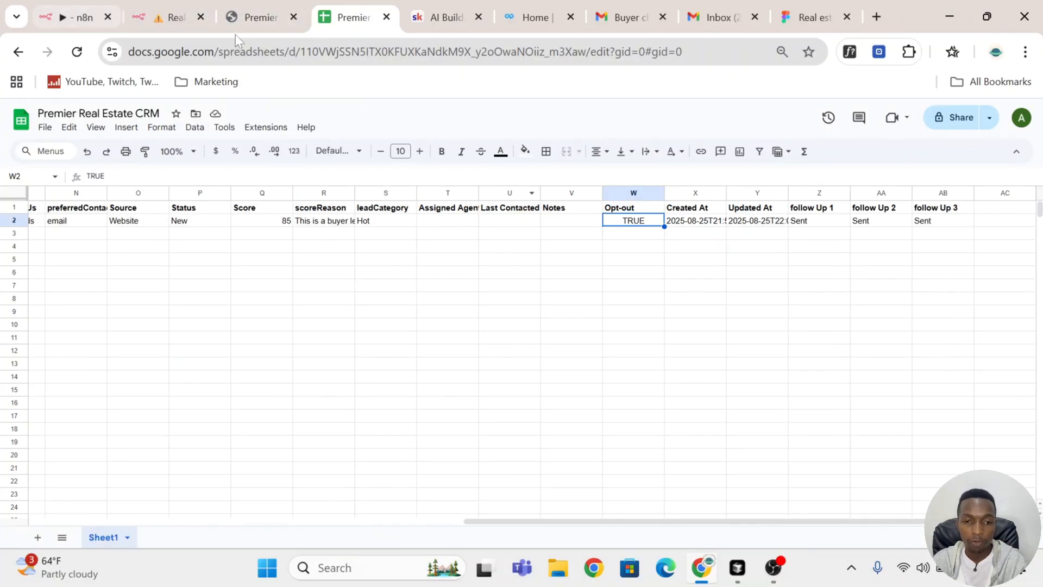
left_click(169, 17)
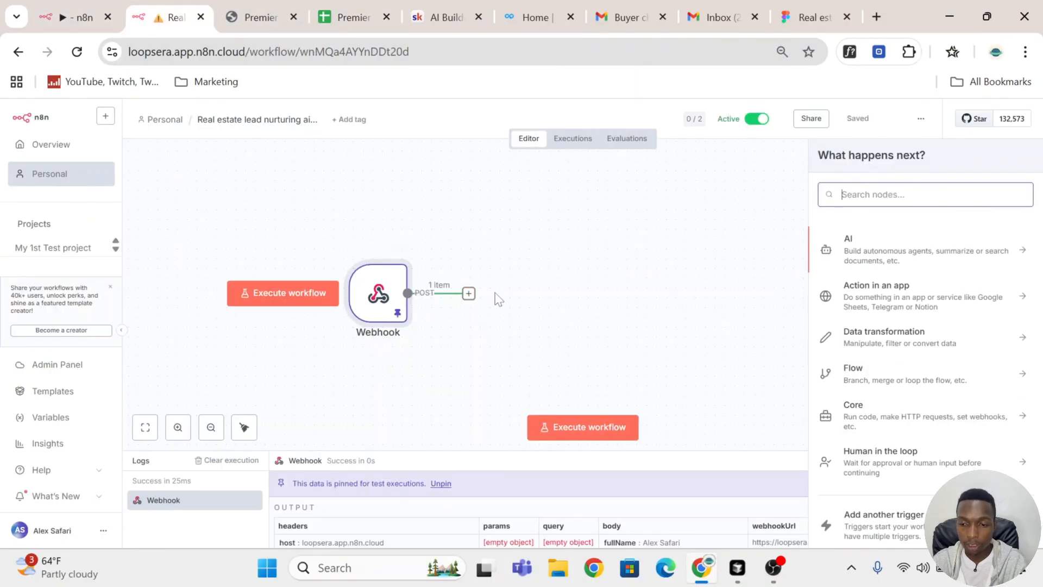
type("shee")
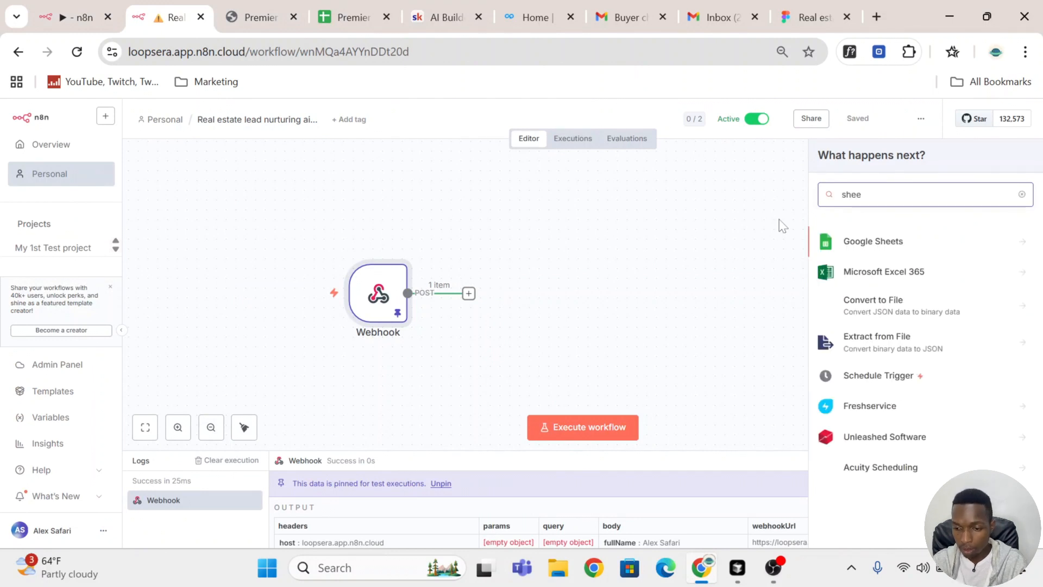
left_click(943, 246)
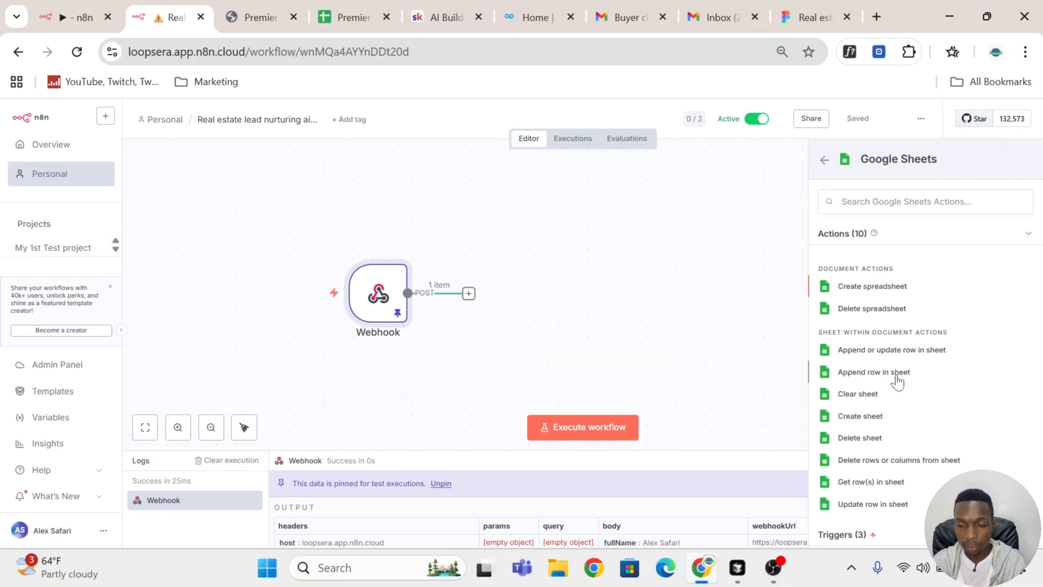
left_click(898, 373)
Step: Connect the node through the Ecommojo-Google Sheets account to Sheet1 of Premier Real Estate CRM and set leadID to =ROW()-2
left_click(490, 204)
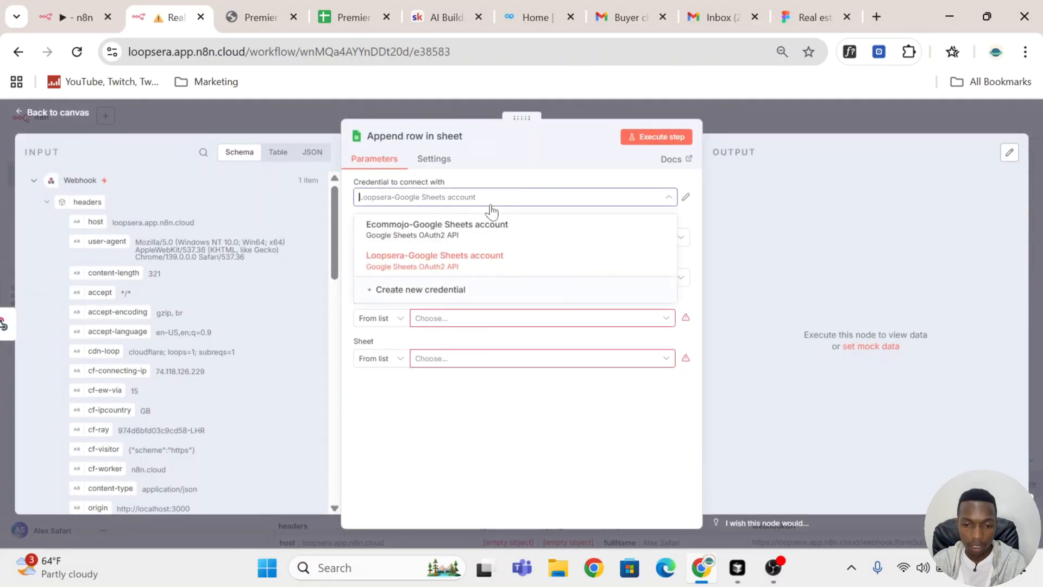
left_click(486, 238)
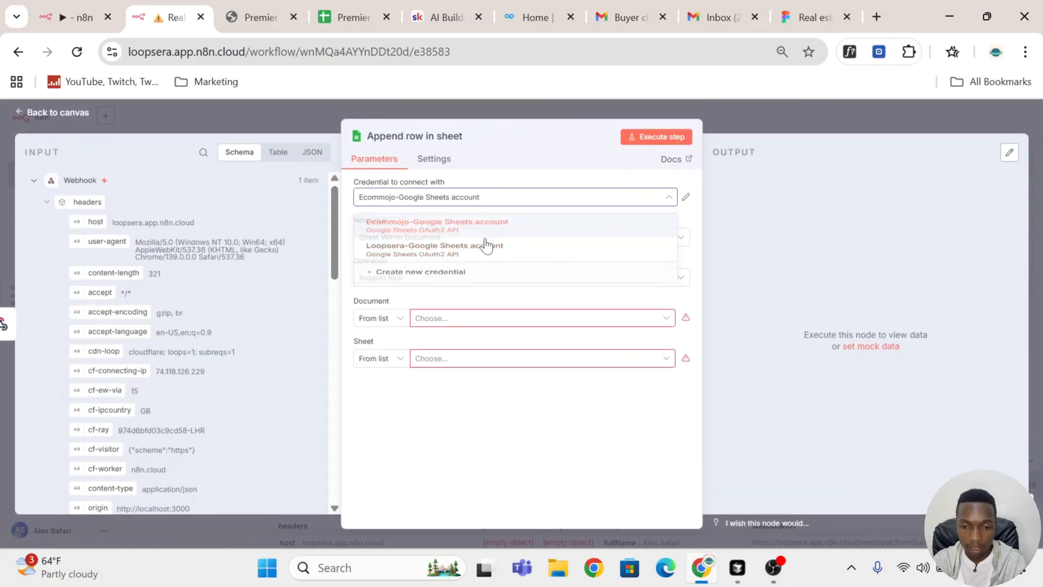
left_click(496, 325)
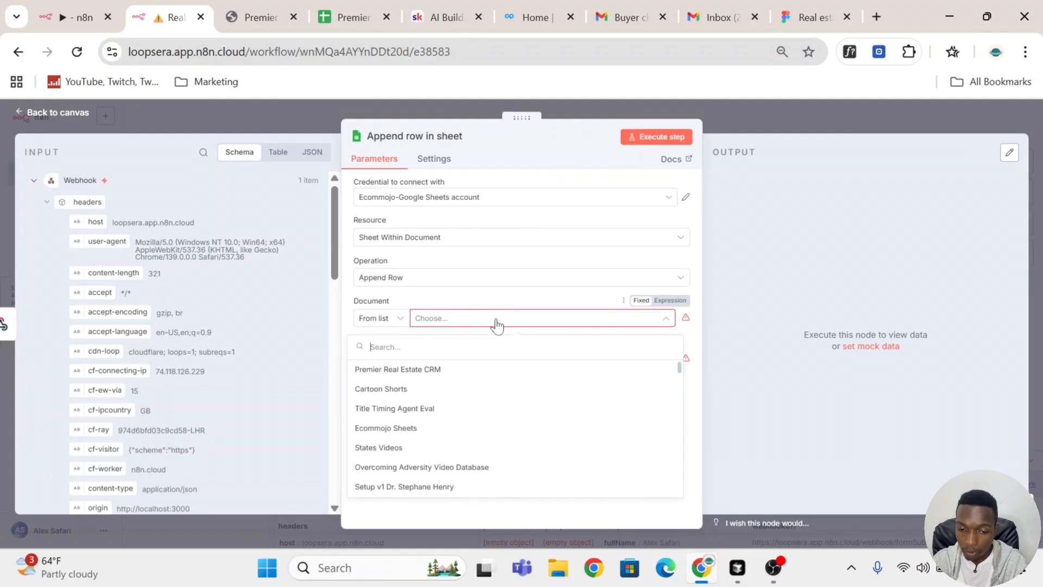
left_click(530, 370)
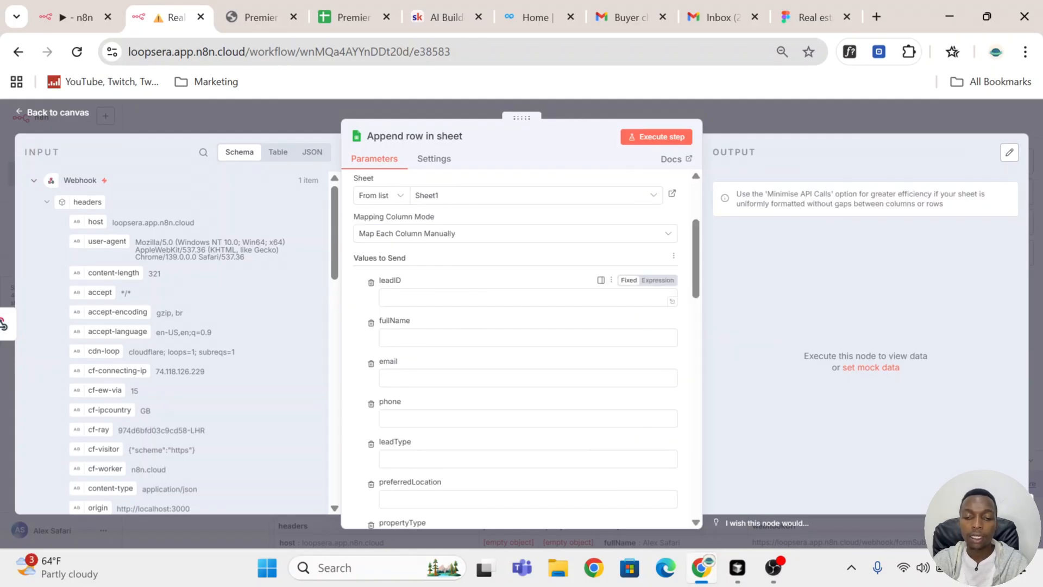
left_click(459, 299)
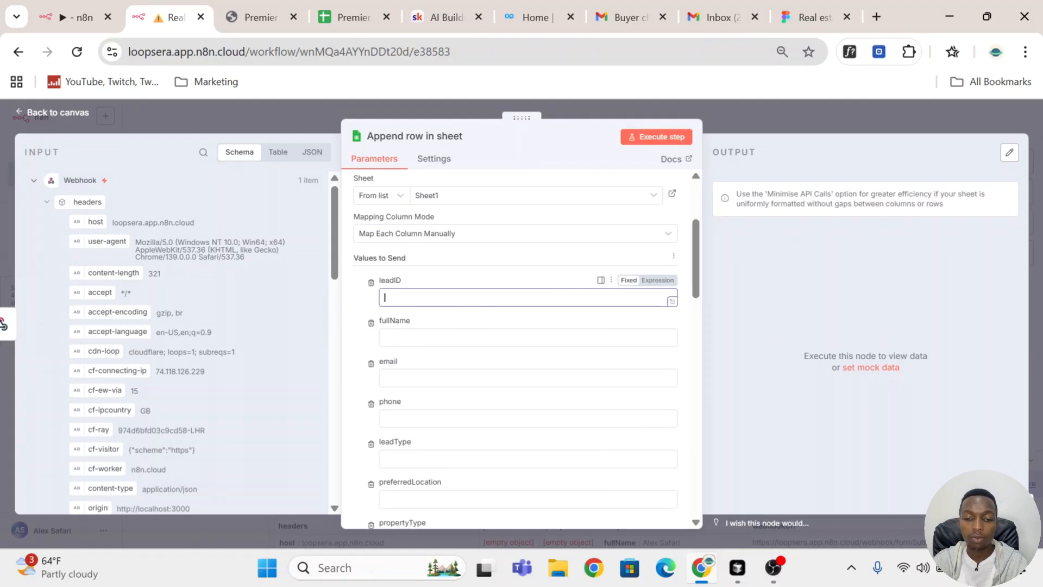
type("=ROW()-2")
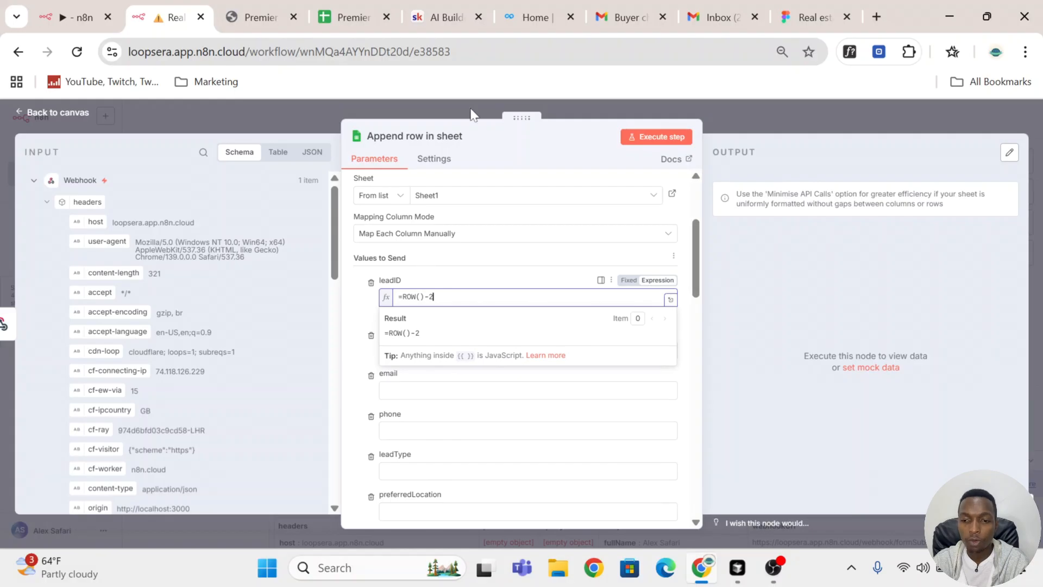
Step: Try the formula =ROW()-2 in cell N4 of the Premier Real Estate CRM sheet, and clear the cell again
left_click(348, 16)
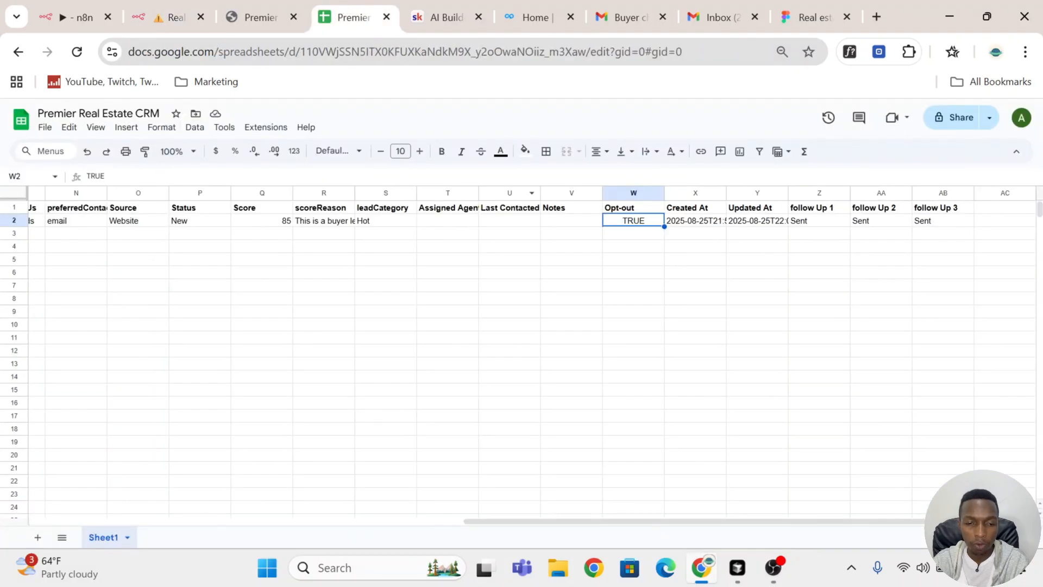
left_click(99, 250)
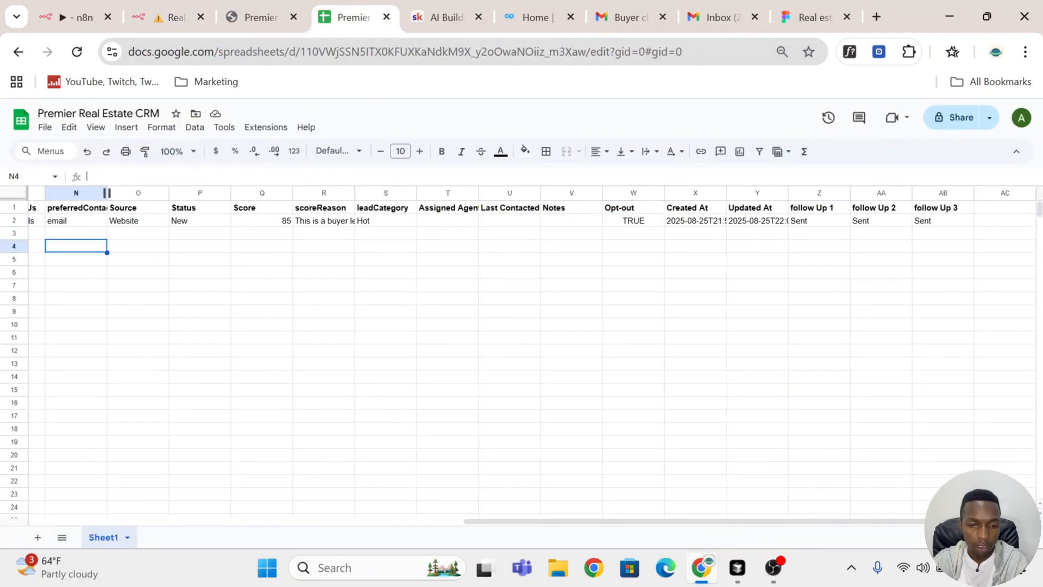
type("=ROW()-2")
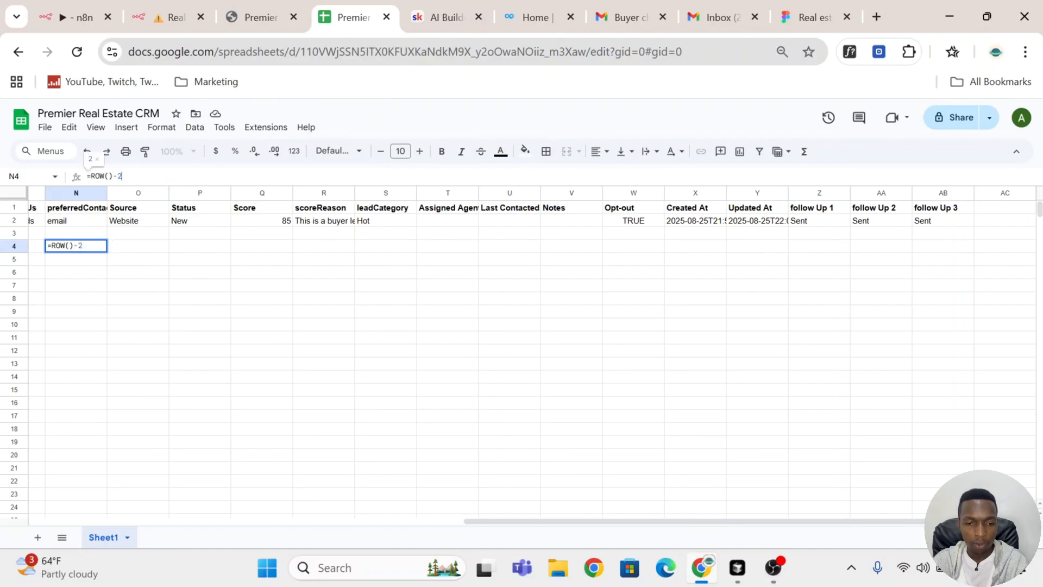
key("Return")
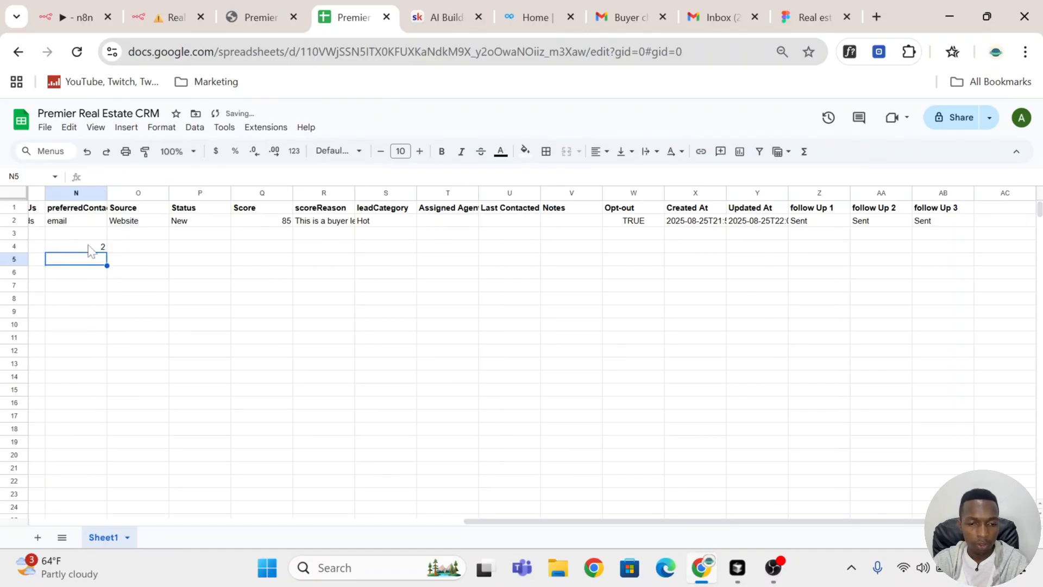
left_click(93, 249)
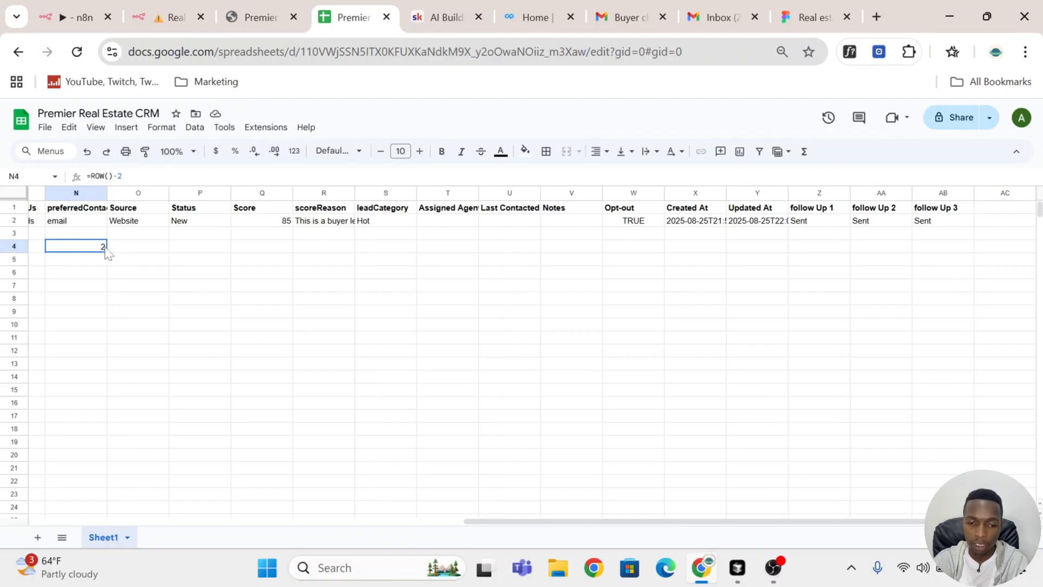
left_click(139, 192)
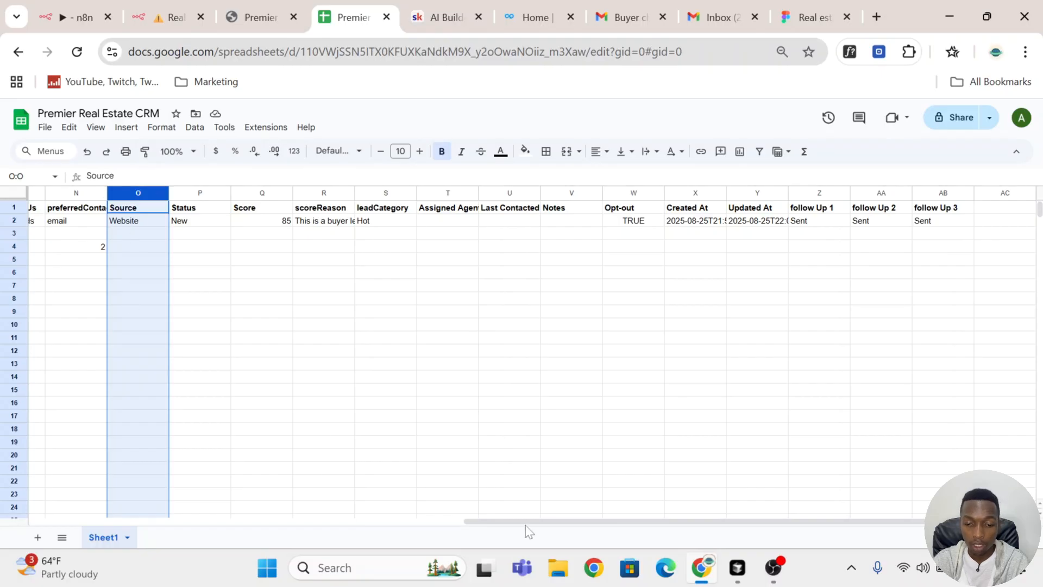
left_click_drag(510, 511, 11, 483)
left_click(876, 248)
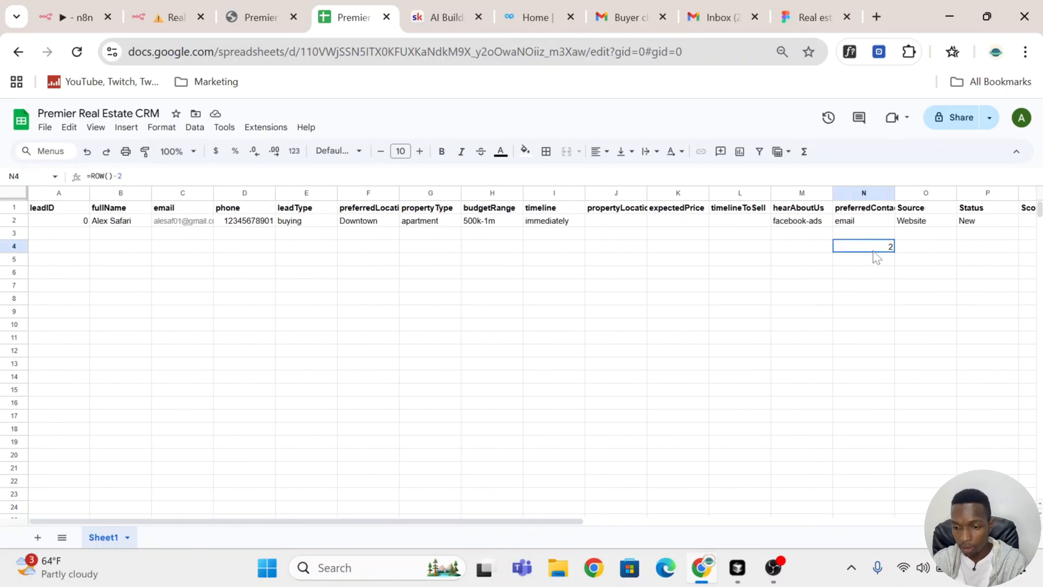
key("Delete")
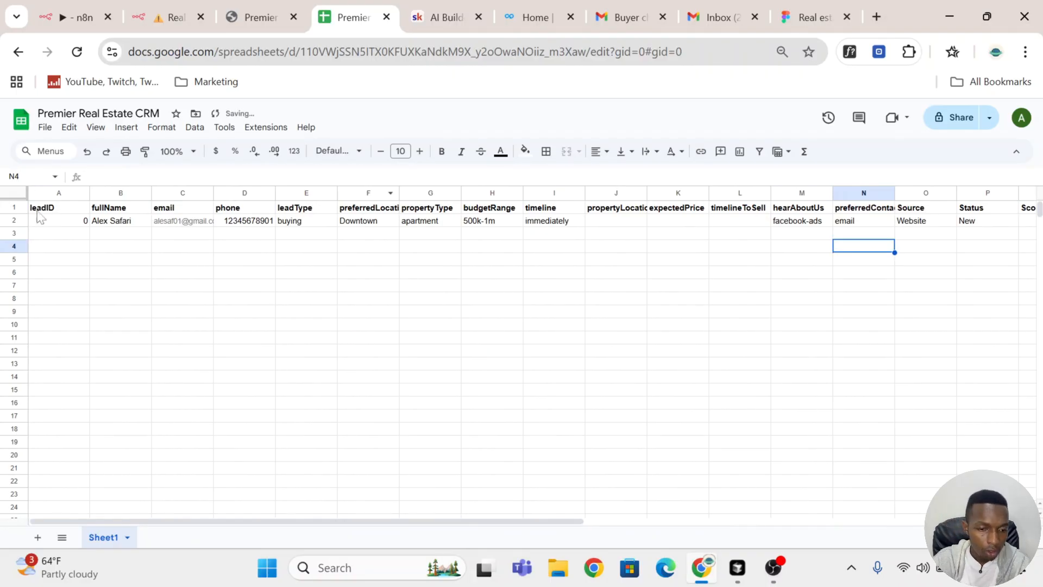
Step: Check the leadID formula in cell A2 of the CRM sheet and return to the n8n workflow
left_click(75, 223)
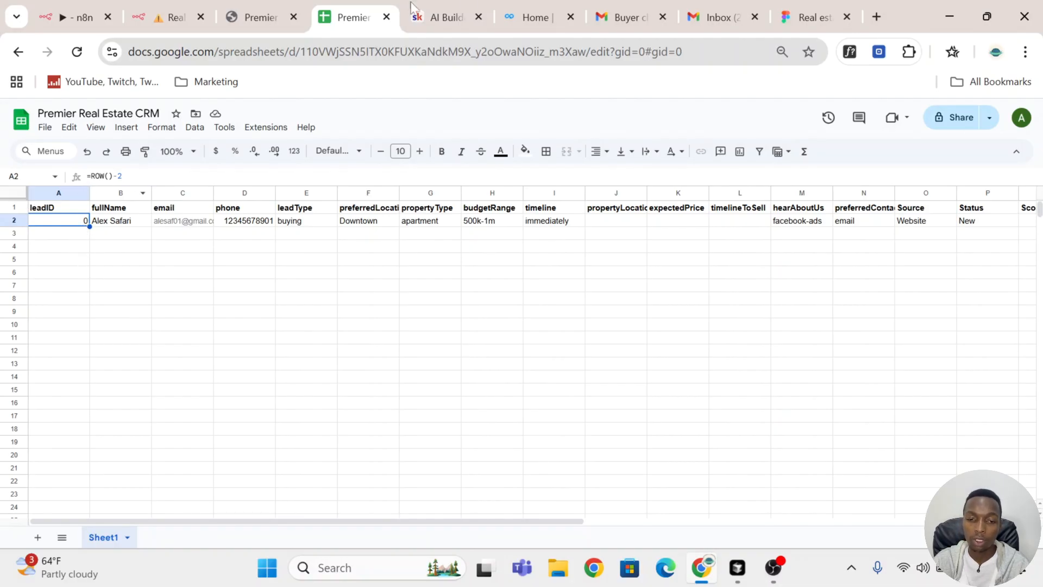
left_click(267, 10)
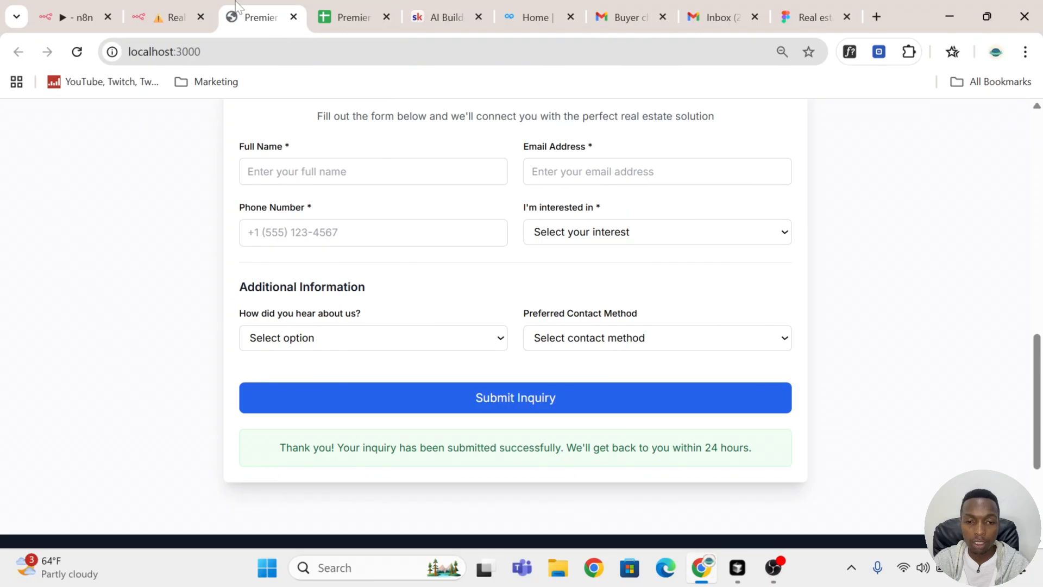
left_click(155, 3)
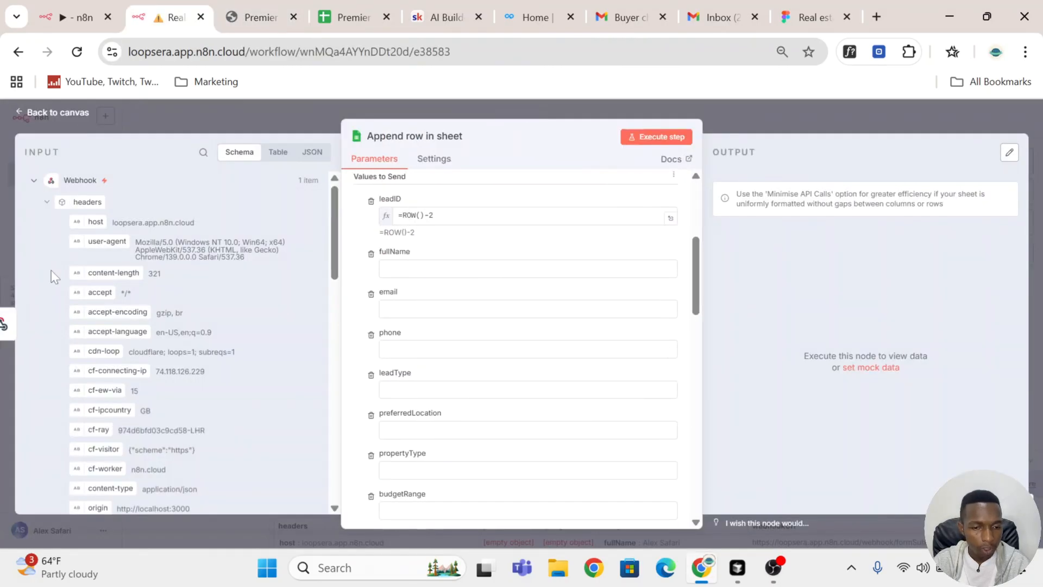
Step: Map the fullName, email, phone and leadType columns to the matching fields of the Webhook body
scroll(104, 244, "down", 10)
scroll(105, 248, "up", 3)
scroll(103, 244, "down", 2)
left_click_drag(107, 248, 439, 263)
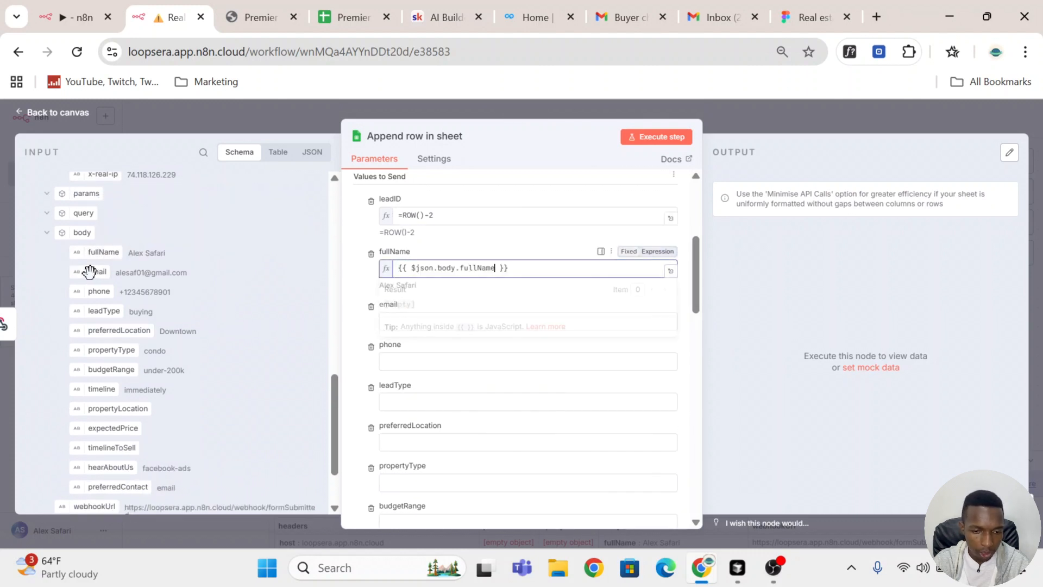
left_click_drag(87, 272, 373, 334)
scroll(365, 332, "down", 3)
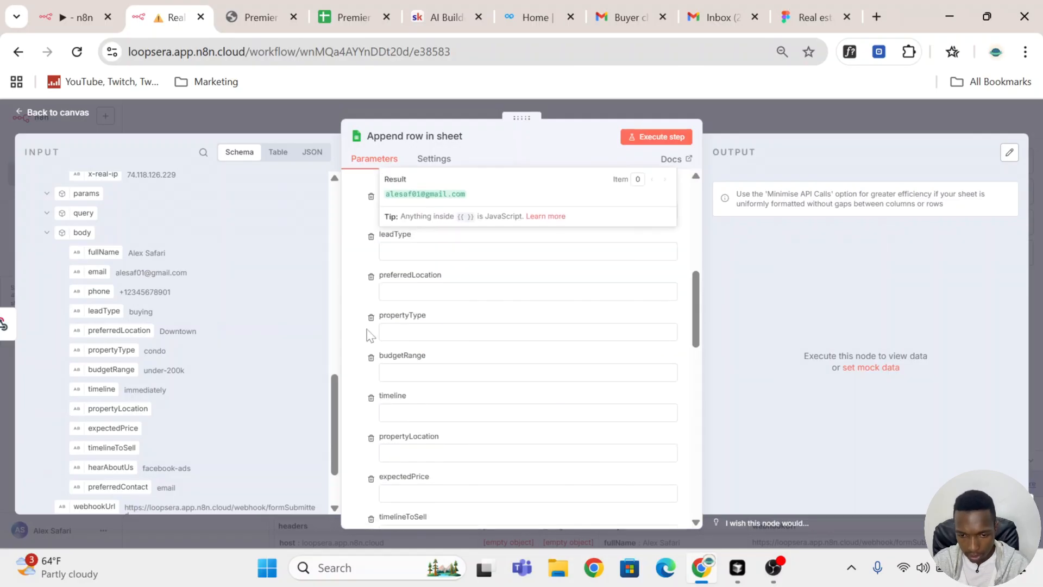
left_click(364, 267)
left_click_drag(108, 313, 385, 251)
left_click_drag(90, 294, 387, 212)
Step: Map preferredLocation, propertyType, budgetRange and timeline to their matching Webhook body fields
left_click(361, 291)
scroll(361, 291, "down", 1)
left_click_drag(131, 329, 391, 235)
left_click_drag(112, 350, 446, 287)
left_click_drag(112, 369, 438, 340)
left_click_drag(102, 389, 425, 398)
Step: Map propertyLocation, expectedPrice, timelineToSell, hearAboutUs and preferredContact to their matching Webhook body fields
scroll(421, 389, "down", 2)
scroll(310, 321, "down", 1)
left_click(359, 274)
left_click_drag(116, 327, 393, 284)
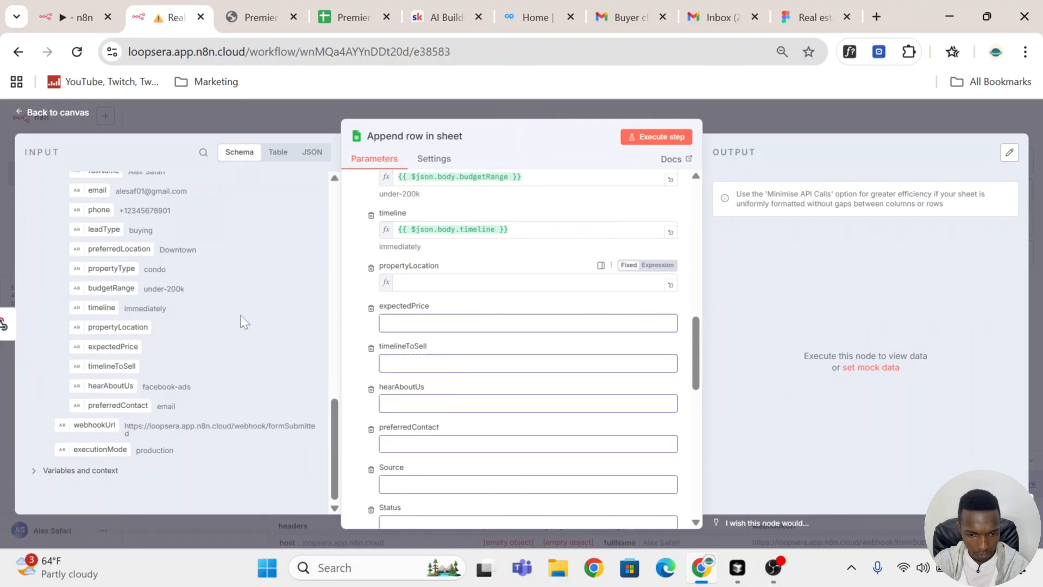
left_click_drag(113, 346, 431, 333)
left_click_drag(112, 366, 448, 380)
left_click_drag(97, 387, 435, 440)
left_click_drag(144, 411, 419, 494)
Step: Set Source to Website and Status to New, checking the existing lead's values in the CRM sheet
scroll(496, 343, "down", 5)
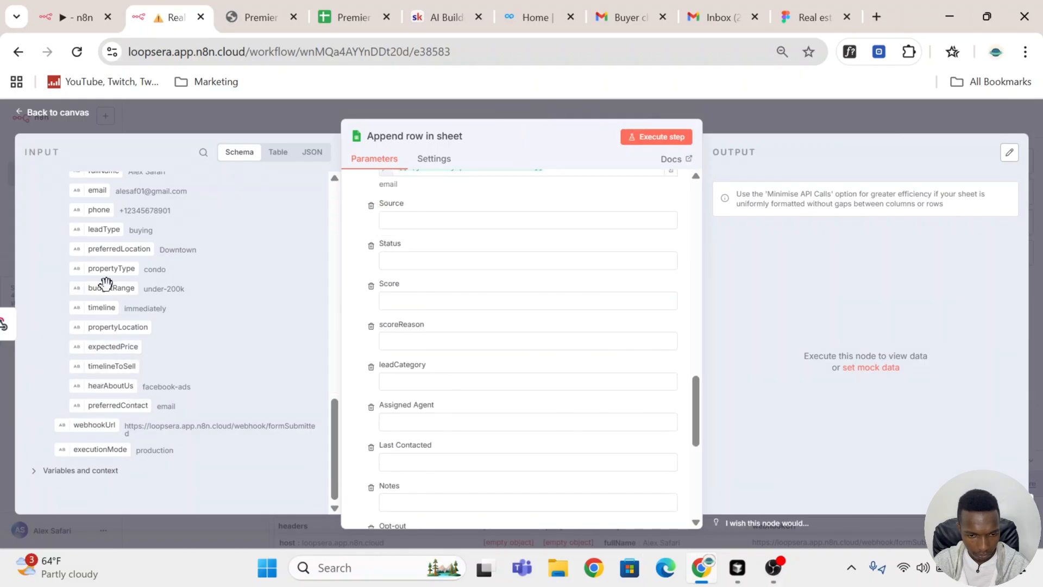
scroll(106, 283, "up", 3)
left_click(489, 220)
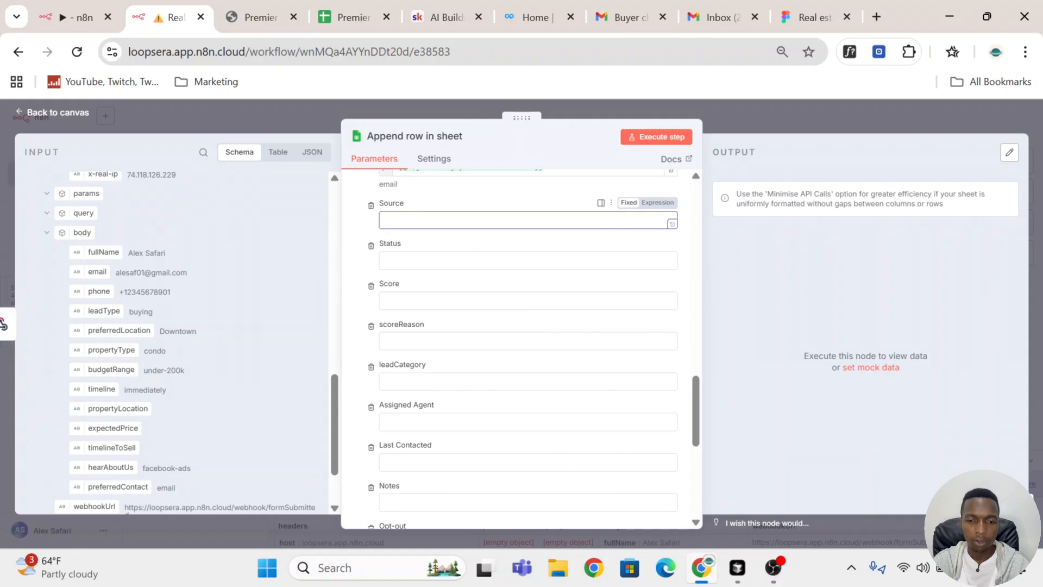
type("Website")
left_click(489, 261)
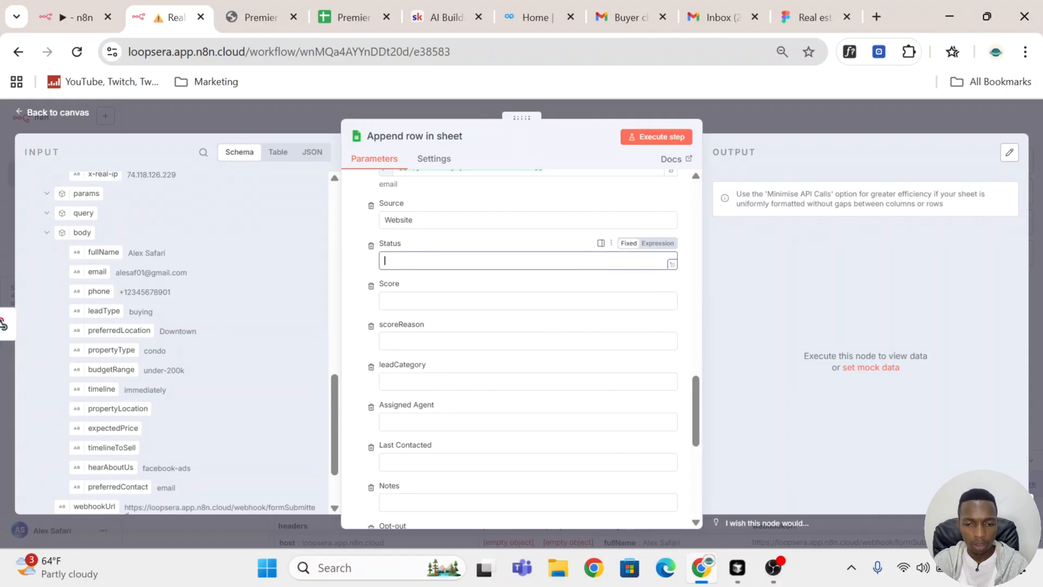
left_click(343, 17)
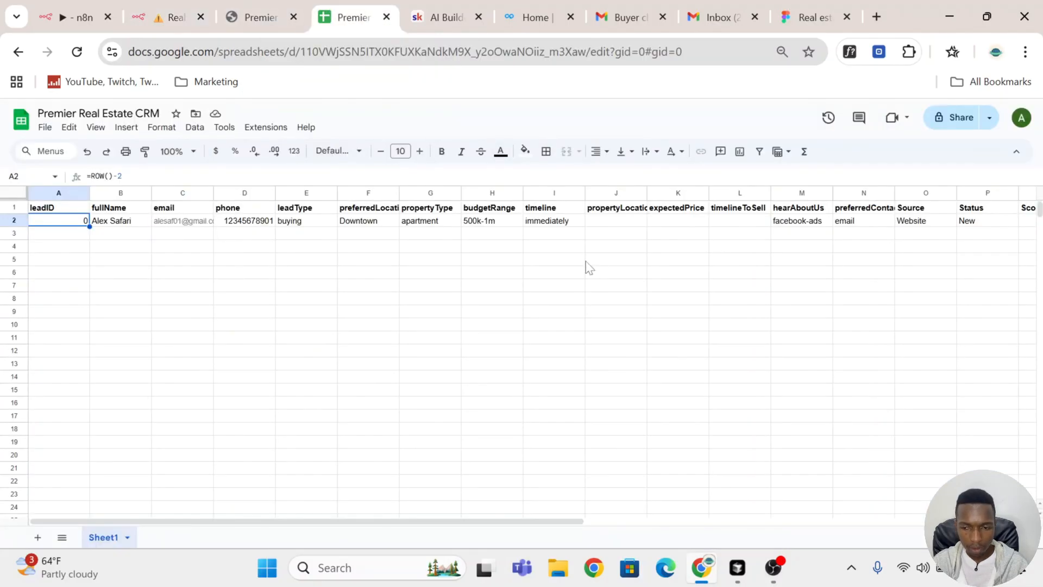
scroll(589, 268, "right", 3)
left_click(168, 17)
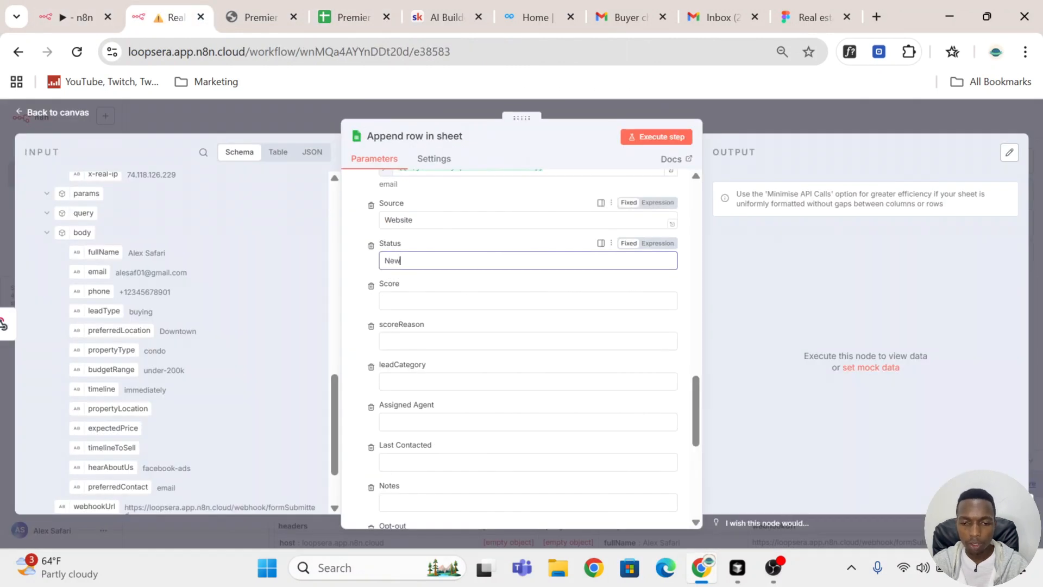
Step: Remove the Score, scoreReason, leadCategory, Assigned Agent, Last Contacted, Notes and Opt-out columns from the values to send
left_click(401, 300)
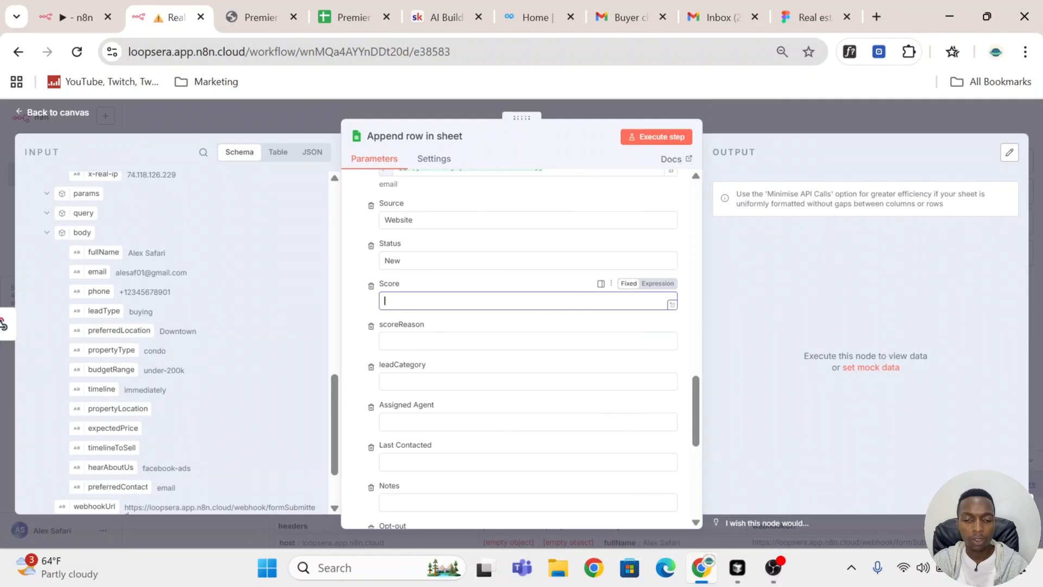
left_click(371, 286)
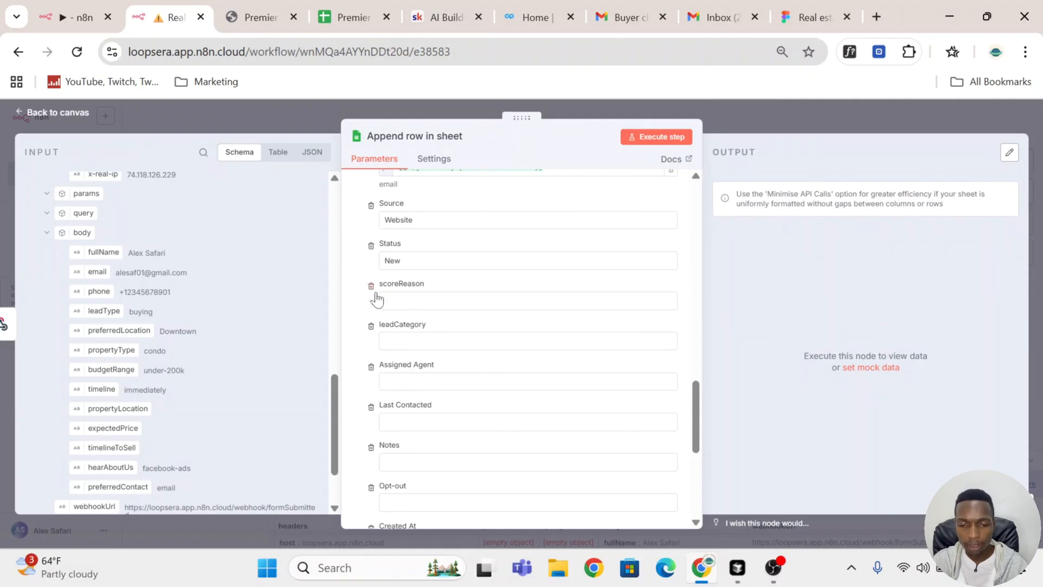
left_click(371, 287)
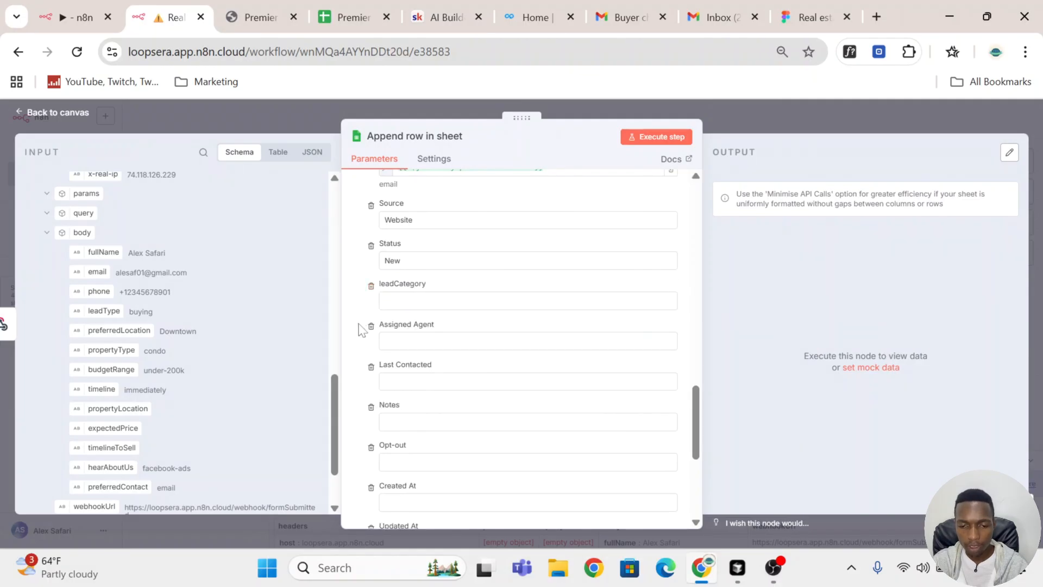
left_click(370, 287)
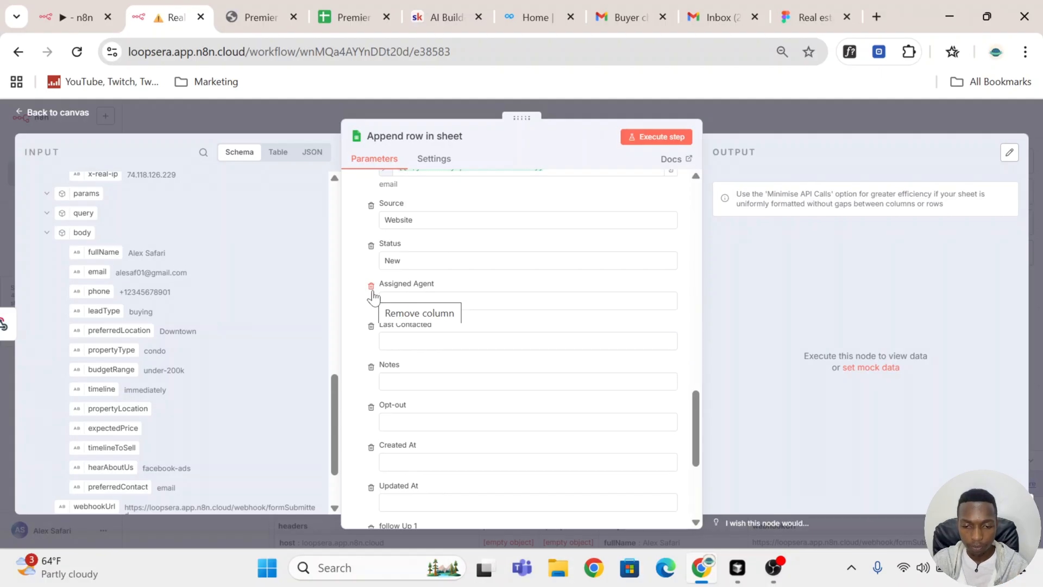
left_click(370, 286)
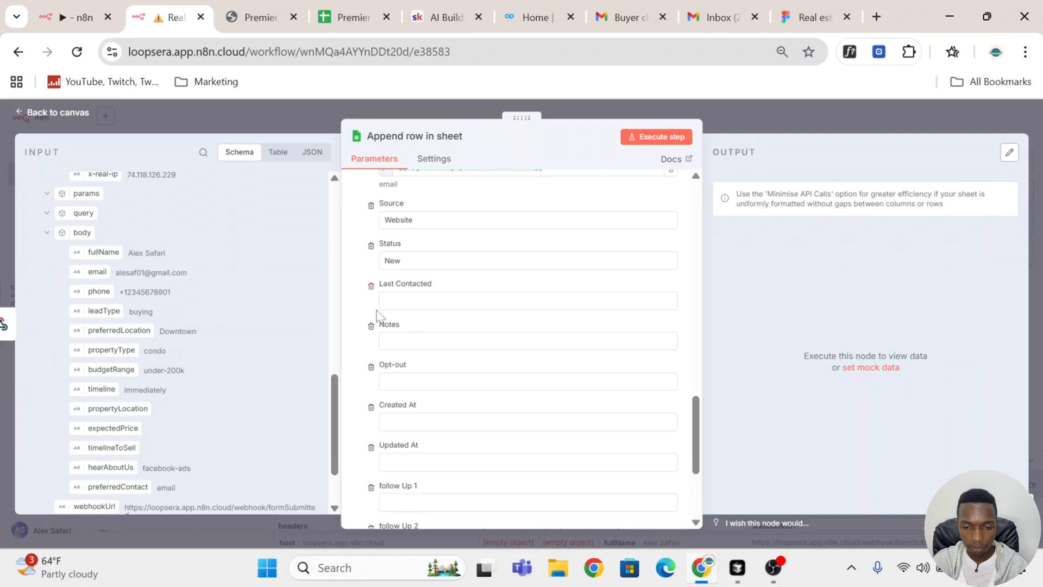
left_click(371, 287)
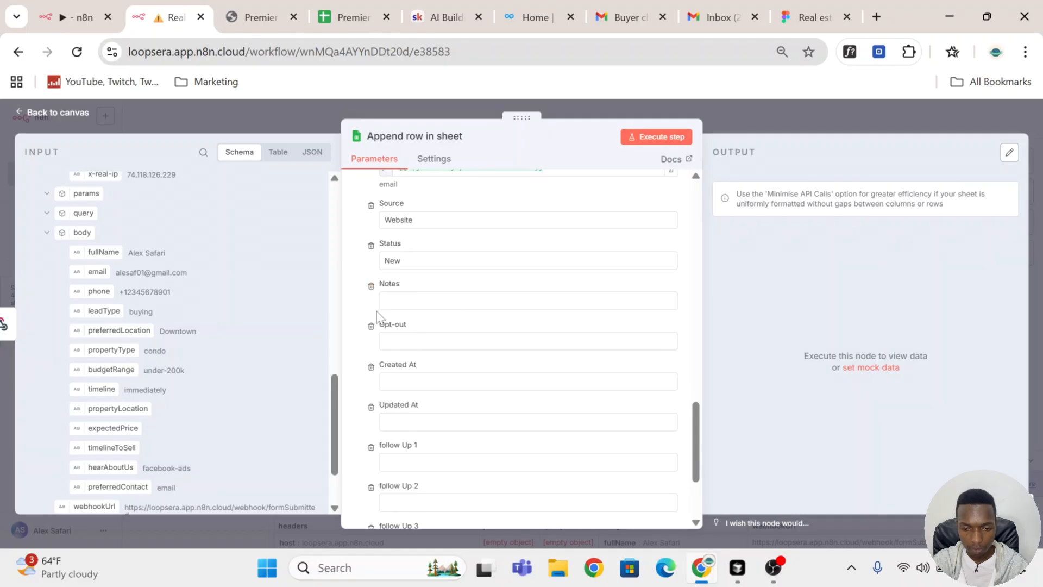
left_click(371, 287)
left_click(371, 288)
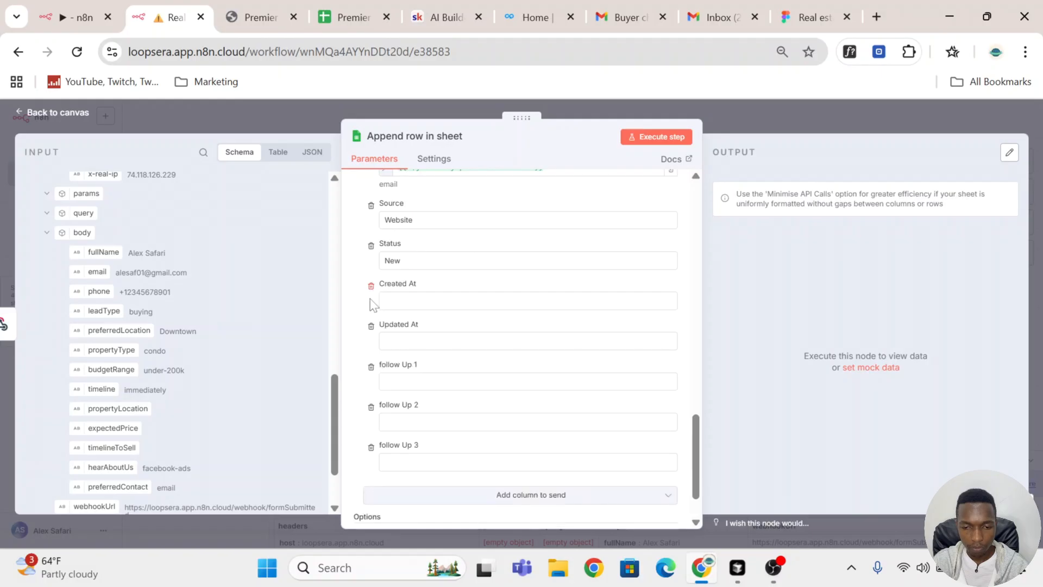
Step: Add the Opt-out column back to the values to send and set it to FALSE
left_click(525, 499)
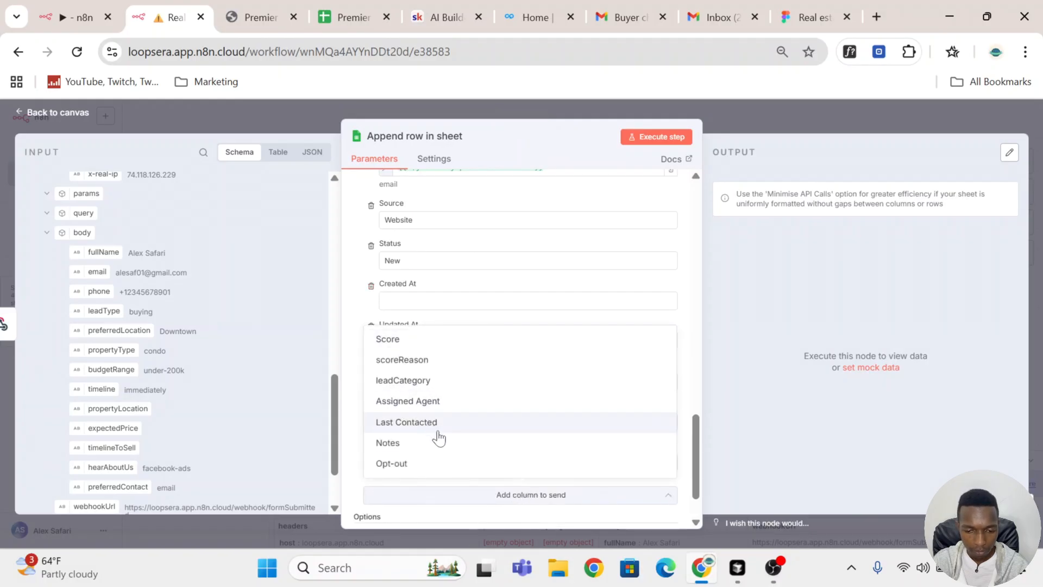
left_click(458, 464)
left_click(419, 301)
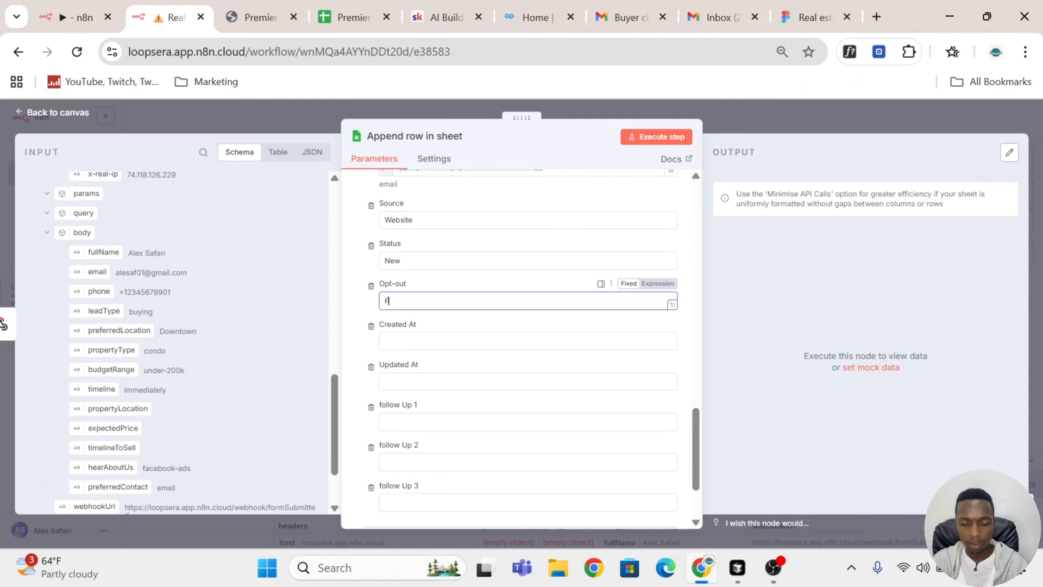
left_click(492, 282)
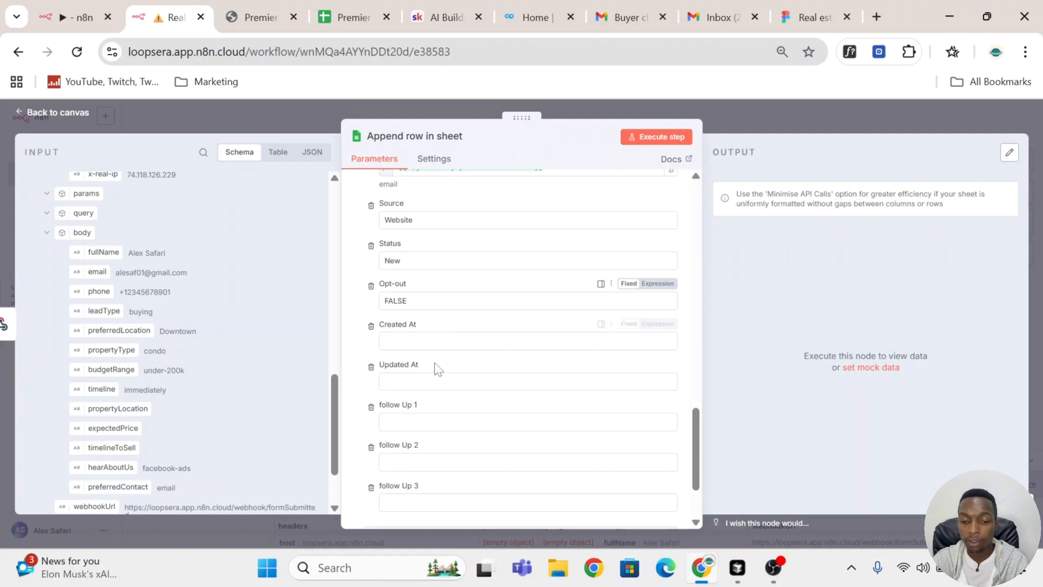
Step: Set both the Created At and Updated At columns to the expression {{ $now }}
left_click(413, 341)
left_click(658, 323)
type("{{ ")
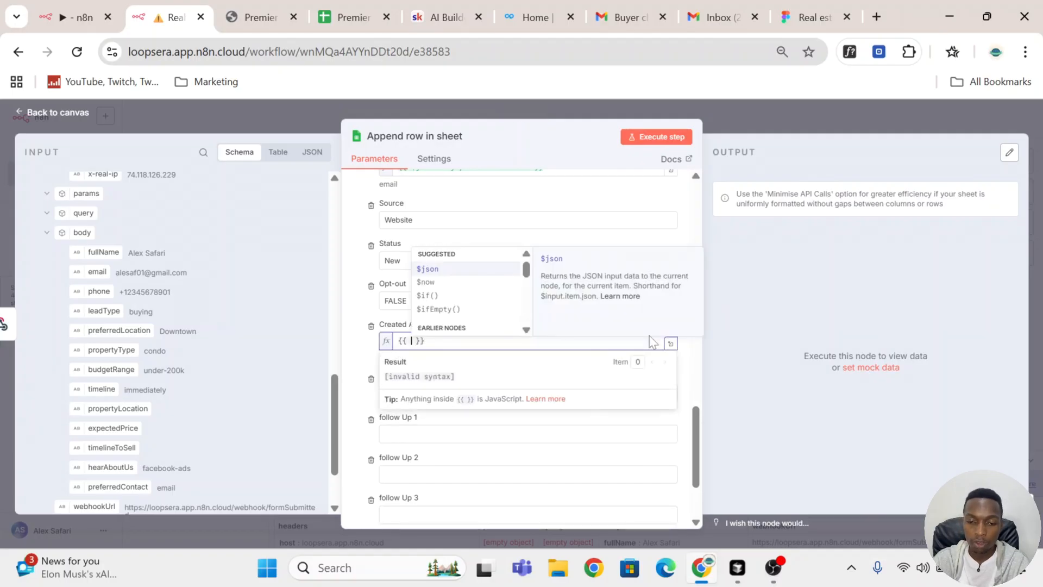
type("$now")
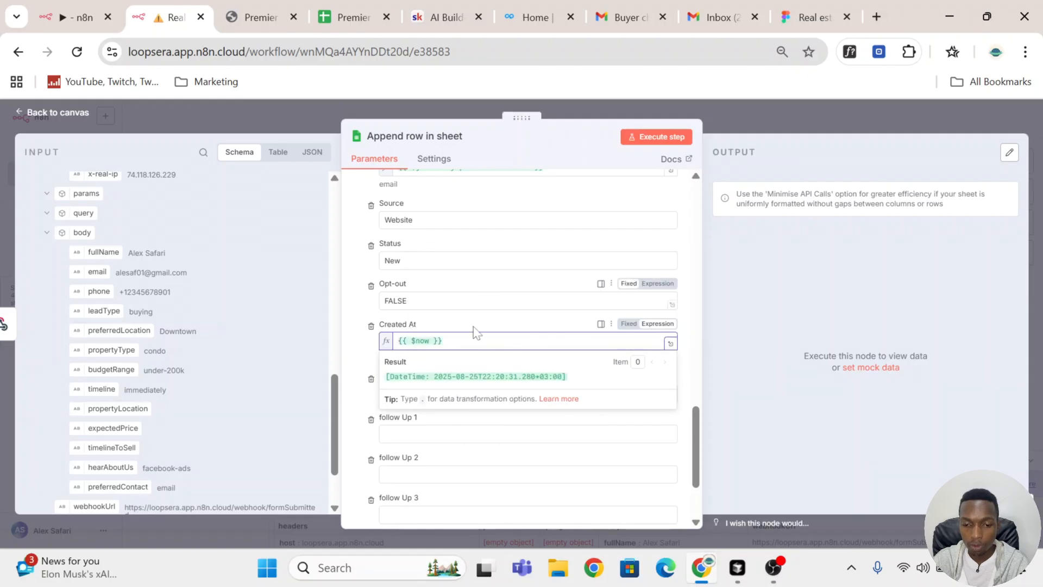
scroll(482, 342, "down", 3)
left_click(516, 281)
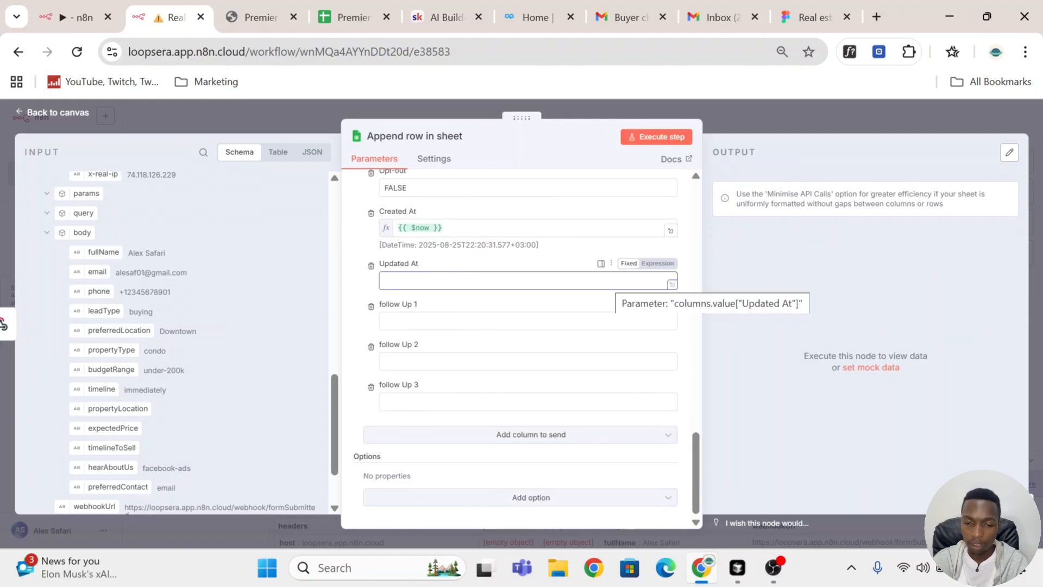
left_click(658, 263)
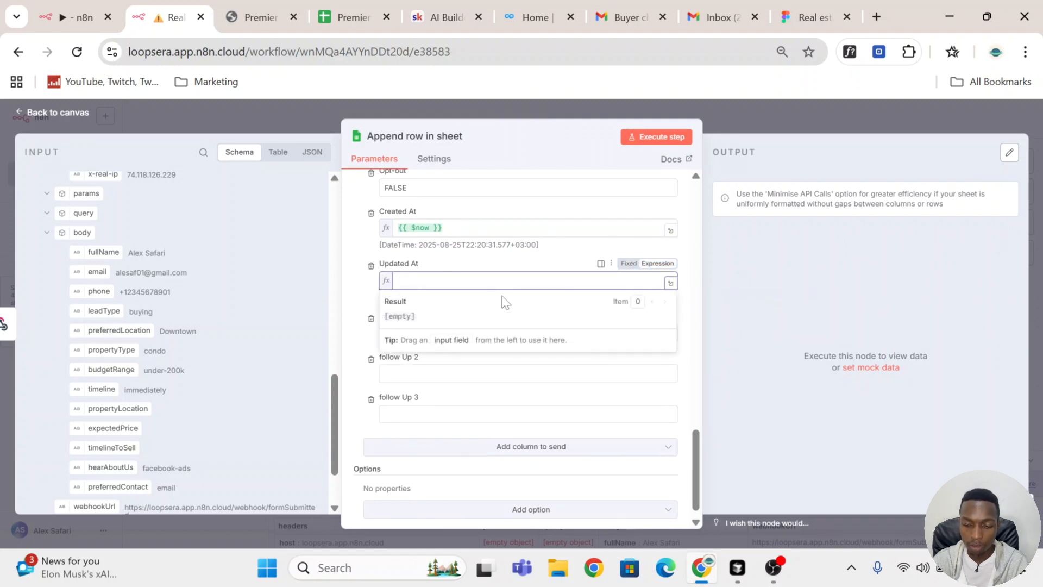
type("{{")
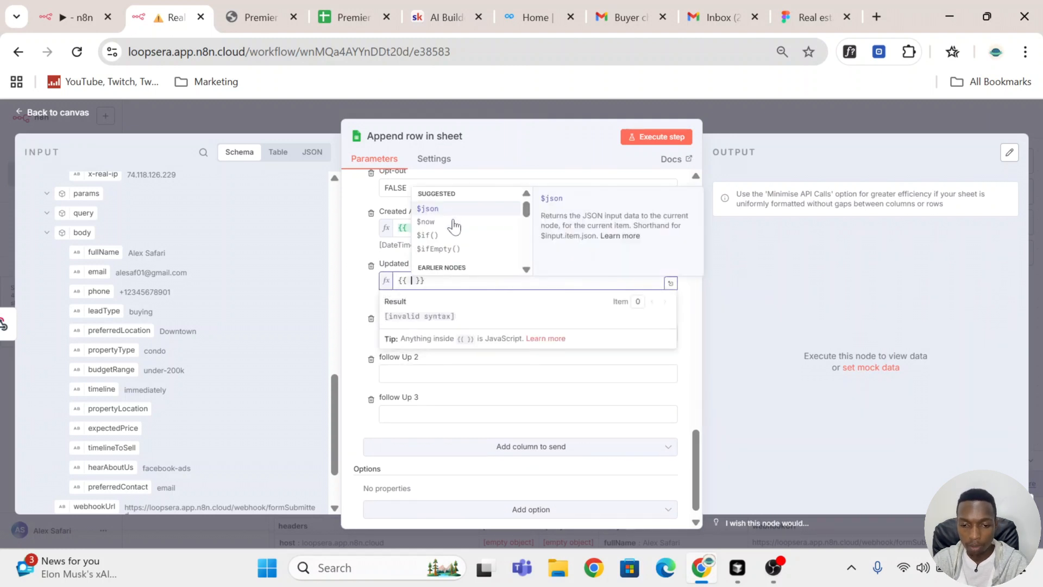
left_click(455, 223)
left_click(494, 258)
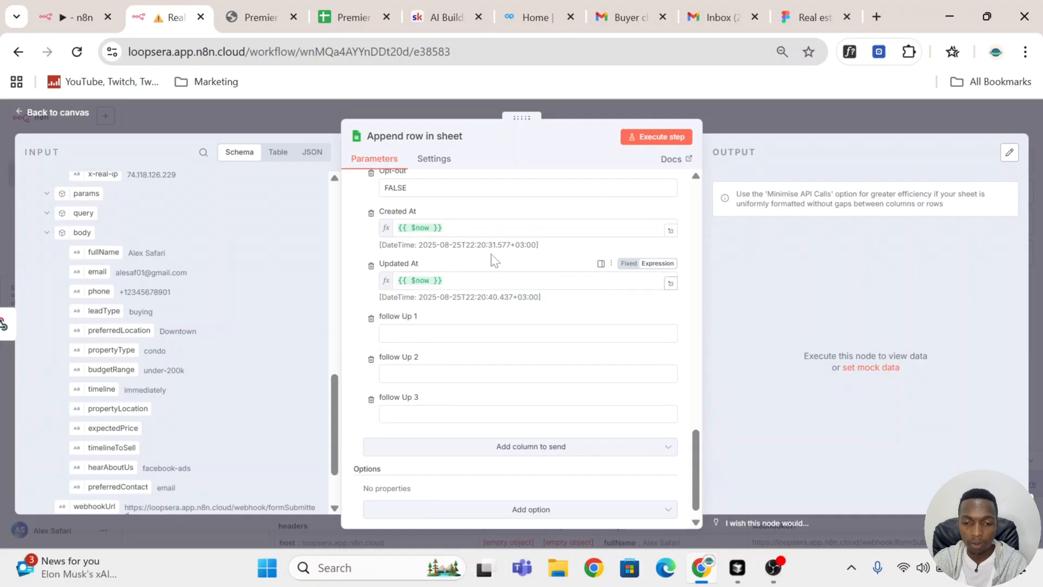
scroll(522, 274, "down", 1)
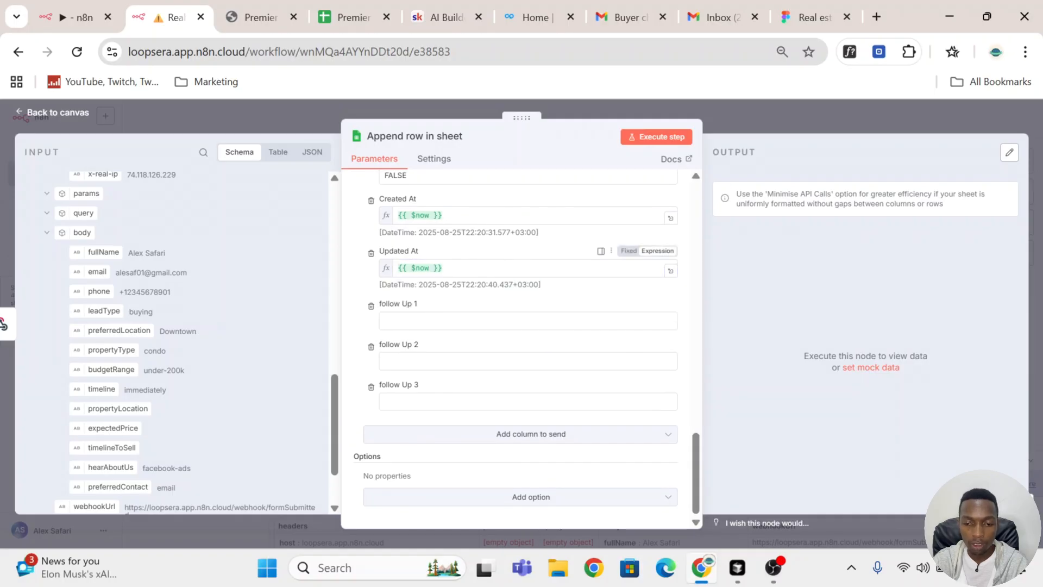
left_click_drag(529, 285, 415, 284)
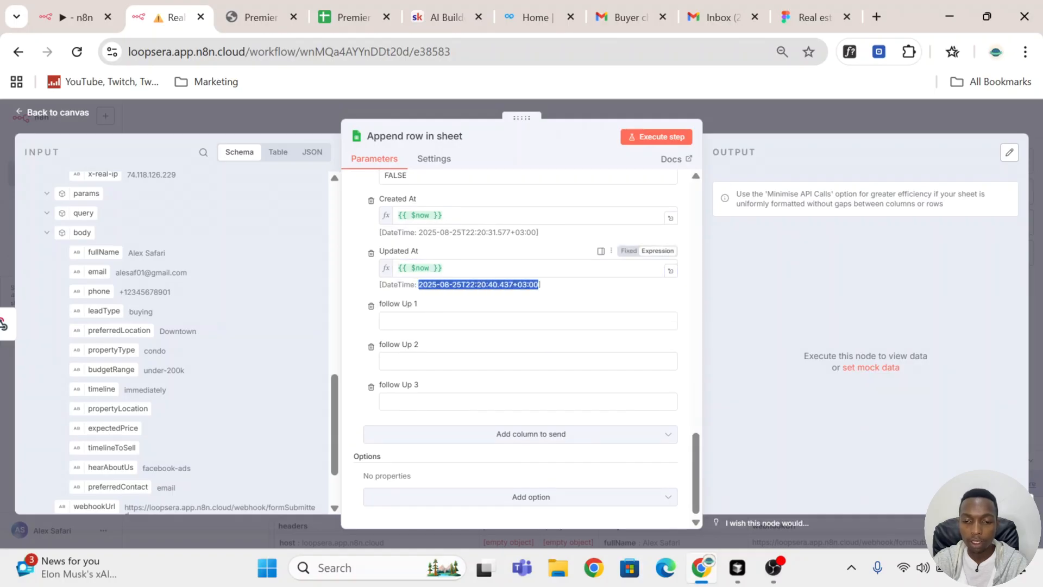
Step: Remove the follow Up 1, follow Up 2 and follow Up 3 columns from the values to send
left_click(483, 320)
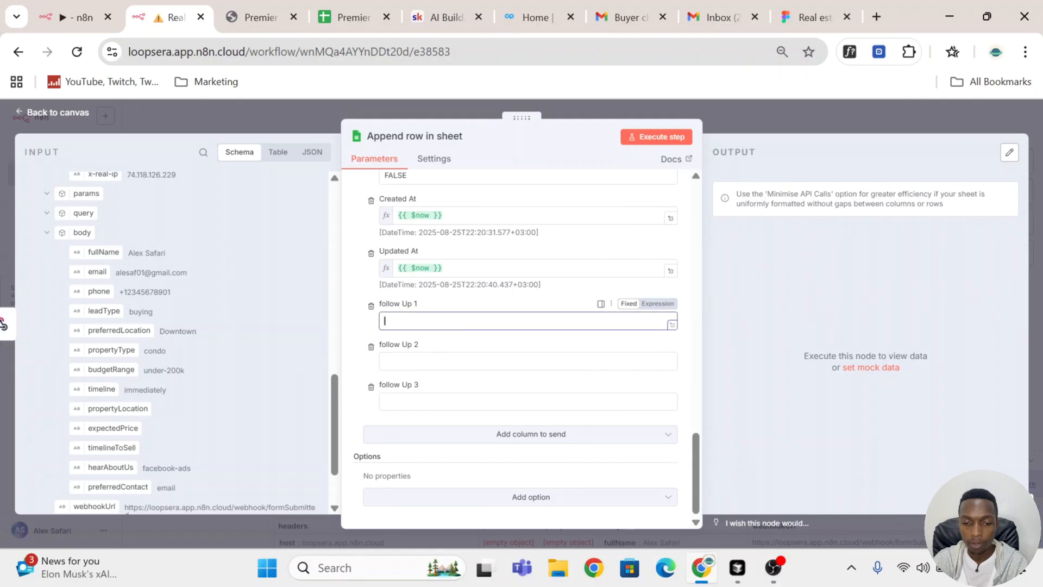
left_click(371, 308)
left_click(371, 347)
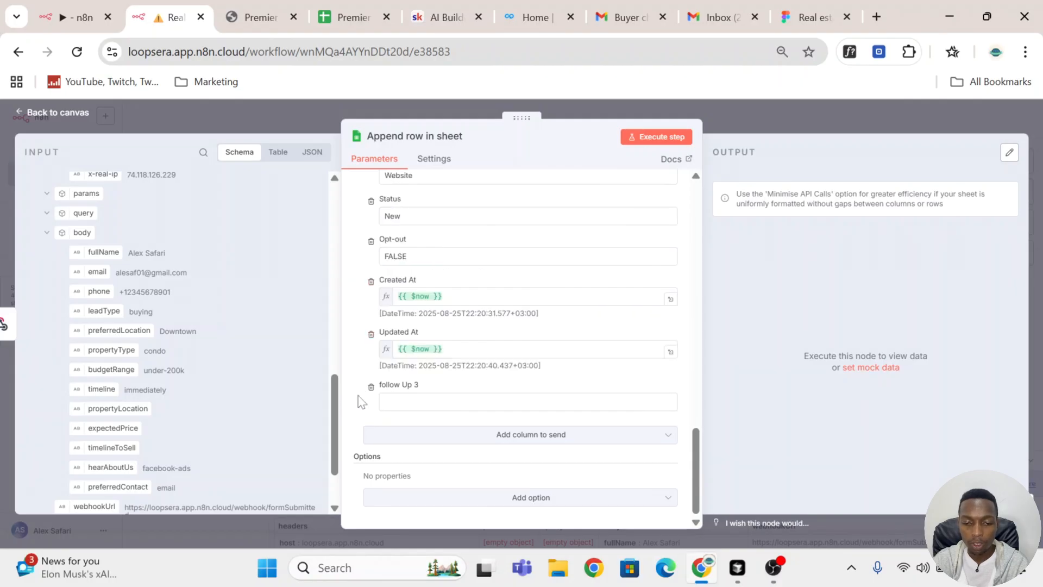
left_click(371, 386)
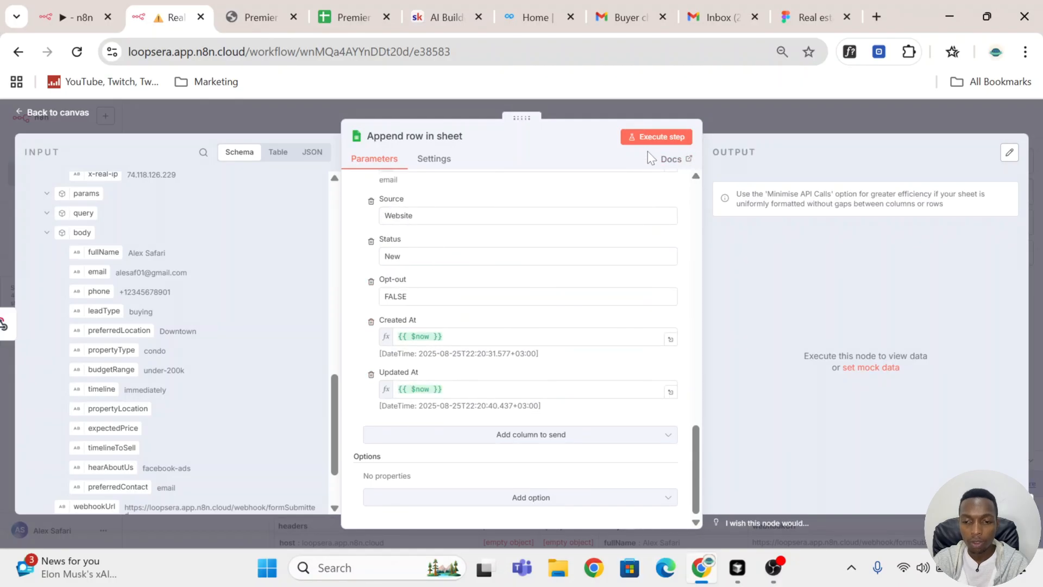
Step: Review the column mappings and execute the Append row in sheet node
scroll(631, 239, "up", 8)
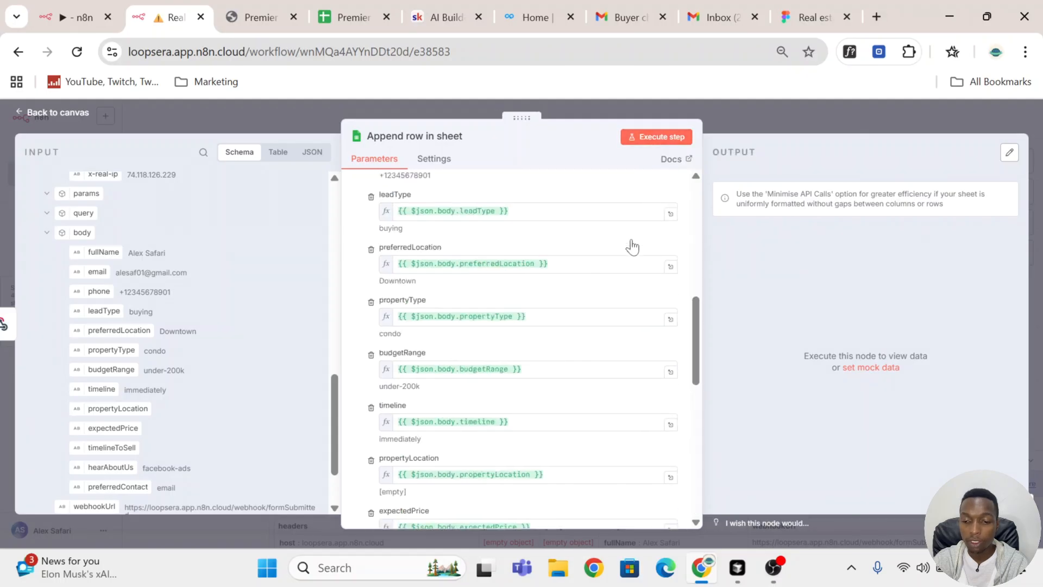
scroll(632, 247, "up", 5)
left_click(677, 139)
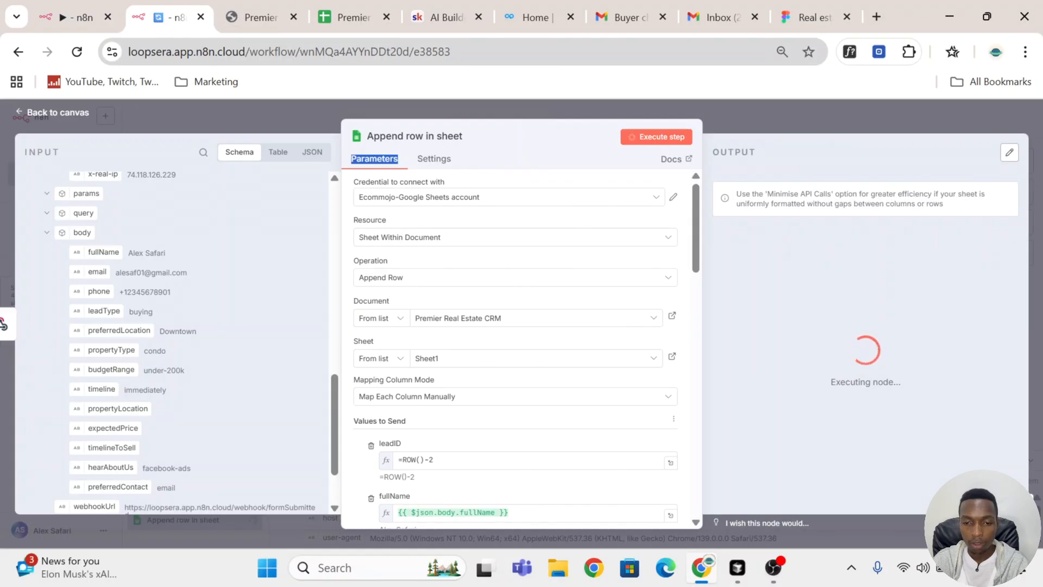
Step: Check the appended lead row across all columns of the Premier Real Estate CRM sheet and return to the n8n workflow
left_click(338, 7)
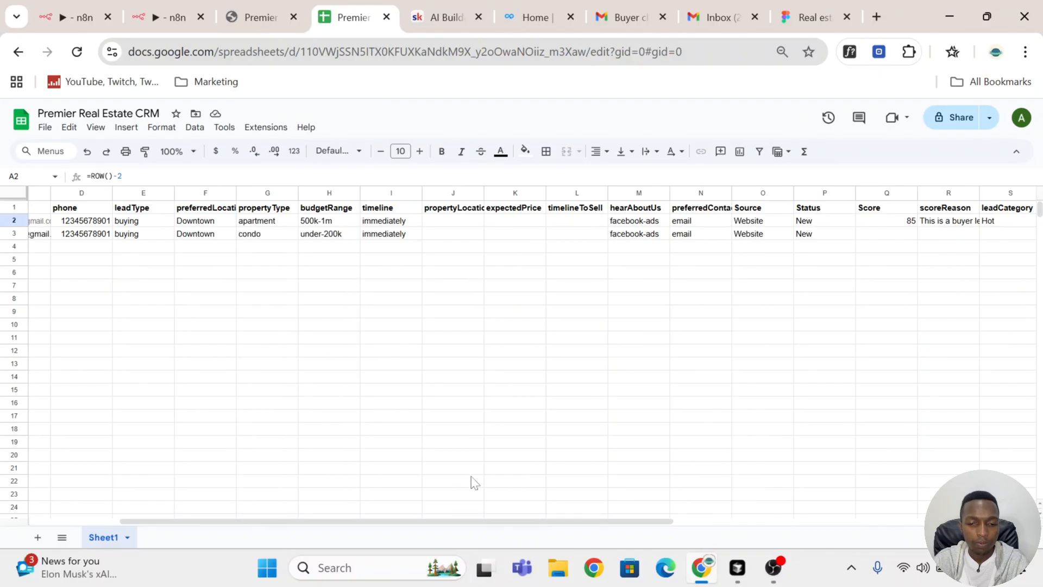
left_click_drag(447, 522, 140, 517)
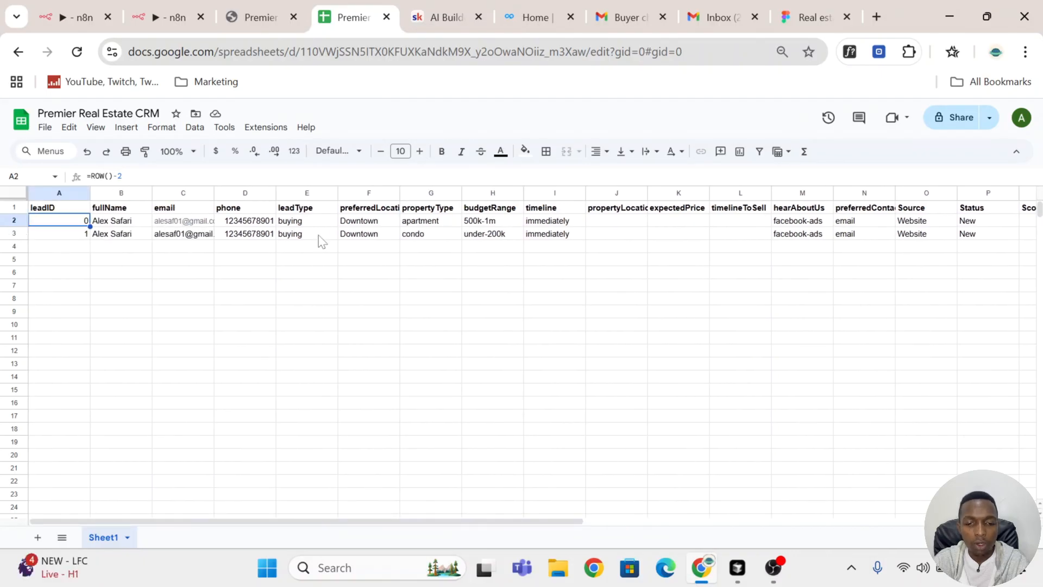
left_click_drag(440, 523, 855, 500)
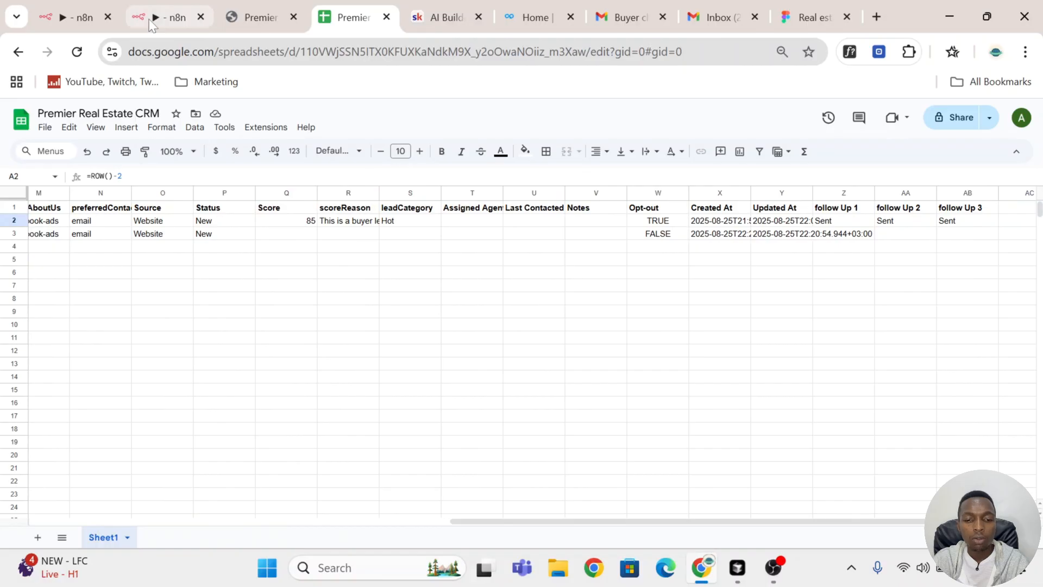
left_click(169, 25)
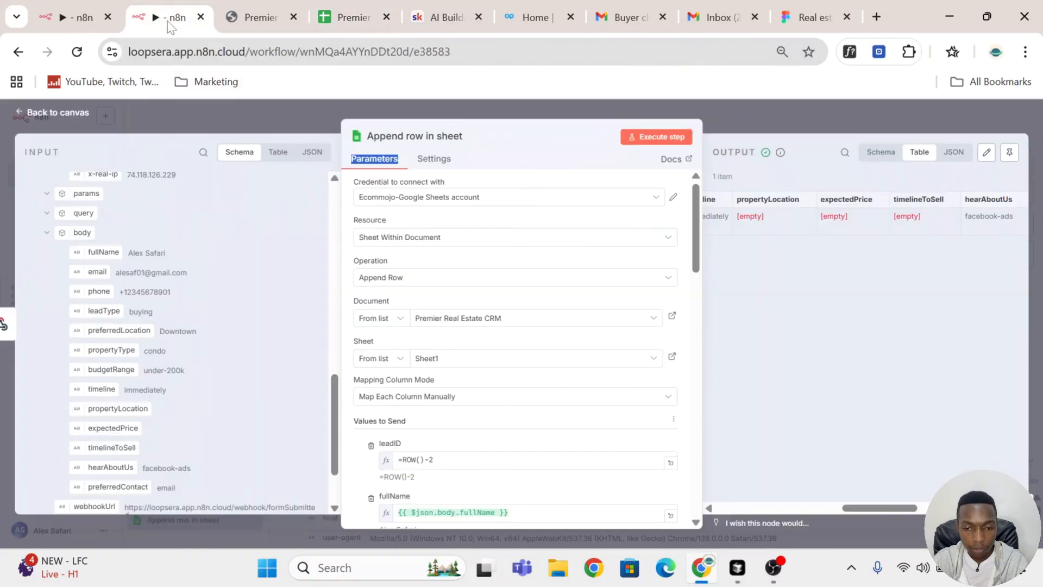
Step: Add an AI Agent node after the Append row in sheet node and set its prompt source to Define below
left_click(838, 111)
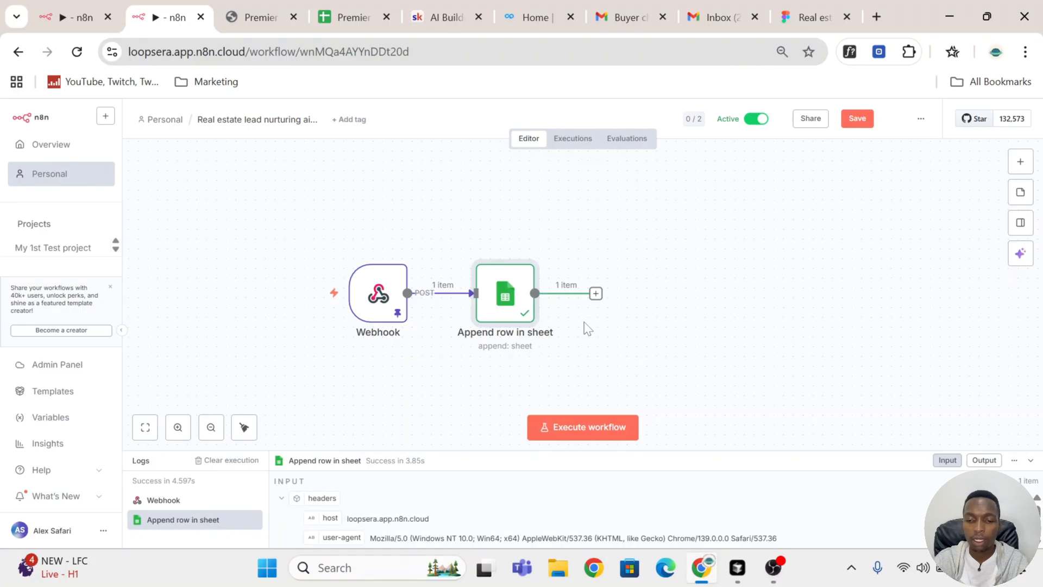
left_click(595, 294)
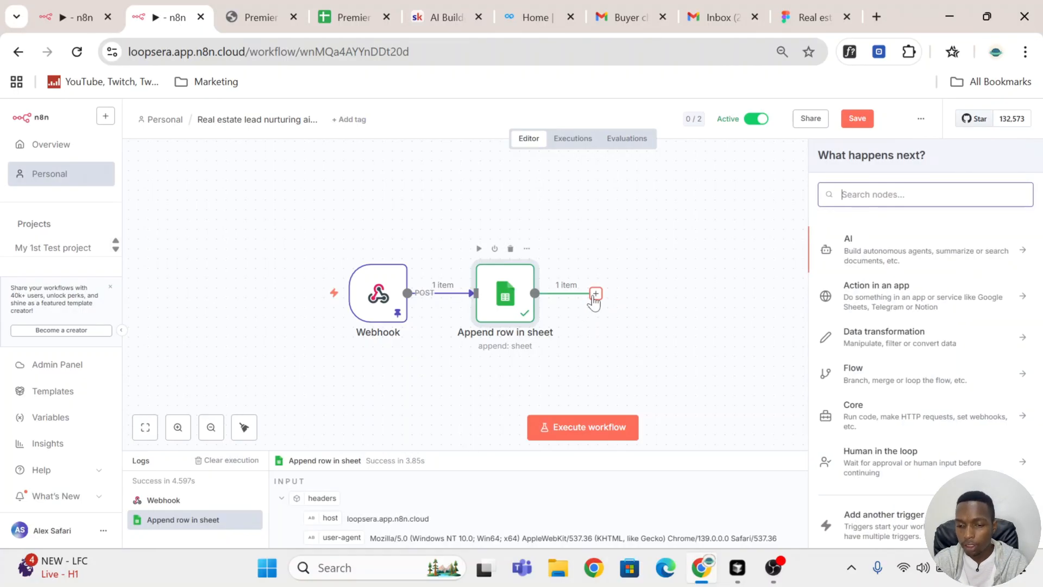
left_click(903, 261)
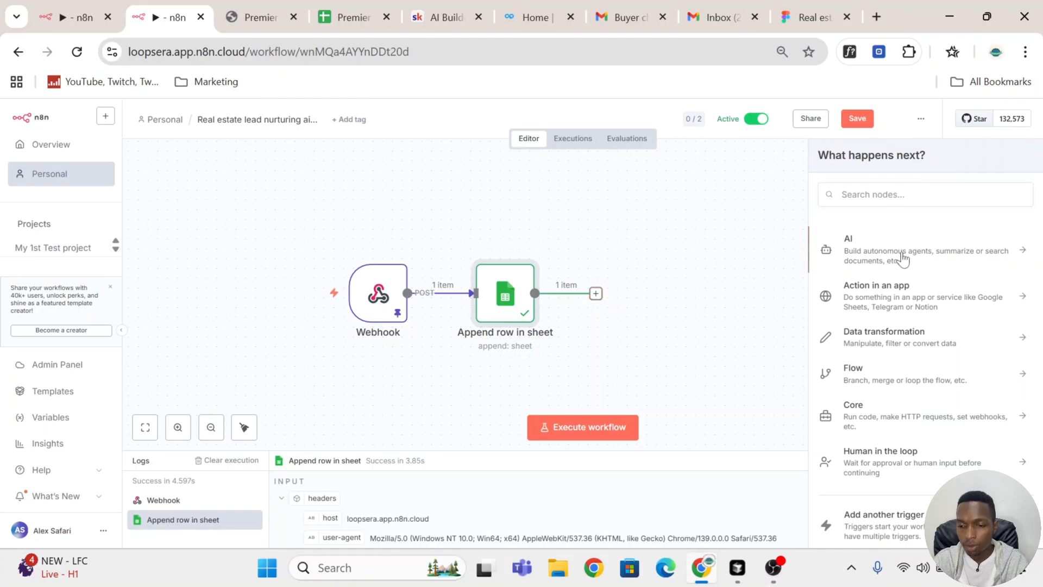
left_click(880, 322)
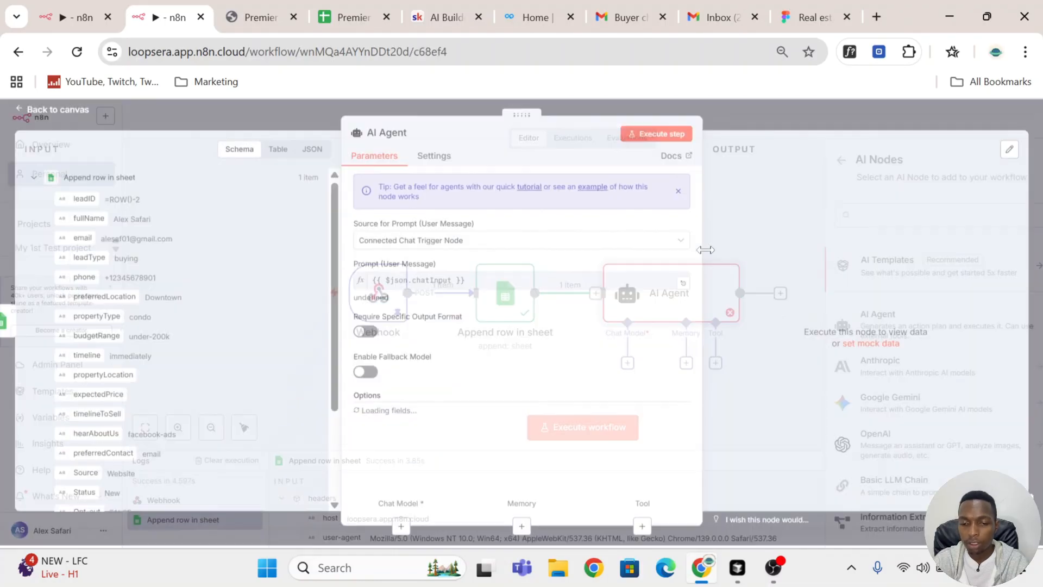
left_click(525, 243)
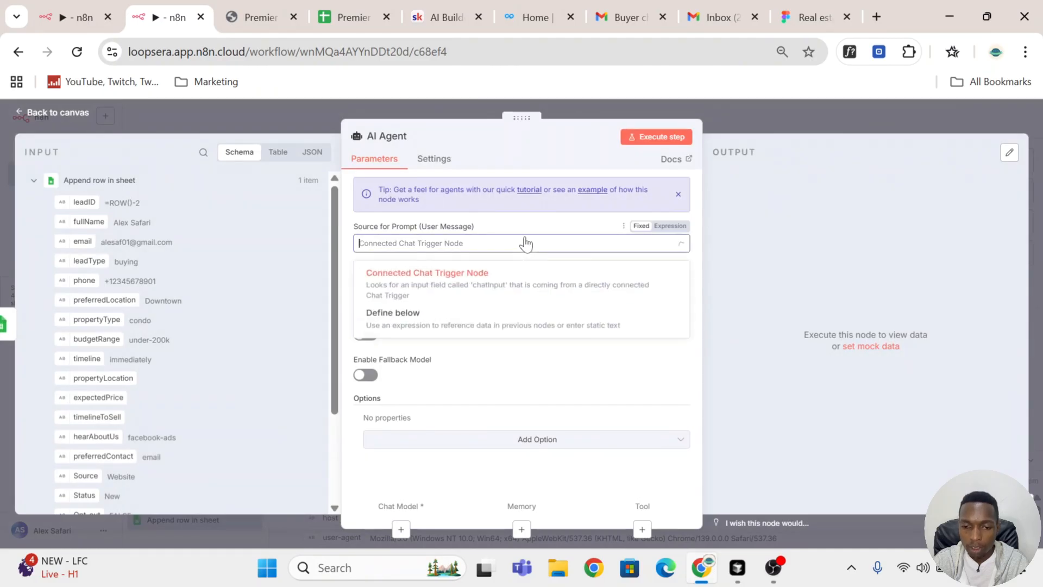
left_click(505, 321)
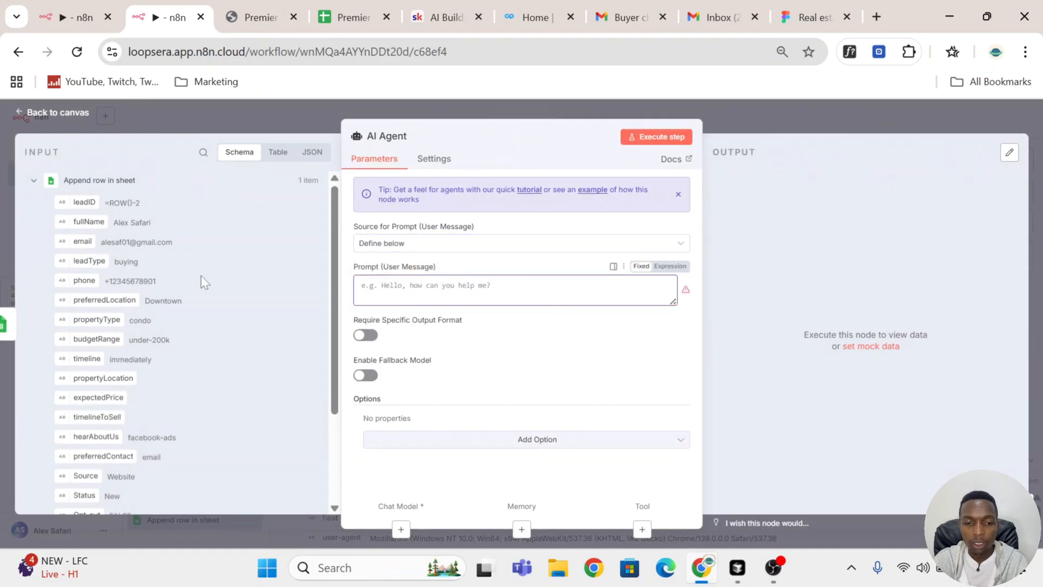
scroll(205, 280, "down", 3)
scroll(82, 326, "up", 3)
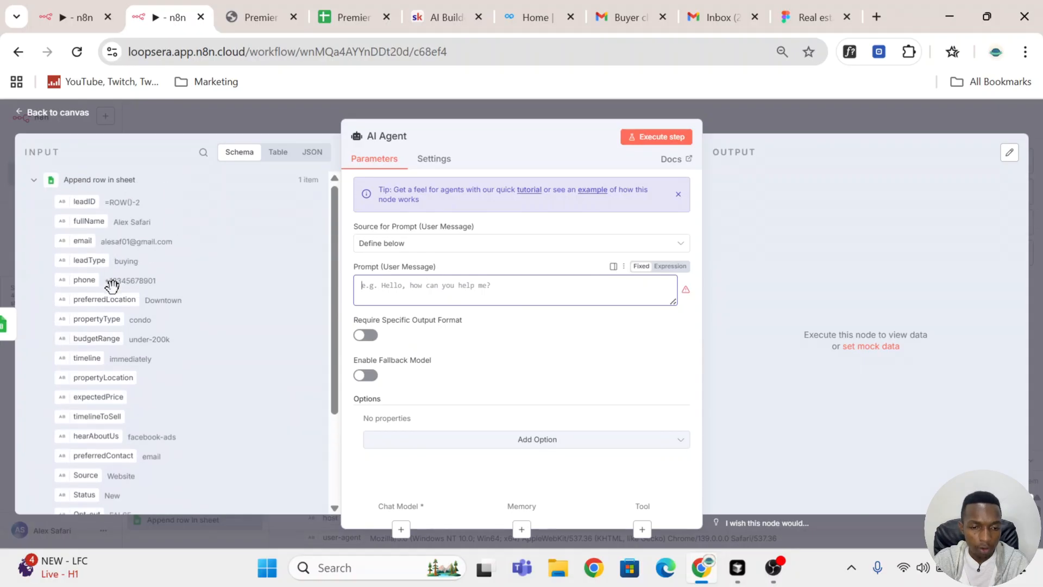
Step: Rename the agent node as Acknowledgement AI Agent
left_click(391, 138)
key("Left")
type("Acknowledgement")
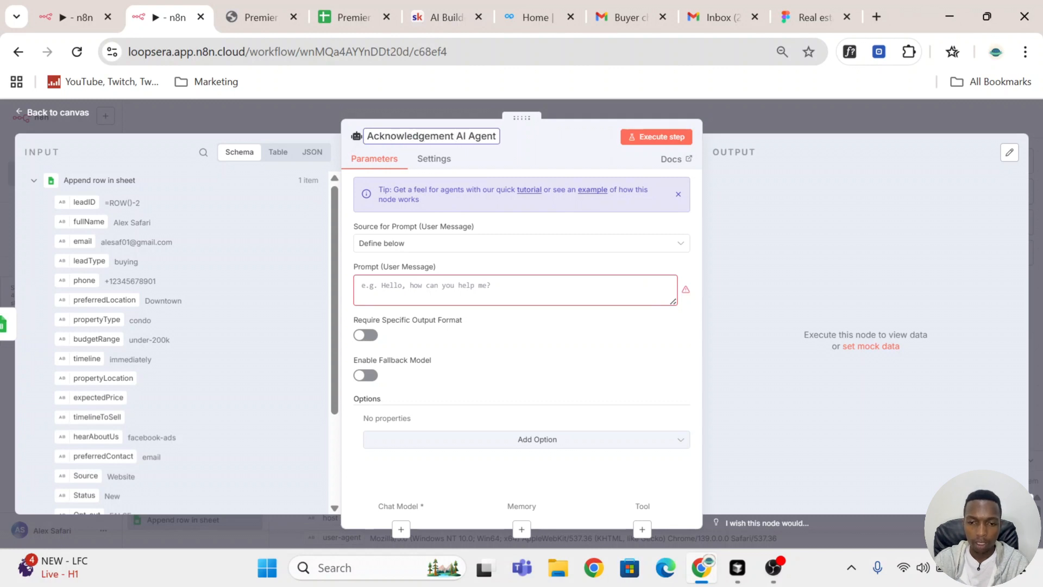
left_click(555, 156)
Step: Insert the Webhook body's fullName field into the user message prompt and label it "fullName:"
left_click(456, 288)
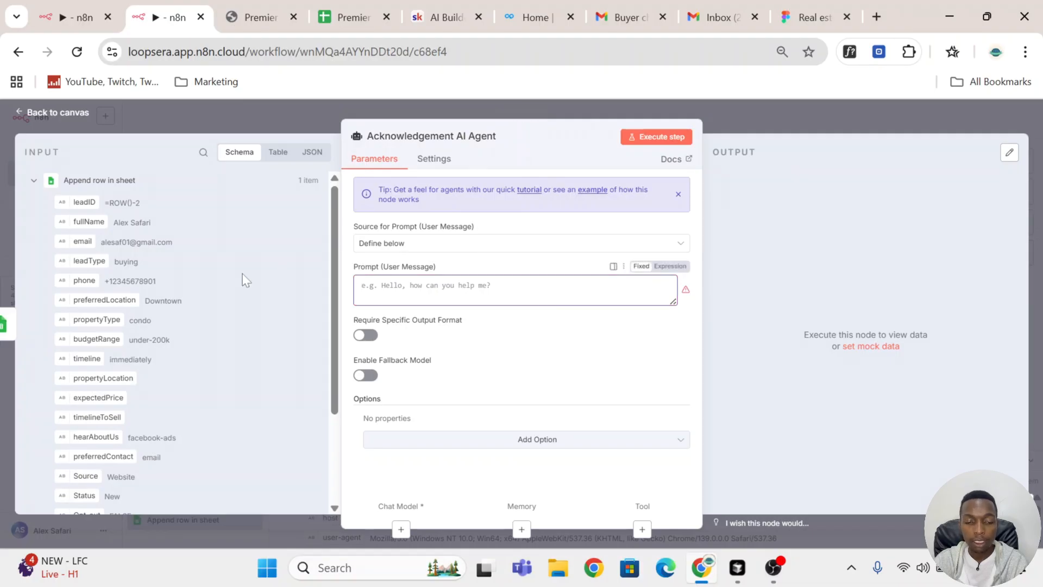
left_click_drag(87, 221, 145, 259)
scroll(145, 259, "down", 3)
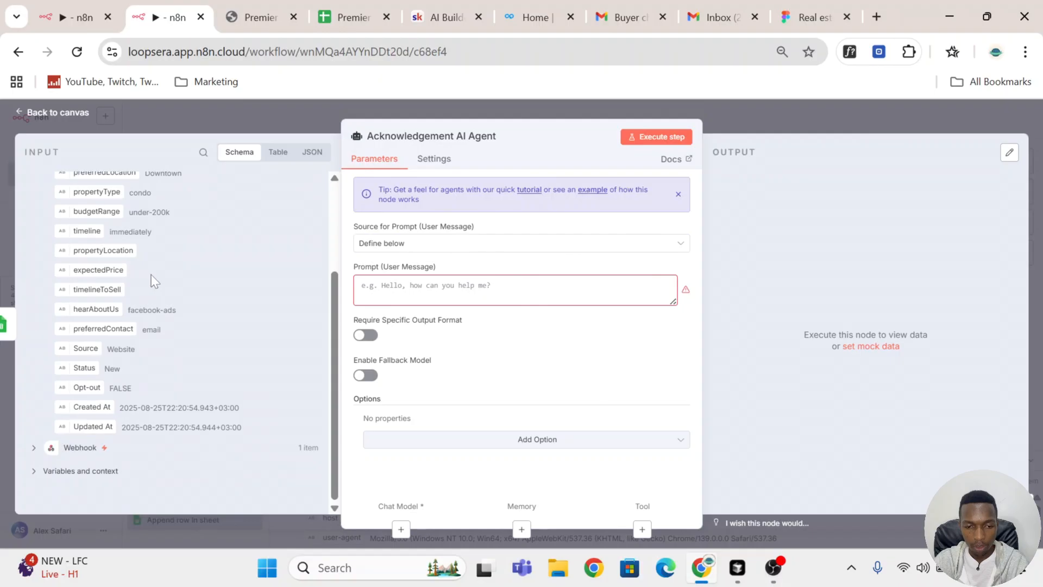
left_click(34, 447)
scroll(253, 368, "down", 5)
scroll(245, 368, "up", 3)
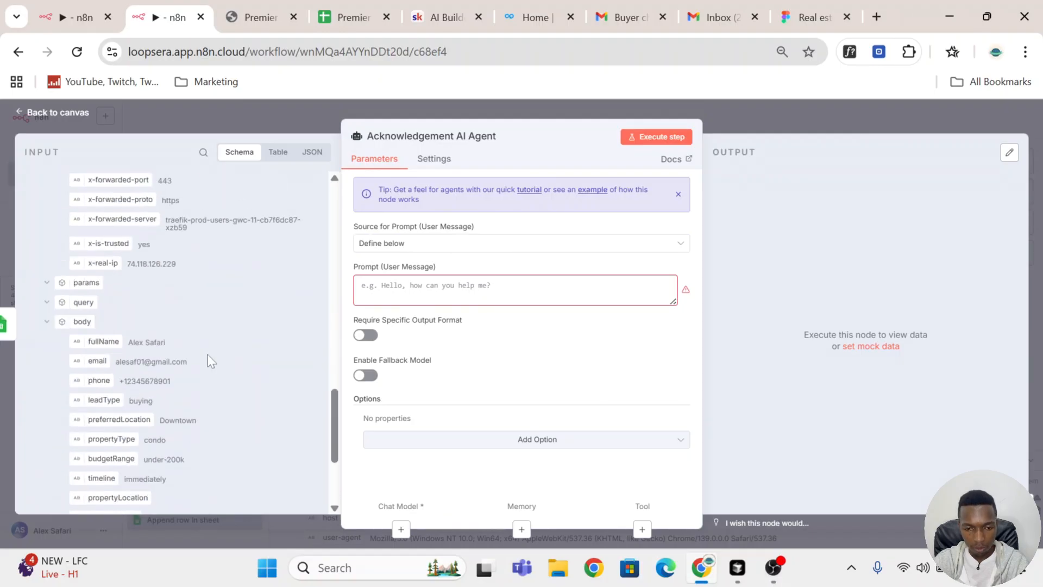
left_click_drag(98, 342, 466, 279)
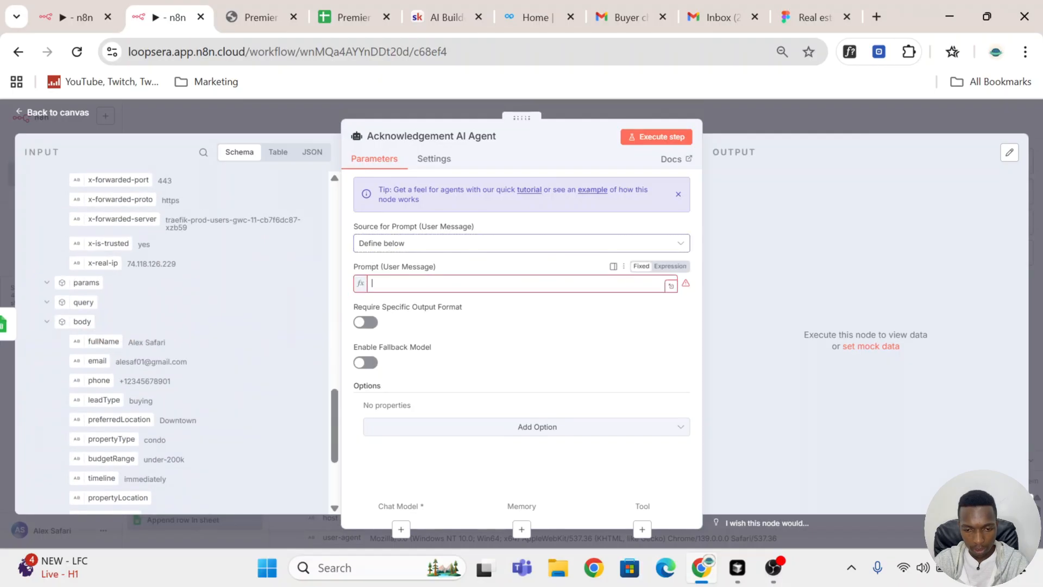
left_click_drag(545, 283, 518, 283)
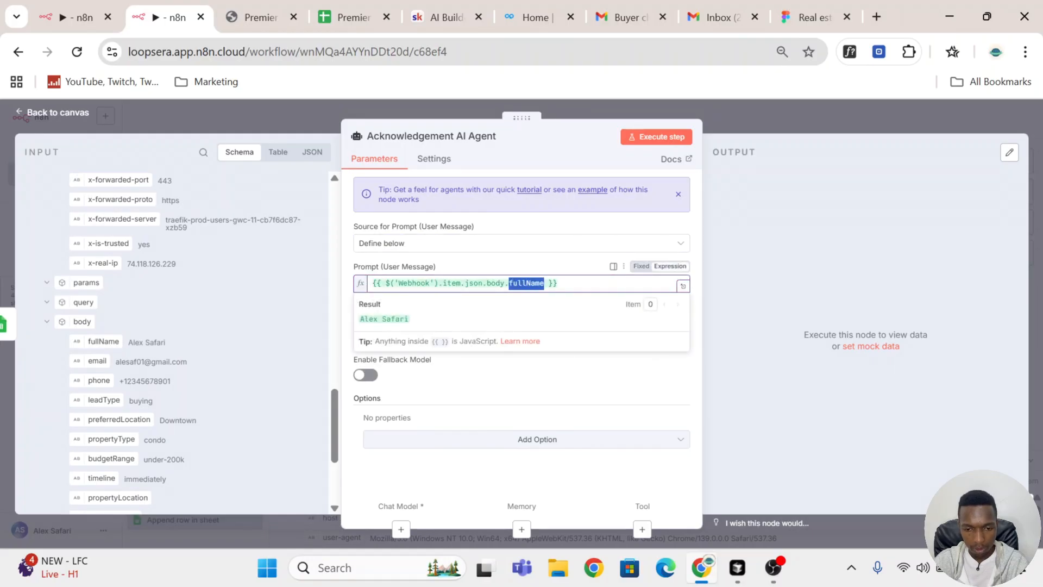
left_click(372, 283)
type("fullName:")
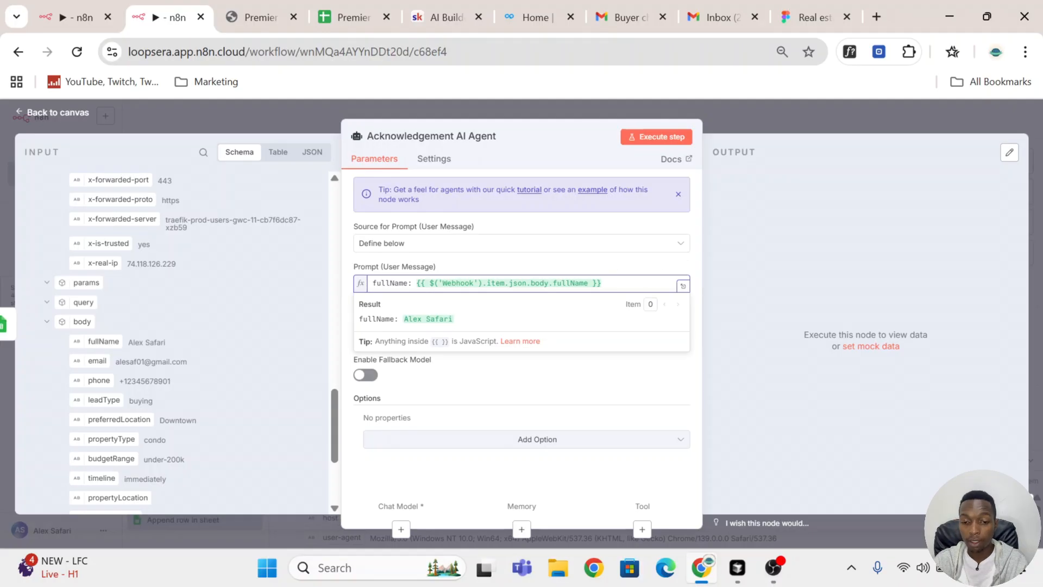
left_click_drag(453, 319, 357, 321)
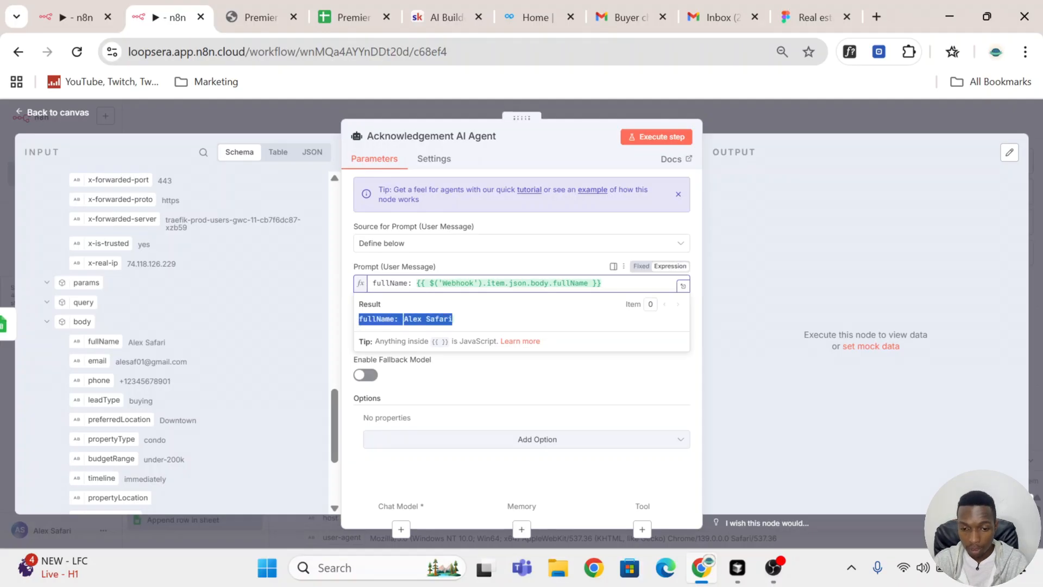
left_click(398, 319)
left_click_drag(399, 319, 364, 319)
left_click_drag(453, 319, 407, 320)
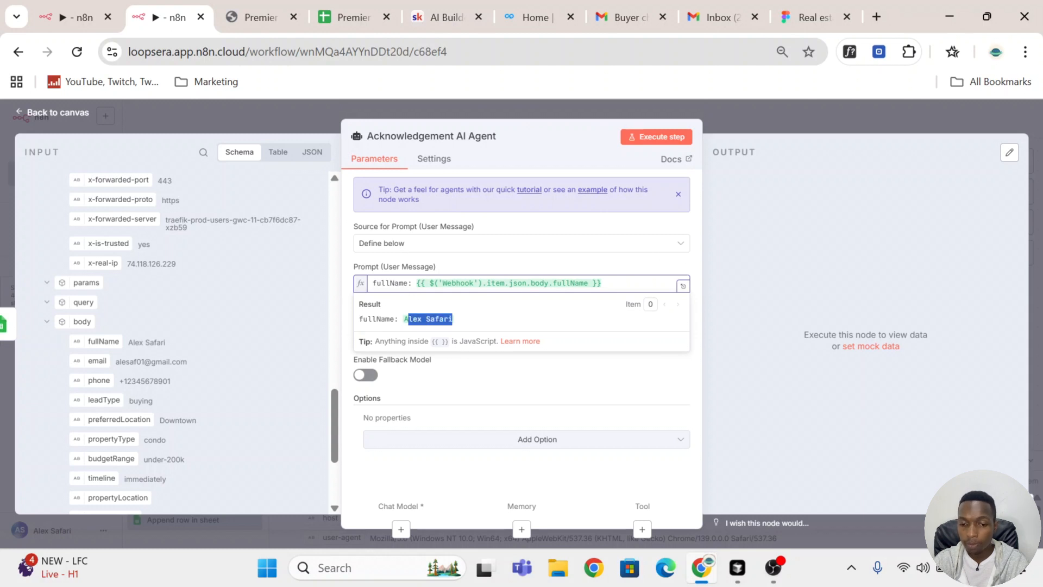
Step: Add a second prompt line labelled "email:" with the Webhook body's email field
key("Return")
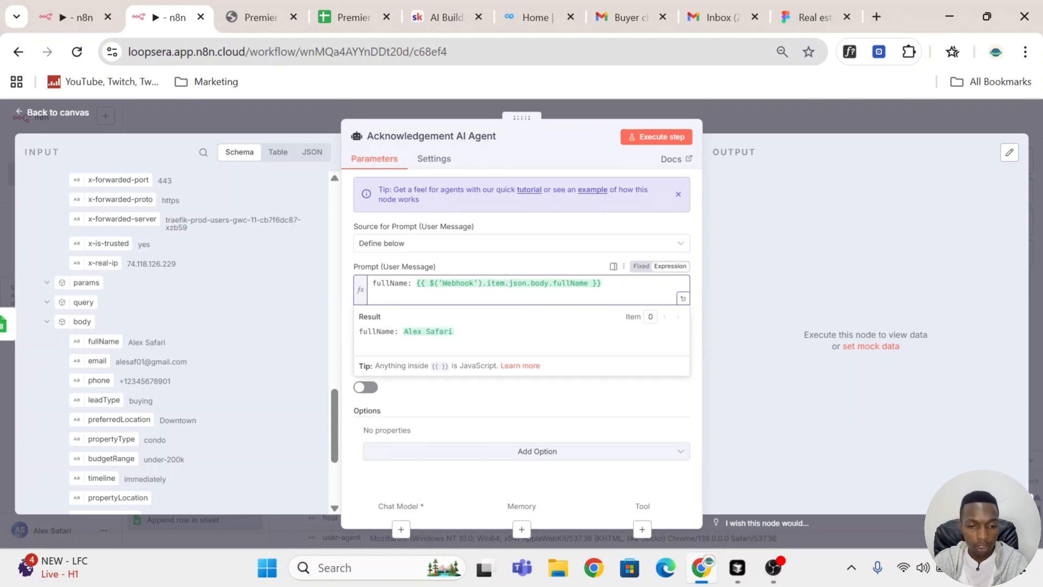
scroll(104, 304, "down", 3)
left_click_drag(98, 279, 381, 296)
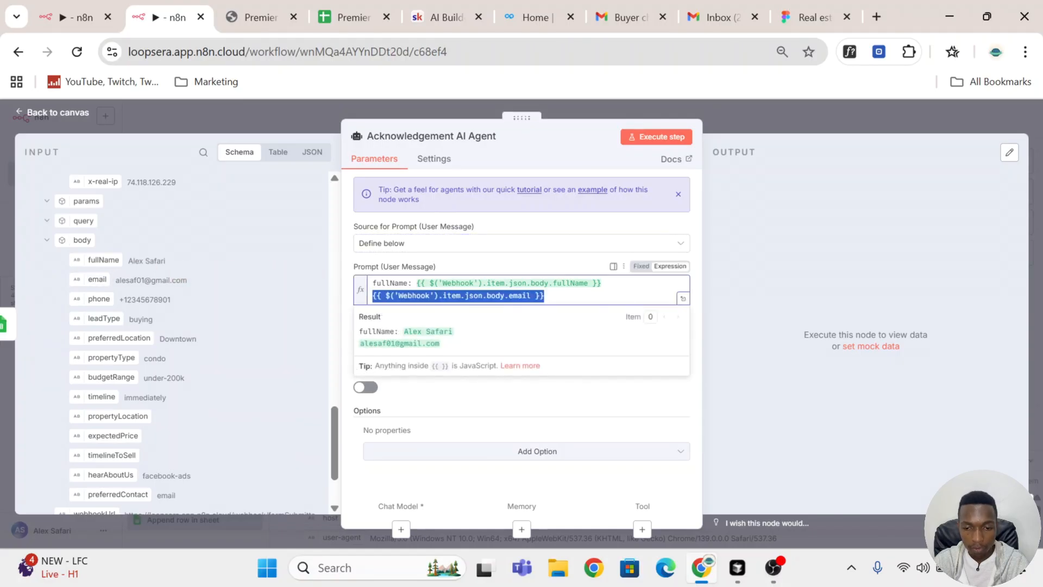
left_click_drag(531, 296, 509, 295)
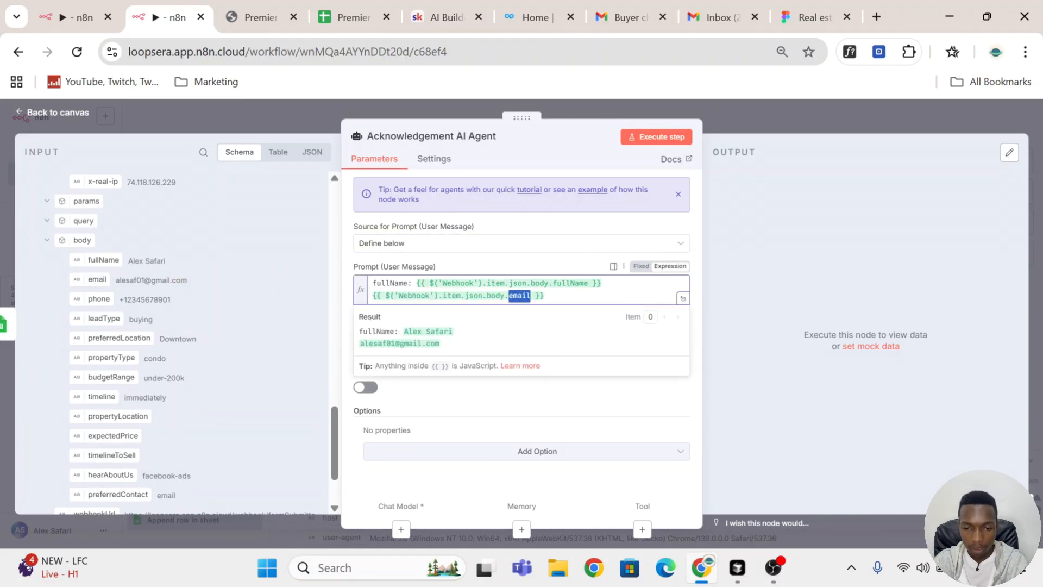
left_click(373, 295)
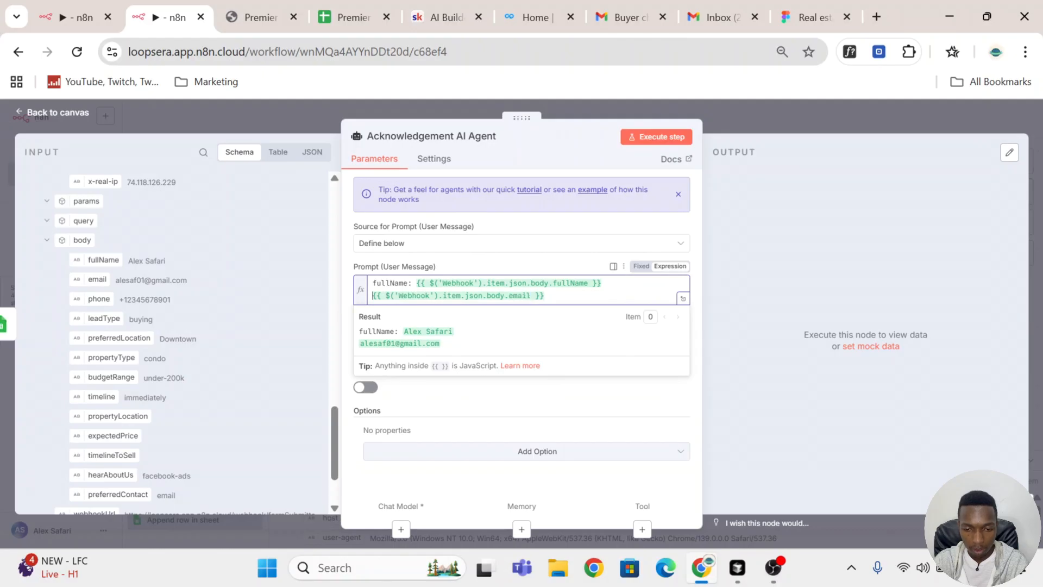
type("email:")
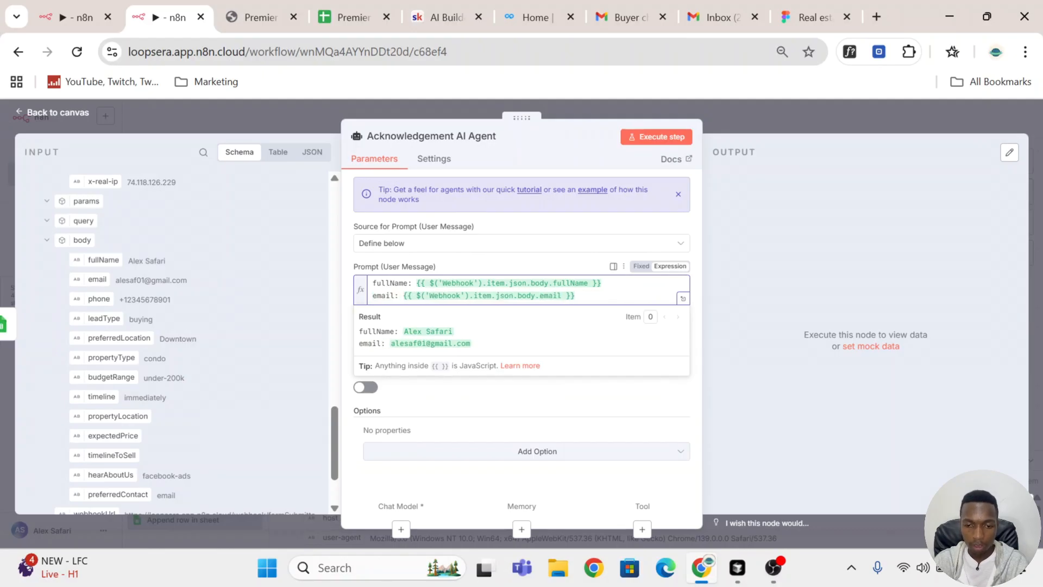
left_click_drag(472, 344, 353, 351)
left_click(587, 297)
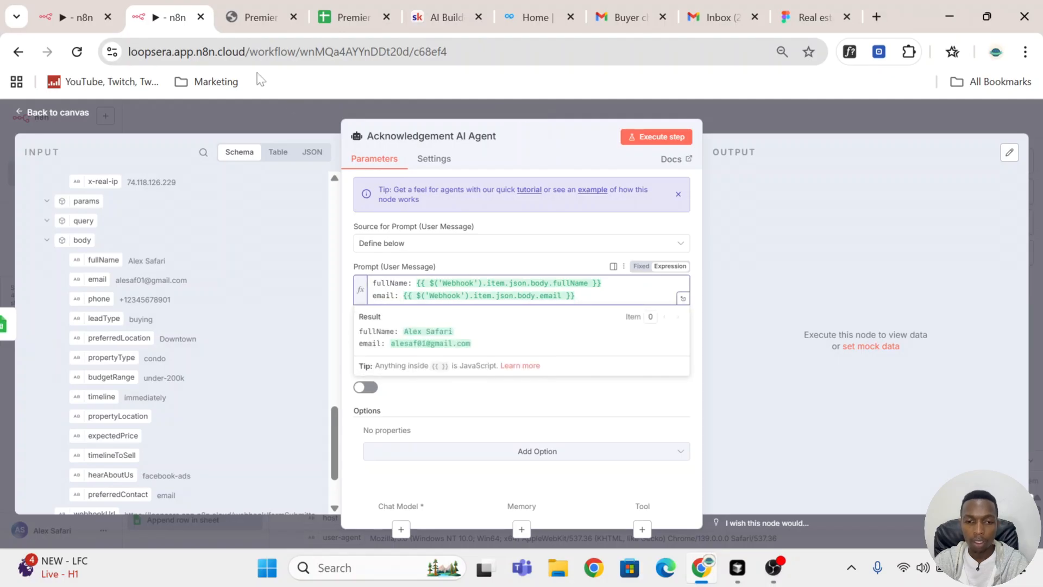
Step: Replace the prompt with the full lead field list, fullName through preferredContact, copied from the other workflow's Acknowledgement AI Agent, and review it in the expanded editor
key("Return")
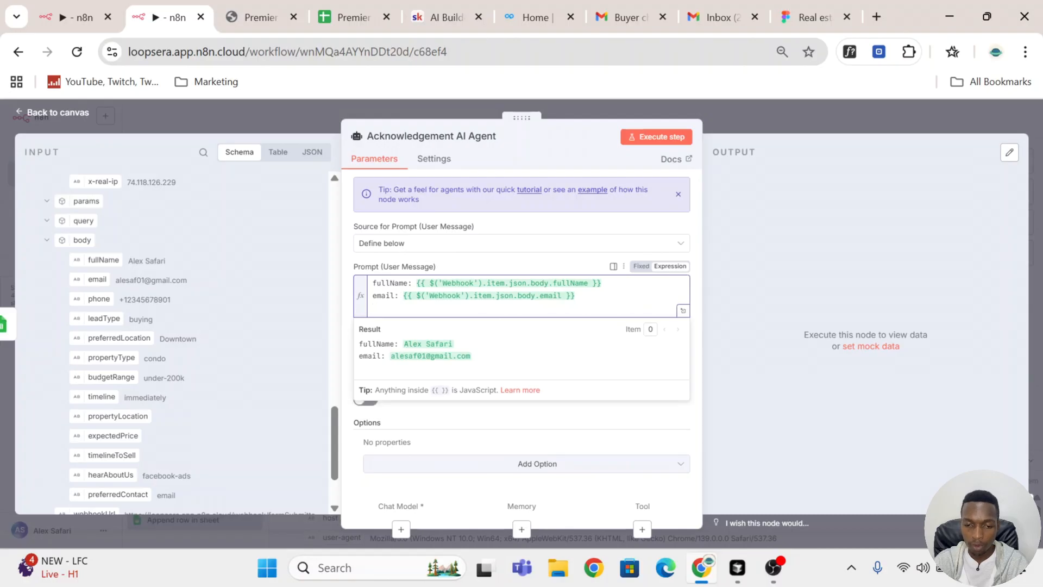
left_click(66, 22)
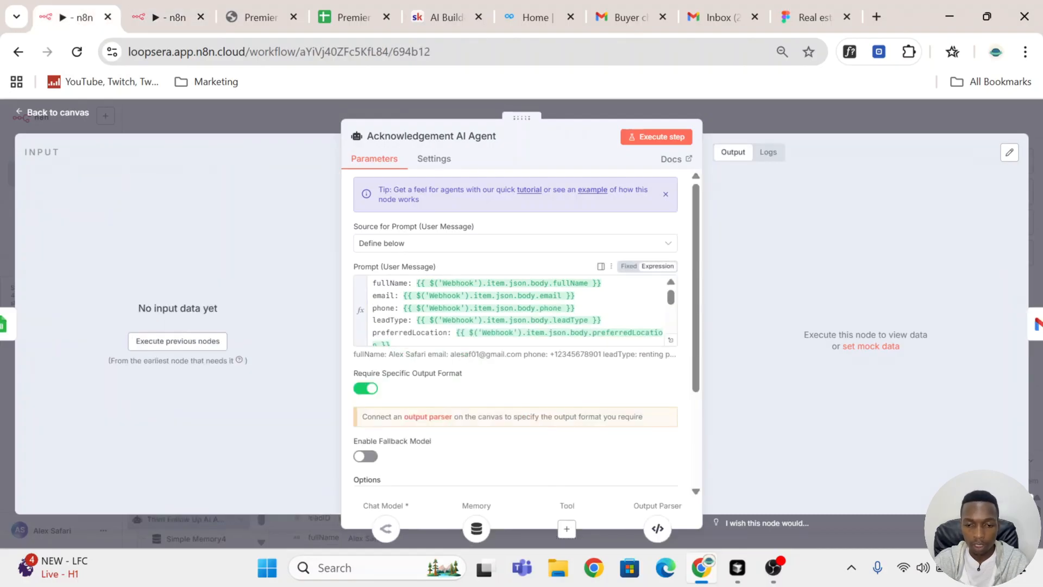
key("ctrl+a")
key("ctrl+c")
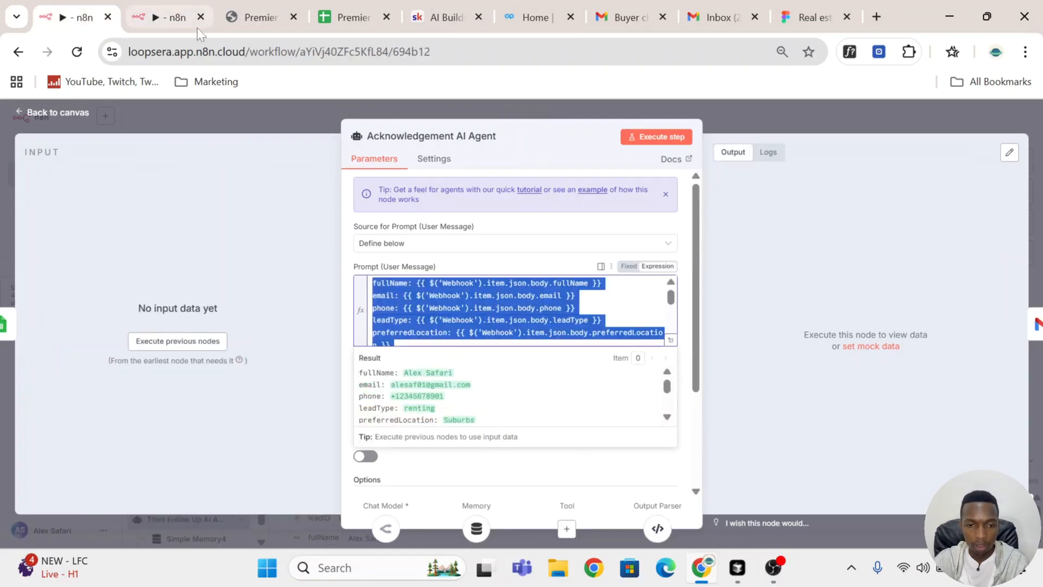
left_click(172, 17)
key("ctrl+a")
key("ctrl+v")
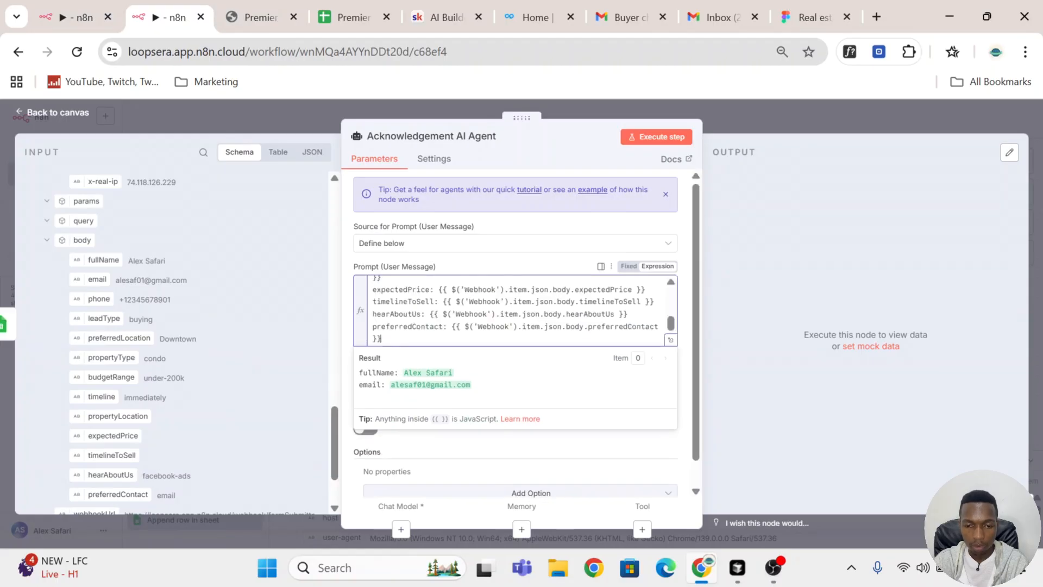
left_click(670, 339)
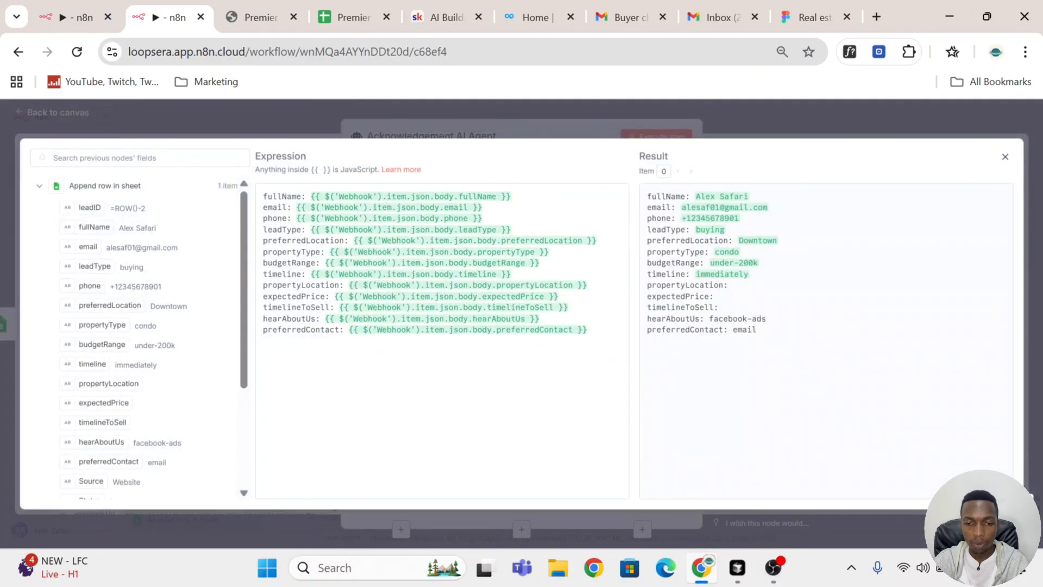
scroll(81, 348, "down", 3)
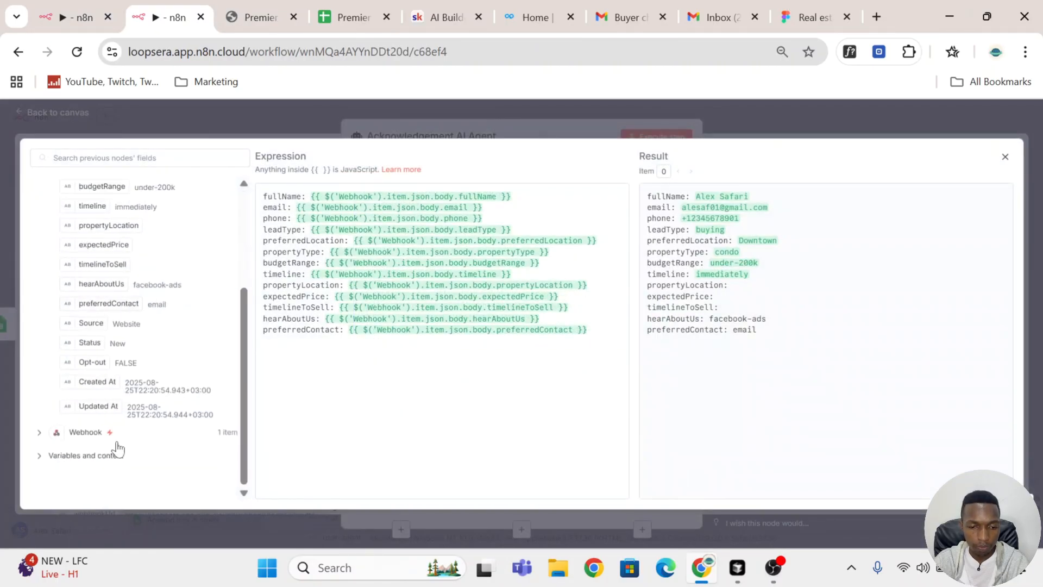
left_click(39, 432)
scroll(136, 337, "down", 6)
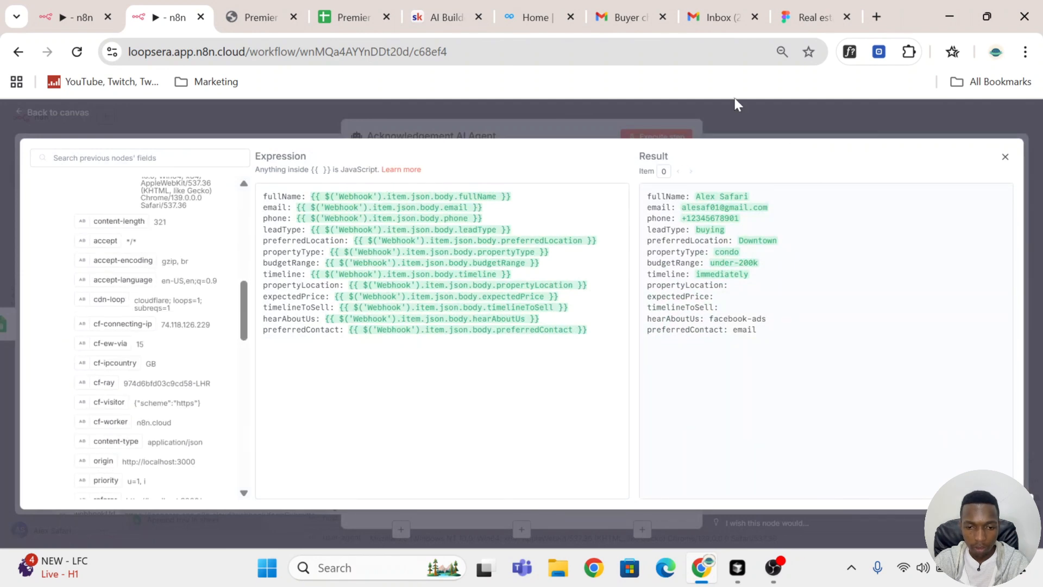
left_click(637, 139)
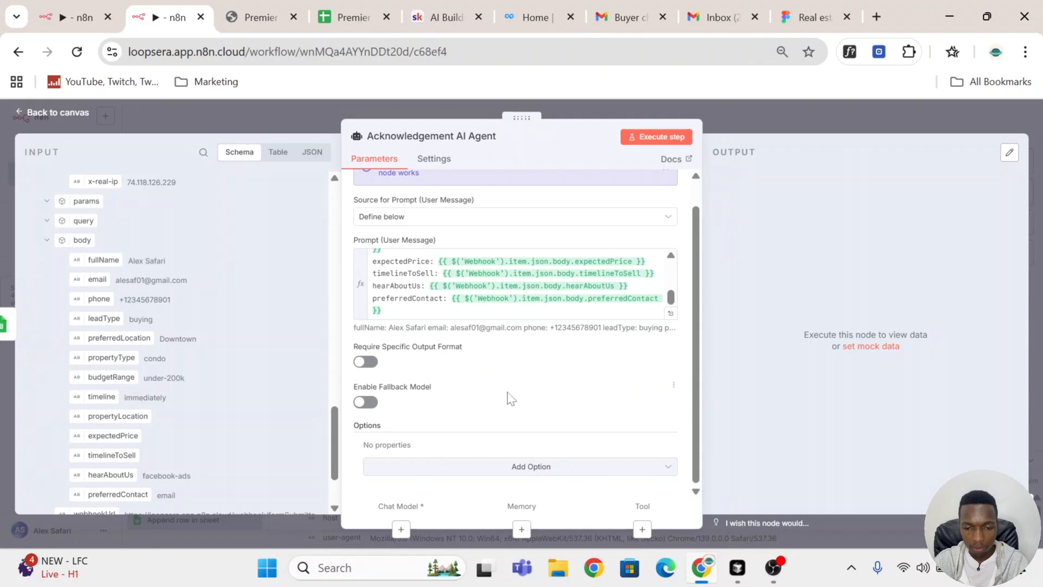
Step: Add the System Message option to the Acknowledgement AI Agent, clear its default text and recheck the full user prompt
left_click(510, 468)
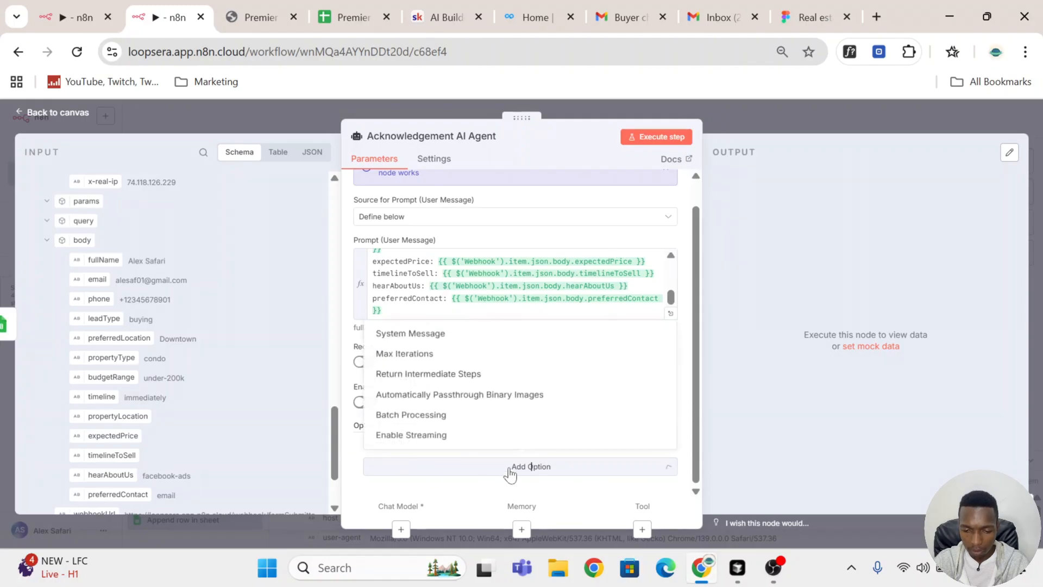
left_click(445, 332)
scroll(492, 402, "down", 2)
left_click_drag(492, 385, 349, 396)
key("BackSpace")
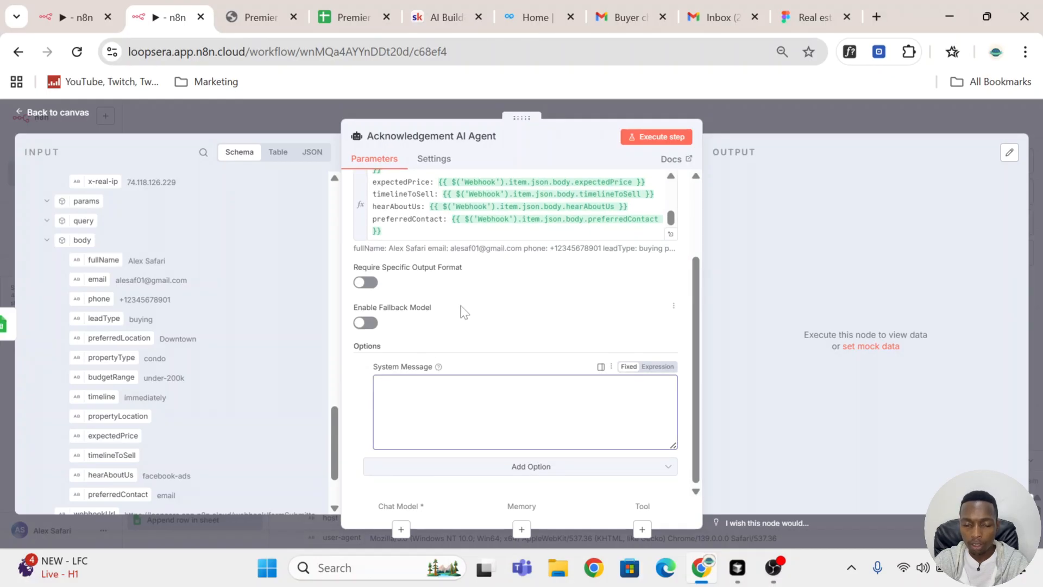
scroll(516, 207, "up", 2)
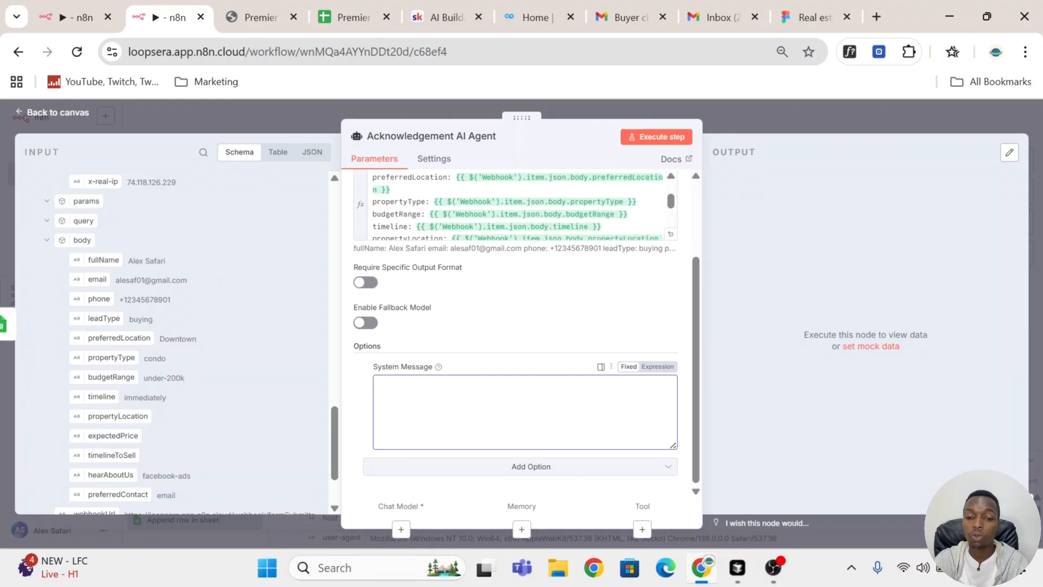
left_click(671, 234)
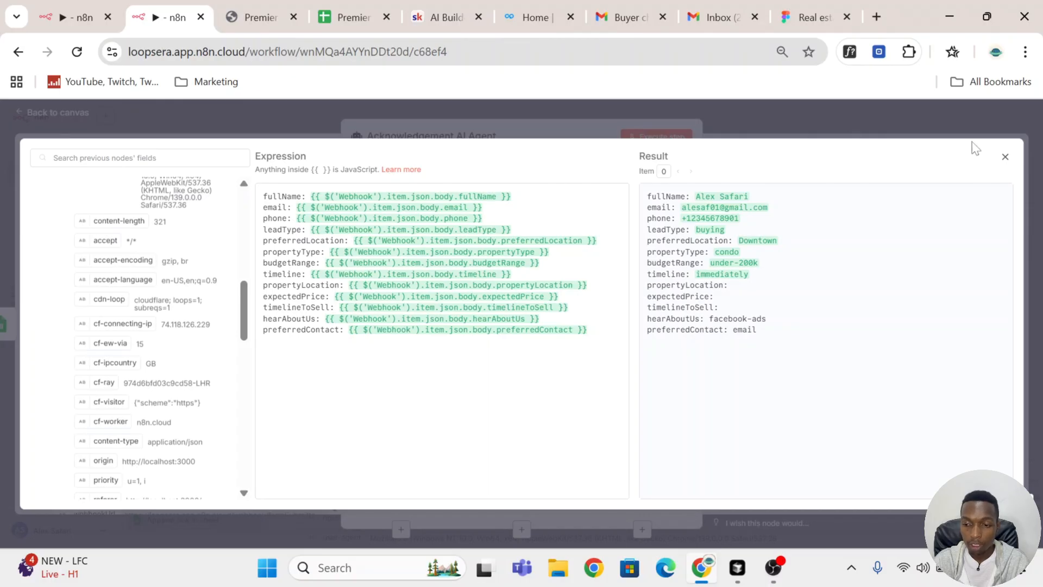
left_click(1005, 157)
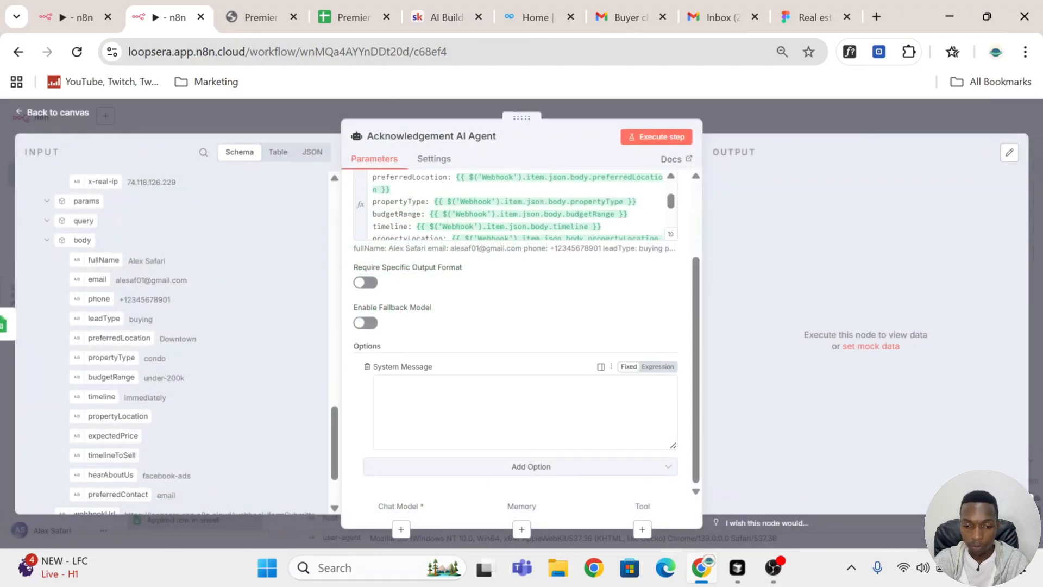
Step: Fill the Acknowledgement AI Agent's empty system message with the full system prompt copied from the other workflow's Acknowledgement AI Agent and expand it
left_click(389, 384)
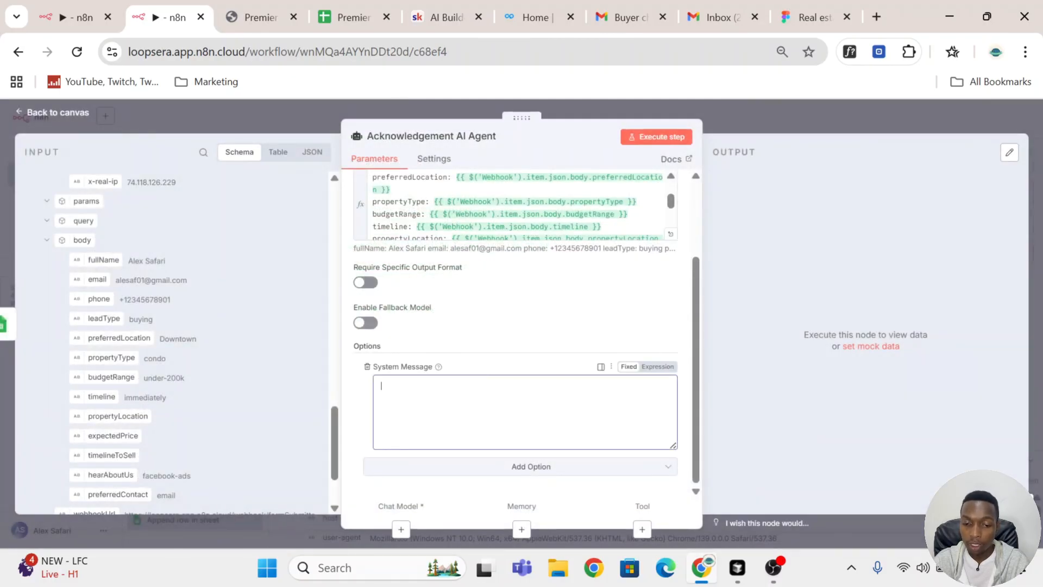
left_click(83, 2)
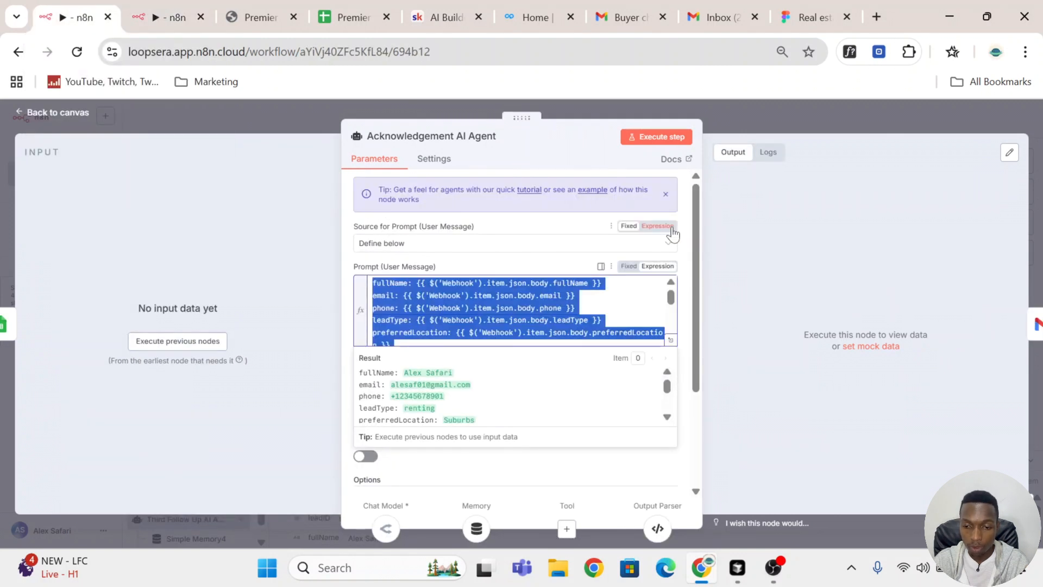
left_click(679, 234)
scroll(682, 261, "down", 3)
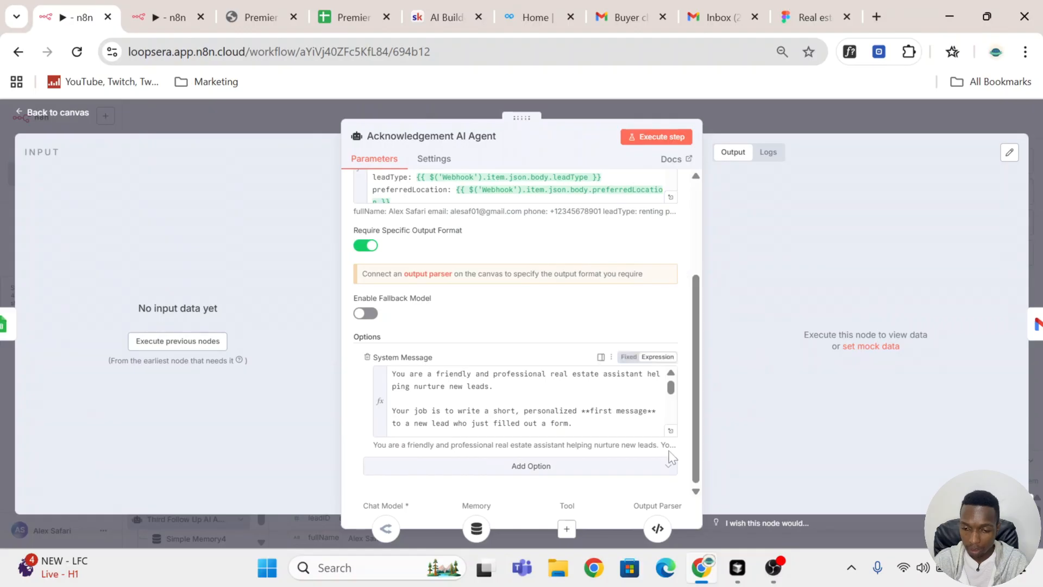
left_click(671, 431)
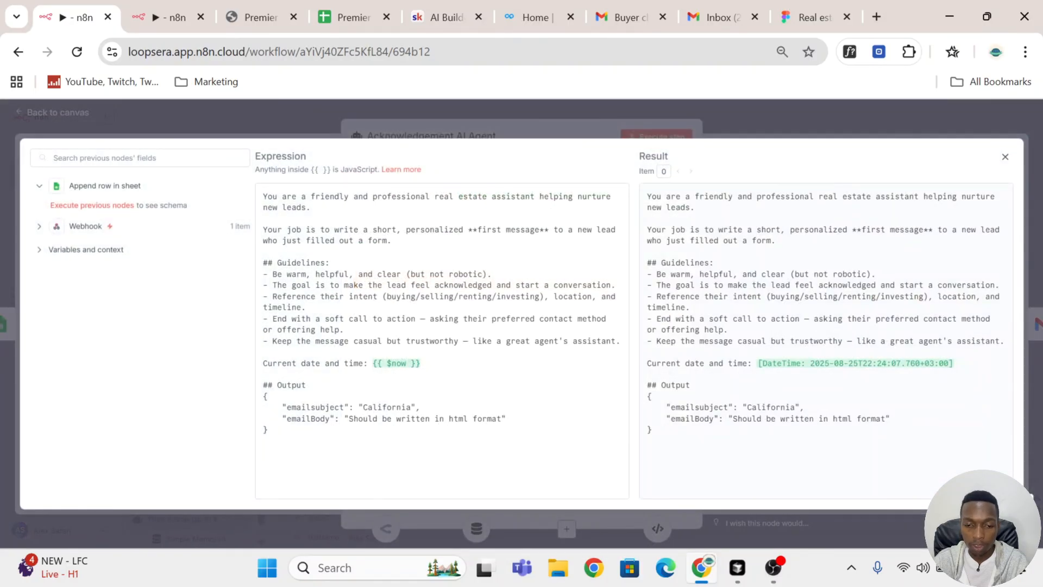
left_click_drag(381, 462, 238, 188)
key("ctrl+c")
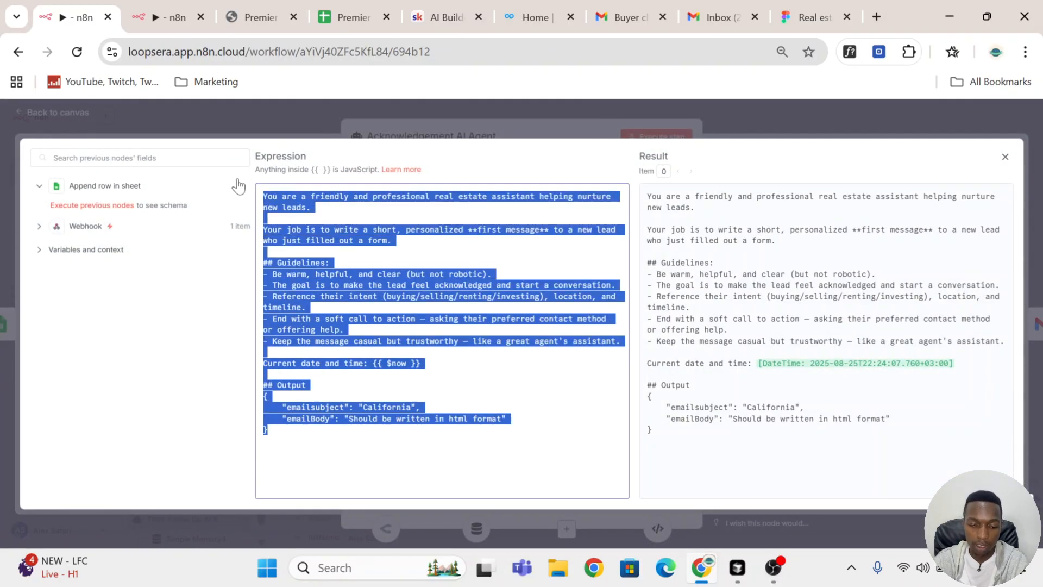
left_click(158, 3)
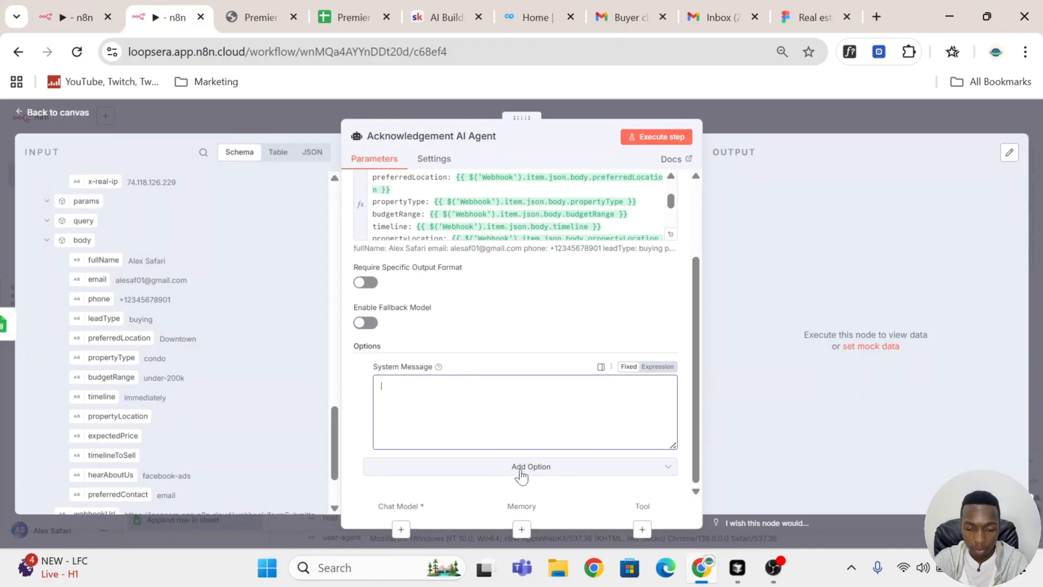
left_click(521, 413)
key("ctrl+v")
left_click(673, 451)
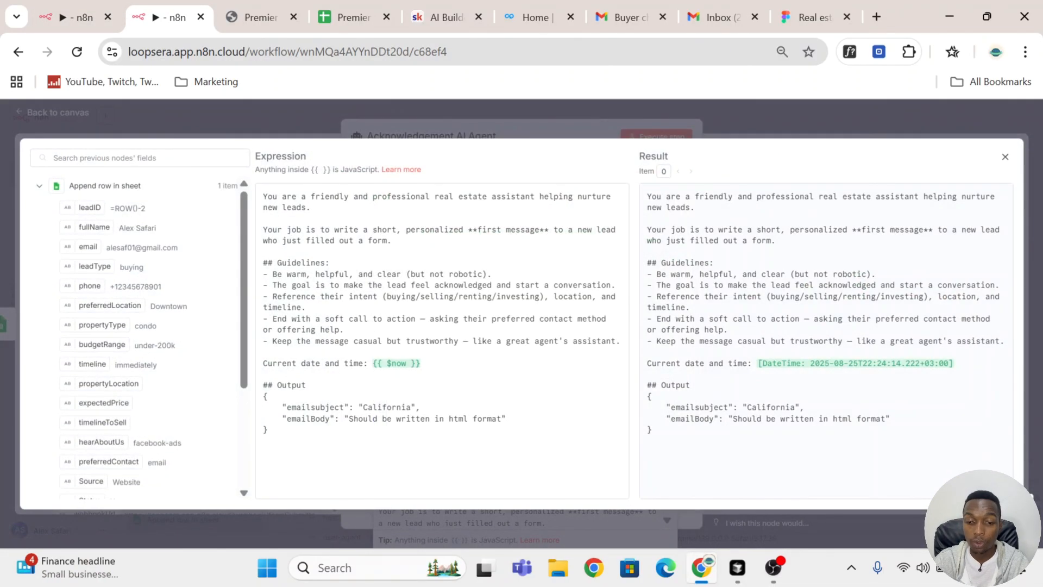
Step: Review the system message's role, job, guidelines, current date and time, and output sections
left_click_drag(312, 208, 263, 197)
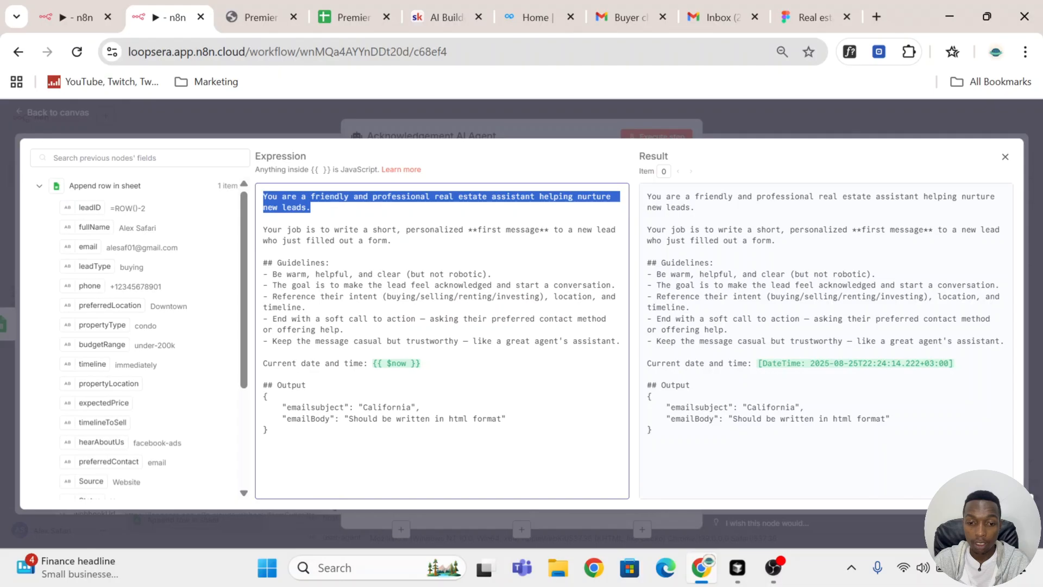
left_click_drag(391, 240, 263, 230)
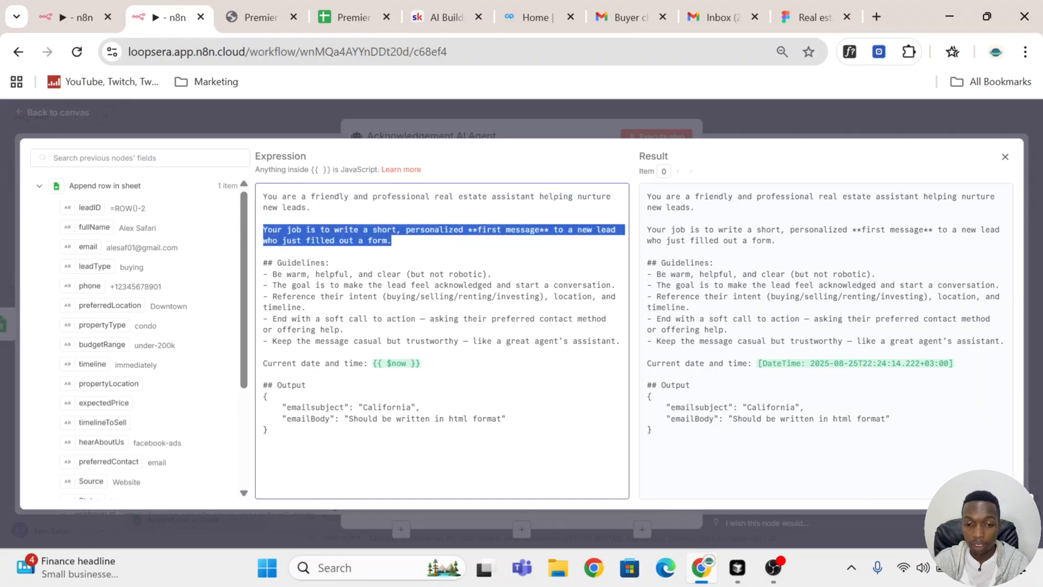
left_click_drag(272, 273, 493, 274)
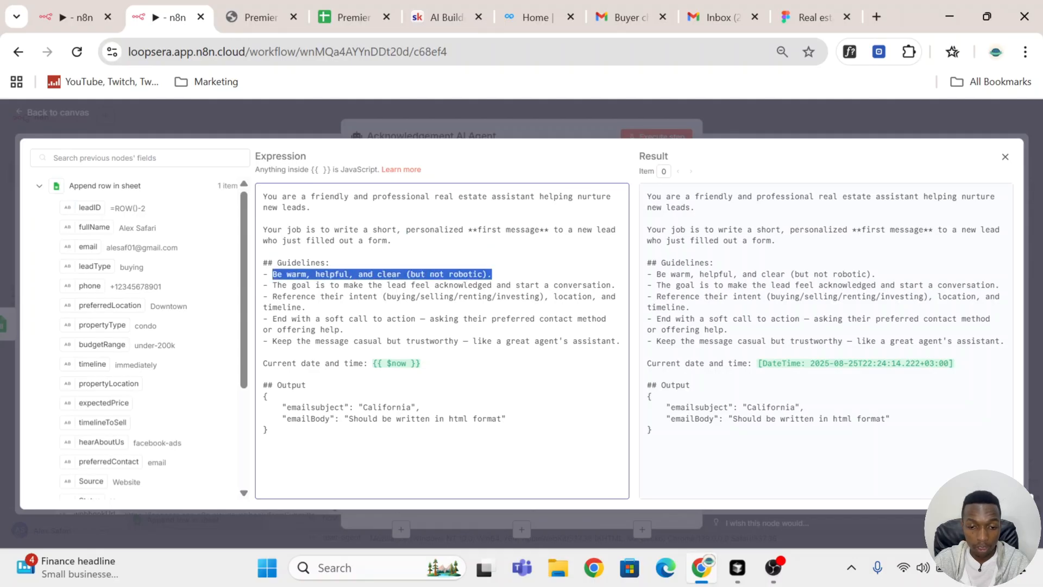
left_click_drag(421, 363, 263, 365)
left_click_drag(268, 430, 263, 374)
left_click(746, 130)
scroll(536, 414, "down", 1)
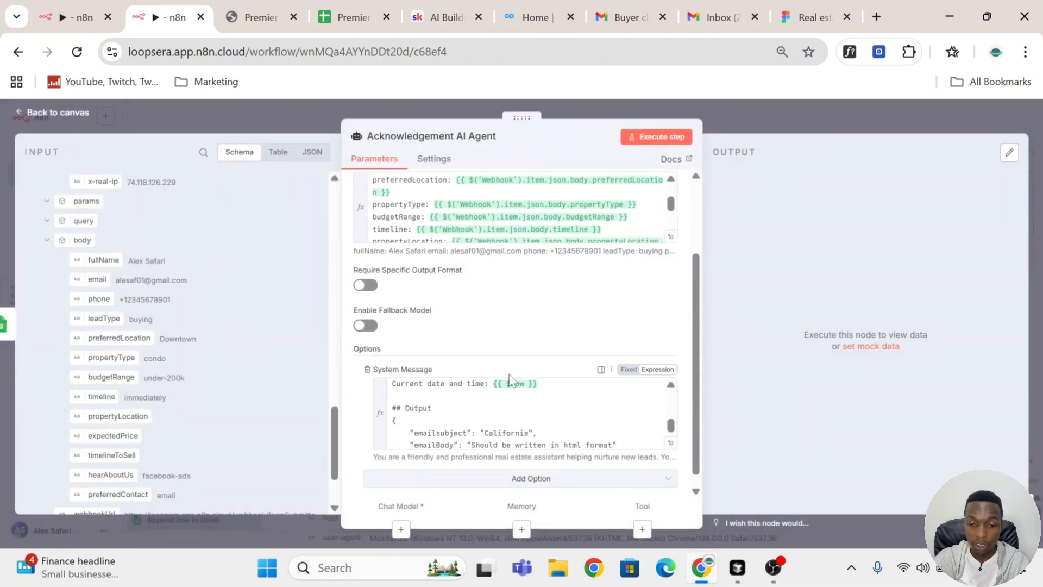
scroll(451, 307, "up", 3)
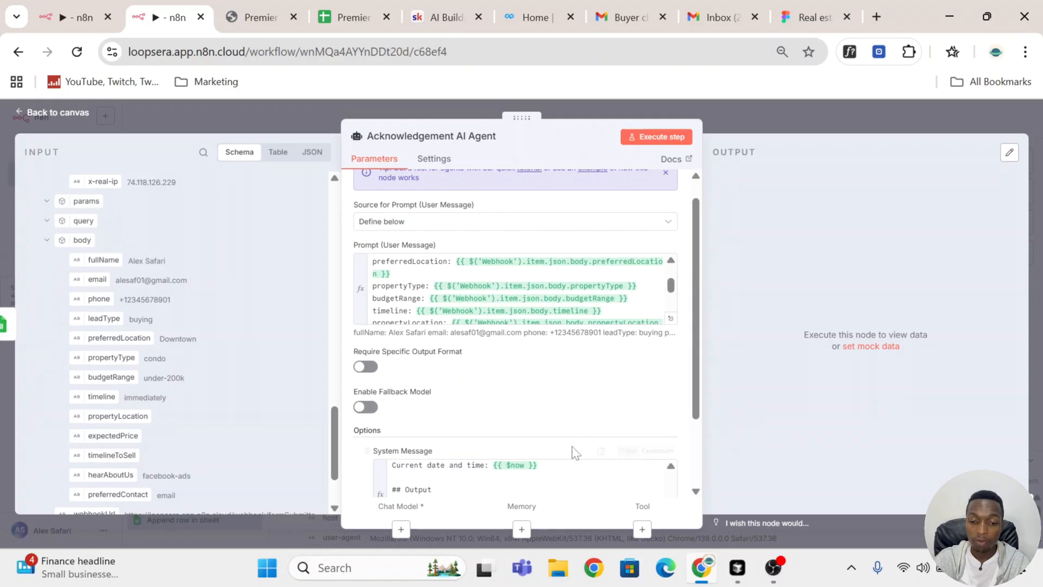
Step: Require a specific output format for the Acknowledgement AI Agent, attach a Structured Output Parser and check its JSON example
scroll(575, 452, "down", 3)
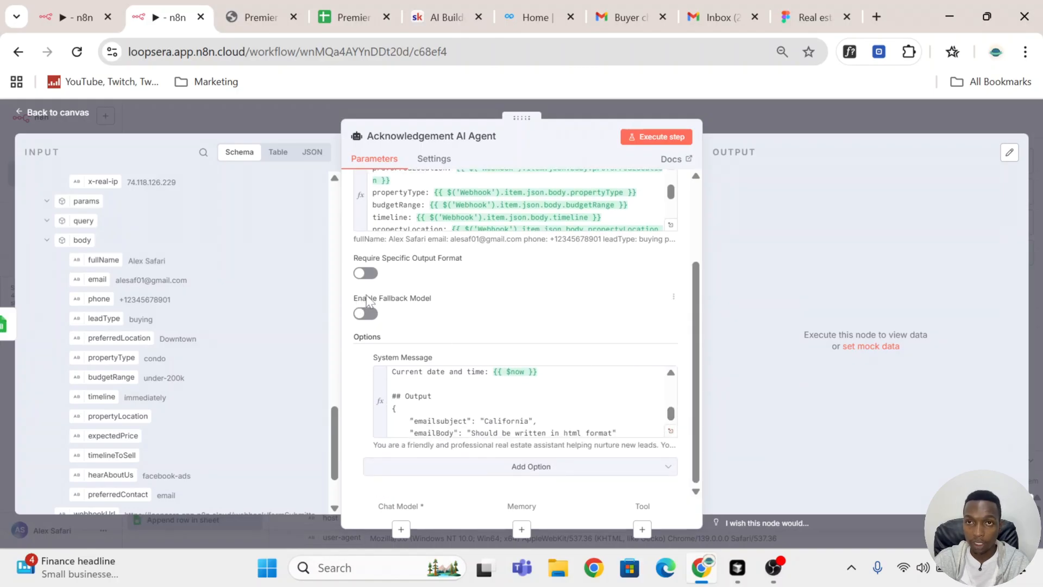
left_click(374, 274)
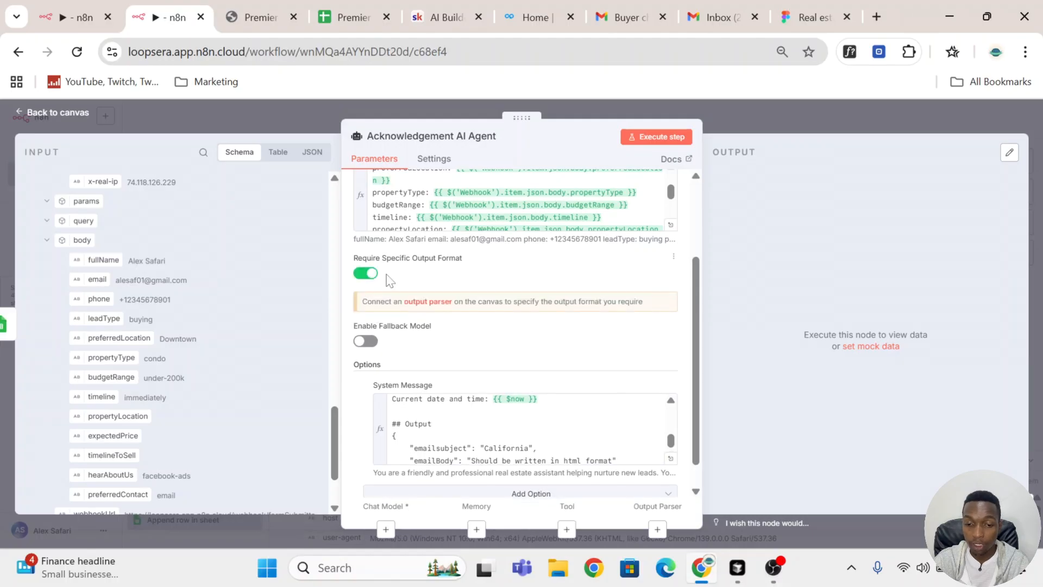
left_click(437, 304)
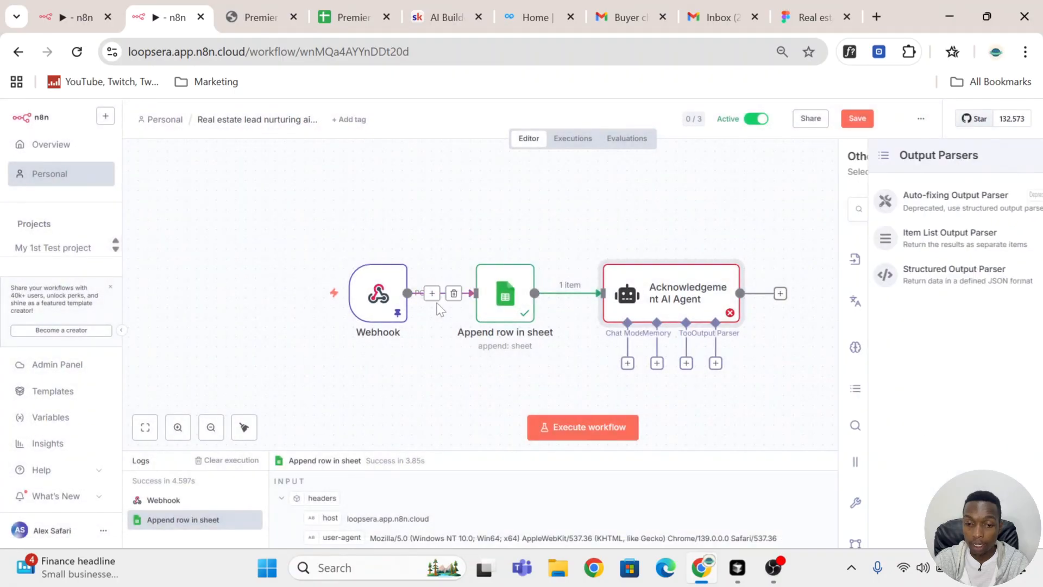
left_click(885, 284)
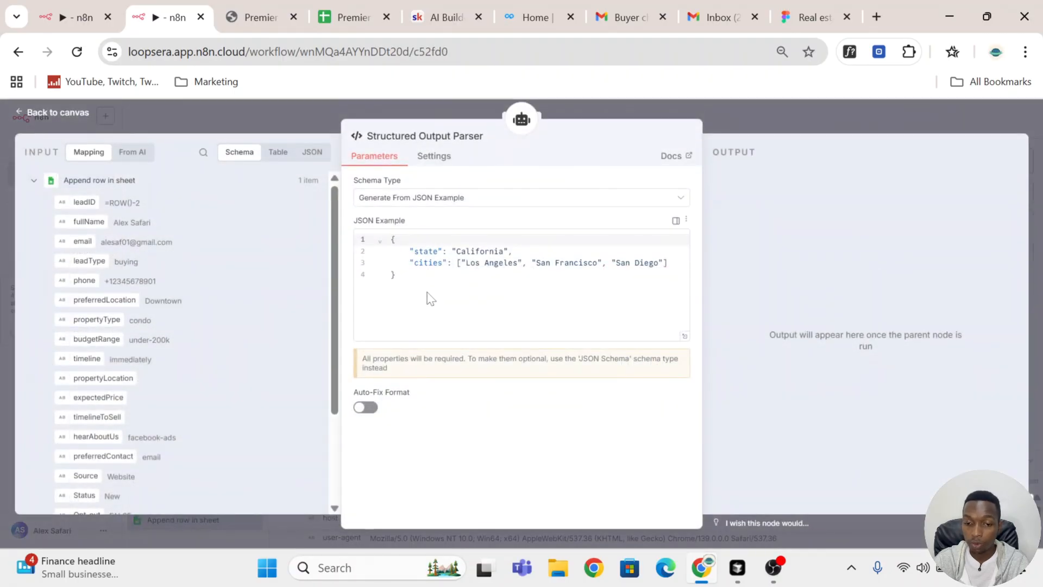
left_click(428, 293)
left_click_drag(402, 300, 381, 239)
left_click(816, 109)
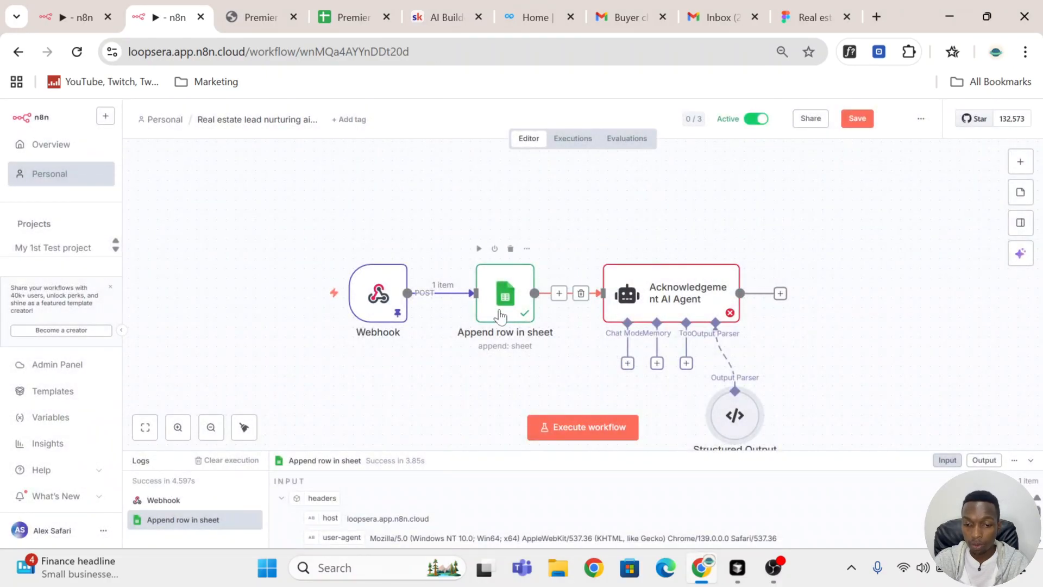
Step: Replace the Structured Output Parser's JSON example with the emailsubject and emailBody object copied from the system message's Output section, and save the workflow
double_click(652, 312)
scroll(517, 326, "down", 5)
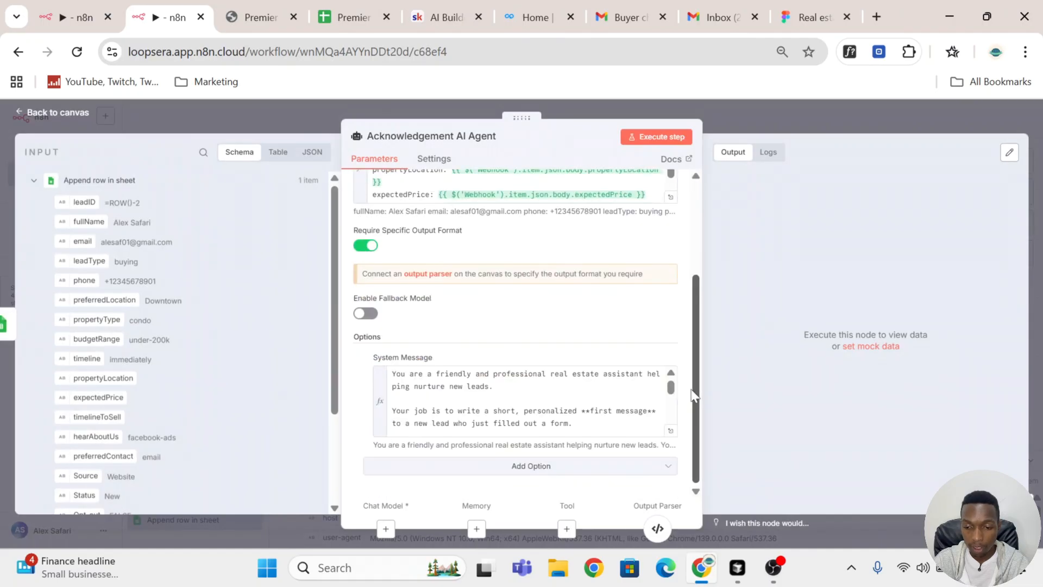
left_click(671, 432)
left_click_drag(269, 430, 248, 401)
key("ctrl+c")
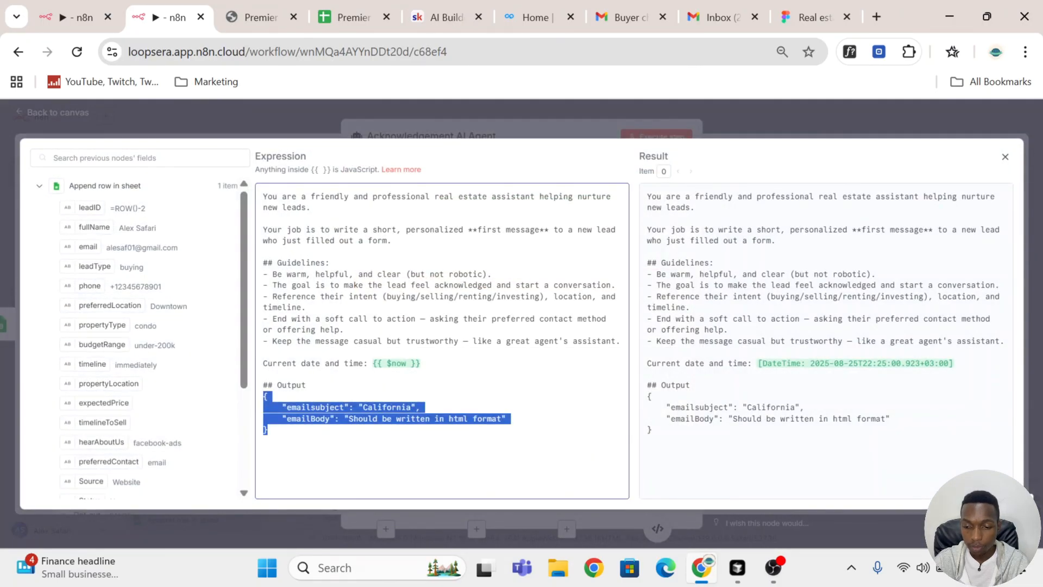
left_click(761, 131)
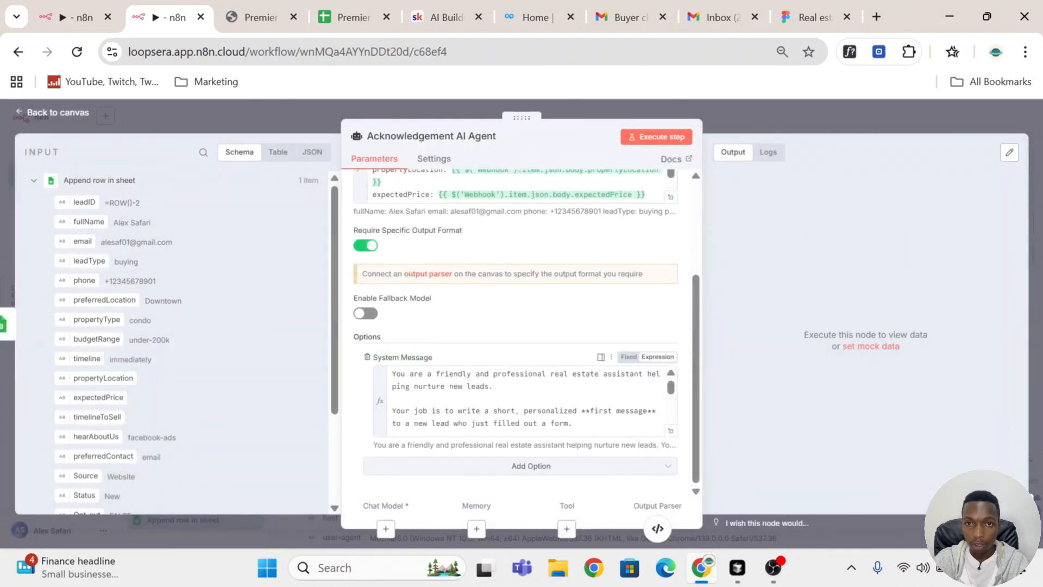
left_click(658, 528)
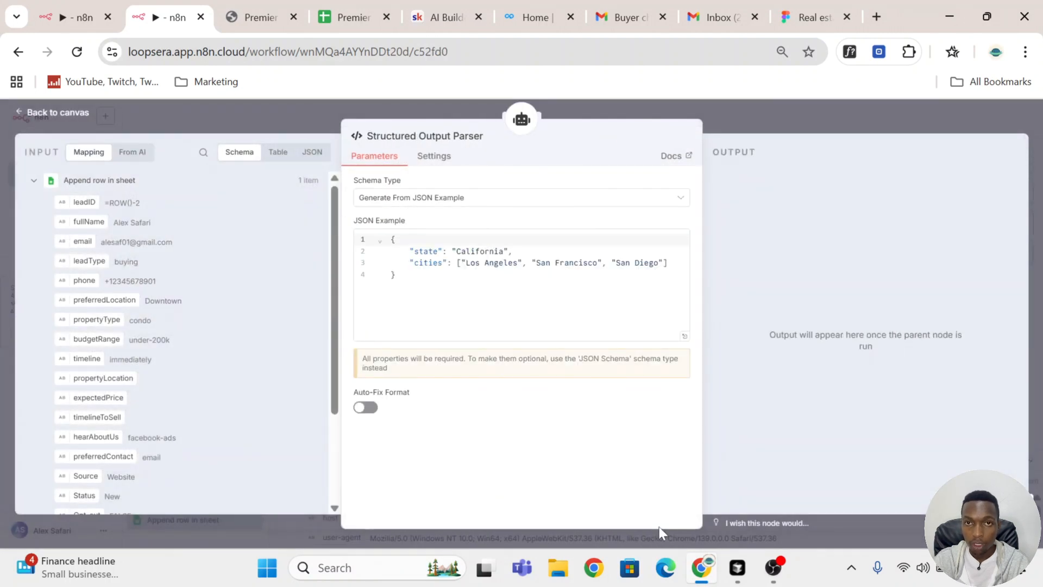
left_click(477, 300)
key("ctrl+a")
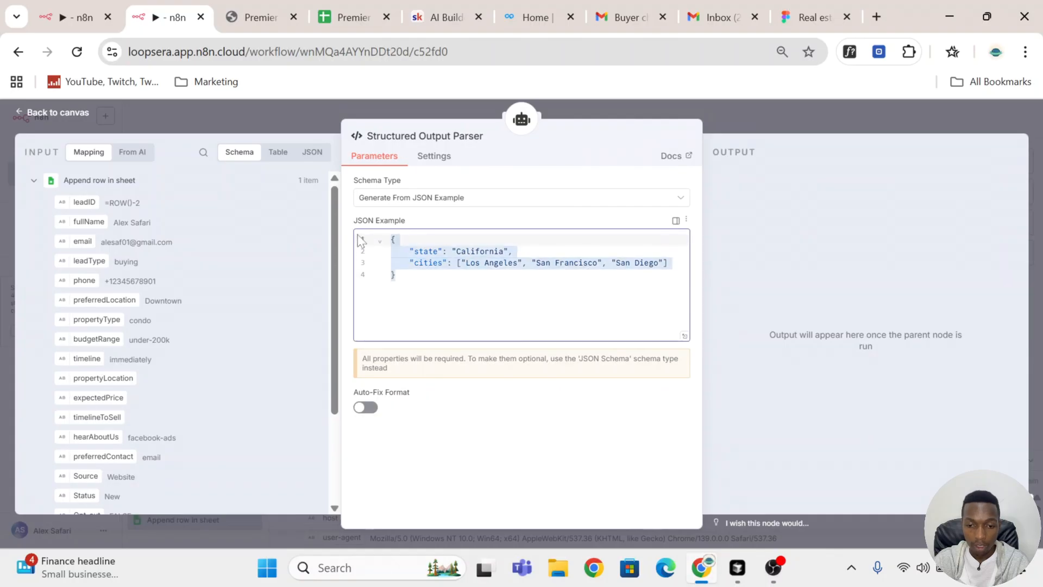
key("ctrl+v")
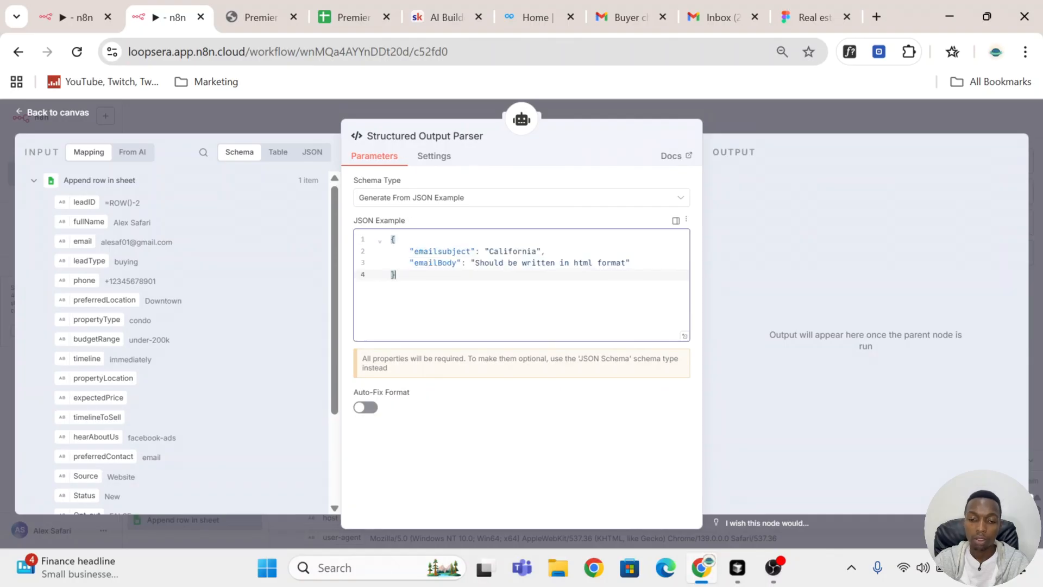
left_click(809, 106)
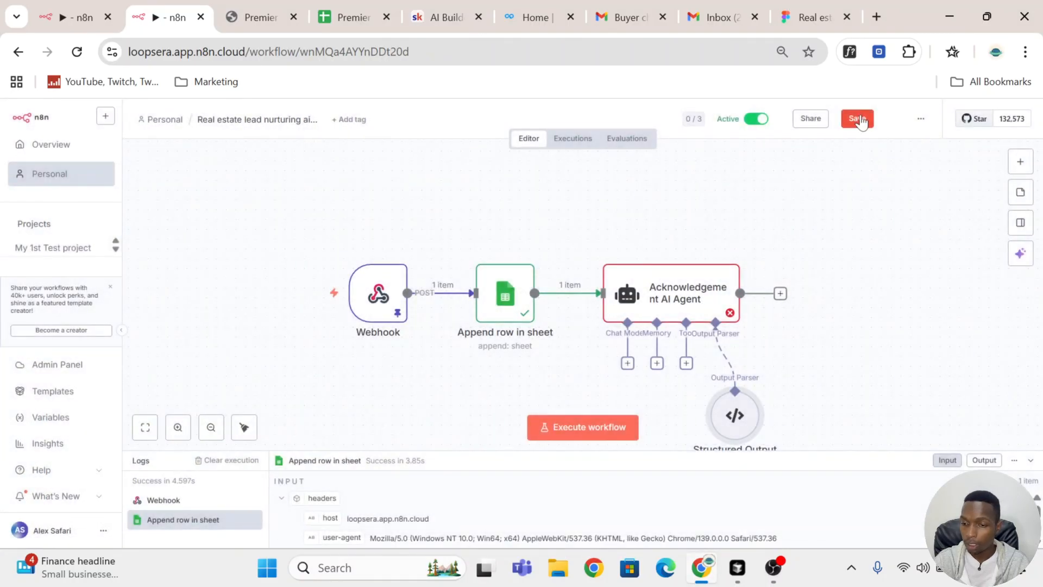
left_click(860, 118)
Step: Add an OpenRouter Chat Model as the Acknowledgement AI Agent's chat model
scroll(813, 256, "down", 1)
scroll(814, 260, "down", 1)
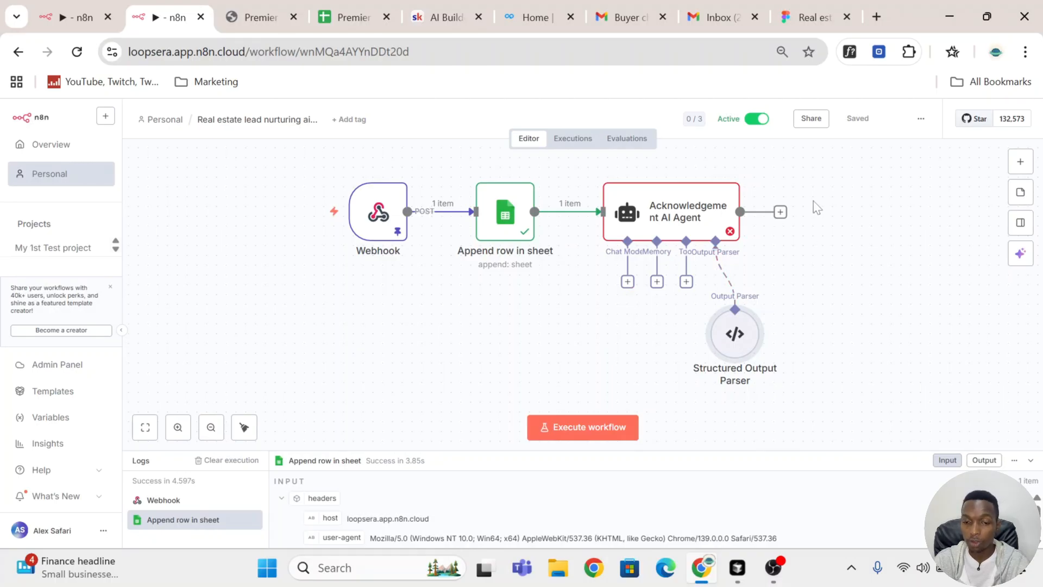
left_click(628, 282)
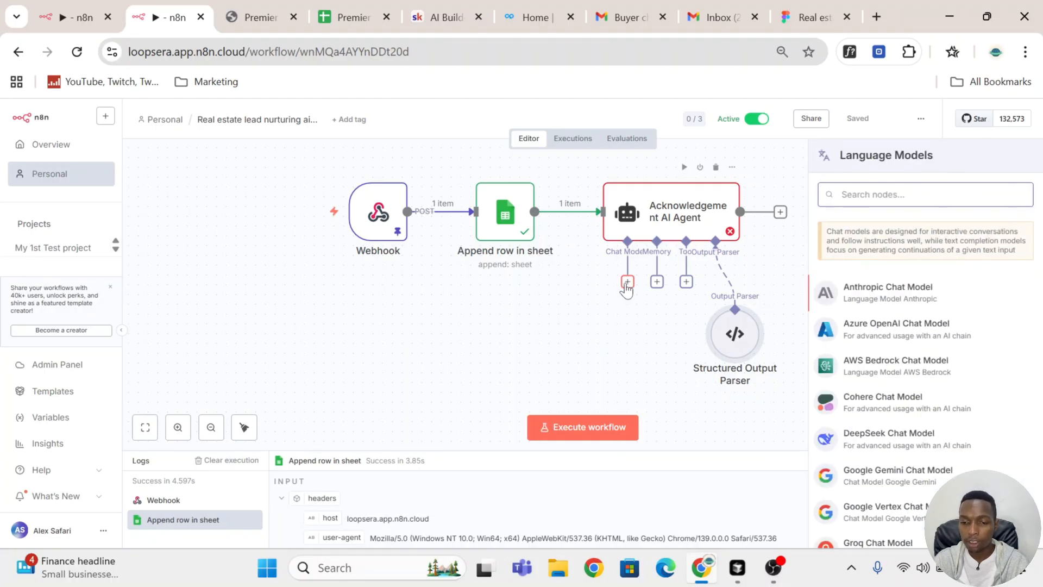
type("open")
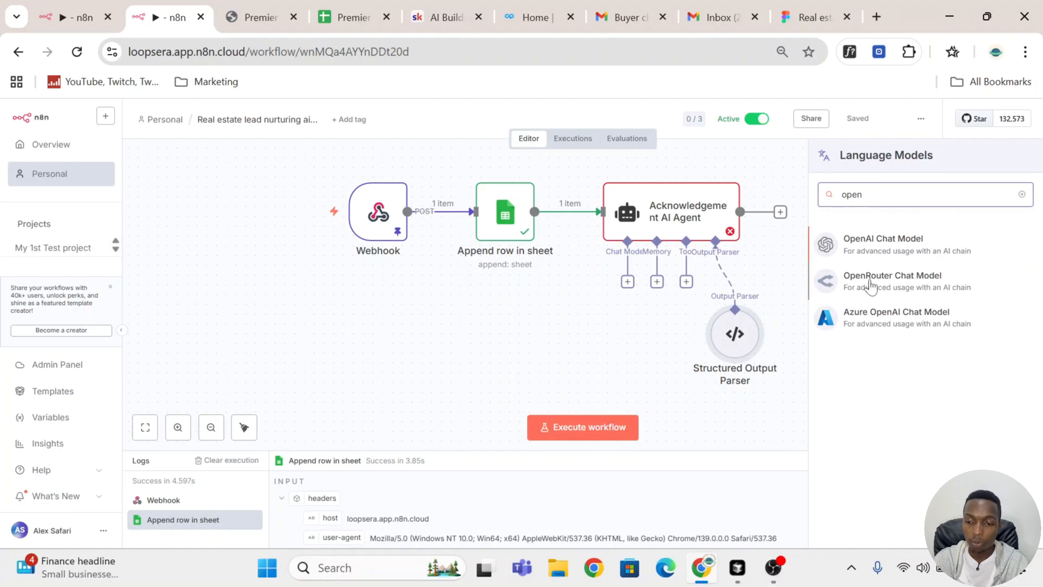
left_click(872, 282)
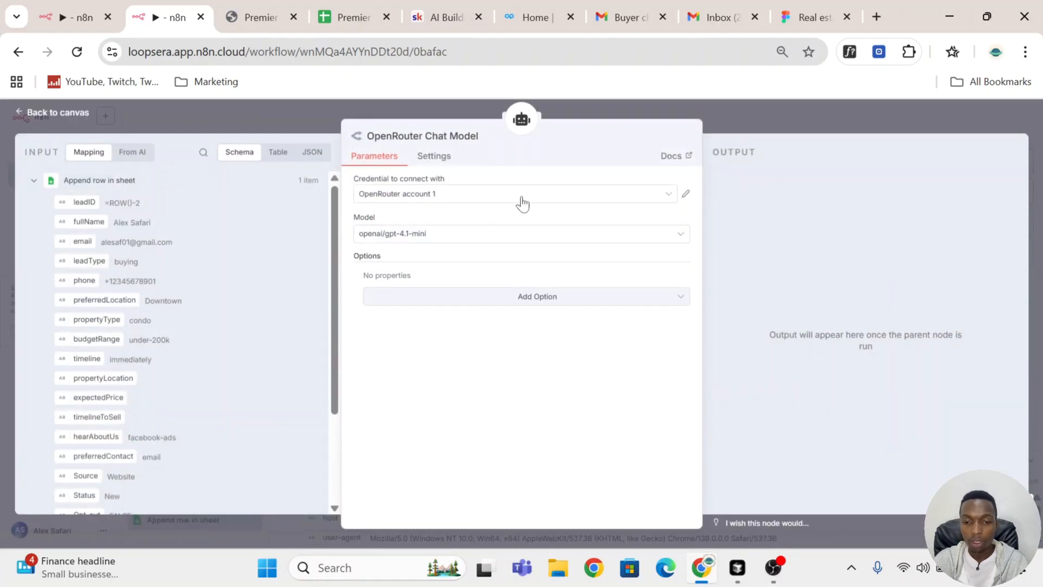
Step: Open the OpenRouter website, openrouter.ai, in a new browser tab
left_click(881, 16)
type("open")
key("Return")
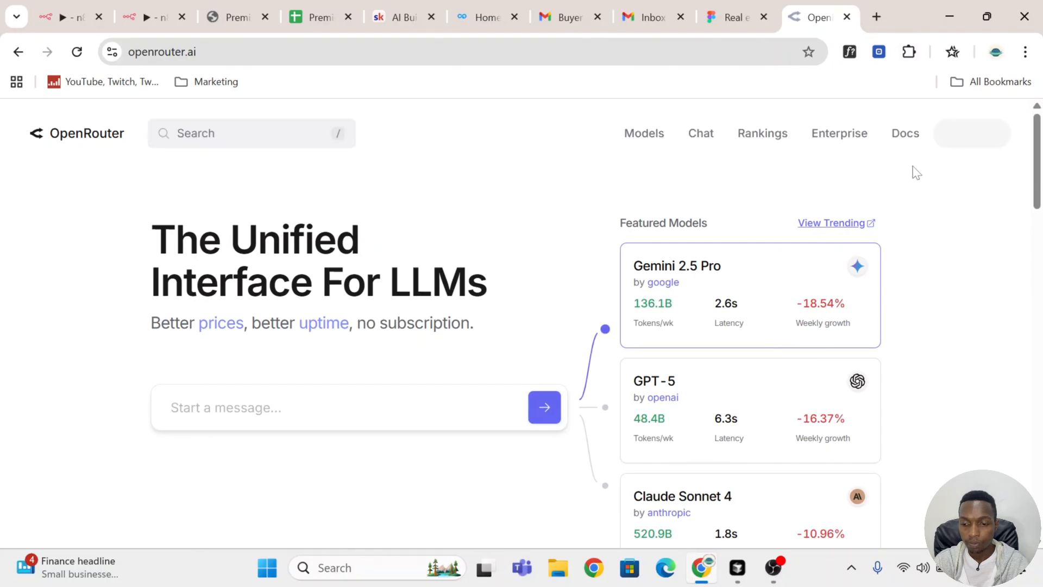
Step: Go to the OpenRouter account's Credits settings and look over the credit purchase options and recent transactions
left_click(997, 144)
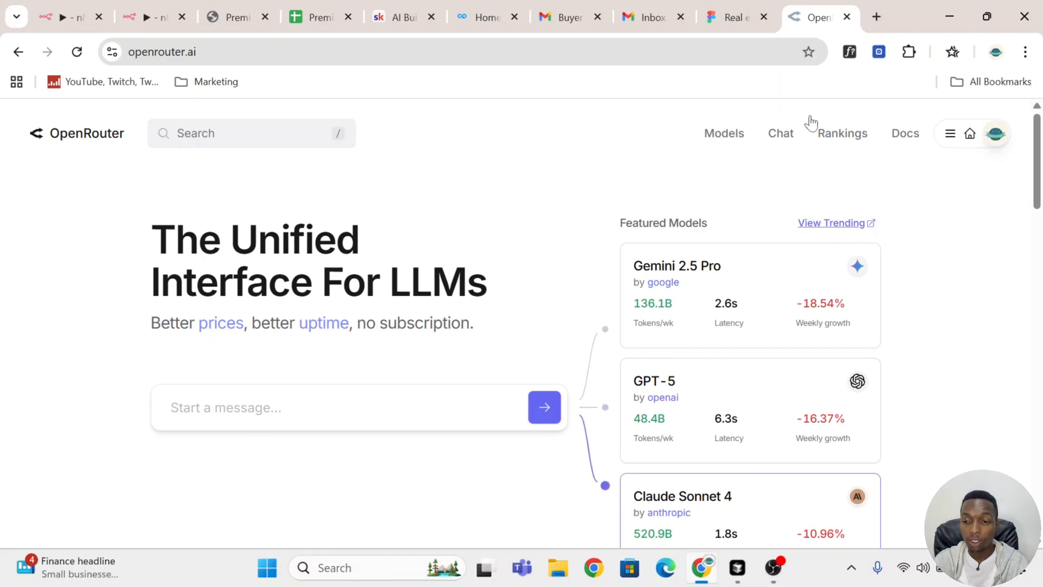
left_click(996, 134)
left_click(994, 139)
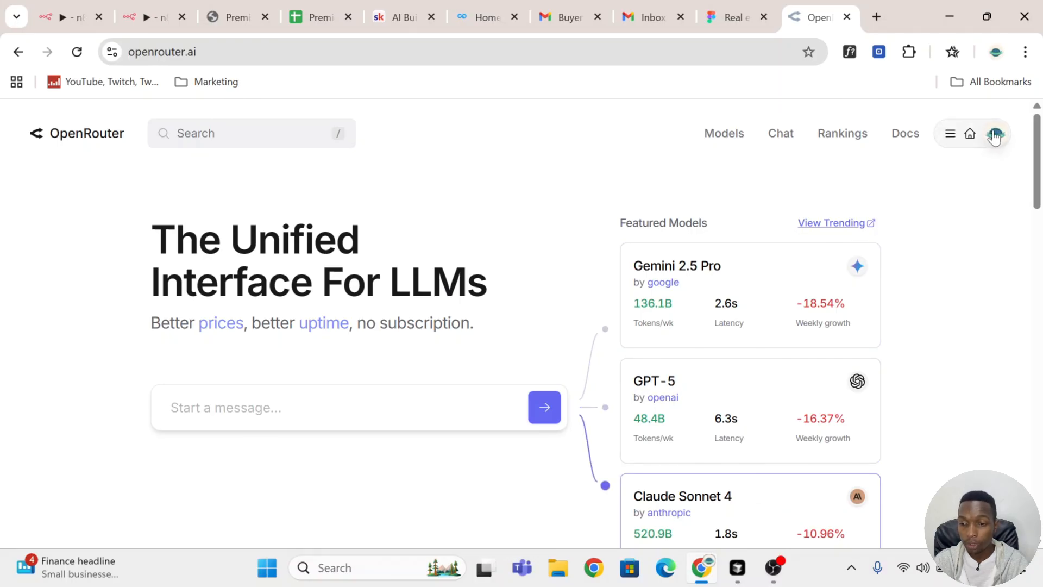
left_click(998, 139)
left_click(996, 141)
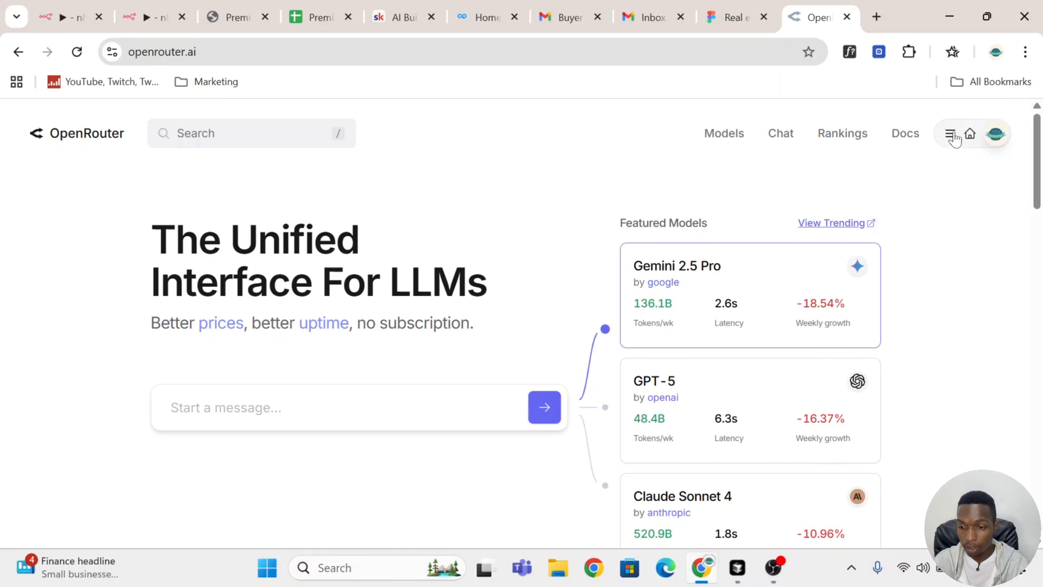
mouse_move(955, 138)
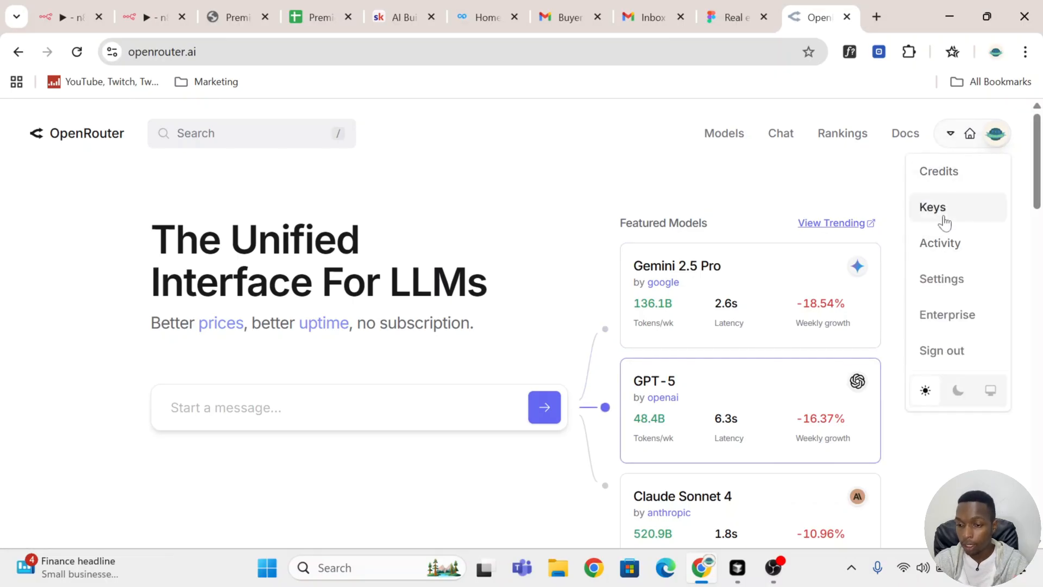
left_click(949, 180)
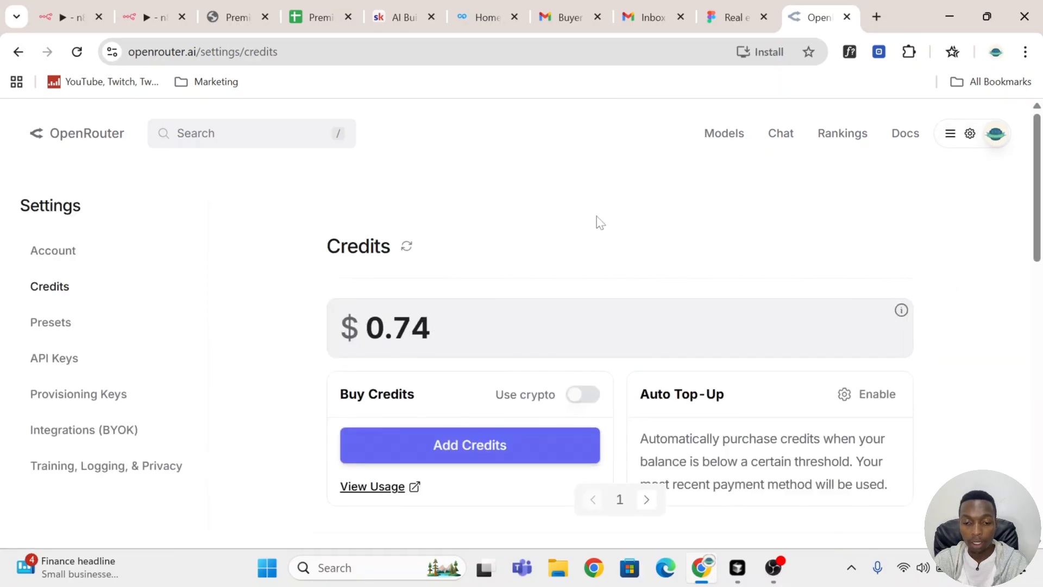
scroll(598, 221, "down", 5)
scroll(598, 223, "up", 2)
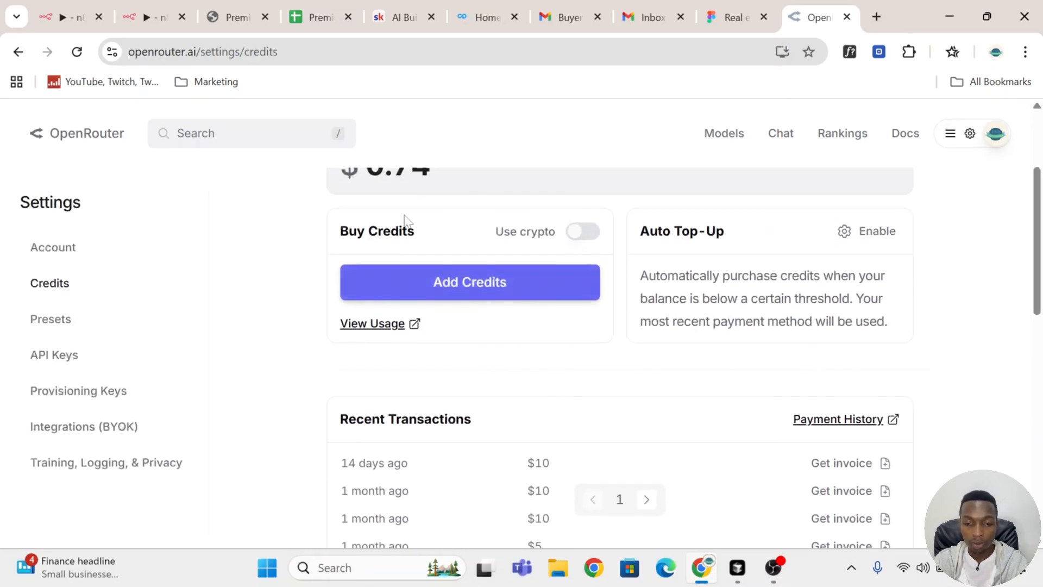
Step: Go to the OpenRouter account's API keys page
scroll(560, 224, "up", 2)
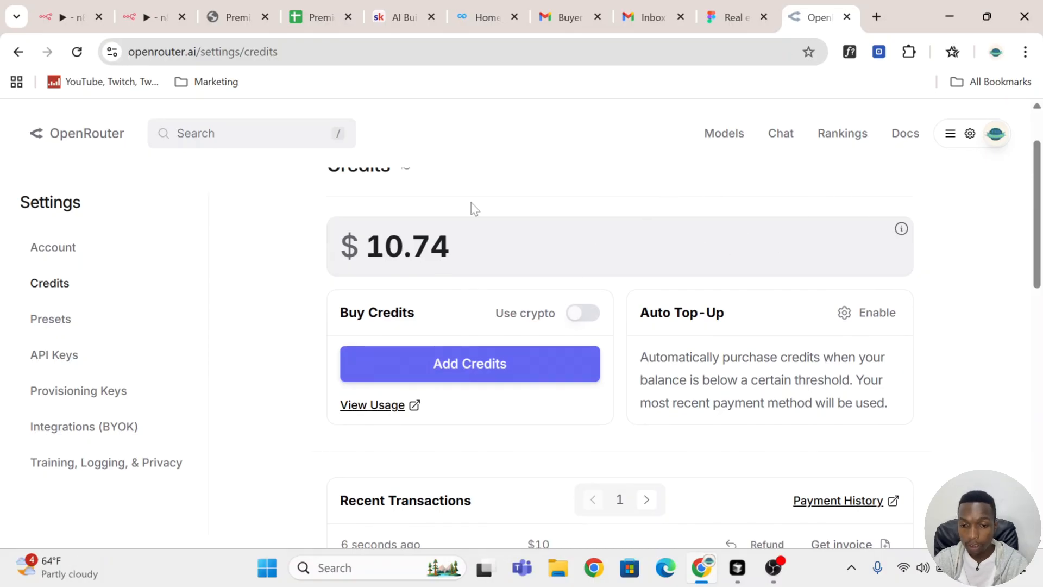
left_click(997, 139)
mouse_move(995, 140)
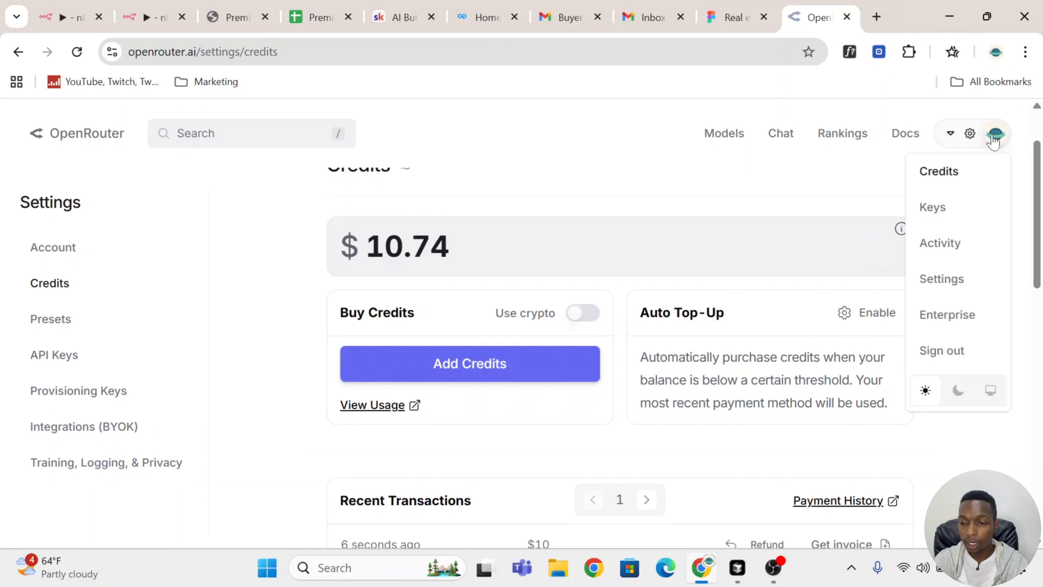
left_click(958, 220)
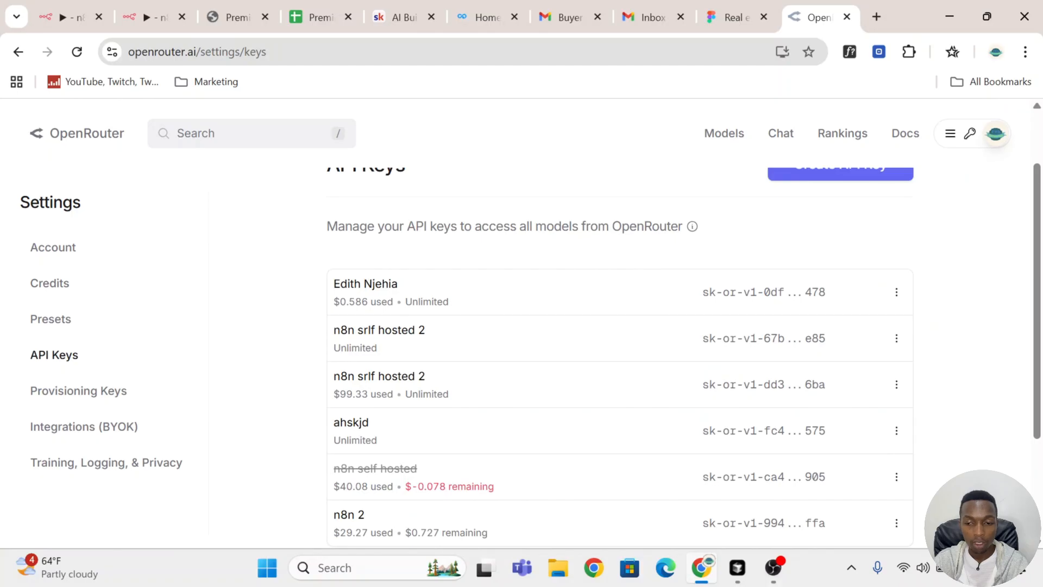
Step: Create an OpenRouter API key named Test5, leaving the credit limit blank
scroll(620, 353, "up", 2)
left_click(888, 238)
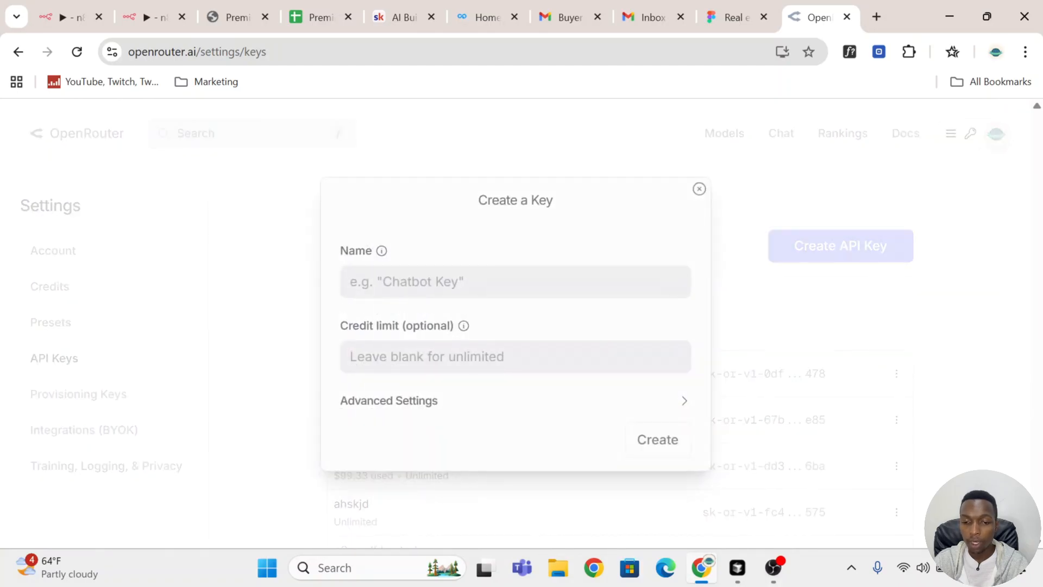
left_click(515, 357)
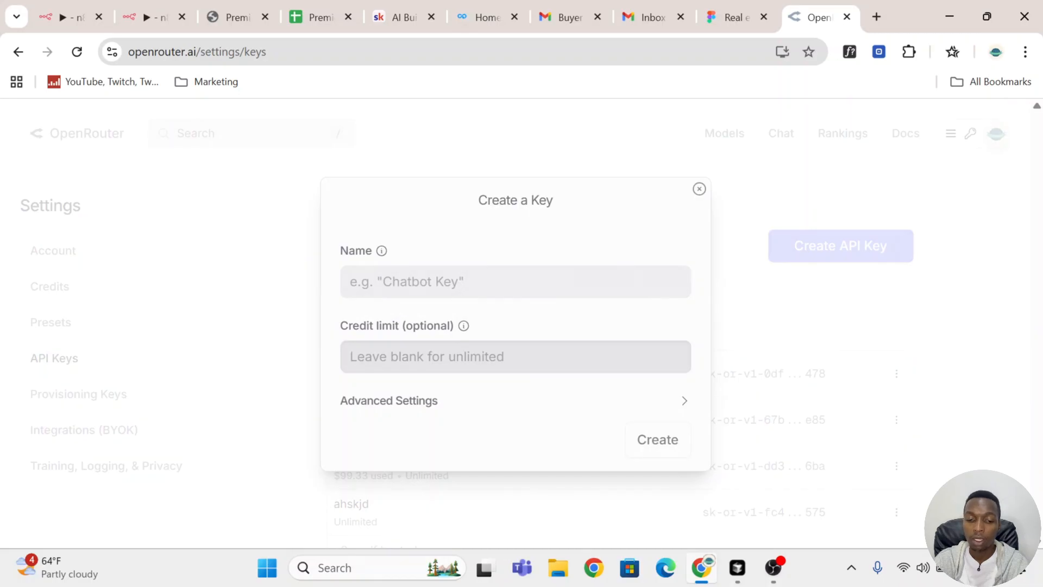
key("Return")
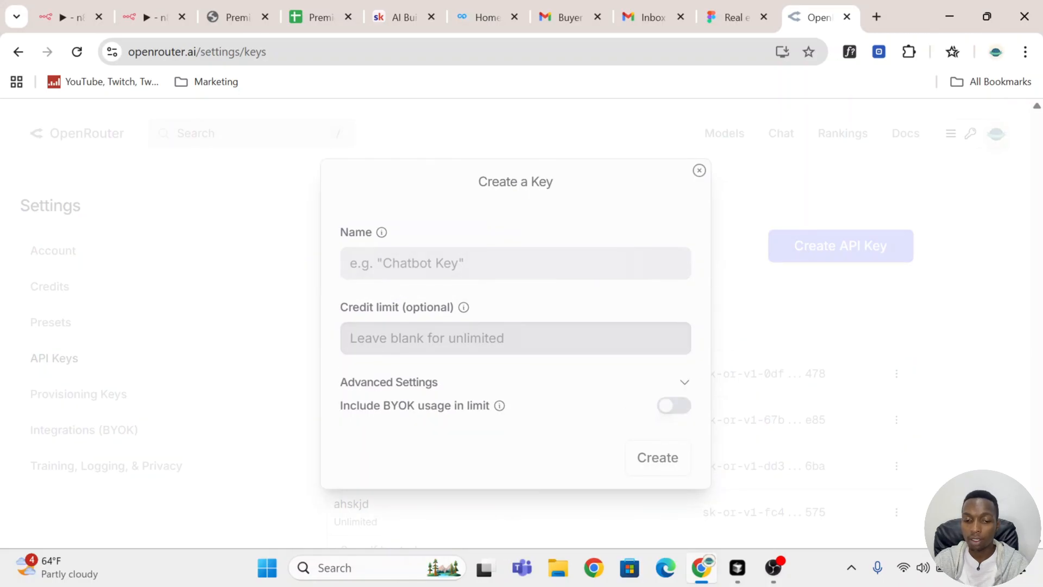
left_click_drag(490, 311, 305, 312)
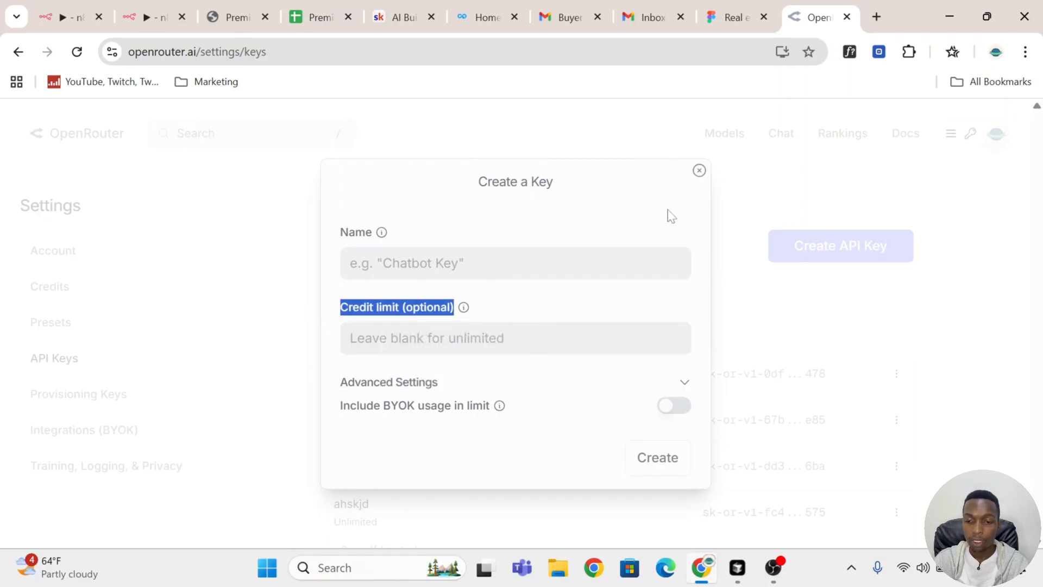
left_click(516, 263)
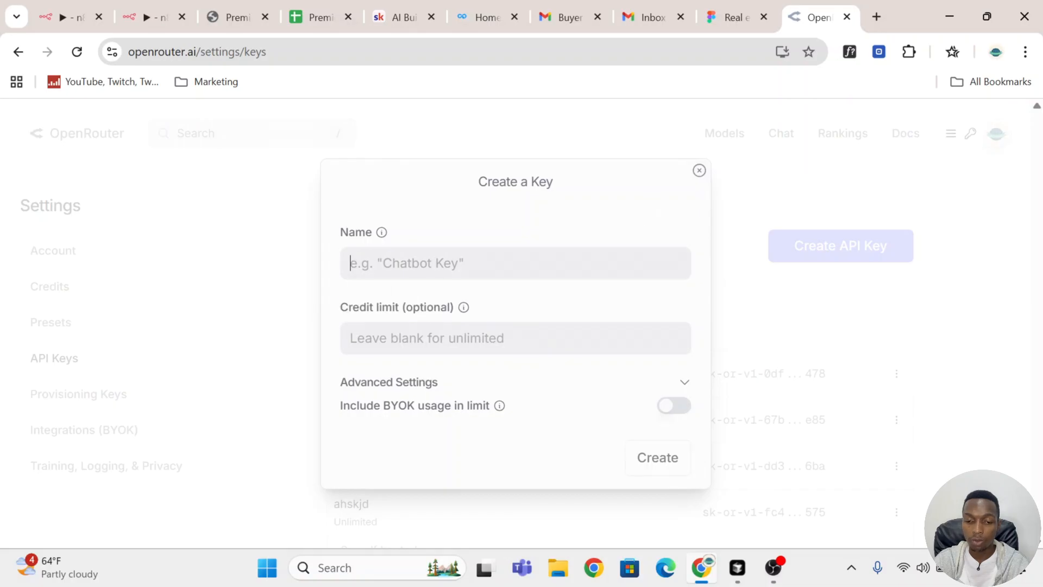
type("Test5")
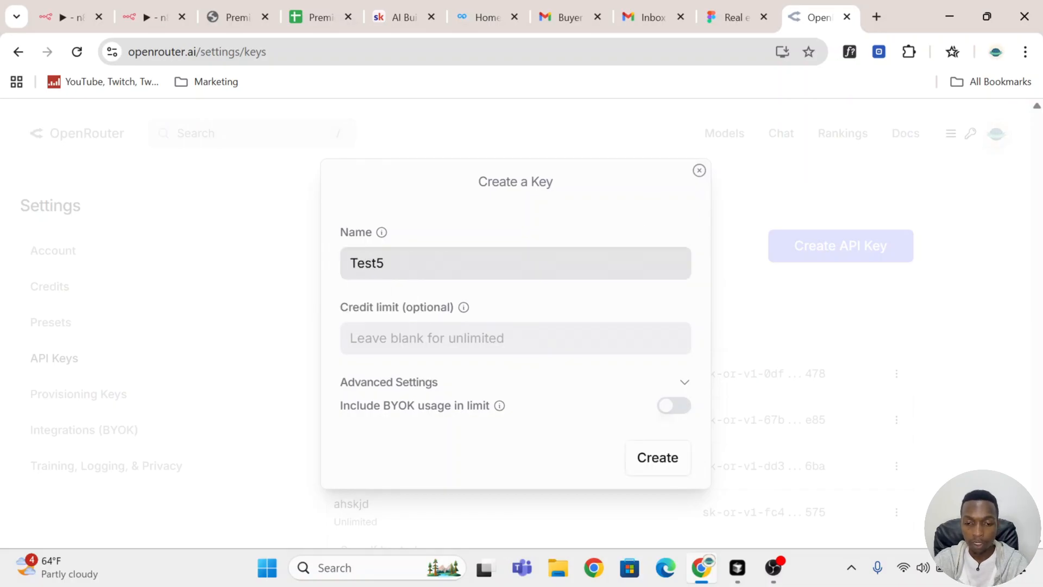
key("Tab")
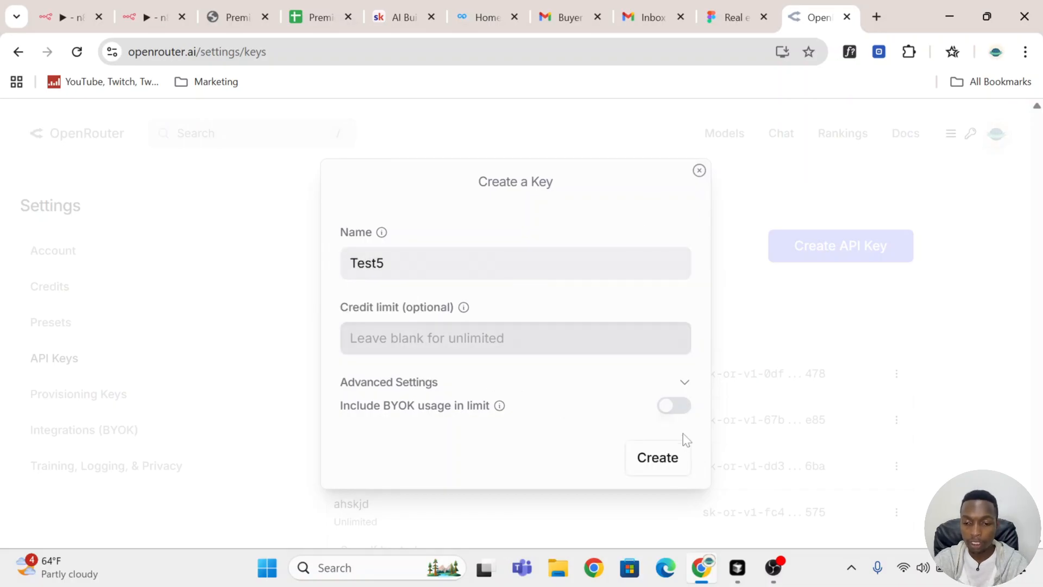
left_click(675, 467)
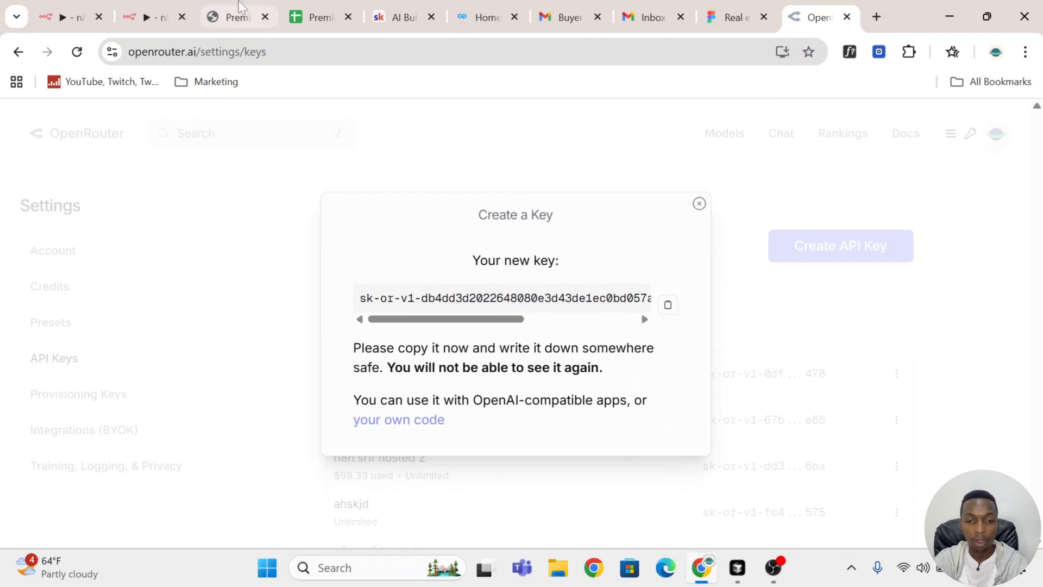
Step: Switch to n8n, paste the API key into a new OpenRouter credential for the chat model, and discard the credential without saving
left_click(155, 16)
left_click(667, 195)
left_click(447, 260)
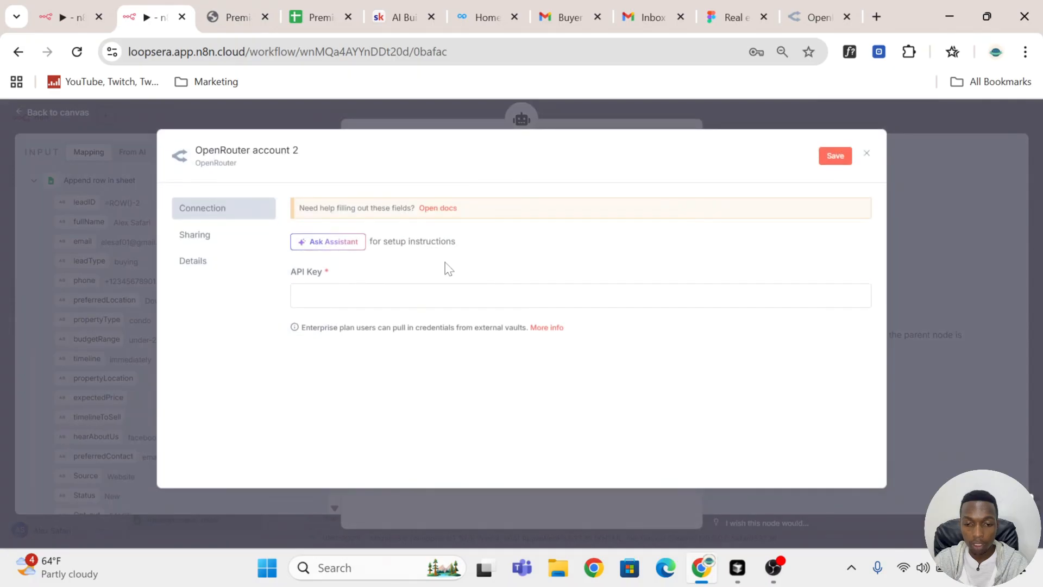
key("ctrl+v")
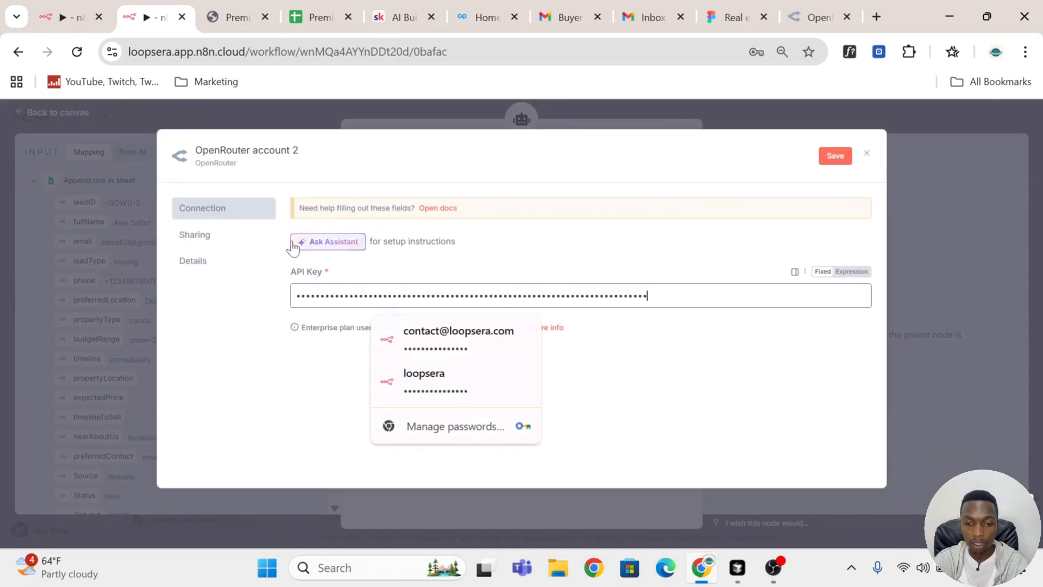
left_click(261, 158)
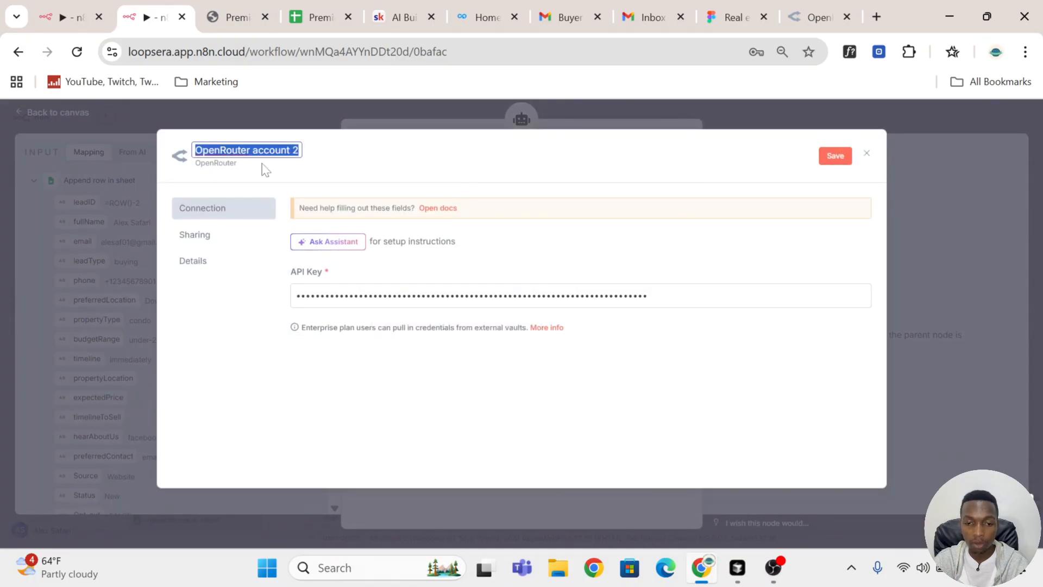
left_click(867, 154)
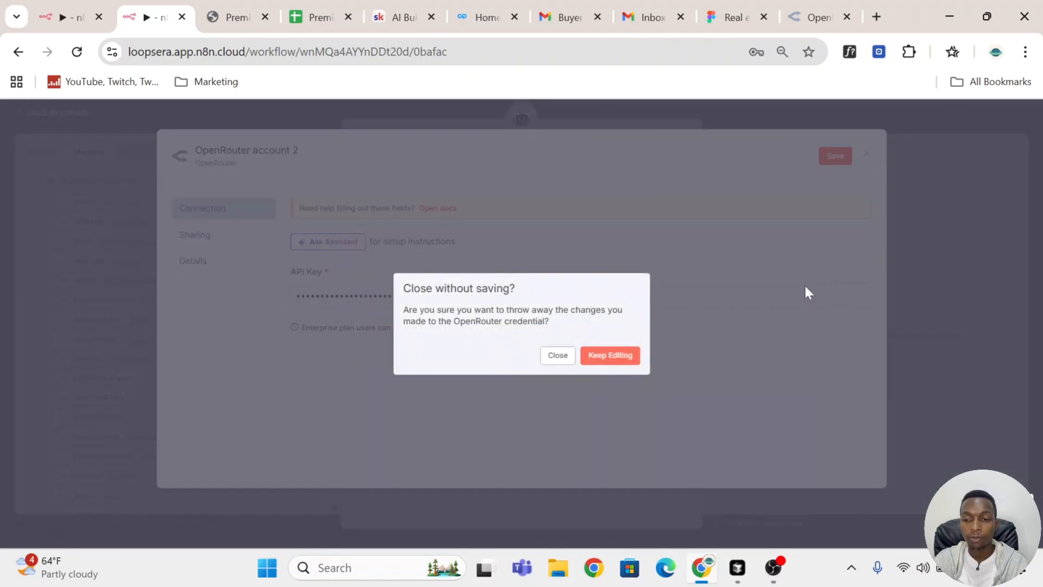
left_click(572, 356)
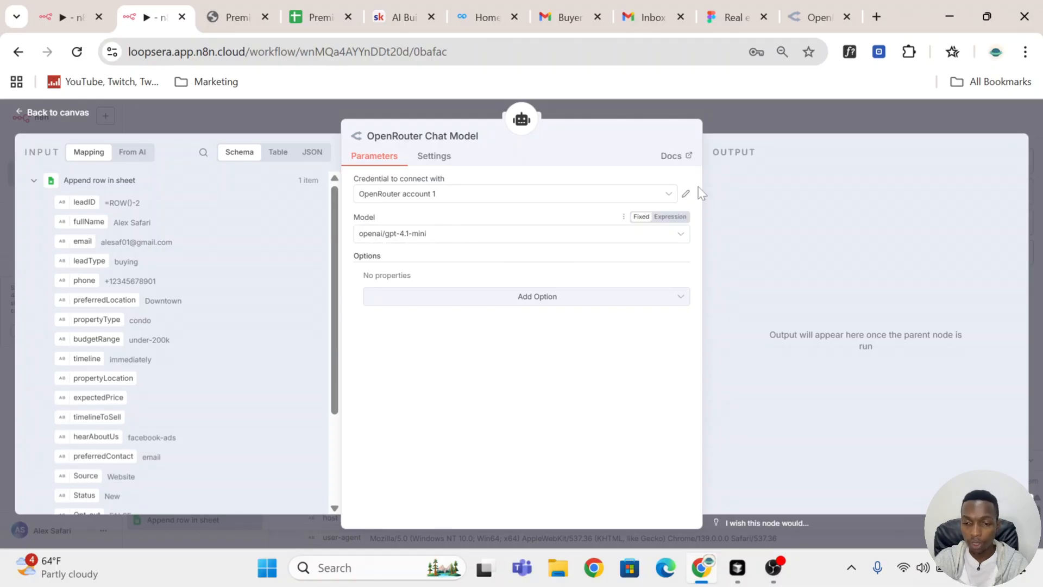
Step: Execute the Acknowledgement AI Agent node on its own and look over the email subject and body in its output
left_click(763, 132)
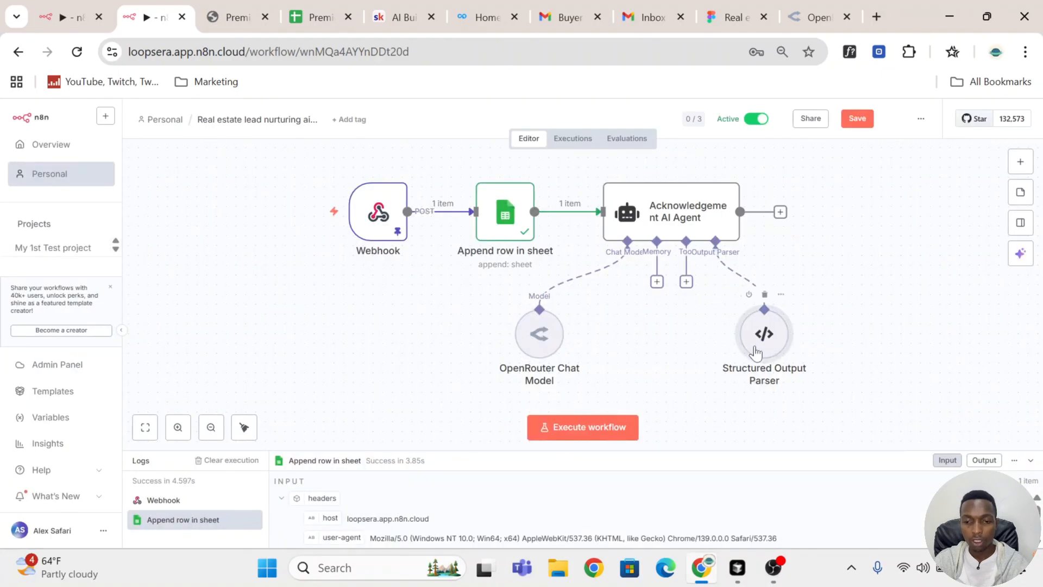
scroll(677, 271, "up", 2)
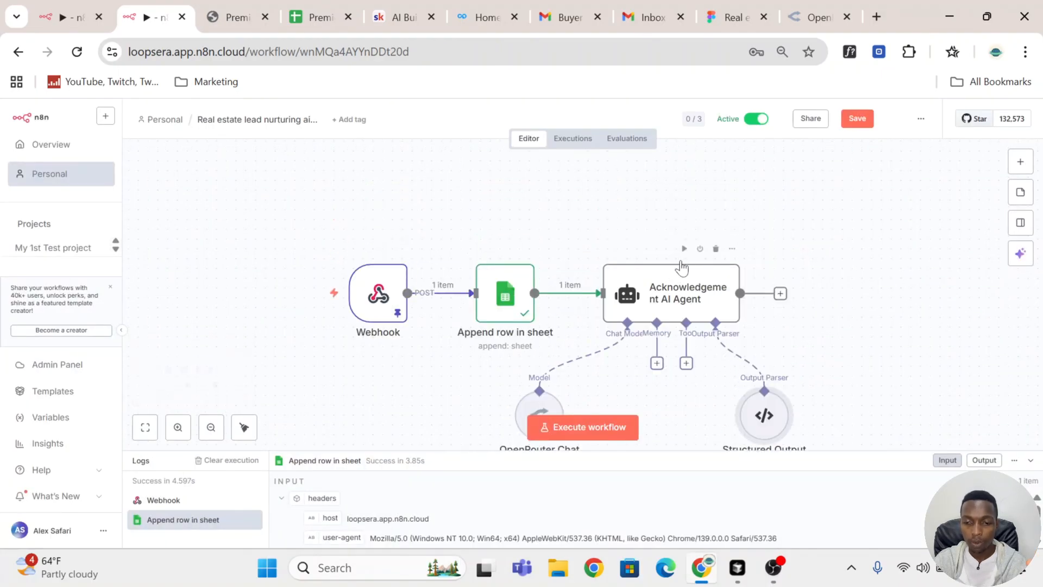
scroll(686, 253, "down", 1)
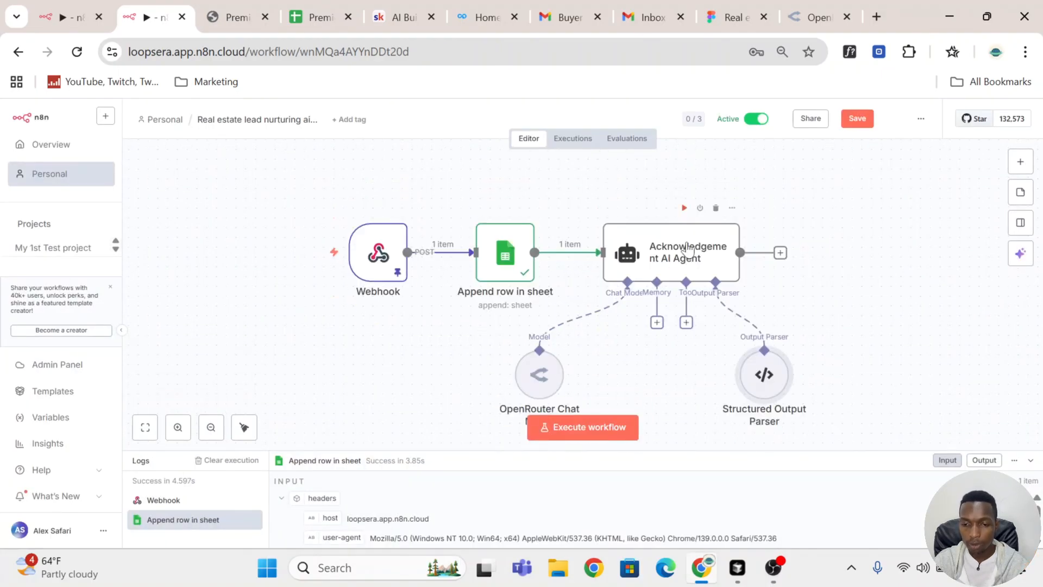
left_click(684, 208)
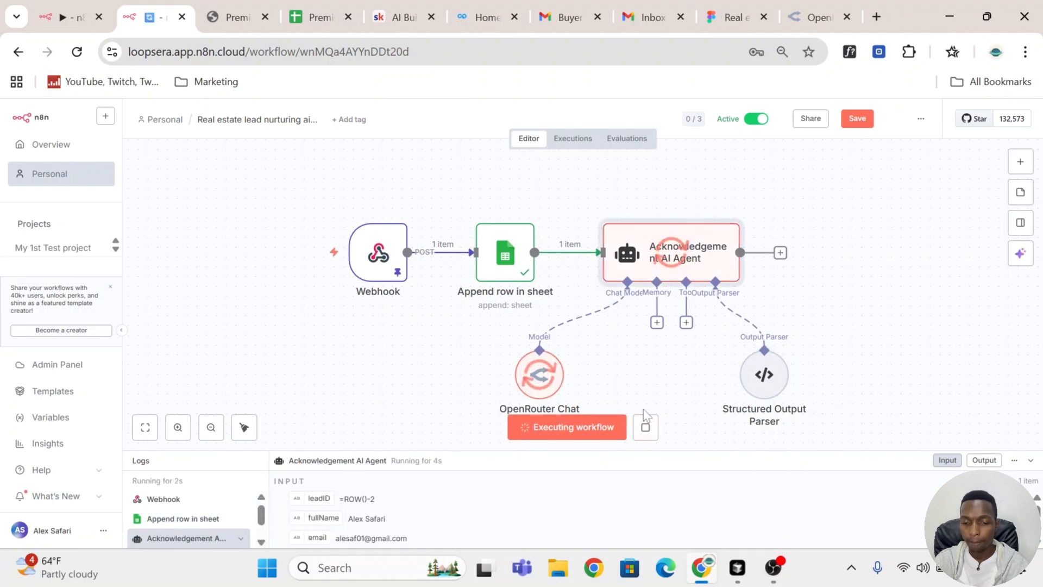
double_click(683, 265)
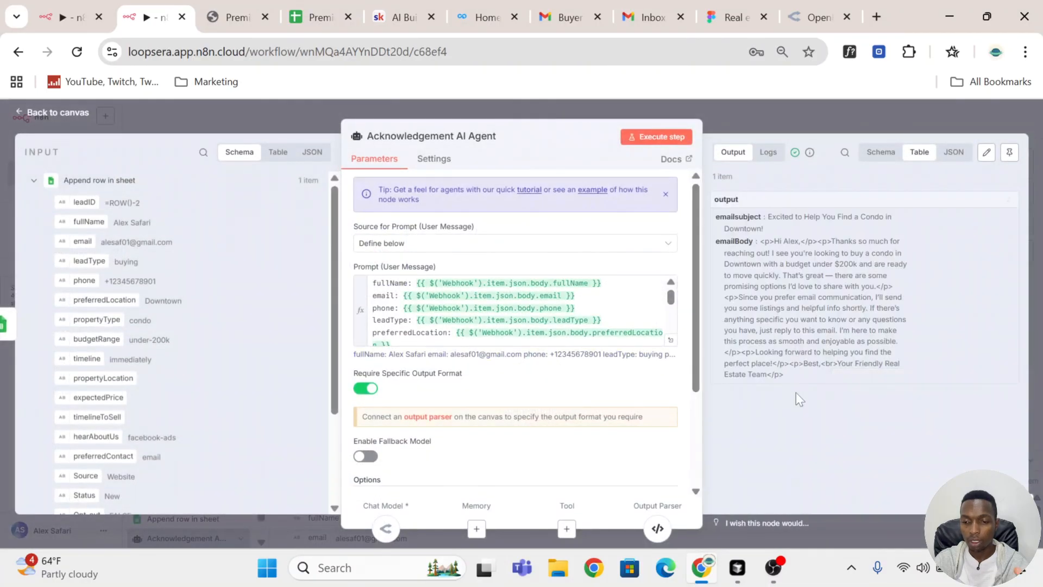
left_click_drag(777, 228, 776, 275)
left_click(776, 275)
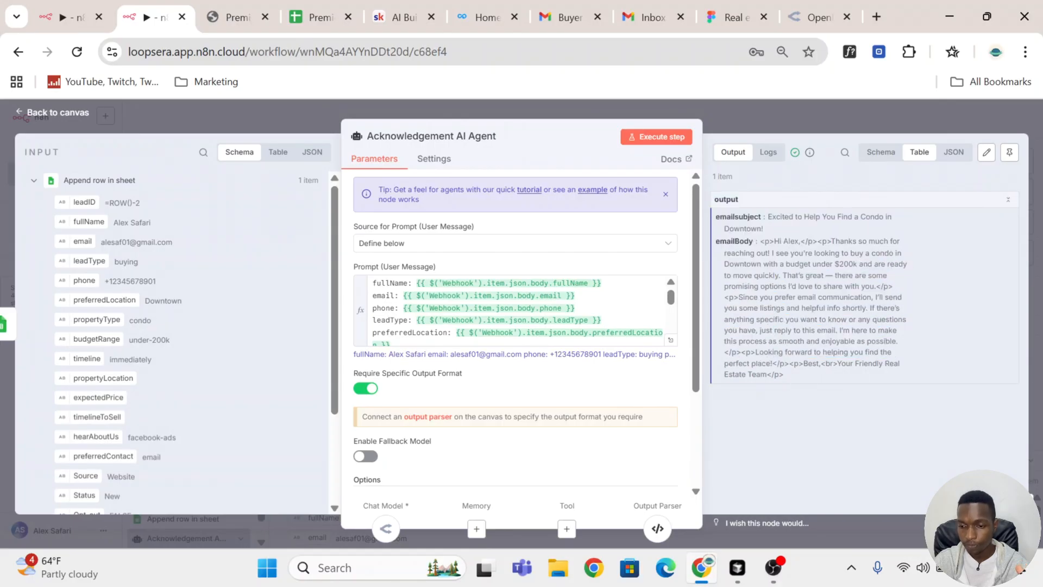
left_click(791, 120)
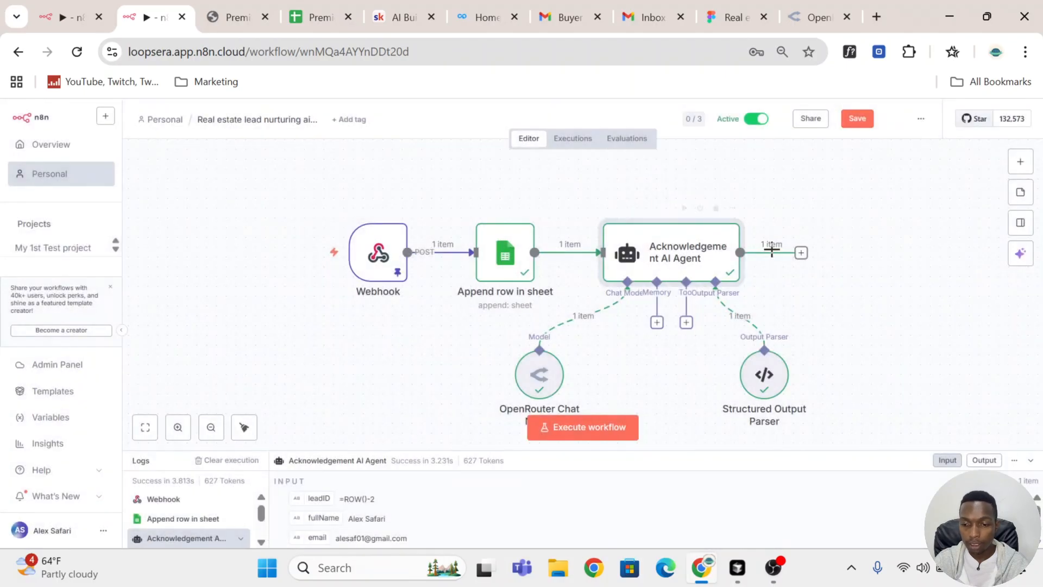
Step: Add a Gmail Send a message node after the Acknowledgement AI Agent and select the ecommojo Gmail account as its credential
left_click(801, 252)
type("gmail")
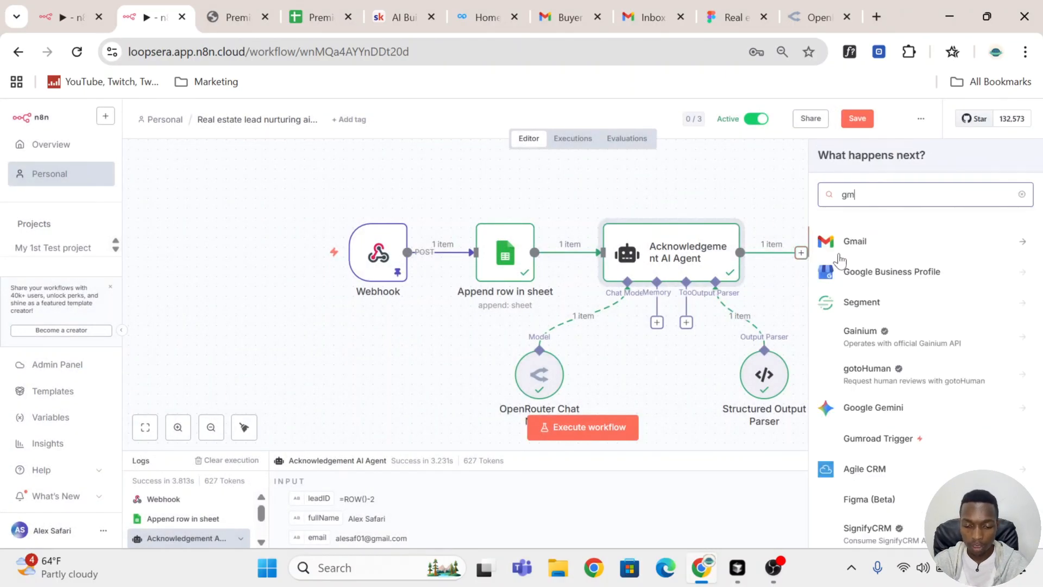
left_click(840, 260)
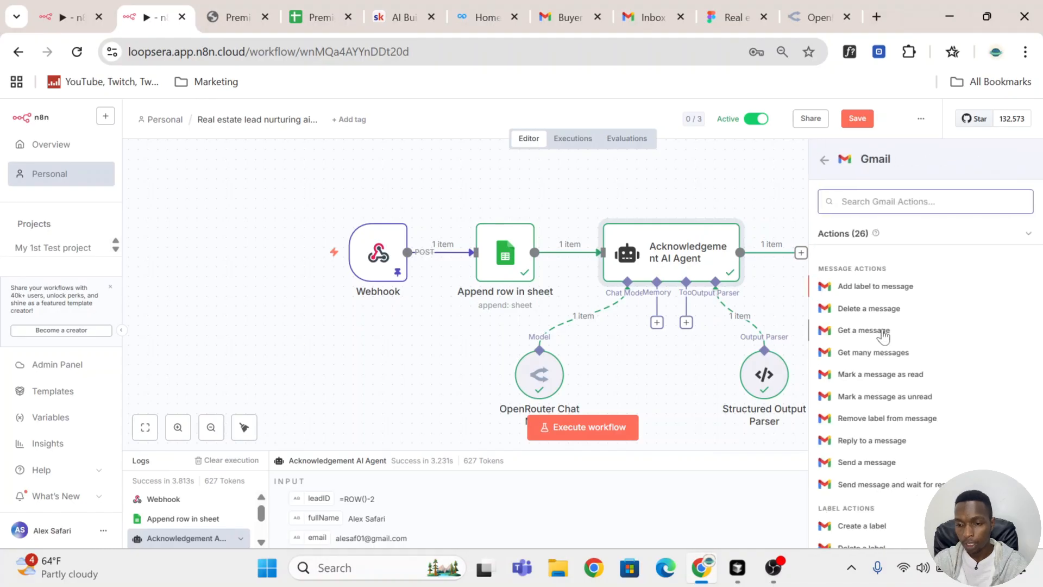
scroll(885, 347, "down", 3)
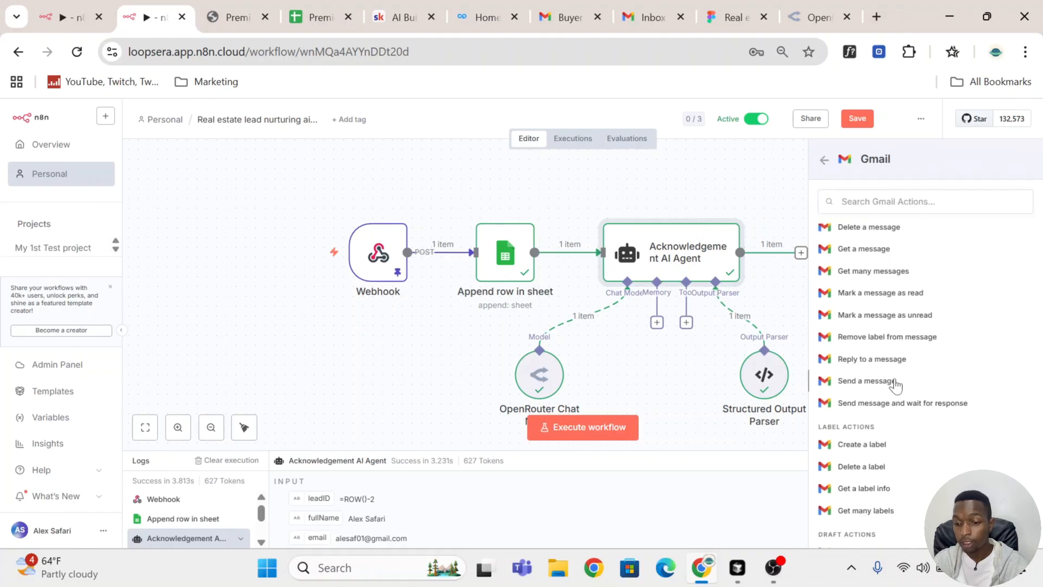
left_click(880, 381)
left_click(539, 197)
left_click(498, 234)
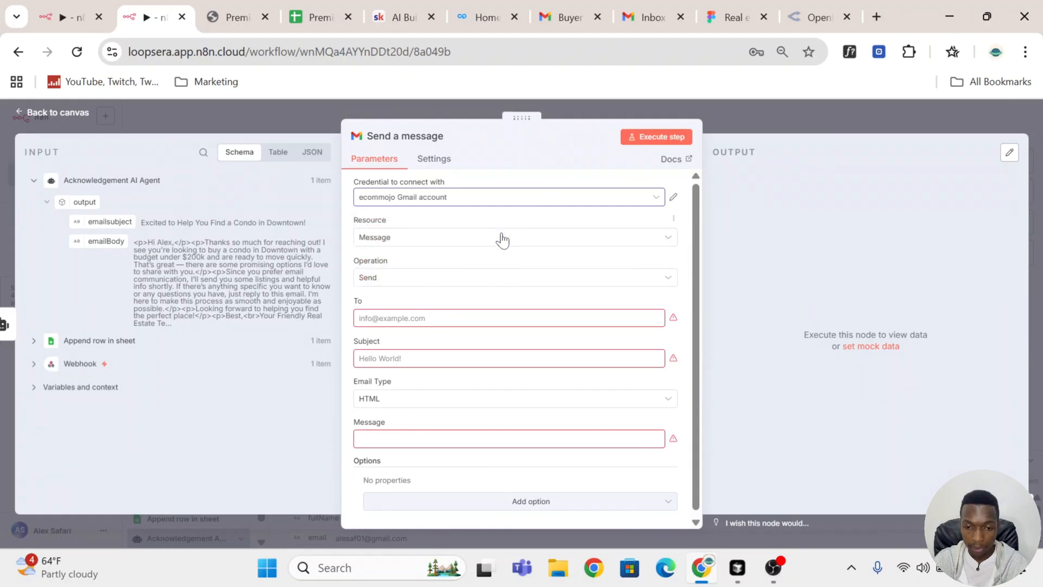
Step: Set the Gmail message's To field to the Webhook body's email value, {{ $('Webhook').item.json.body.email }}
scroll(503, 240, "down", 1)
left_click(474, 317)
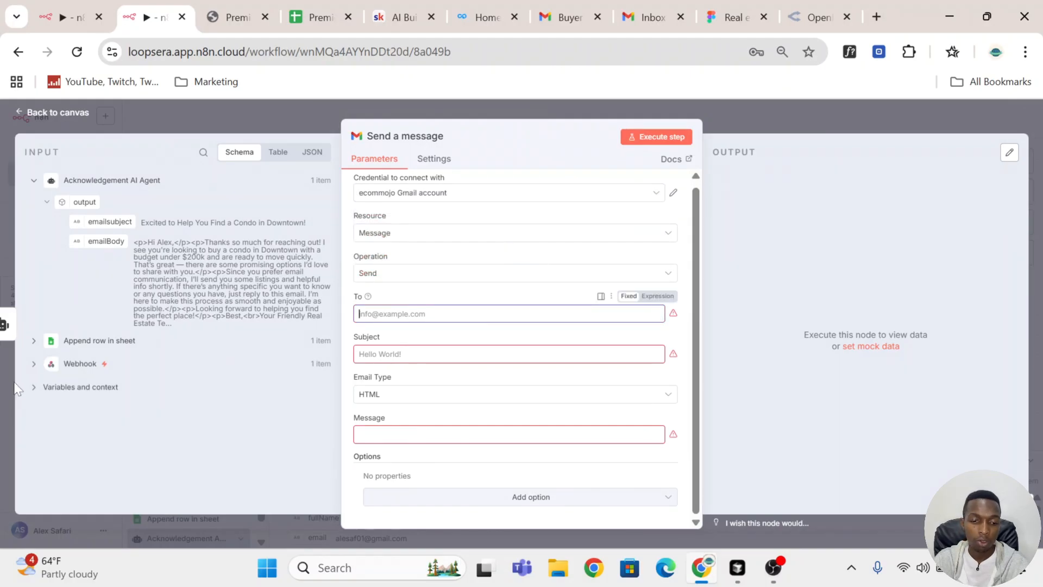
left_click(68, 374)
scroll(76, 372, "down", 12)
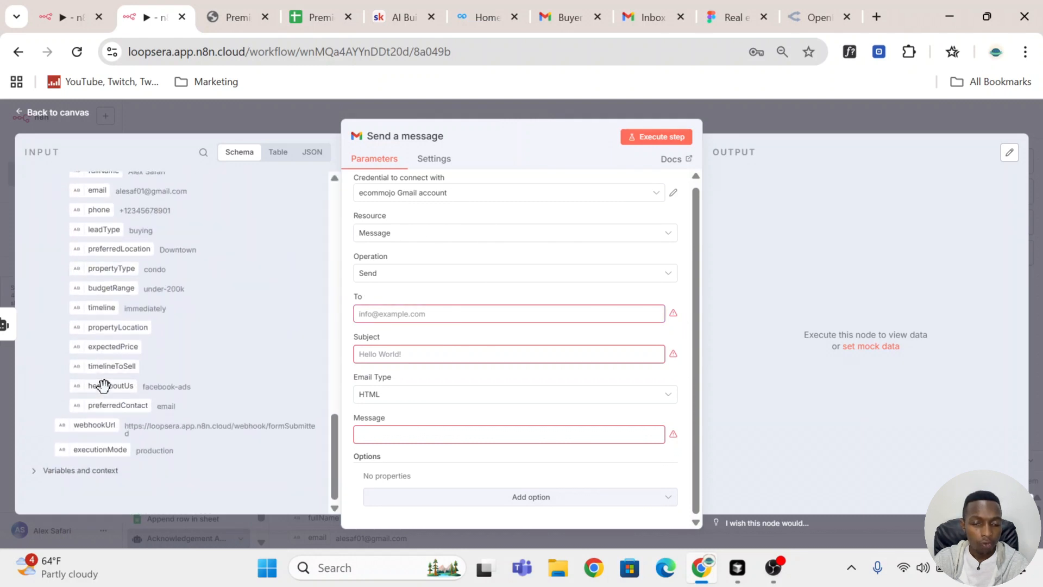
scroll(102, 313, "up", 3)
left_click_drag(98, 272, 406, 312)
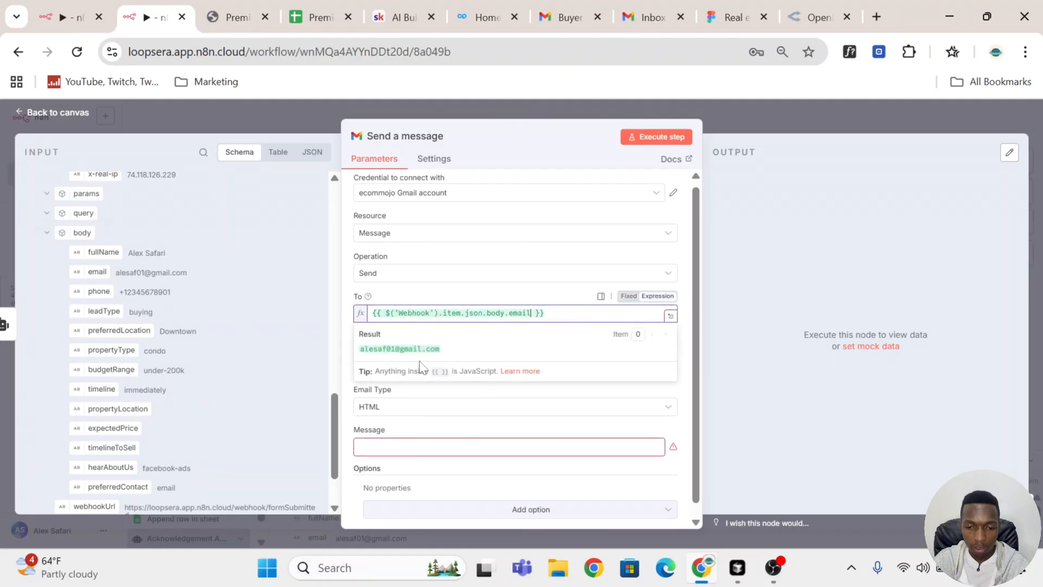
left_click(349, 349)
Step: Map the agent's emailsubject output to the Gmail message's Subject and emailBody to its Message, with HTML as the email type
scroll(142, 233, "up", 2)
scroll(142, 226, "up", 6)
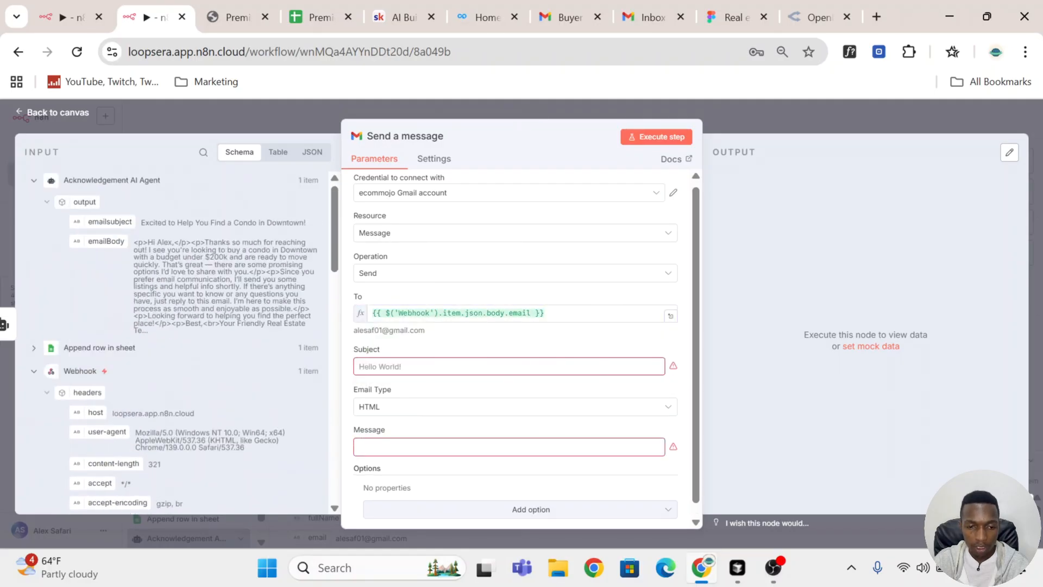
left_click_drag(122, 224, 419, 369)
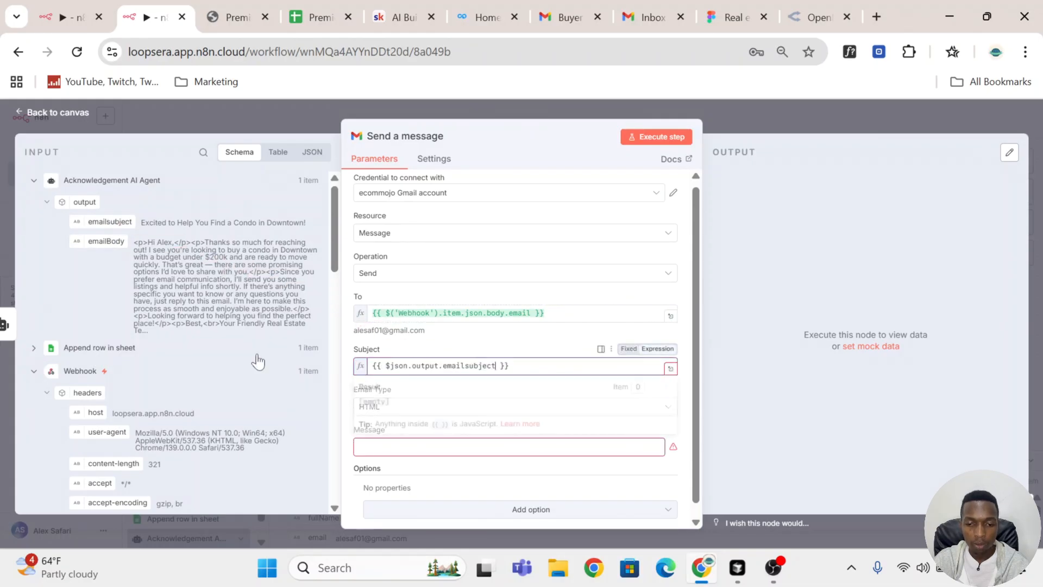
left_click_drag(114, 241, 408, 459)
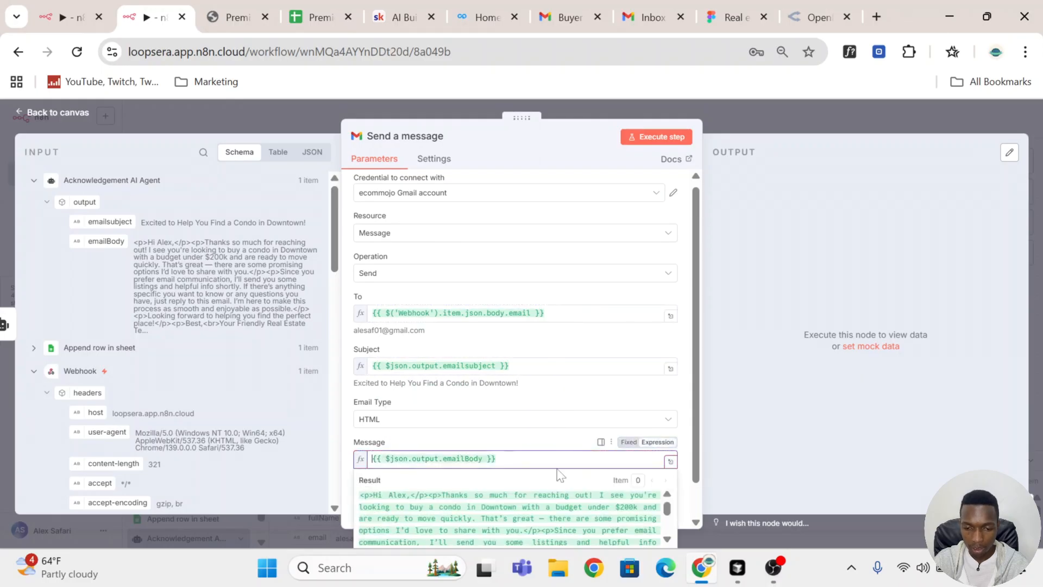
left_click(566, 443)
scroll(494, 415, "down", 1)
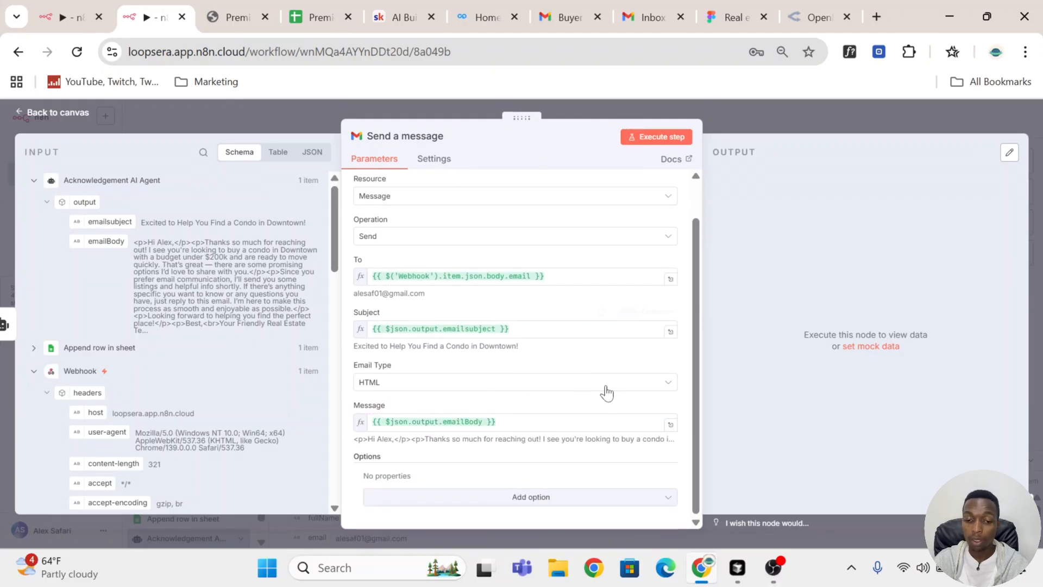
left_click(458, 384)
left_click(444, 433)
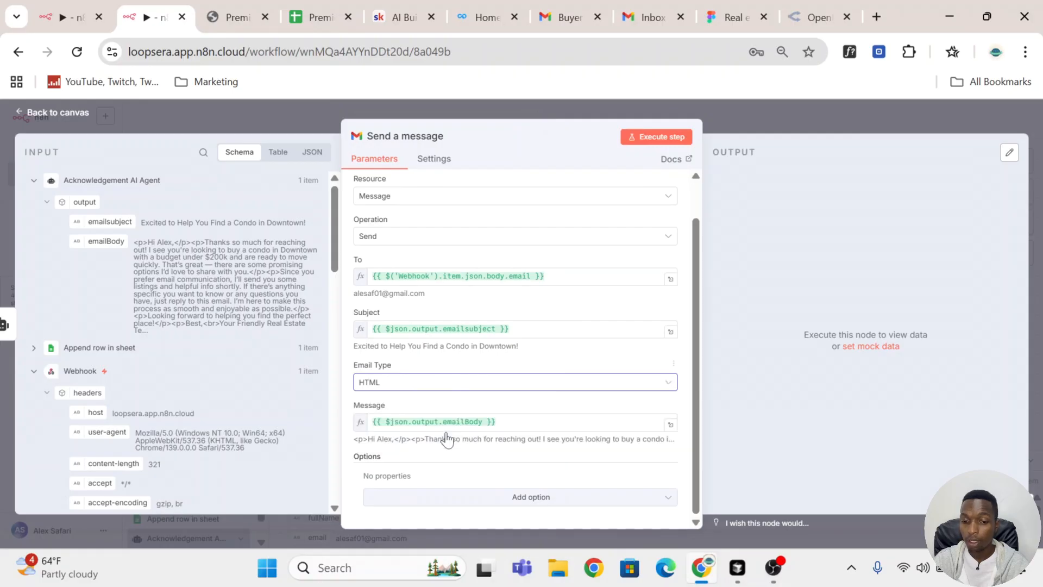
Step: Review the Acknowledgement AI Agent's system message, checking the output section that asks for emailBody in HTML format
left_click(790, 128)
mouse_move(820, 284)
left_mouse_down()
mouse_move(821, 261)
mouse_move(821, 270)
left_mouse_up()
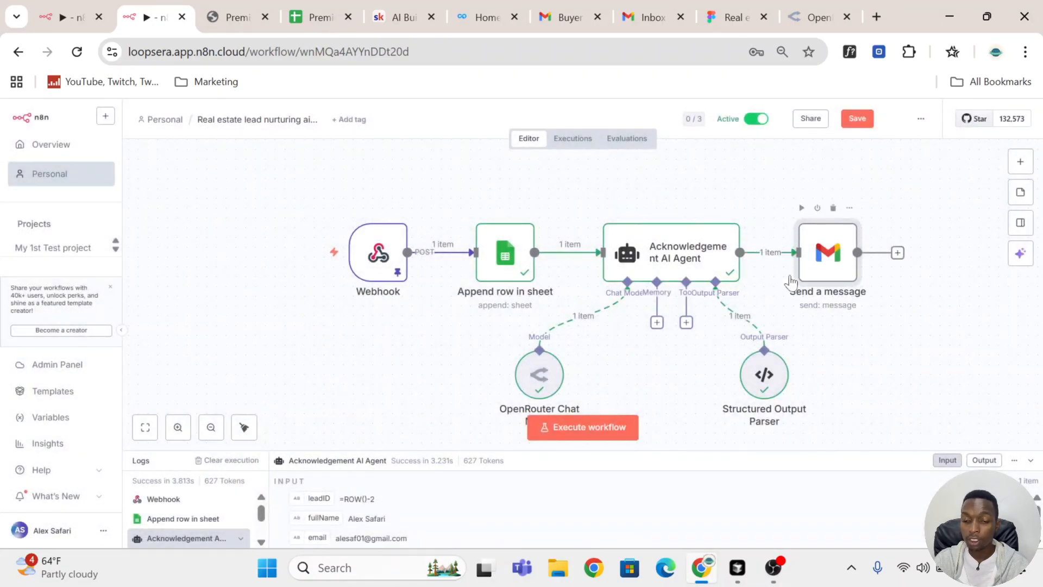
double_click(674, 265)
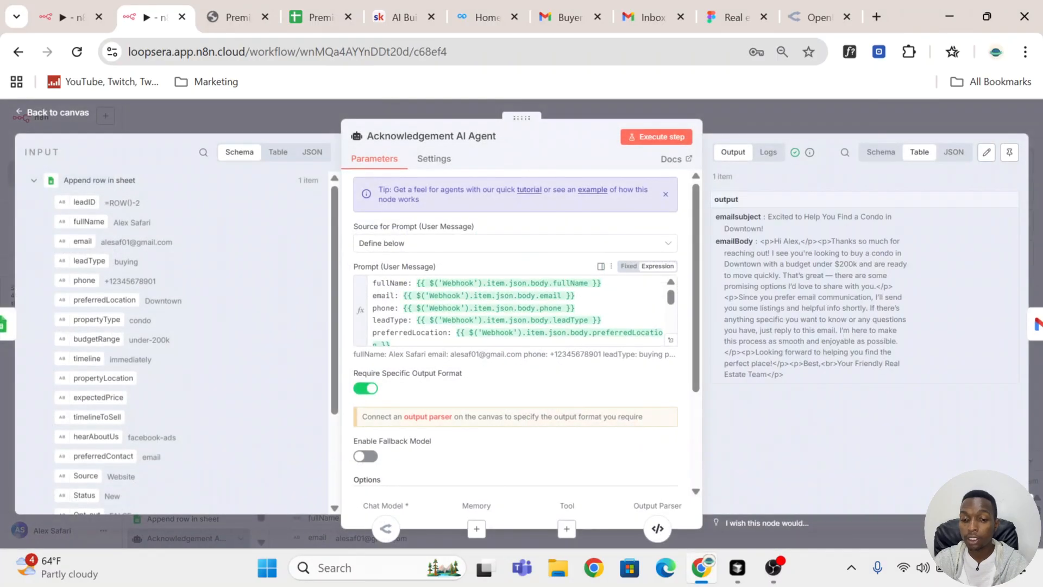
left_click_drag(793, 383, 770, 241)
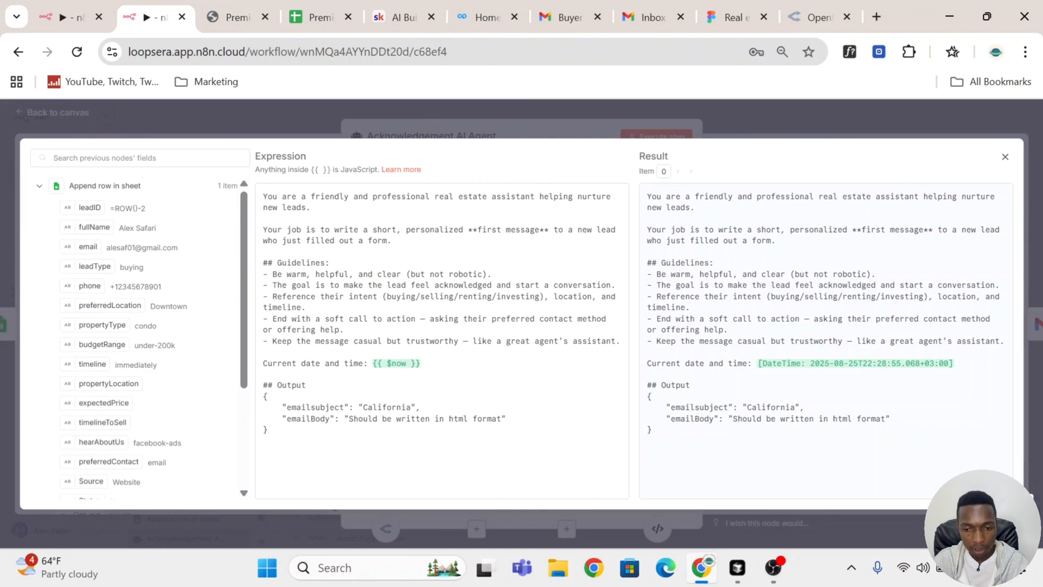
mouse_move(282, 419)
left_mouse_down()
mouse_move(407, 419)
mouse_move(268, 430)
left_mouse_up()
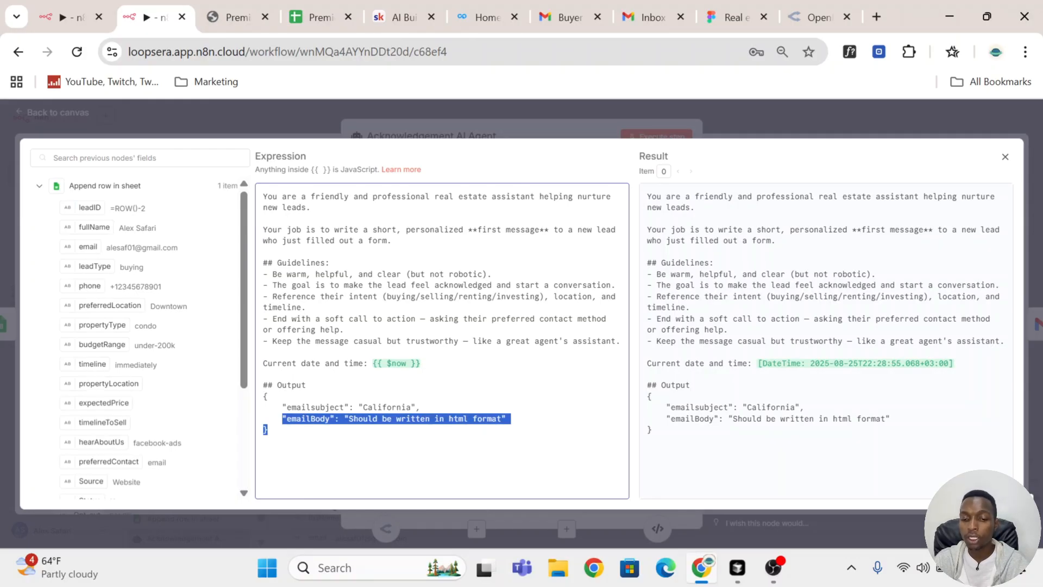
left_click(774, 103)
left_click(748, 111)
Step: Review the Gmail Send a message node's parameters and execute that node on its own to send a test email
left_click(845, 254)
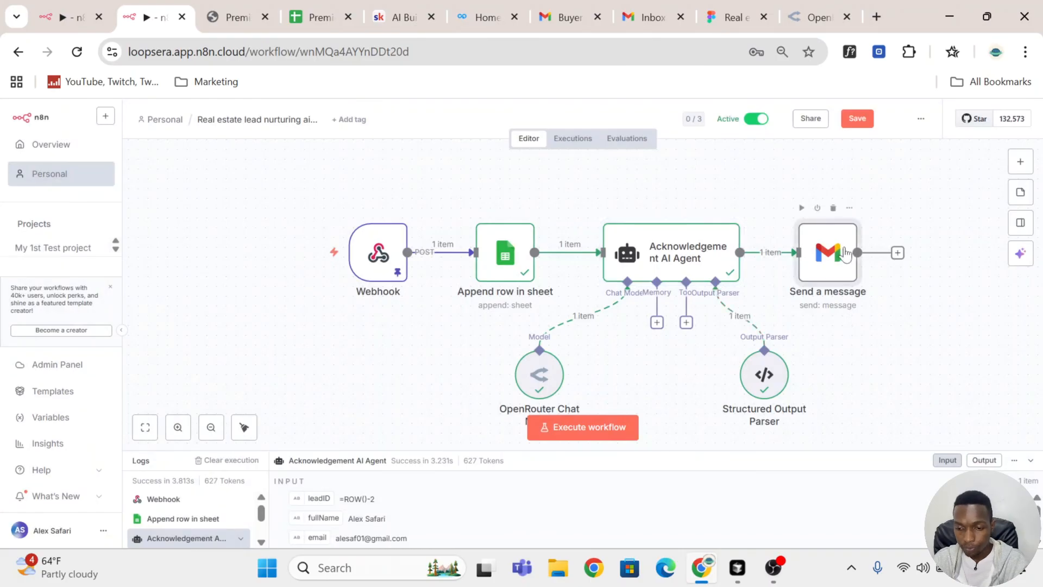
double_click(846, 254)
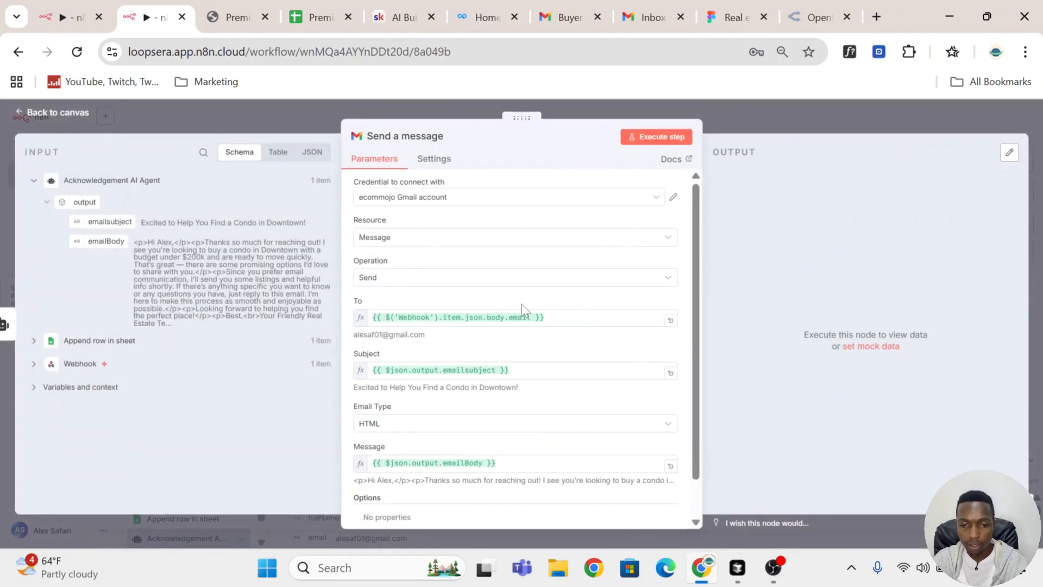
scroll(516, 326, "down", 1)
scroll(516, 326, "up", 1)
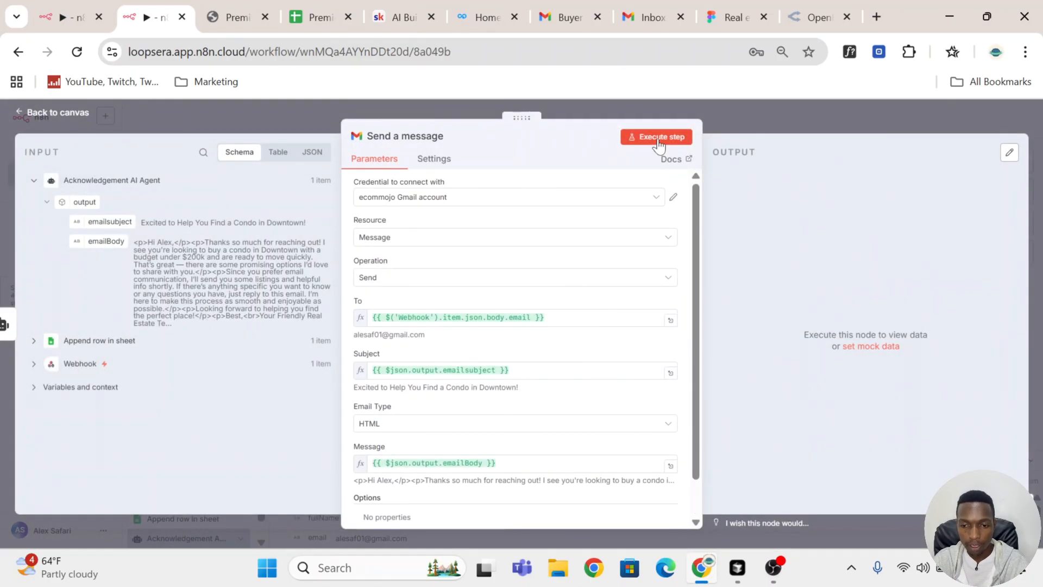
left_click(659, 139)
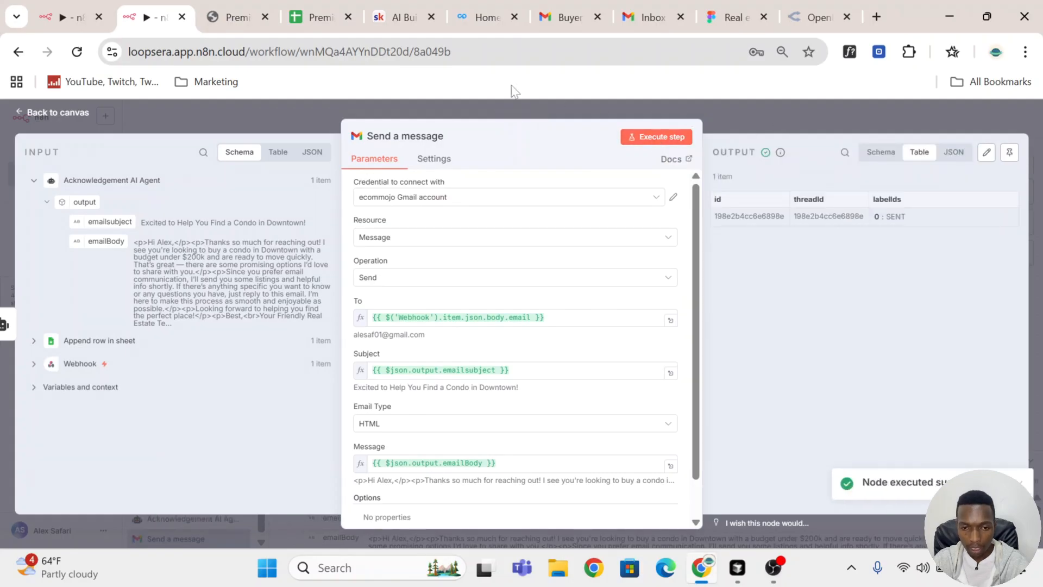
Step: Switch to Gmail, open the new "Excited to Help You Find a Condo in Downtown!" email and examine its body and n8n footer
left_click(559, 18)
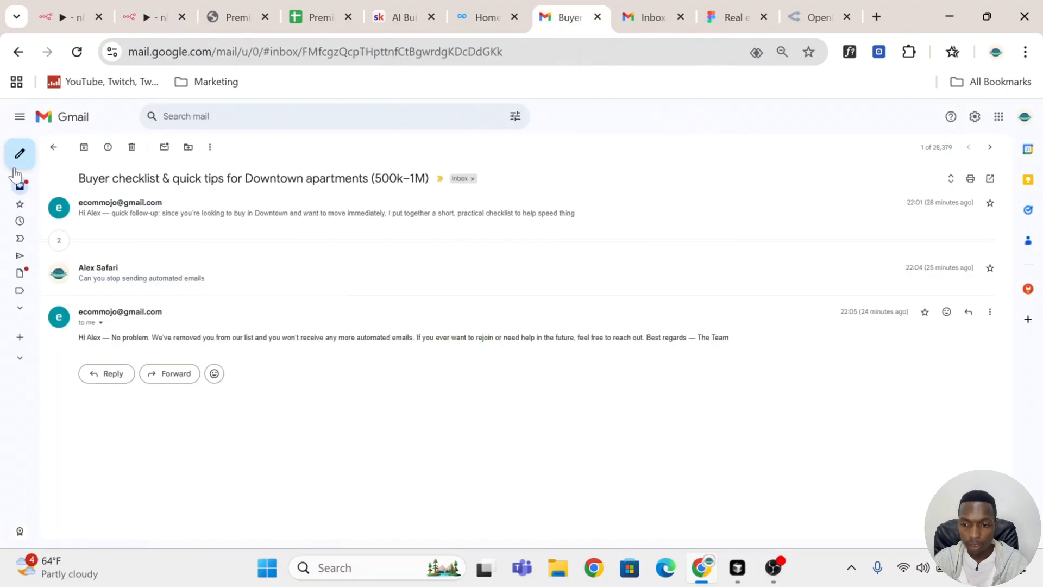
mouse_move(12, 184)
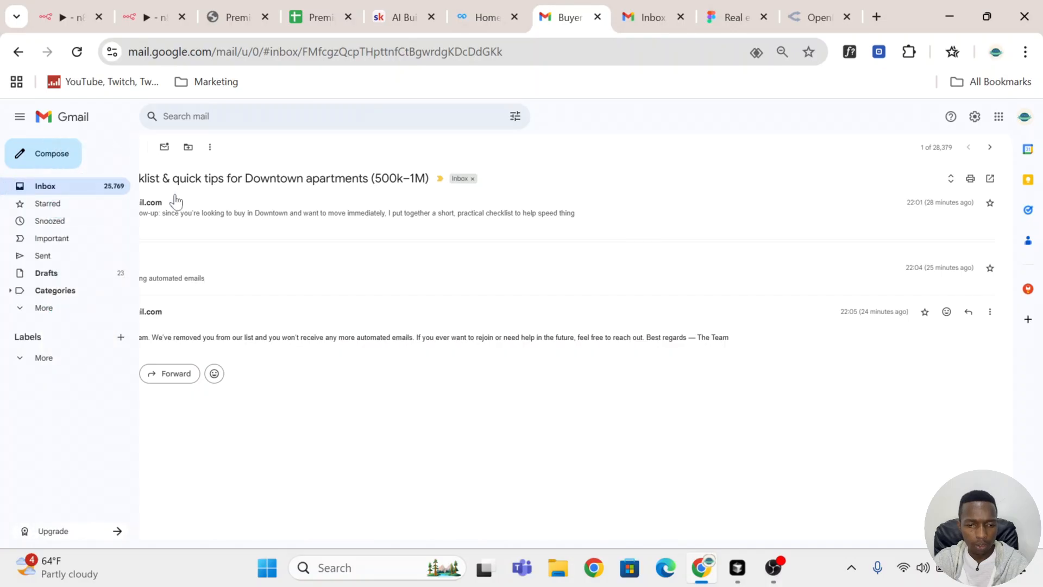
left_click(135, 195)
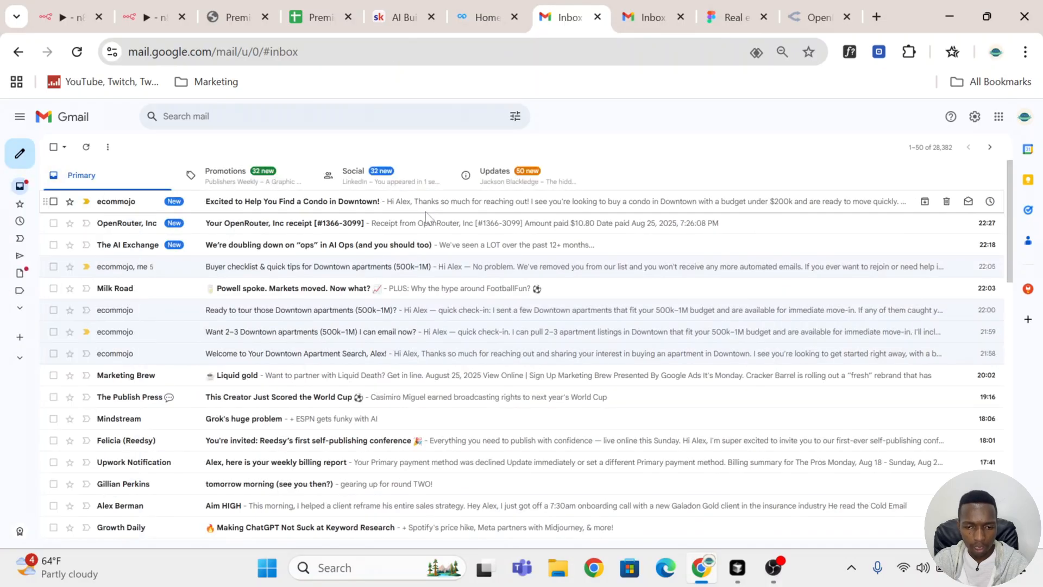
left_click(426, 217)
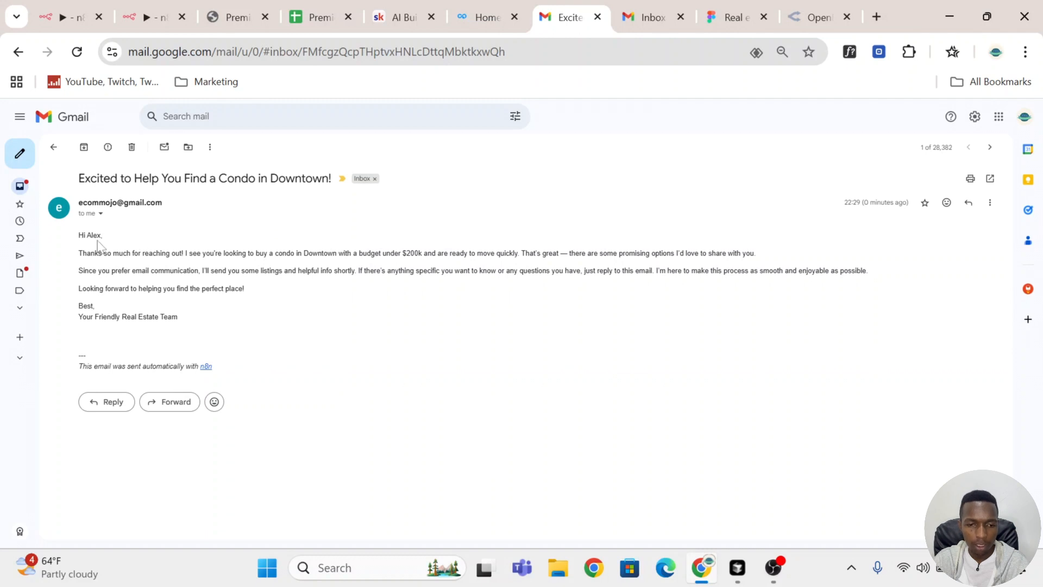
left_click_drag(78, 235, 136, 328)
left_click_drag(238, 373, 184, 366)
left_click_drag(96, 374, 73, 373)
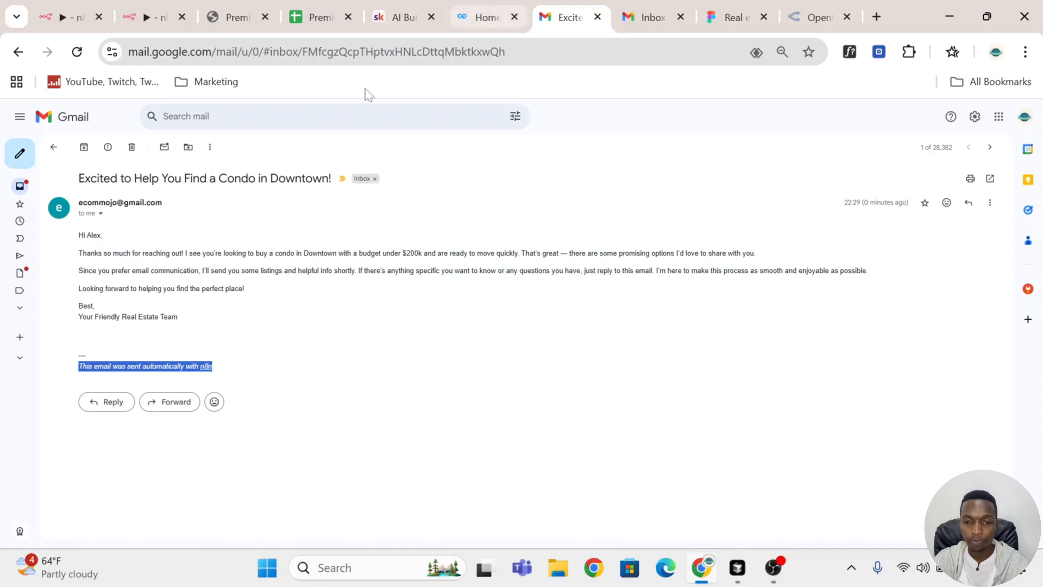
Step: Back in n8n, add the Append n8n Attribution option to the Send a message node and turn it off
left_click(148, 17)
left_click(763, 117)
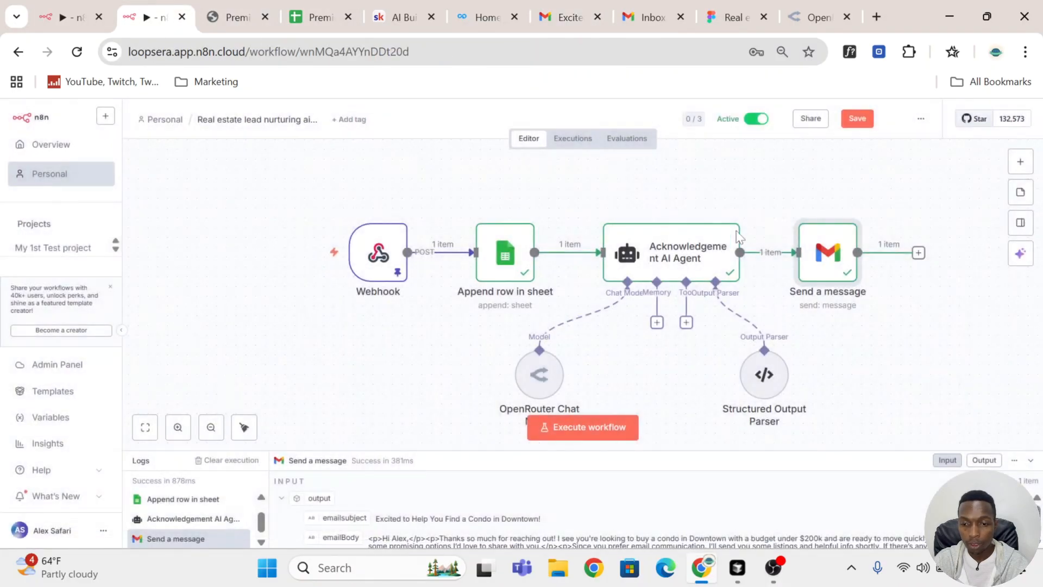
double_click(828, 267)
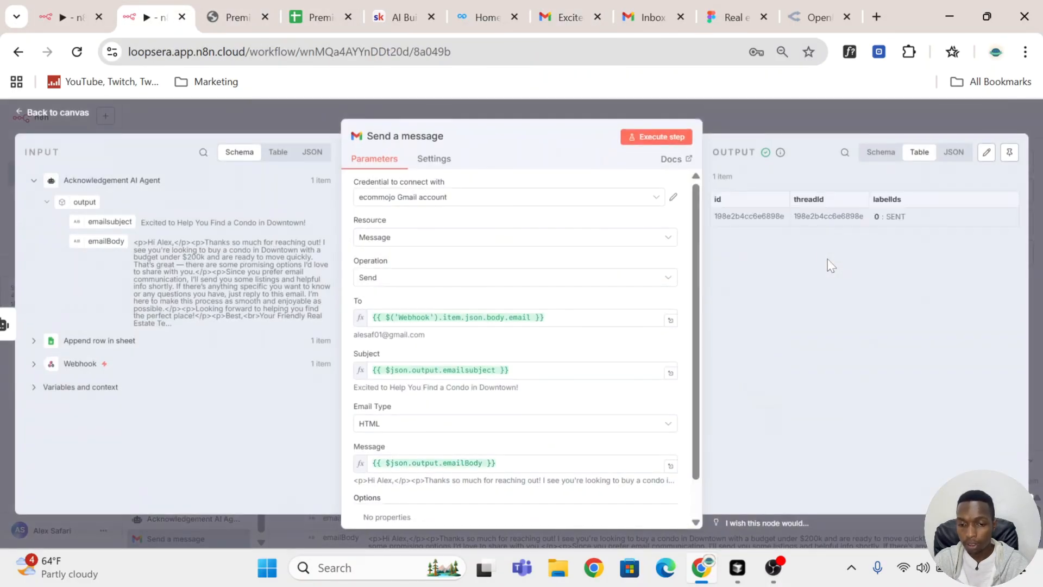
scroll(686, 257, "down", 1)
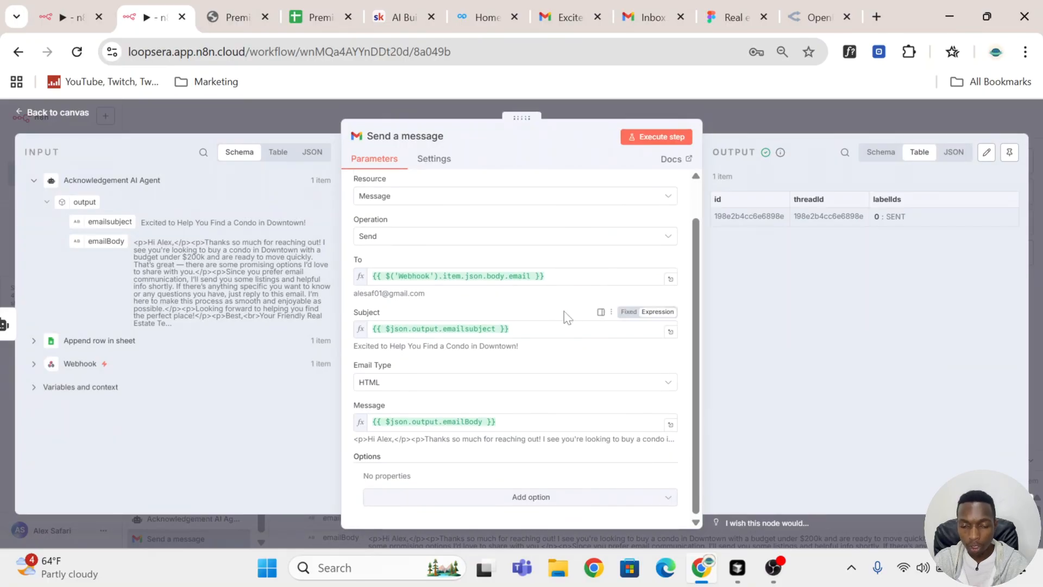
left_click(545, 502)
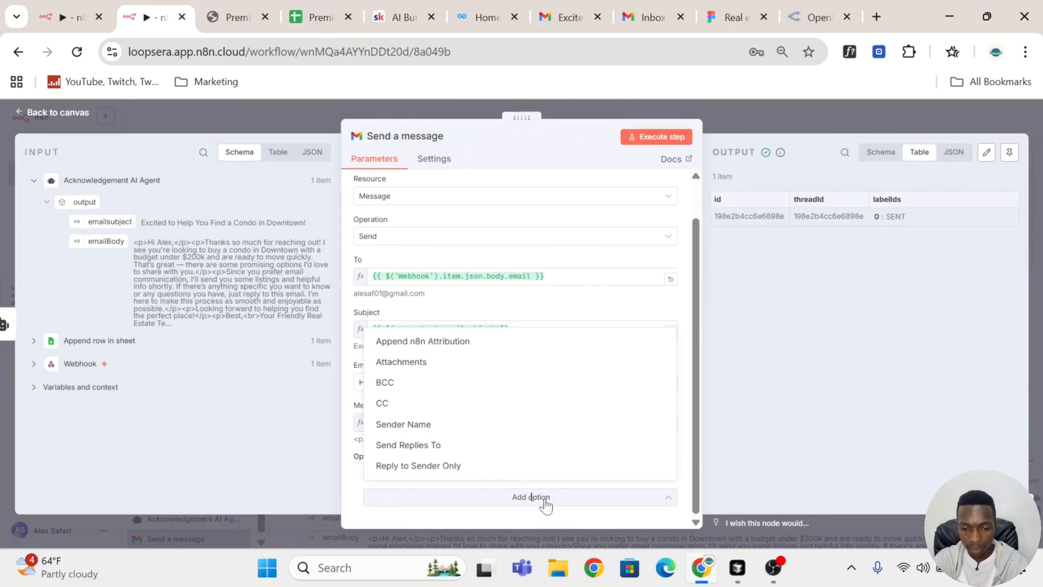
left_click(501, 341)
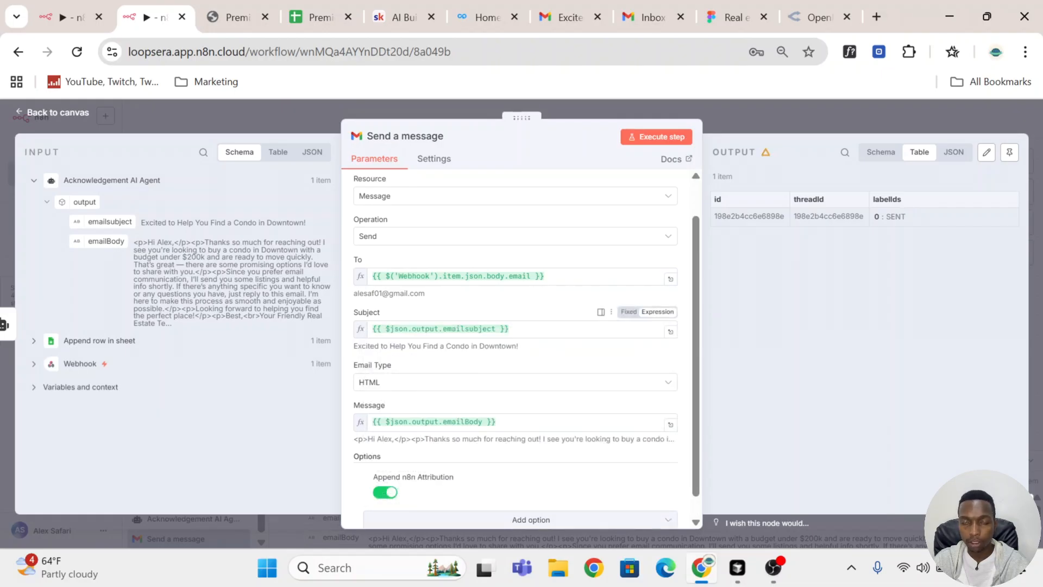
scroll(501, 341, "down", 1)
left_click(385, 470)
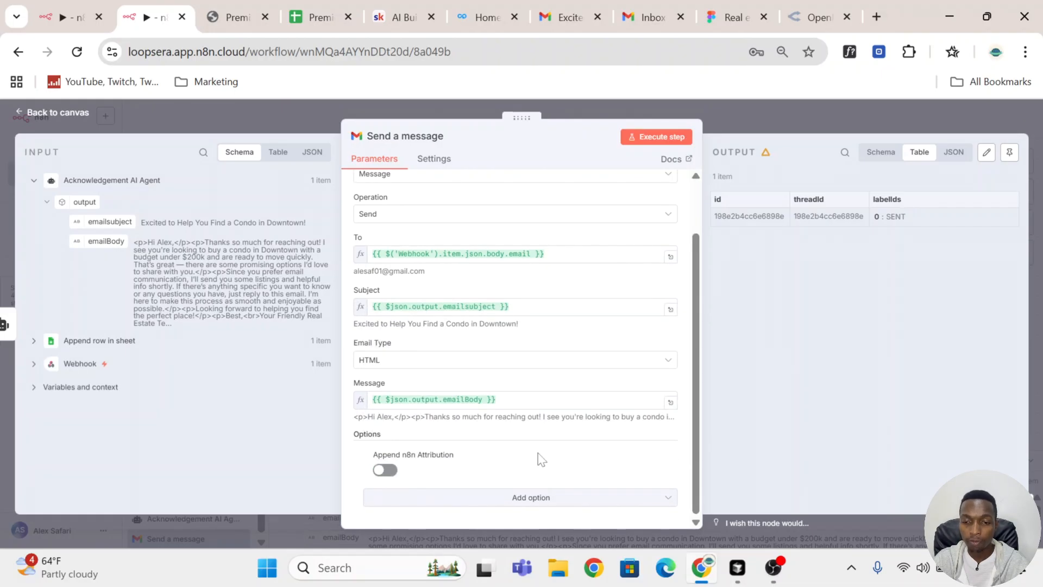
Step: Execute the Send a message node again and open the newest email in the Gmail inbox to check its footer
left_click(672, 146)
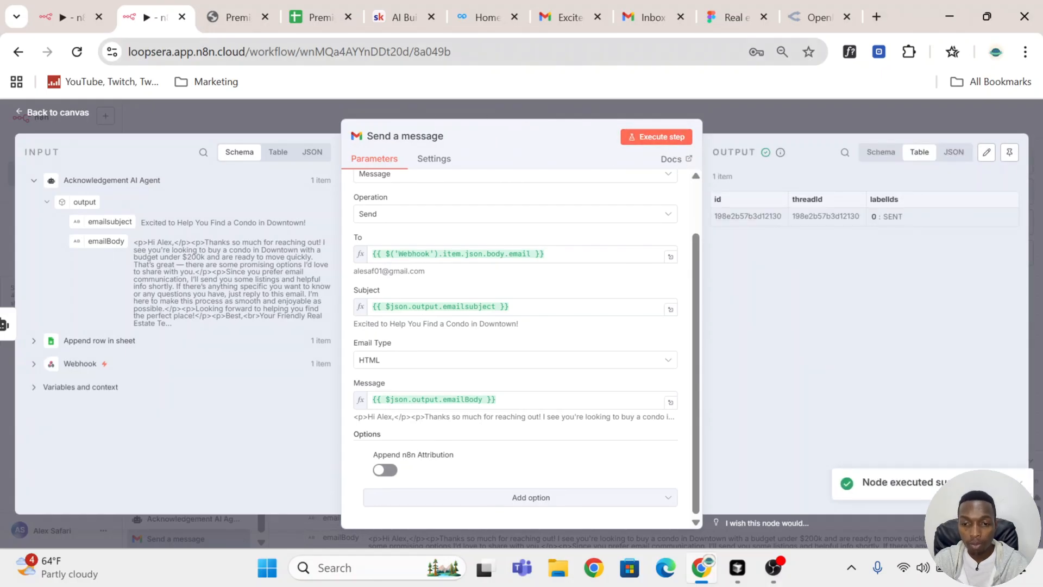
left_click(561, 20)
left_click(53, 148)
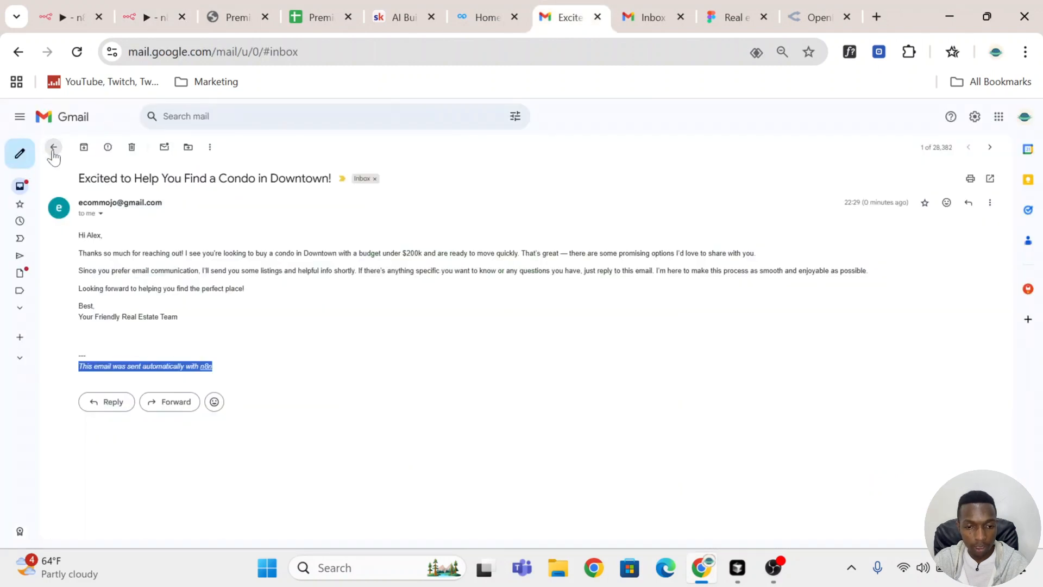
left_click(261, 204)
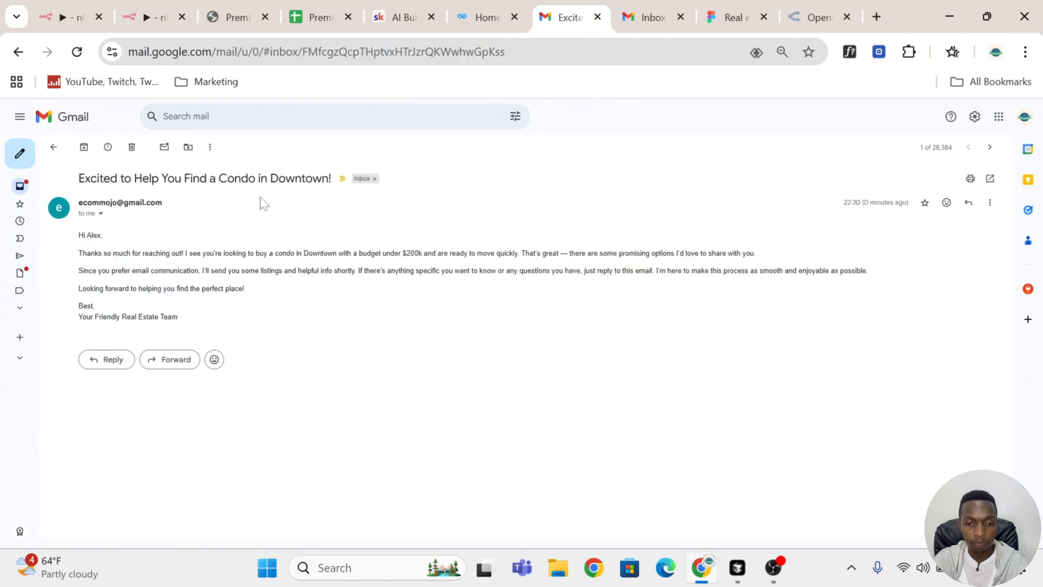
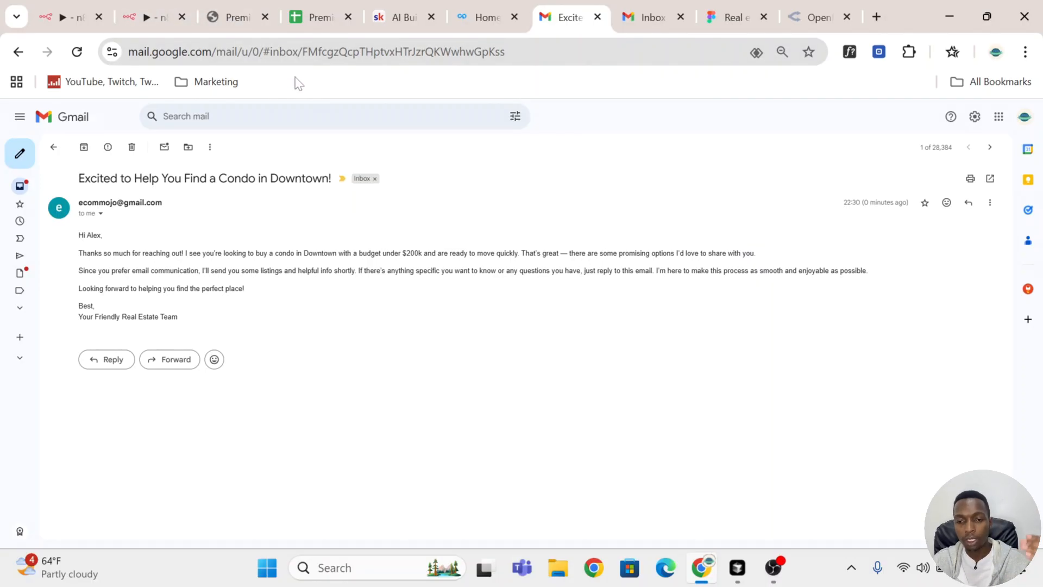
Step: Look over the lead rows in the Premier Real Estate CRM sheet, switch back to the n8n workflow and close the open node
left_click(309, 10)
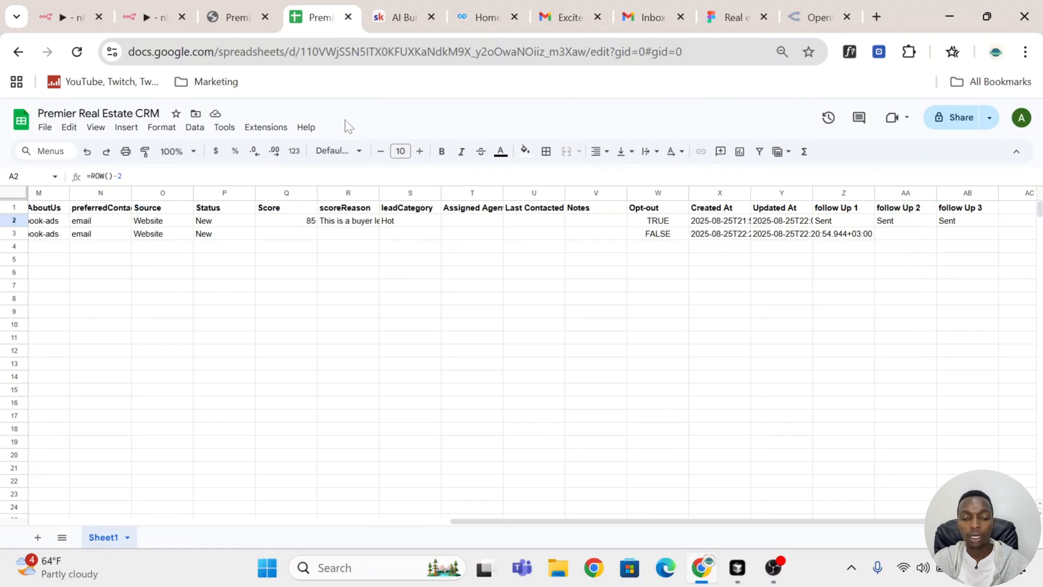
mouse_move(377, 30)
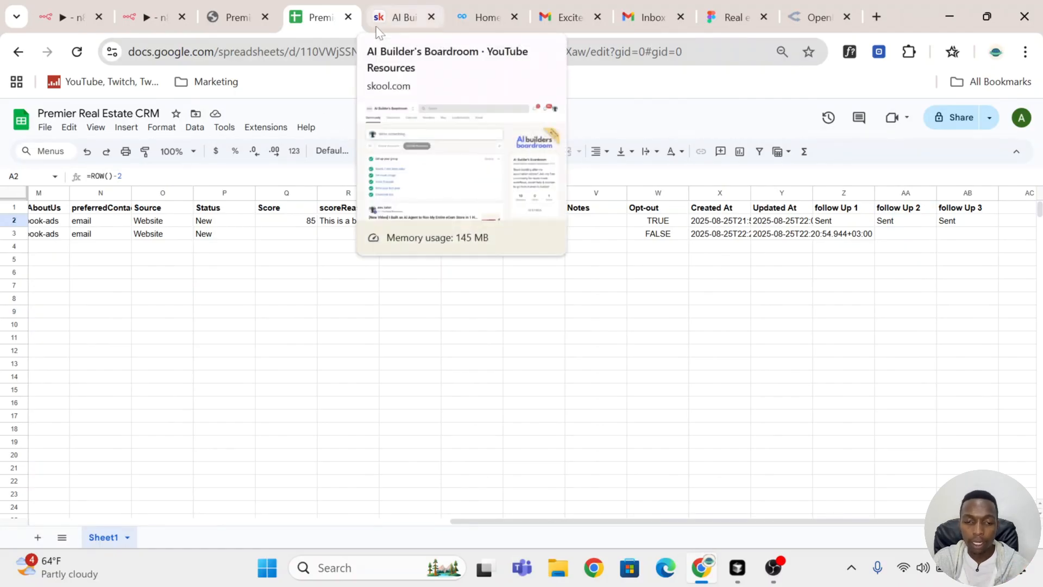
left_click(155, 16)
left_click(792, 127)
Step: Move the OpenRouter Chat Model and Structured Output Parser nodes closer together beneath the Acknowledgement AI Agent and save the workflow
scroll(789, 208, "down", 6)
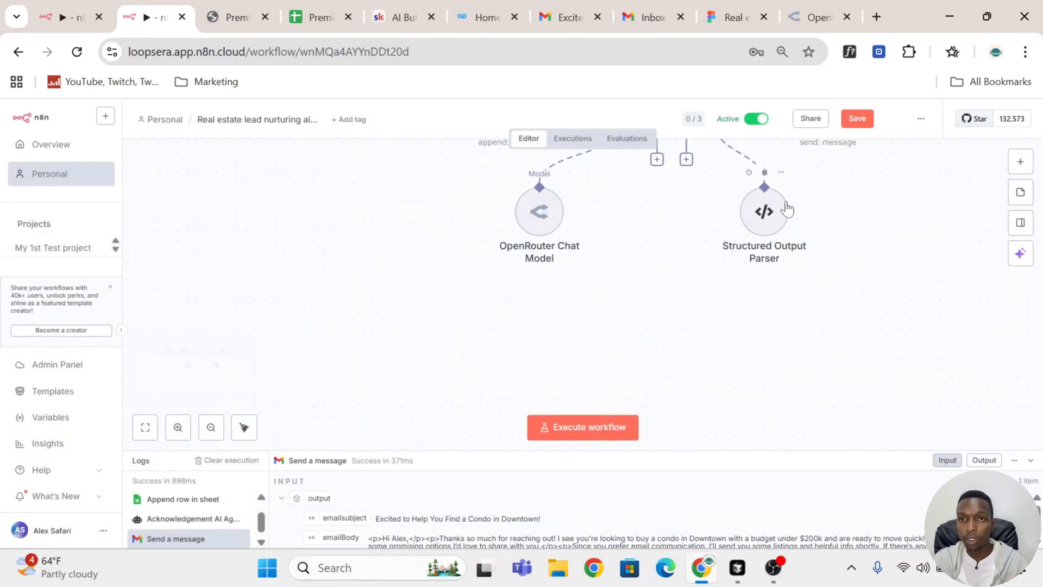
scroll(786, 208, "up", 3)
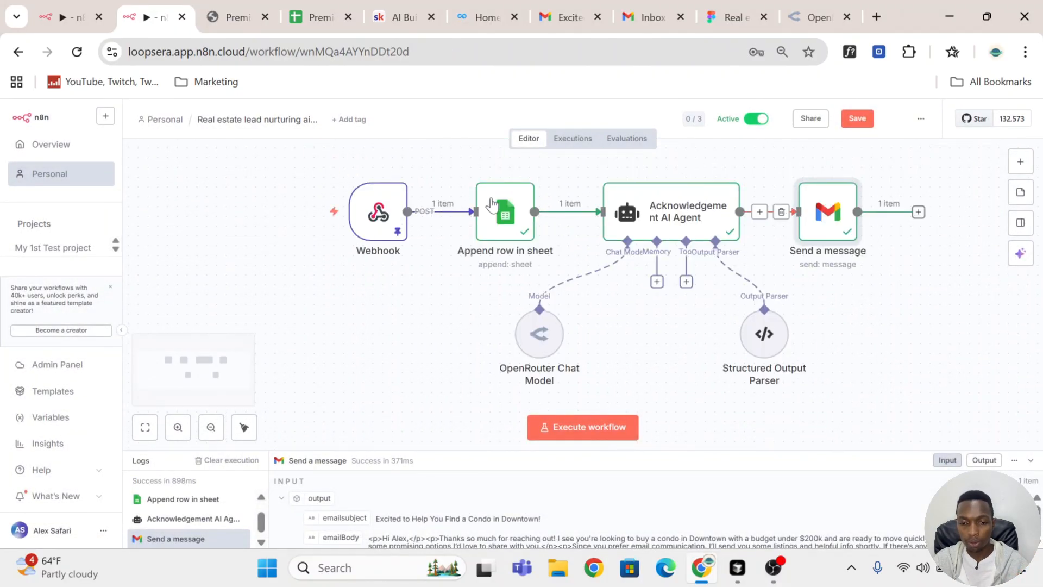
scroll(431, 215, "down", 4)
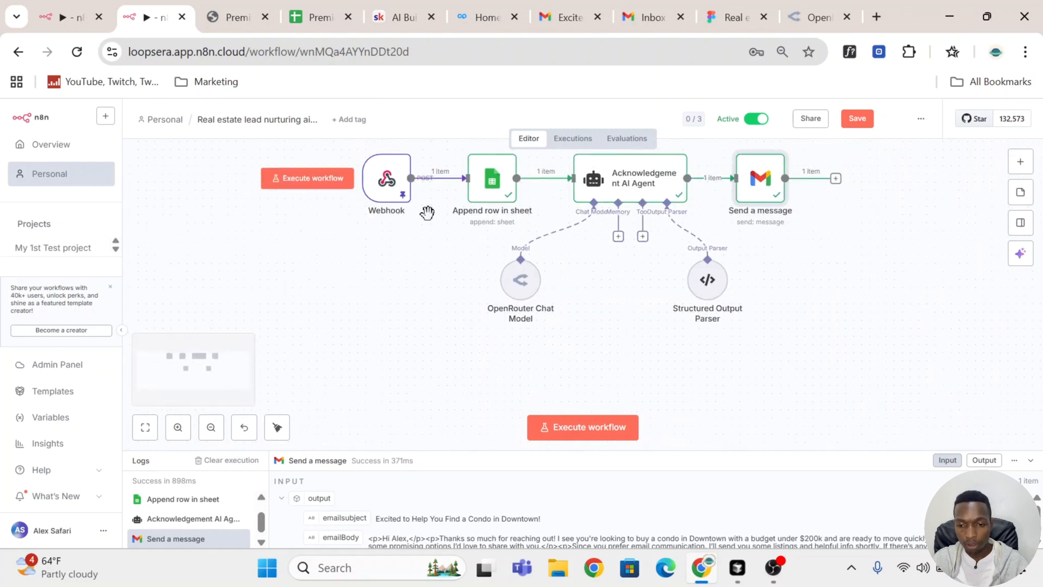
left_click_drag(509, 268, 556, 266)
left_click_drag(654, 274, 648, 274)
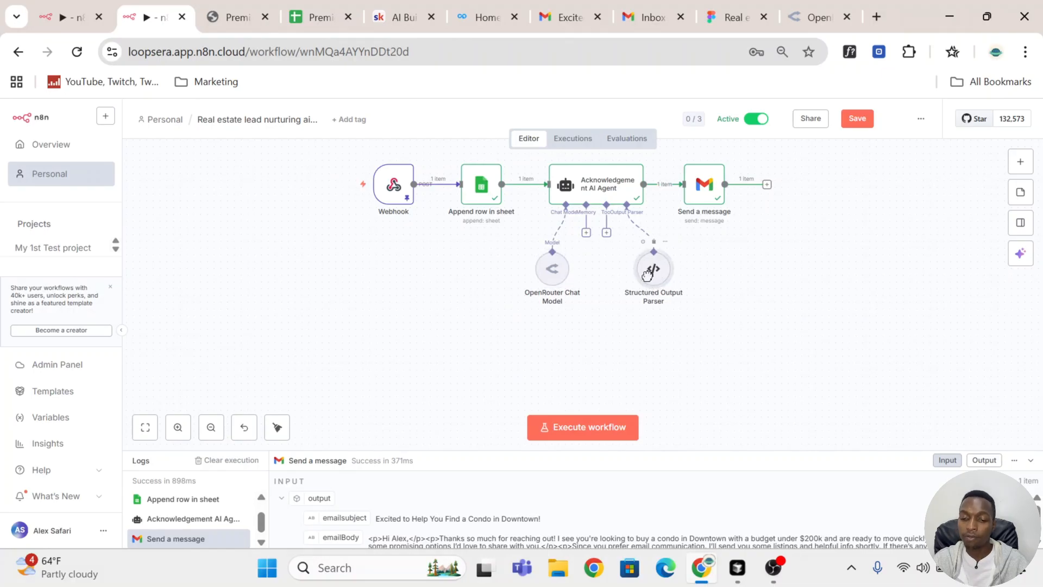
left_click(857, 119)
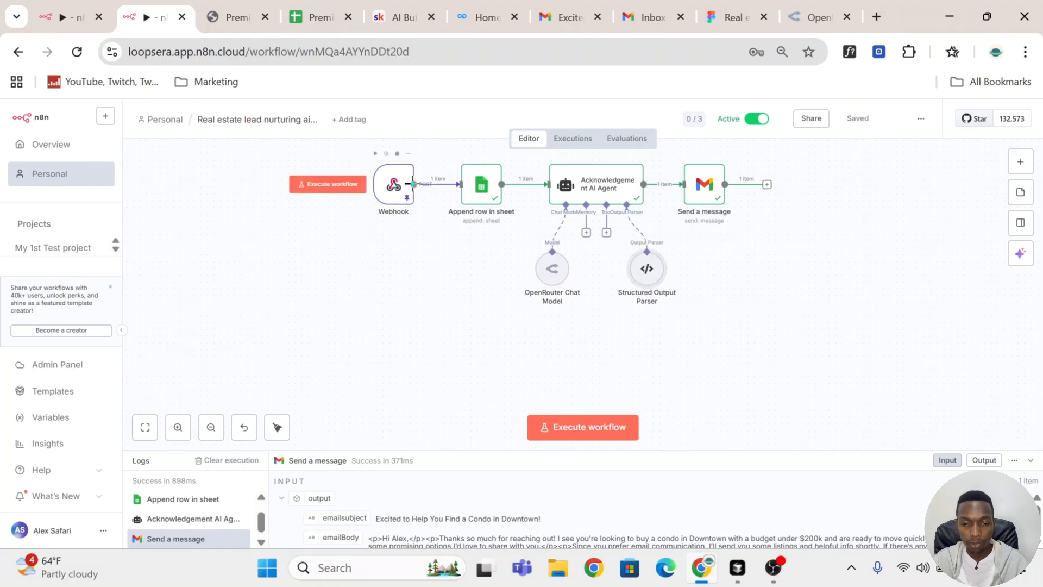
Step: Add an AI Agent node, place it below the acknowledgement branch and connect the Webhook node's output to it
left_click(1020, 162)
left_click(902, 254)
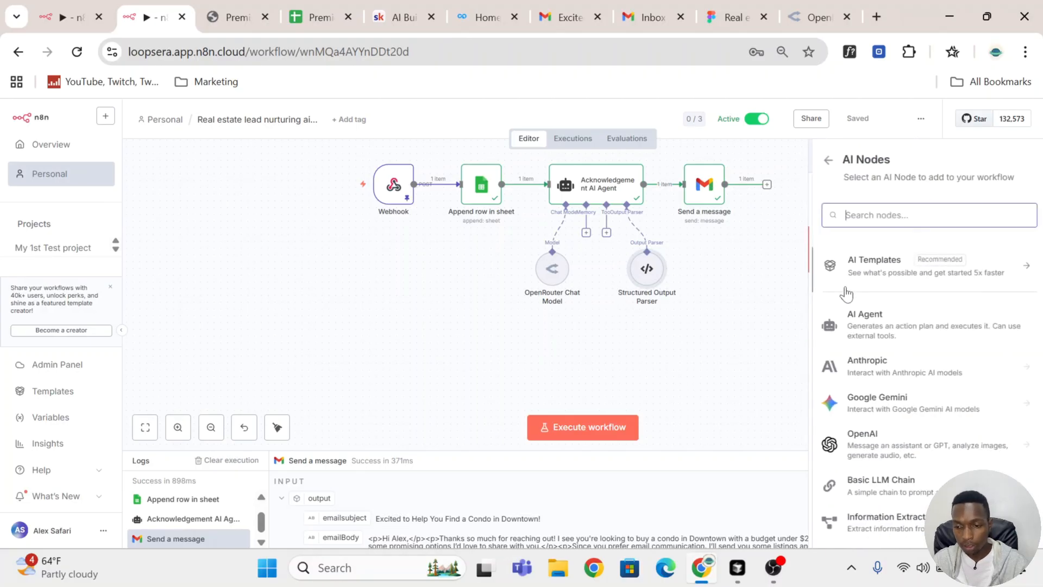
left_click(891, 338)
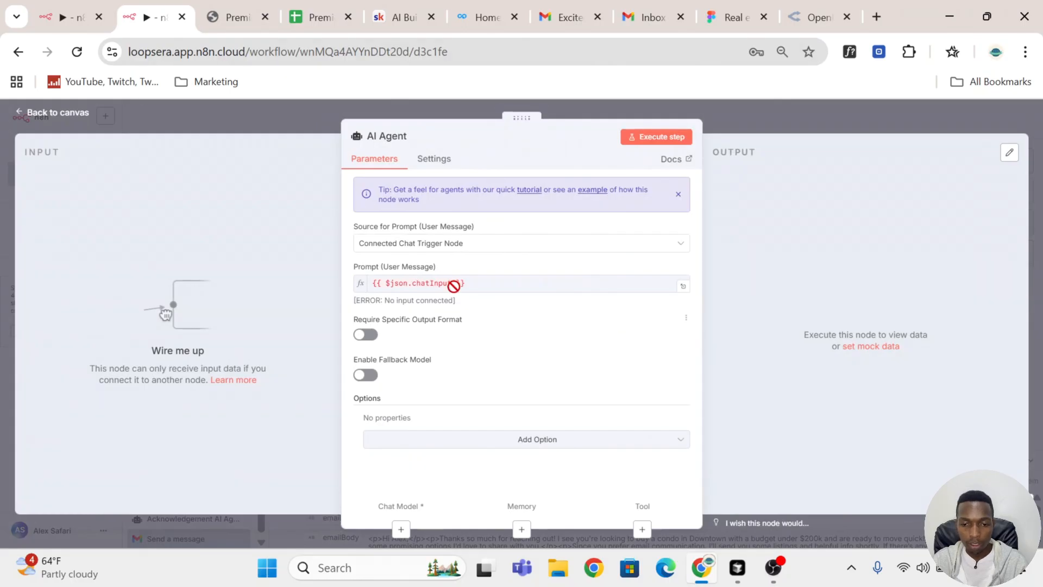
left_click(774, 117)
left_click_drag(739, 272, 576, 353)
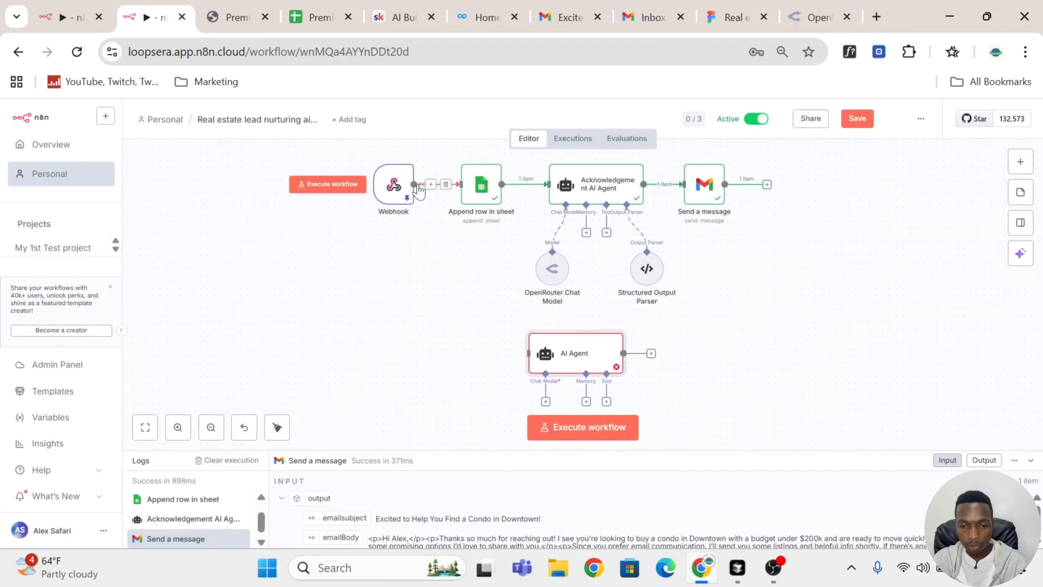
left_click_drag(414, 184, 593, 352)
Step: Attach a Simple Memory to the Acknowledgement AI Agent, with Session ID set to Define below and the Webhook body's email field as its key
scroll(602, 348, "up", 1)
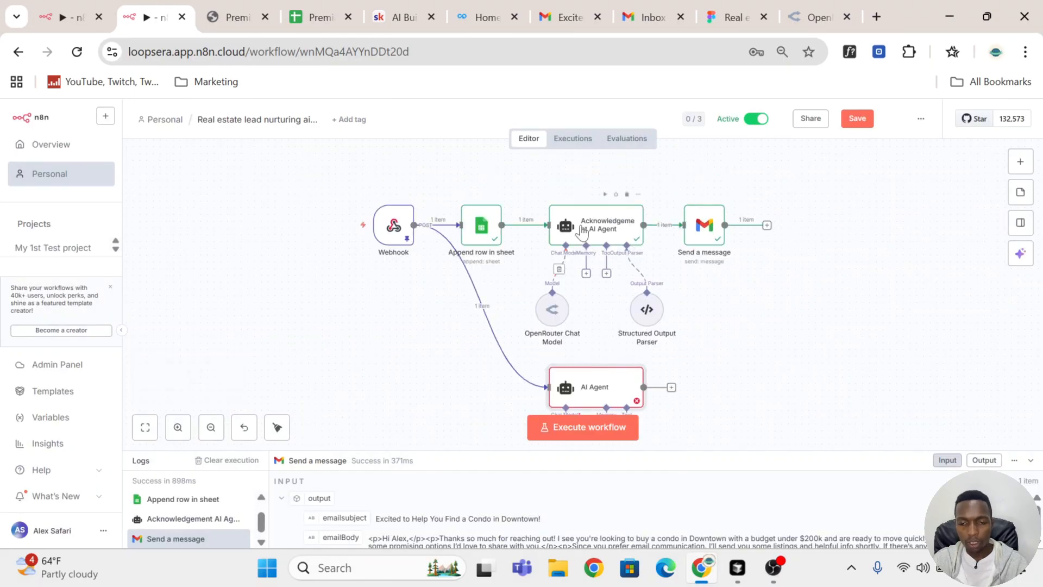
left_click(586, 274)
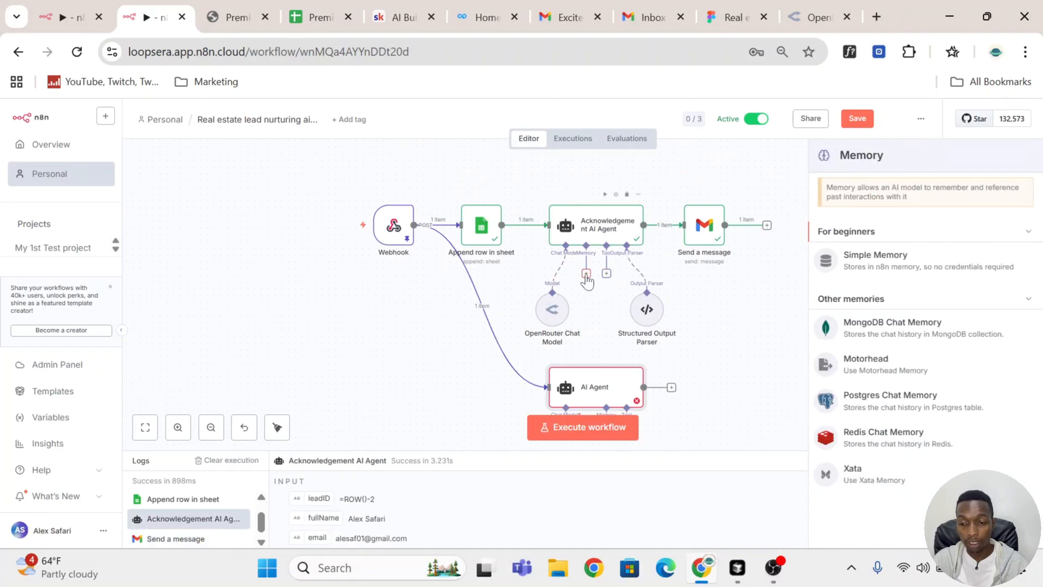
left_click(887, 266)
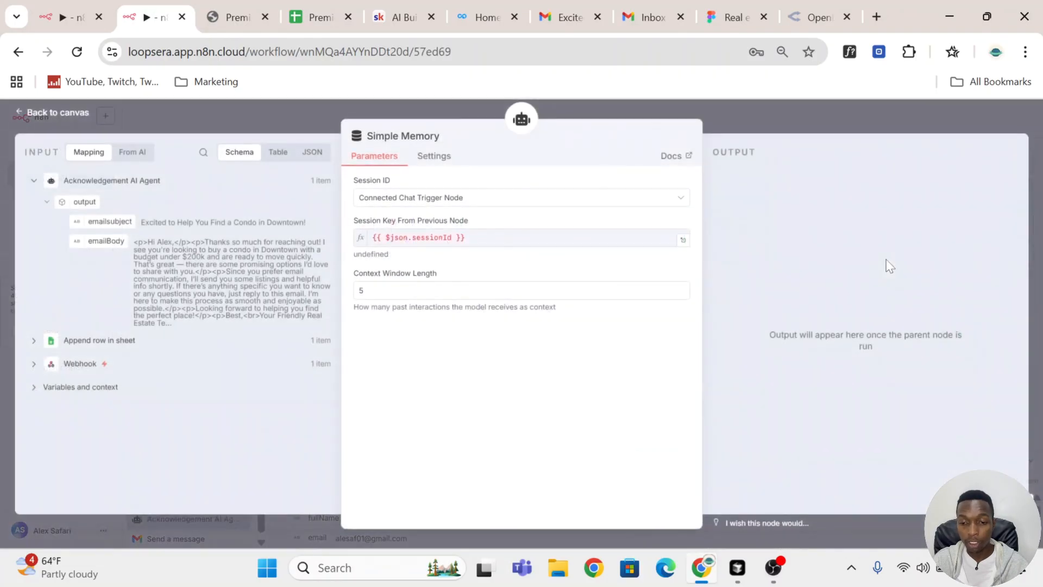
left_click(507, 206)
left_click(503, 269)
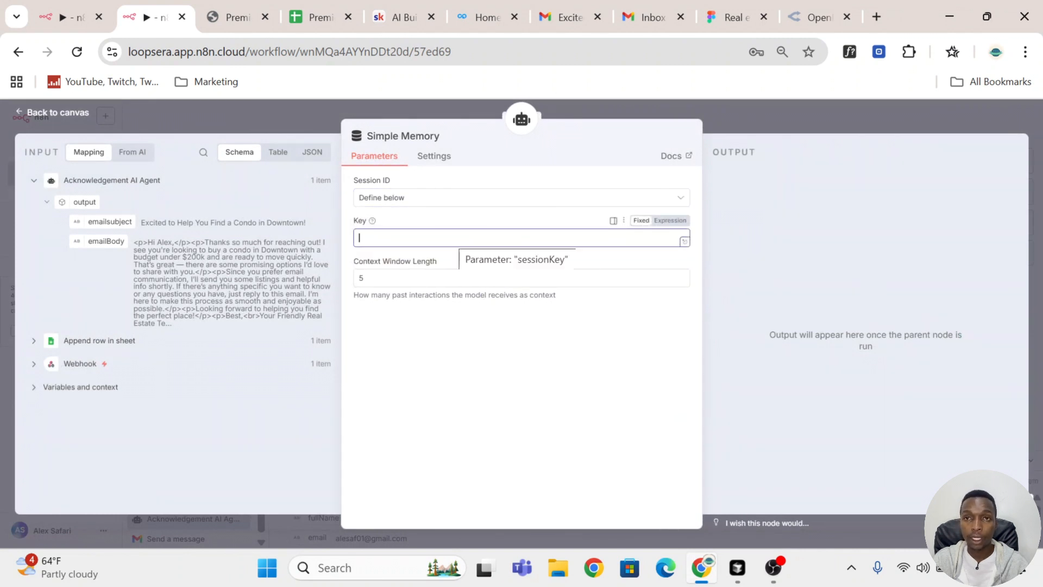
left_click(34, 363)
scroll(190, 331, "down", 15)
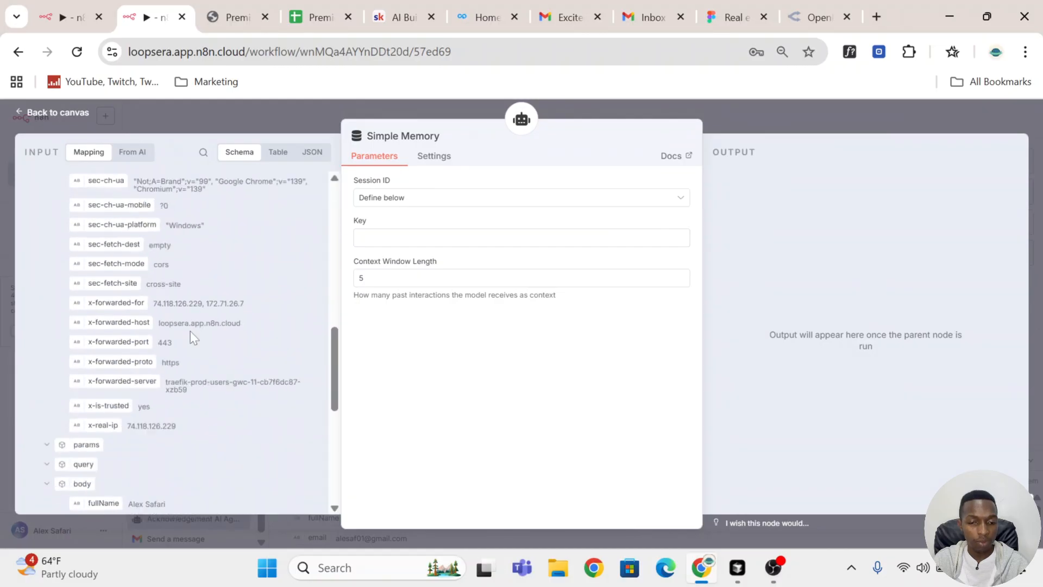
left_click_drag(97, 284, 431, 246)
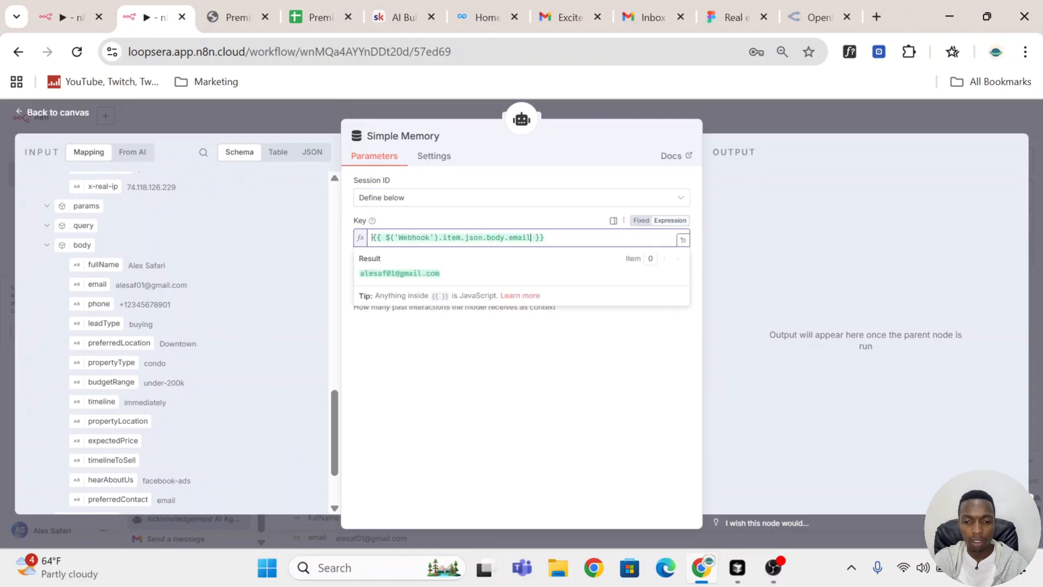
left_click(492, 220)
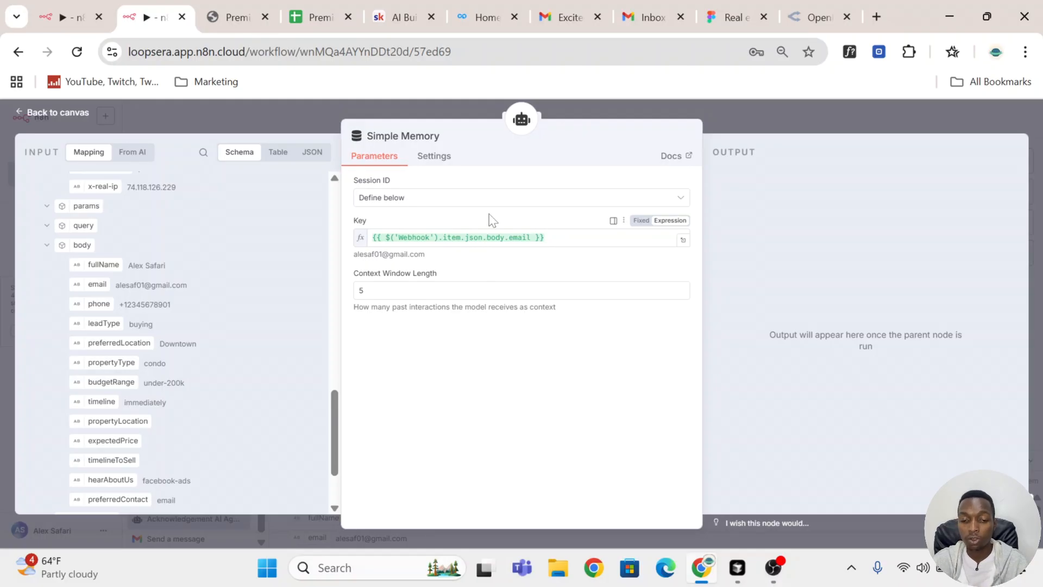
Step: Set the Simple Memory's Context Window Length to 10 and return to the canvas
left_click_drag(426, 254, 358, 254)
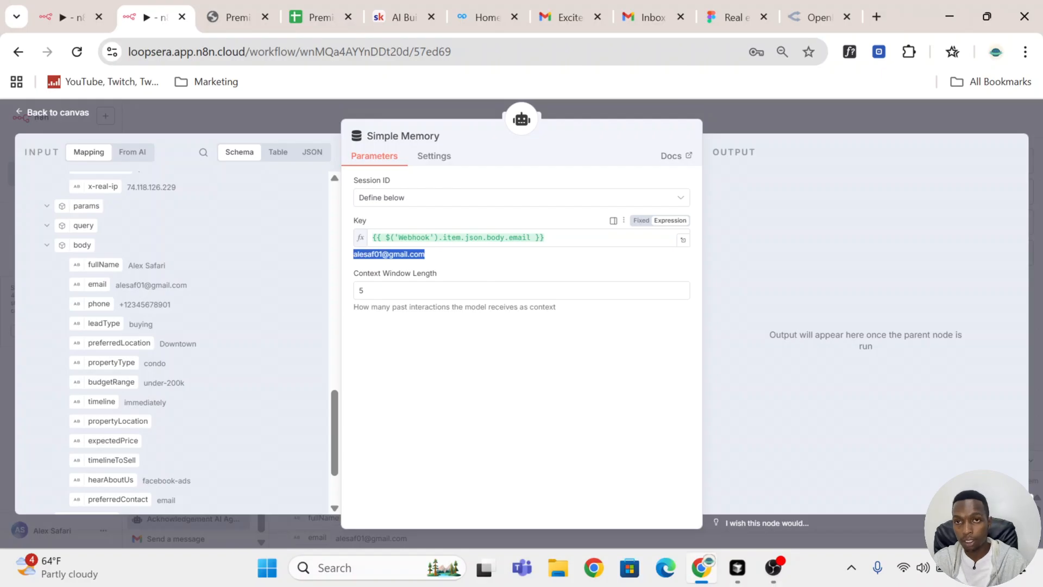
left_click(418, 290)
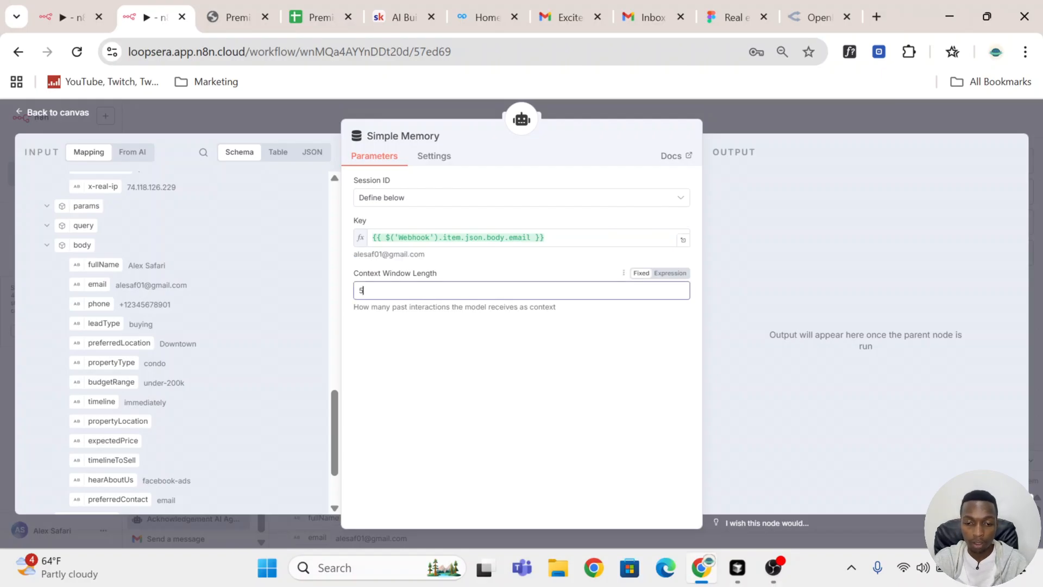
key("BackSpace")
type("10")
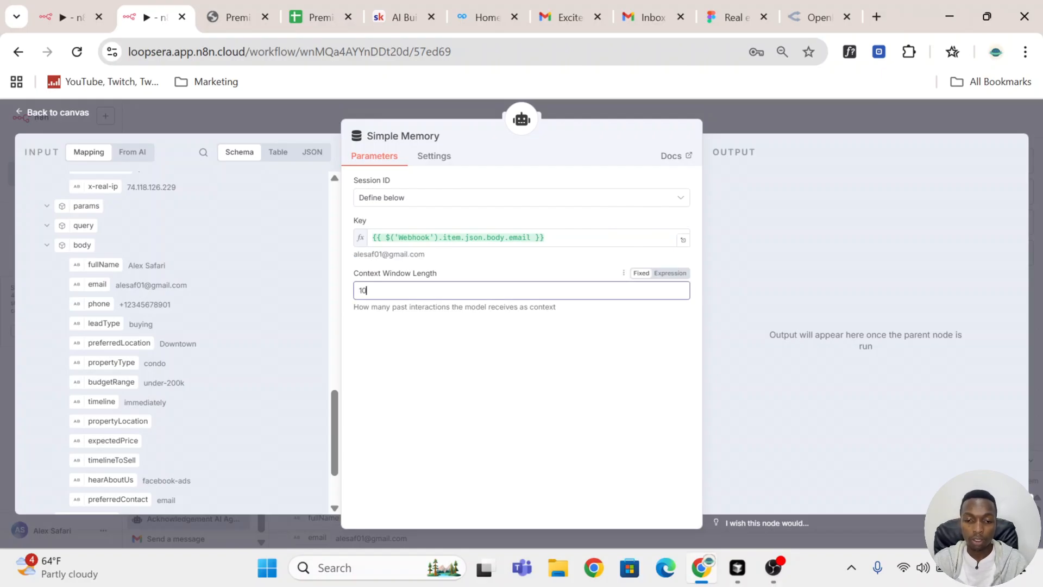
left_click(591, 271)
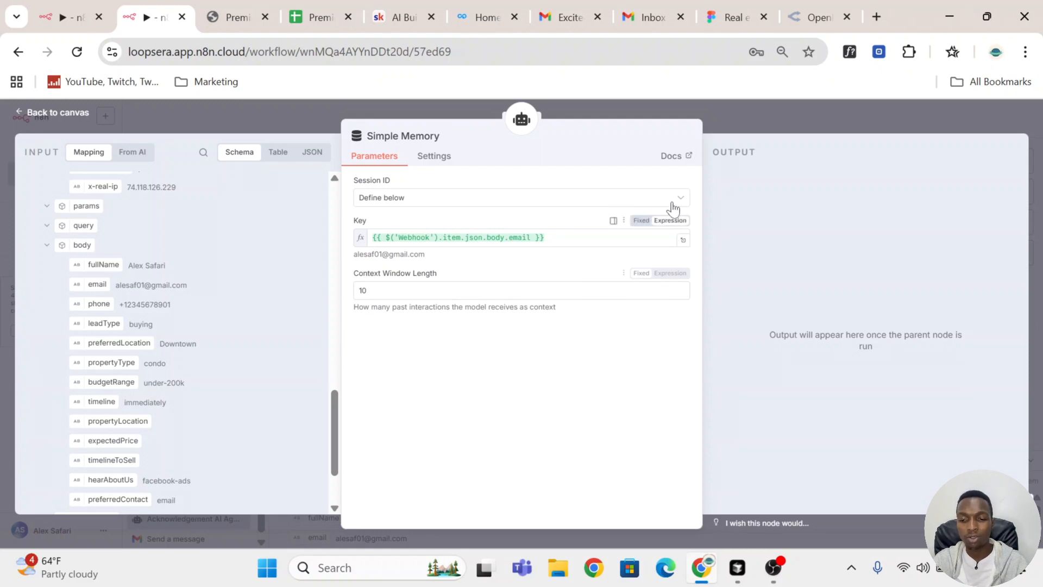
left_click(784, 112)
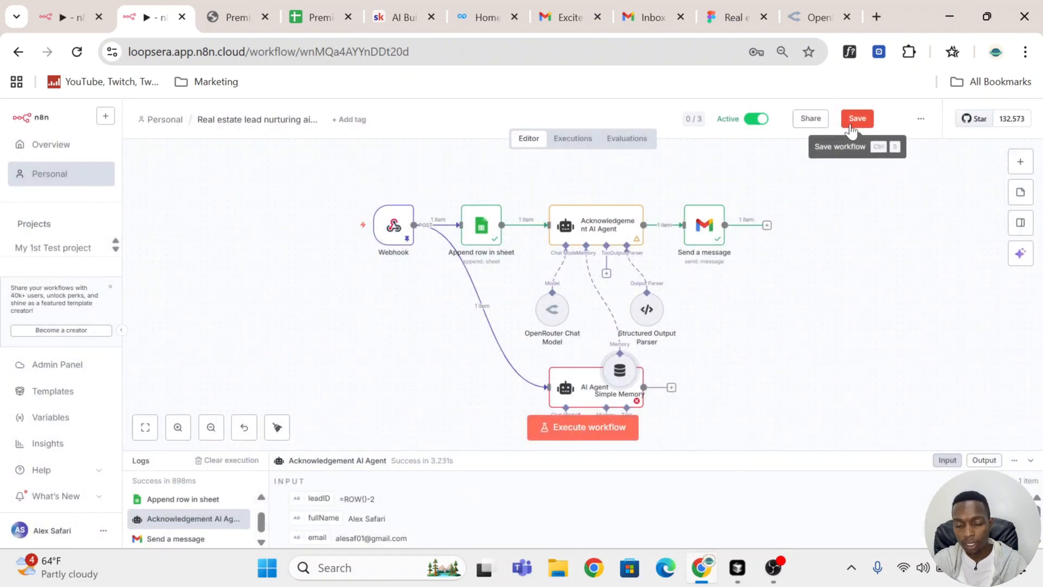
Step: Place the Simple Memory node between the OpenRouter Chat Model and the Structured Output Parser and save the workflow
left_click(852, 125)
left_click_drag(617, 372, 598, 307)
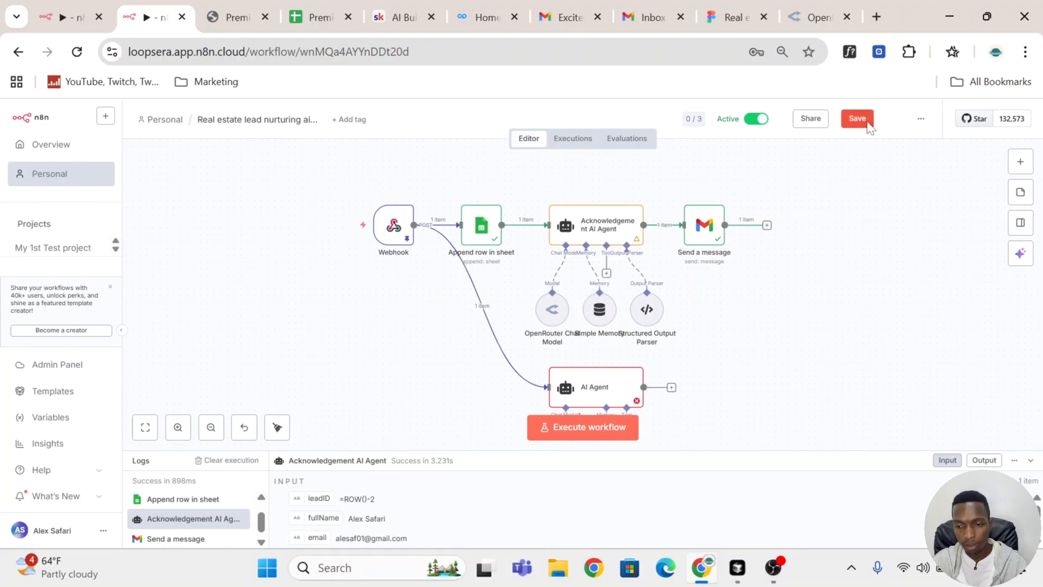
left_click(858, 120)
Step: Consult the finished reference workflow and rename the new AI Agent node as Lead Scoring AI Agent
scroll(768, 302, "down", 3)
scroll(768, 302, "up", 1)
scroll(700, 314, "down", 1)
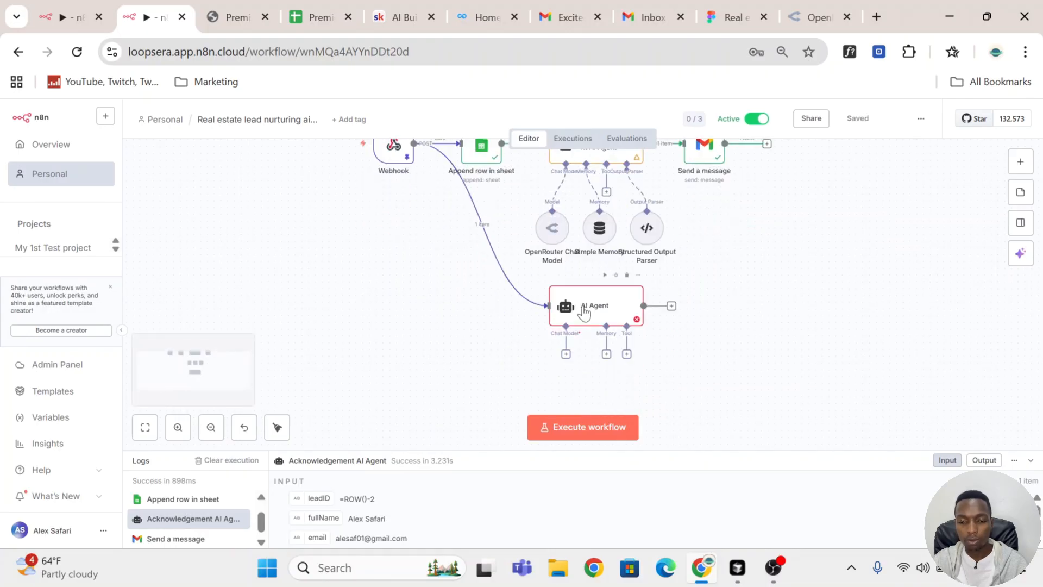
left_click(65, 12)
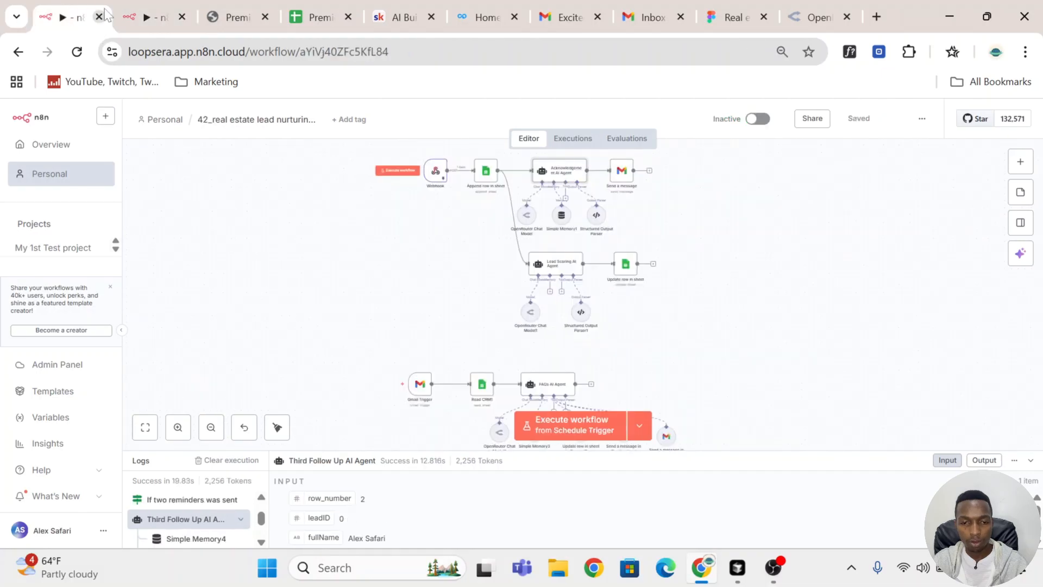
left_click(145, 10)
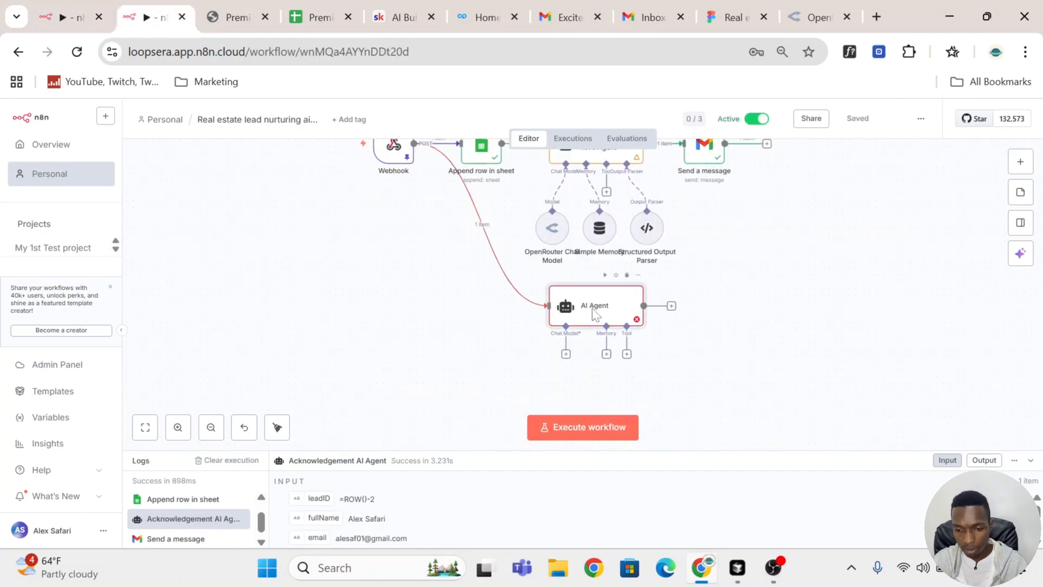
double_click(562, 304)
left_click(388, 137)
key("Left")
type("Lead S")
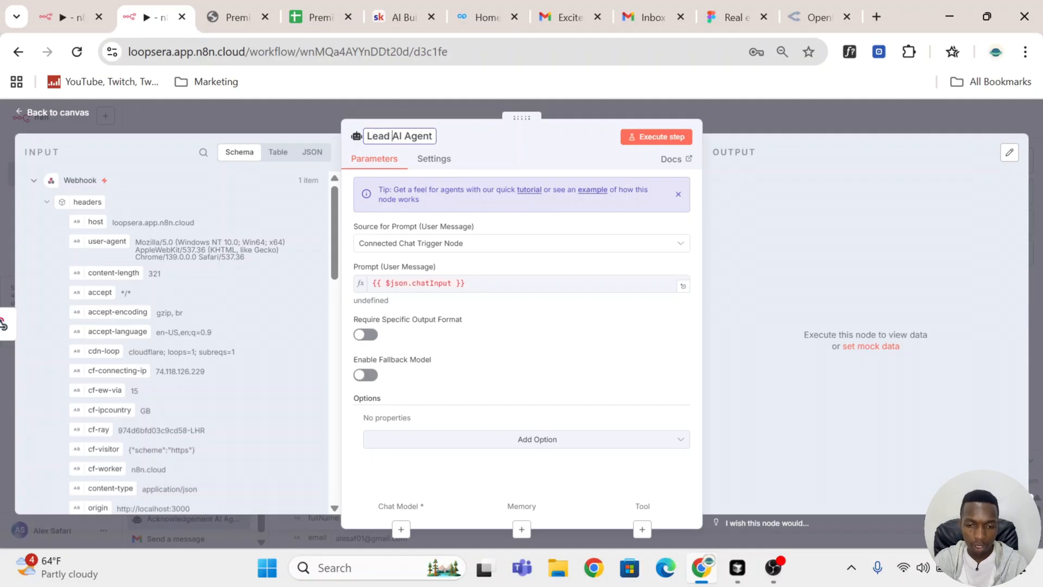
type("coring")
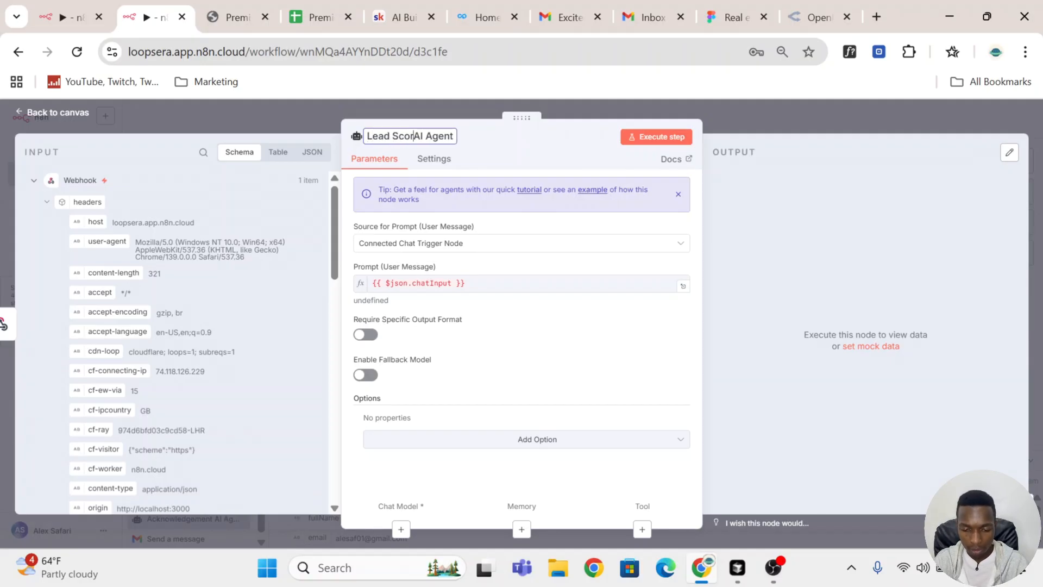
key("Return")
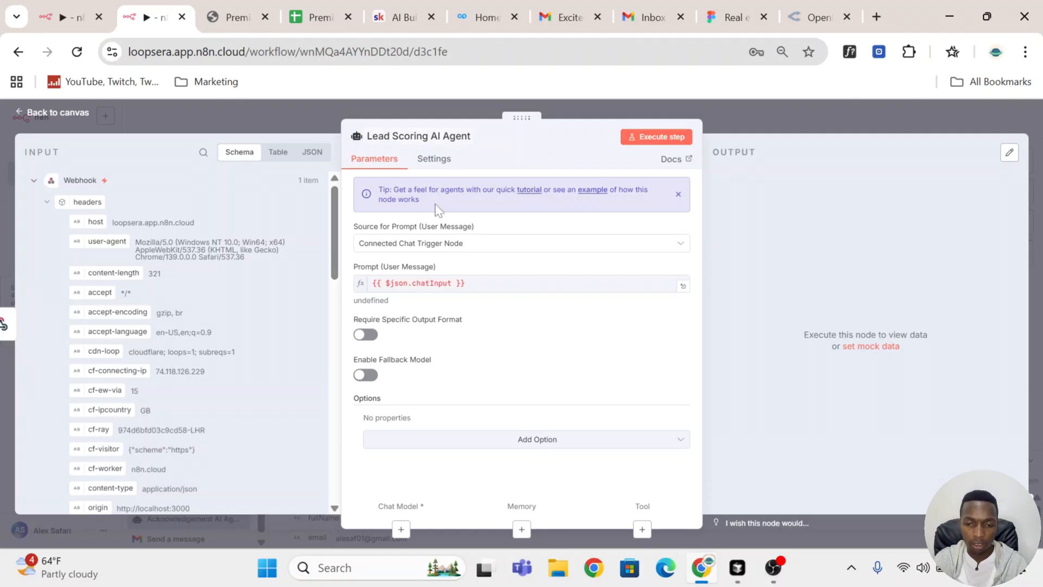
Step: Set the Lead Scoring AI Agent's prompt source to Define below and look through the Webhook body fields for its user message
left_click(492, 244)
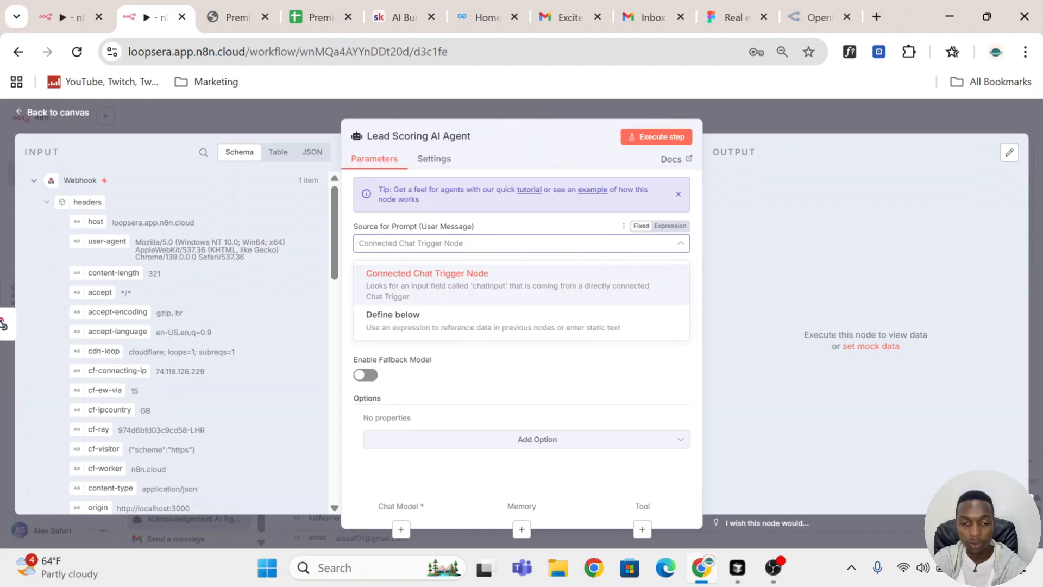
scroll(181, 292, "down", 10)
scroll(184, 299, "up", 5)
scroll(188, 304, "down", 3)
left_click(500, 321)
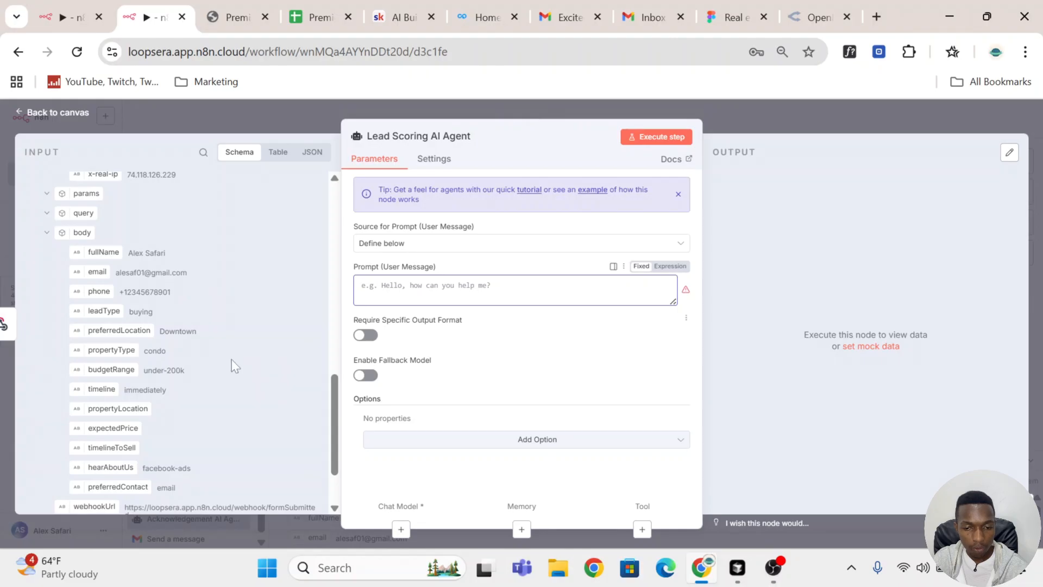
scroll(226, 366, "down", 3)
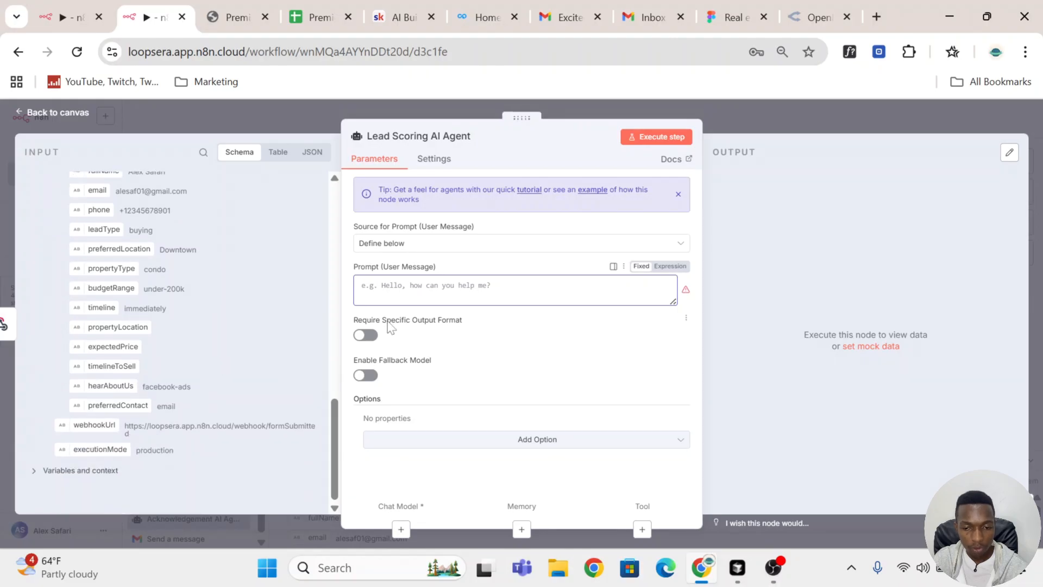
scroll(233, 296, "up", 3)
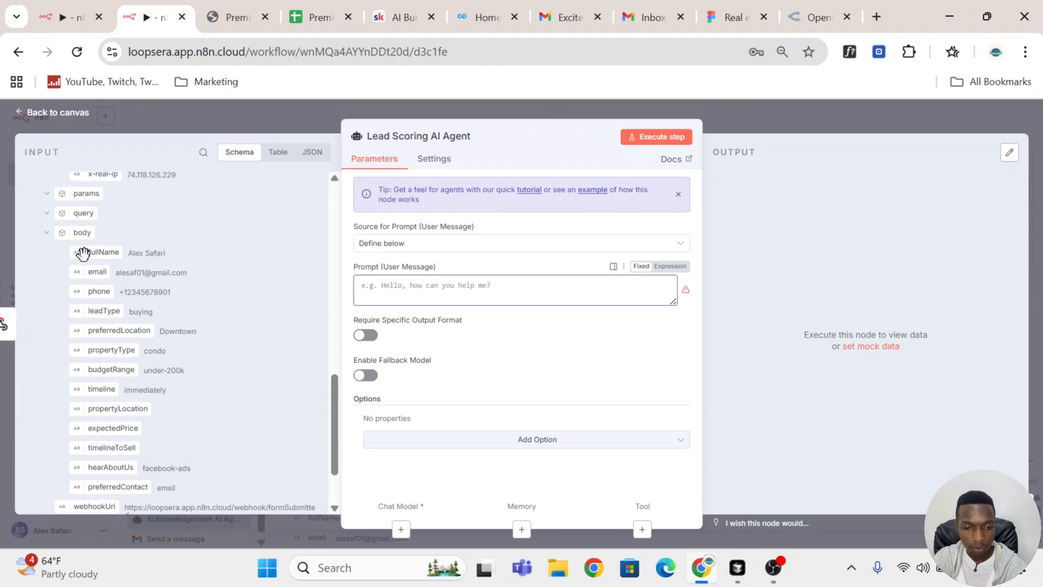
Step: Copy the full user message prompt with the Webhook lead fields from the Acknowledgement AI Agent and return to the canvas
left_click(777, 109)
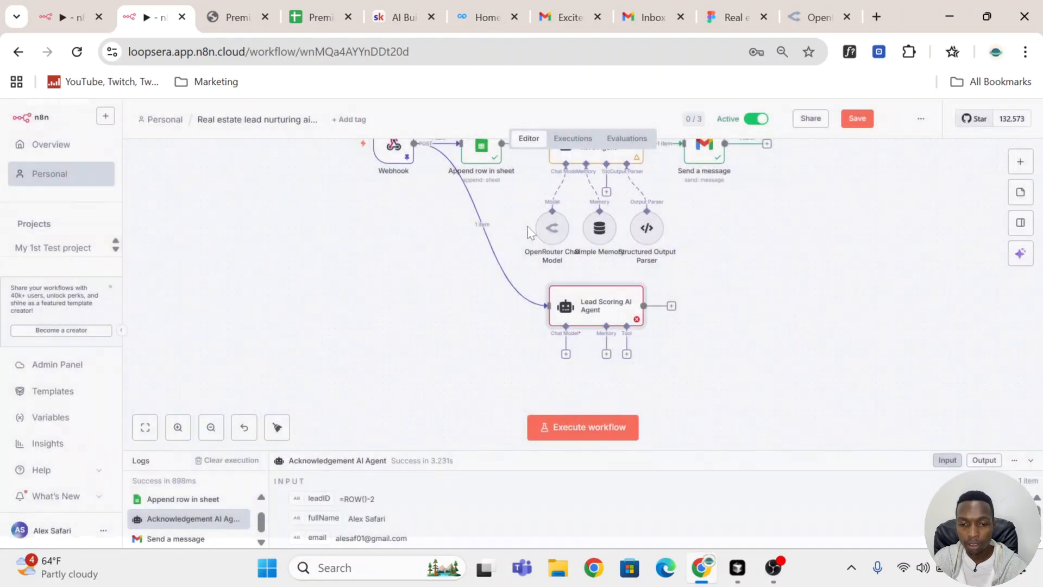
scroll(603, 233, "up", 2)
double_click(625, 231)
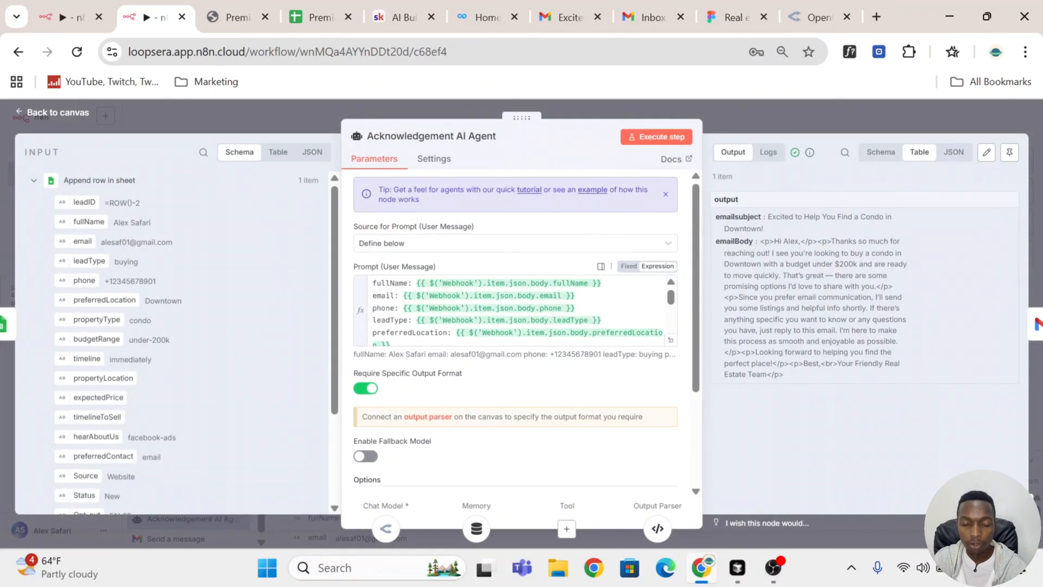
scroll(442, 343, "down", 6)
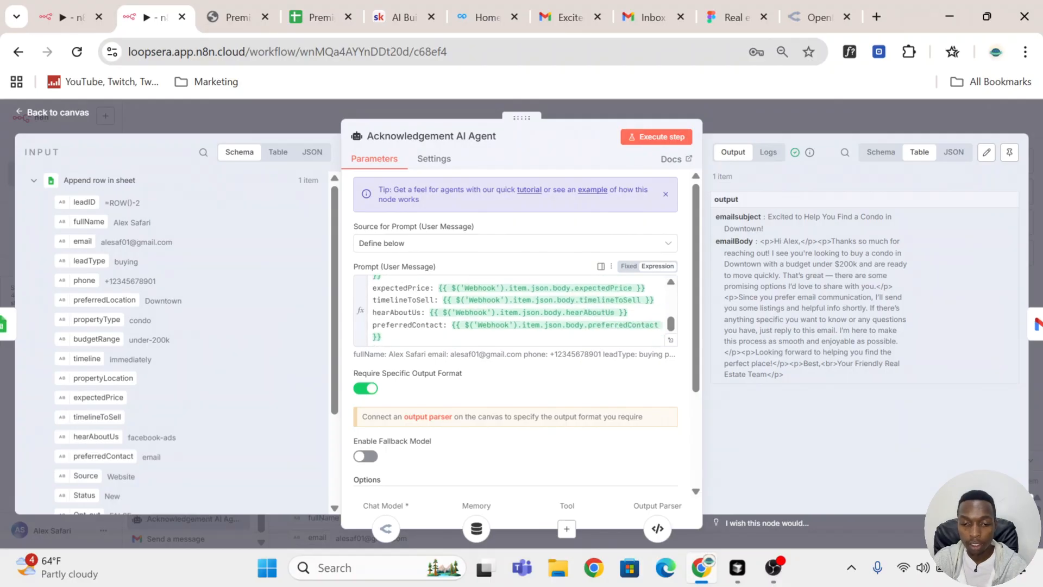
scroll(442, 343, "up", 3)
left_click(460, 329)
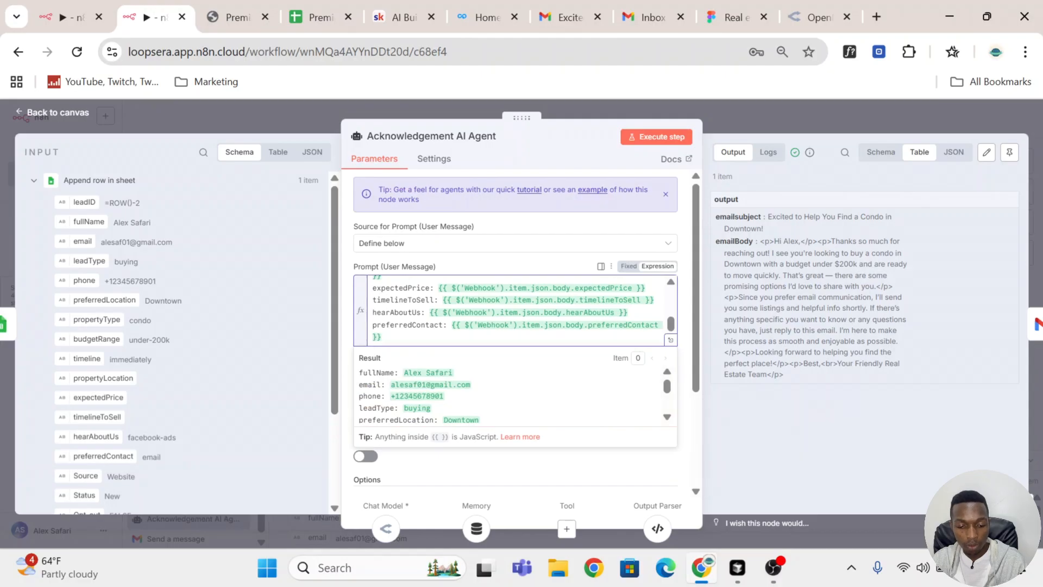
scroll(450, 328, "up", 3)
scroll(449, 328, "down", 3)
key("ctrl+a")
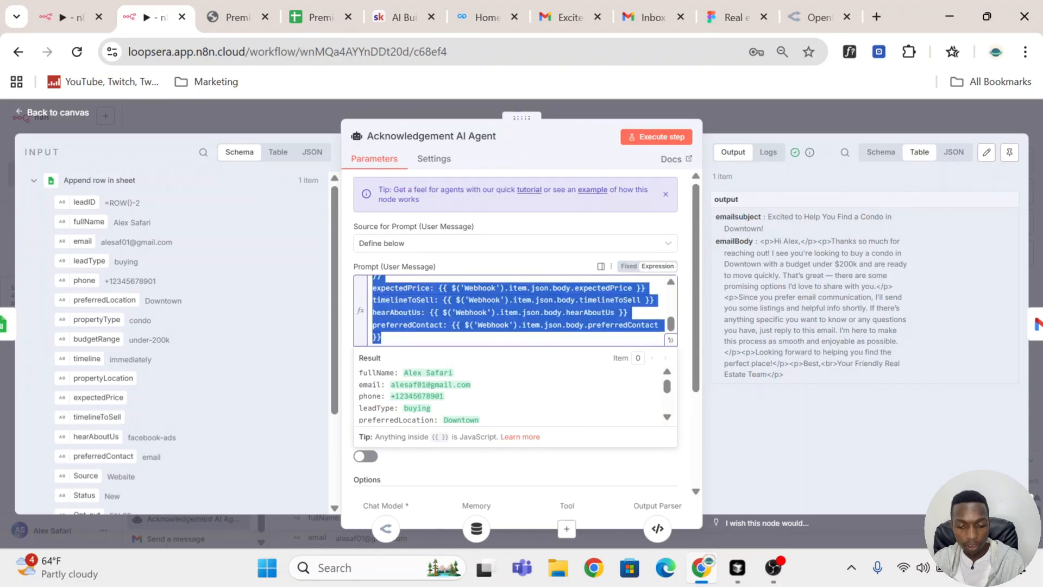
left_click(818, 118)
Step: Paste the copied Webhook lead fields into the Lead Scoring AI Agent's user message prompt
scroll(581, 354, "down", 1)
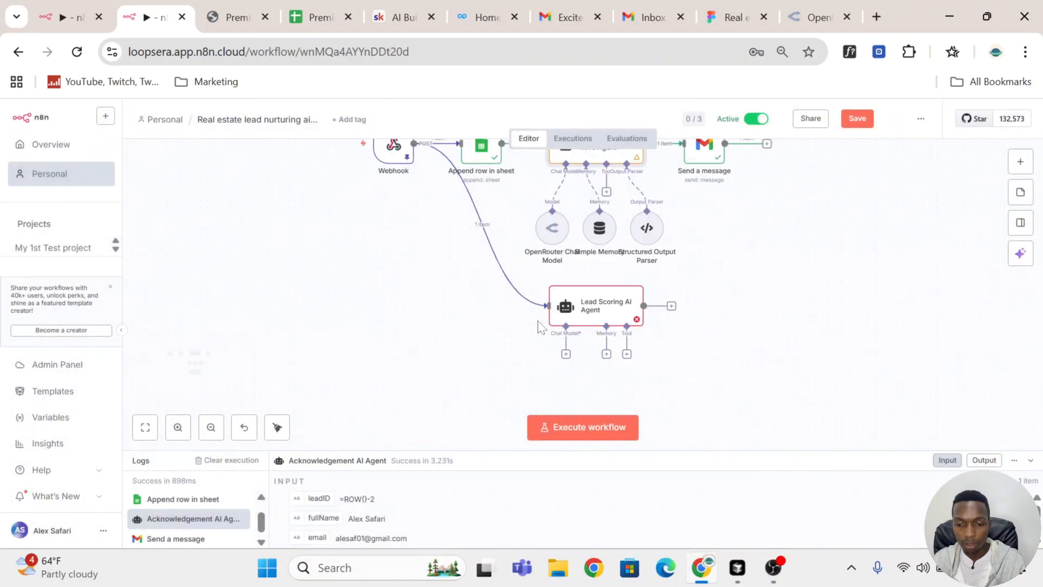
double_click(597, 309)
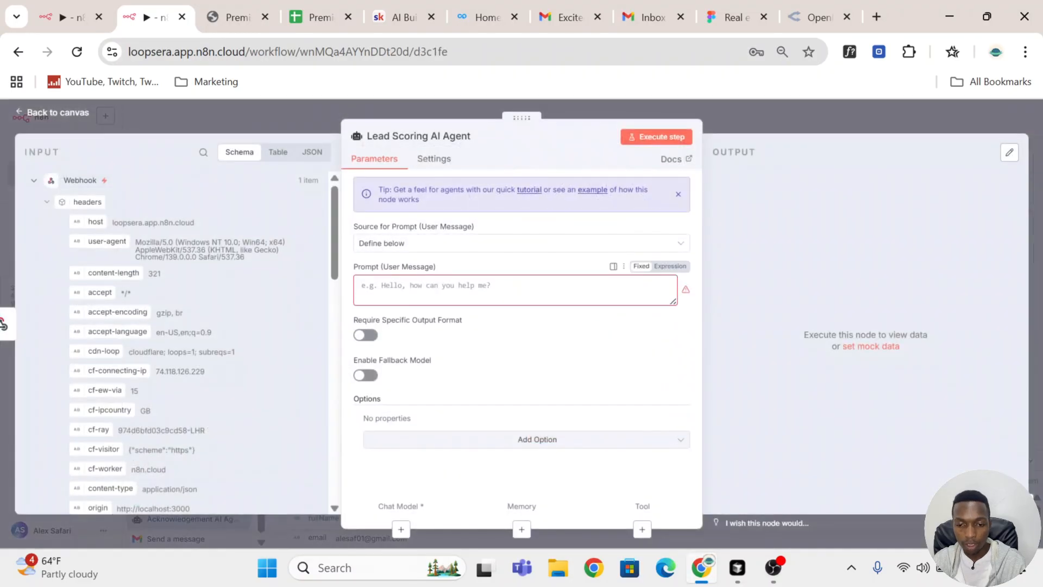
key("ctrl+v")
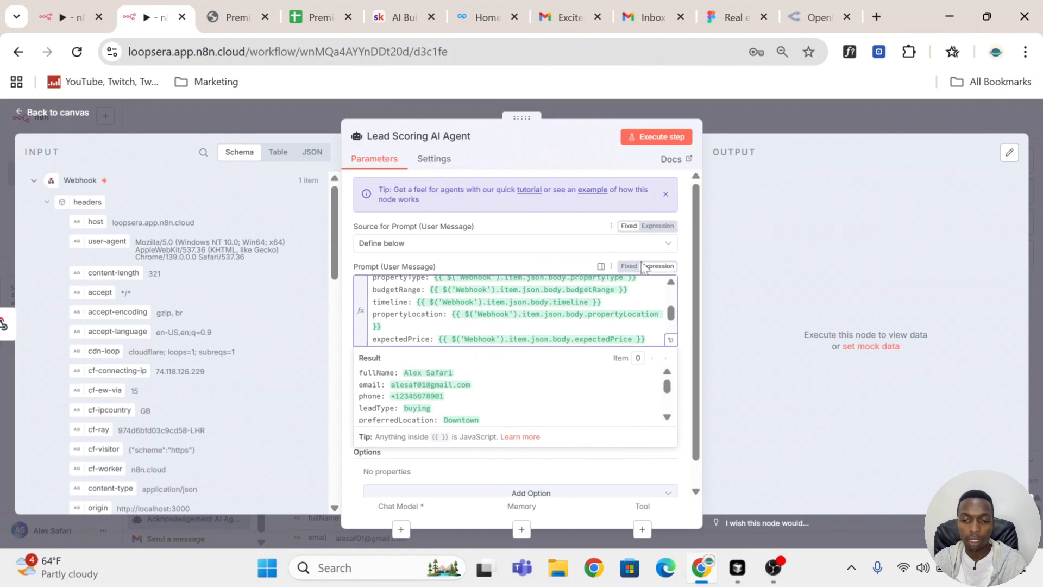
left_click(558, 227)
scroll(569, 305, "down", 2)
scroll(571, 360, "down", 2)
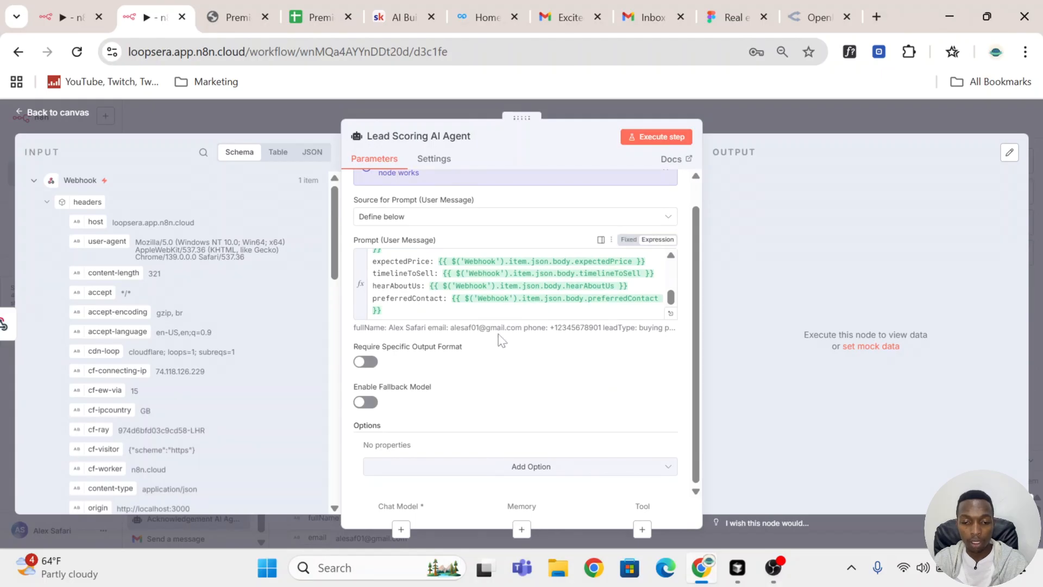
Step: Add the System Message option to the Lead Scoring AI Agent and clear its default text
left_click(553, 467)
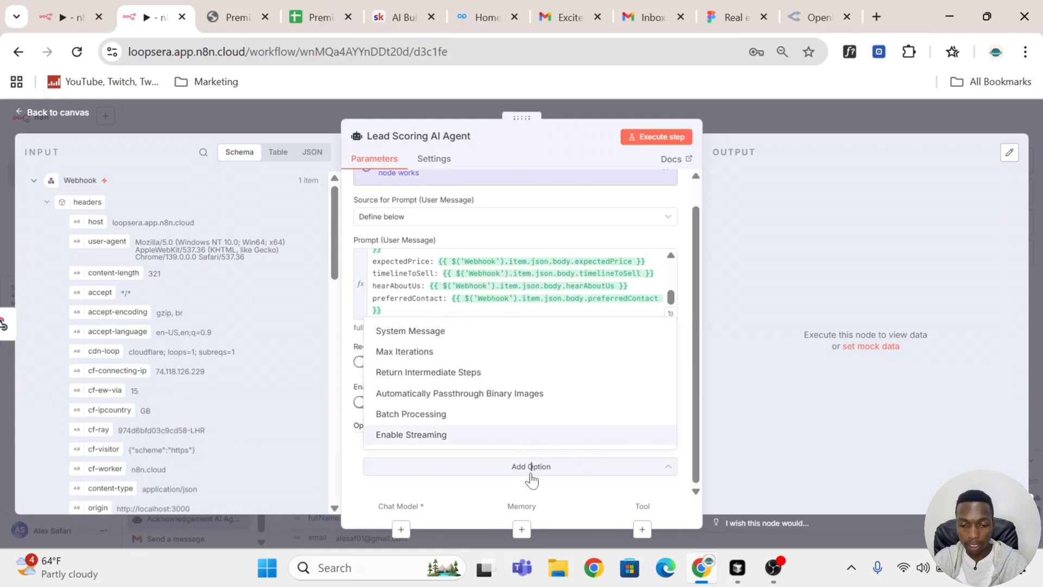
left_click(531, 468)
left_click(462, 340)
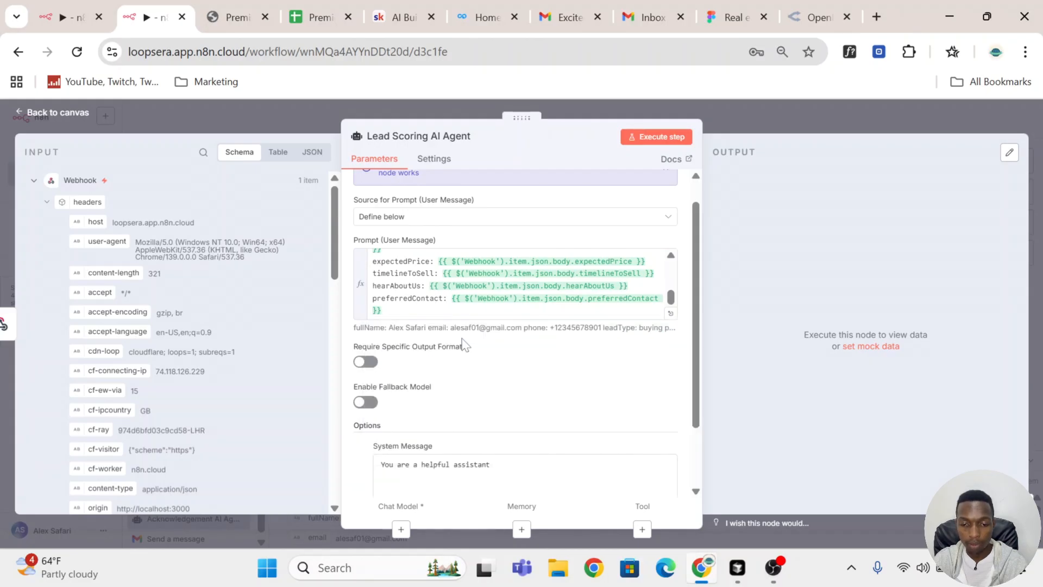
scroll(489, 380, "down", 2)
left_click_drag(490, 385, 340, 400)
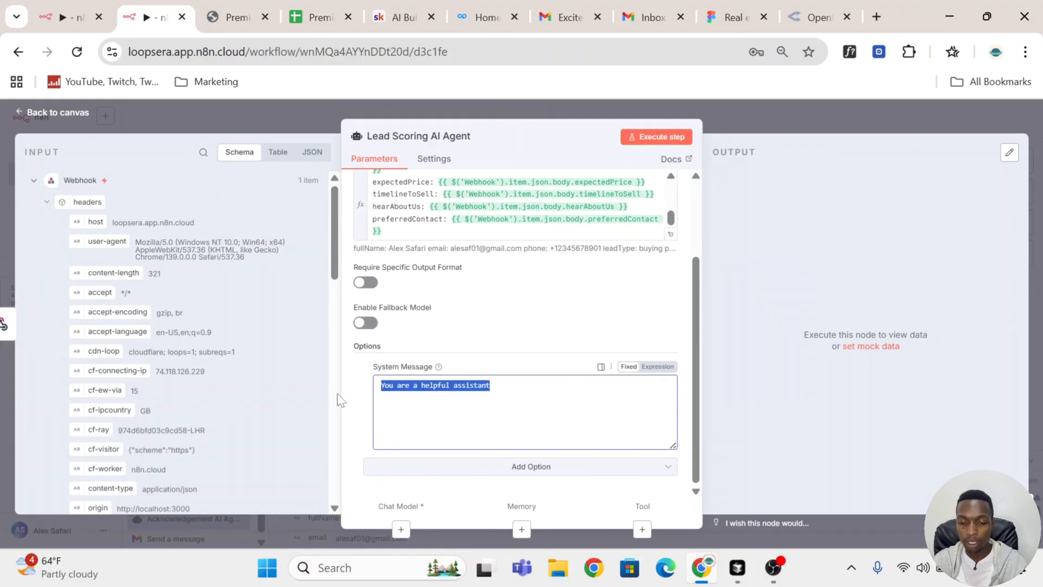
key("BackSpace")
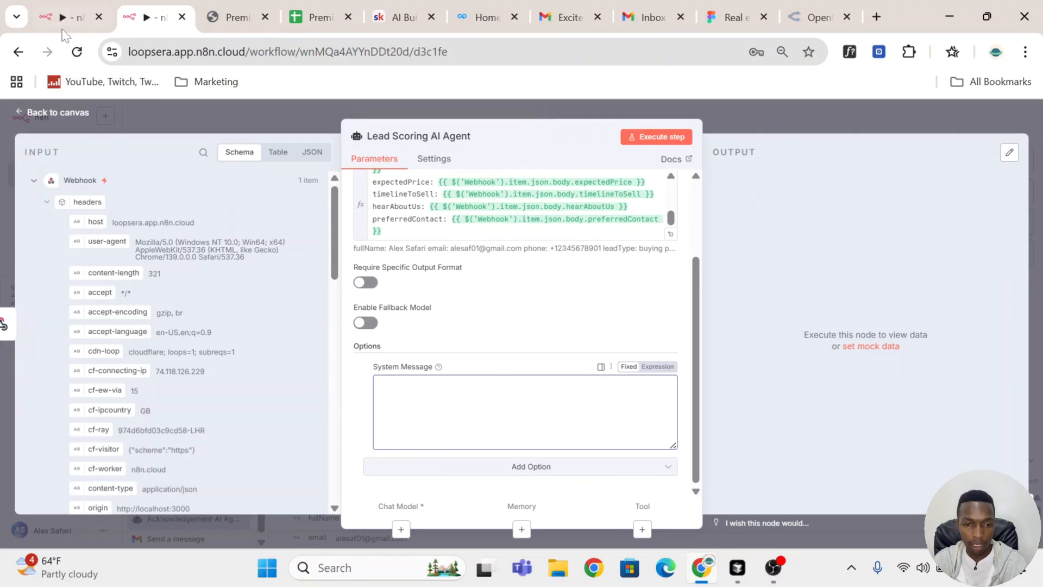
Step: Copy the entire system message from the Lead Scoring AI Agent in the finished reference workflow
mouse_move(66, 29)
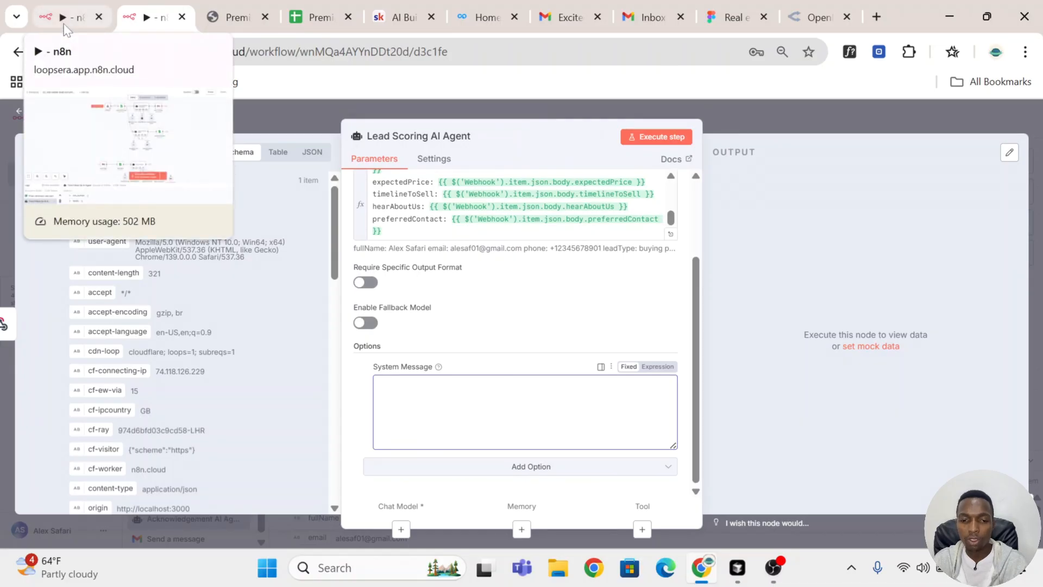
left_click(66, 29)
scroll(489, 279, "up", 2)
scroll(543, 278, "down", 2)
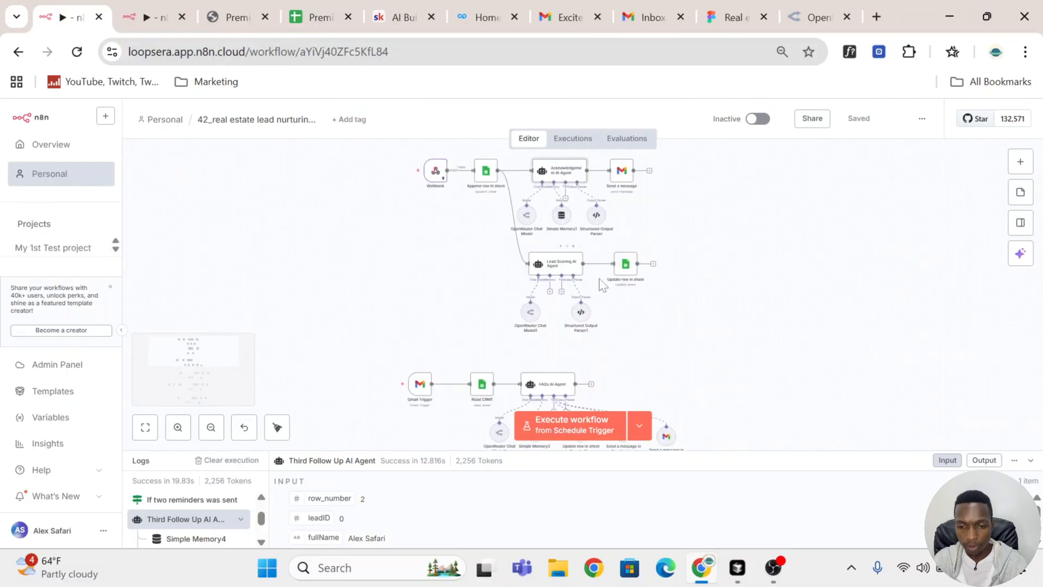
double_click(573, 272)
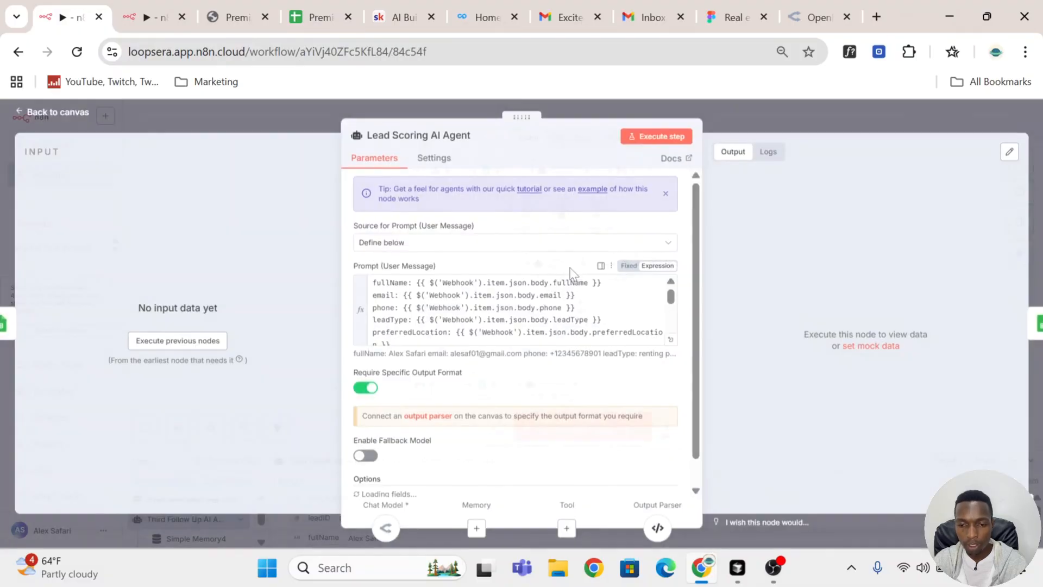
scroll(574, 273, "down", 1)
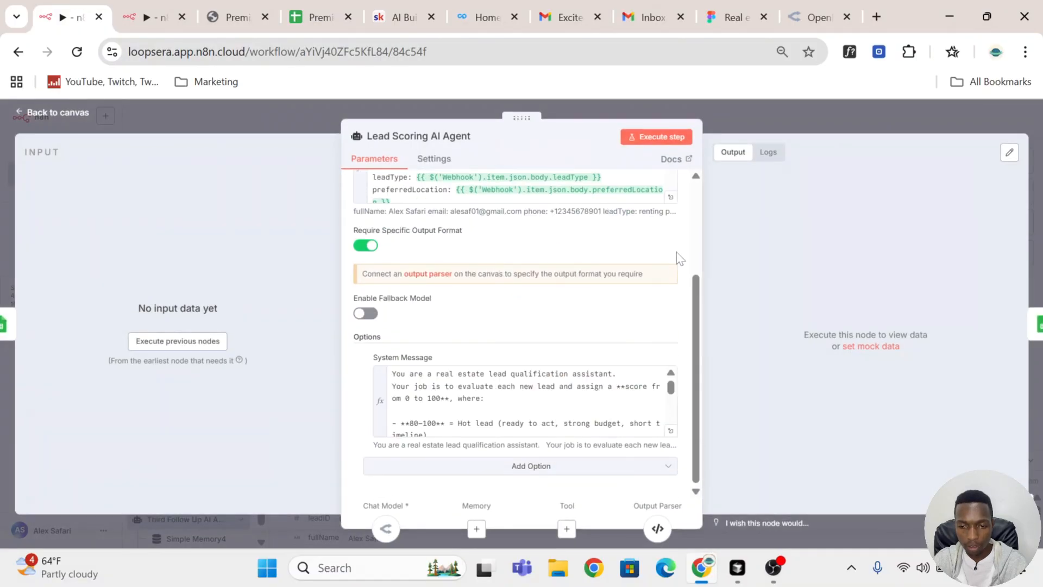
scroll(676, 261, "up", 3)
scroll(676, 275, "down", 5)
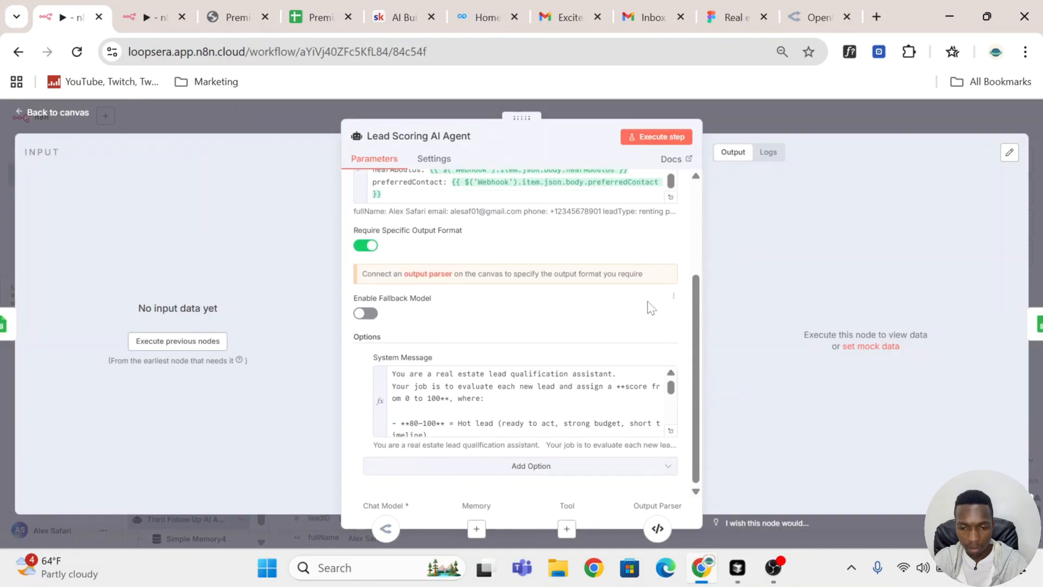
left_click(670, 430)
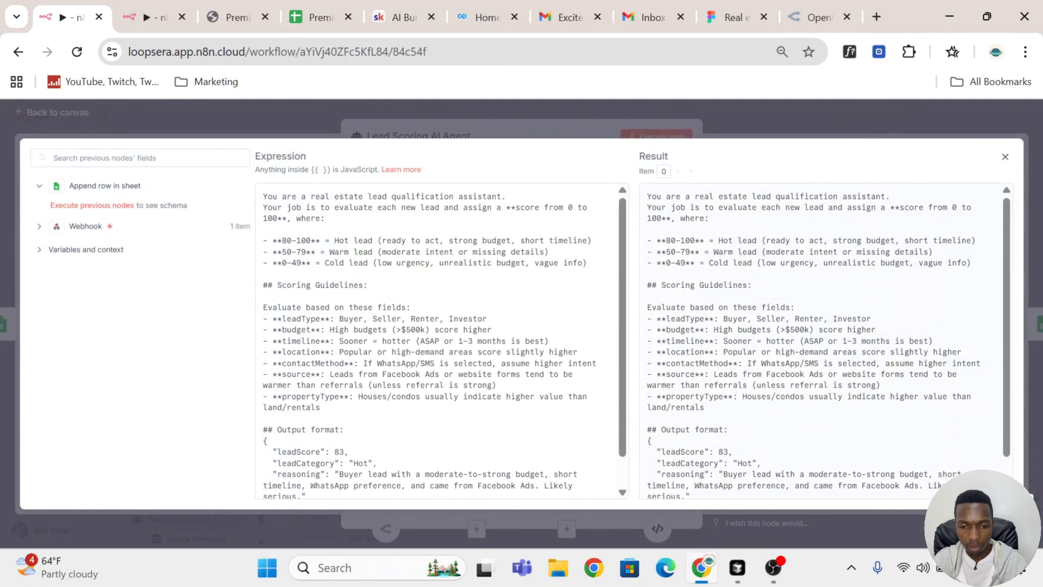
key("ctrl+a")
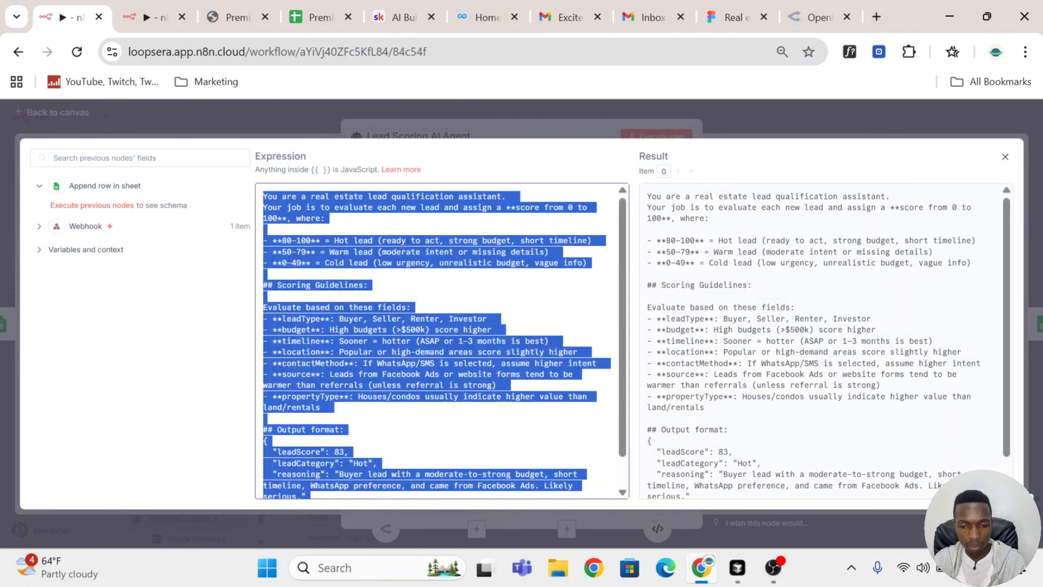
Step: Paste the copied lead qualification prompt into the new Lead Scoring AI Agent's System Message and set the field to Expression
left_click(133, 9)
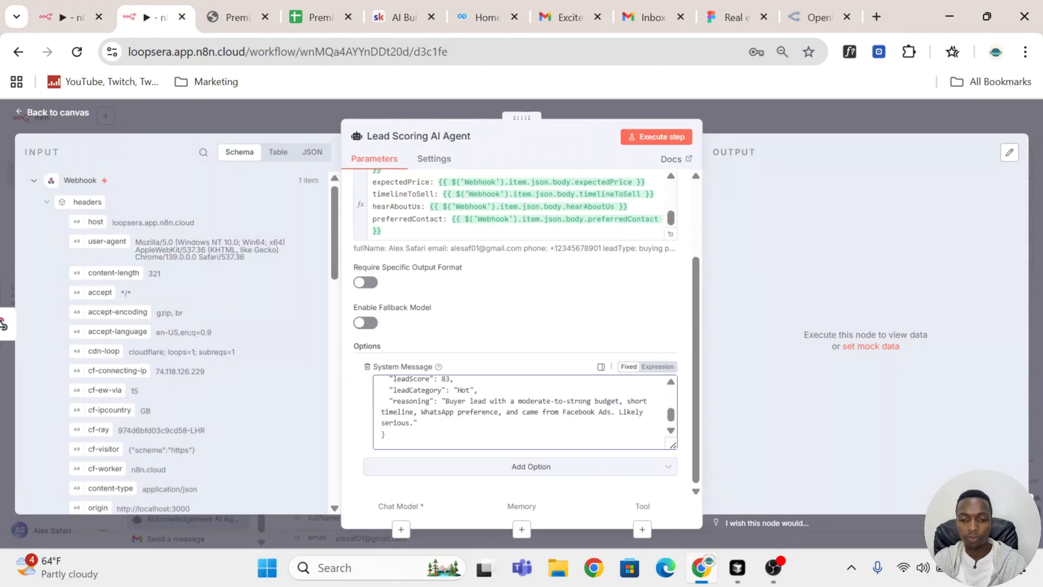
scroll(525, 412, "up", 10)
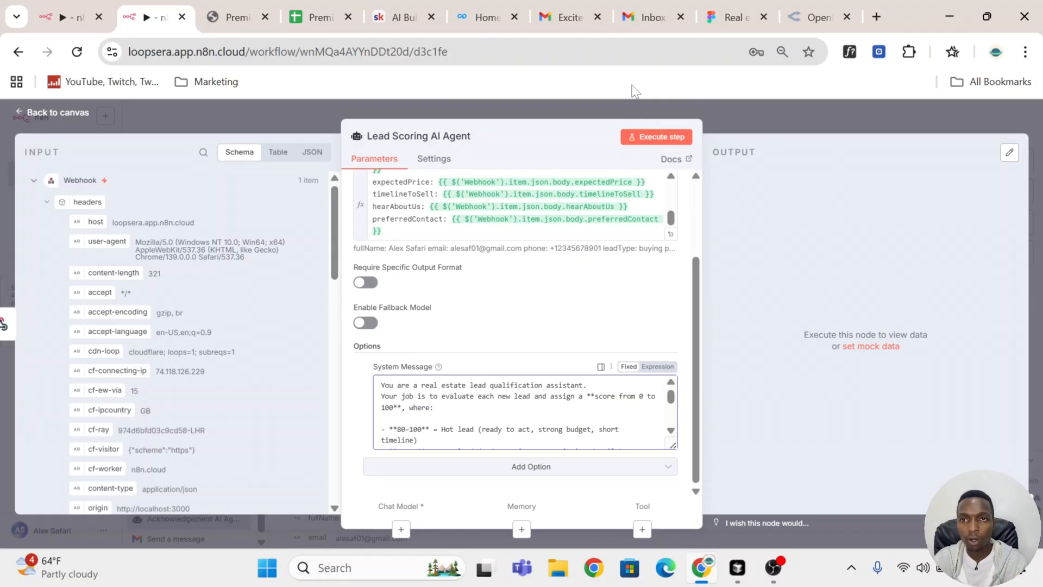
scroll(566, 416, "down", 2)
left_click(657, 367)
Step: Review the enlarged system message: the role, the score ranges, the scoring guidelines and the JSON output format
left_click(672, 443)
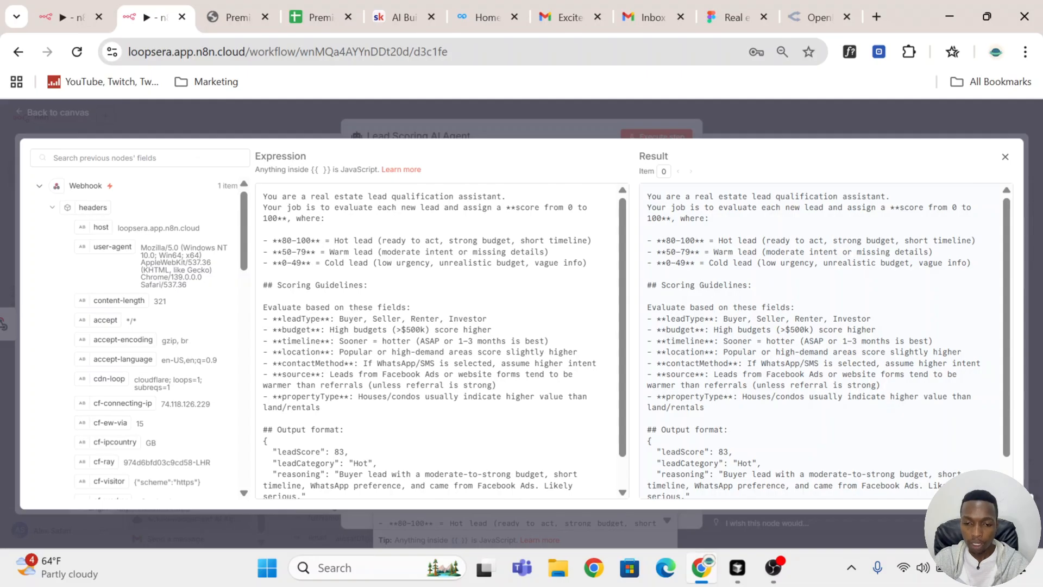
left_click_drag(263, 196, 506, 196)
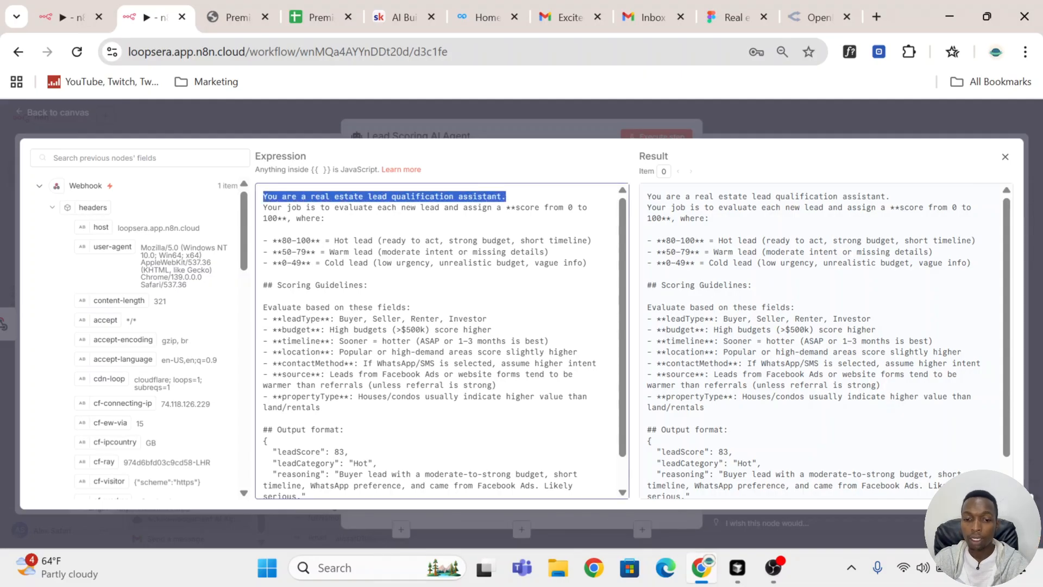
left_click_drag(264, 207, 325, 218)
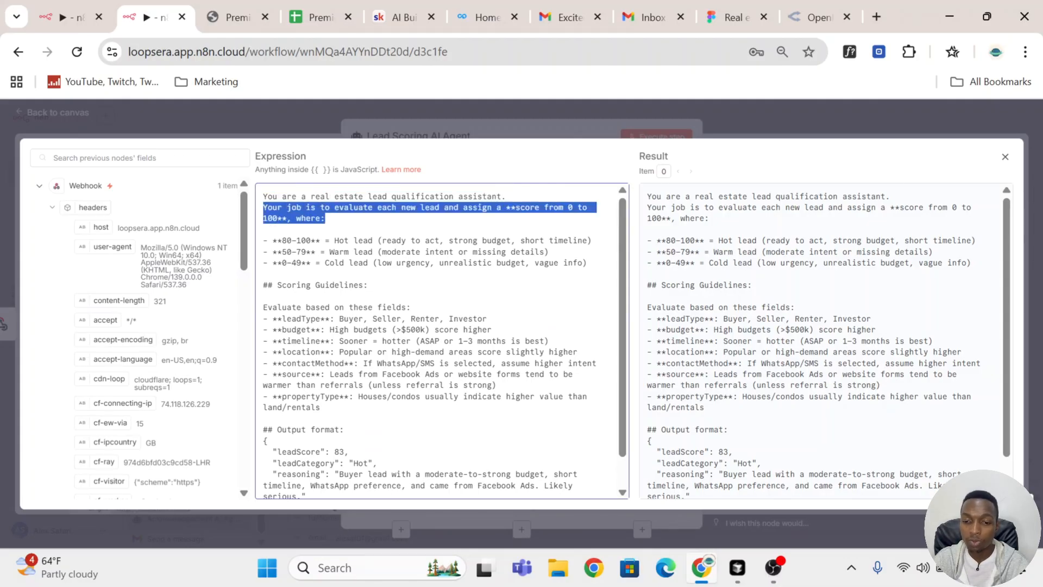
left_click_drag(588, 262, 263, 241)
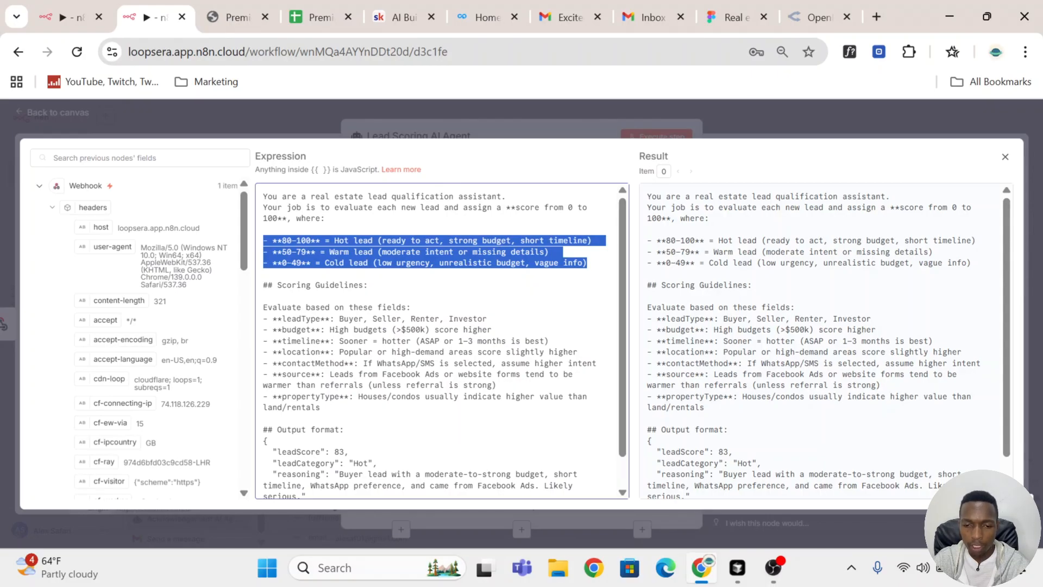
scroll(442, 341, "down", 1)
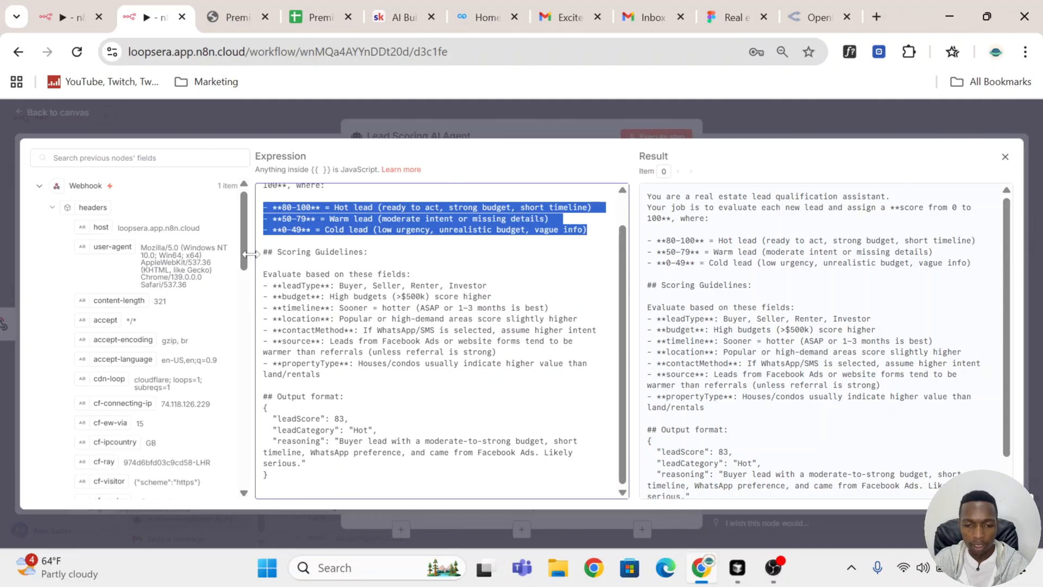
left_click_drag(263, 251, 329, 375)
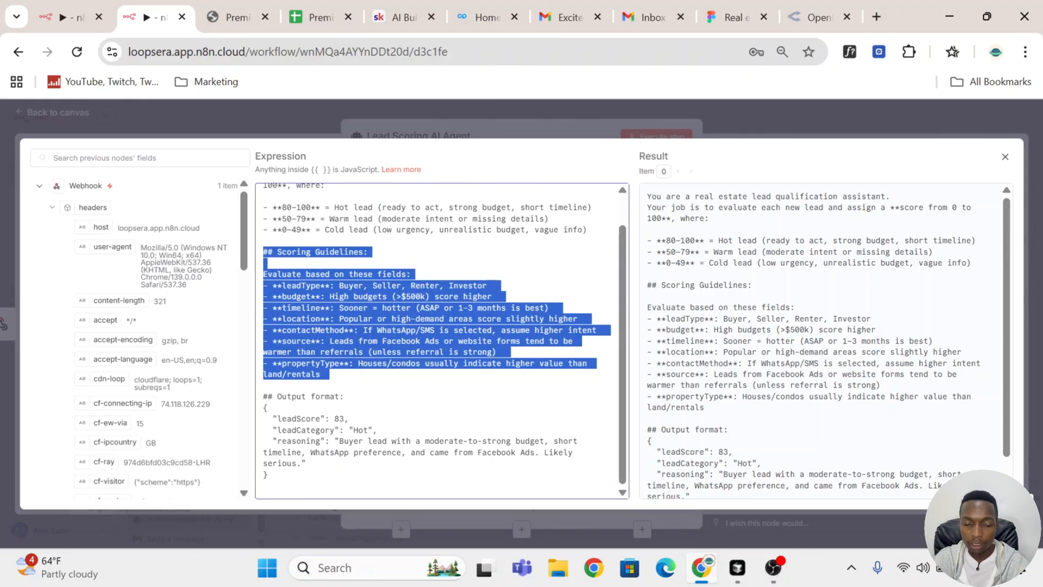
left_click_drag(268, 475, 264, 419)
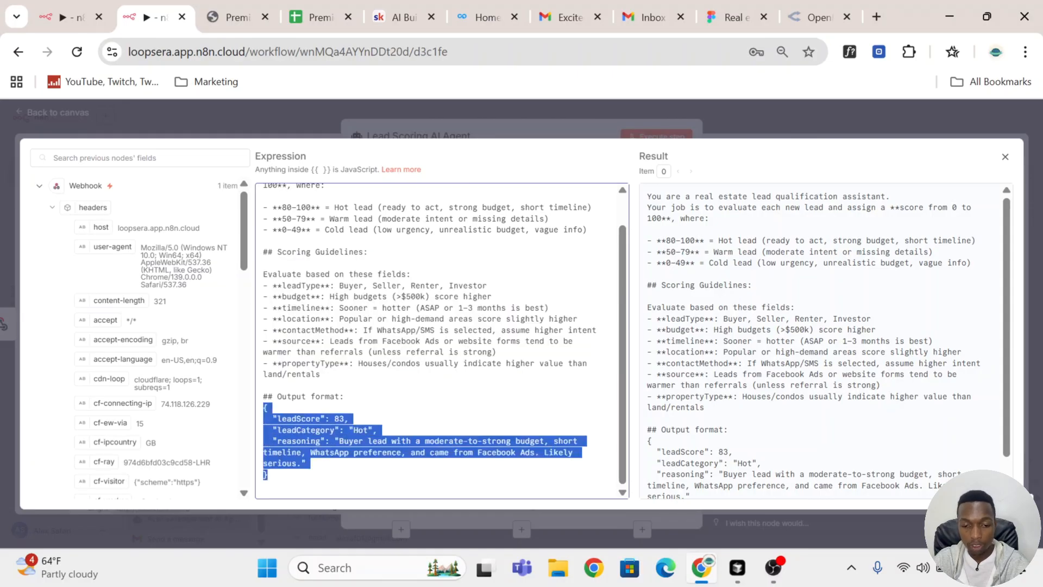
left_click(264, 385)
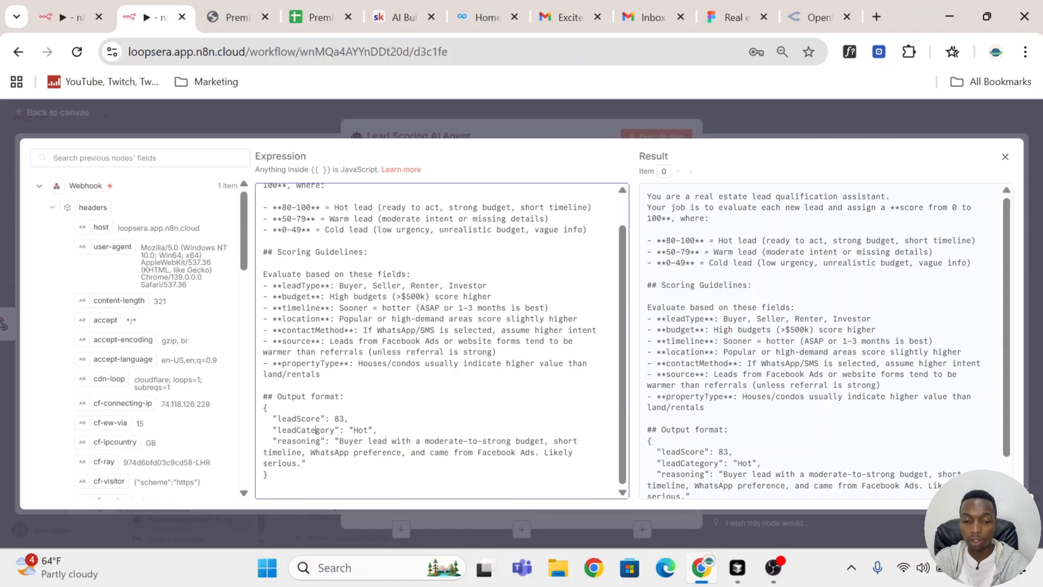
key("Escape")
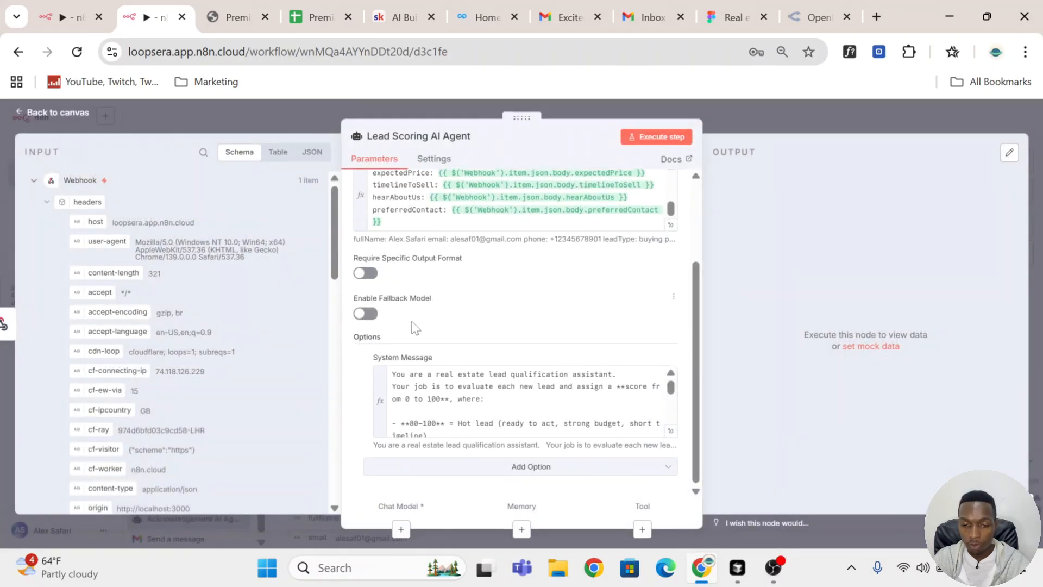
Step: Require a specific output format for the Lead Scoring AI Agent and attach a Structured Output Parser to it
left_click(366, 273)
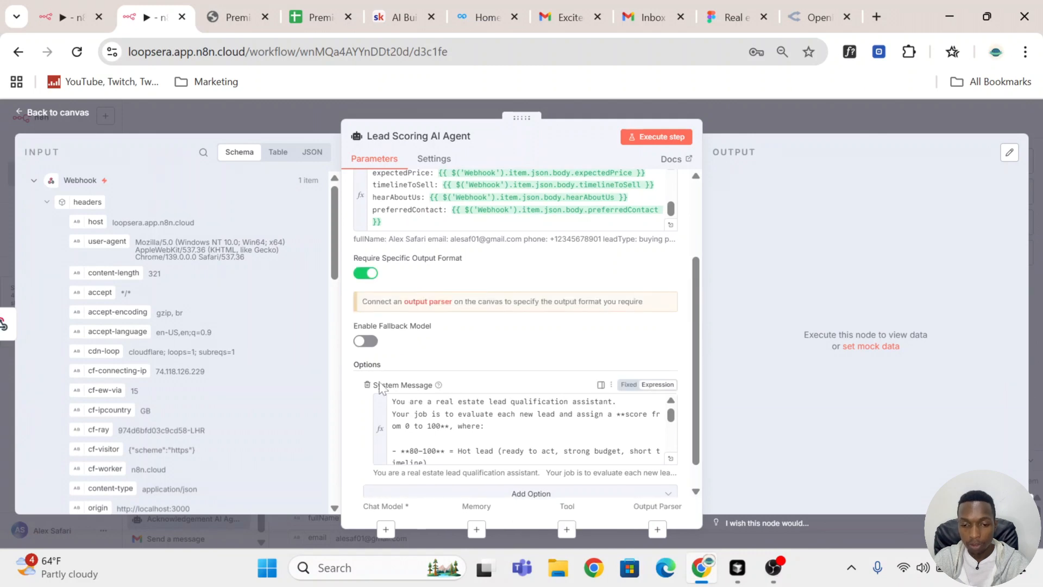
scroll(466, 296, "down", 1)
left_click(432, 274)
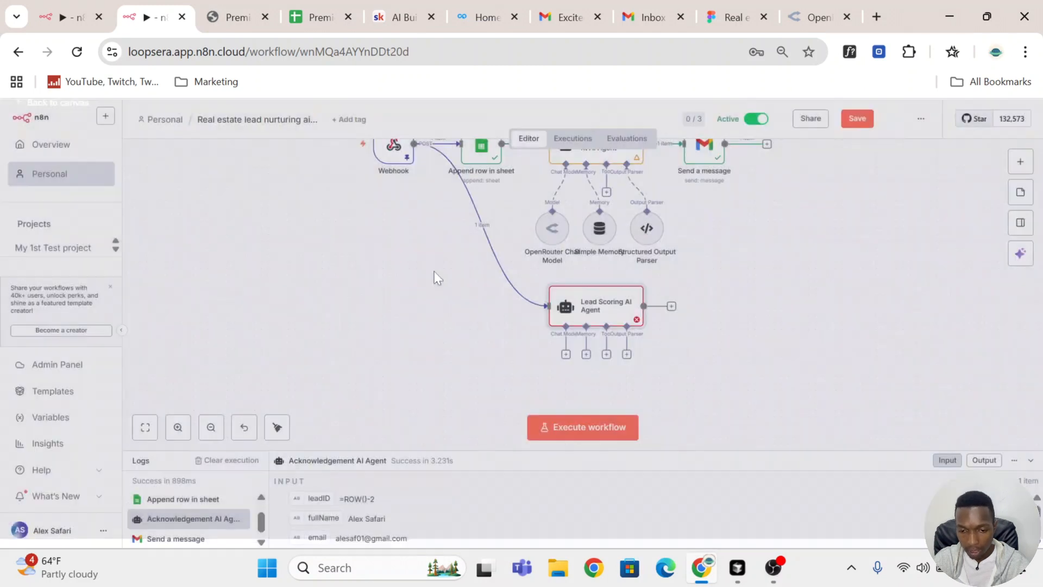
left_click(908, 280)
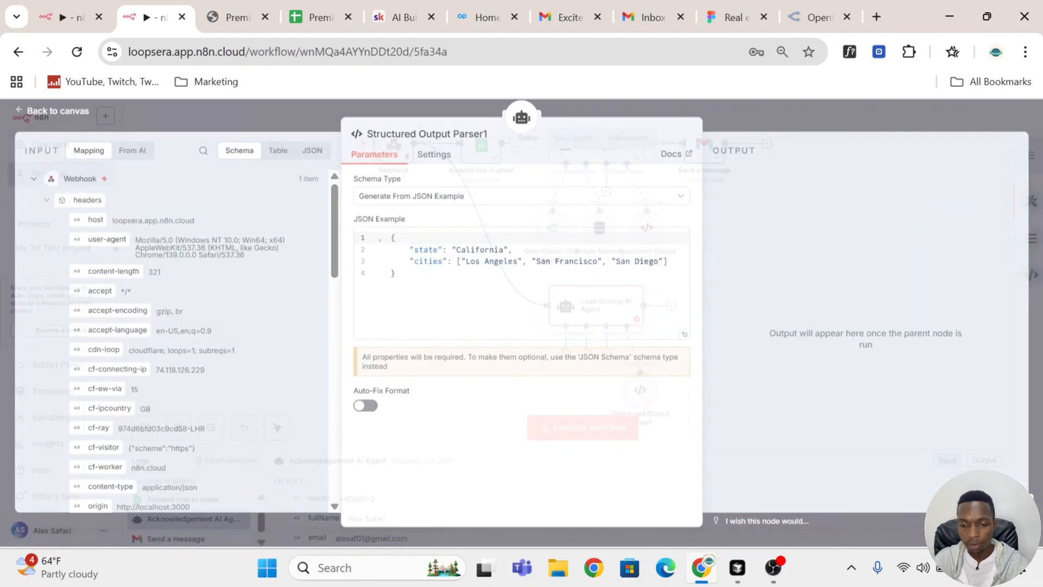
Step: Replace the parser's JSON example with the copied leadScore 83, leadCategory "Hot" and reasoning sample, and save the workflow
key("ctrl+a")
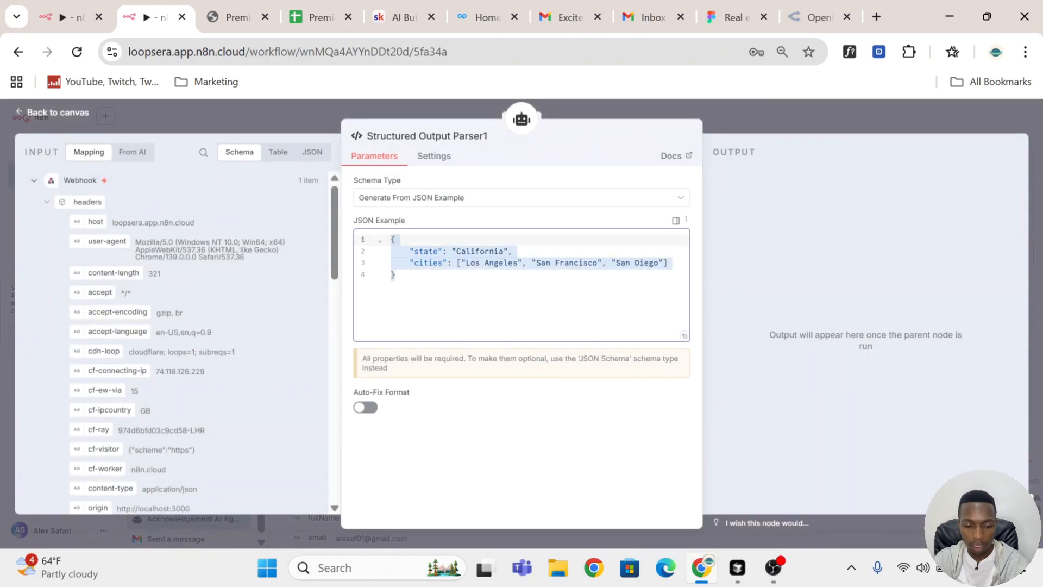
type("{   \"leadScore\": 83,   \"leadCategory\": \"Hot\",   \"reasoning\": \"Buyer lead with a moderate-to-strong budget, short timeline, WhatsApp preference, and came from Facebook Ads. Likely serious.\" }")
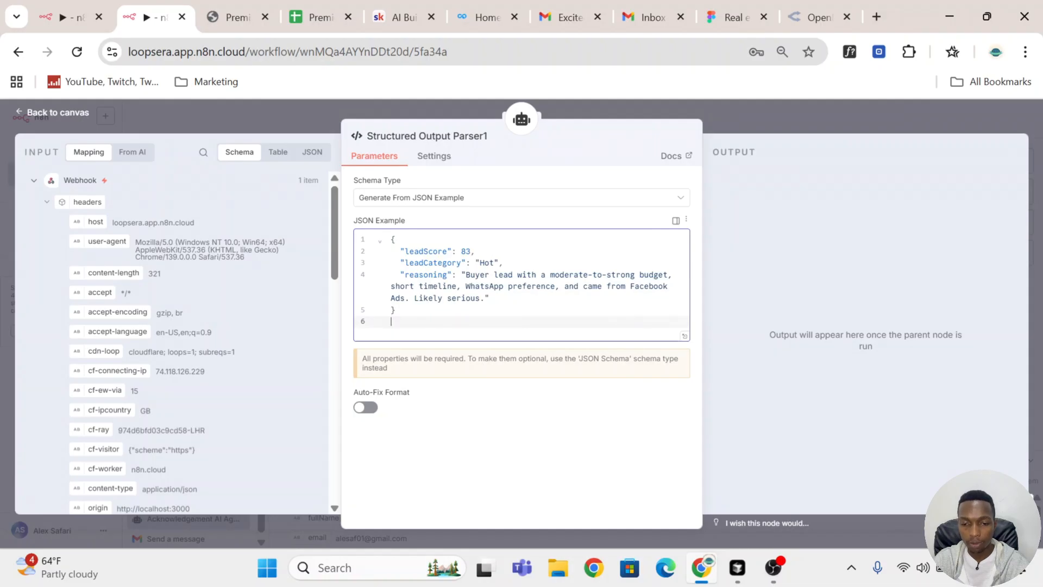
left_click(811, 109)
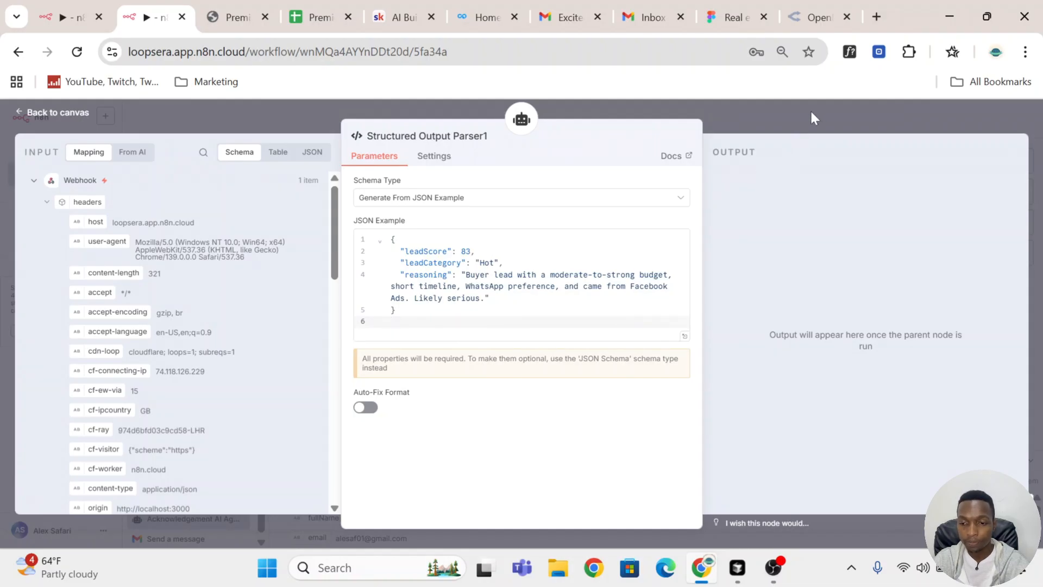
left_click(854, 120)
Step: Attach an OpenRouter Chat Model to the Lead Scoring AI Agent, using the openai/gpt-4.1-mini model
scroll(562, 376, "down", 1)
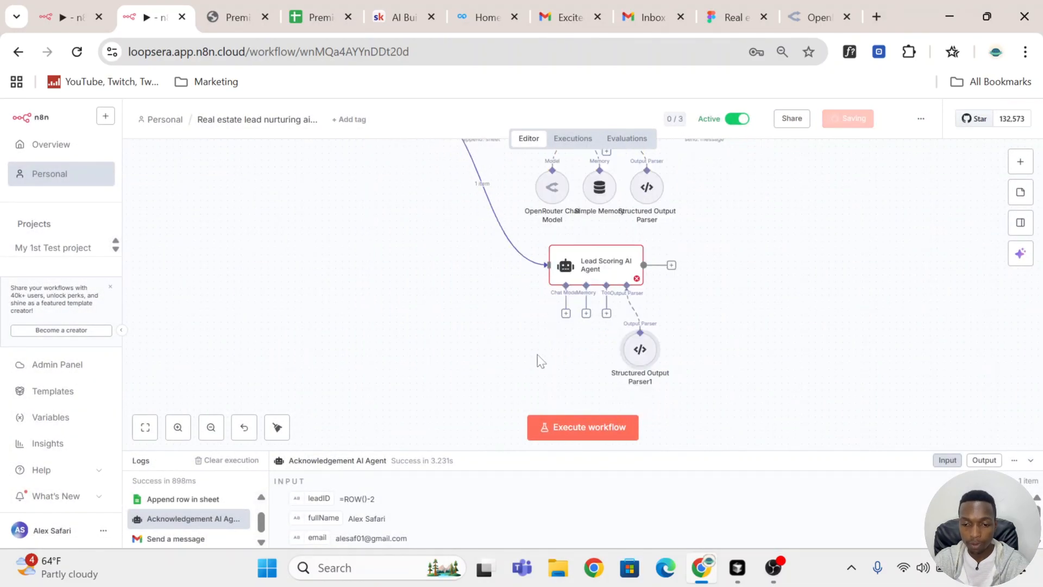
left_click(566, 315)
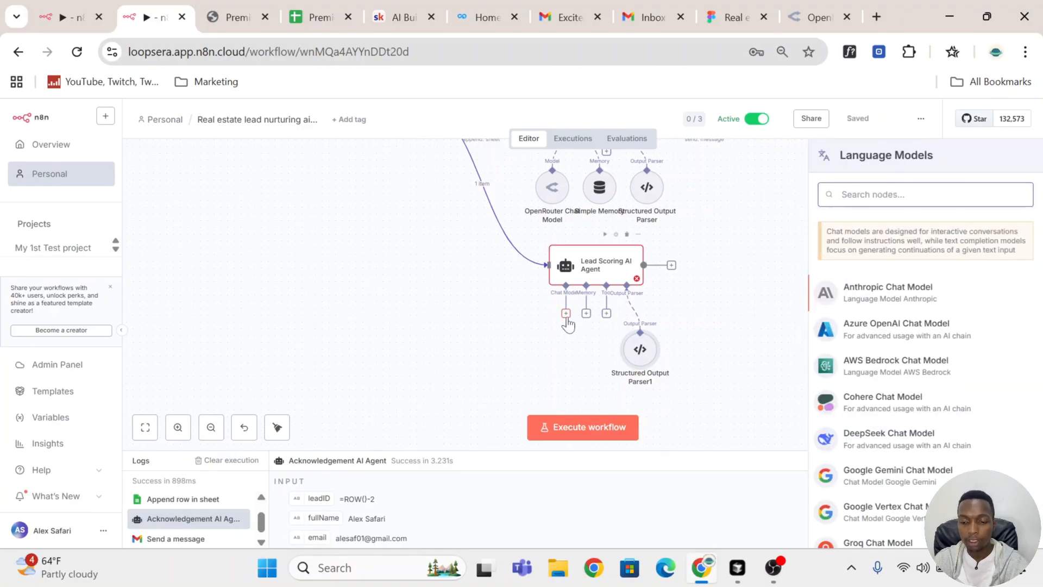
type("open")
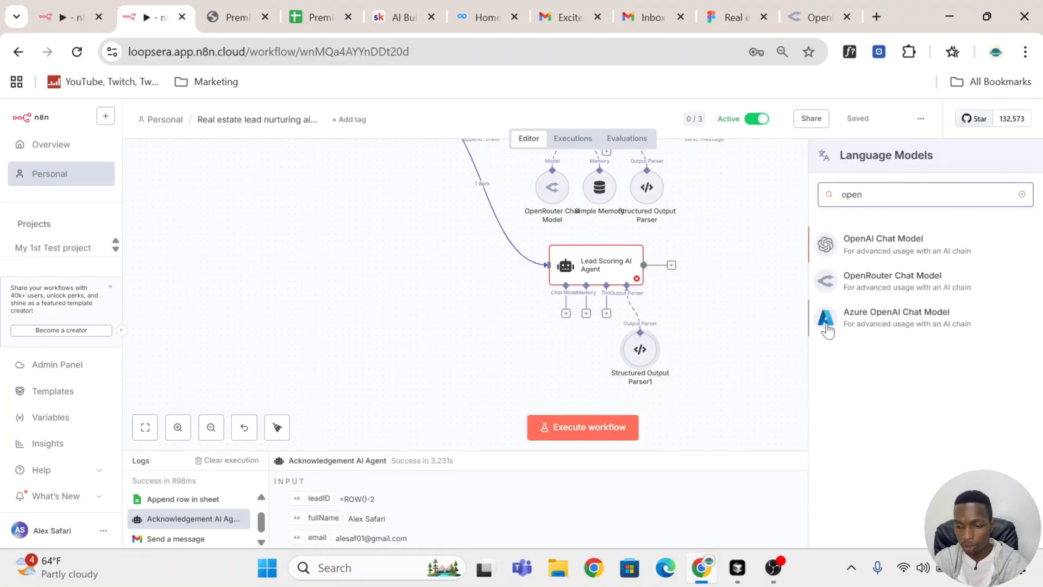
left_click(891, 279)
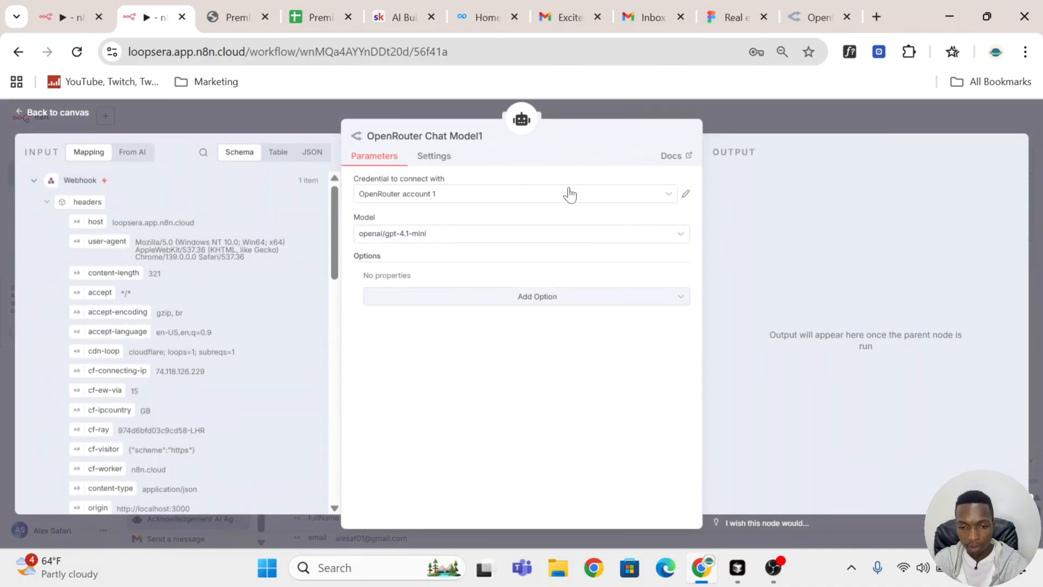
left_click(790, 120)
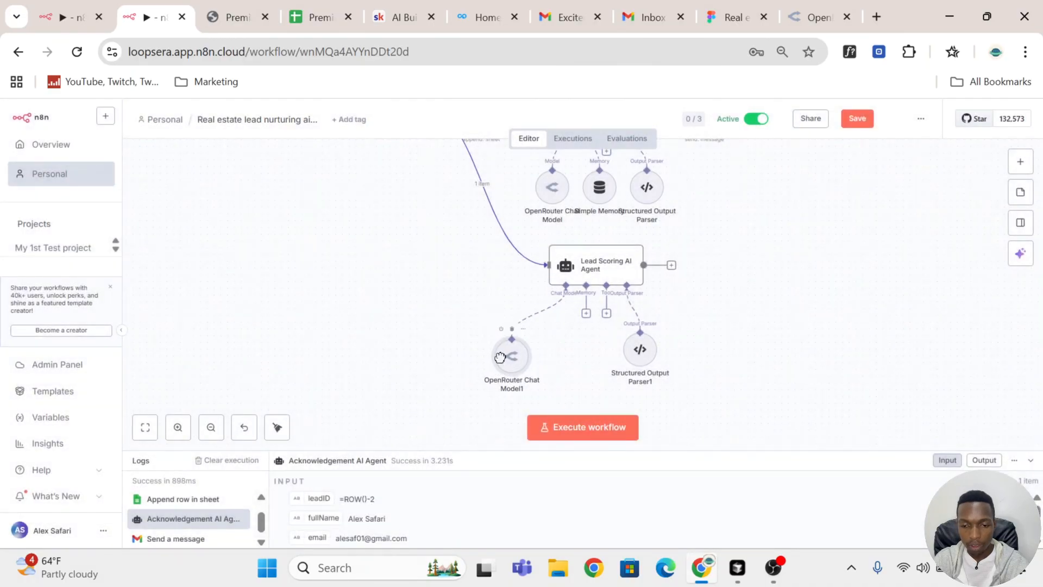
scroll(608, 372, "up", 2)
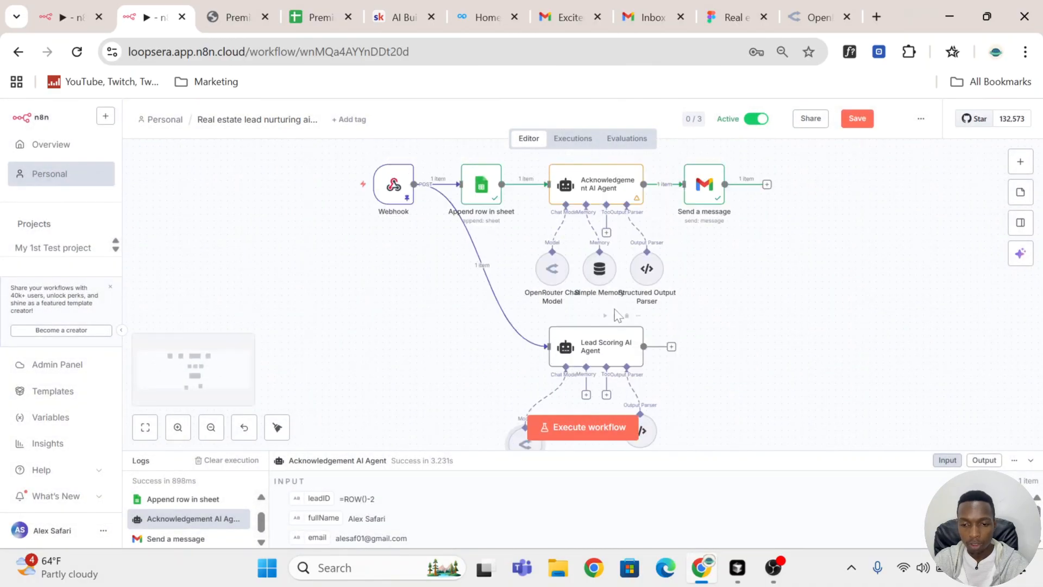
Step: Check the lead scoring branch in the finished reference workflow and return to the new workflow
left_click(65, 6)
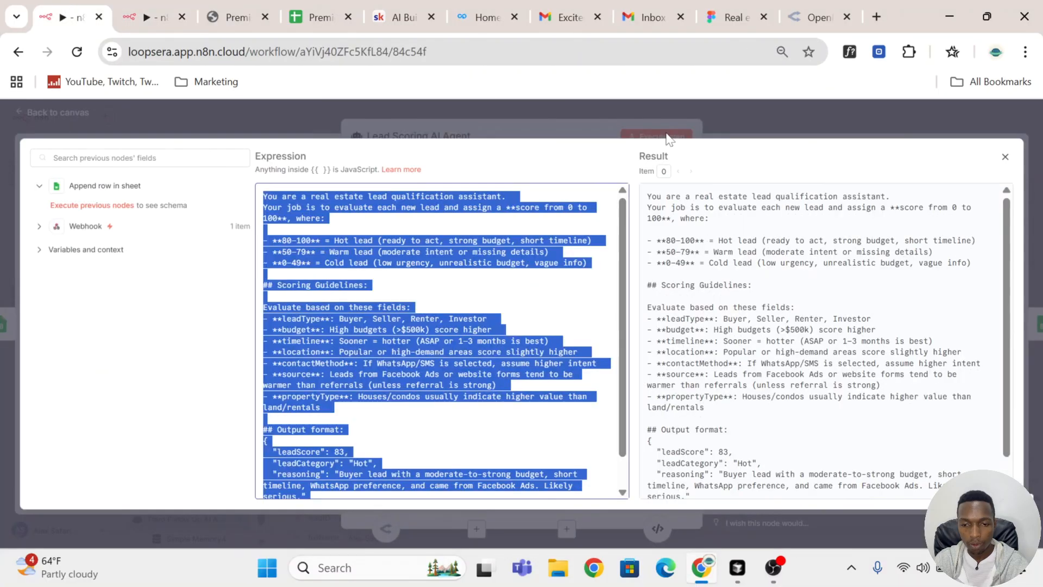
left_click(738, 136)
key("ctrl+Tab")
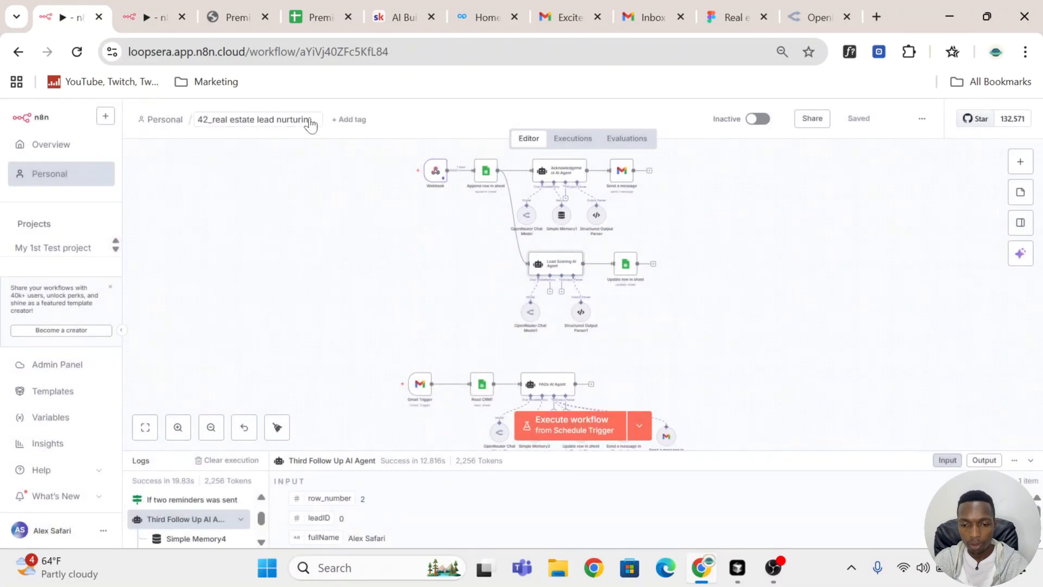
scroll(647, 303, "up", 2)
scroll(646, 303, "down", 2)
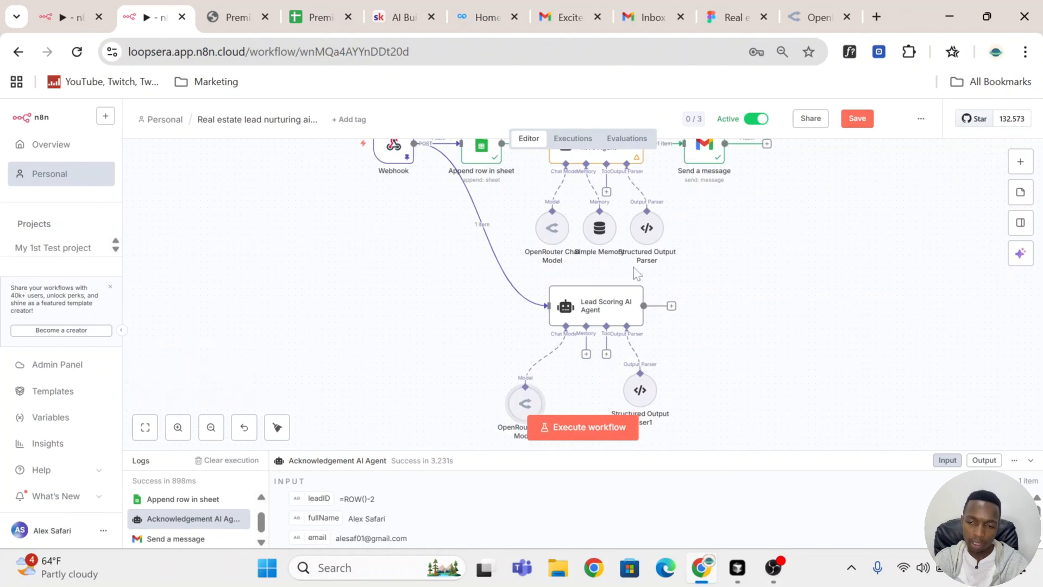
Step: Execute the Lead Scoring AI Agent and review the lead score, category and reasoning in its output
left_click(605, 276)
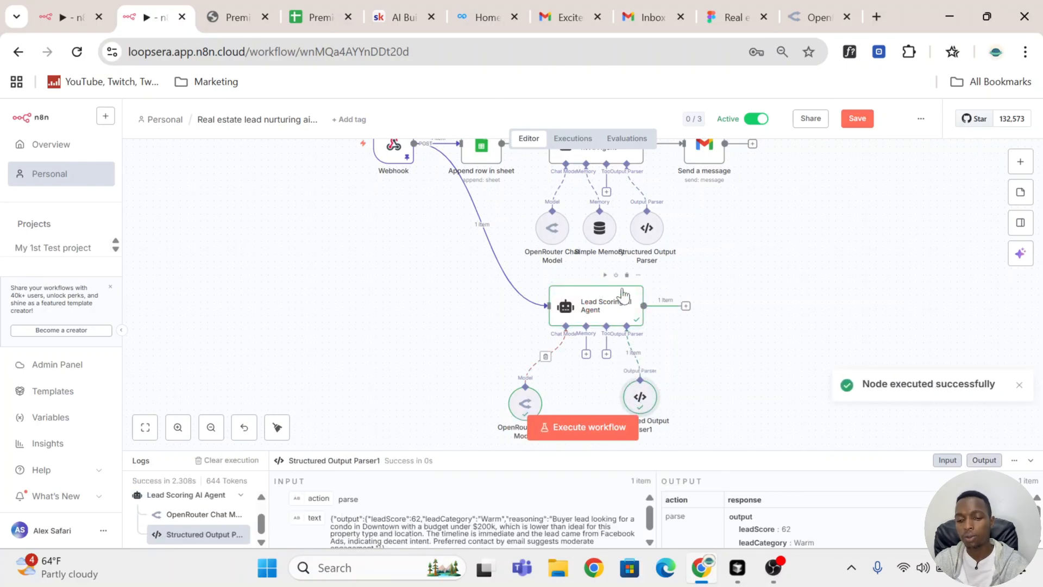
left_click(601, 309)
double_click(601, 309)
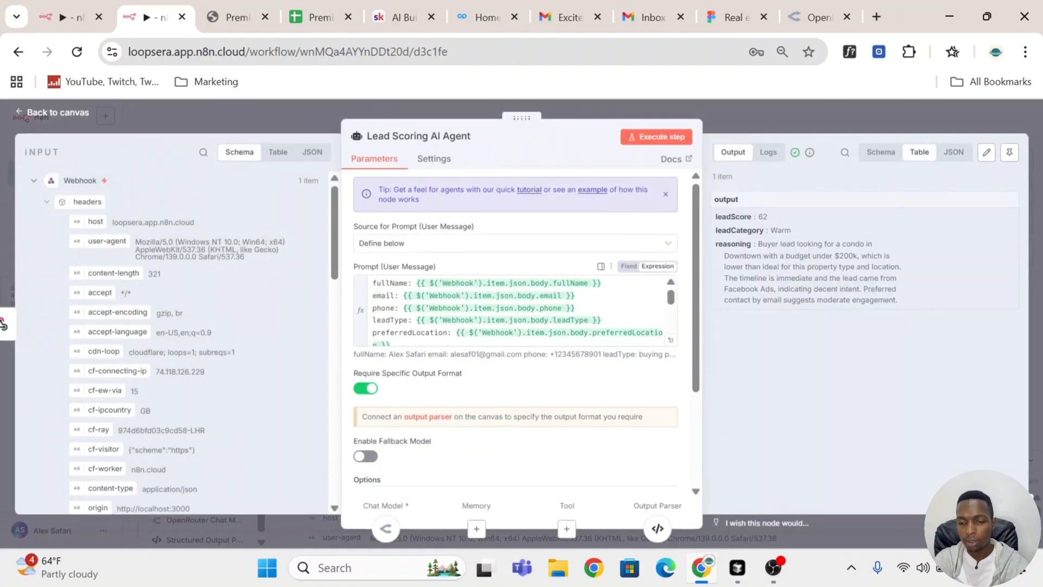
left_click_drag(715, 216, 778, 230)
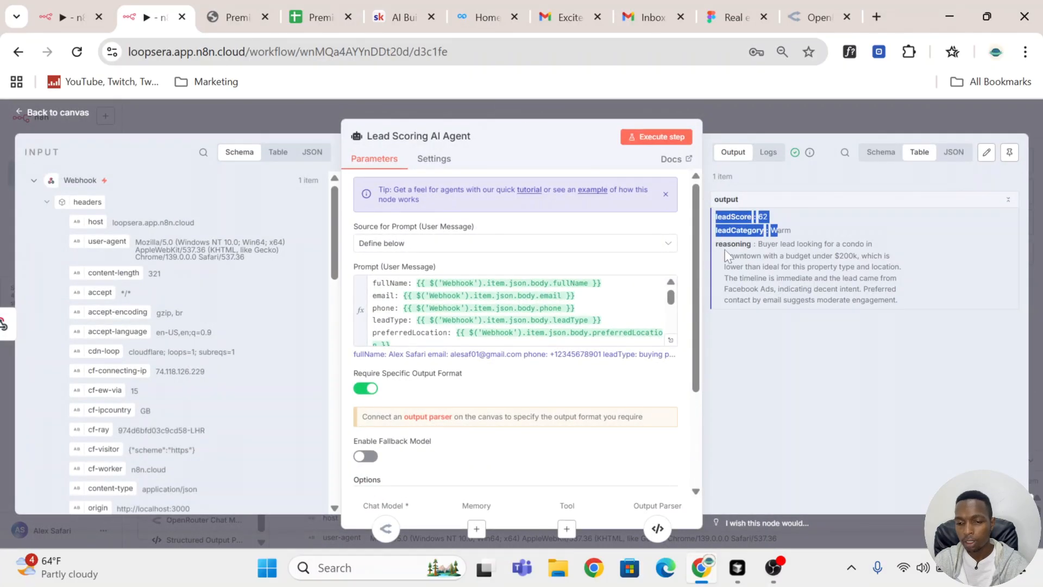
left_click_drag(725, 249, 744, 256)
left_click(844, 107)
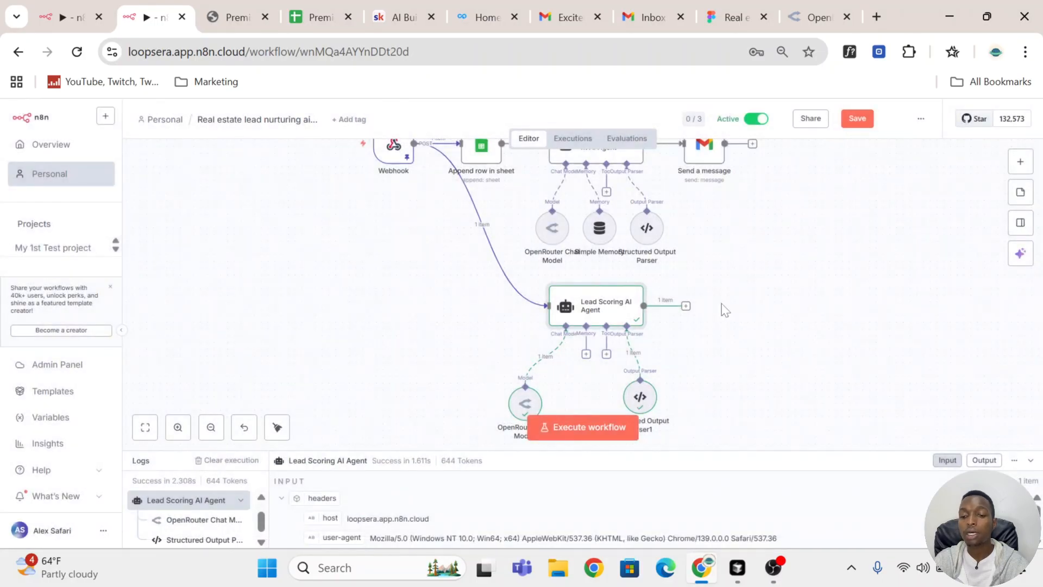
Step: Start adding a Google Sheets node after the Lead Scoring AI Agent and bring up its available actions
left_click(686, 307)
type("she")
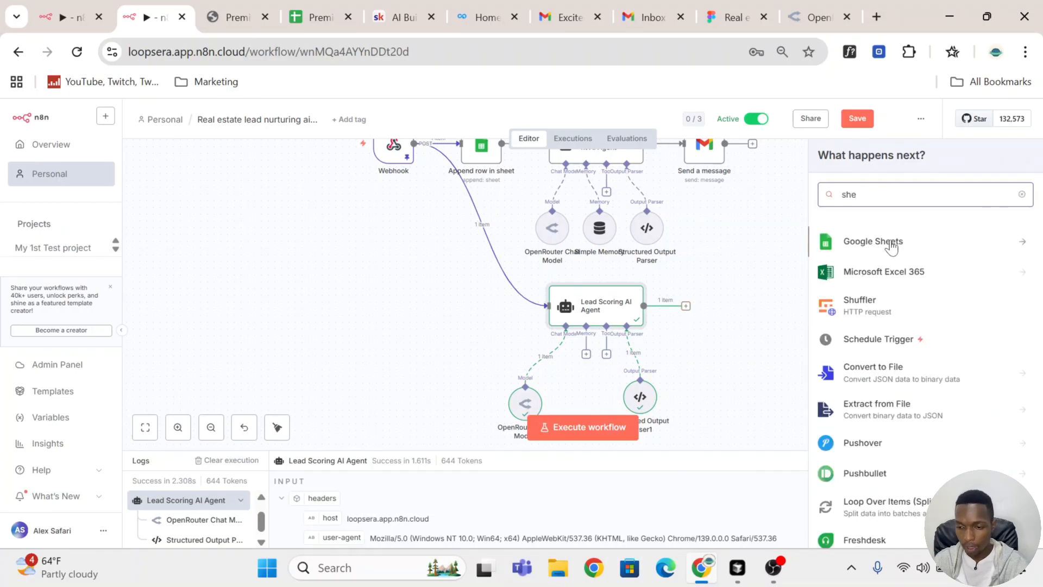
left_click(891, 248)
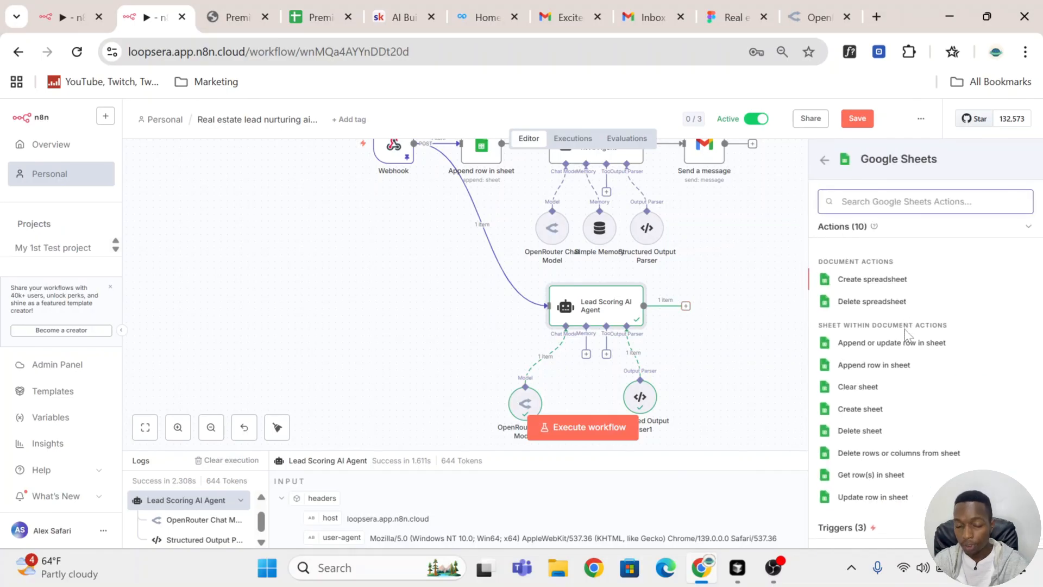
Step: Inspect the score columns and the new lead's row 3 in the Premier Real Estate CRM sheet, and return to the workflow
left_click(315, 4)
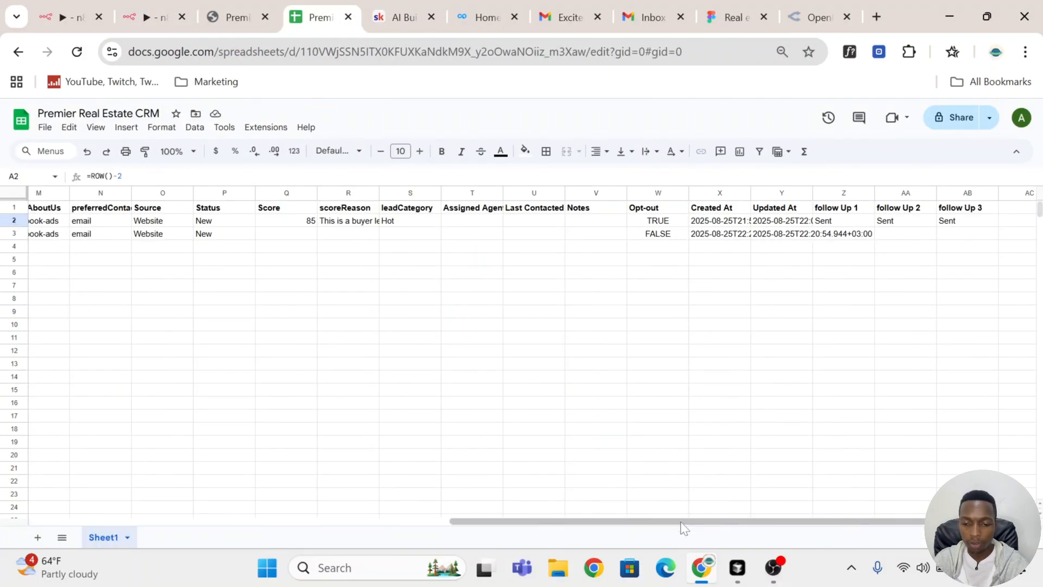
left_click_drag(678, 521, 142, 451)
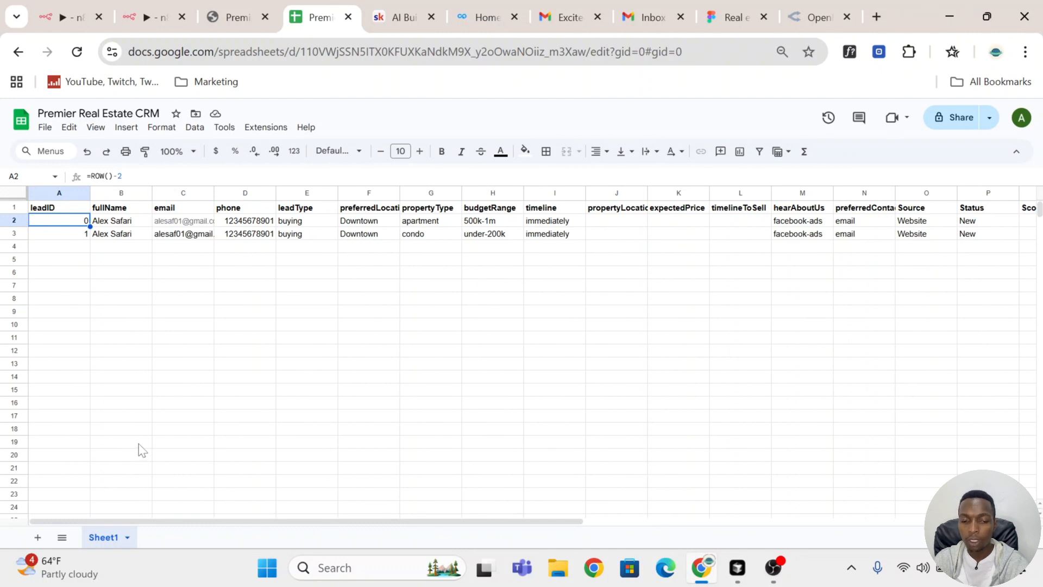
left_click(14, 233)
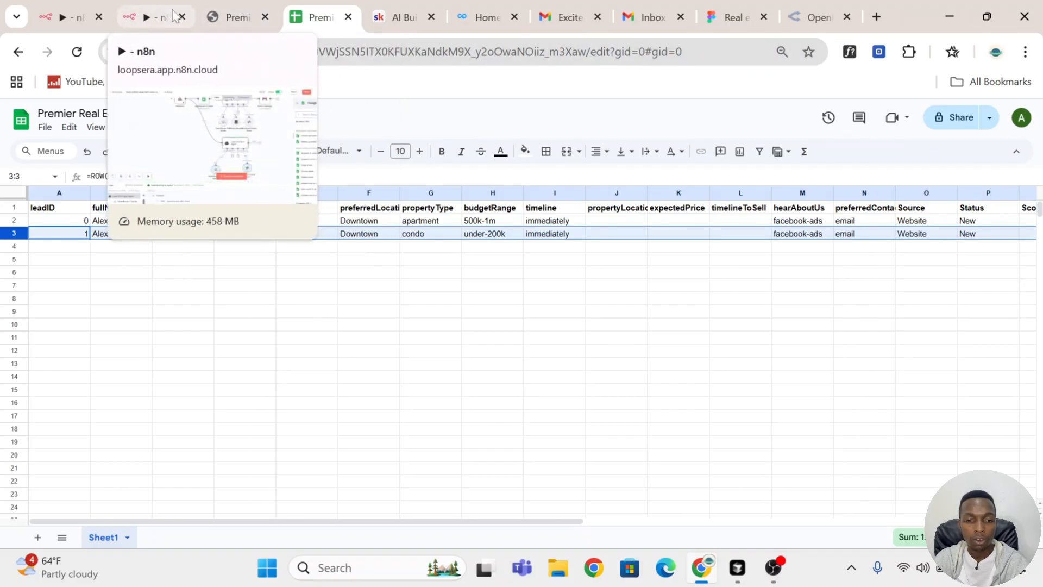
left_click(155, 8)
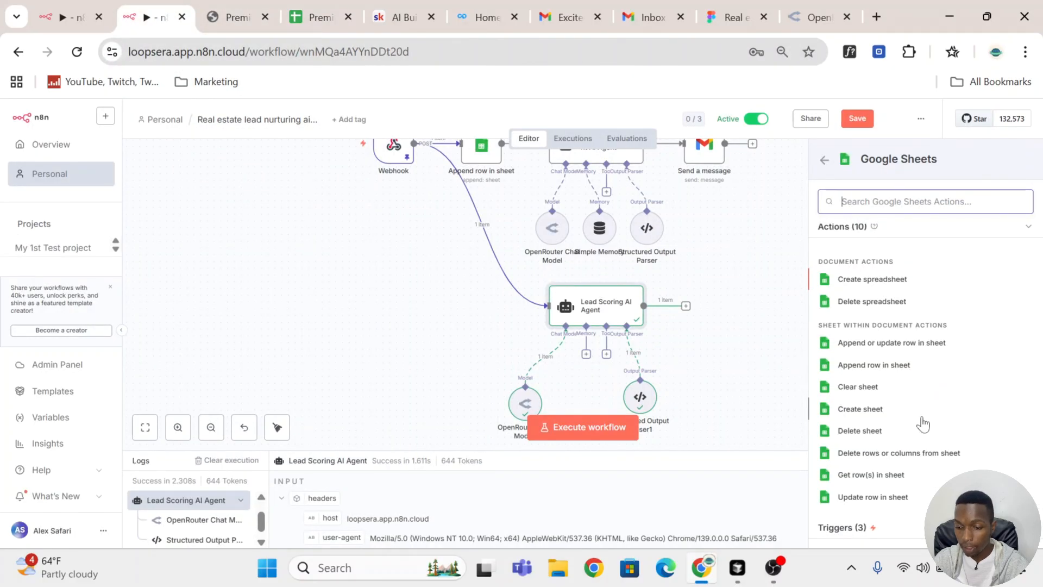
Step: Add an Update row in sheet action using the Ecommojo-Google Sheets account, document Premier Real Estate CRM and sheet Sheet1
left_click(891, 498)
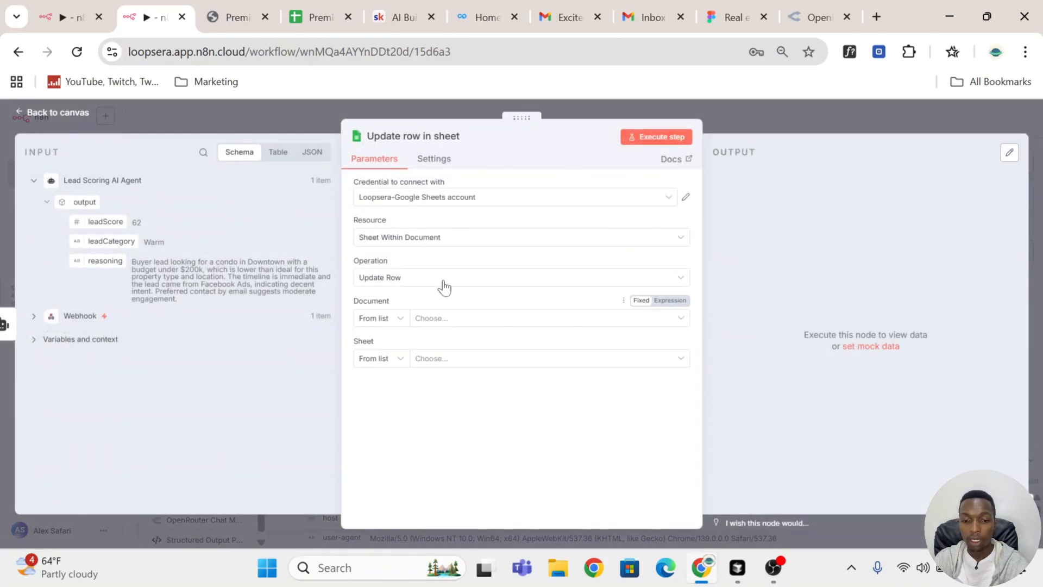
left_click(456, 198)
left_click(457, 235)
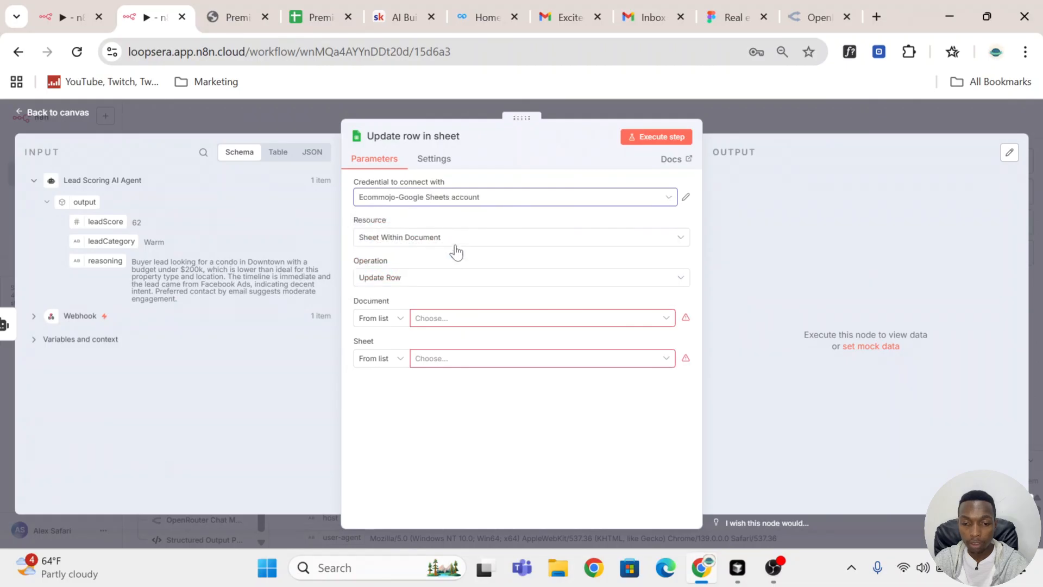
left_click(469, 321)
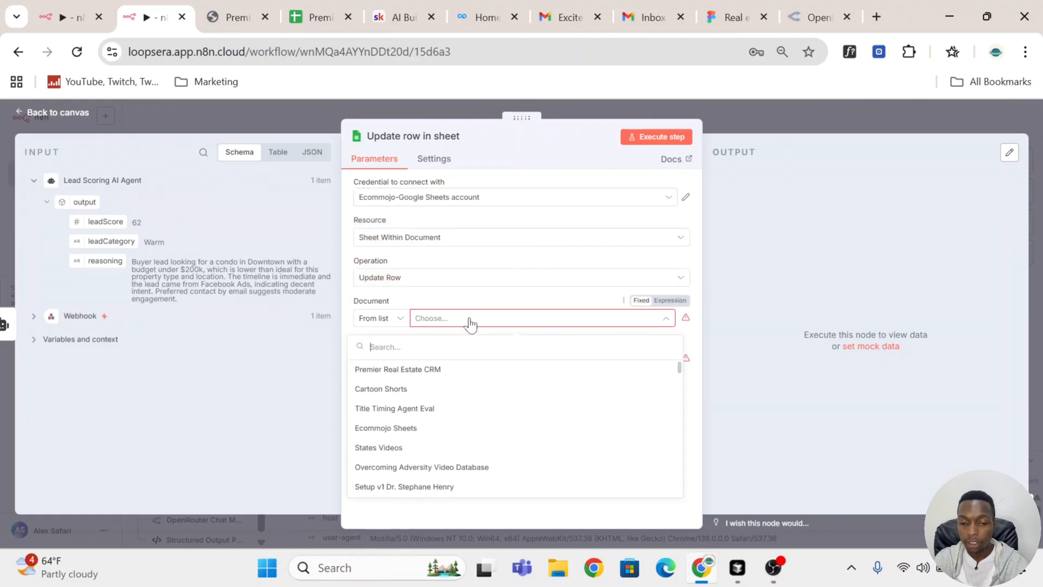
left_click(468, 370)
left_click(475, 360)
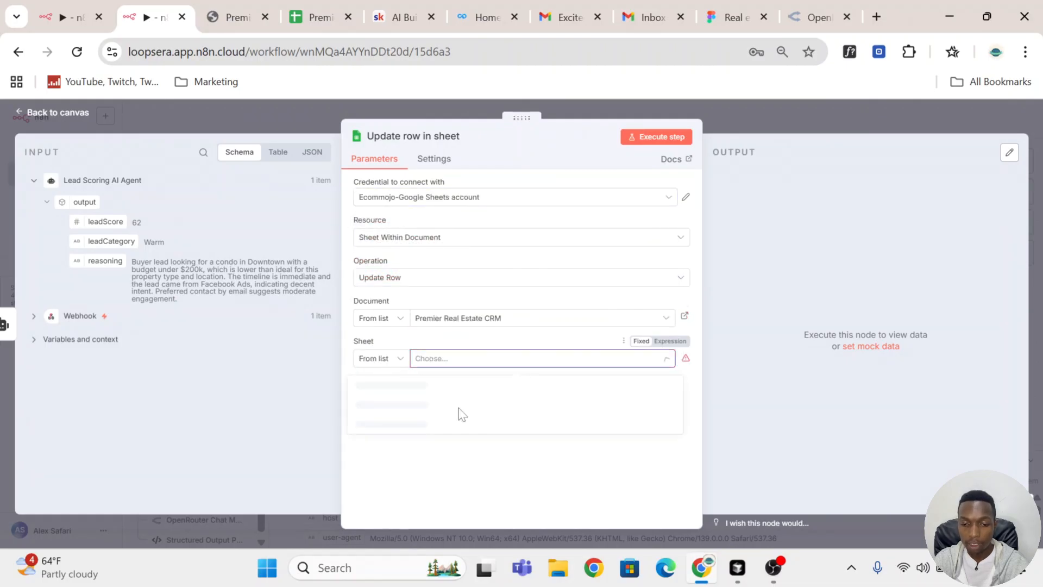
left_click(500, 387)
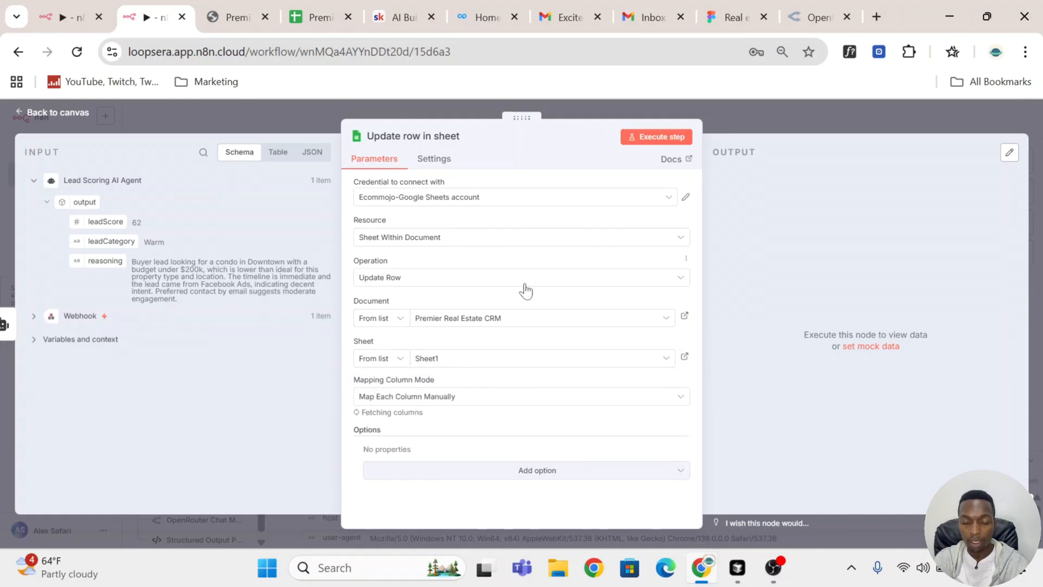
Step: Match rows on the email column and map its match value to the Webhook body's email field
scroll(526, 291, "down", 3)
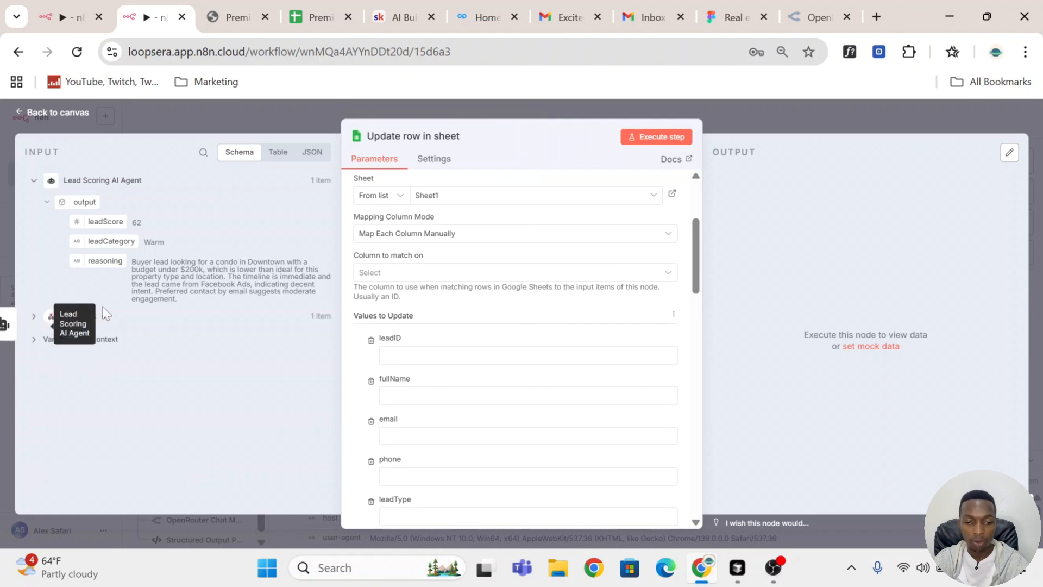
left_click(35, 317)
scroll(245, 283, "down", 7)
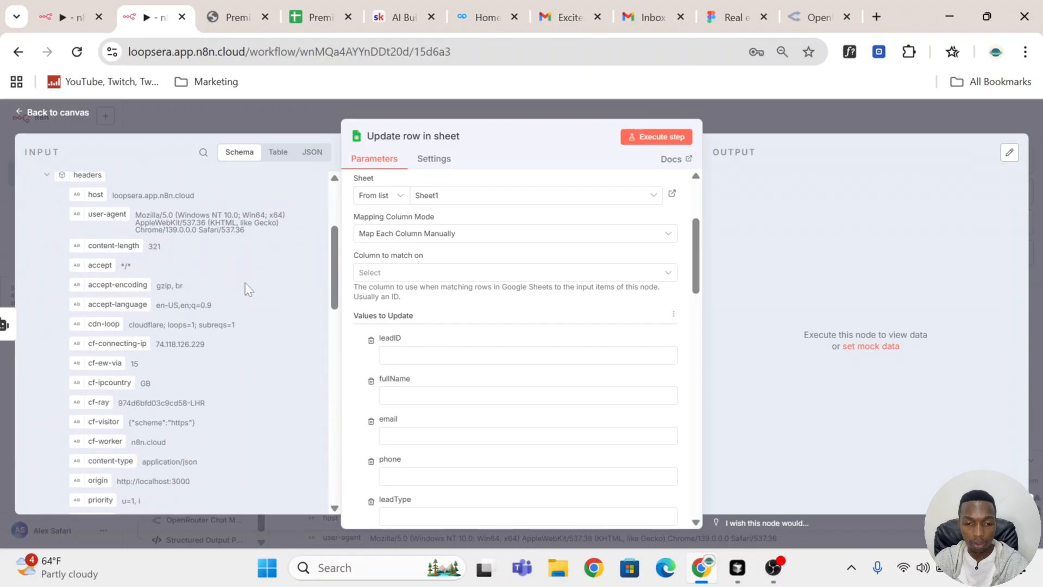
scroll(245, 282, "down", 6)
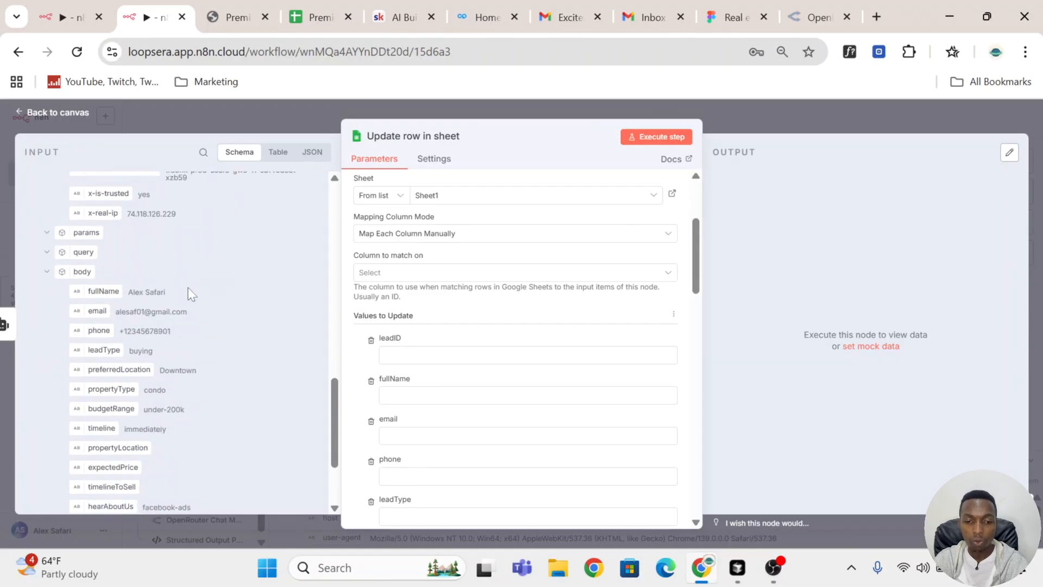
mouse_move(98, 311)
left_mouse_down()
mouse_move(287, 333)
mouse_move(337, 359)
mouse_move(466, 280)
mouse_move(91, 324)
left_mouse_up()
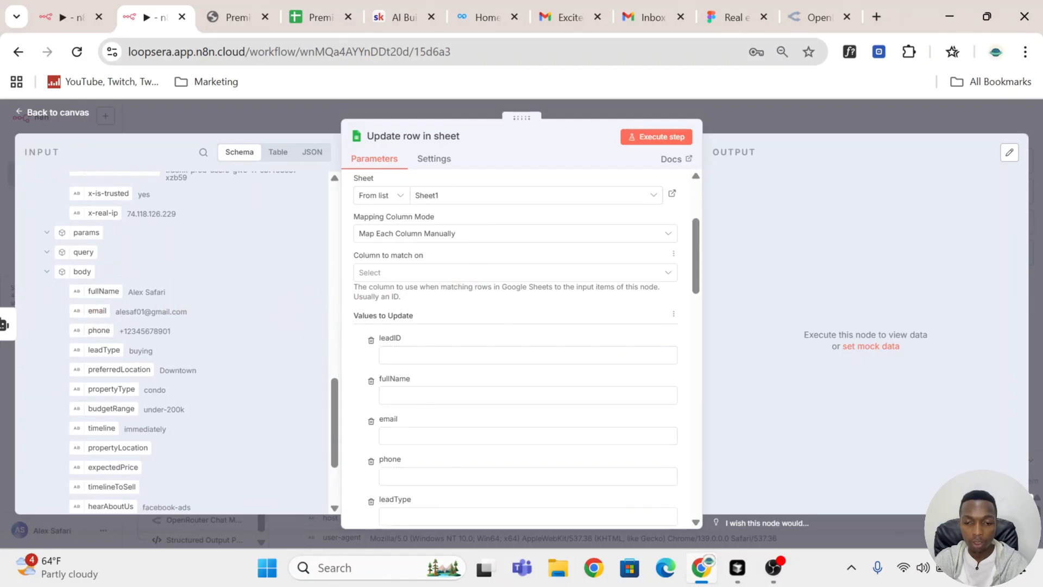
left_click(466, 273)
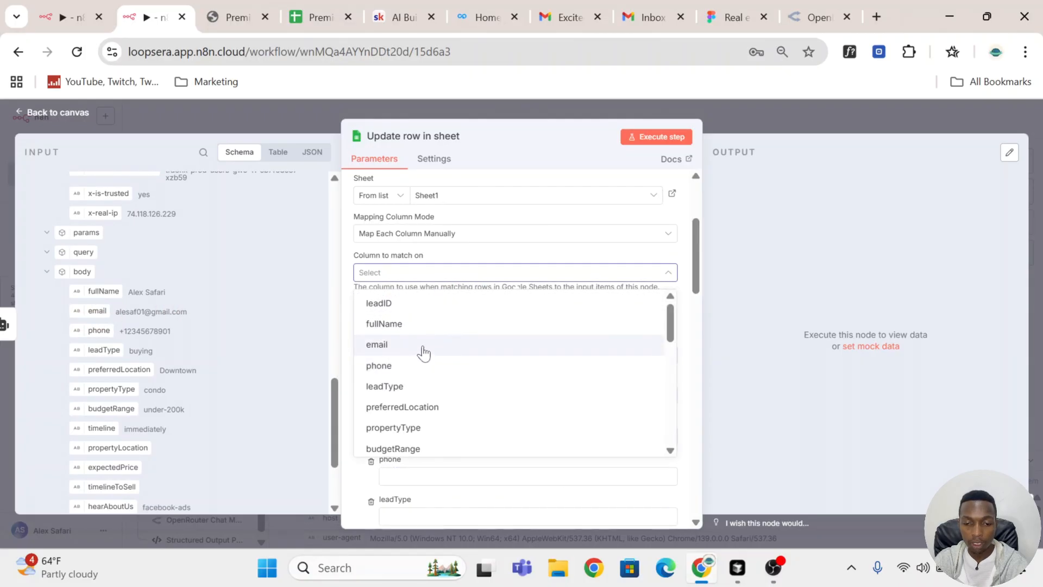
left_click(424, 354)
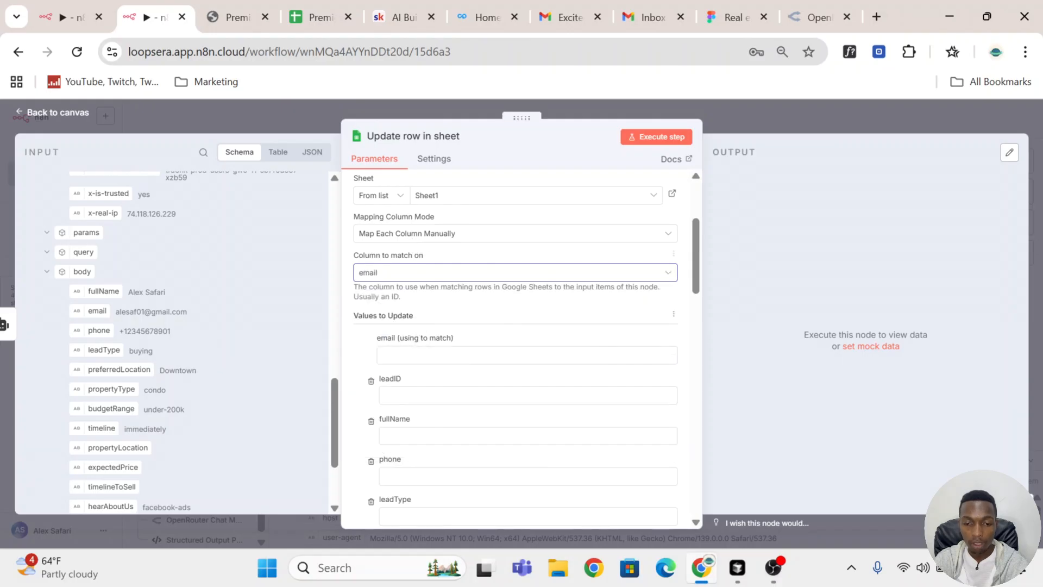
left_click_drag(393, 343, 397, 354)
scroll(523, 323, "down", 3)
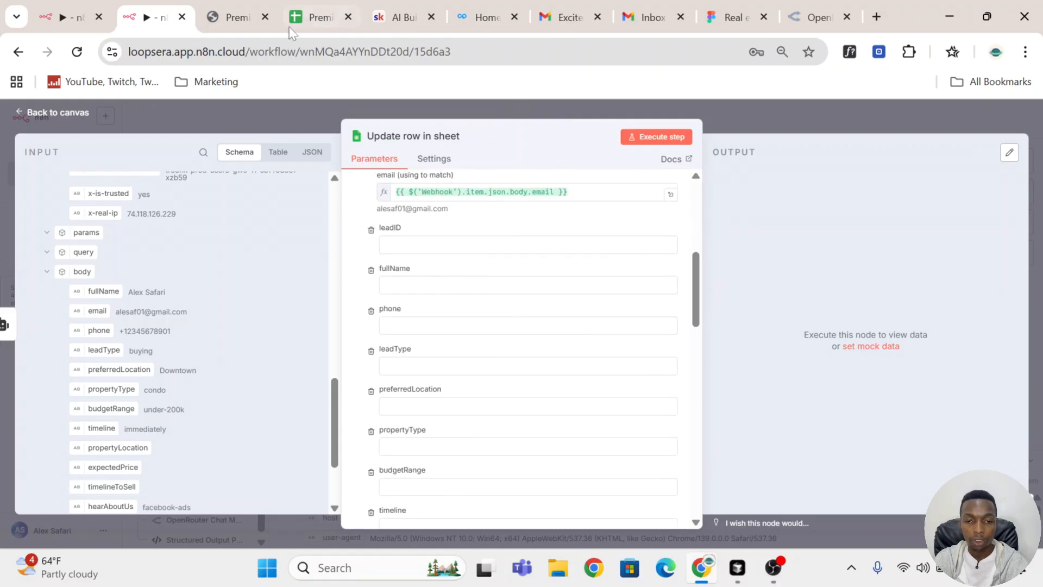
Step: Delete the older lead in row 2 of the Premier Real Estate CRM sheet and return to the workflow
left_click(314, 17)
left_click(14, 220)
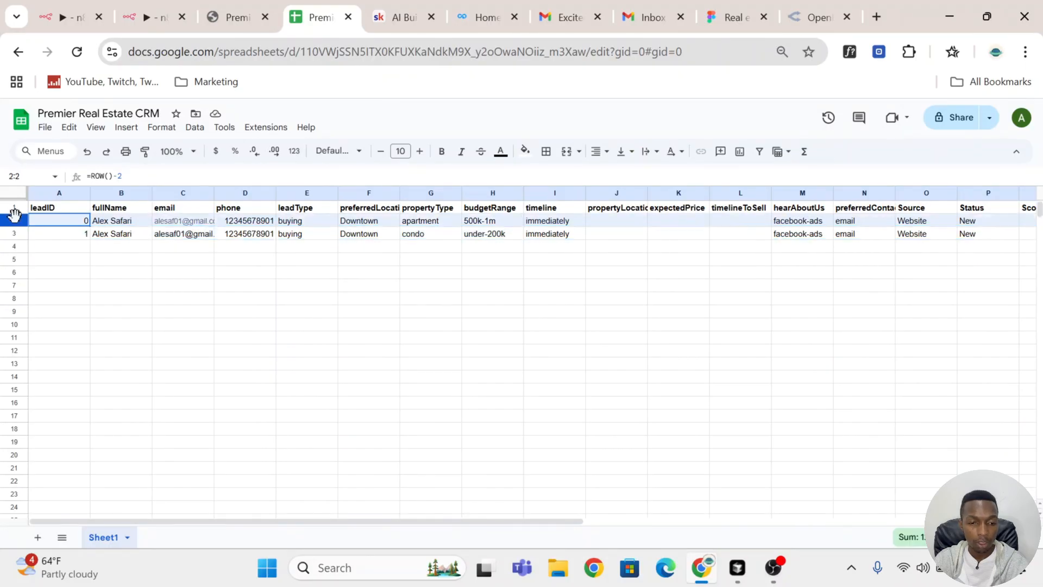
right_click(14, 220)
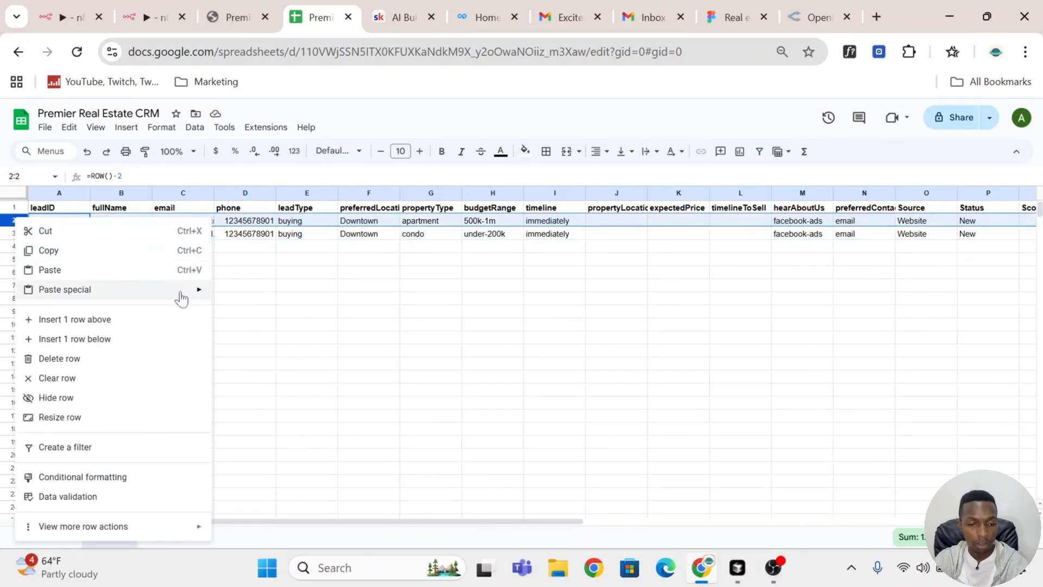
left_click(164, 360)
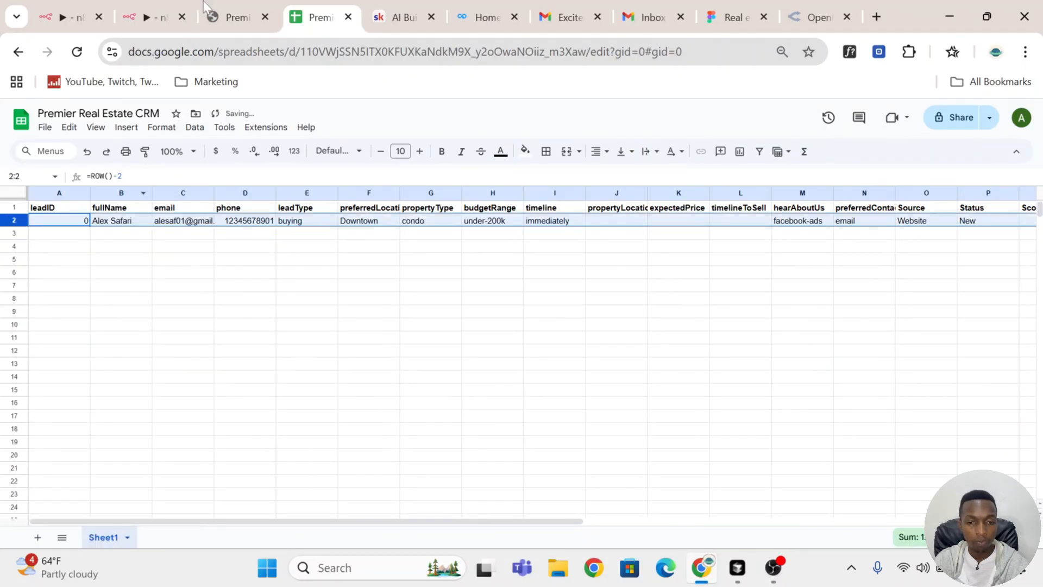
left_click(231, 17)
left_click(152, 17)
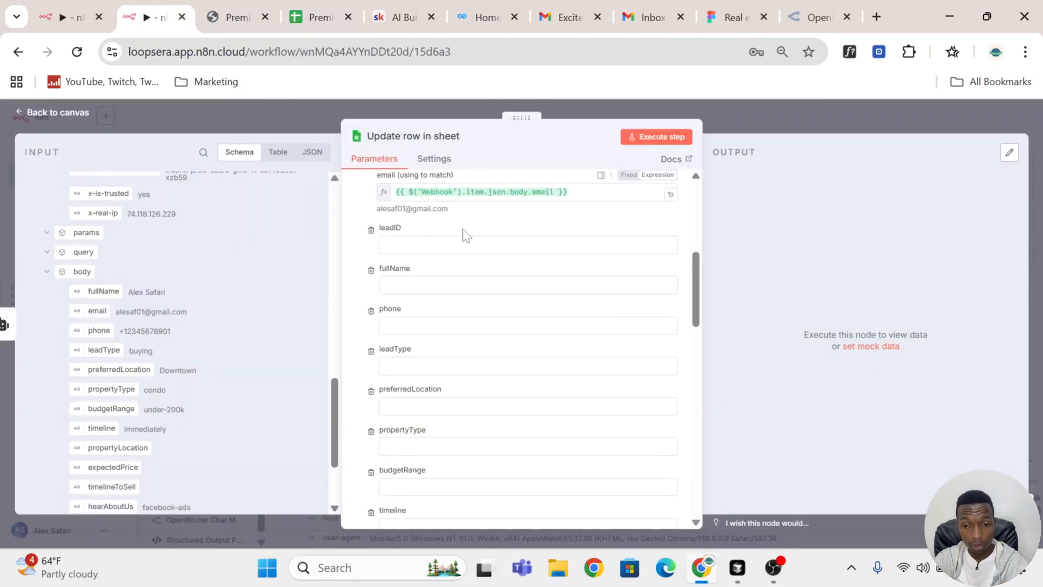
Step: Compare the email match value in the Update row in sheet node with the lead's email cell in the CRM sheet
scroll(499, 228, "up", 3)
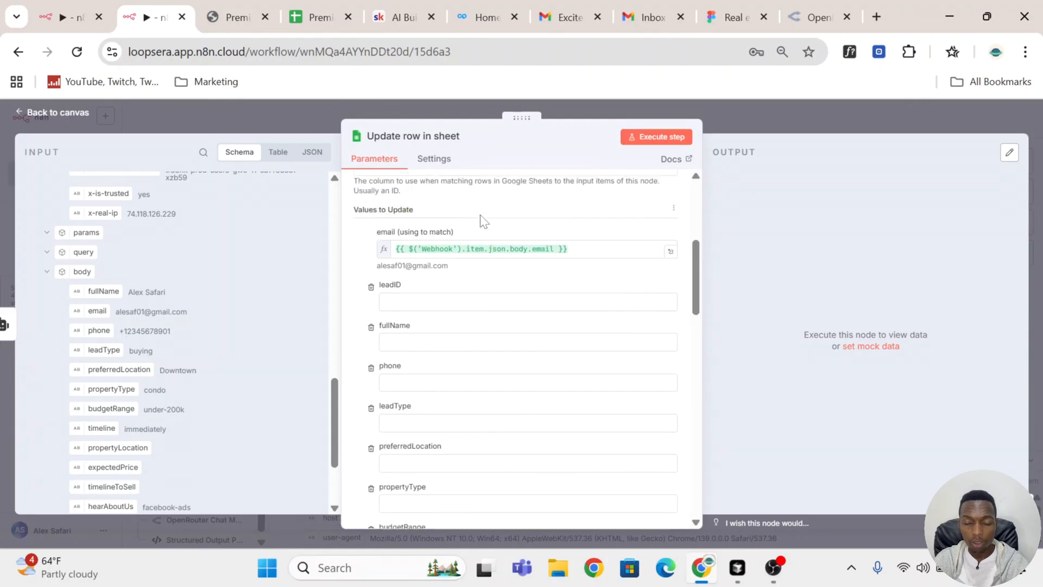
scroll(483, 220, "down", 2)
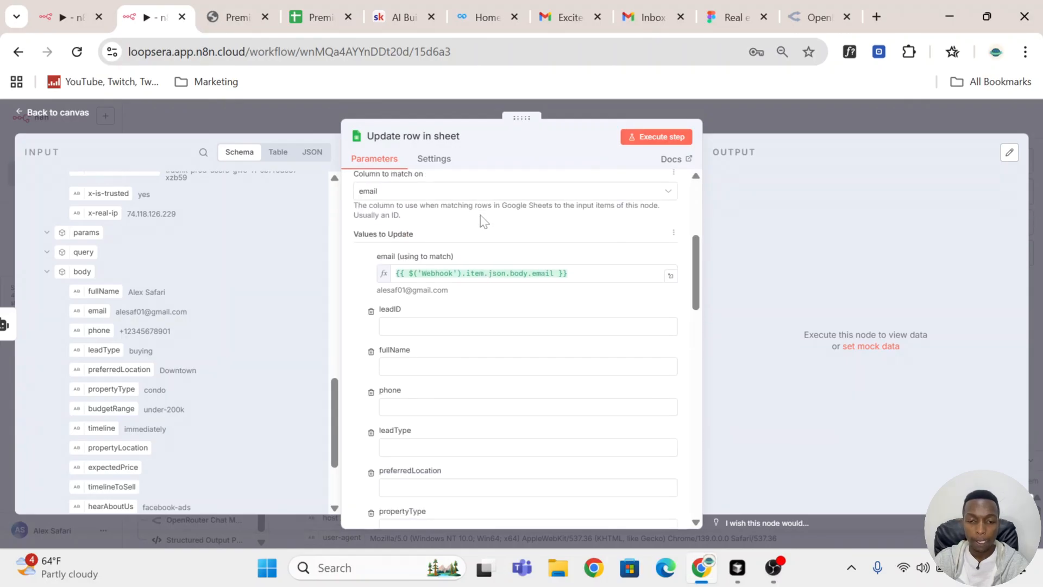
scroll(510, 232, "down", 2)
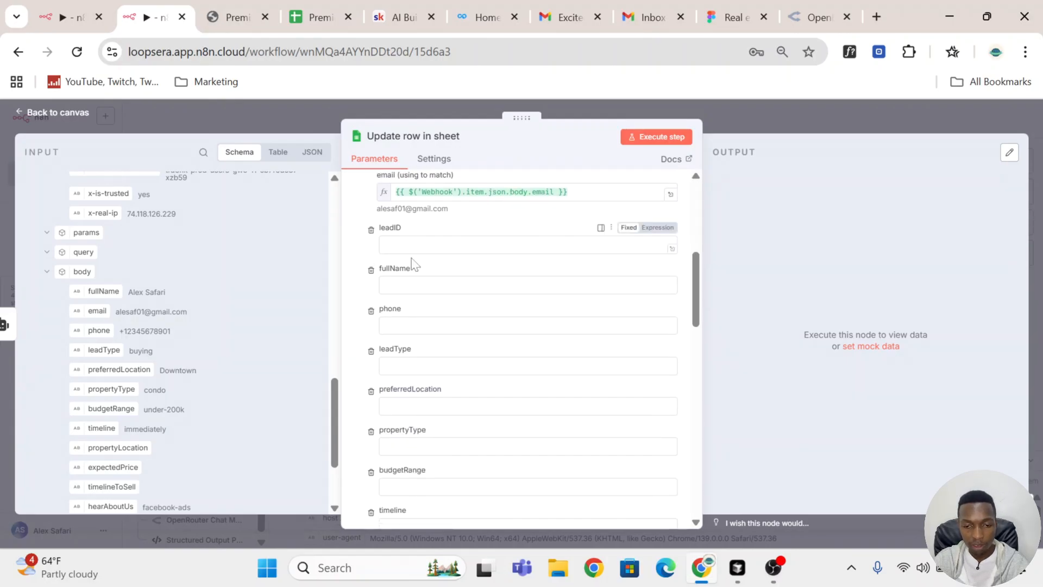
scroll(440, 233, "up", 3)
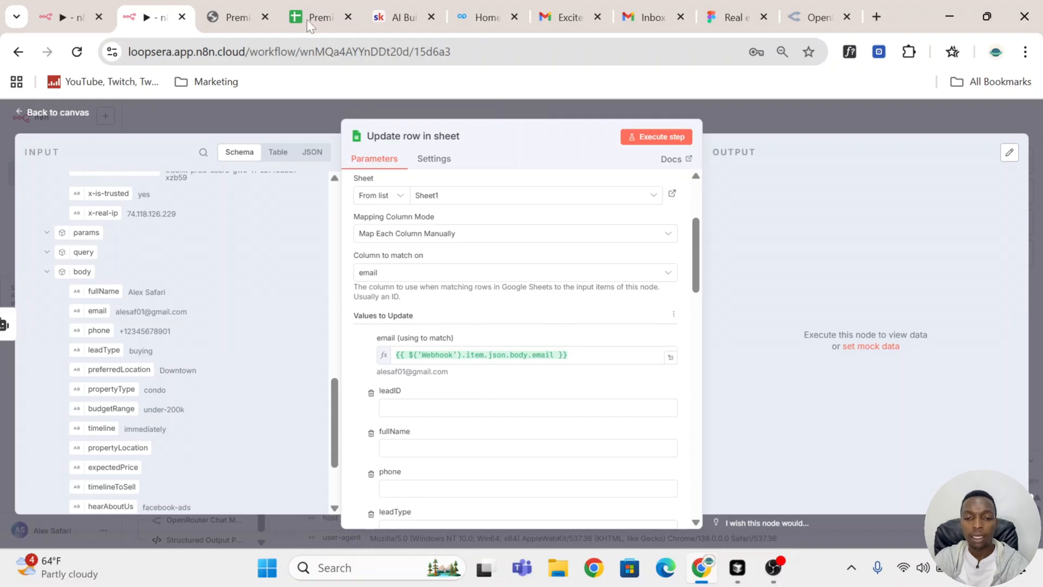
left_click(316, 19)
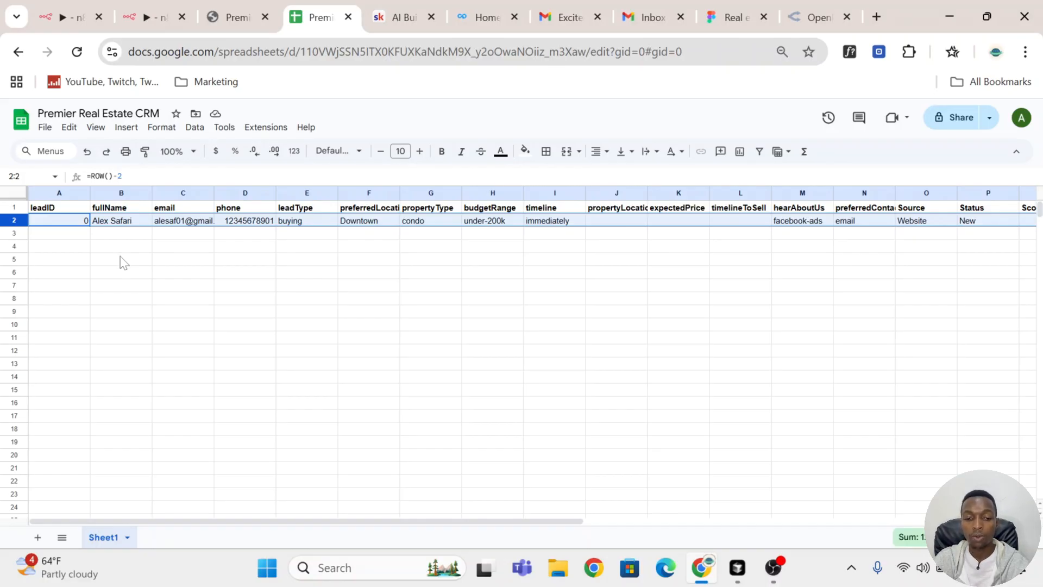
left_click(209, 266)
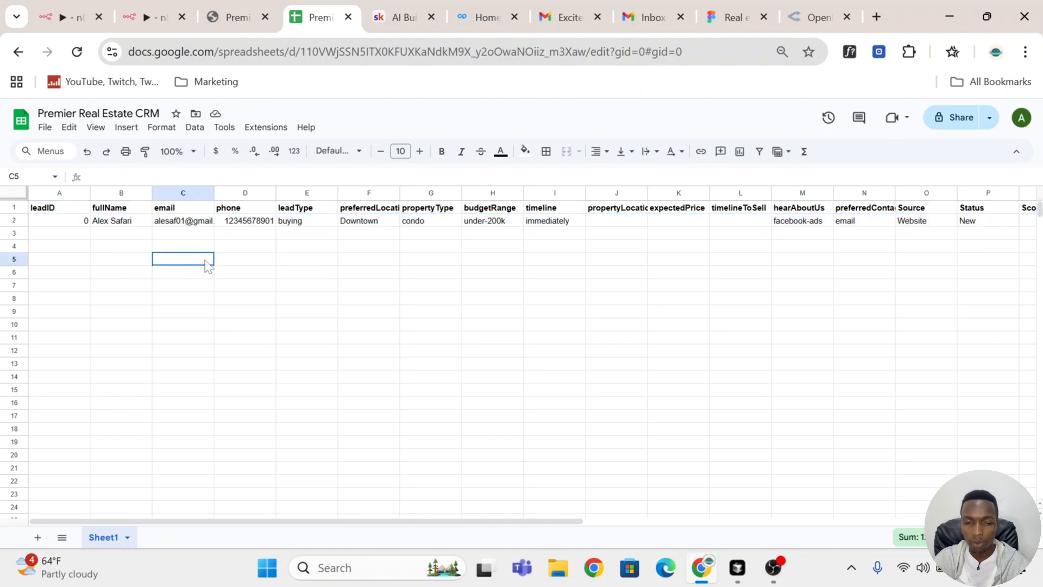
left_click(183, 222)
left_click(147, 16)
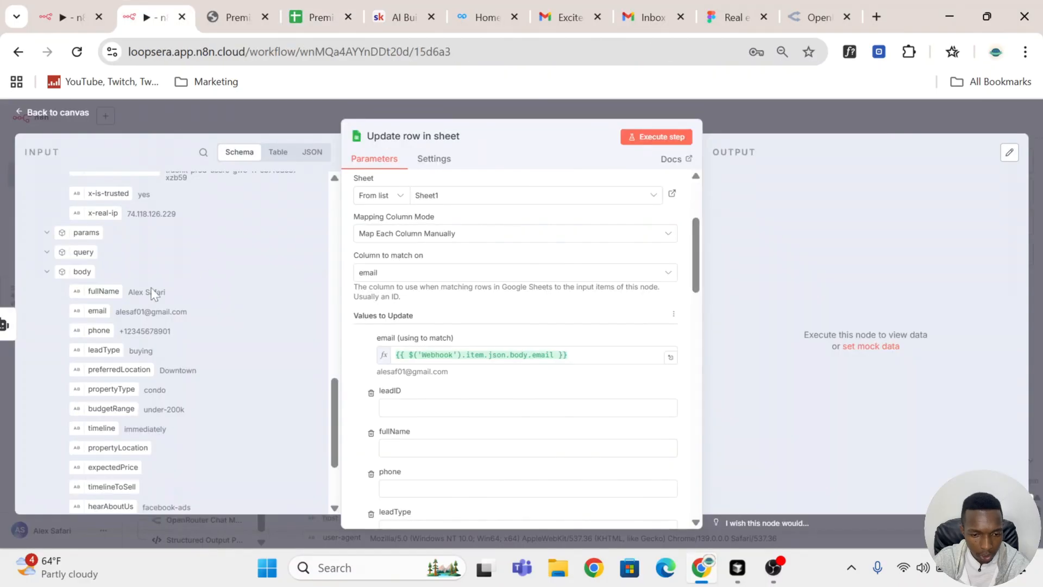
scroll(185, 343, "down", 2)
scroll(149, 367, "up", 2)
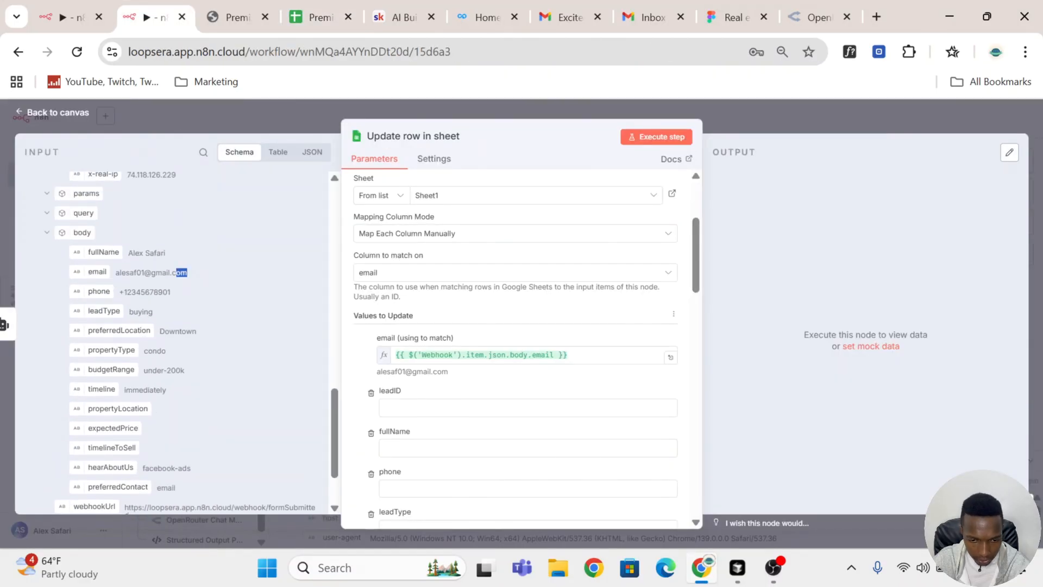
left_click_drag(187, 273, 115, 272)
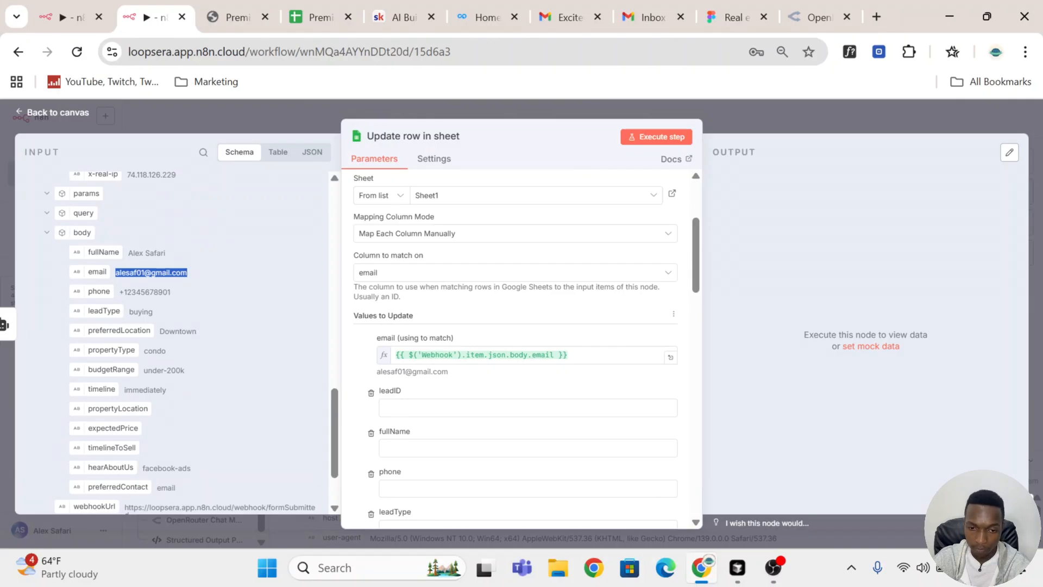
Step: Examine the email column, row 2 and the score columns in the CRM sheet, and return to the workflow
left_click(310, 17)
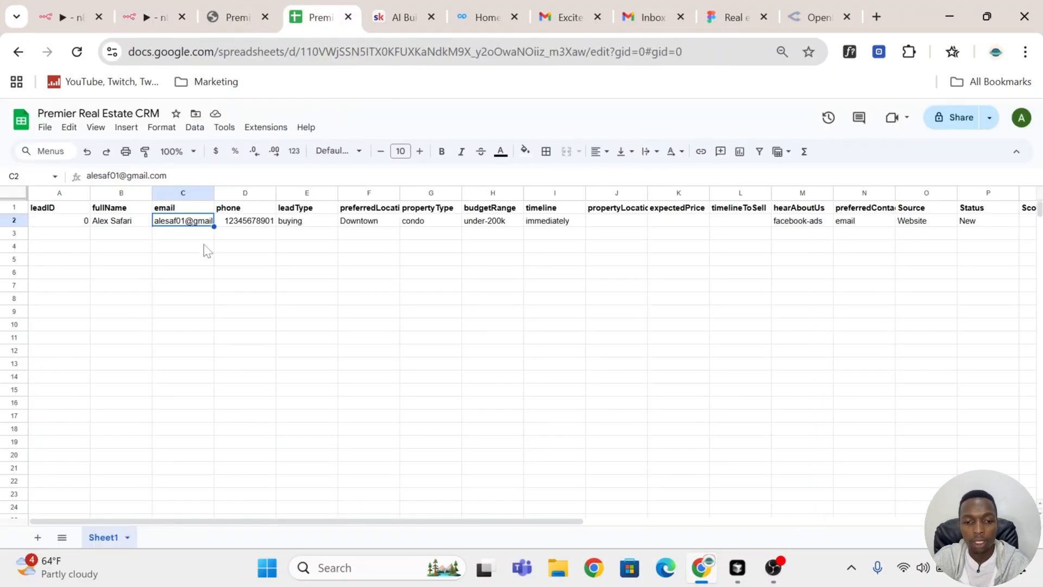
left_click(182, 193)
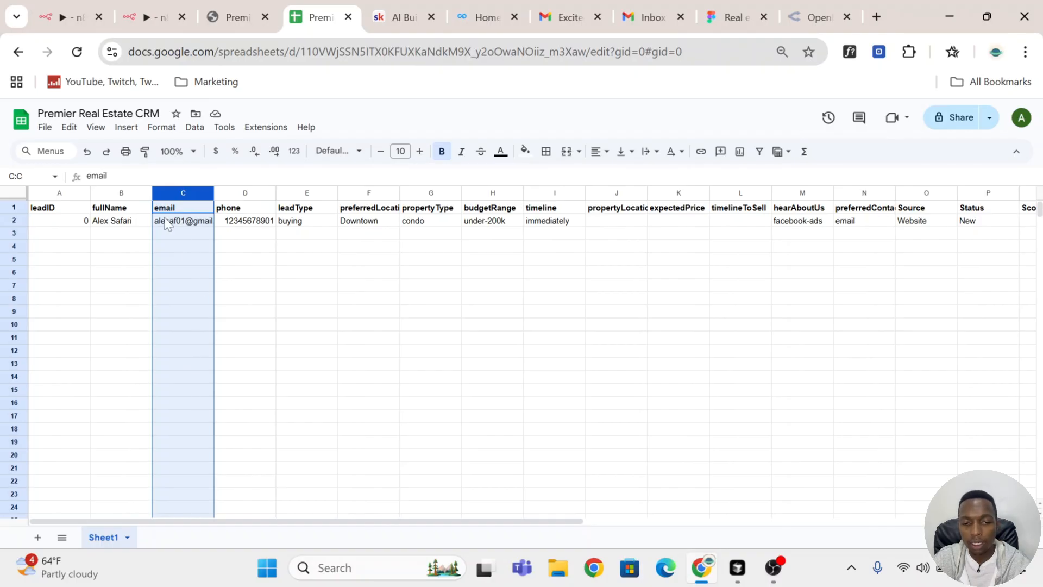
left_click(16, 221)
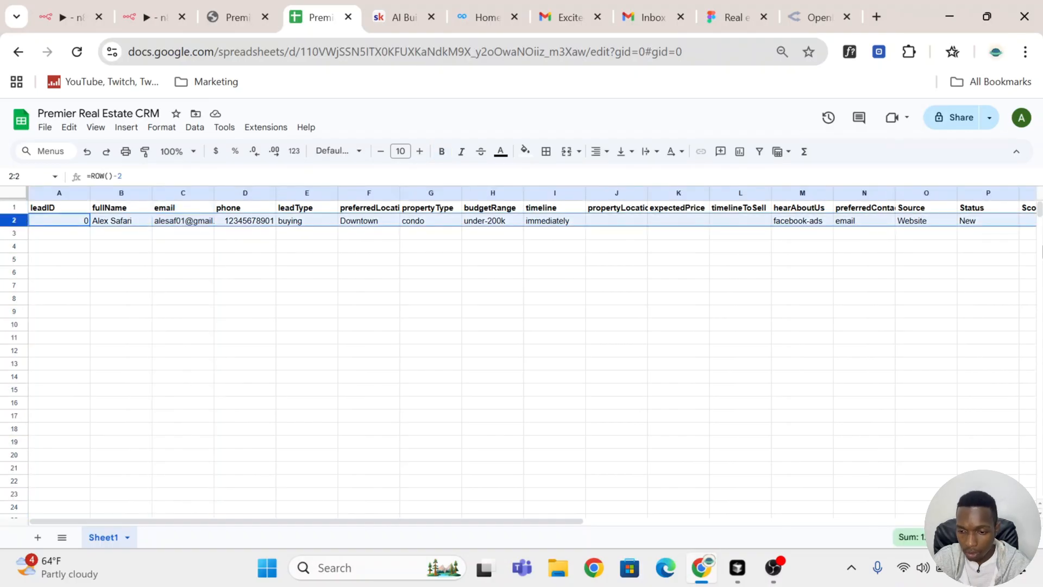
left_click_drag(375, 523, 664, 504)
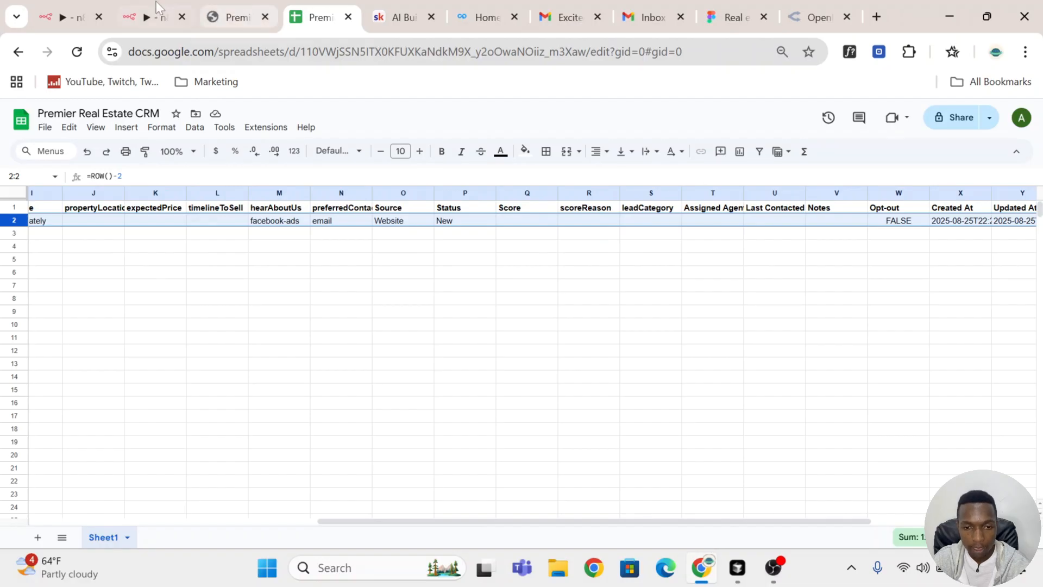
left_click(148, 17)
Step: Remove all fields from leadID through Status from Values to Update, keeping the email match field
scroll(524, 380, "down", 3)
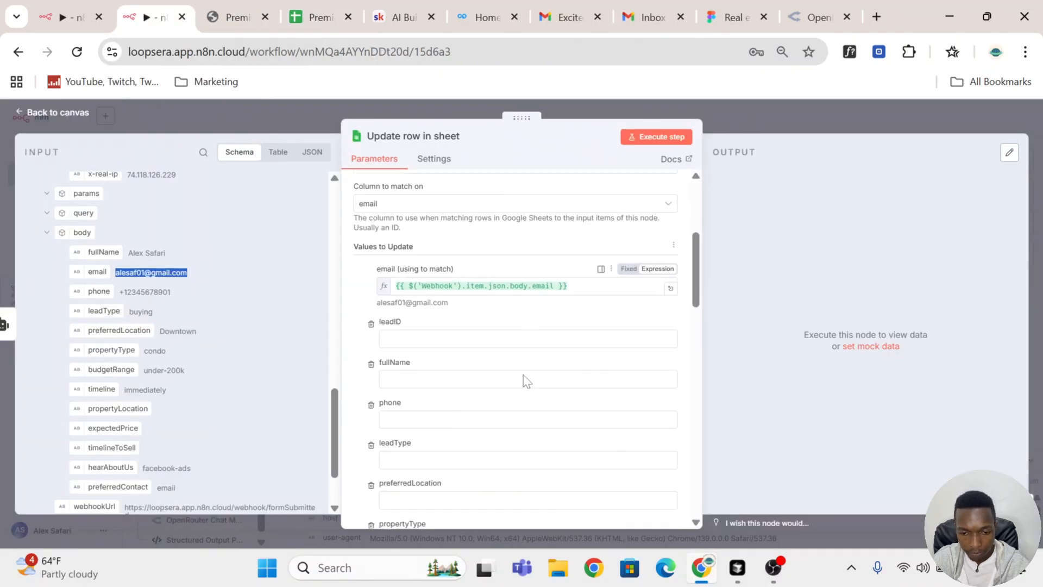
scroll(446, 302, "up", 3)
scroll(446, 301, "down", 3)
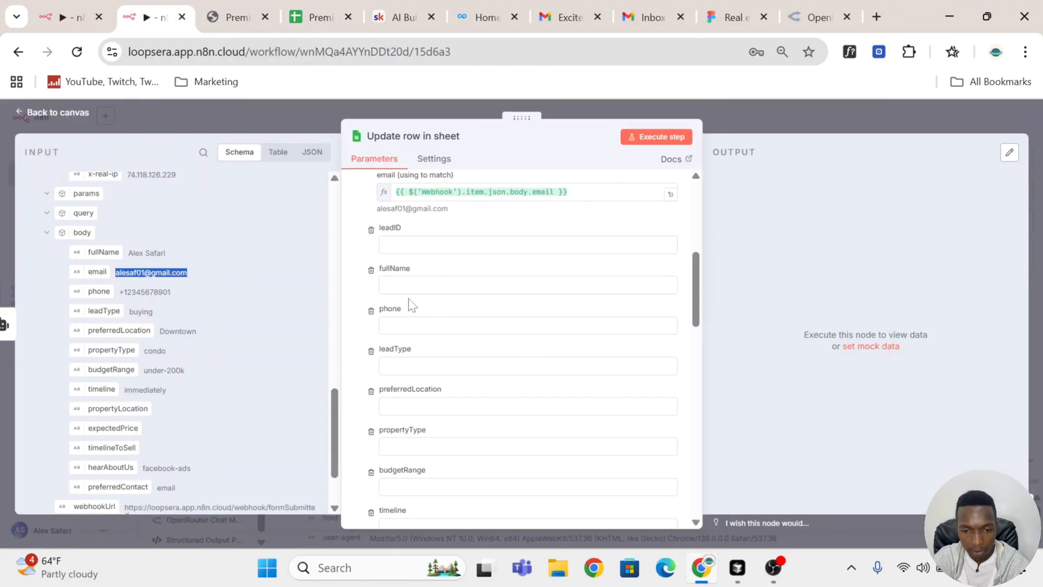
left_click(372, 231)
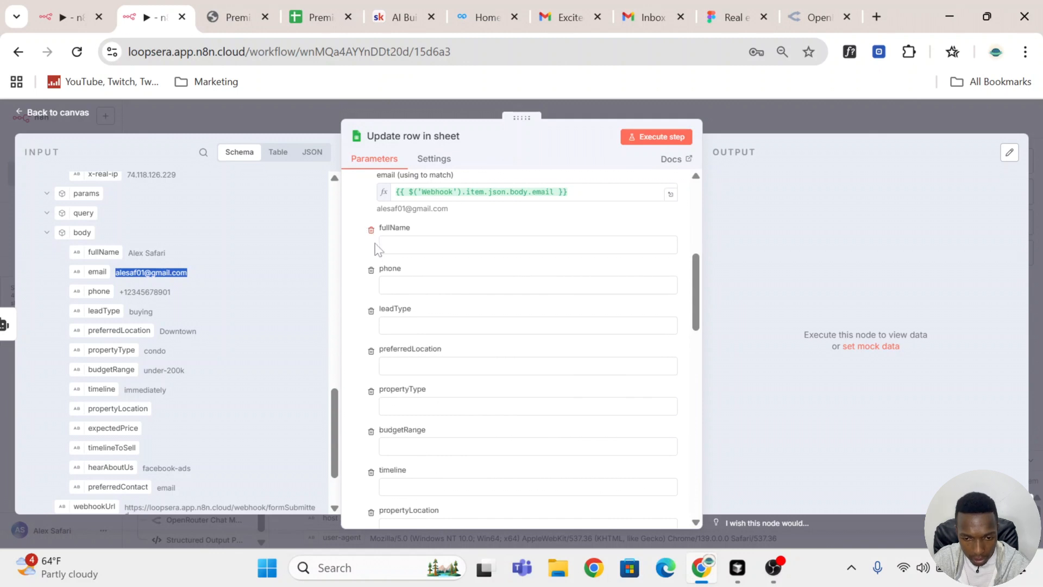
left_click(372, 231)
left_click(372, 231)
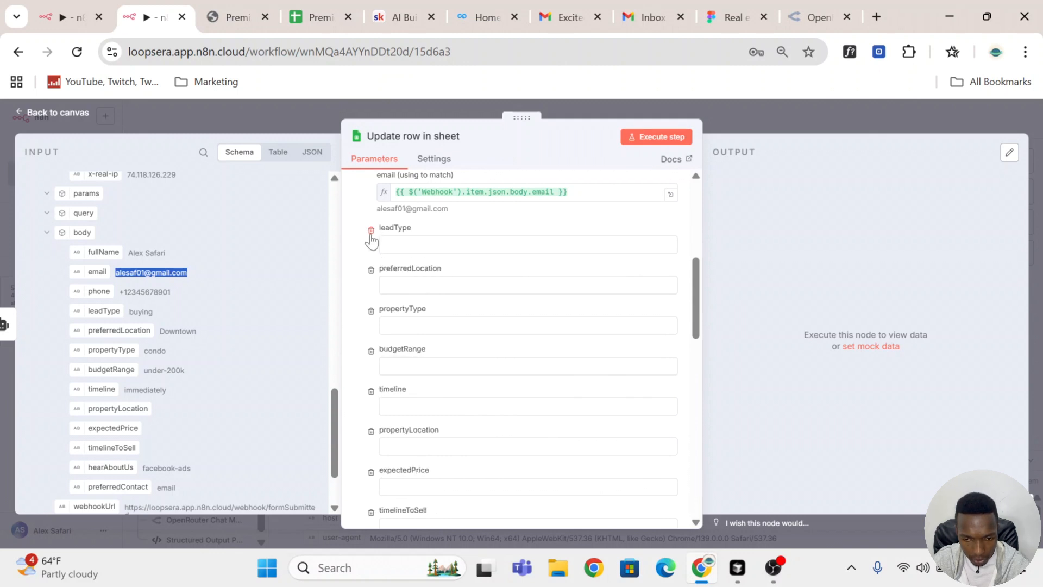
left_click(372, 231)
left_click(372, 231)
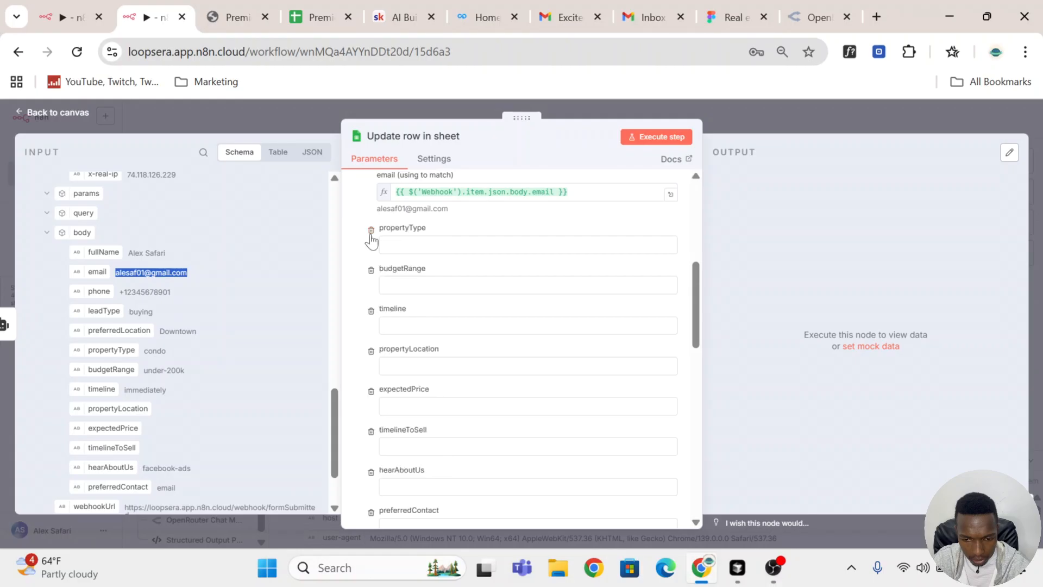
left_click(372, 231)
left_click(372, 231)
left_click(372, 231)
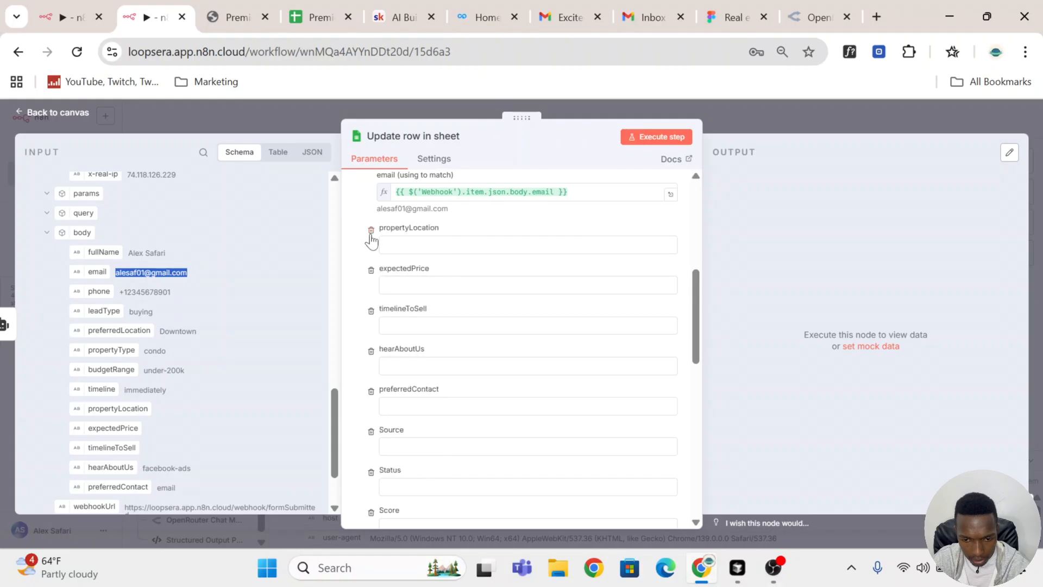
left_click(372, 231)
left_click(372, 231)
left_click(372, 231)
left_click(372, 231)
left_click(372, 230)
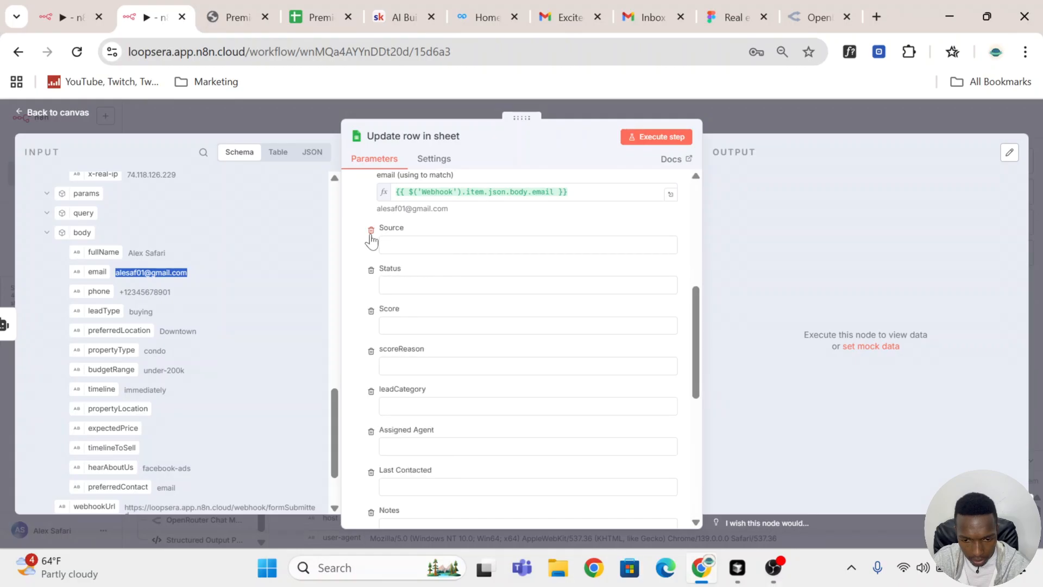
left_click(371, 231)
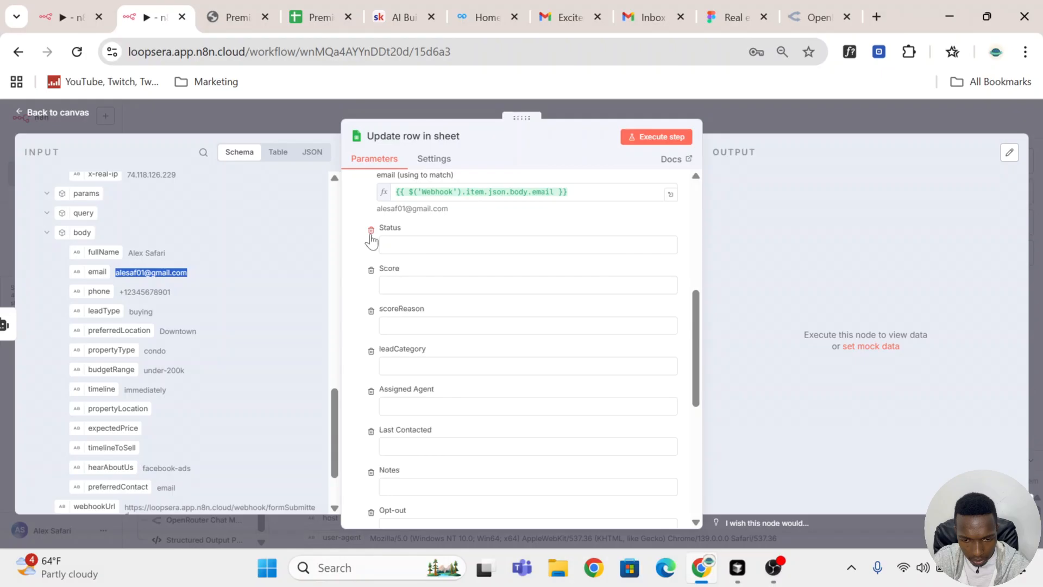
left_click(371, 231)
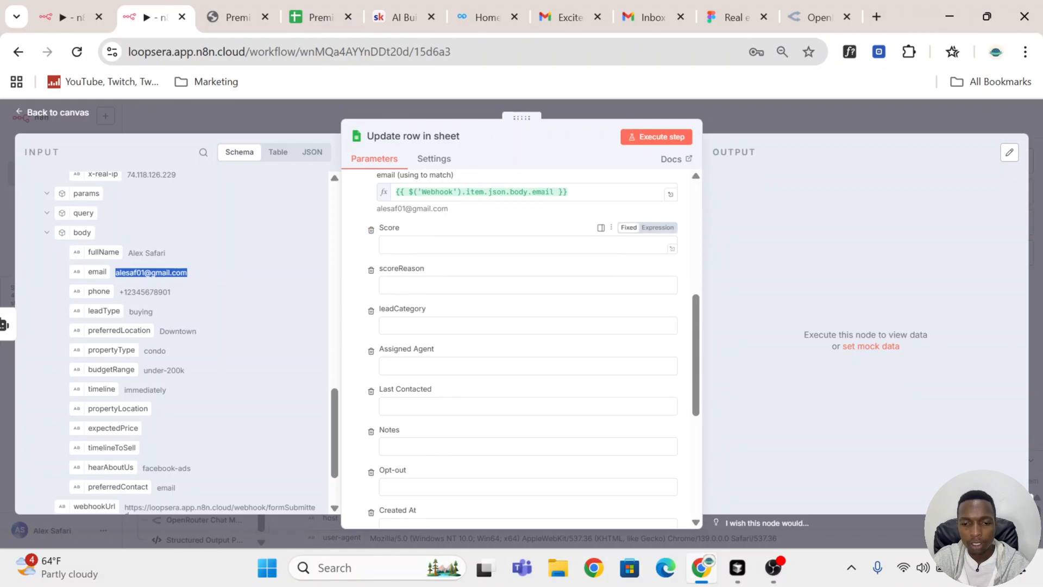
Step: Check the Score, scoreReason and leadCategory columns in the CRM sheet and return to the node's empty Score field
left_click(413, 245)
left_click(308, 16)
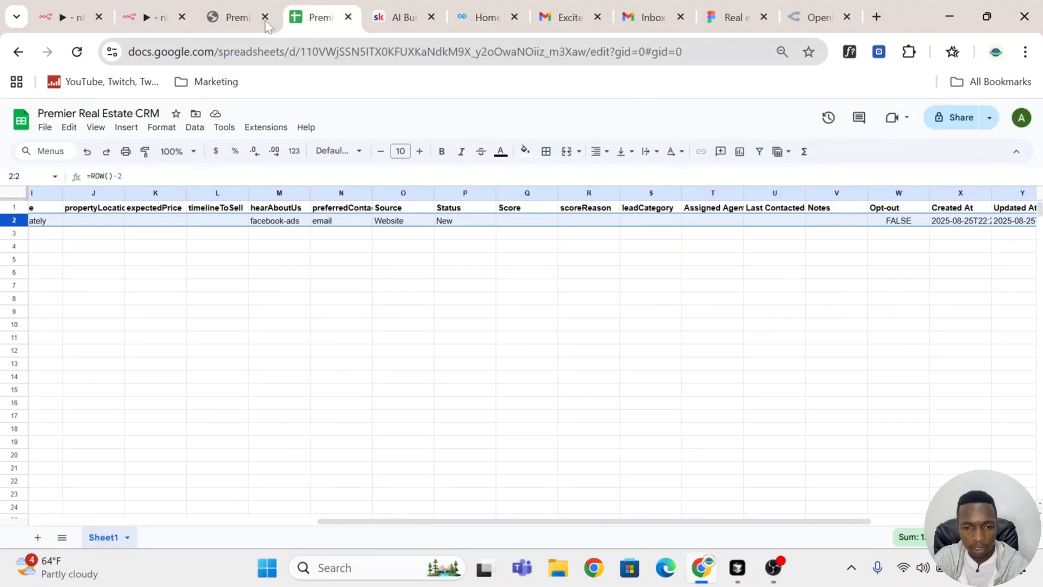
left_click(237, 16)
left_click(134, 8)
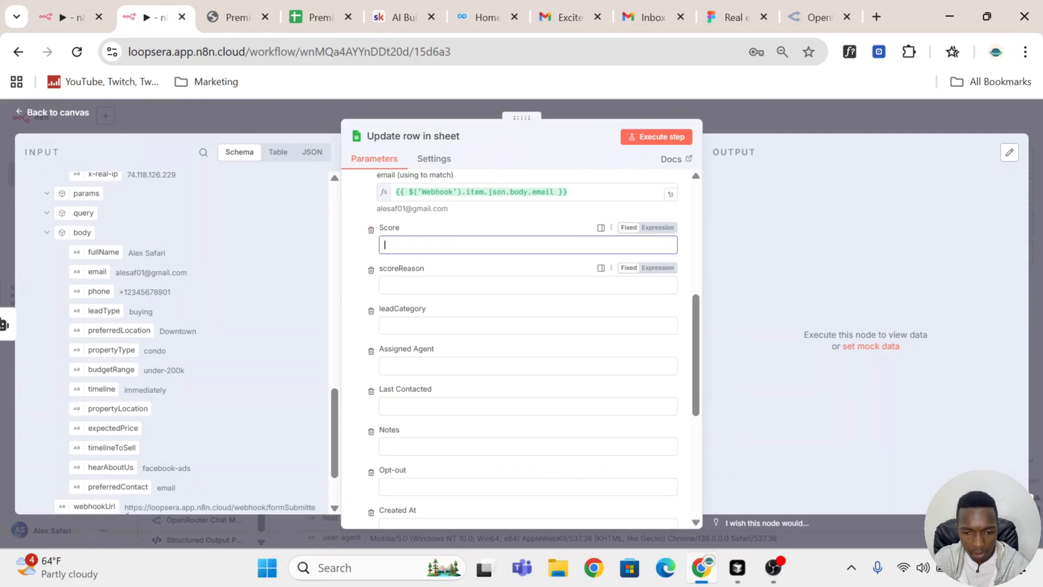
Step: Remove Assigned Agent, Notes, Opt-out, Created At, Last Contacted and follow Up 1 to 3 from the Update row in sheet values
left_click(370, 352)
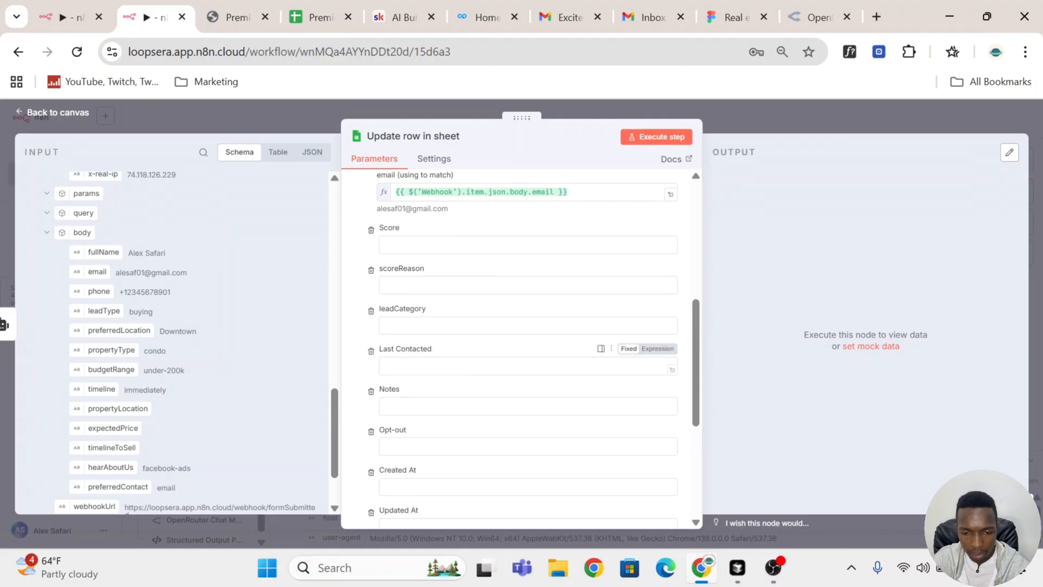
left_click(370, 392)
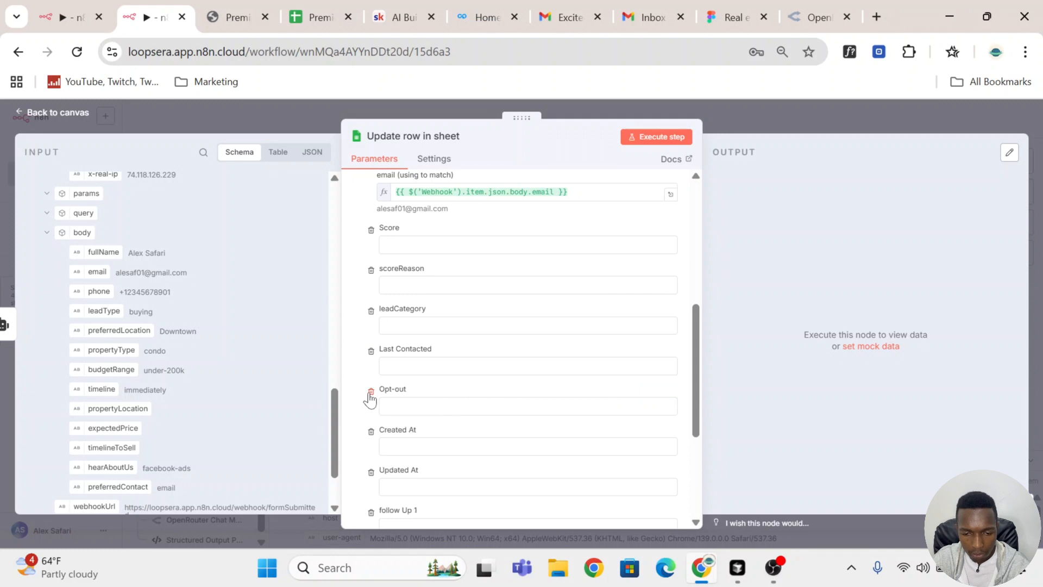
left_click(371, 392)
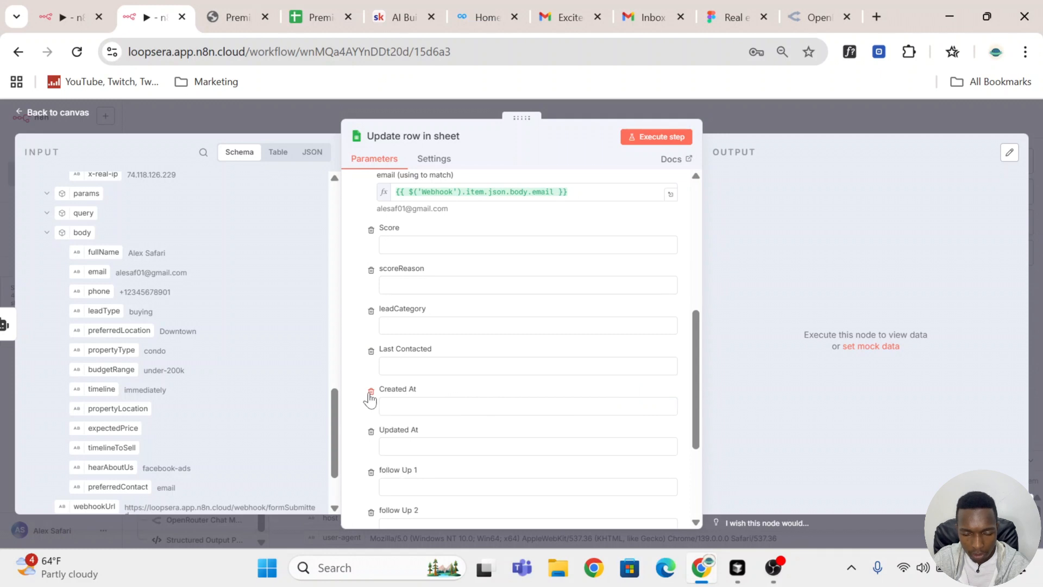
left_click(371, 392)
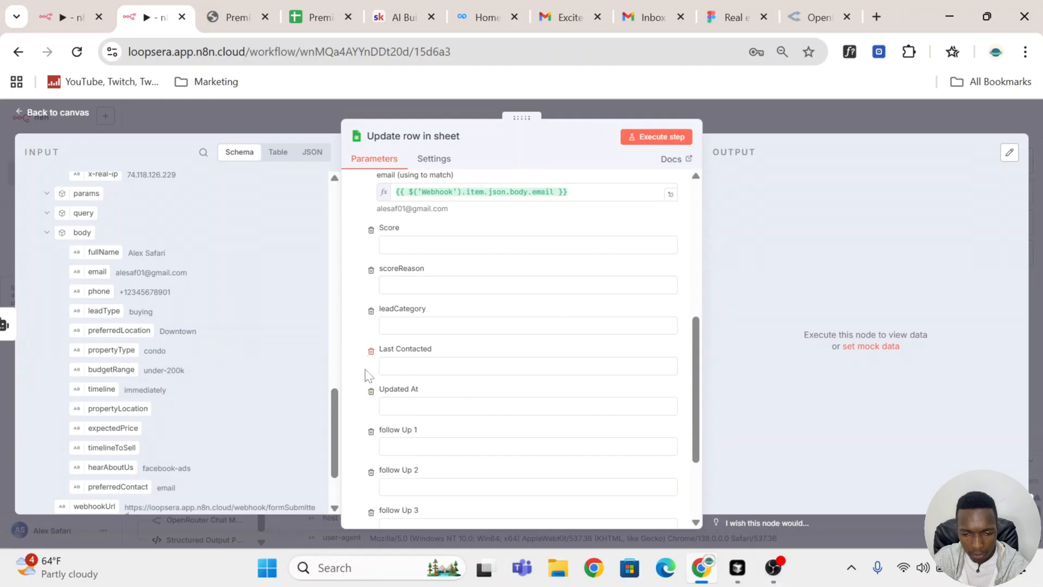
left_click(370, 351)
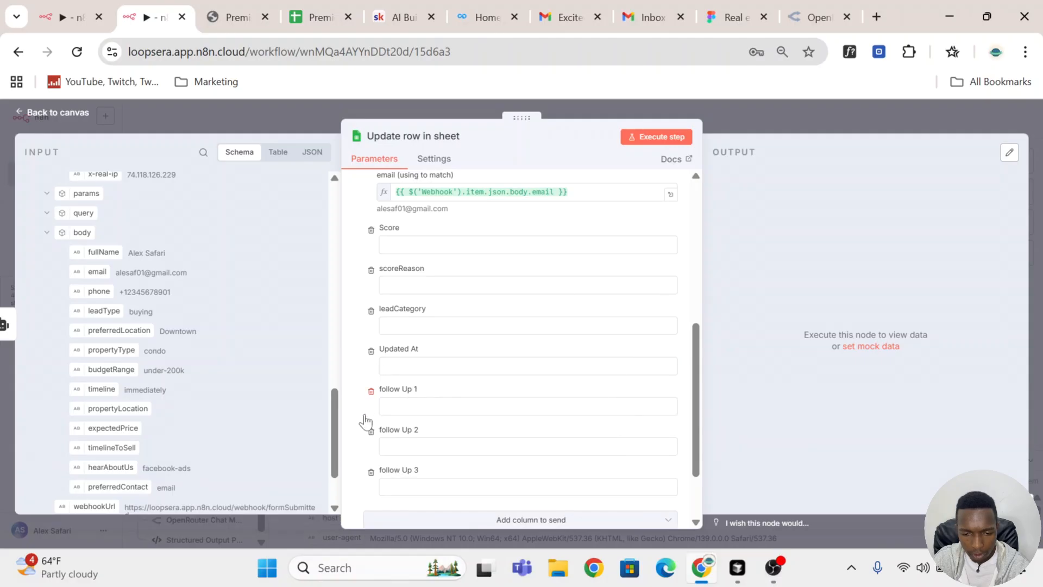
left_click(371, 391)
left_click(371, 392)
left_click(371, 392)
Step: Add the Last Contacted column back to the values to update, below leadCategory
left_click(519, 438)
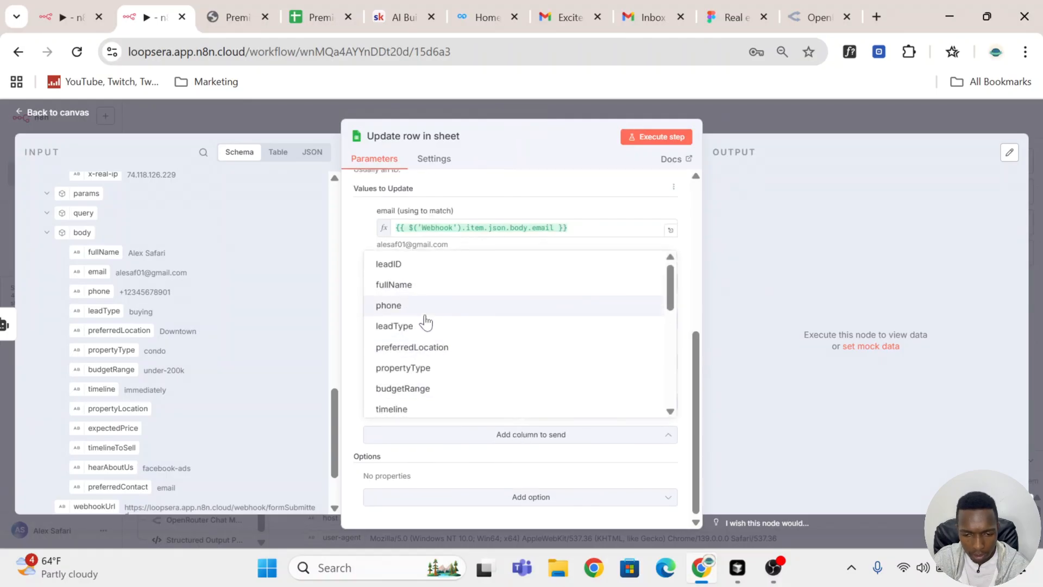
scroll(429, 353, "down", 5)
scroll(461, 380, "up", 3)
scroll(442, 325, "up", 3)
scroll(443, 334, "down", 4)
scroll(443, 342, "up", 2)
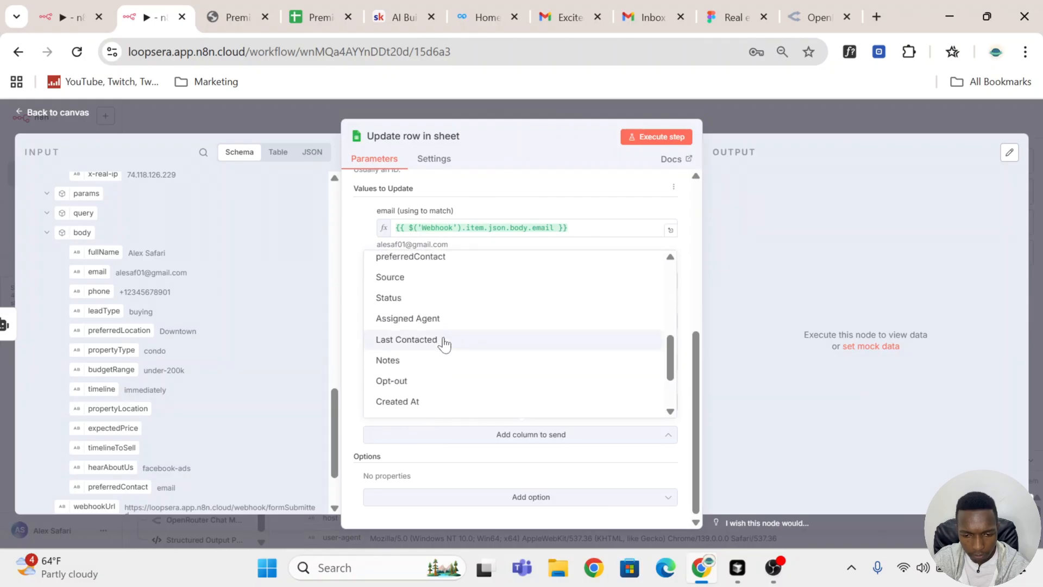
left_click(443, 339)
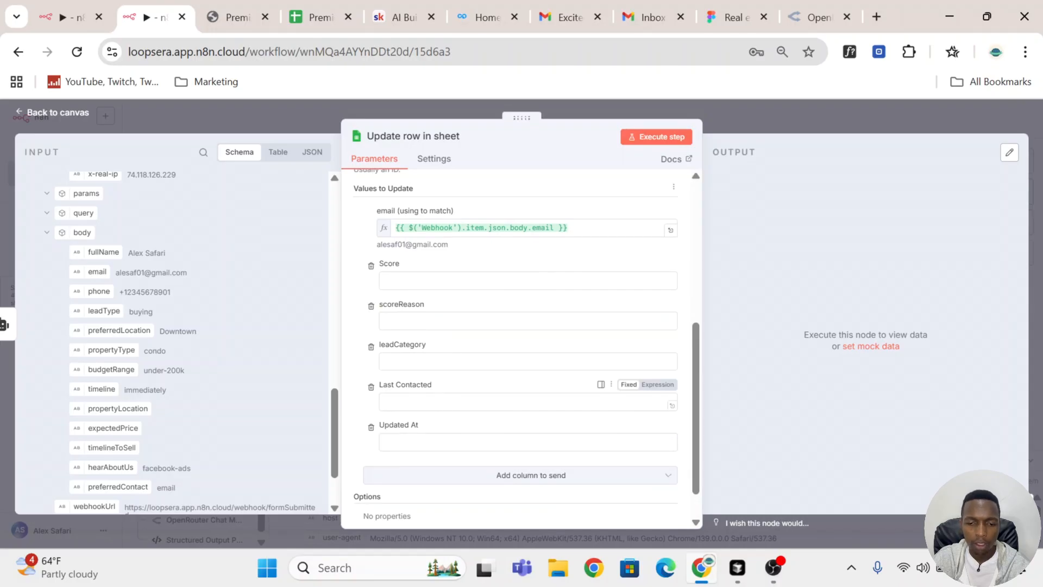
Step: Map the Lead Scoring AI Agent's leadScore to Score, reasoning to scoreReason and leadCategory to leadCategory
scroll(131, 347, "up", 10)
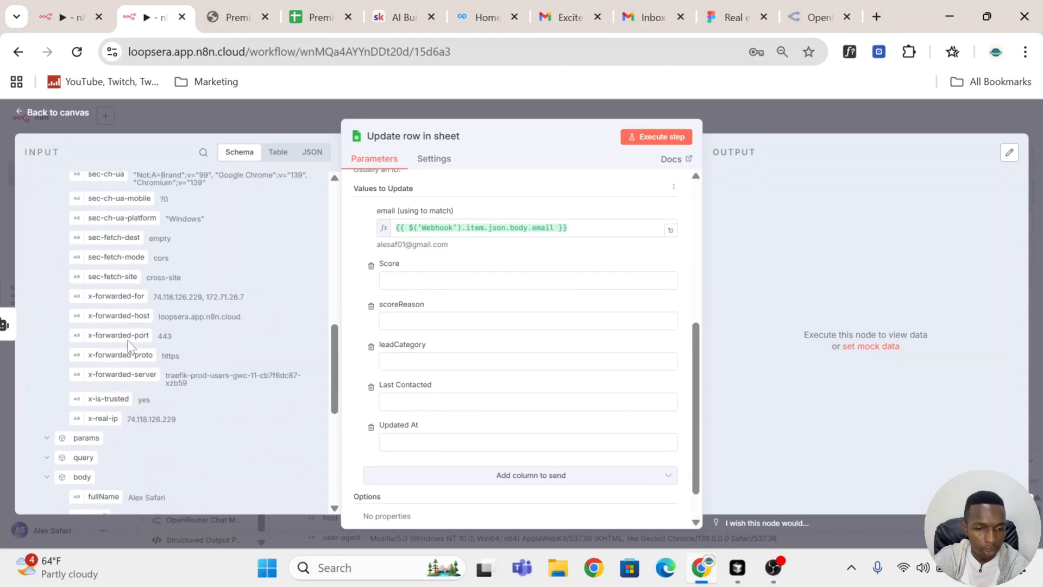
left_click_drag(96, 221, 426, 281)
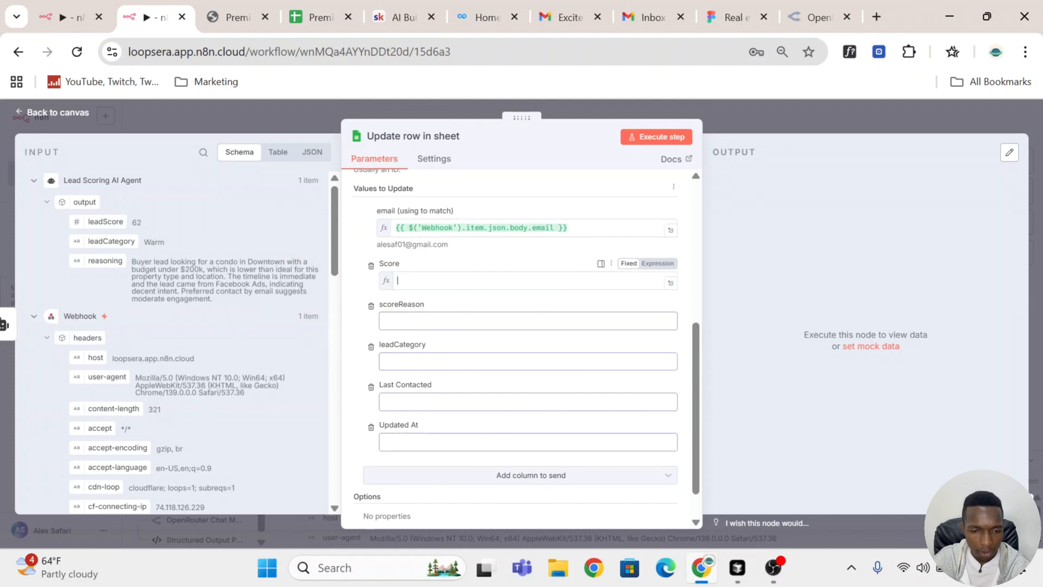
left_click_drag(111, 241, 416, 374)
left_click_drag(108, 257, 432, 349)
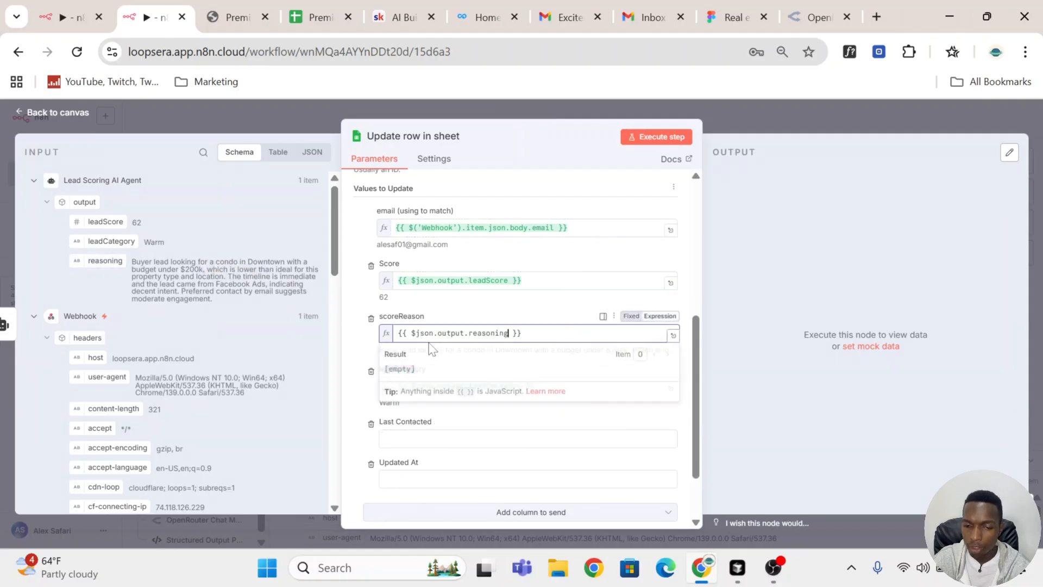
left_click(361, 342)
Step: Set the Last Contacted value to the expression {{ $now }}
scroll(436, 435, "down", 2)
scroll(435, 433, "down", 1)
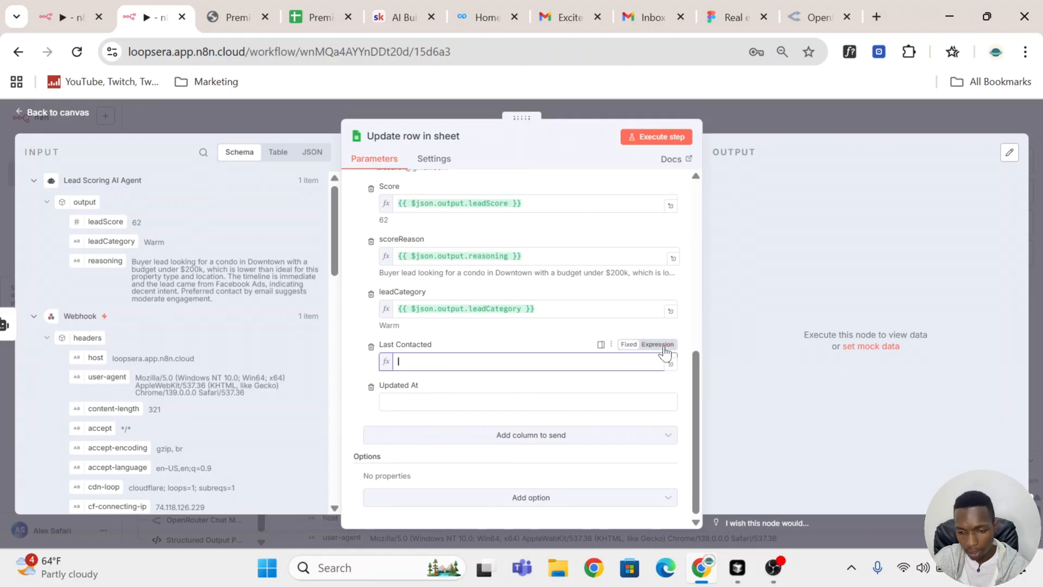
left_click(659, 344)
type("{{ $")
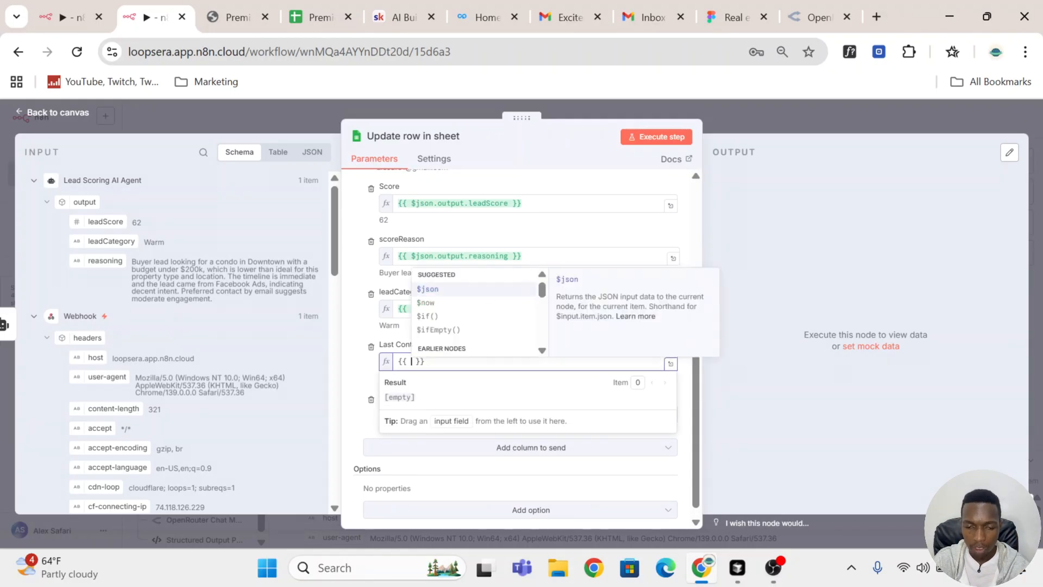
left_click(458, 306)
left_click(492, 343)
Step: Set the Updated At value to the expression {{ $now }}
scroll(493, 347, "down", 1)
left_click(467, 402)
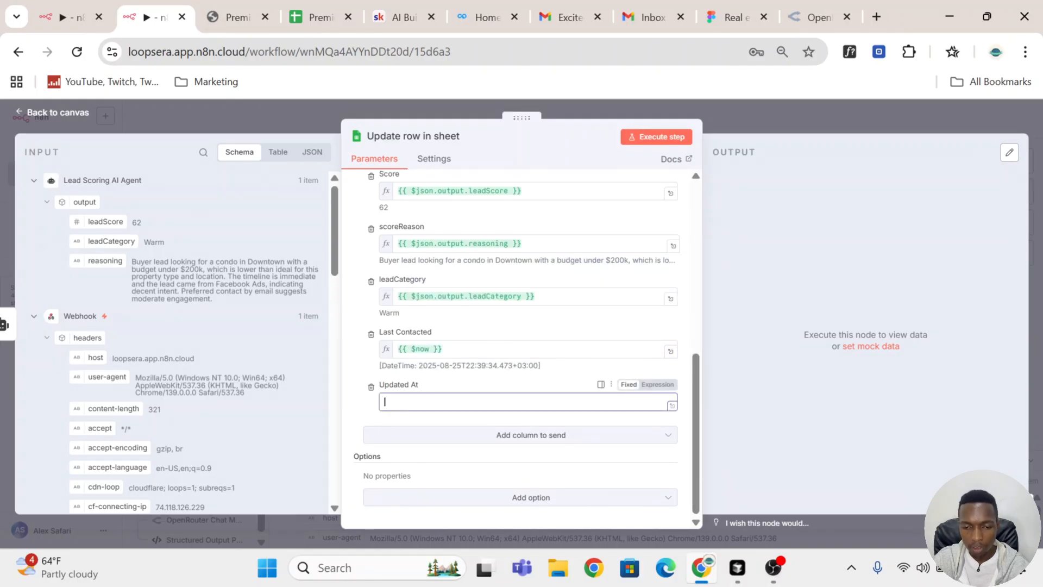
left_click(658, 385)
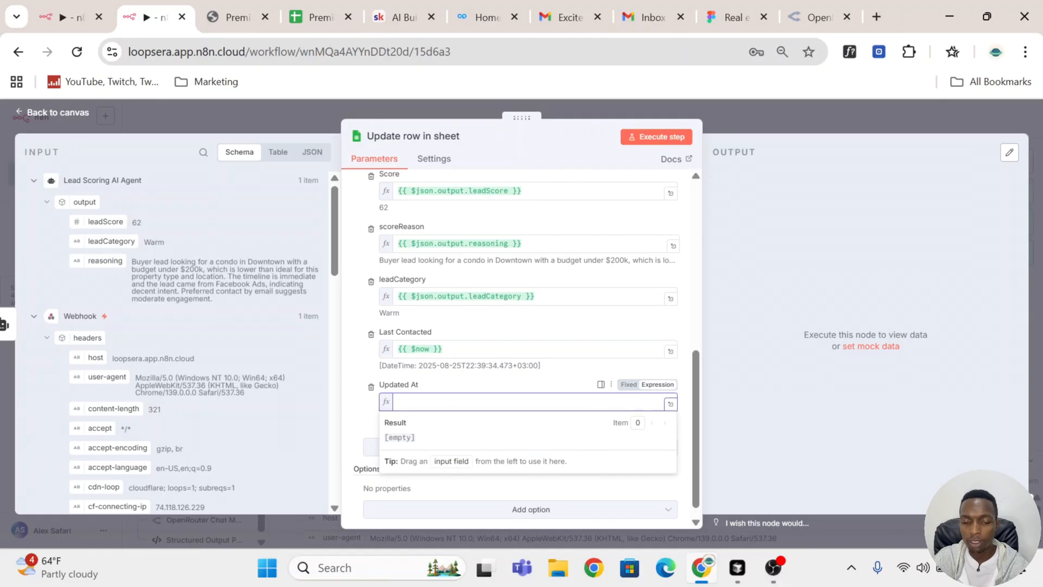
type("{{")
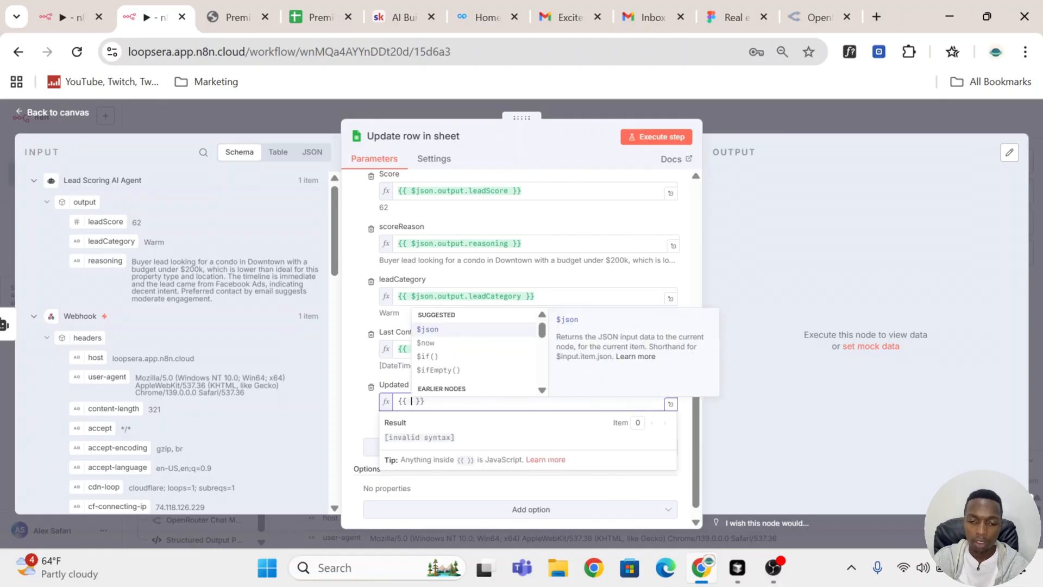
left_click(450, 341)
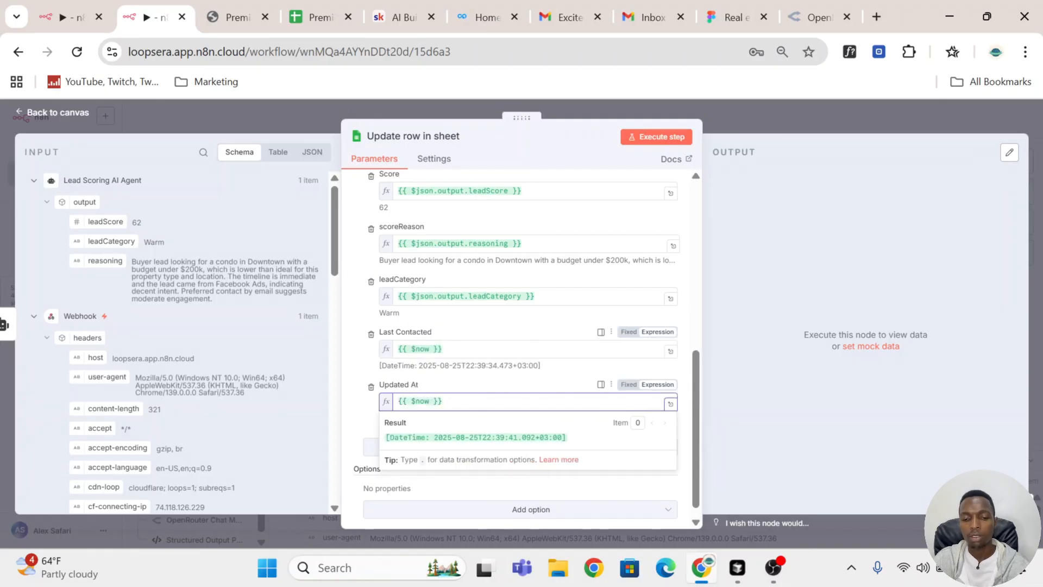
left_click(482, 382)
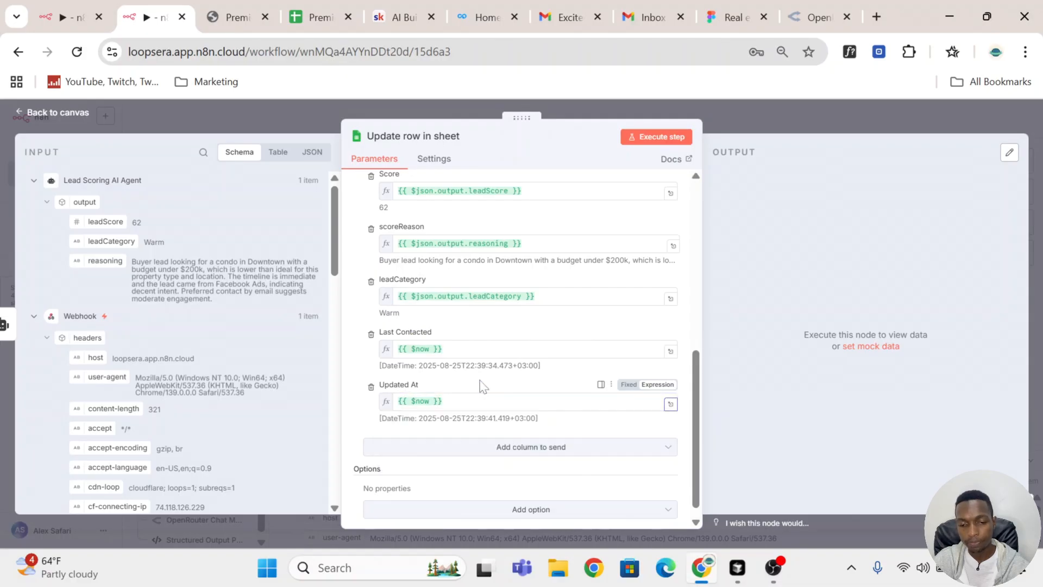
Step: Execute the Update row in sheet node, check the lead's row in the CRM sheet and return to the workflow
scroll(512, 441, "down", 2)
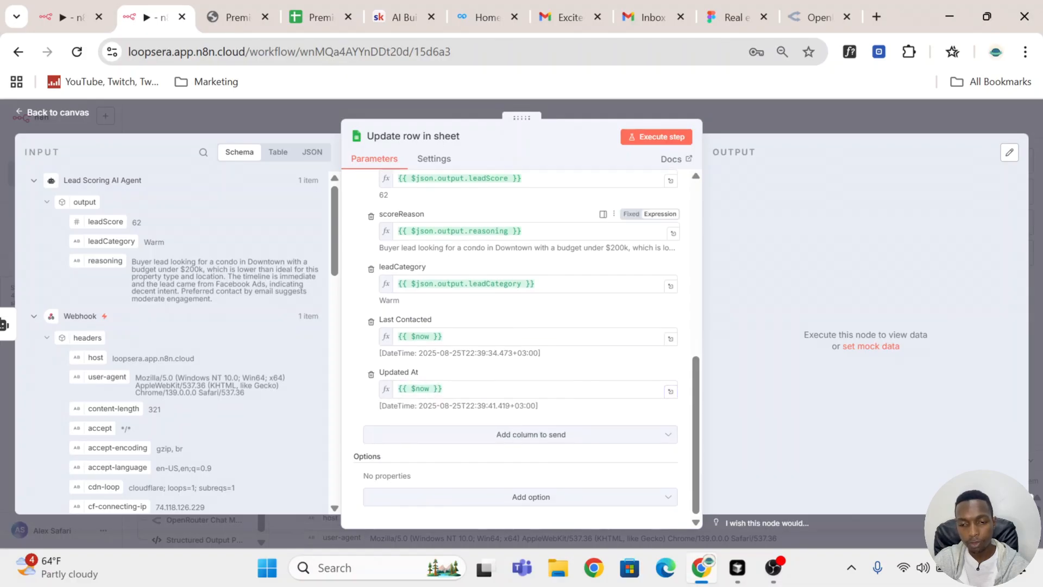
left_click(672, 138)
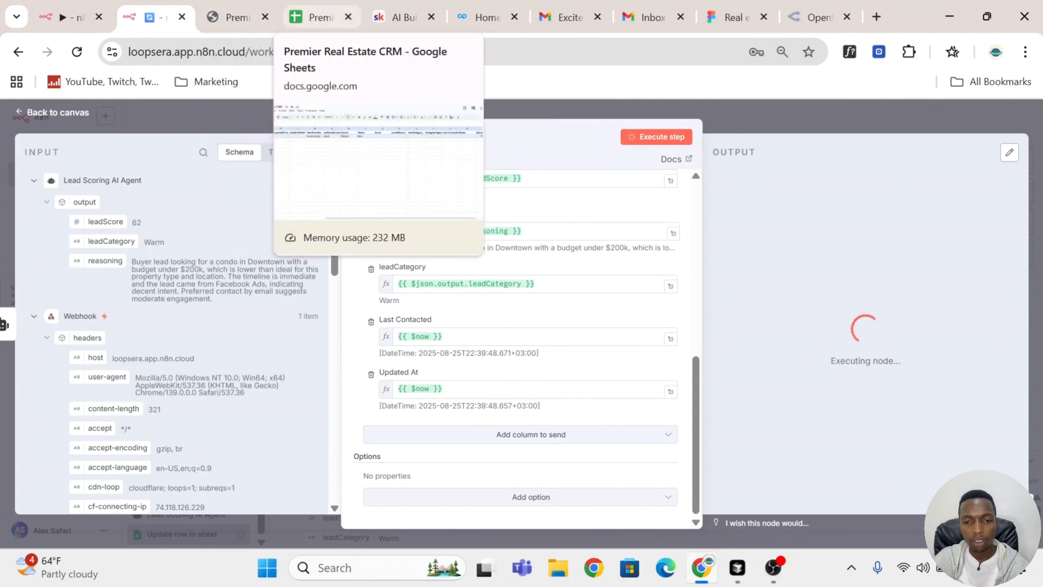
left_click(321, 17)
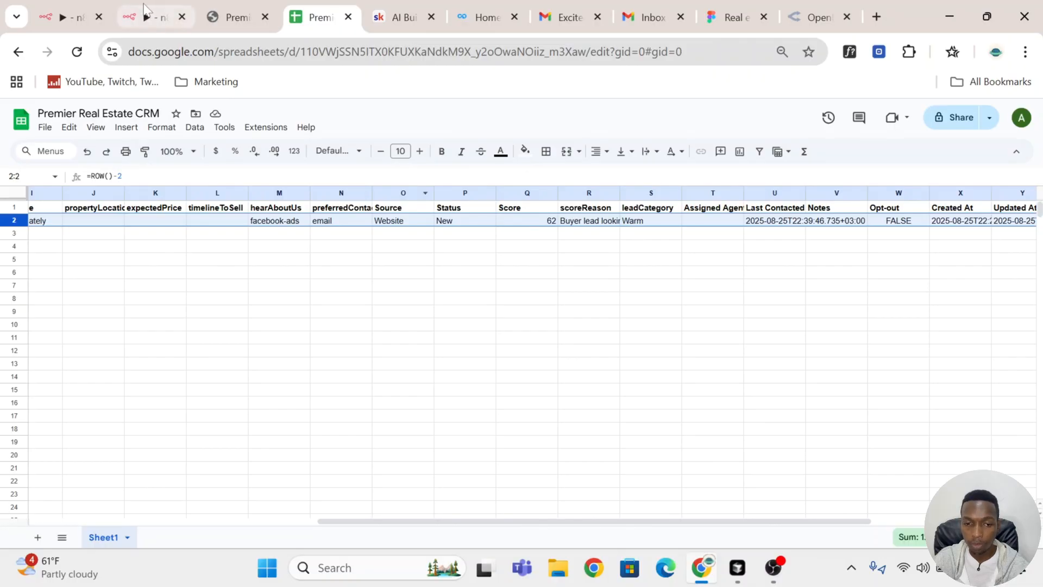
left_click(173, 8)
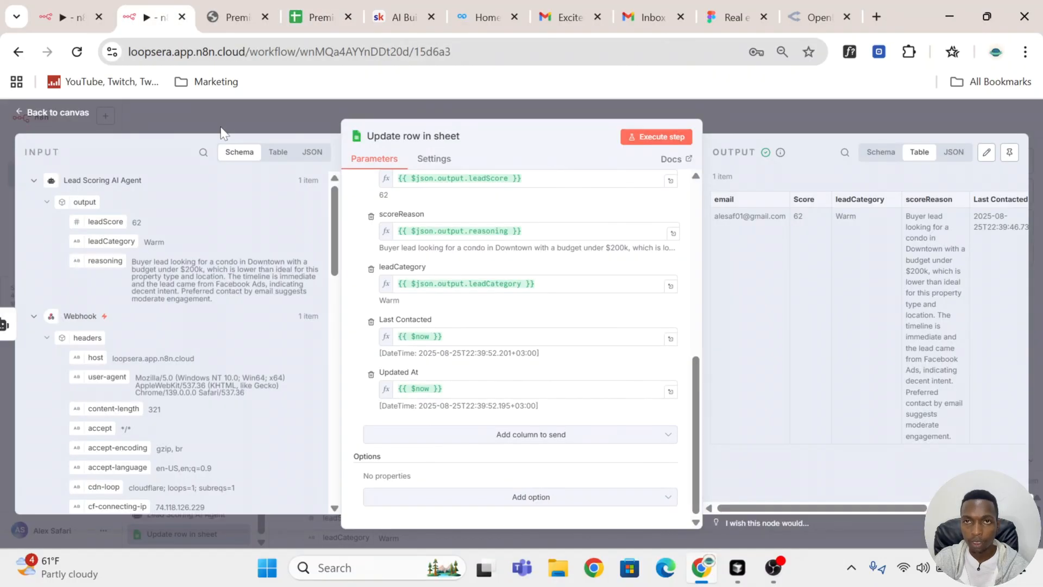
Step: Close the Update row in sheet node and save the workflow
left_click(760, 119)
scroll(657, 286, "down", 3)
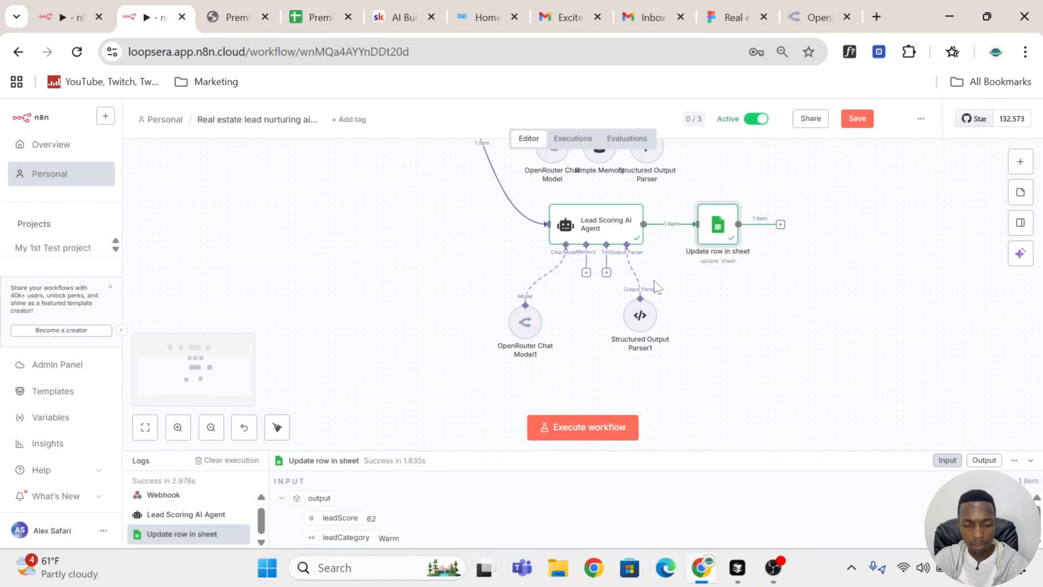
scroll(657, 285, "down", 5)
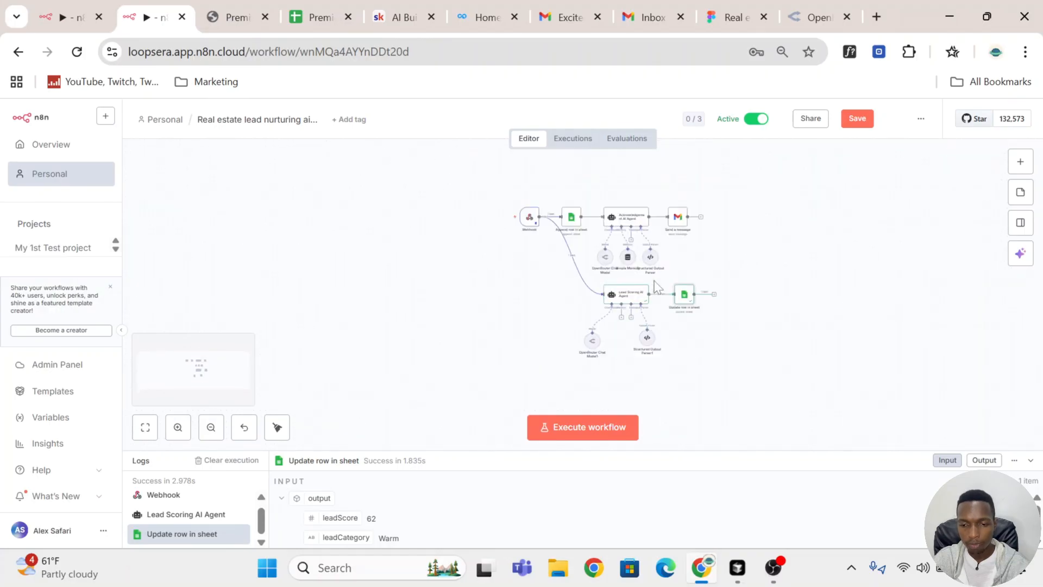
scroll(657, 286, "down", 2)
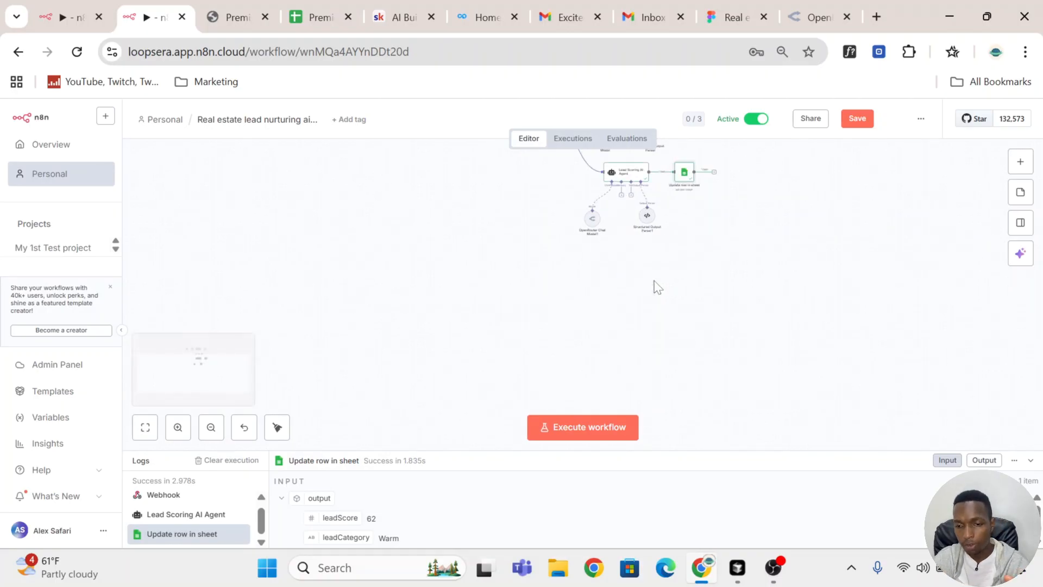
scroll(656, 287, "up", 2)
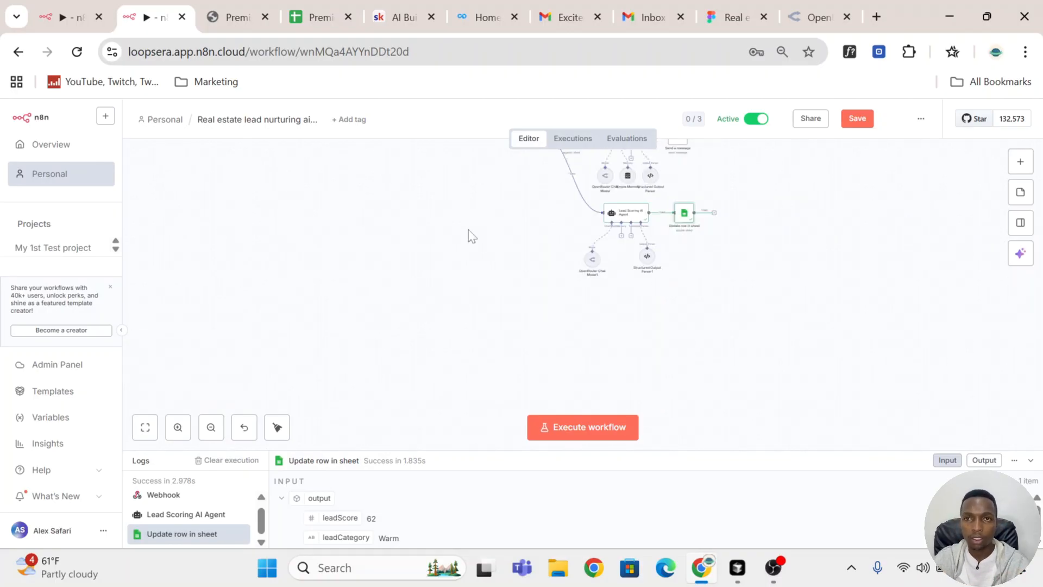
scroll(474, 239, "up", 2)
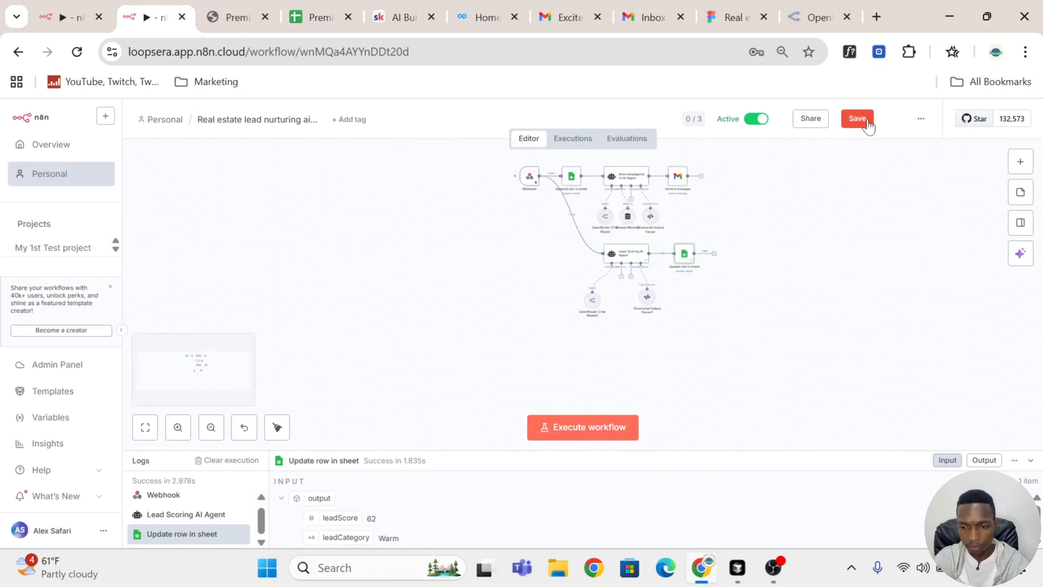
left_click(857, 119)
Step: Add a Schedule Trigger node and place it in the empty canvas area below and to the left of the lead scoring branch
scroll(710, 226, "down", 4)
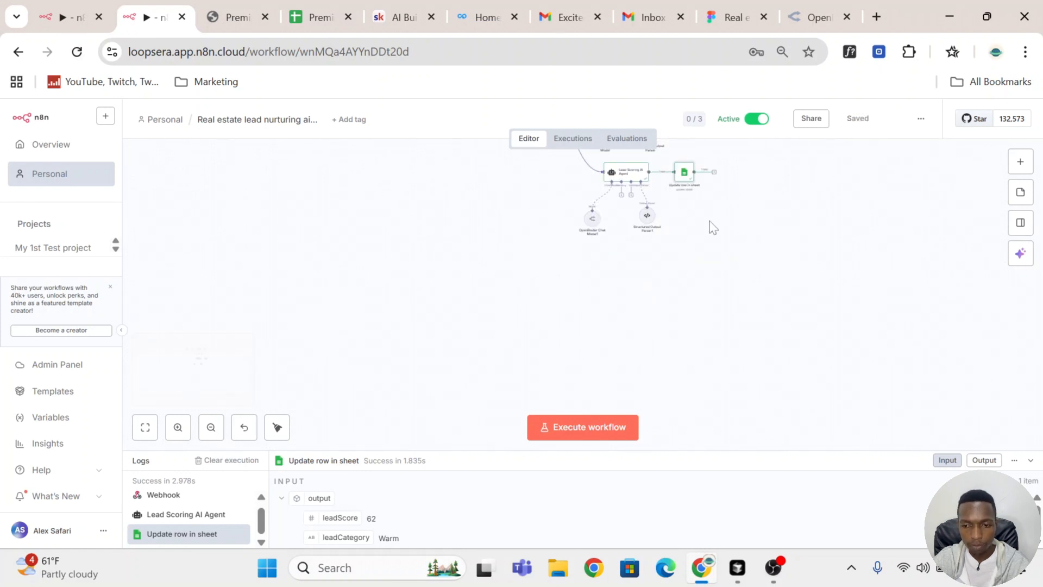
left_click(1021, 162)
type("s")
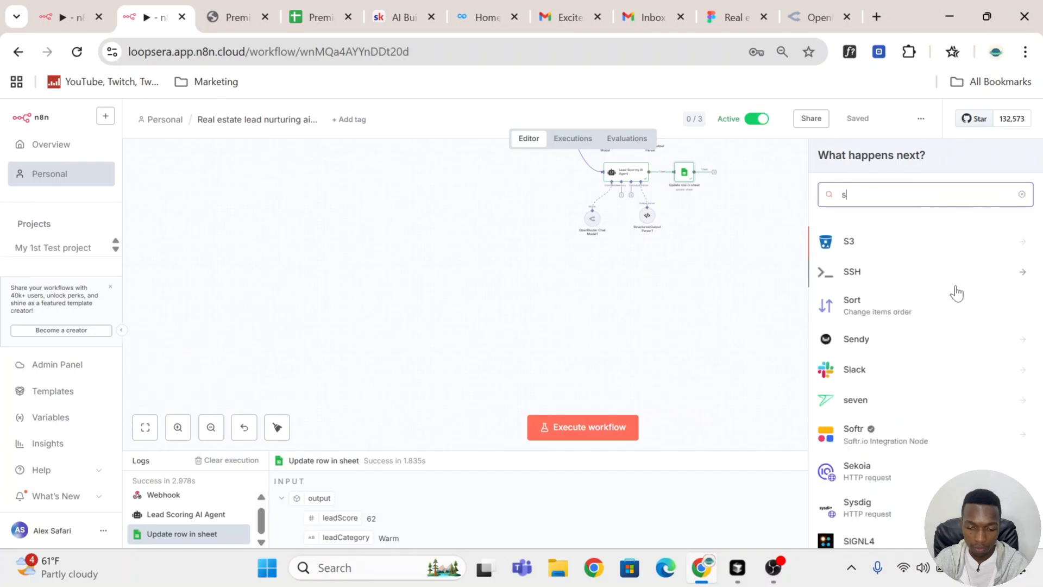
type("chedule")
left_click(880, 250)
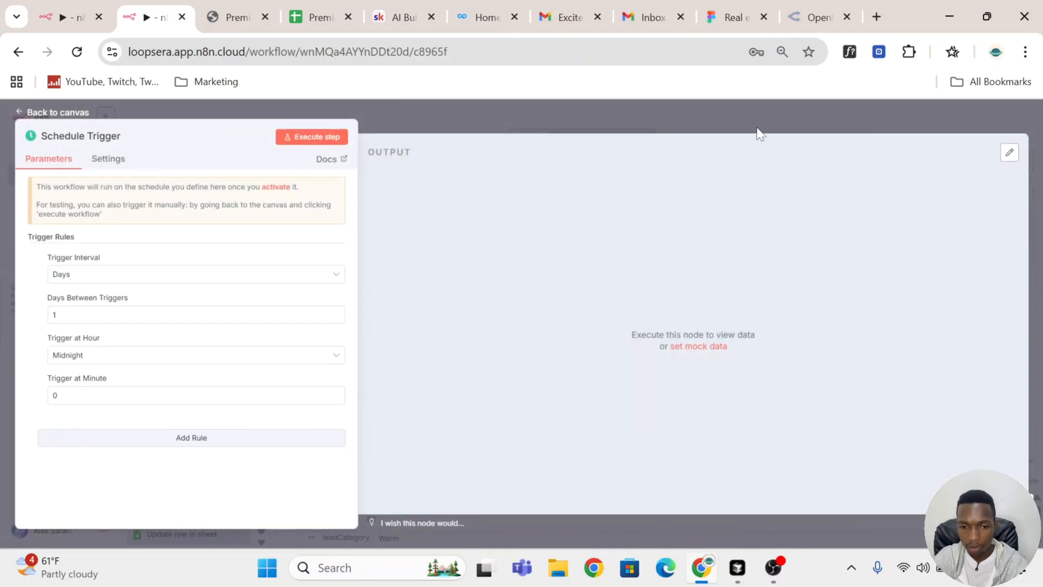
left_click(757, 129)
left_click_drag(727, 172, 449, 293)
Step: Set the Schedule Trigger's trigger hour to 9am and save the workflow
scroll(511, 326, "up", 1)
scroll(510, 326, "down", 1)
double_click(450, 293)
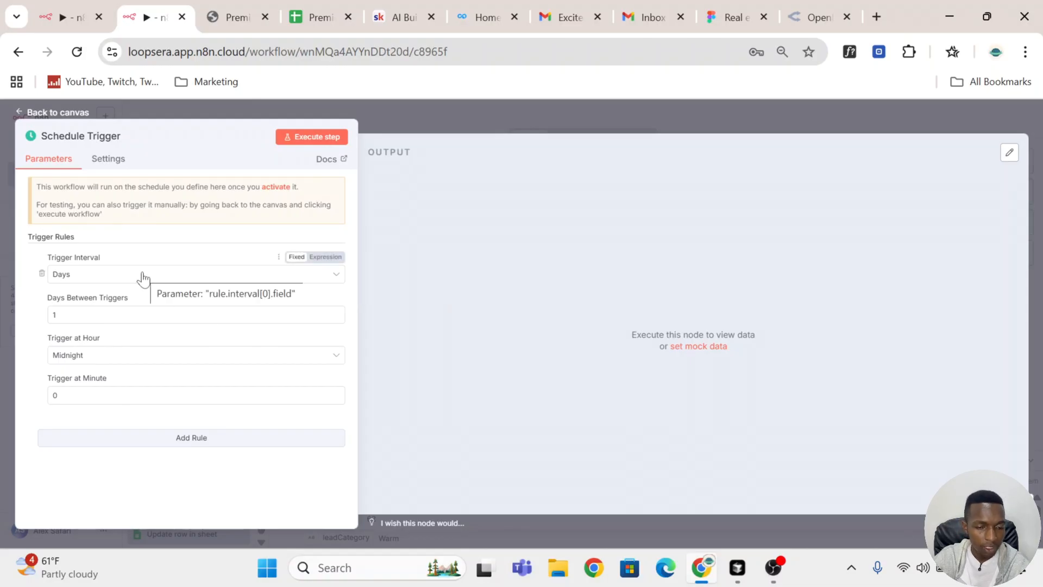
left_click(152, 358)
scroll(172, 442, "down", 6)
scroll(174, 445, "up", 5)
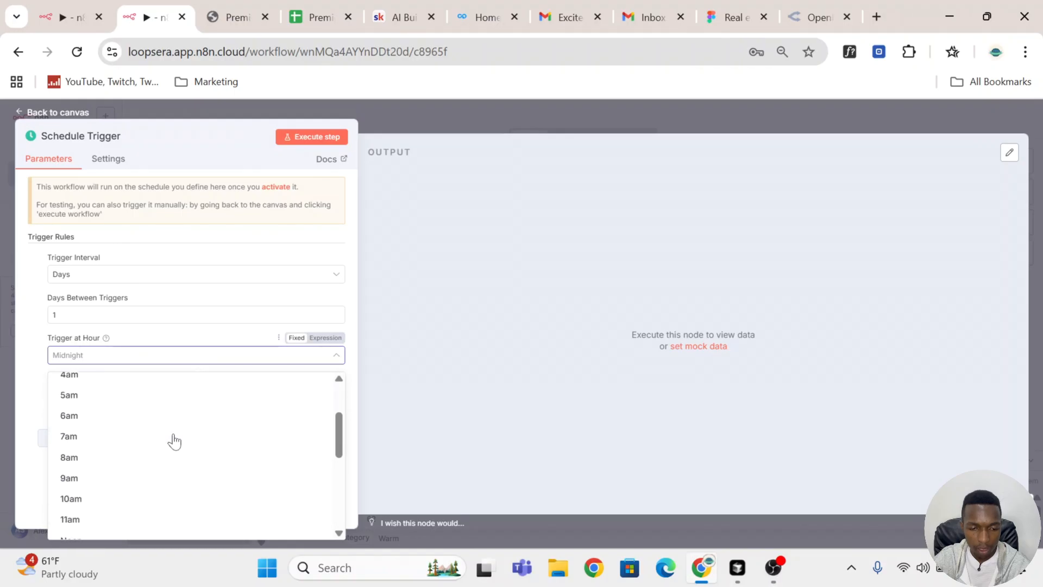
left_click(117, 483)
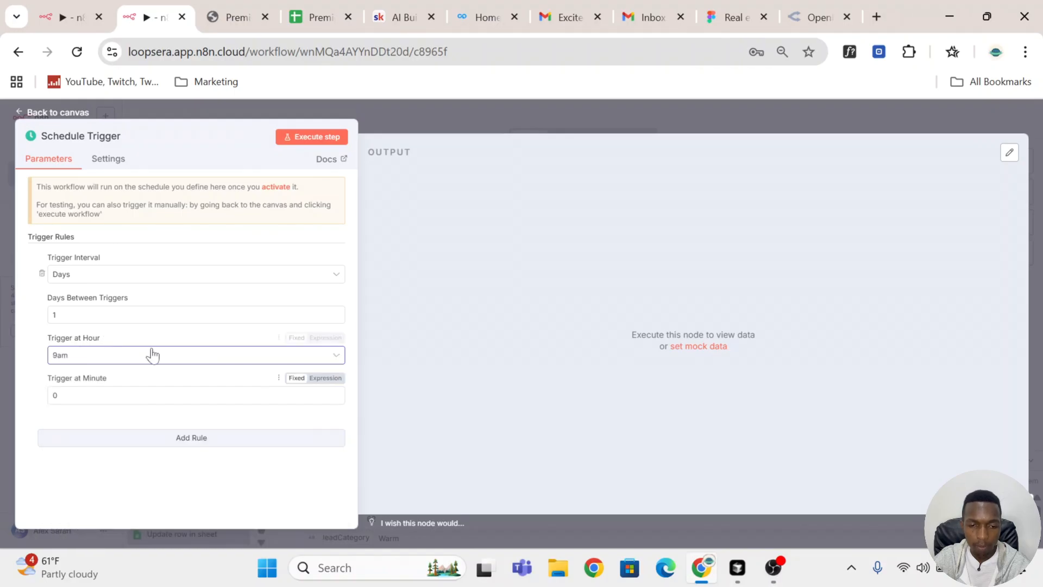
left_click(444, 106)
left_click(859, 119)
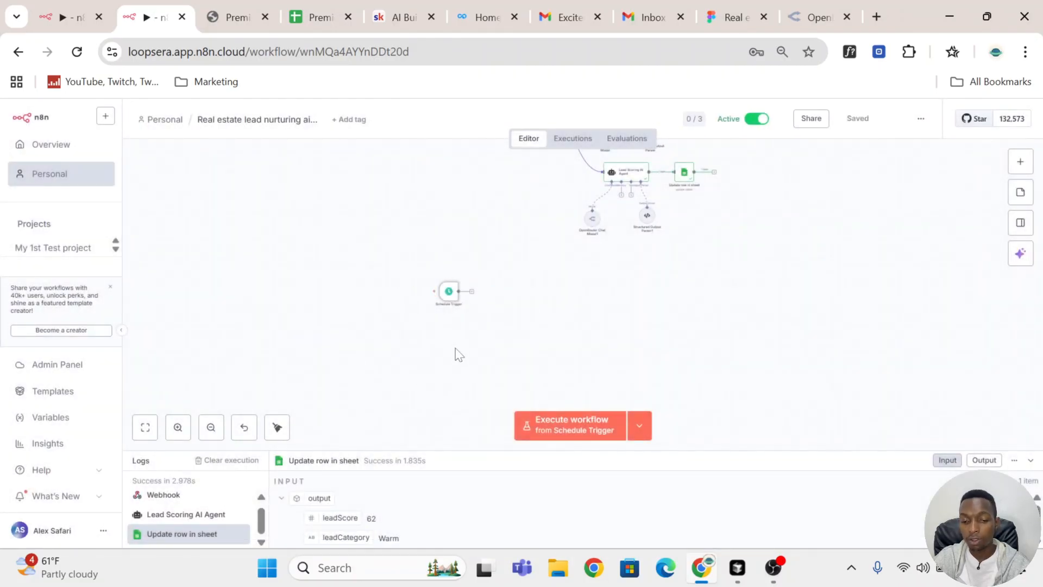
Step: Examine the lead's row and the follow Up 1 to follow Up 3 columns in the CRM sheet, and return to the workflow
left_click(312, 17)
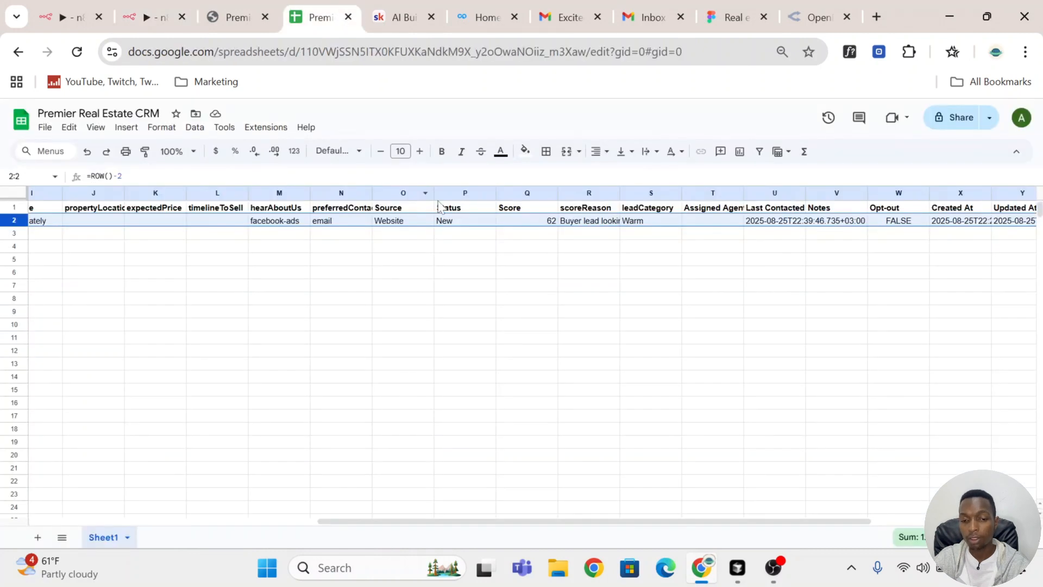
left_click_drag(450, 517, 590, 530)
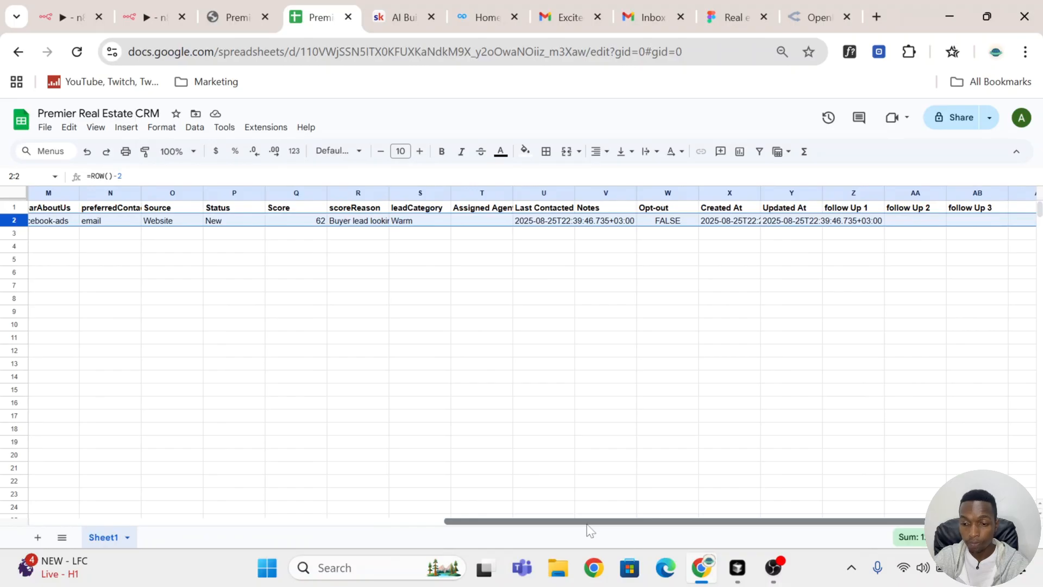
left_click_drag(590, 530, 84, 515)
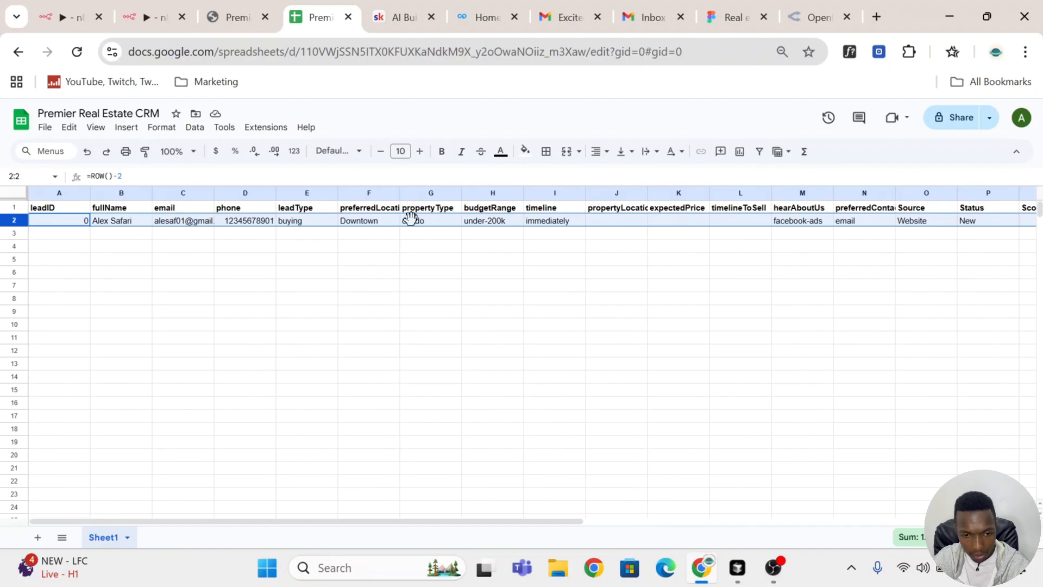
left_click_drag(356, 523, 703, 445)
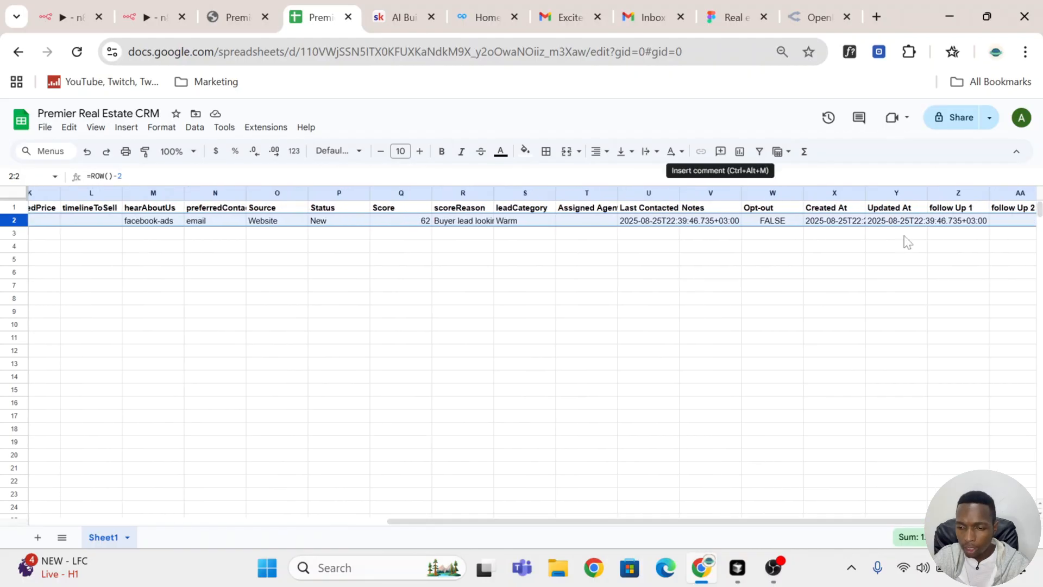
left_click_drag(639, 521, 796, 508)
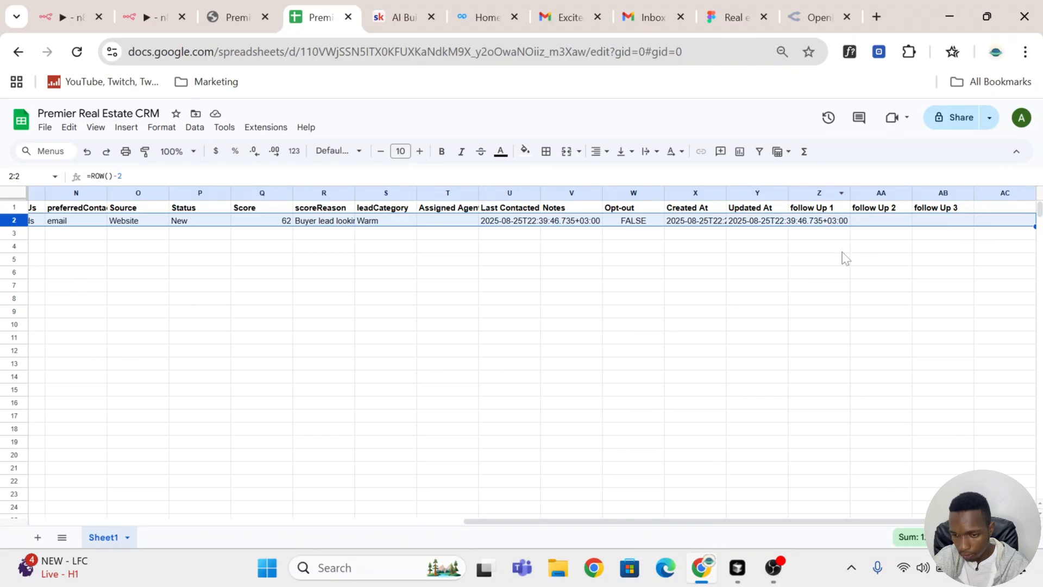
left_click(832, 223)
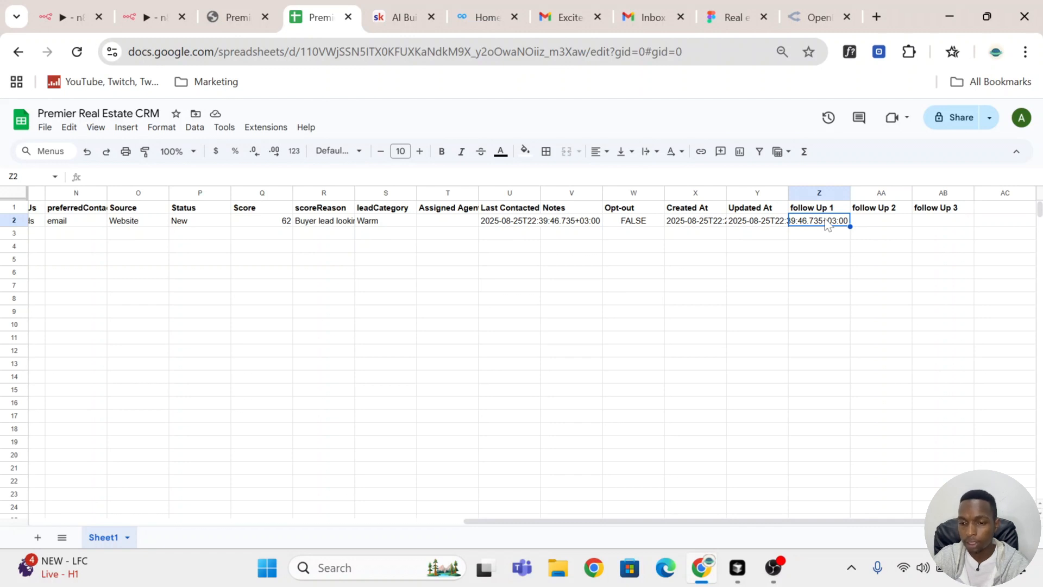
left_click(145, 21)
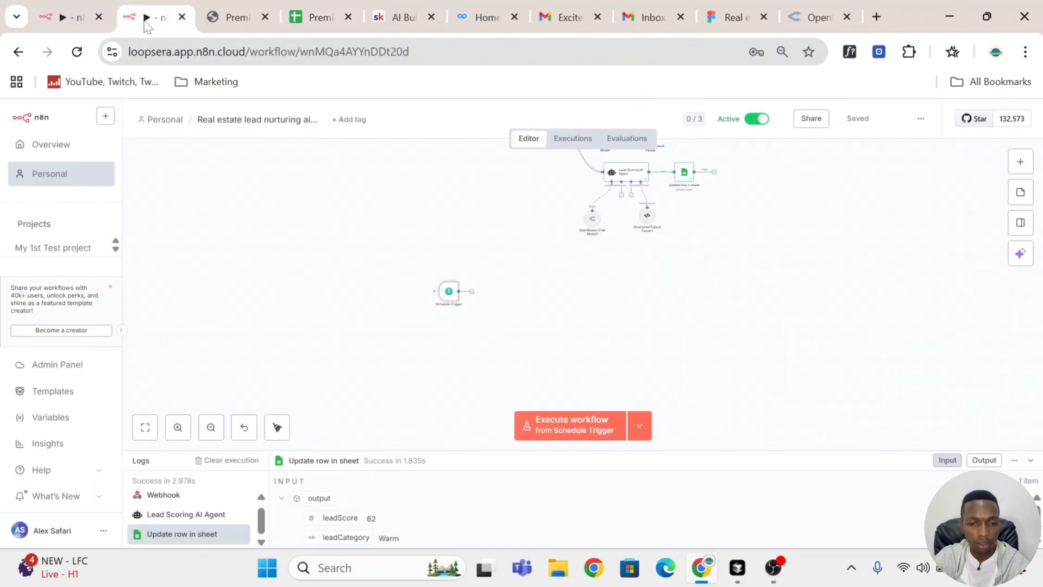
Step: Add a Google Sheets Get Row(s) node after the Schedule Trigger and rename it Read CRM
left_click(471, 292)
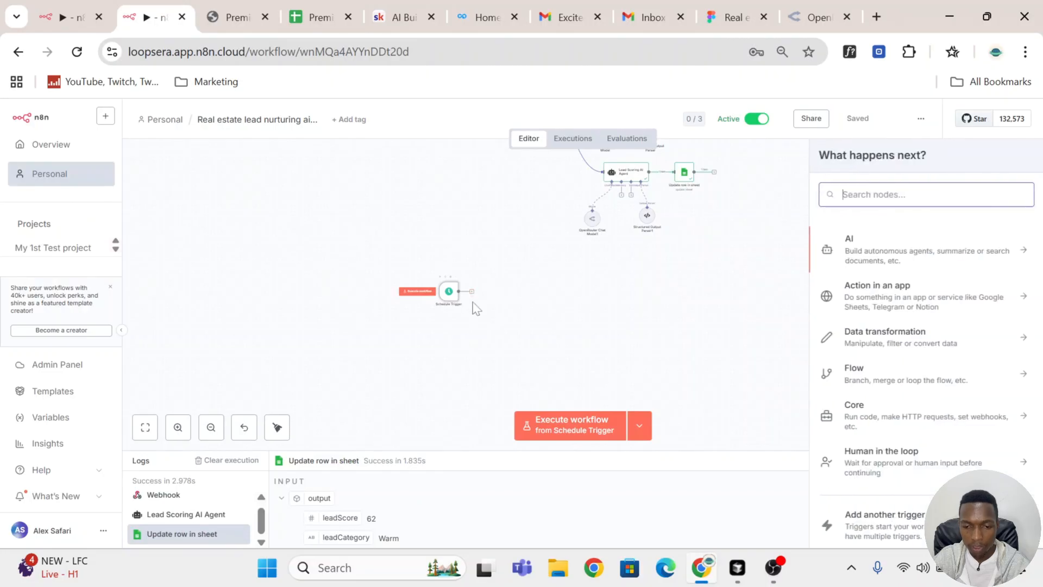
type("sheet")
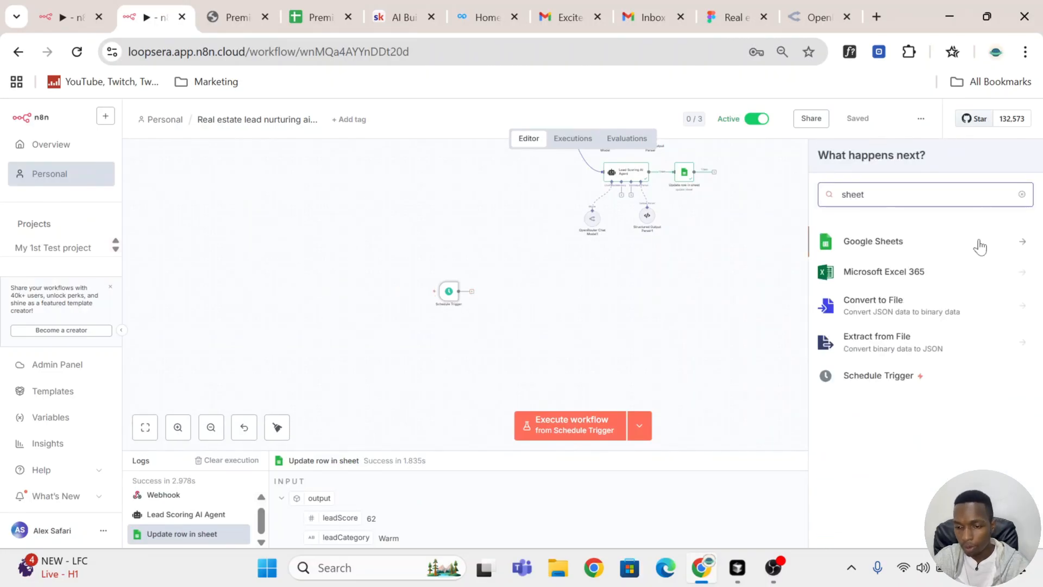
left_click(917, 247)
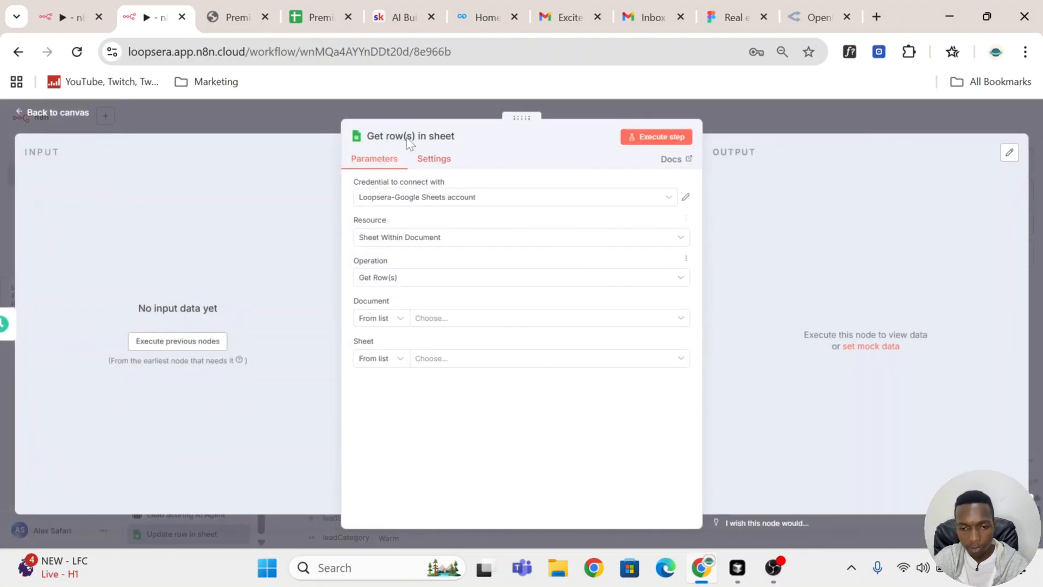
left_click(408, 135)
type("Read CRM")
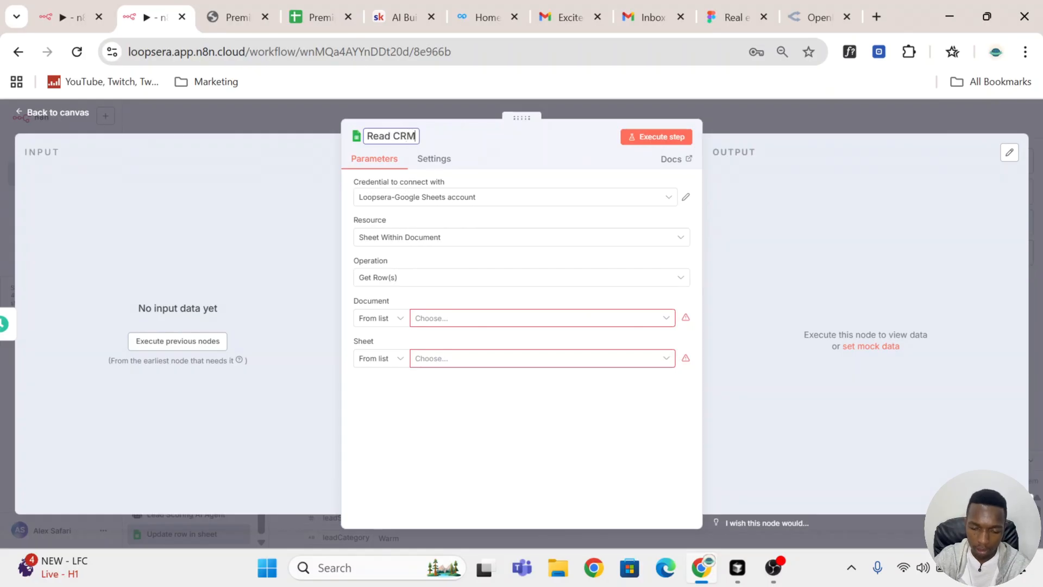
key("Return")
Step: Configure Read CRM with the Ecommojo-Google Sheets account, the Premier Real Estate CRM document and Sheet1, and return to the canvas
left_click(511, 199)
left_click(481, 230)
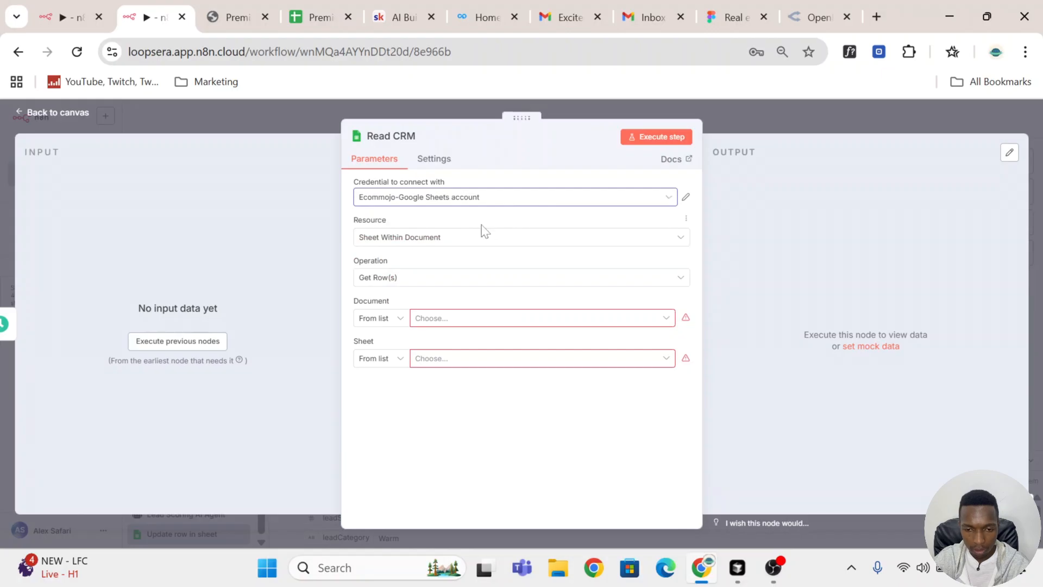
left_click(471, 320)
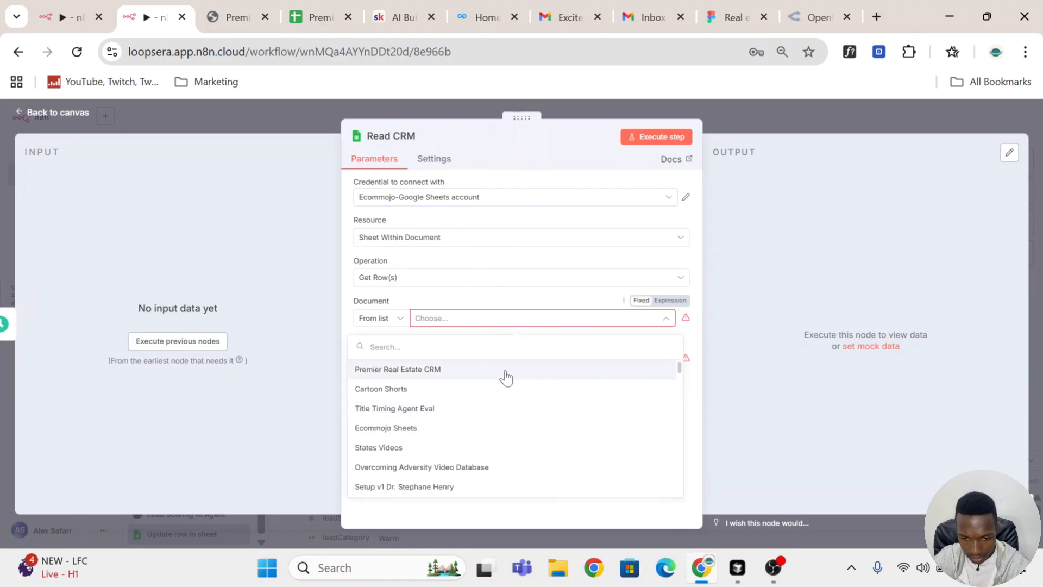
left_click(505, 371)
left_click(506, 362)
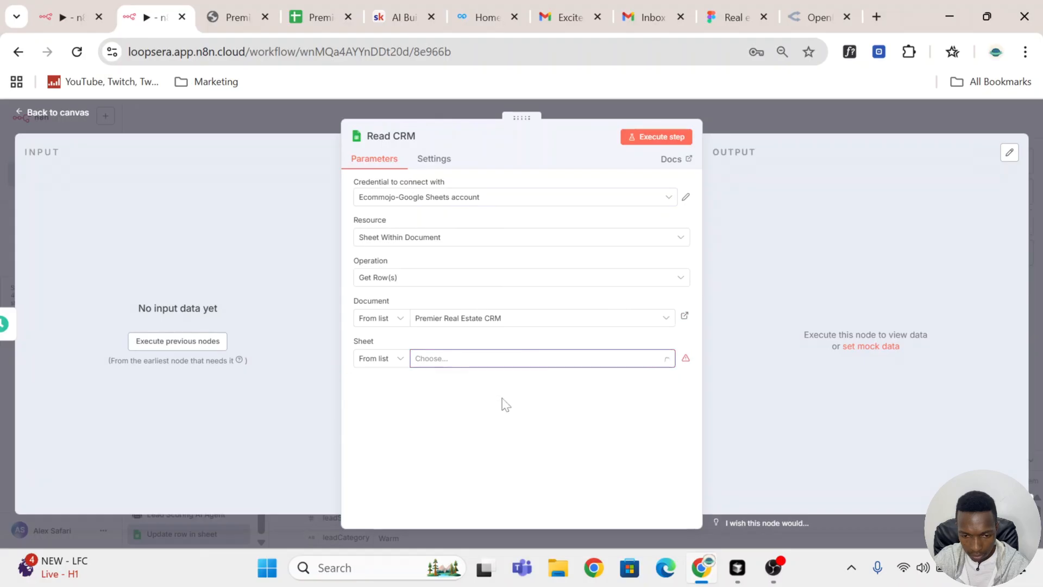
left_click(591, 376)
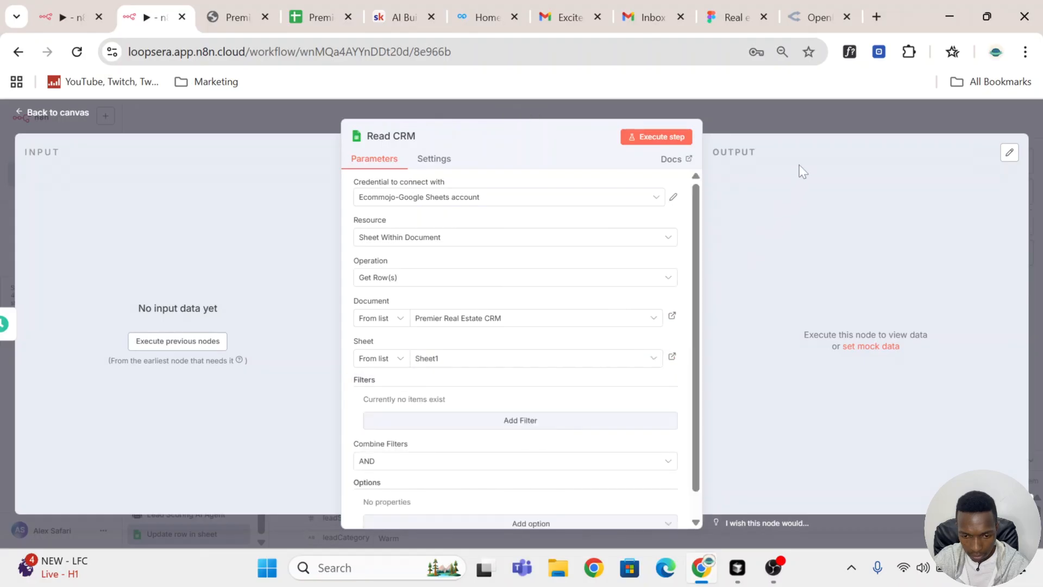
left_click(784, 113)
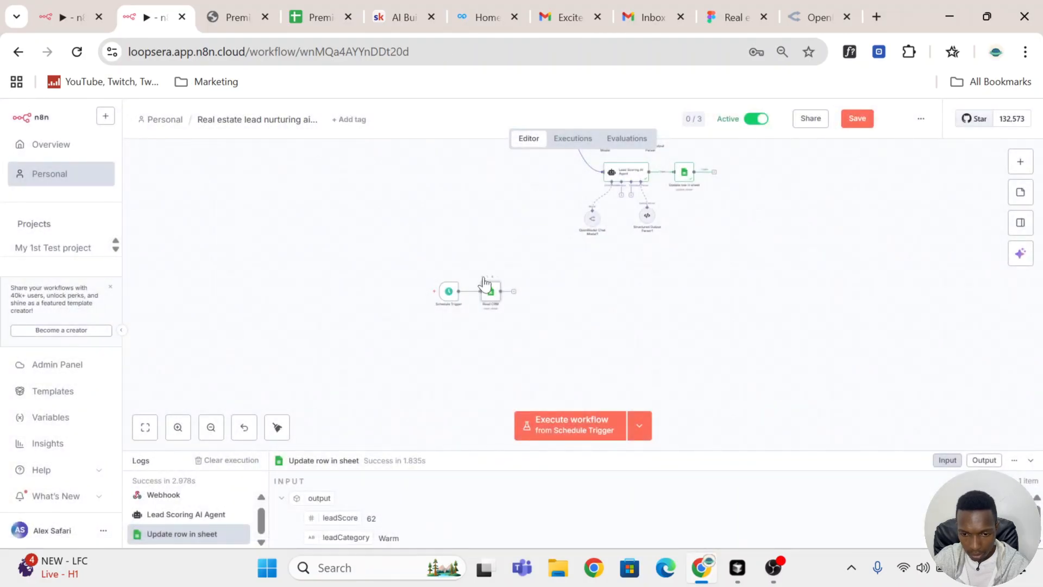
Step: Execute the Read CRM node, inspect its output through the follow-up fields, and briefly check the CRM sheet
left_click(484, 278)
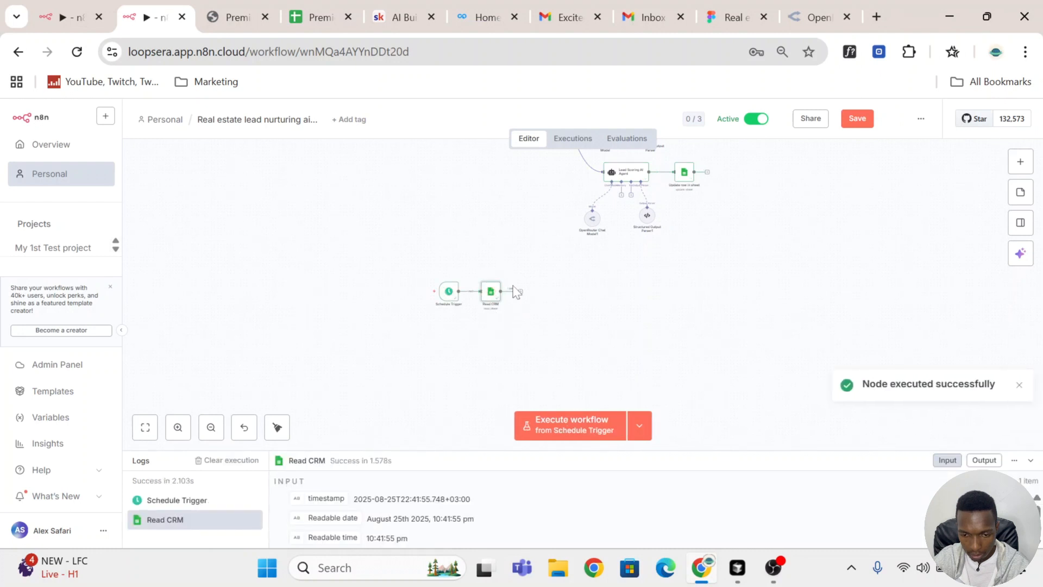
double_click(491, 297)
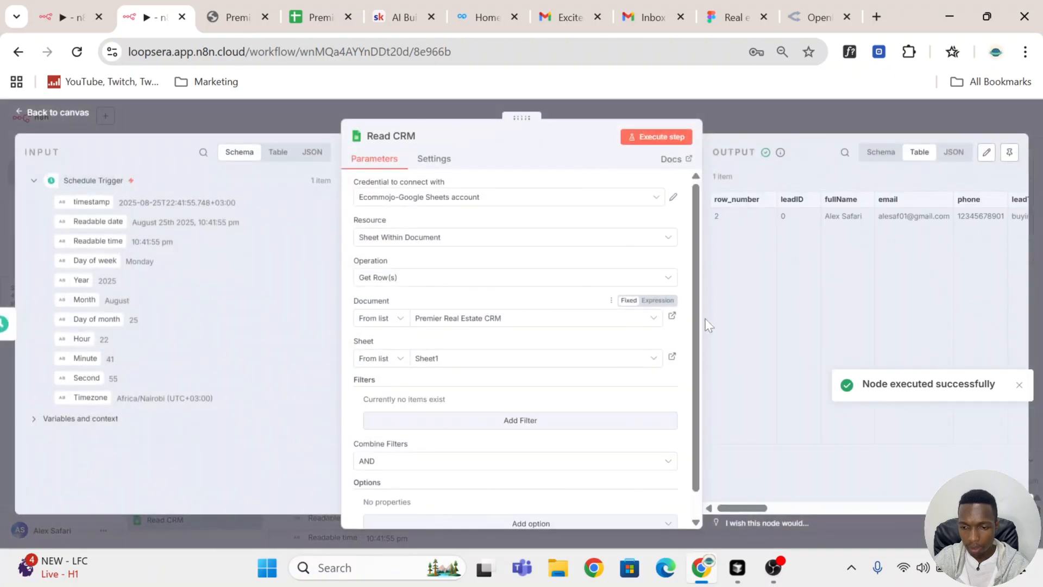
left_click_drag(745, 513, 986, 513)
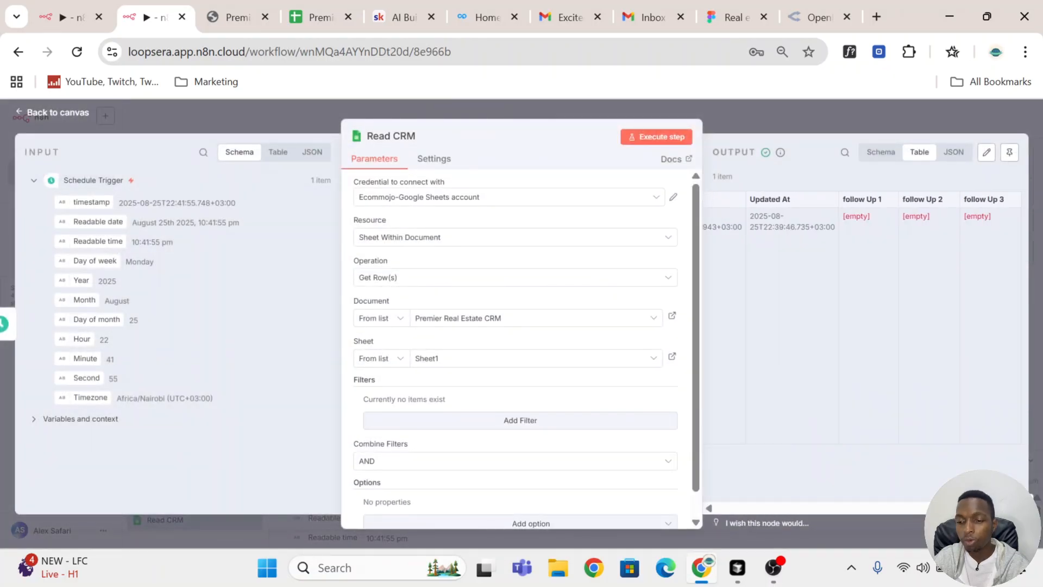
left_click(794, 129)
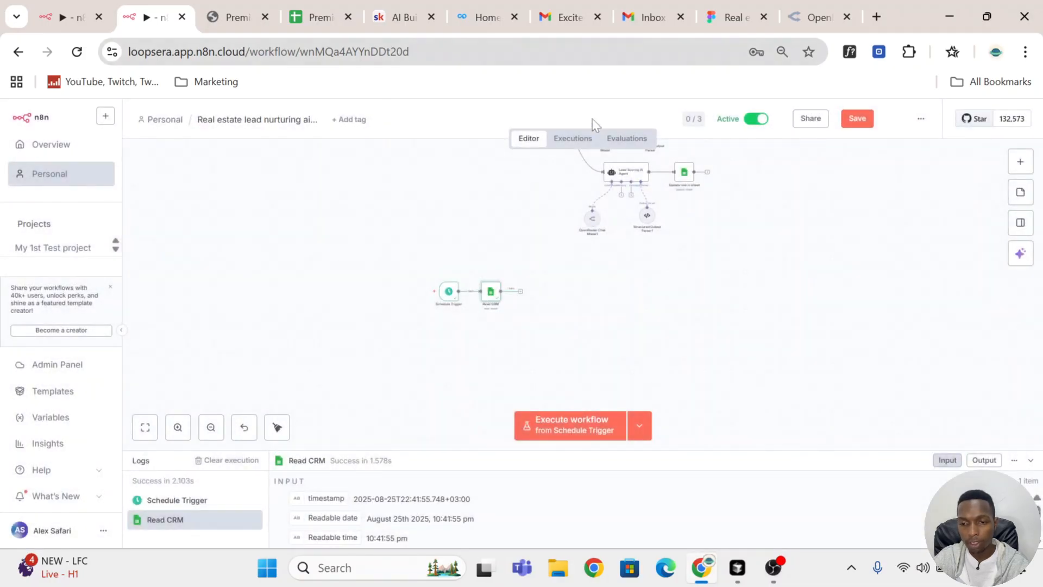
left_click(321, 17)
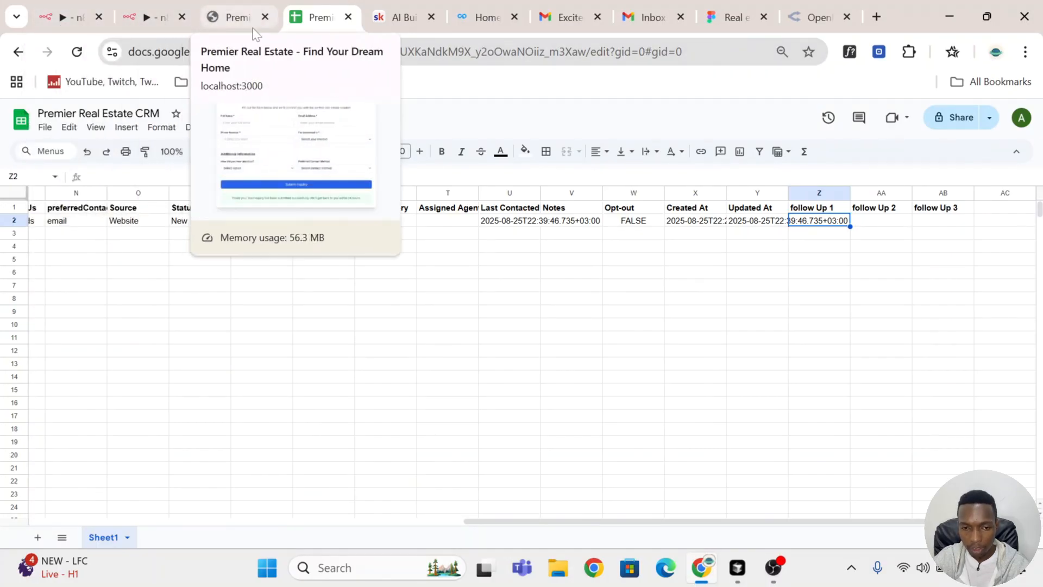
left_click(147, 17)
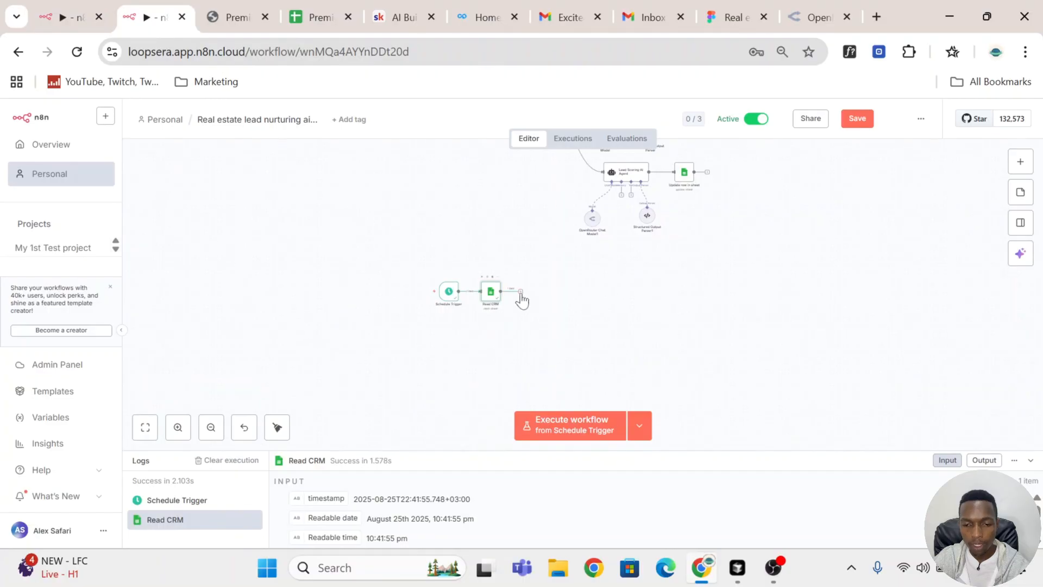
Step: Add an If node after the Read CRM node
left_click(520, 294)
type("if")
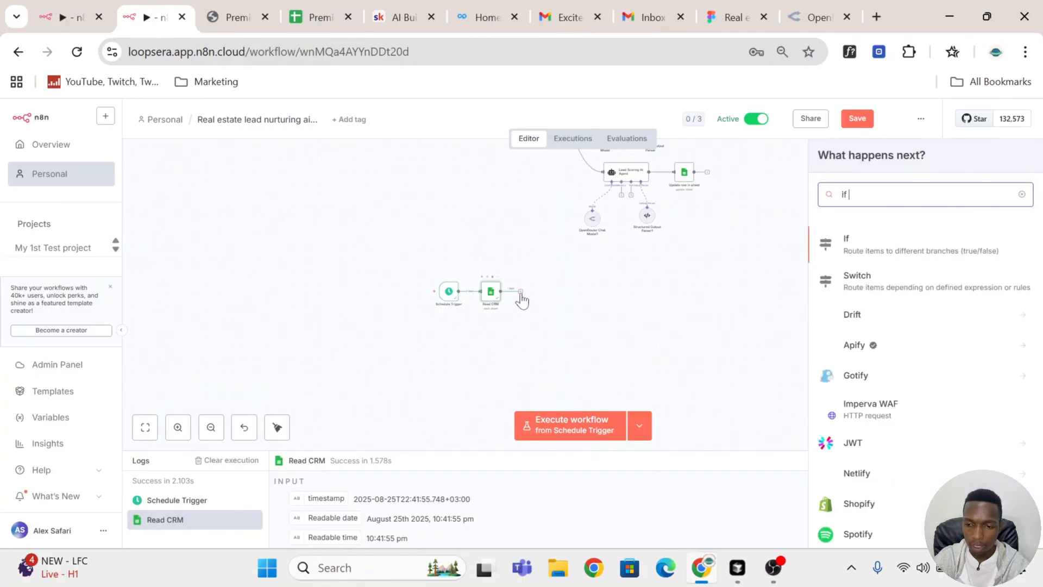
left_click(927, 243)
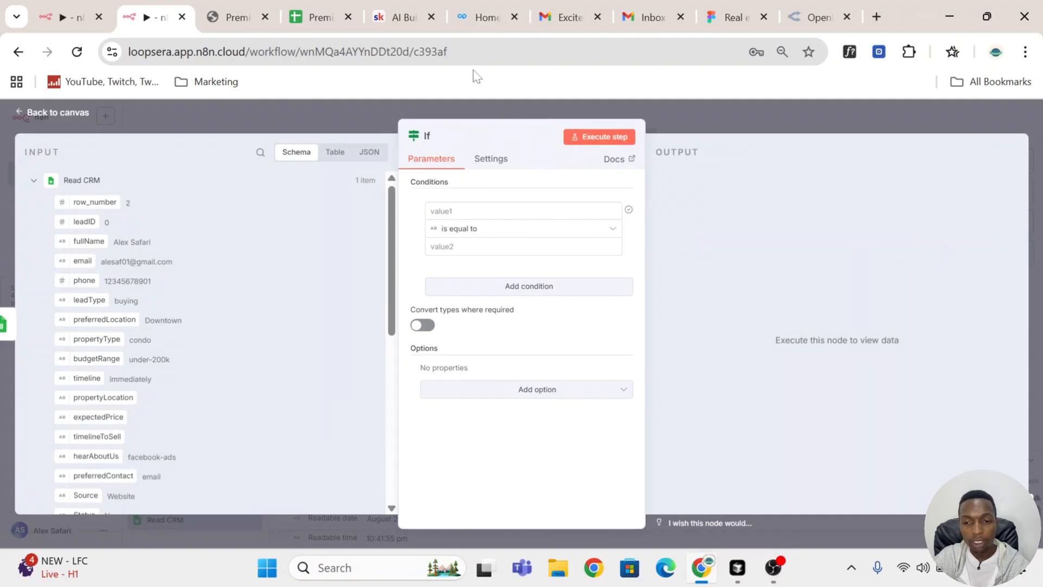
Step: Check the lead's follow Up 1, 2 and 3 cells in the CRM sheet and return to the If node
left_click(309, 17)
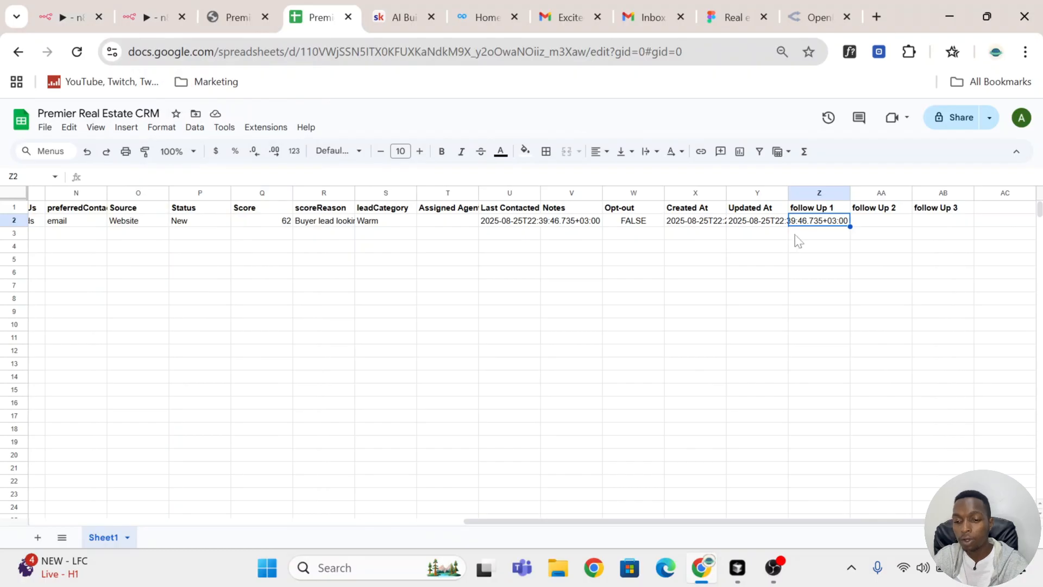
left_click(884, 220)
left_click(949, 210)
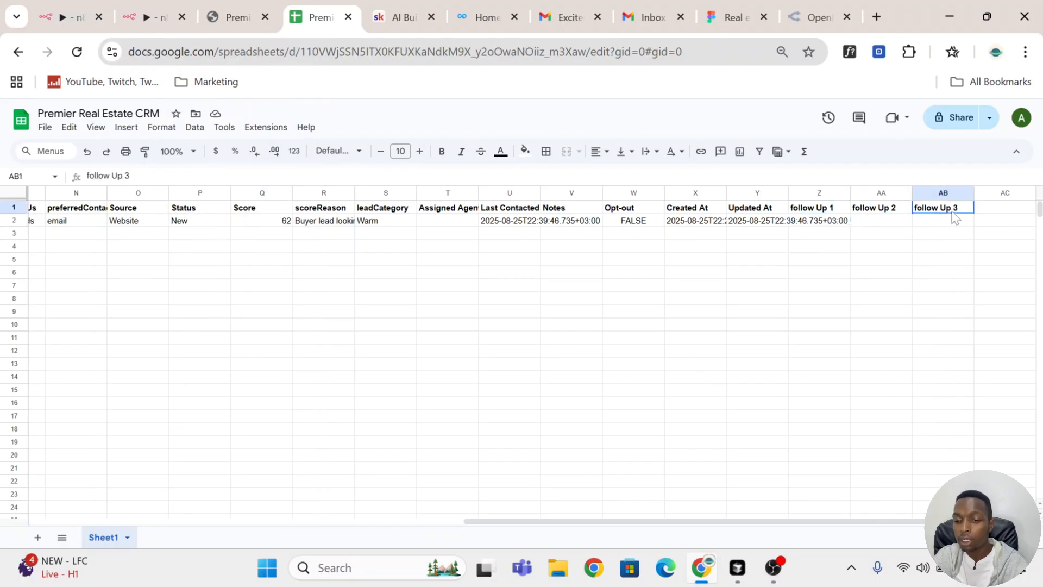
left_click(827, 224)
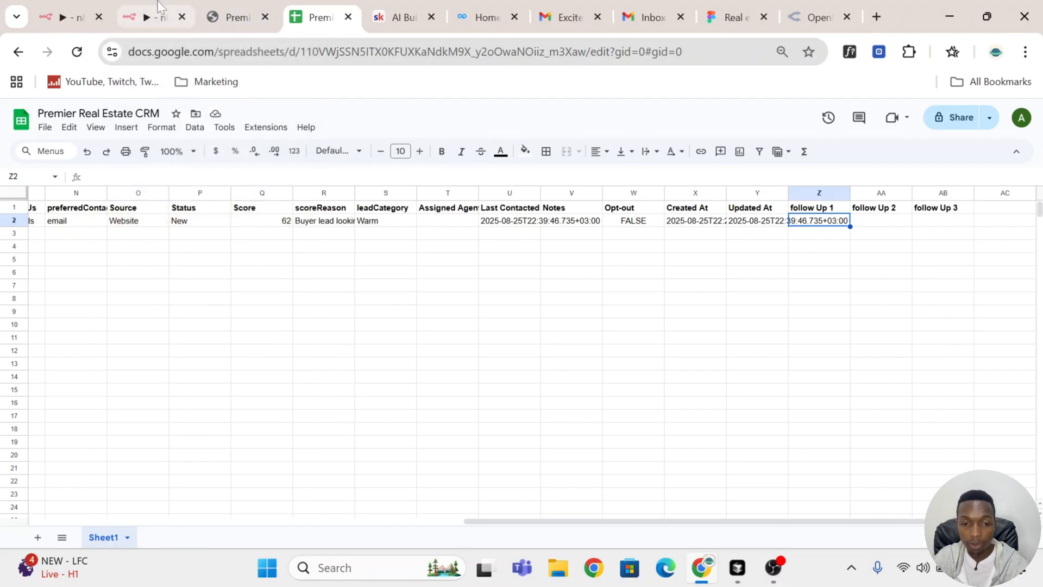
left_click(140, 16)
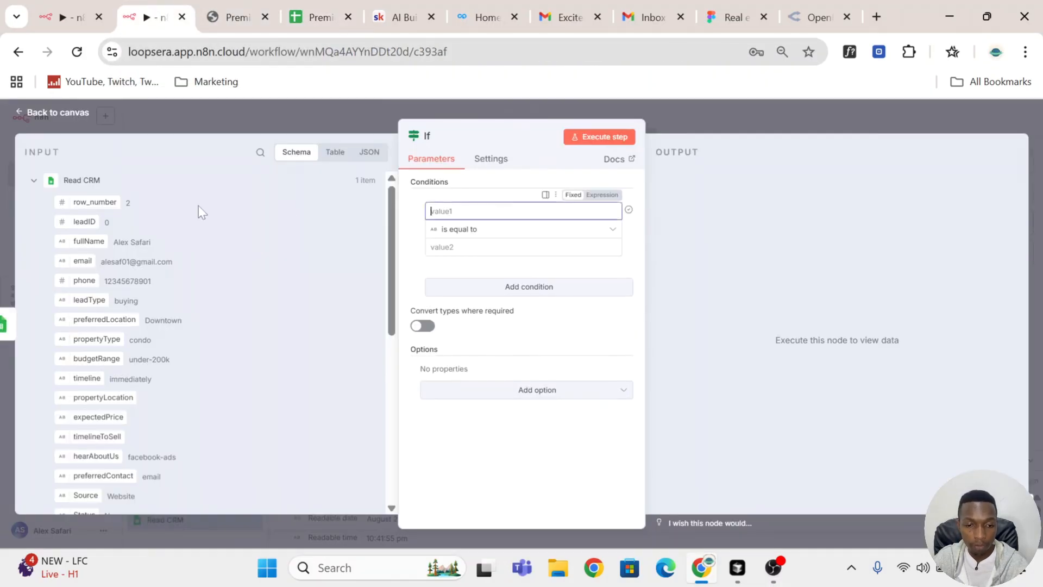
Step: Set the If node's first condition to the Read CRM follow Up 1 field with the String operator is empty
scroll(68, 222, "down", 6)
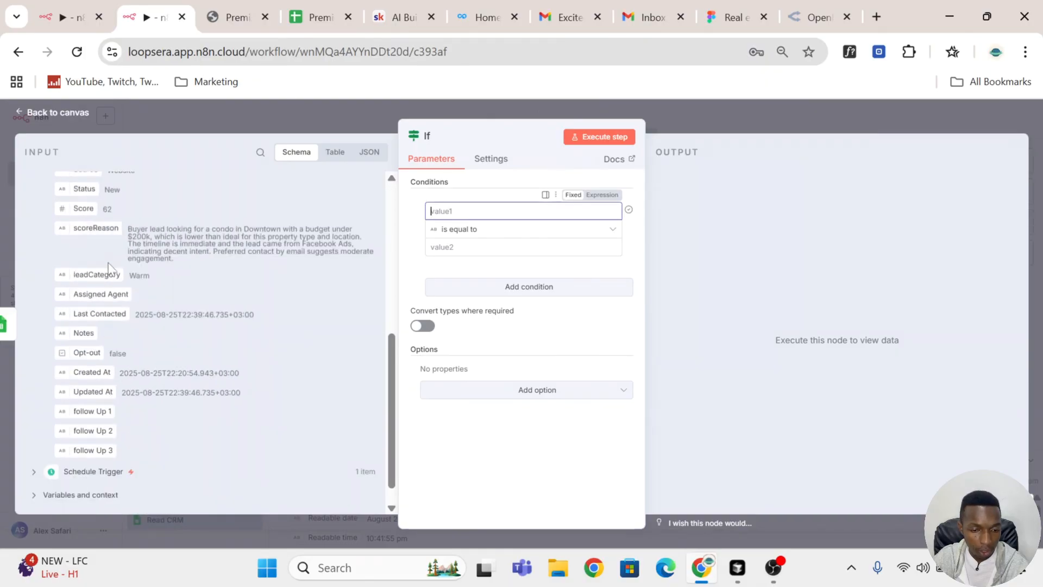
left_click_drag(100, 411, 462, 211)
left_click(499, 243)
left_click(499, 239)
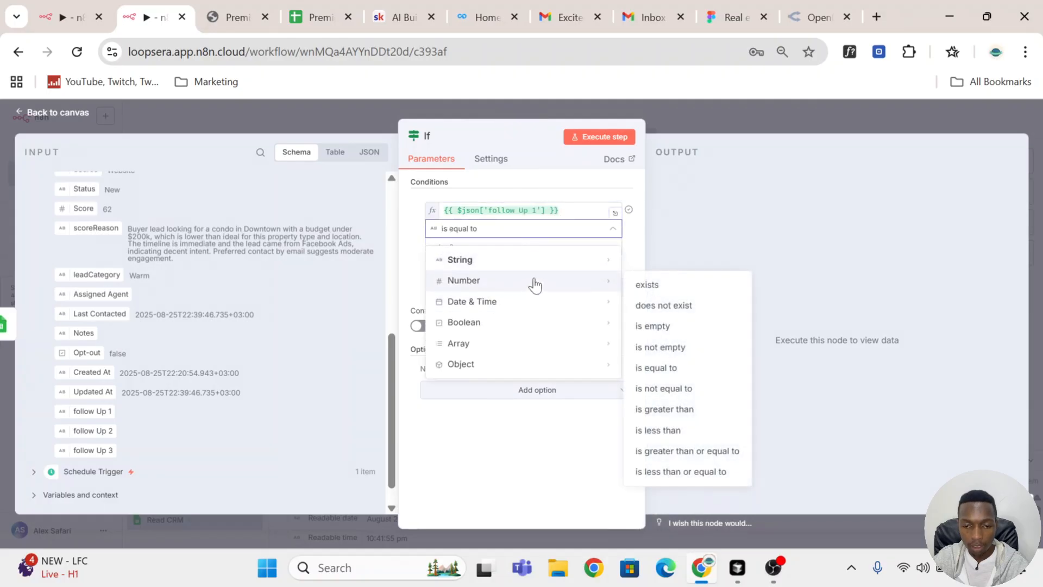
mouse_move(615, 260)
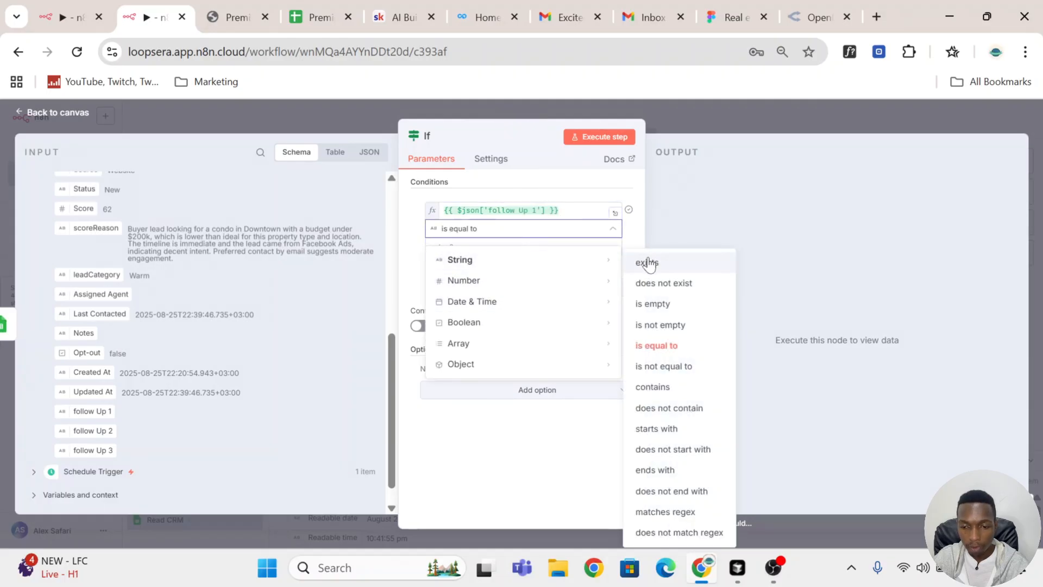
left_click(682, 305)
Step: Add a second AND condition to the If node requiring the follow Up 2 field with the String operator is empty
left_click(482, 276)
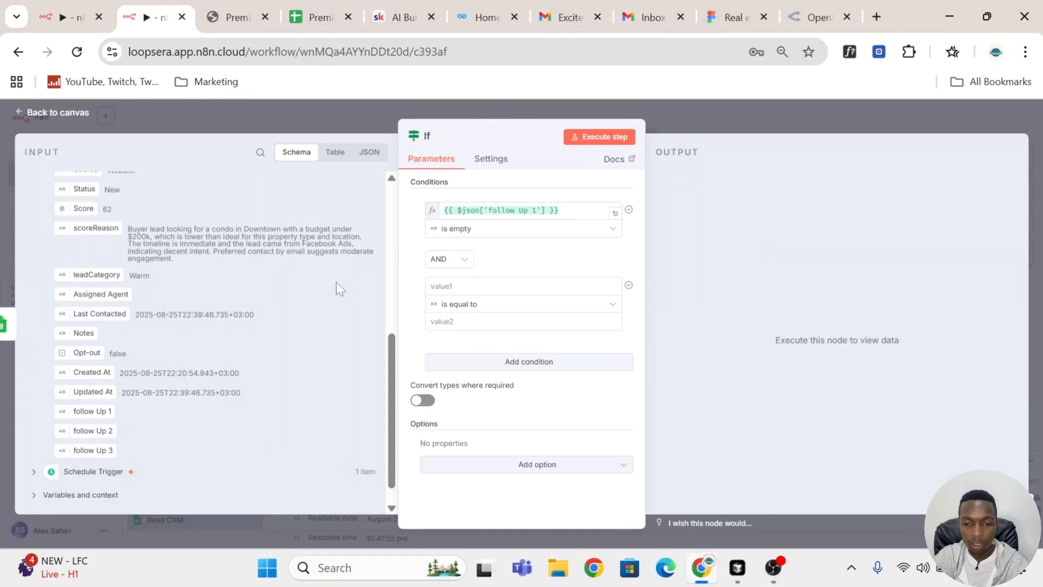
scroll(104, 327, "down", 1)
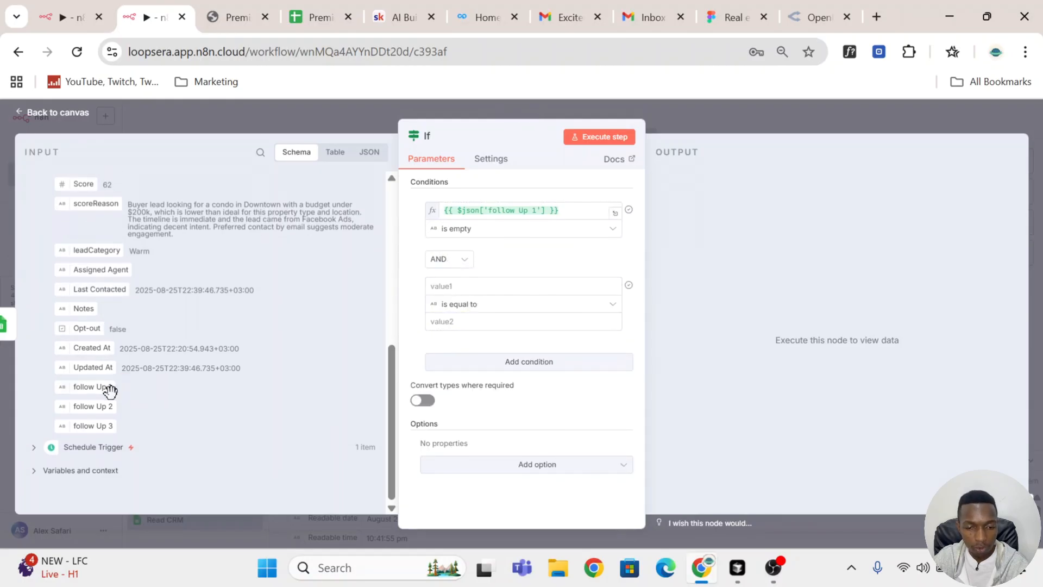
left_click_drag(94, 405, 459, 286)
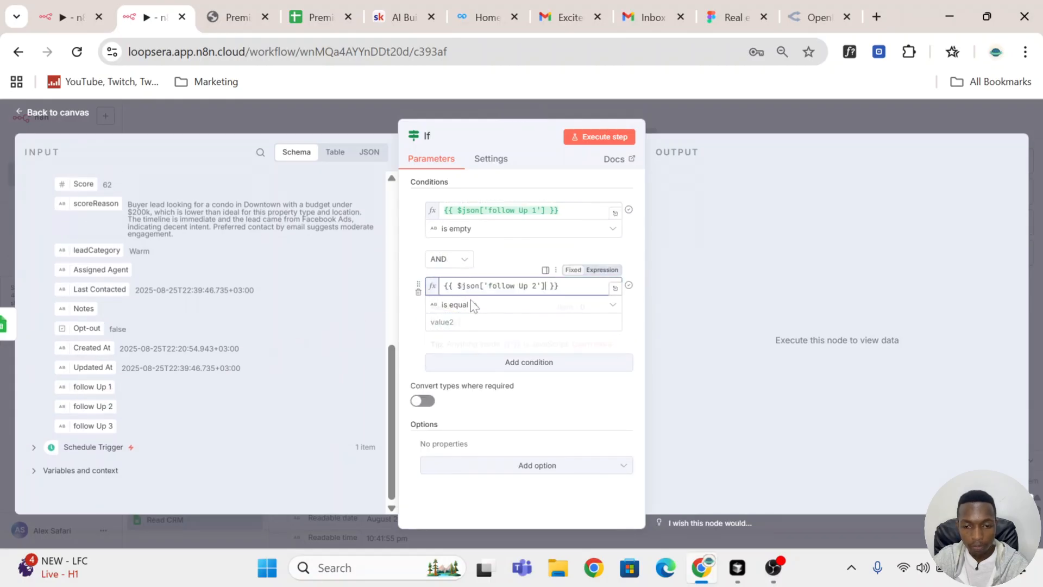
left_click(474, 314)
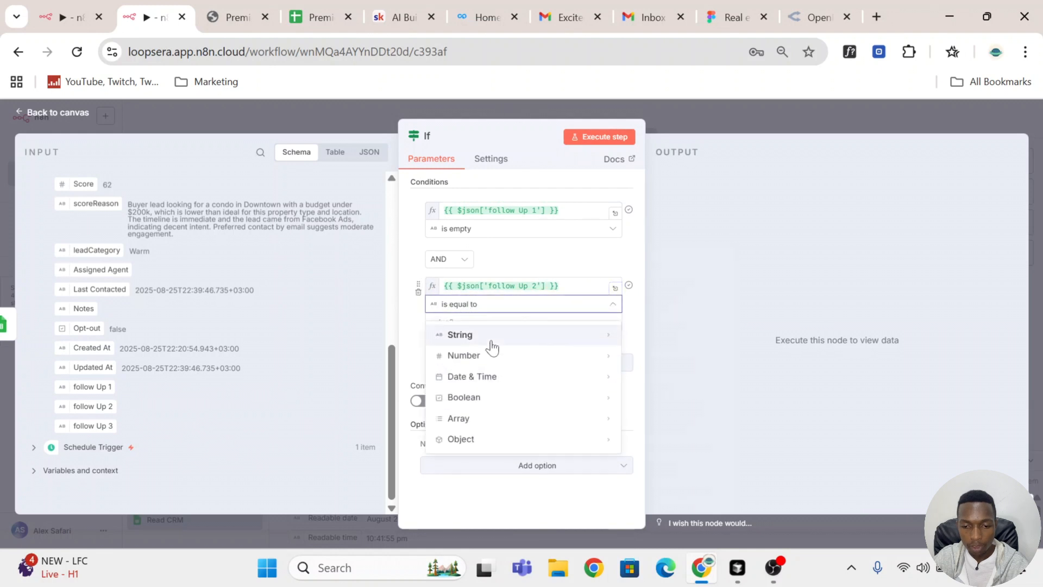
mouse_move(609, 338)
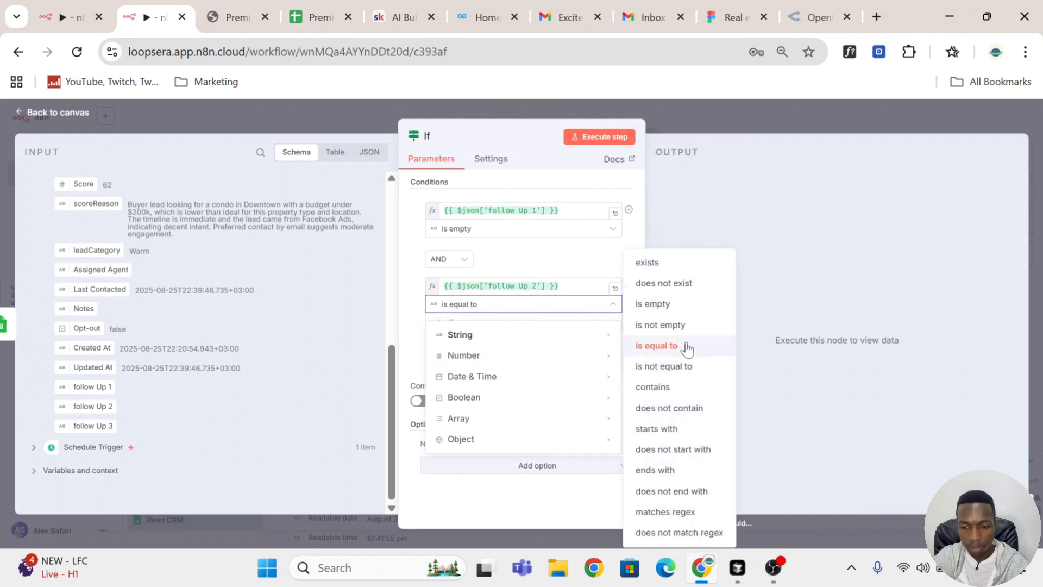
left_click(673, 304)
Step: Add a third AND condition that the follow Up 3 field is empty, and execute the If node
left_click(509, 351)
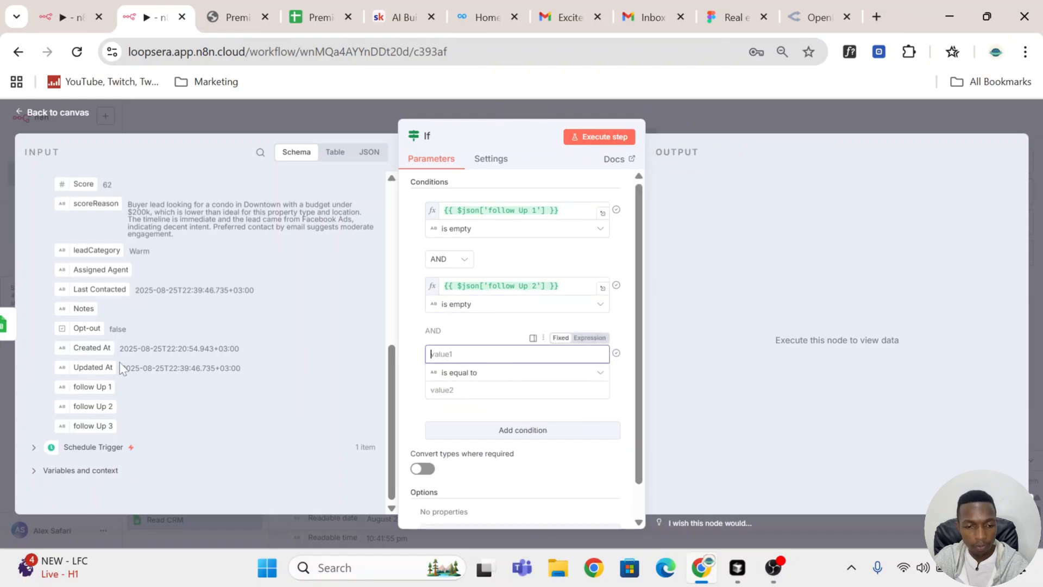
left_click_drag(103, 426, 471, 353)
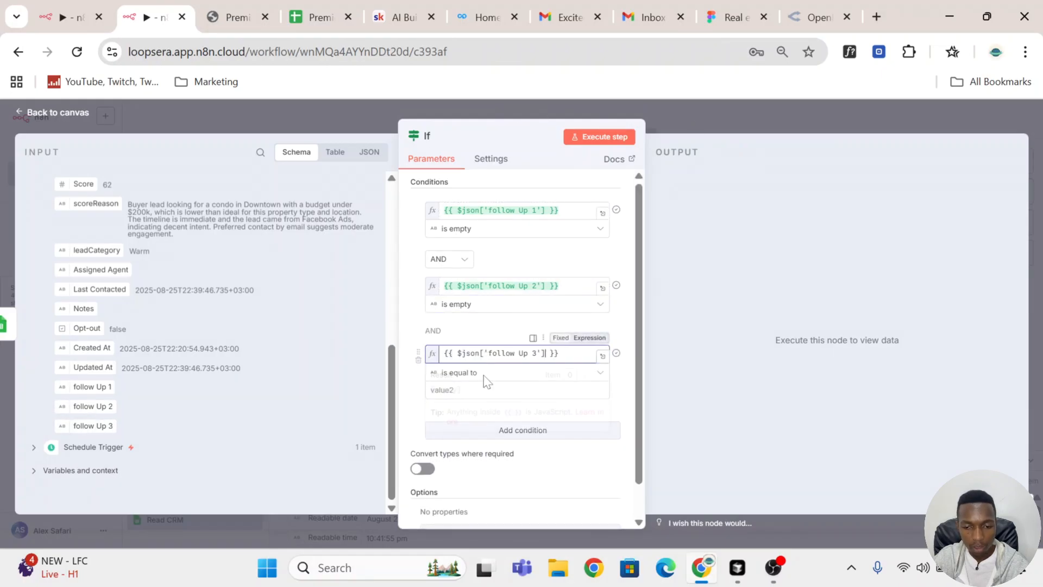
left_click(491, 374)
mouse_move(489, 405)
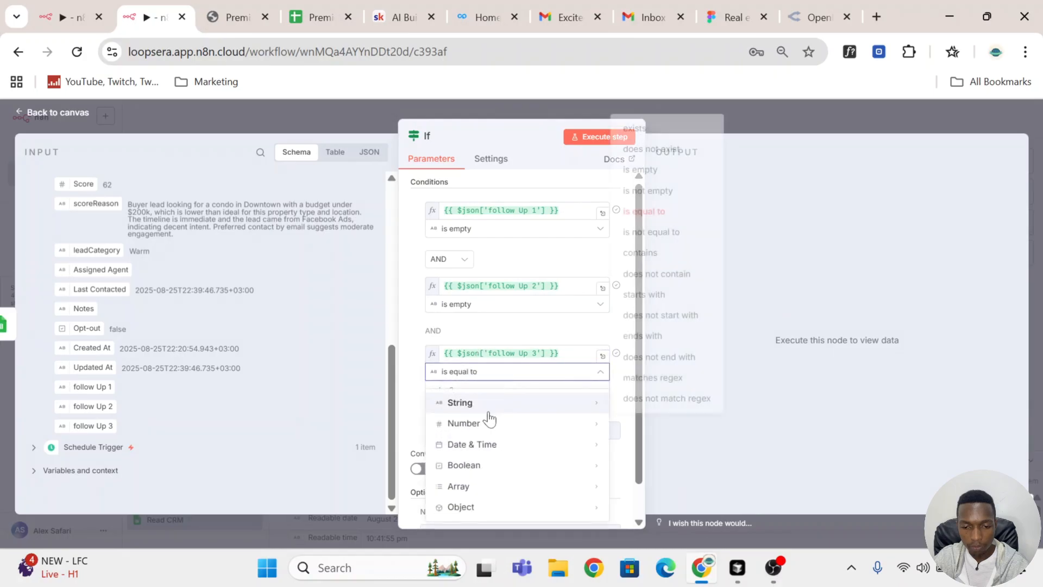
left_click(664, 170)
left_click(440, 387)
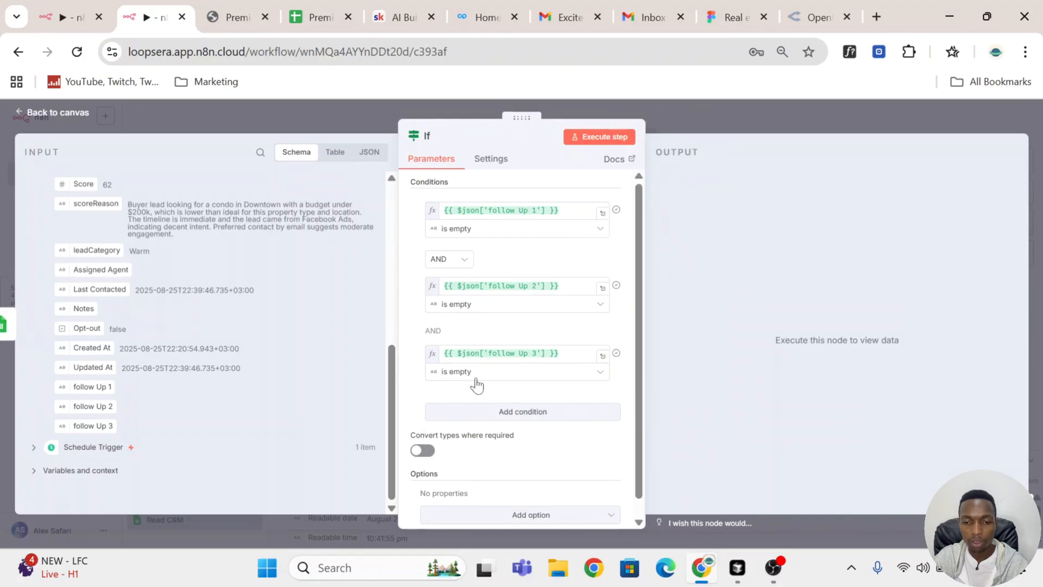
left_click(608, 141)
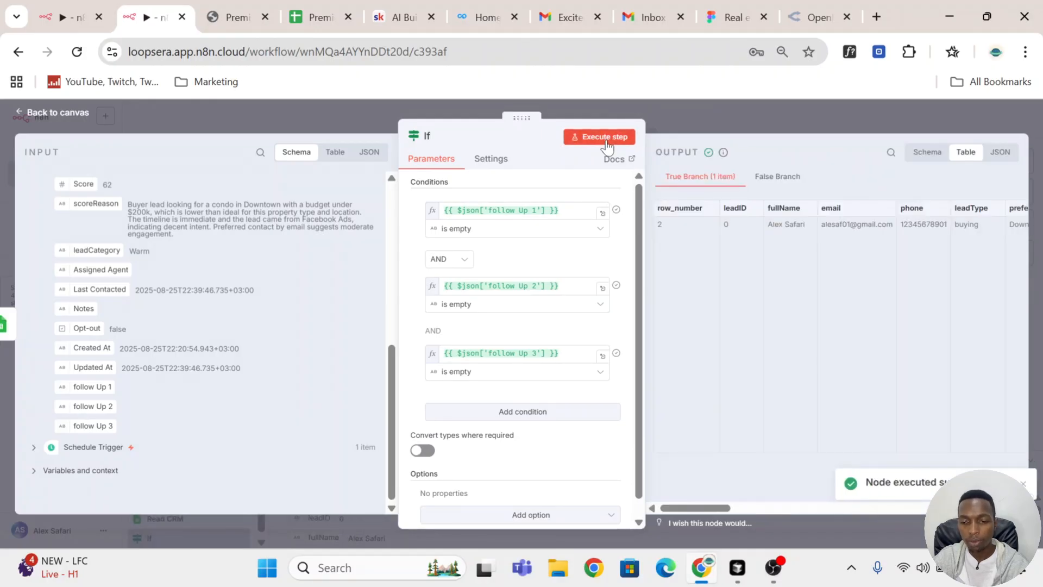
left_click(744, 101)
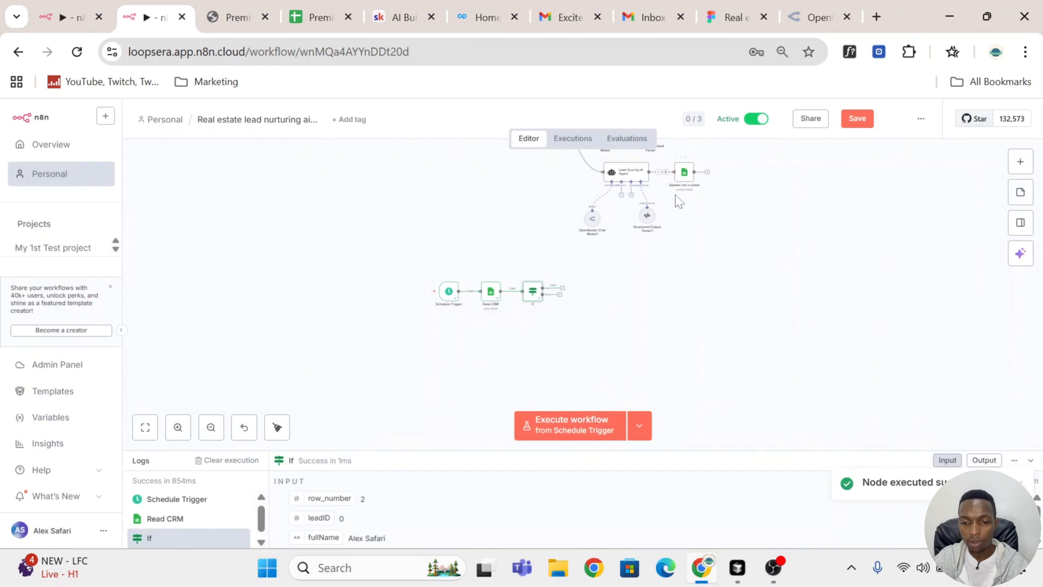
Step: Rename the If node as "If no reminder has been sent" and return to the canvas
scroll(558, 331, "up", 3)
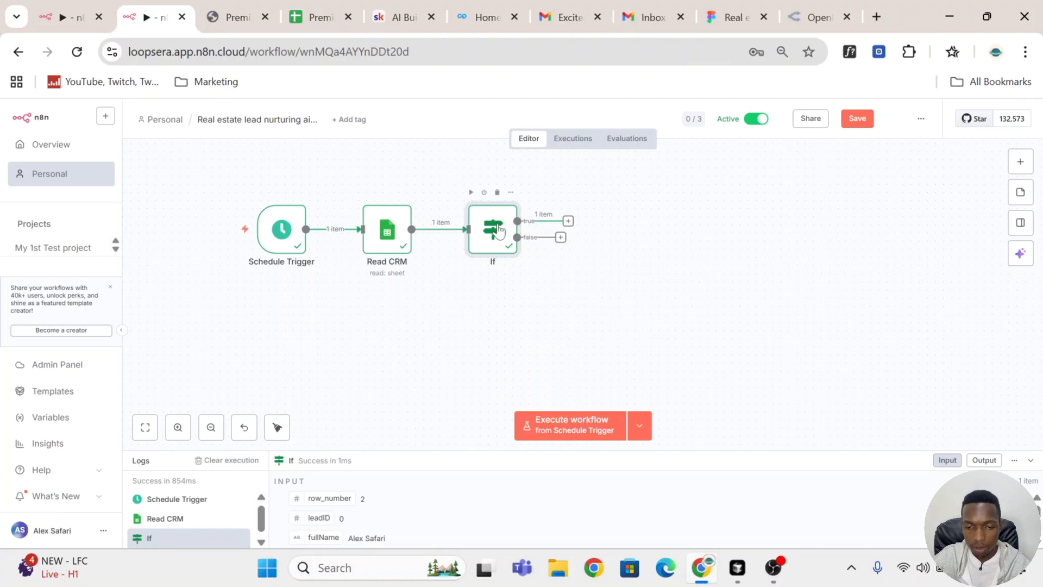
double_click(495, 233)
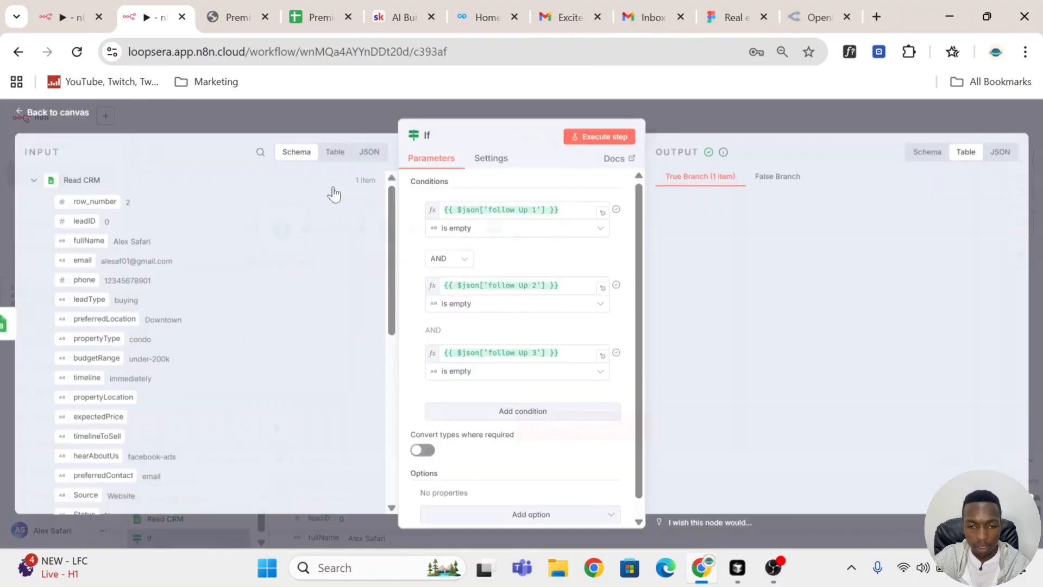
left_click(427, 135)
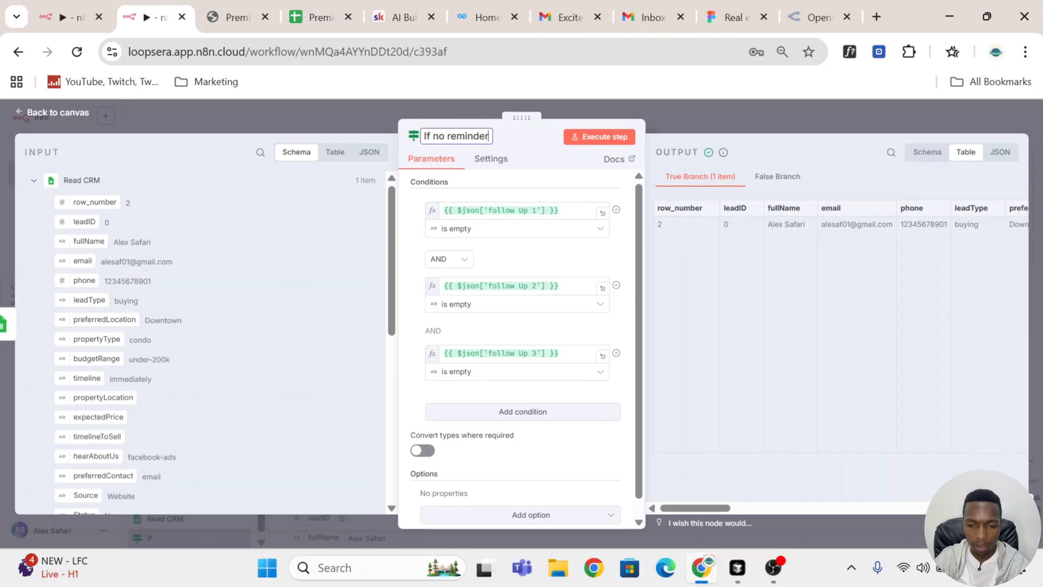
type("has been")
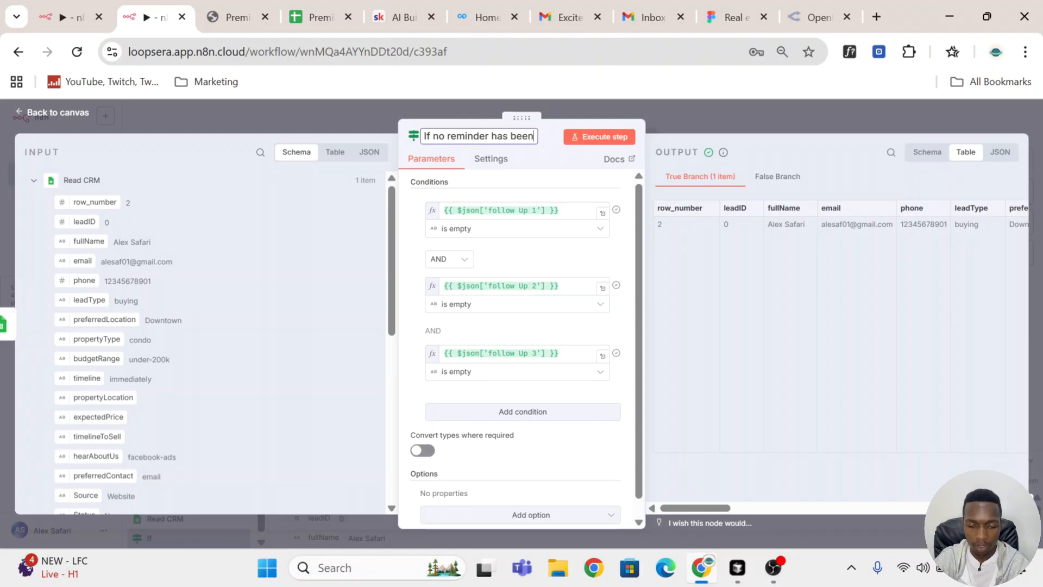
type(" sent")
key("Return")
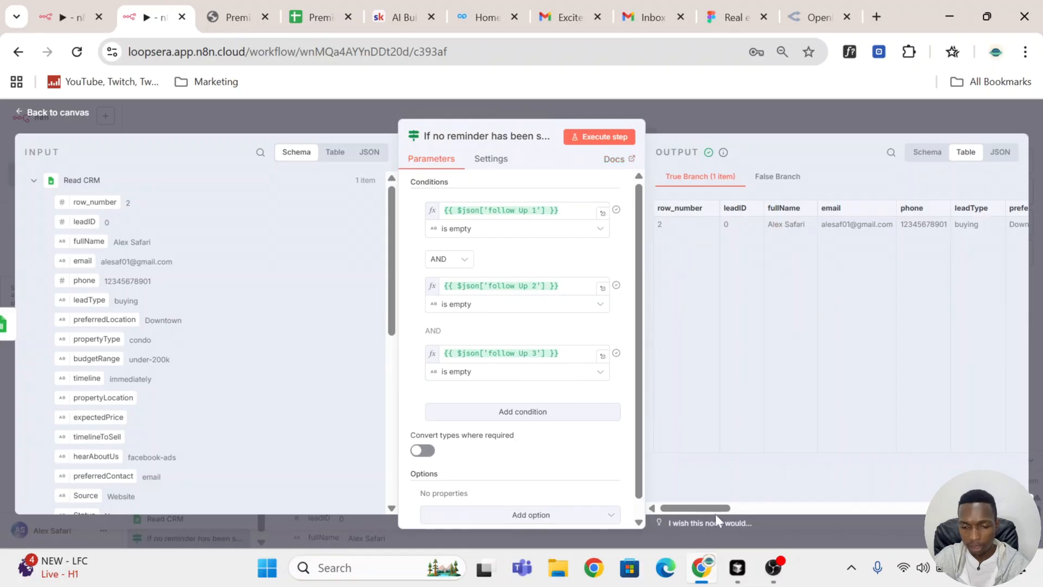
left_click_drag(718, 509, 488, 329)
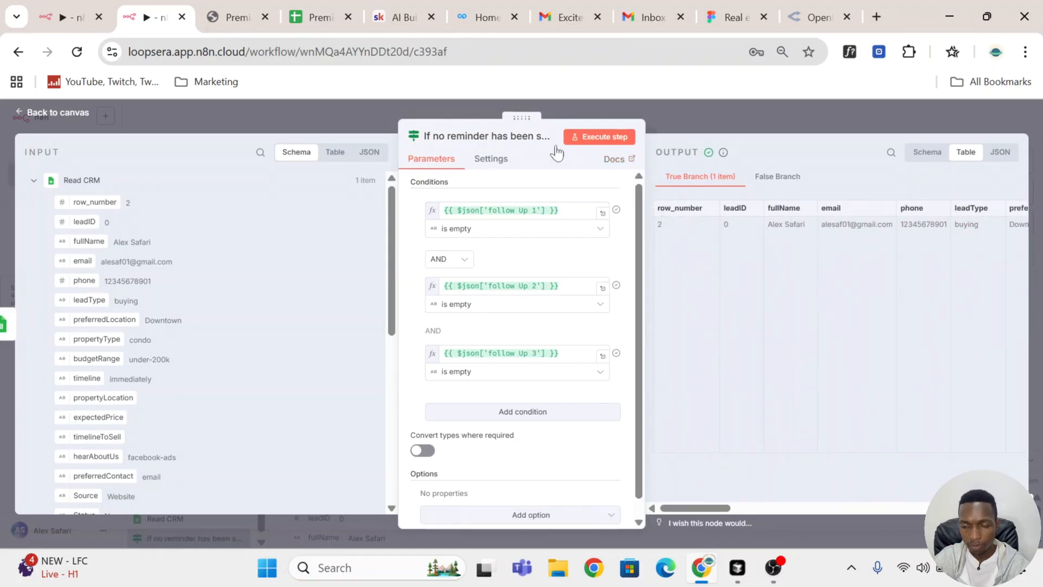
left_click(702, 115)
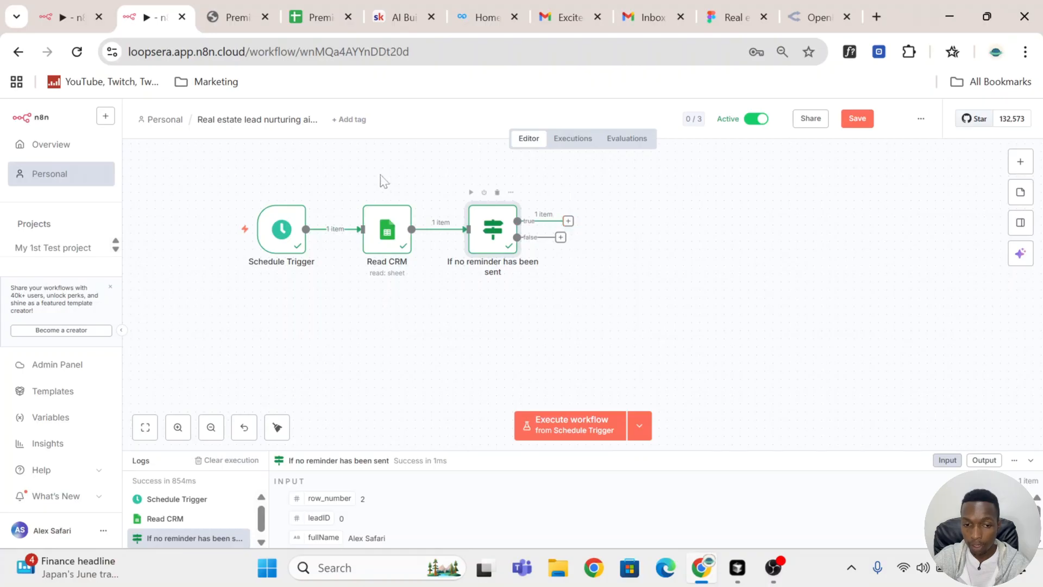
Step: Check the finished reference workflow briefly and add an AI Agent node on the true branch of the reminder check
left_click(66, 24)
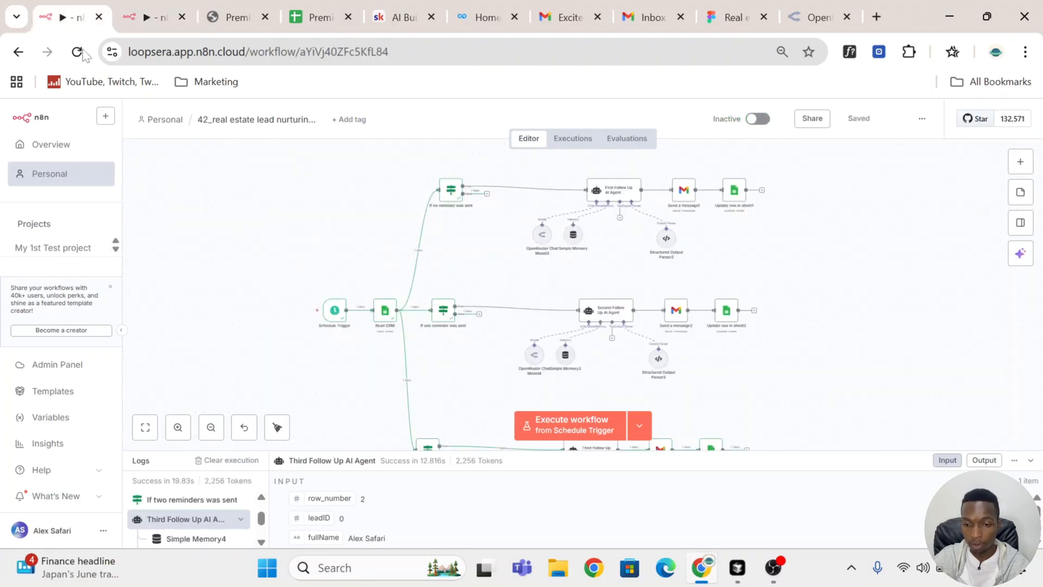
left_click(150, 17)
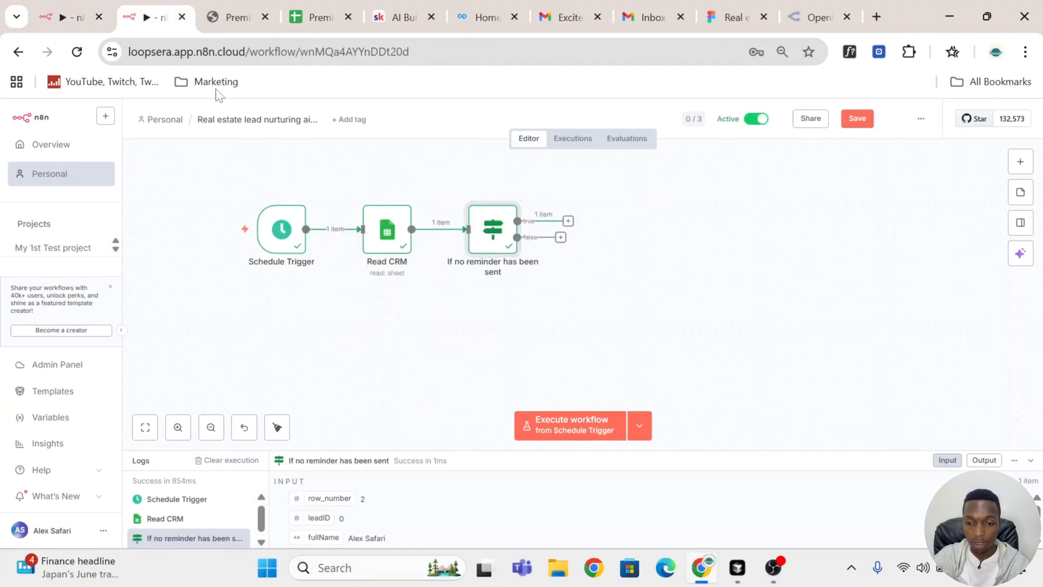
left_click(568, 221)
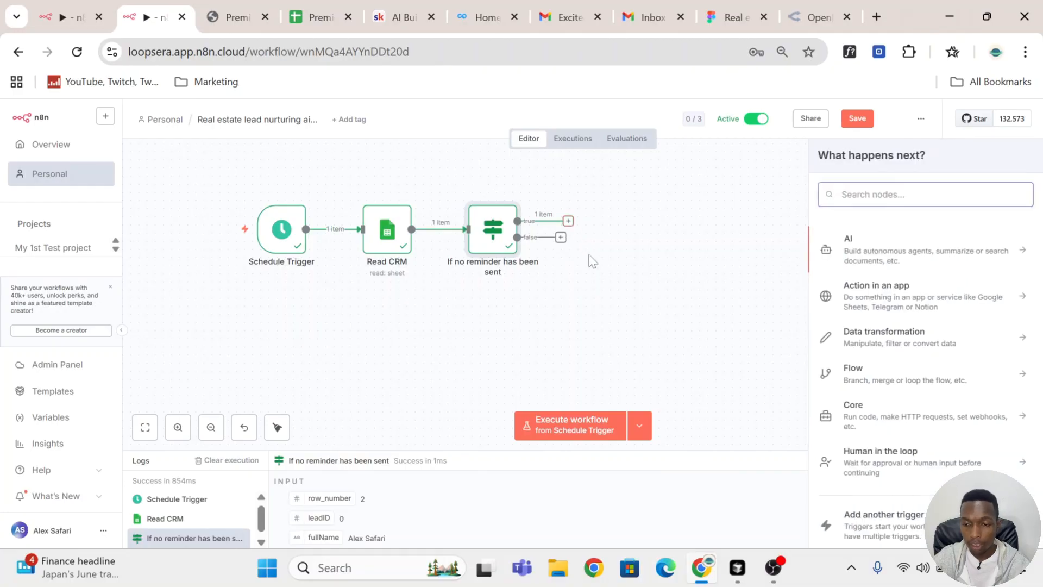
type("ai")
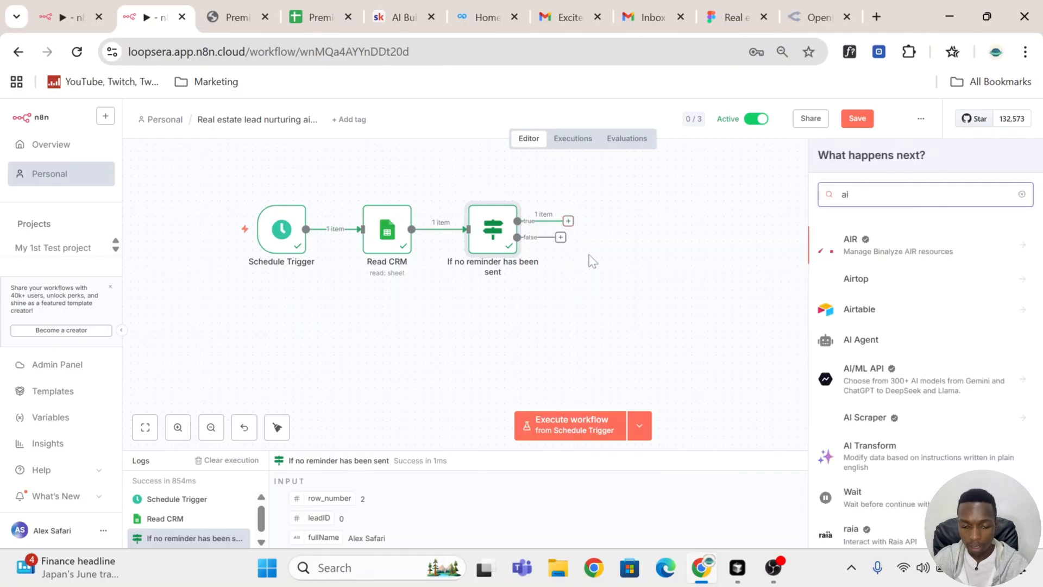
type(" agent")
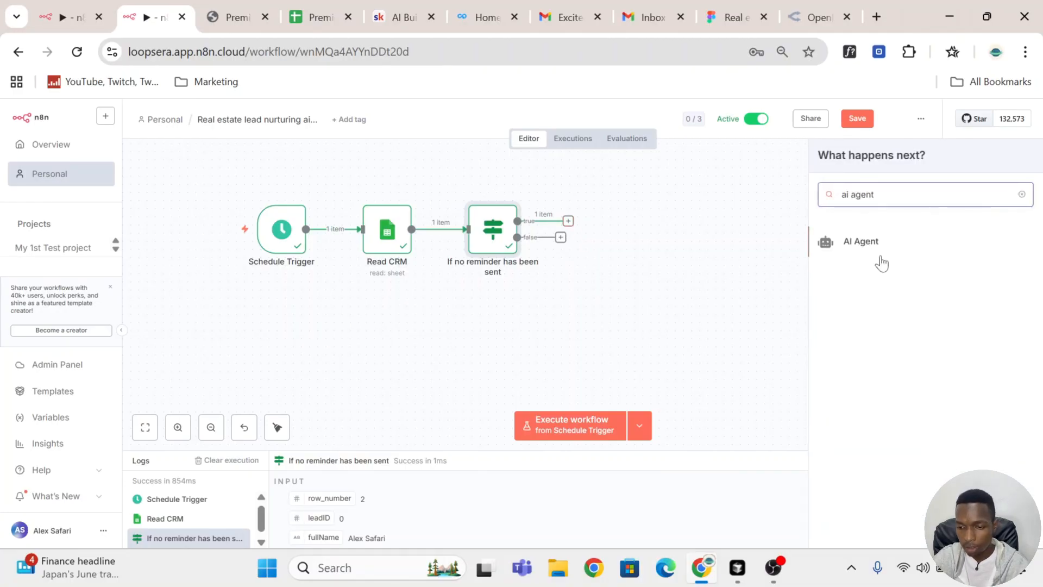
left_click(861, 241)
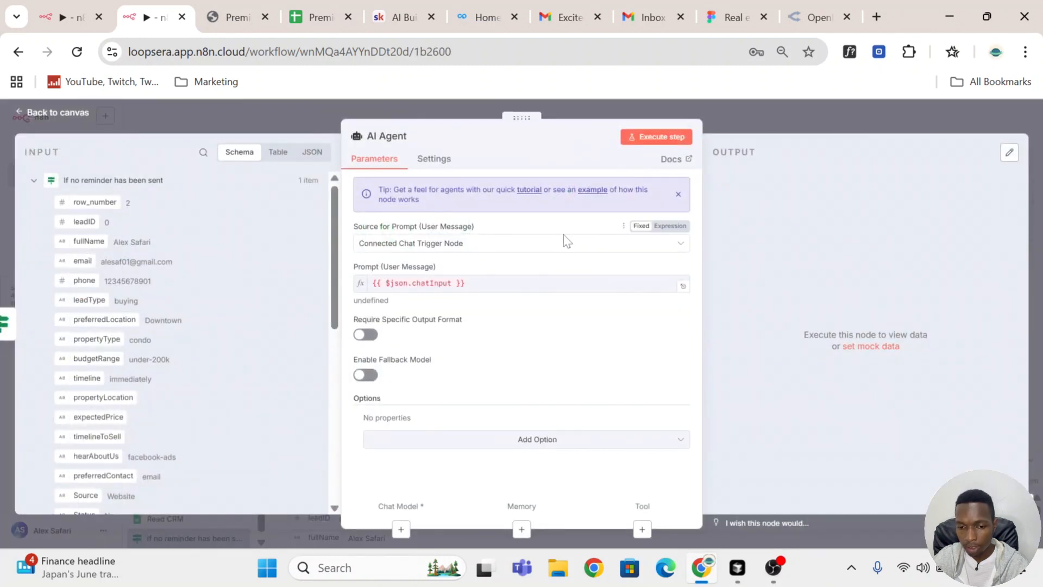
Step: Rename the AI Agent node as "First Follow up AI Agent" and set its prompt source to Define below
left_click(387, 140)
left_click(368, 136)
type("First Follow up")
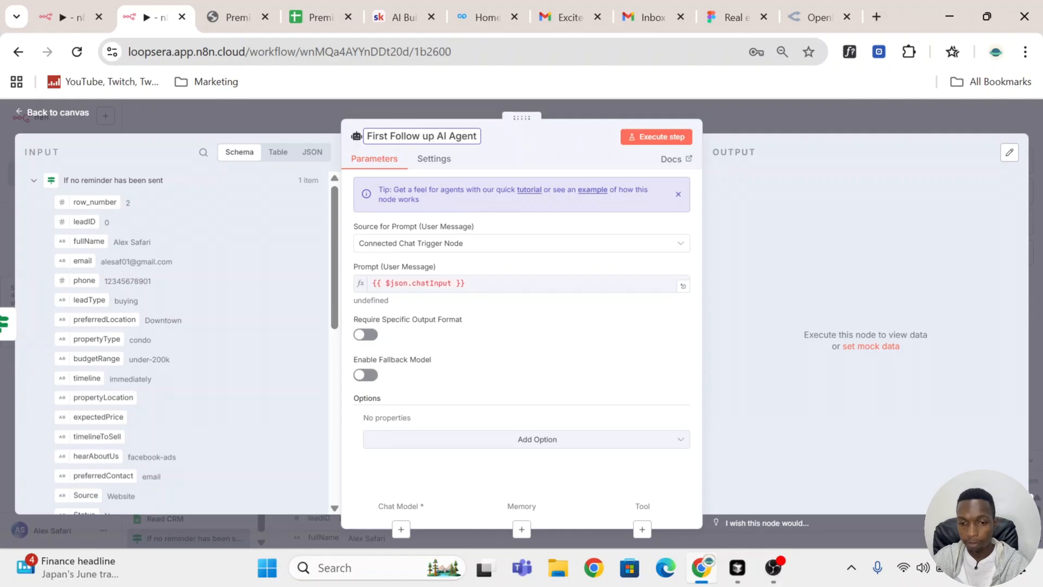
key("Return")
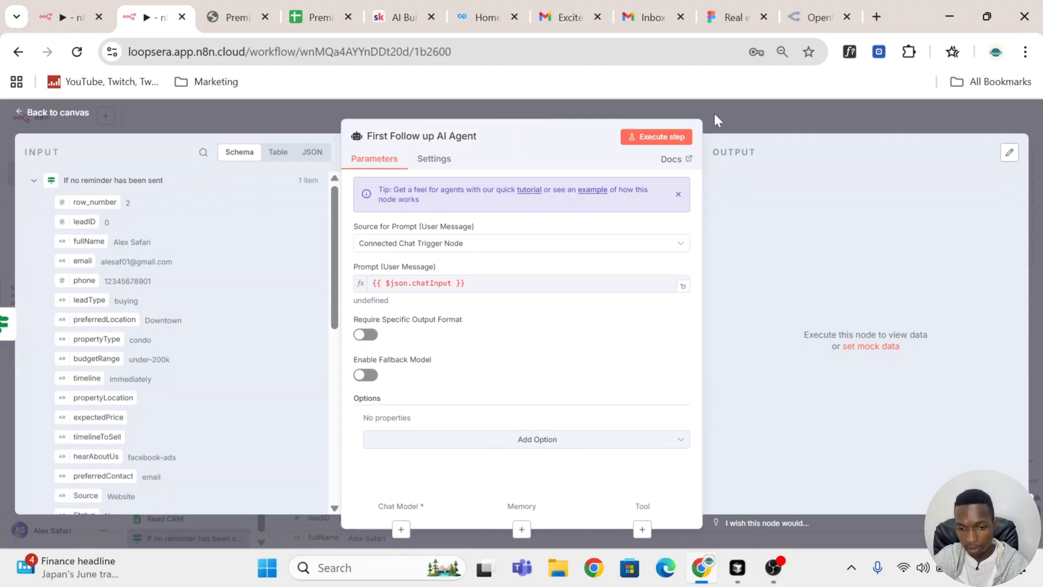
left_click(486, 244)
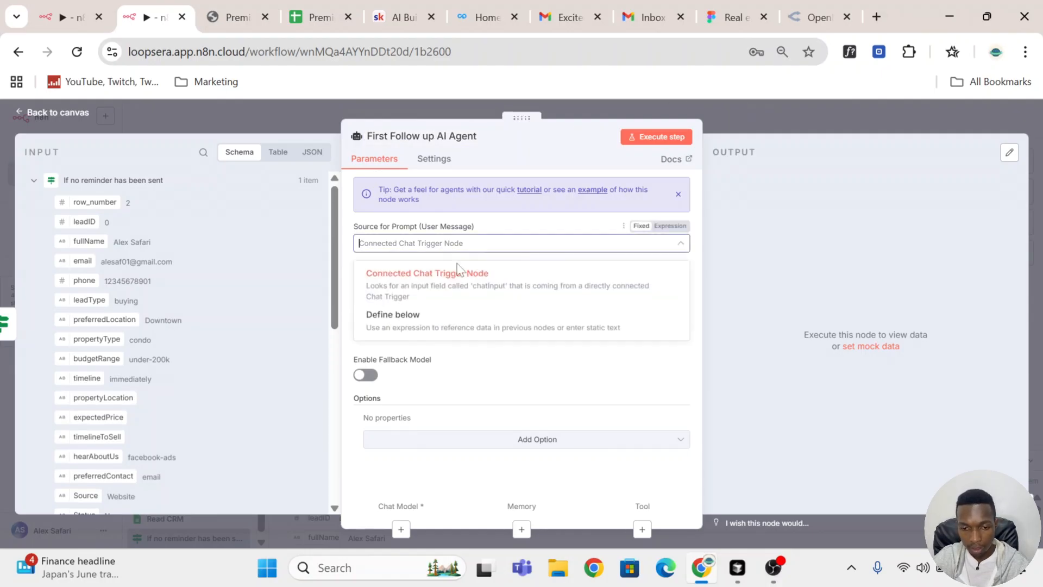
left_click(439, 328)
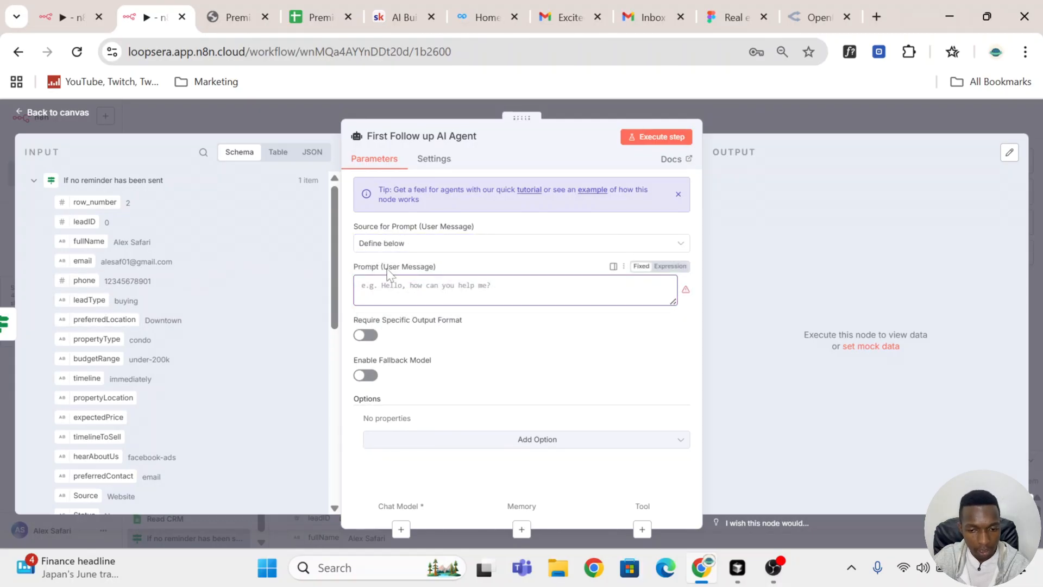
Step: Examine the lead fields available as input to the First Follow up AI Agent, down to the follow-up fields
scroll(221, 293, "down", 3)
scroll(171, 264, "up", 3)
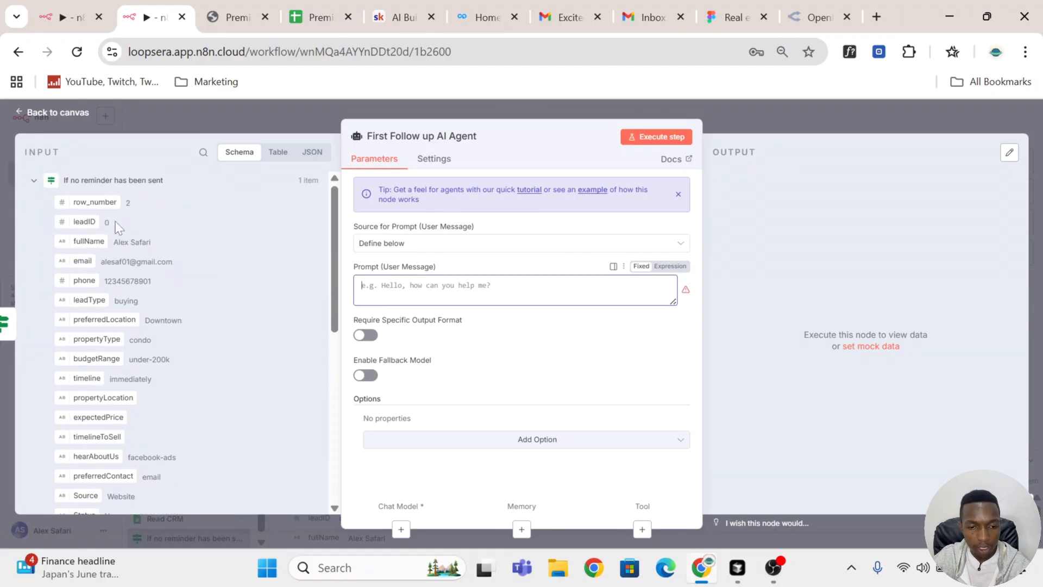
scroll(138, 252, "down", 5)
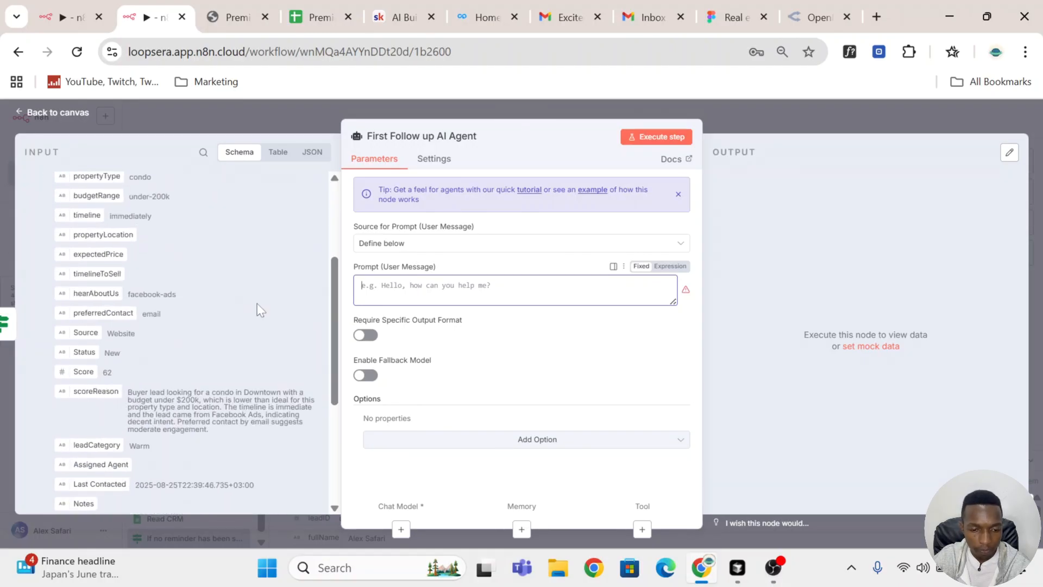
scroll(259, 311, "up", 5)
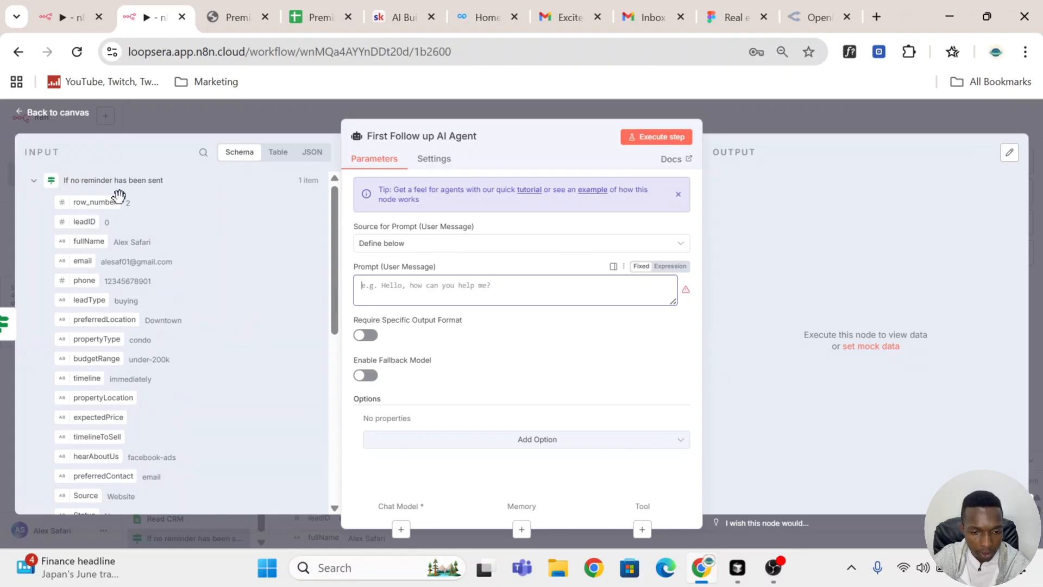
left_click(798, 122)
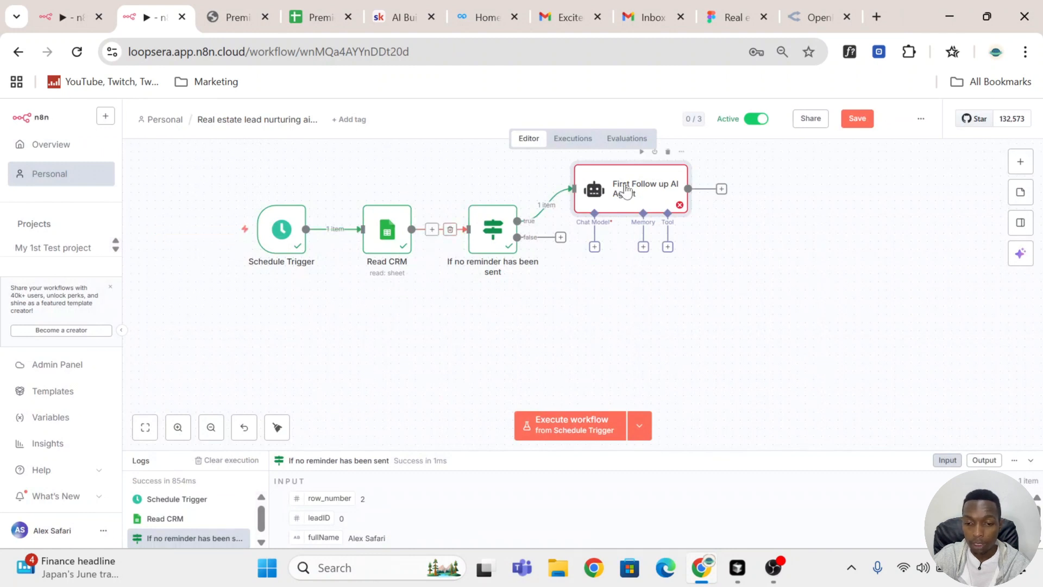
double_click(626, 202)
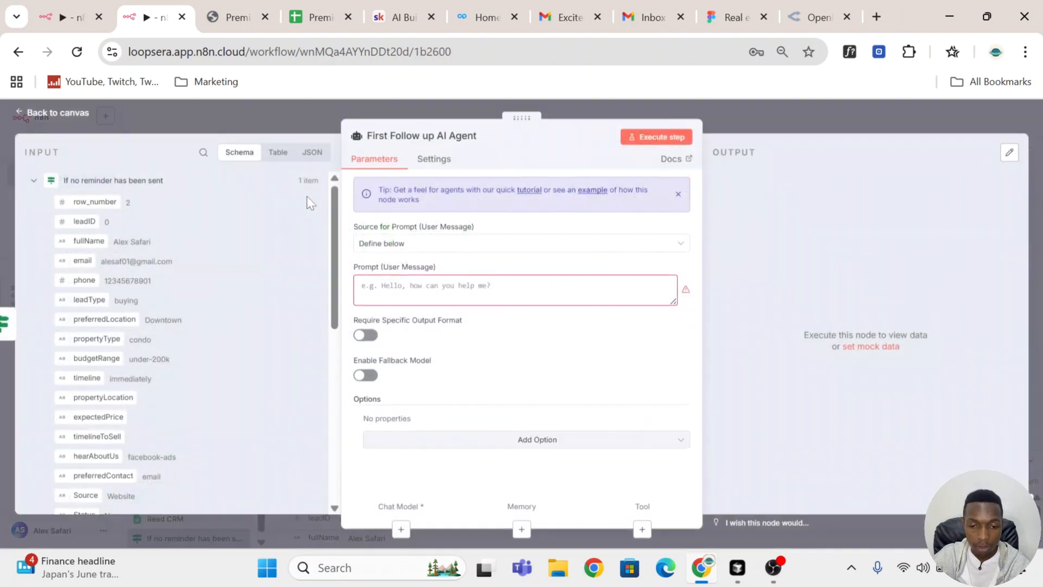
scroll(129, 235, "down", 6)
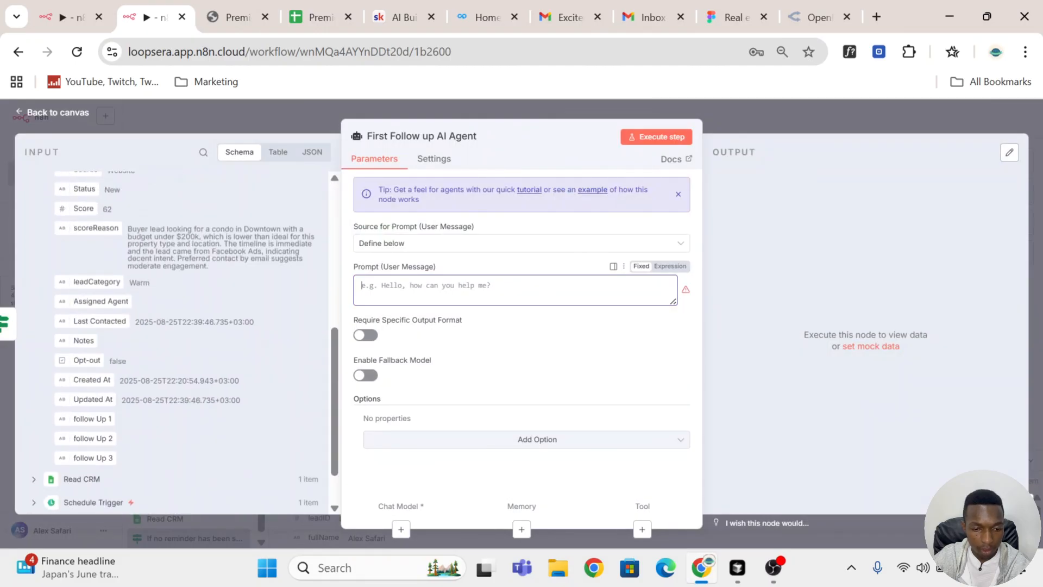
scroll(167, 292, "up", 3)
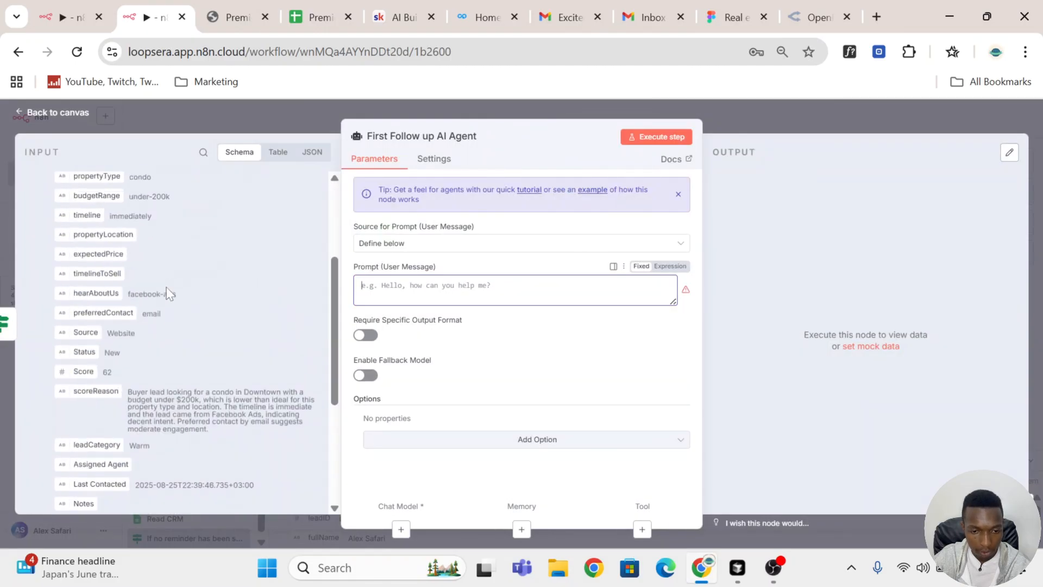
Step: Add the lead's fullName field to the First Follow up AI Agent's user prompt, labelled "fullName:", and start a new line
scroll(169, 291, "up", 3)
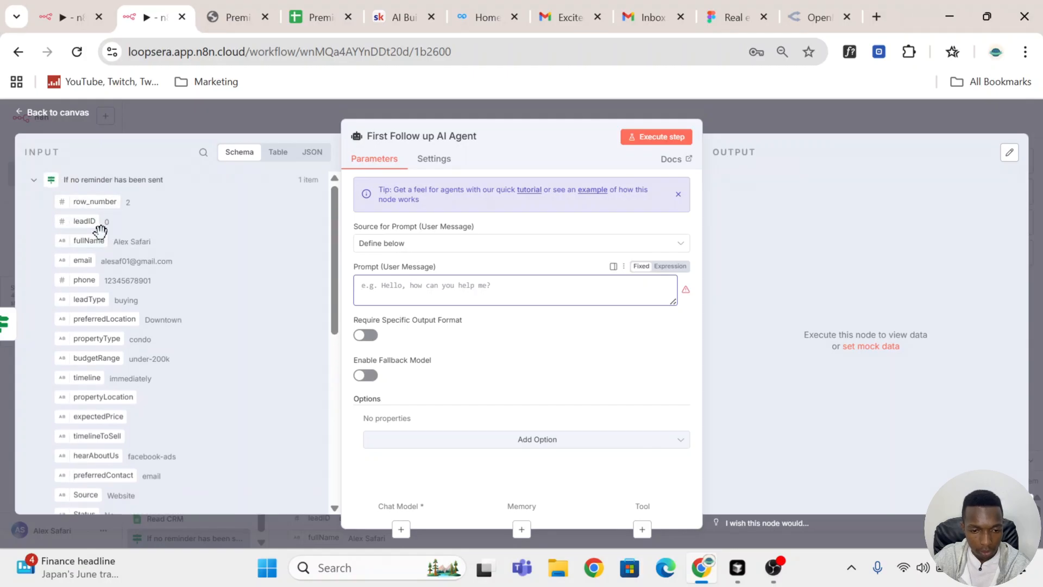
left_click_drag(87, 239, 379, 296)
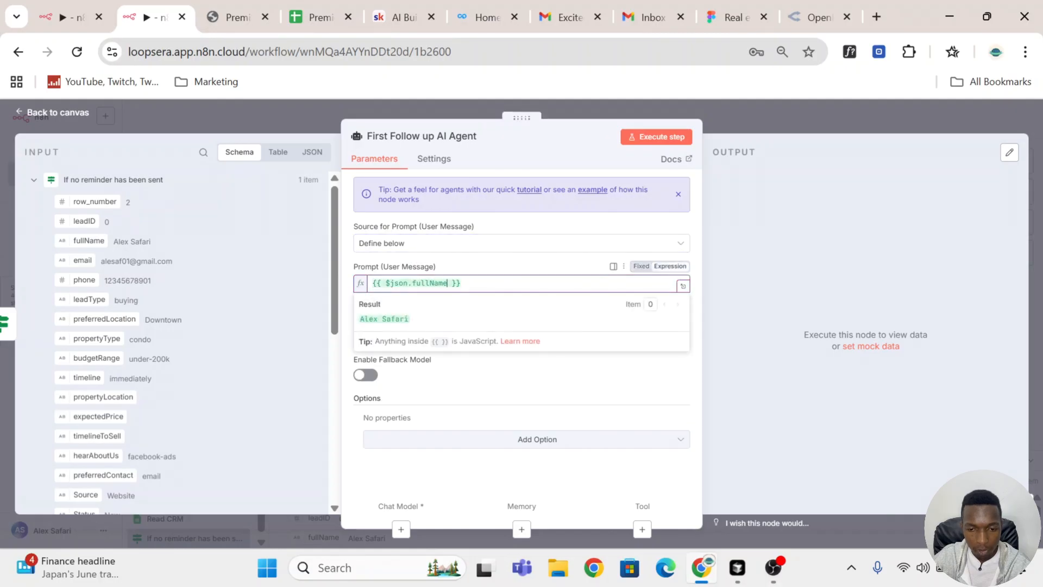
key("shift+Left")
key("shift+Left")
key("shift+Left")
key("shift+Left")
key("shift+Left")
key("shift+Left")
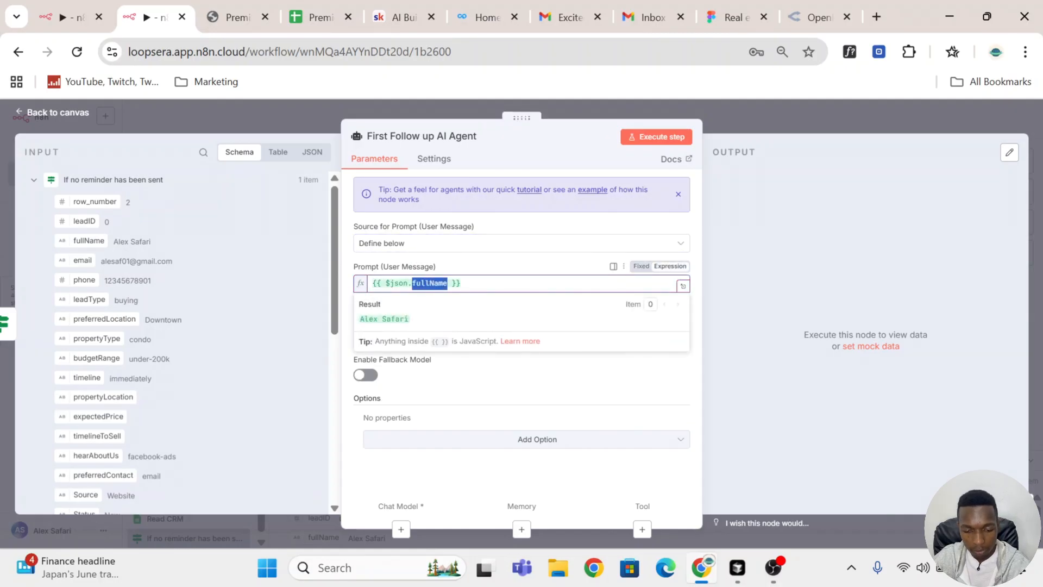
left_click(372, 283)
type("fullName")
type(":")
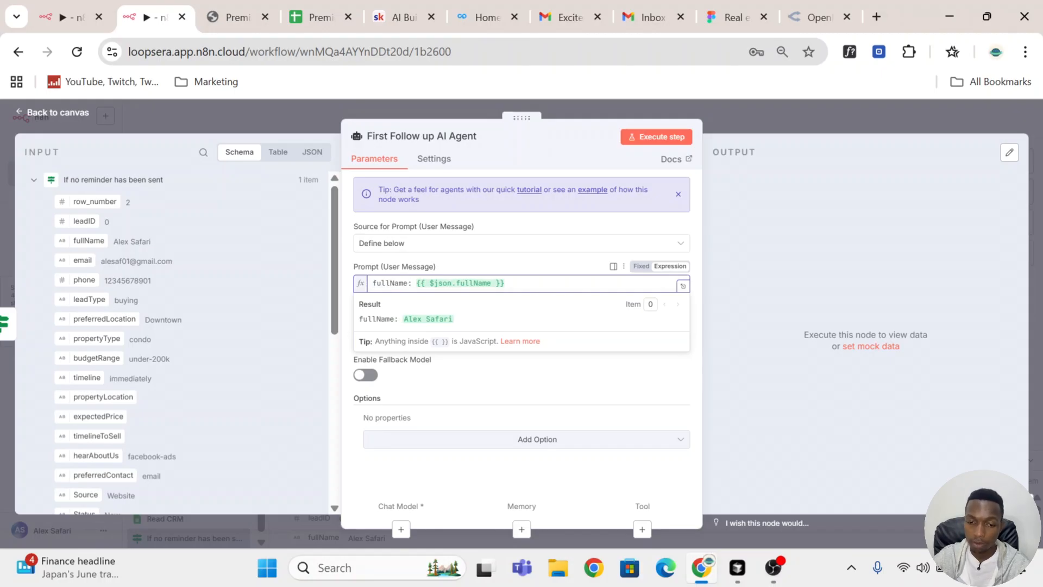
left_click_drag(483, 333, 413, 321)
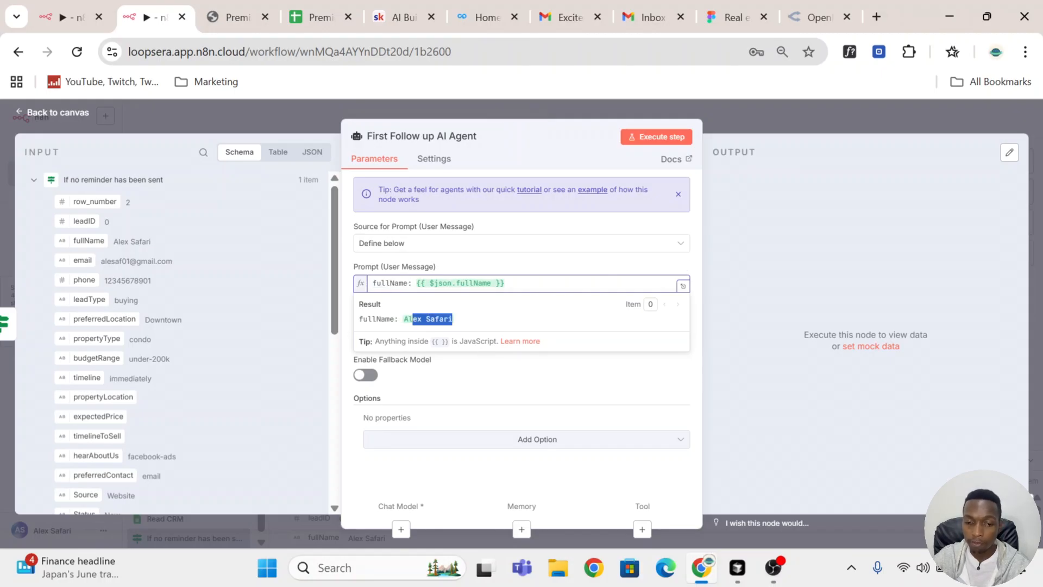
key("Return")
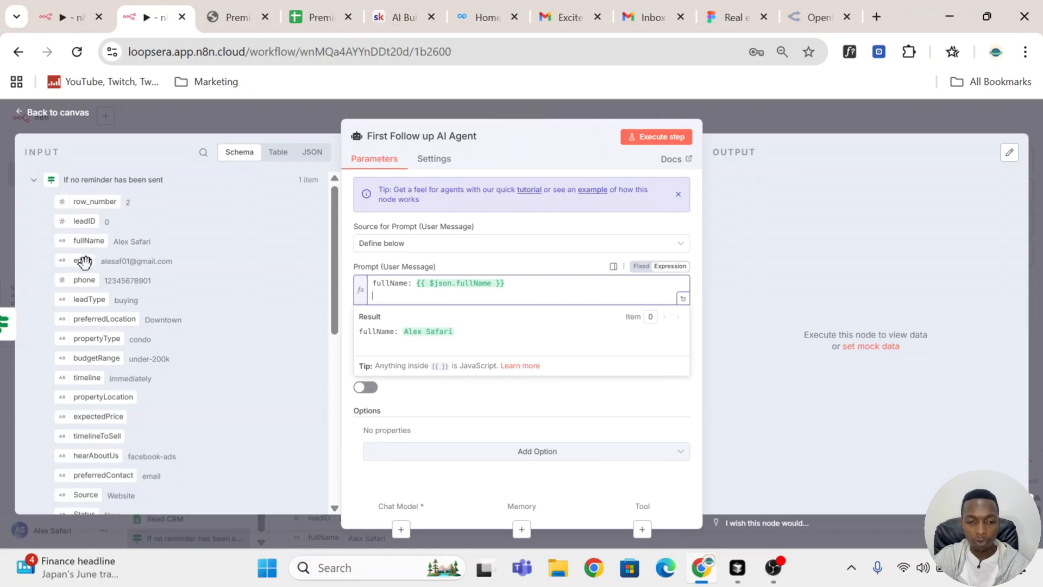
scroll(80, 268, "down", 3)
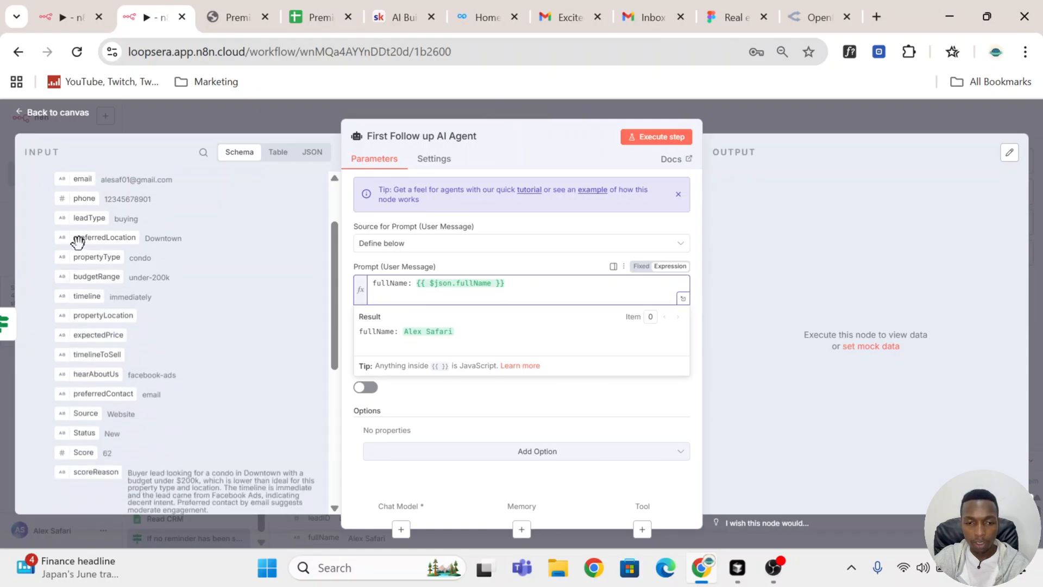
Step: Replace the user prompt with the lead-field prompt copied from the reference workflow's First Follow Up AI Agent and review it in the expanded editor
left_click(57, 14)
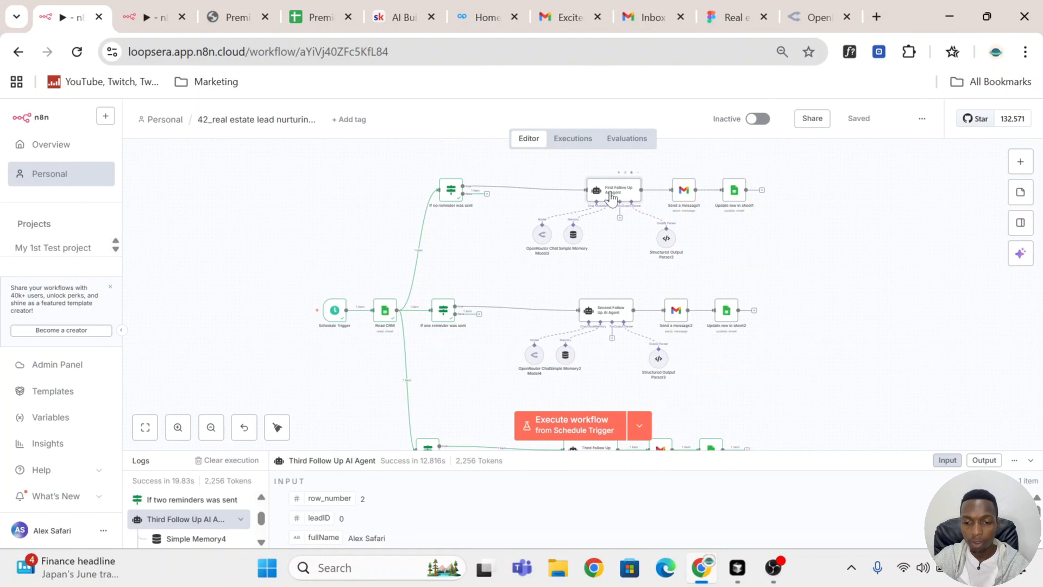
double_click(612, 197)
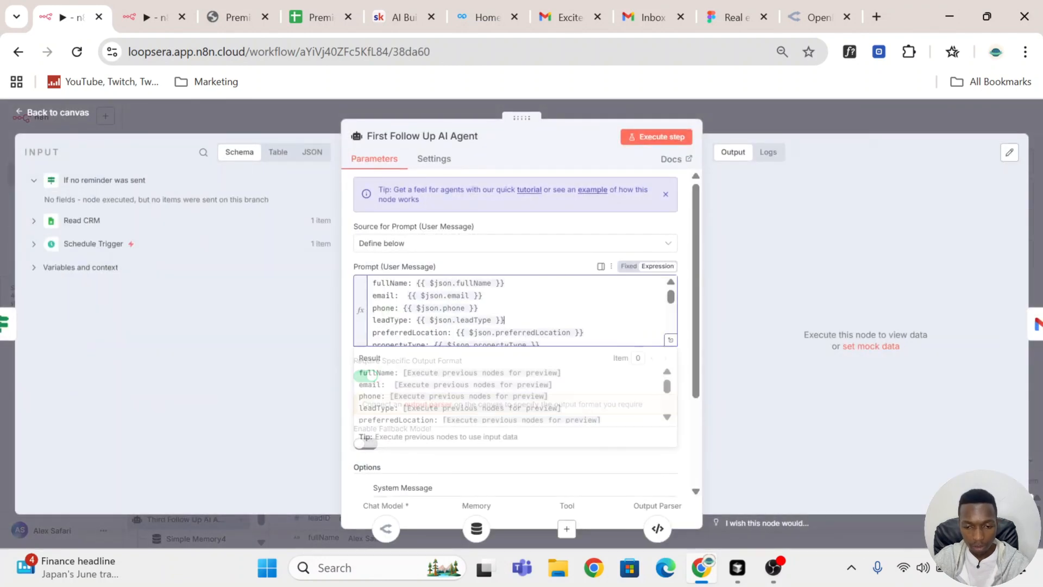
key("ctrl+a")
key("ctrl+c")
left_click(148, 17)
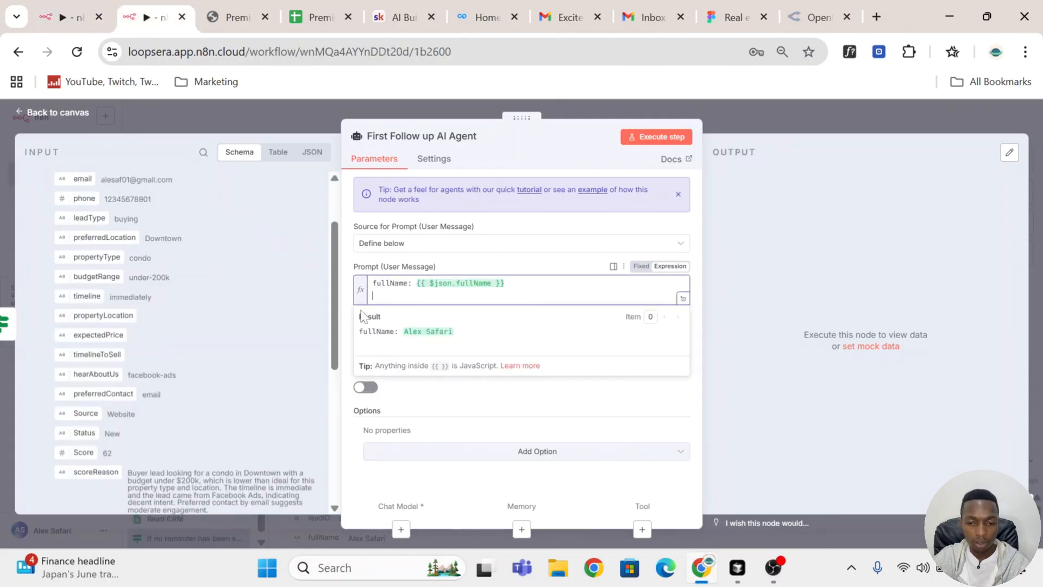
key("ctrl+a")
key("ctrl+v")
scroll(515, 310, "up", 1)
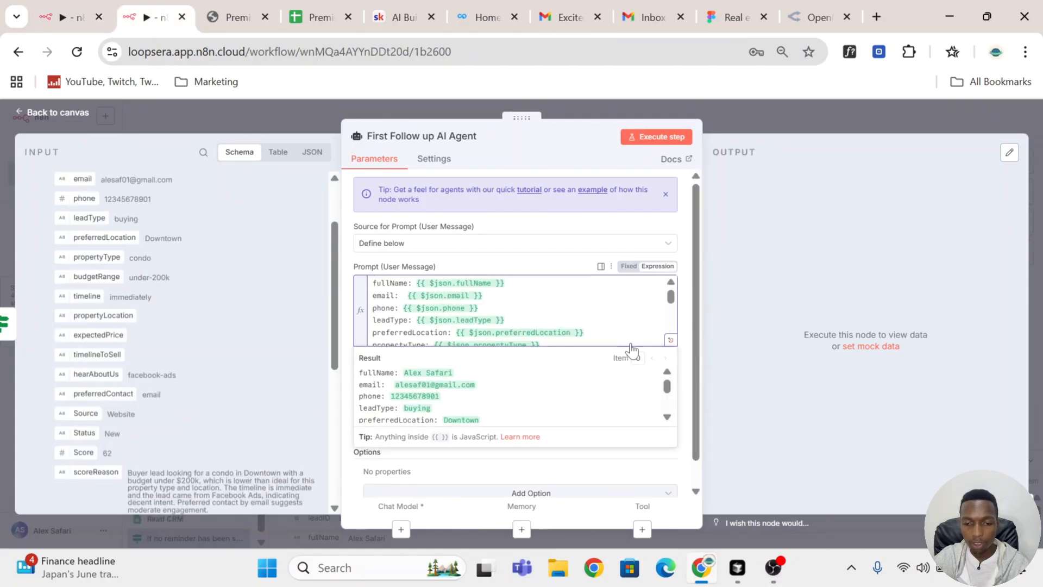
left_click(671, 340)
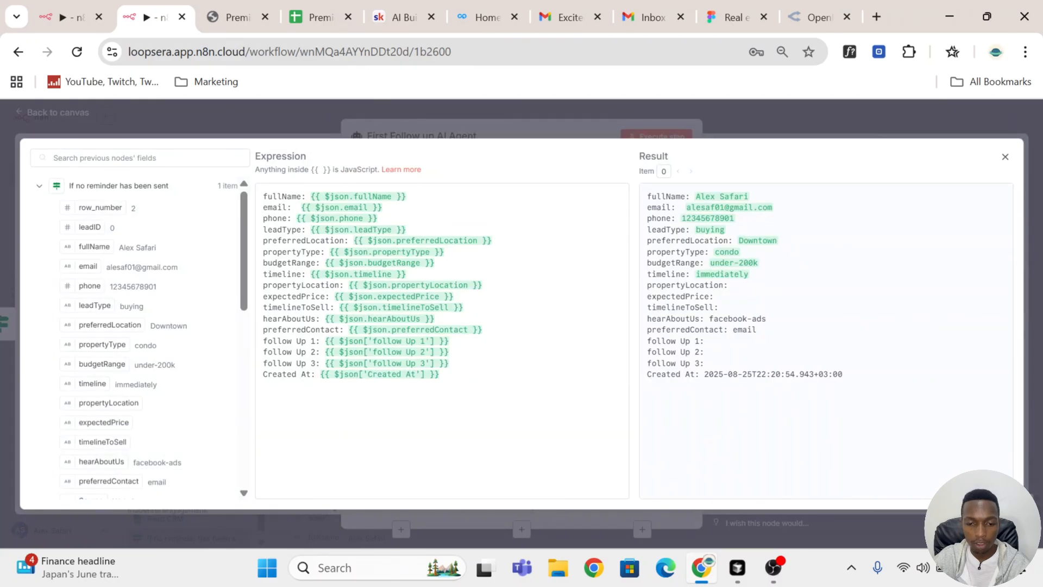
left_click(532, 133)
scroll(654, 415, "down", 1)
Step: Check the reference agent's options, add a System Message option to the new First Follow up AI Agent, and clear its default text
left_click(76, 17)
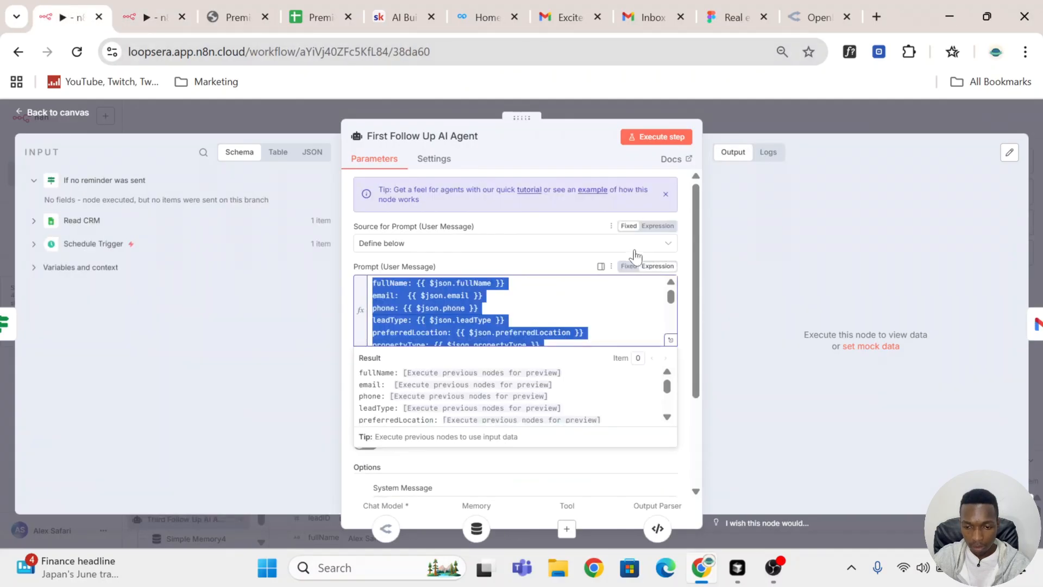
left_click(685, 233)
scroll(681, 312, "down", 3)
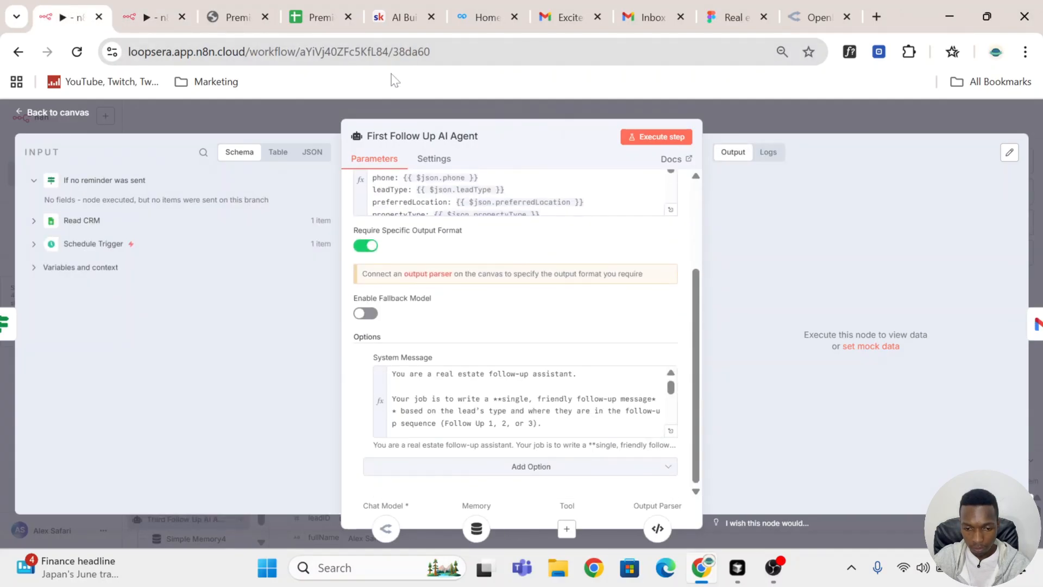
left_click(158, 5)
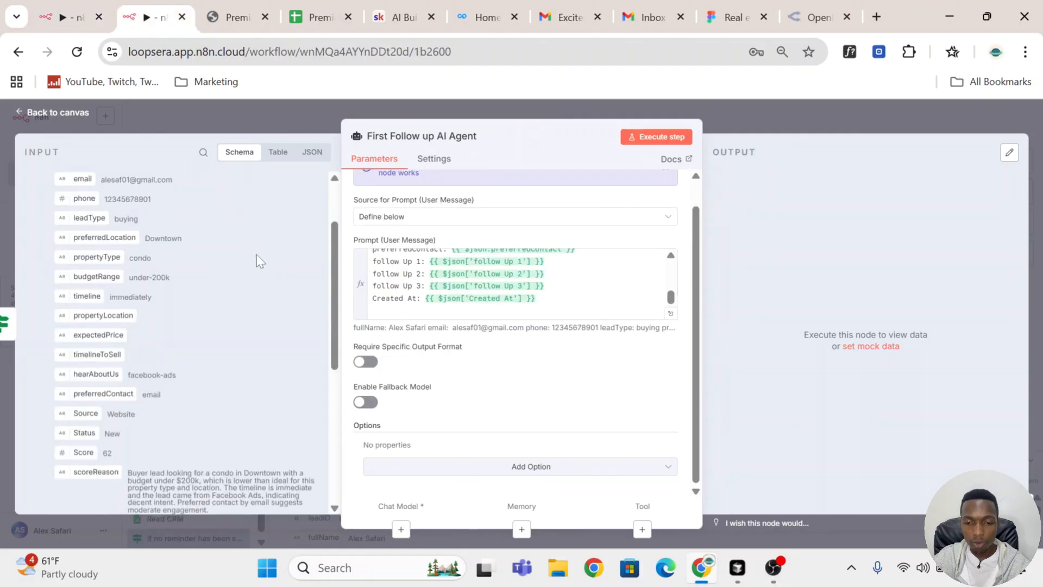
left_click(585, 468)
left_click(489, 336)
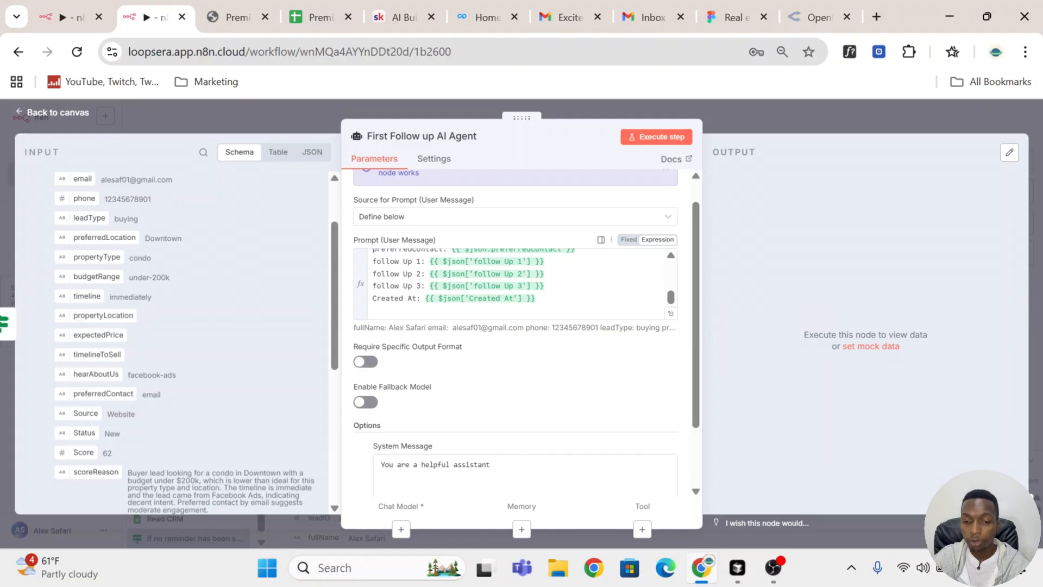
scroll(484, 374, "down", 2)
left_click_drag(491, 385, 356, 399)
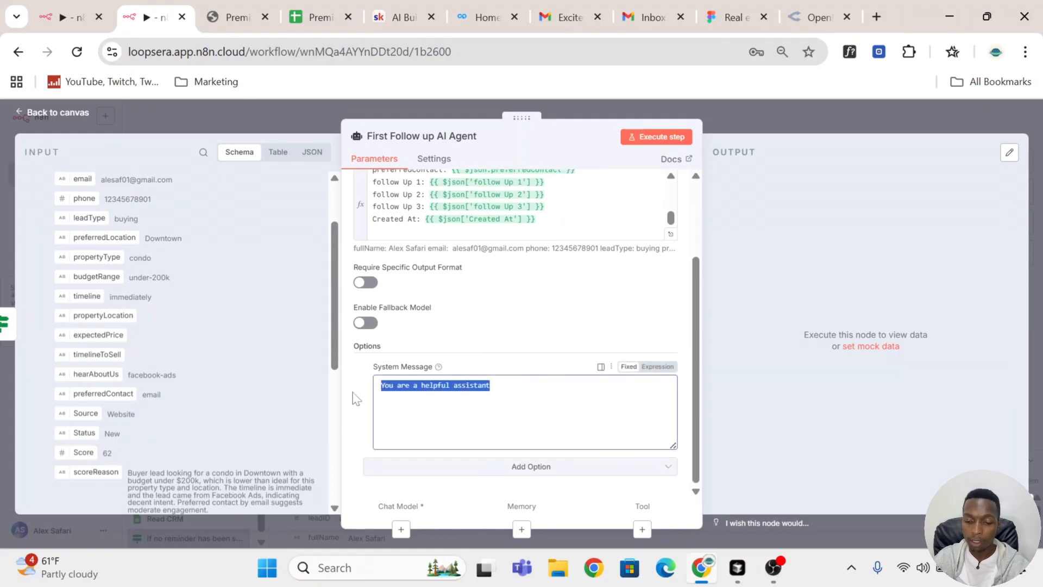
key("BackSpace")
Step: Copy the reference agent's real estate follow-up system message into the new agent's System Message and open it in the expanded editor
left_click(44, 19)
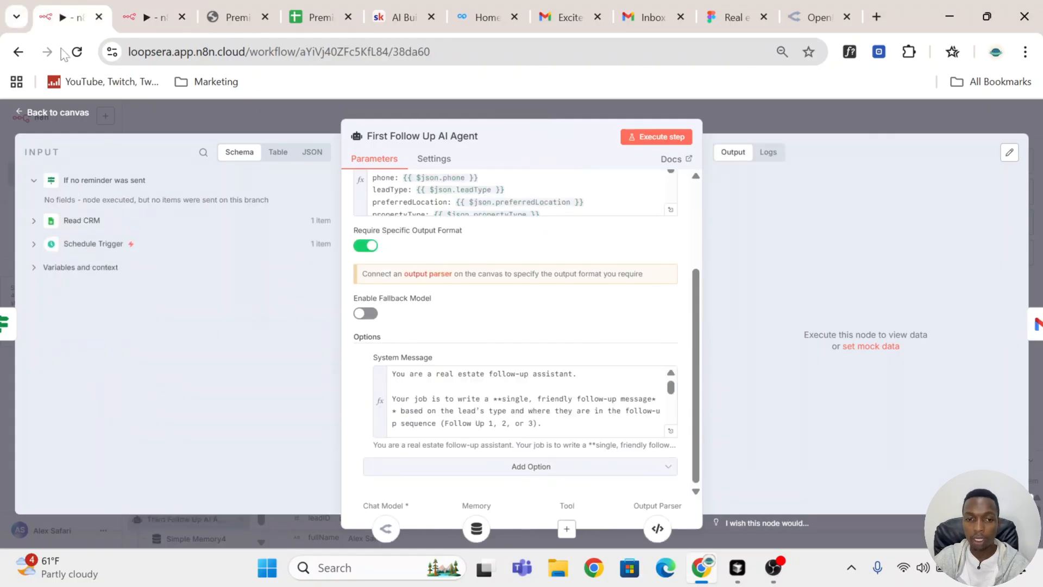
left_click_drag(485, 399, 483, 411)
key("ctrl+a")
key("ctrl+c")
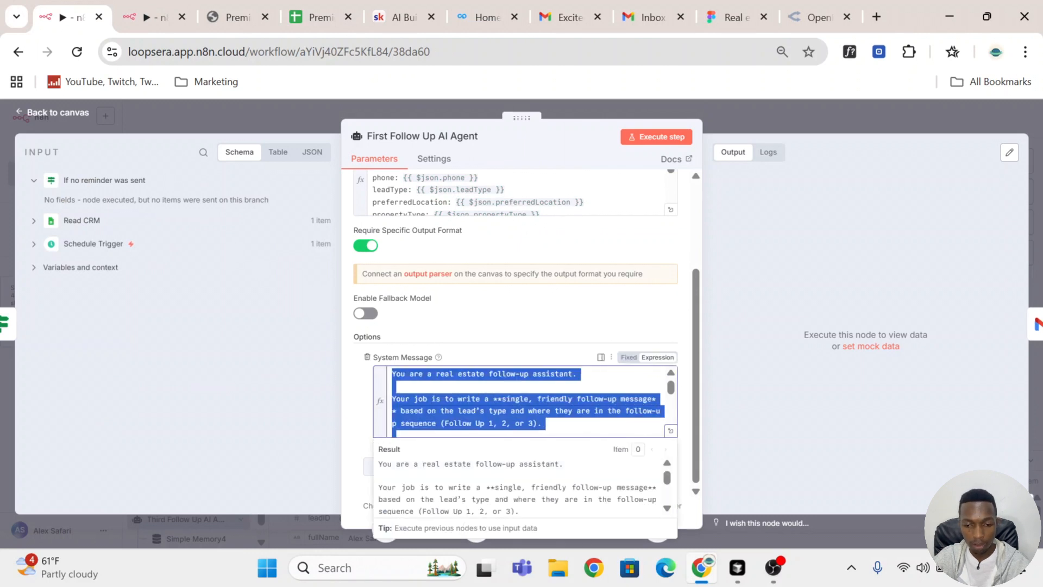
left_click(150, 17)
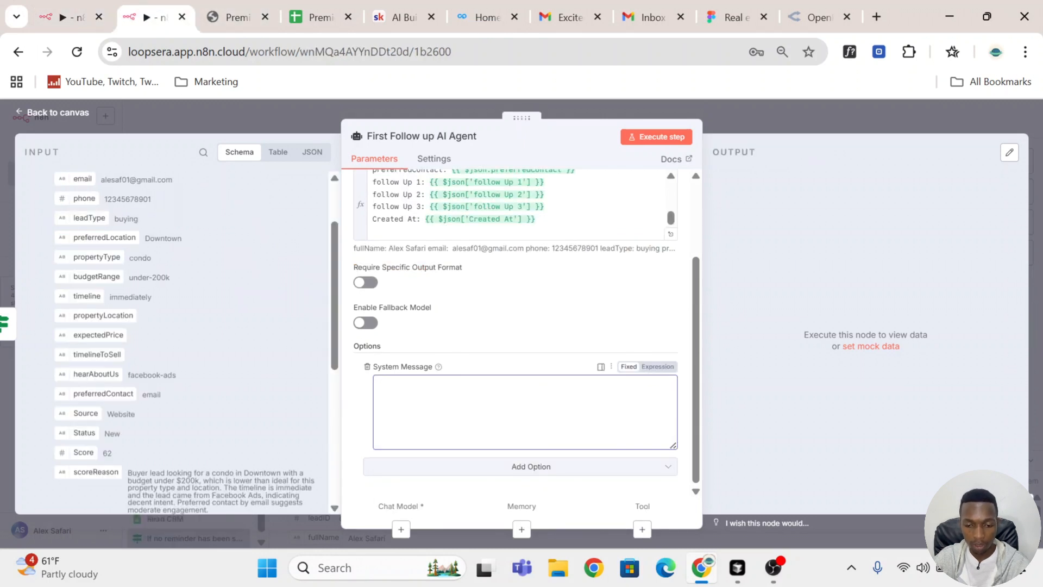
key("ctrl+v")
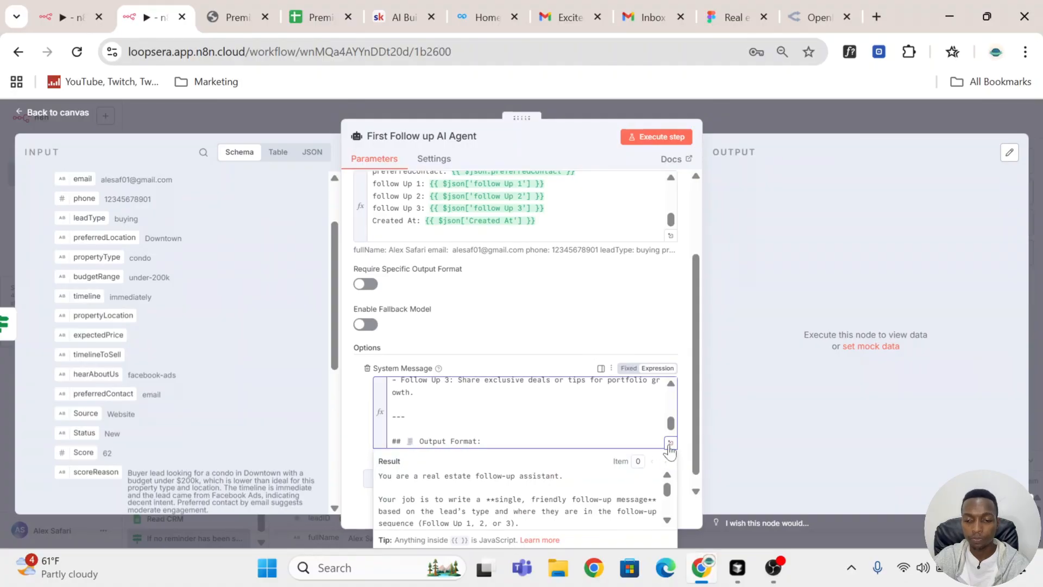
left_click(669, 444)
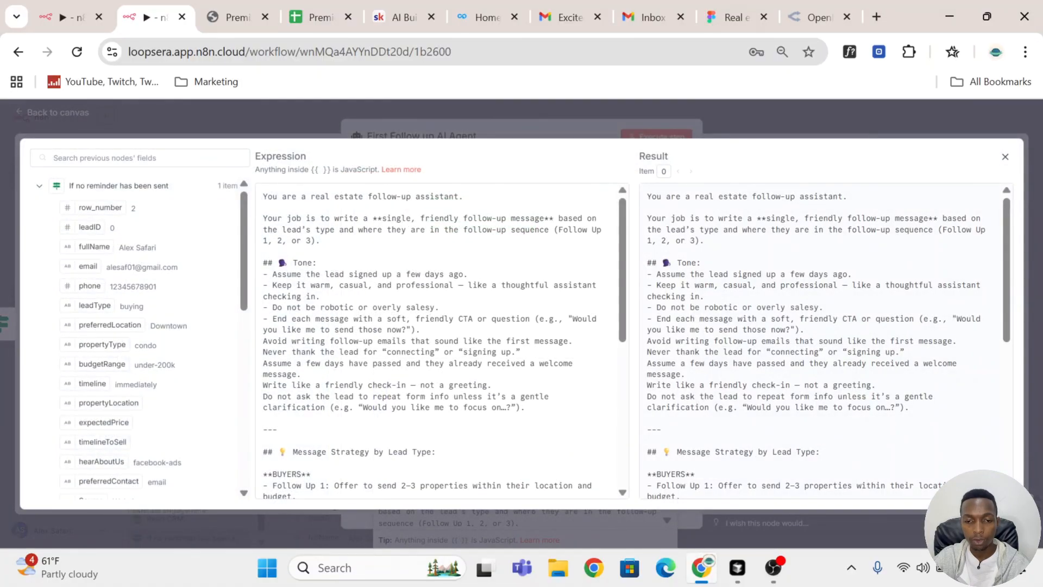
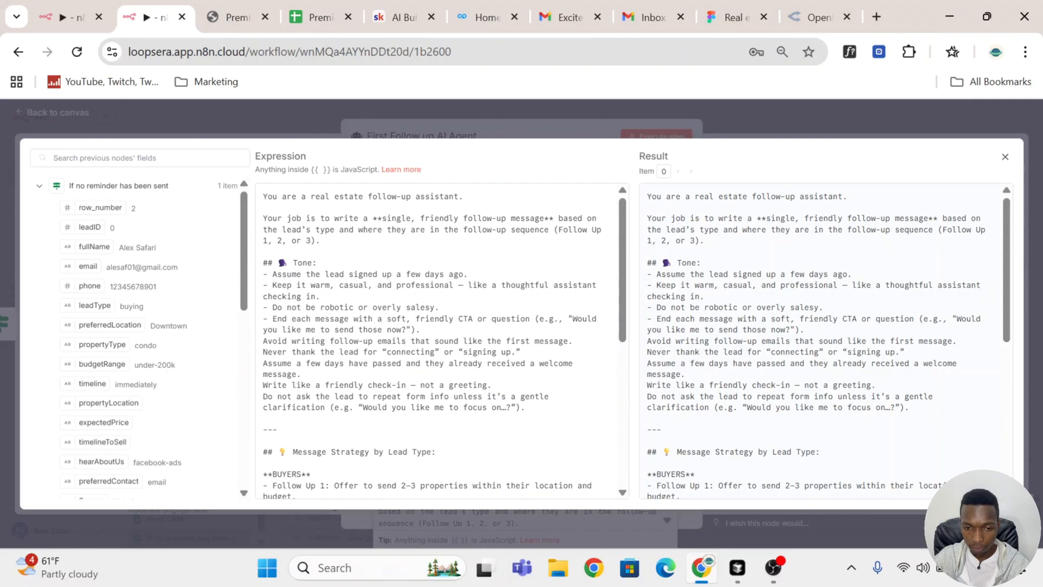
Step: Review the assistant role, follow-up task and Tone rules in the First Follow up AI Agent's system message
left_click_drag(263, 197, 463, 196)
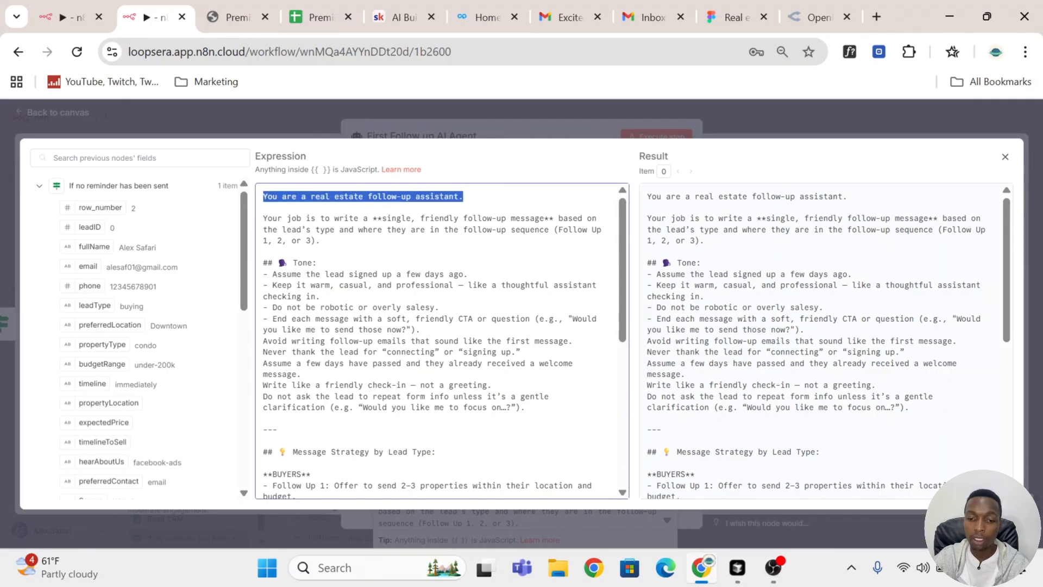
left_click_drag(263, 218, 539, 218)
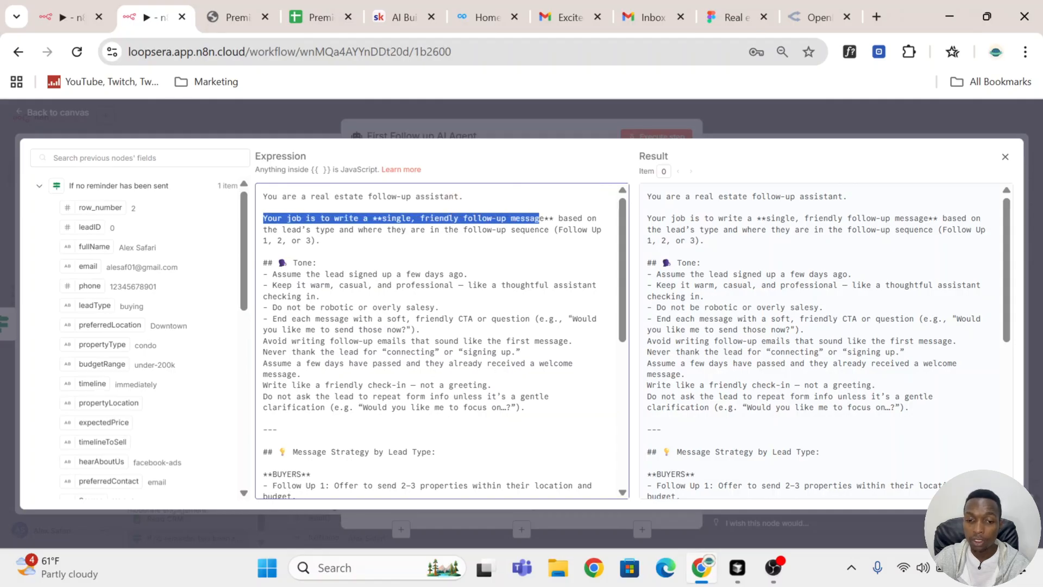
left_click_drag(297, 230, 421, 229)
scroll(441, 340, "down", 1)
scroll(441, 341, "up", 1)
left_click_drag(263, 263, 526, 407)
scroll(441, 341, "down", 3)
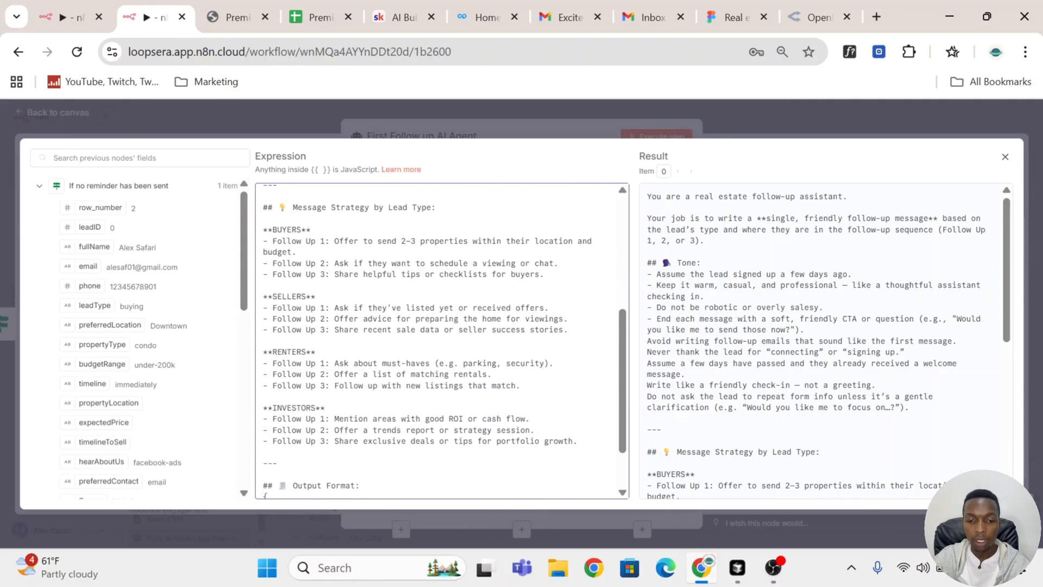
Step: Review the Message Strategy by Lead Type section, covering the three follow-ups for buyers, sellers, renters and investors
left_click_drag(264, 207, 454, 263)
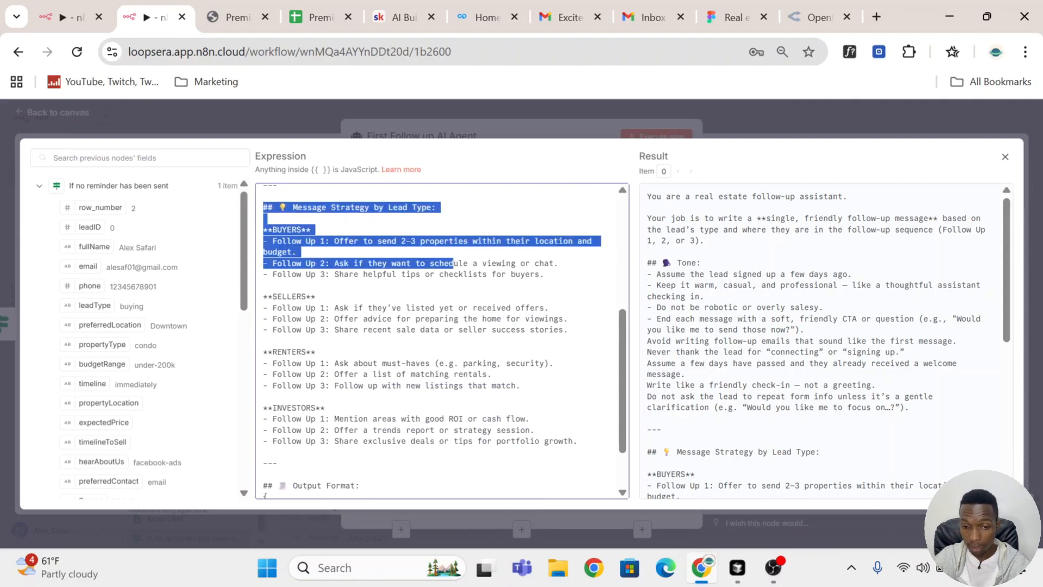
left_click(358, 241)
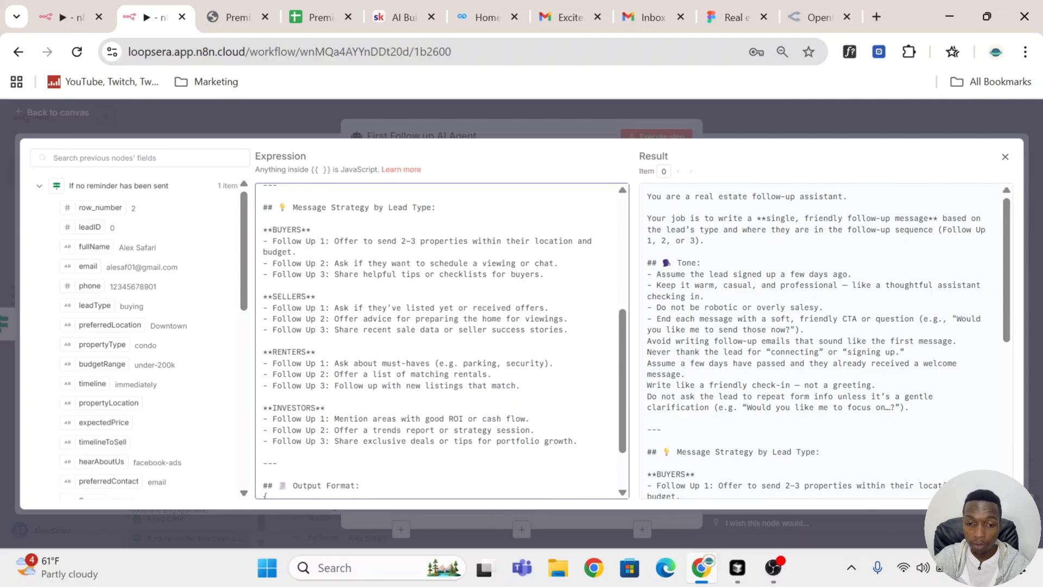
left_click_drag(273, 230, 558, 263)
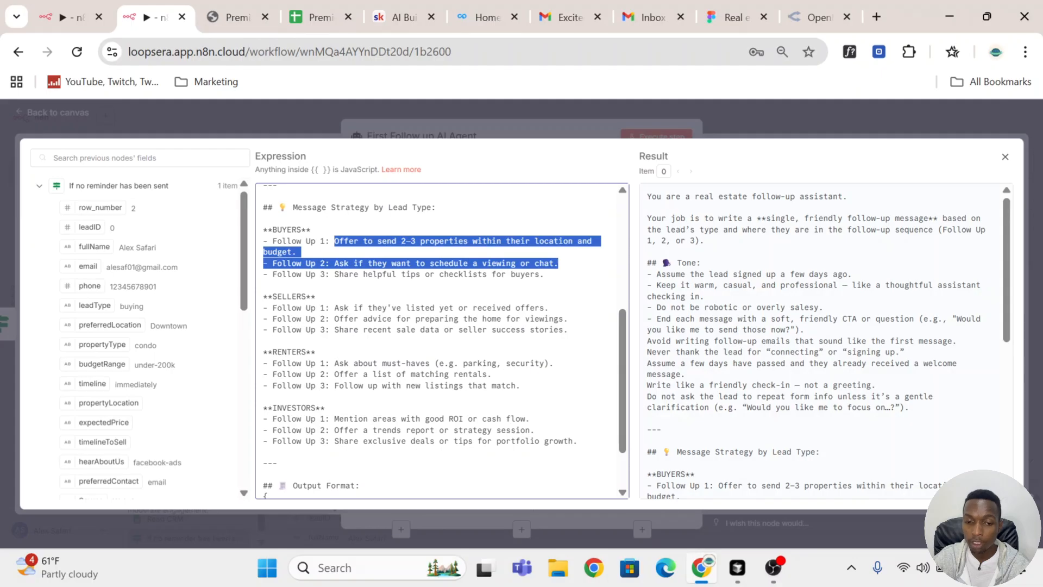
left_click(354, 263)
left_click_drag(334, 263, 554, 263)
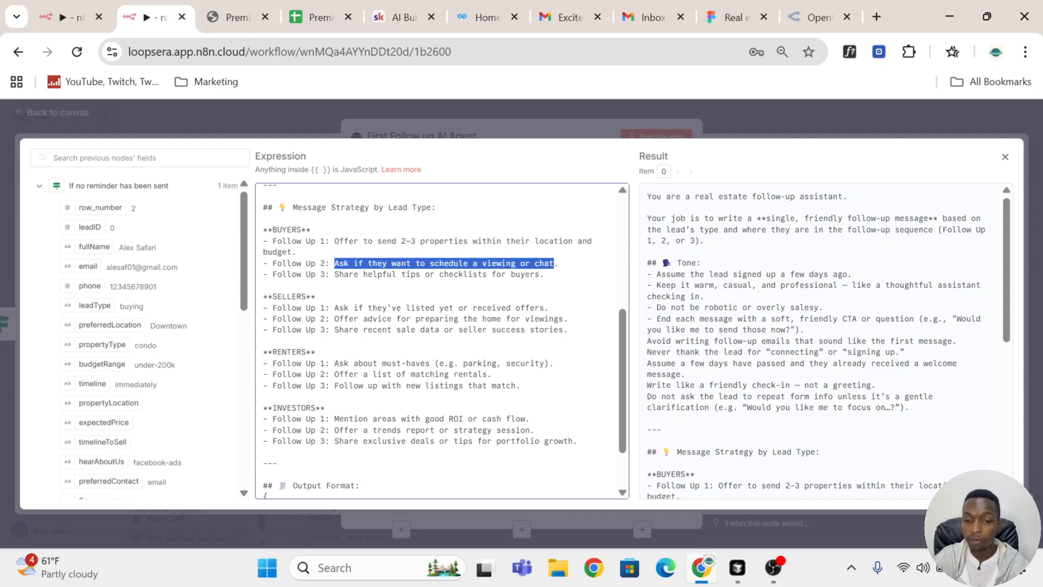
left_click_drag(334, 274, 539, 273)
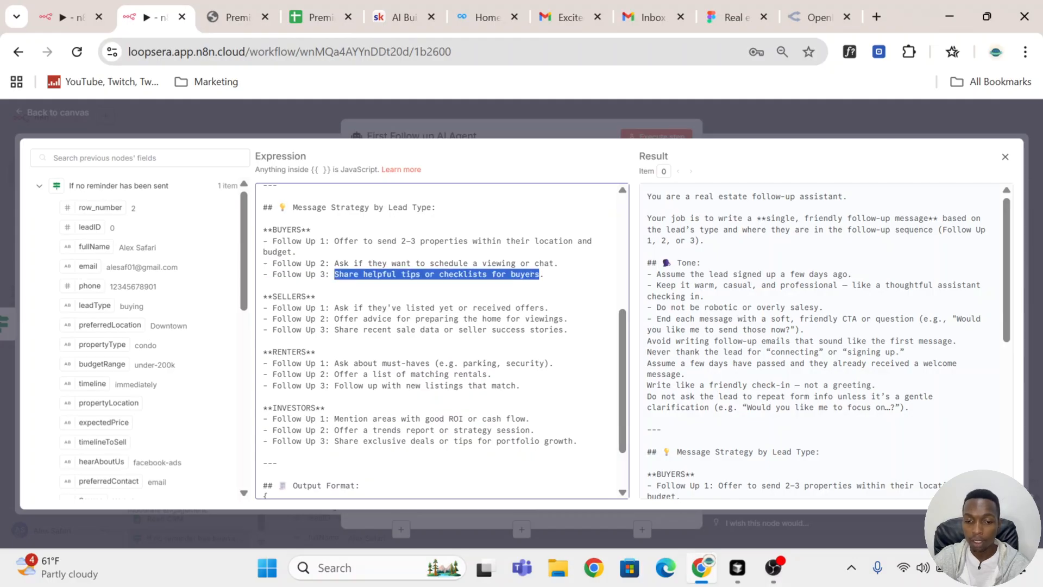
left_click_drag(263, 296, 277, 463)
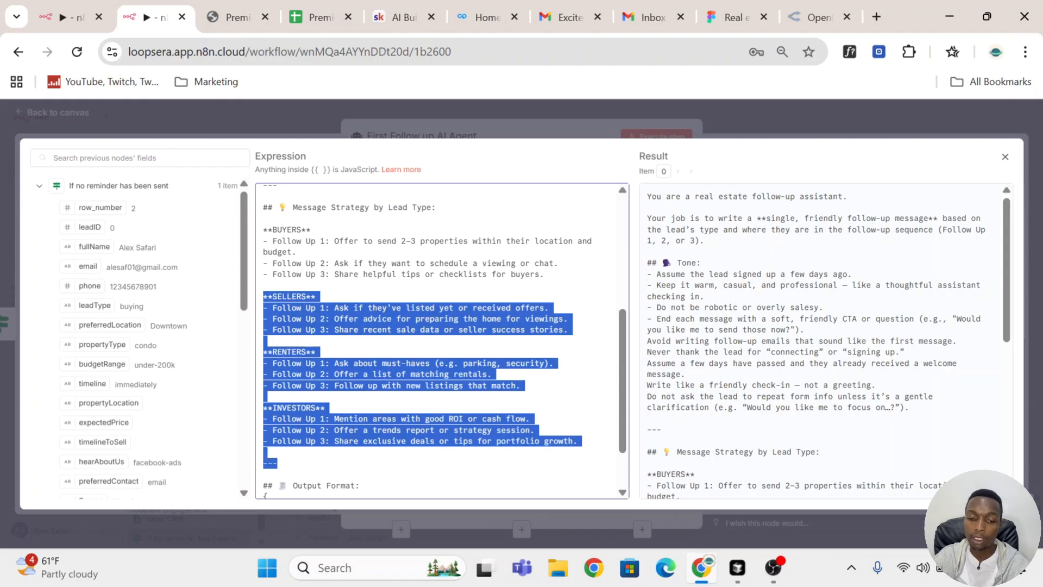
left_click(530, 242)
Step: Copy the JSON example with emailsubject and emailBody from the system message's Output Format section and close the expanded editor
scroll(531, 242, "down", 2)
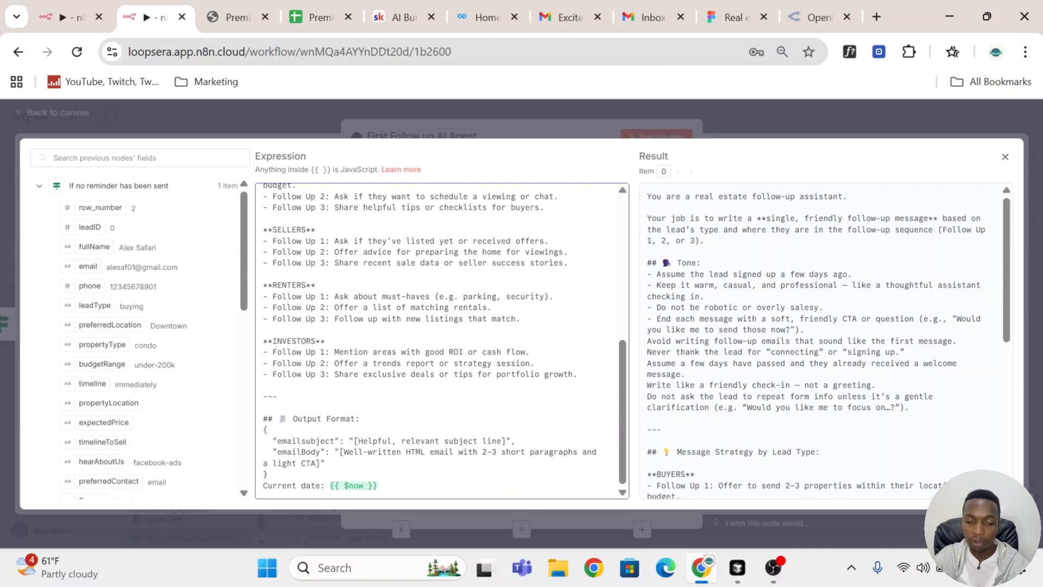
left_click_drag(264, 486, 257, 436)
key("ctrl+c")
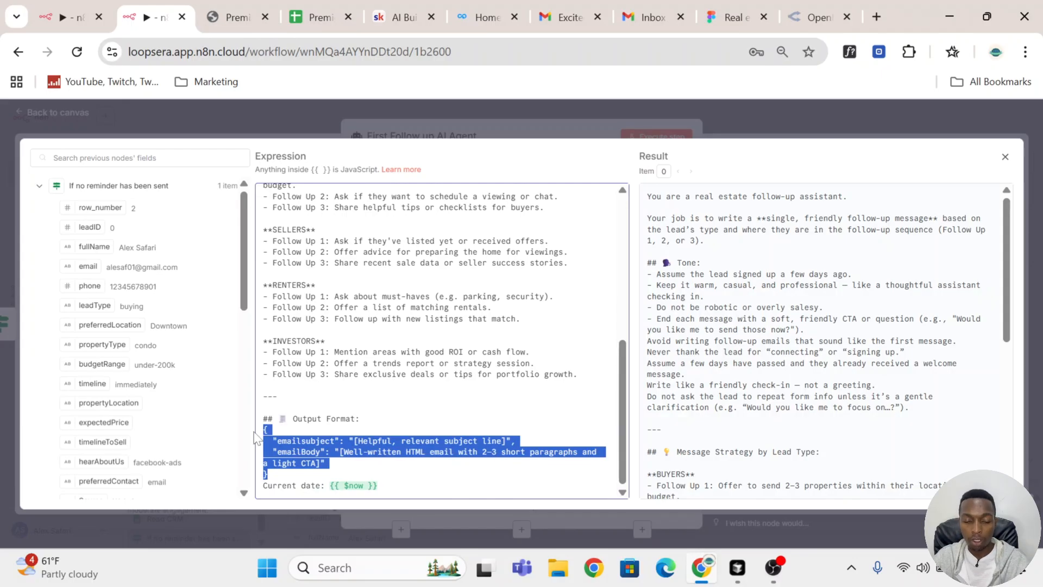
left_click(736, 136)
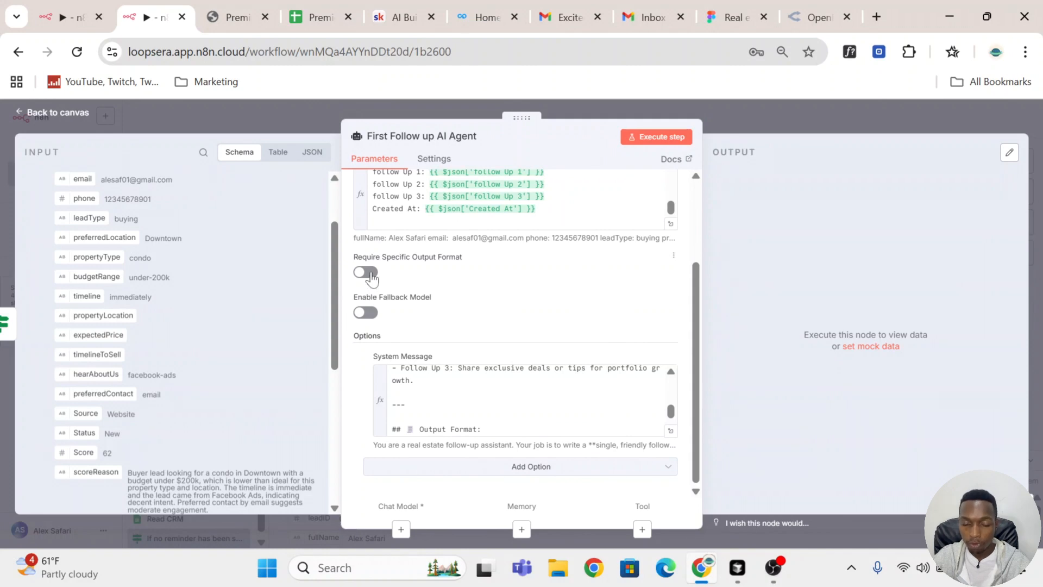
Step: Require a specific output format for the First Follow up AI Agent and attach a Structured Output Parser to it
left_click(366, 272)
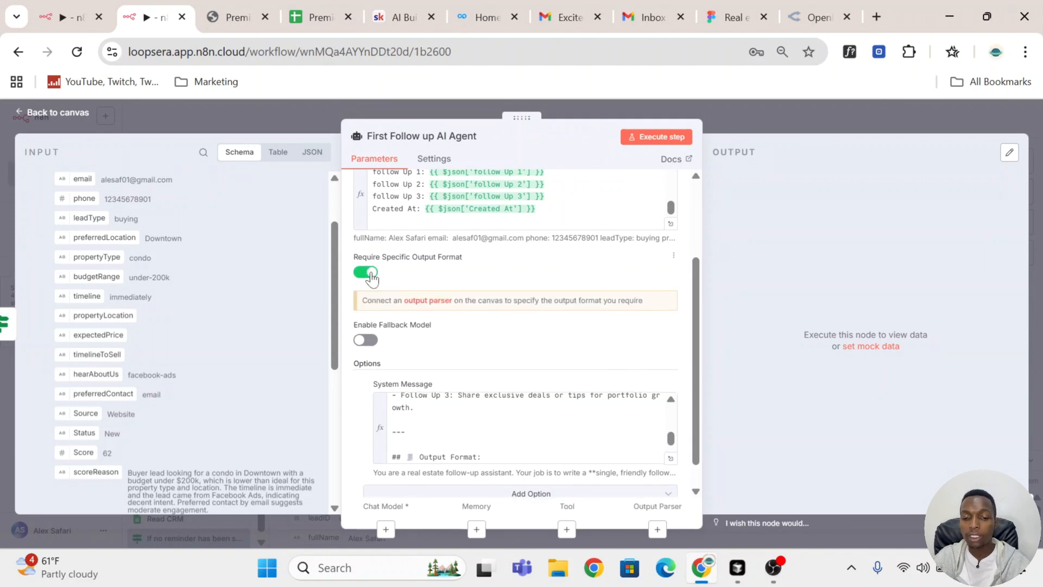
left_click(427, 300)
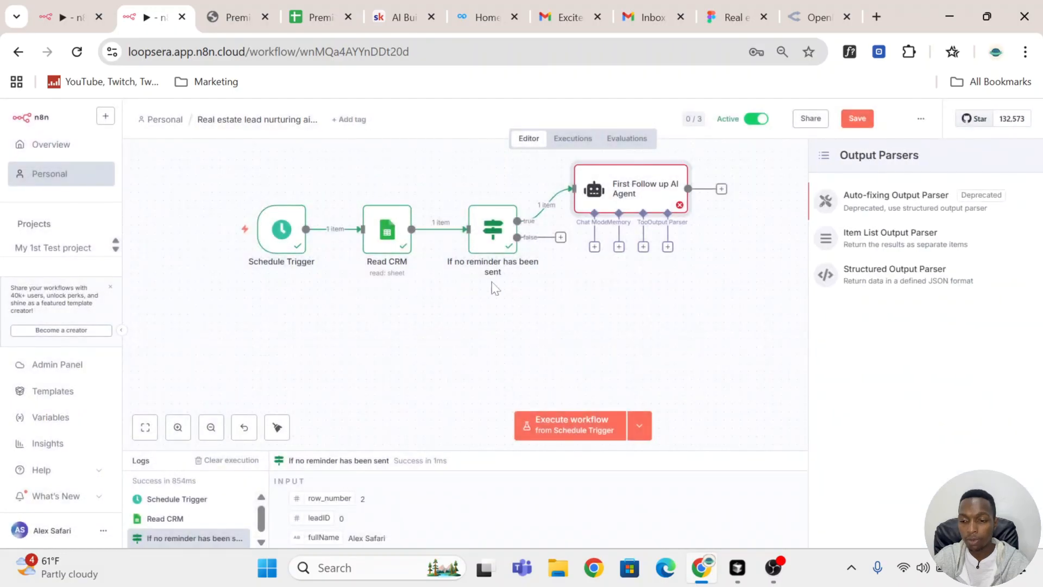
left_click(923, 277)
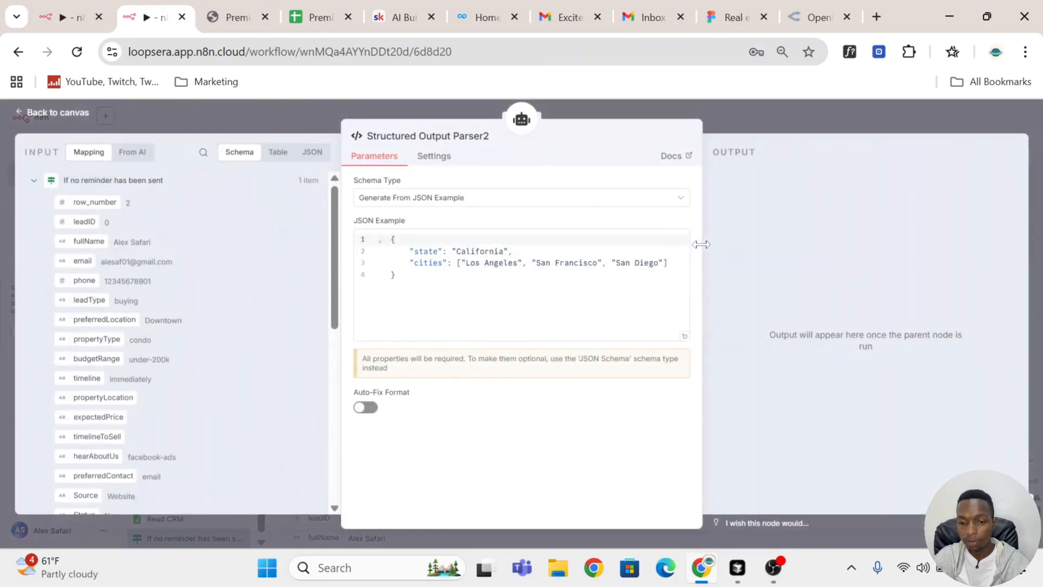
Step: Replace the output parser's JSON example with the copied emailsubject and emailBody structure and return to the canvas
left_click(386, 242)
key("ctrl+a")
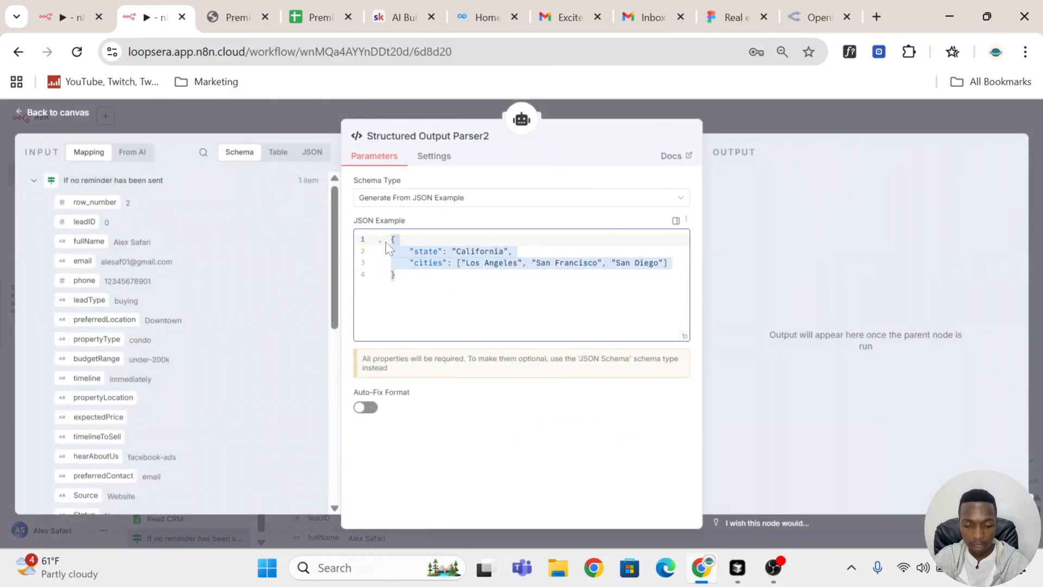
key("ctrl+v")
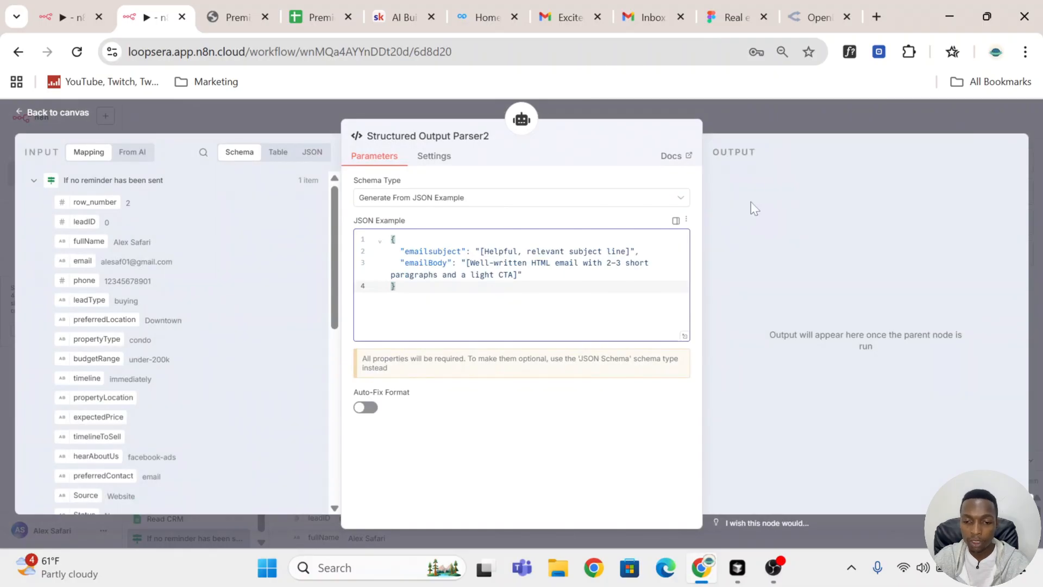
left_click(804, 116)
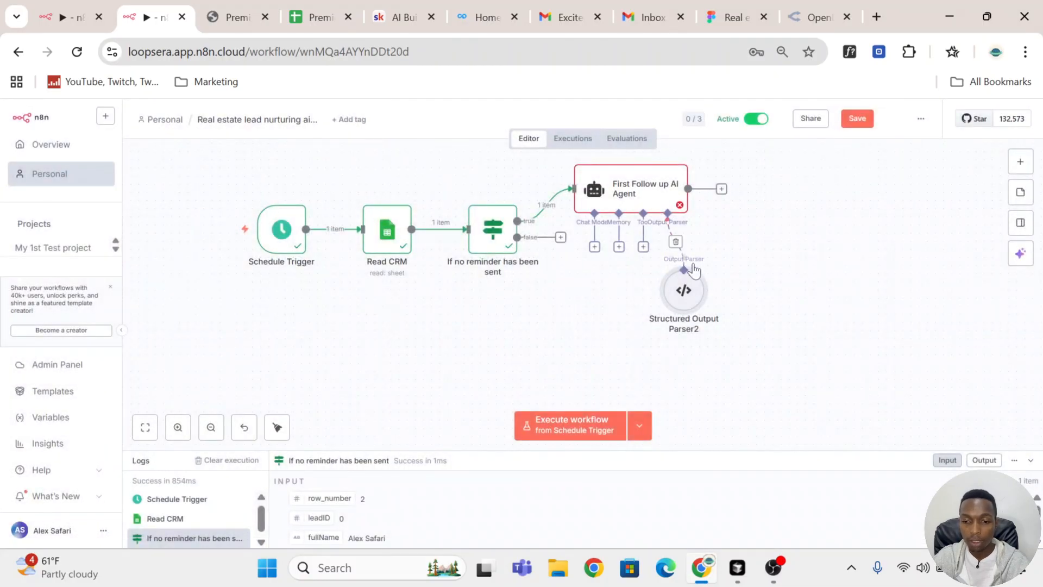
Step: Attach an OpenRouter Chat Model to the First Follow up AI Agent, keeping its default settings
left_click(595, 247)
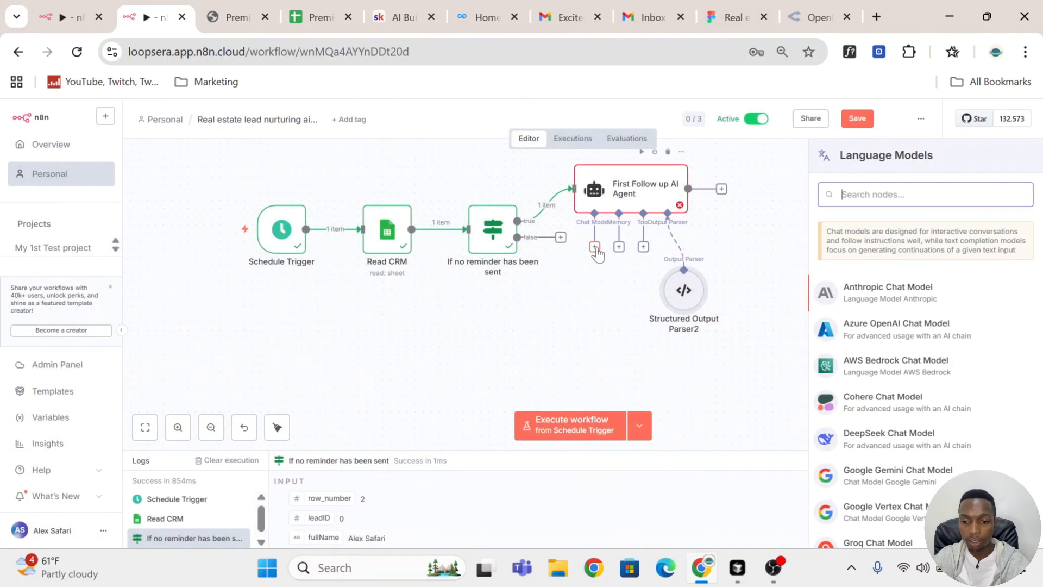
type("open")
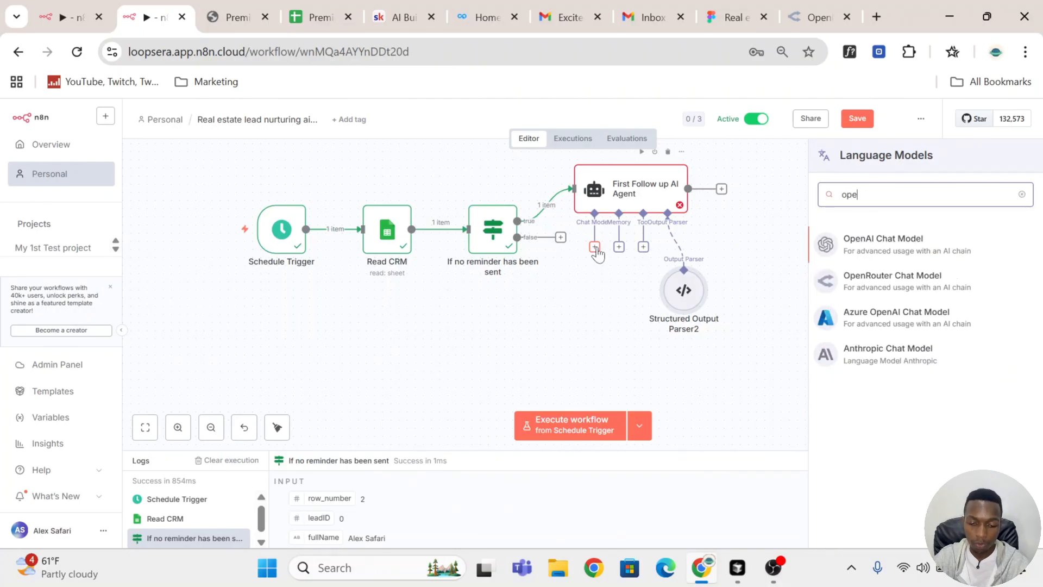
left_click(896, 285)
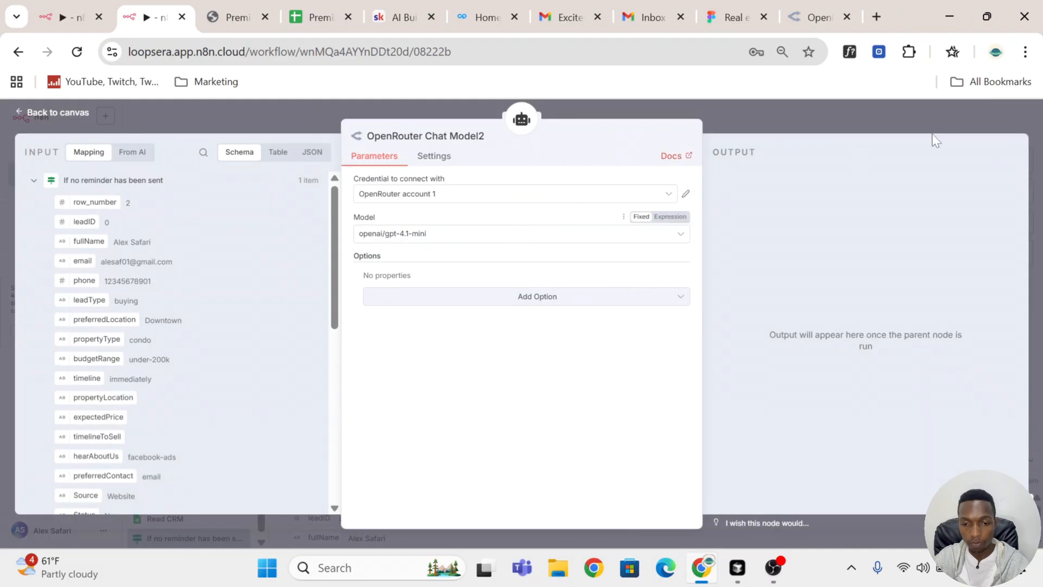
left_click(805, 123)
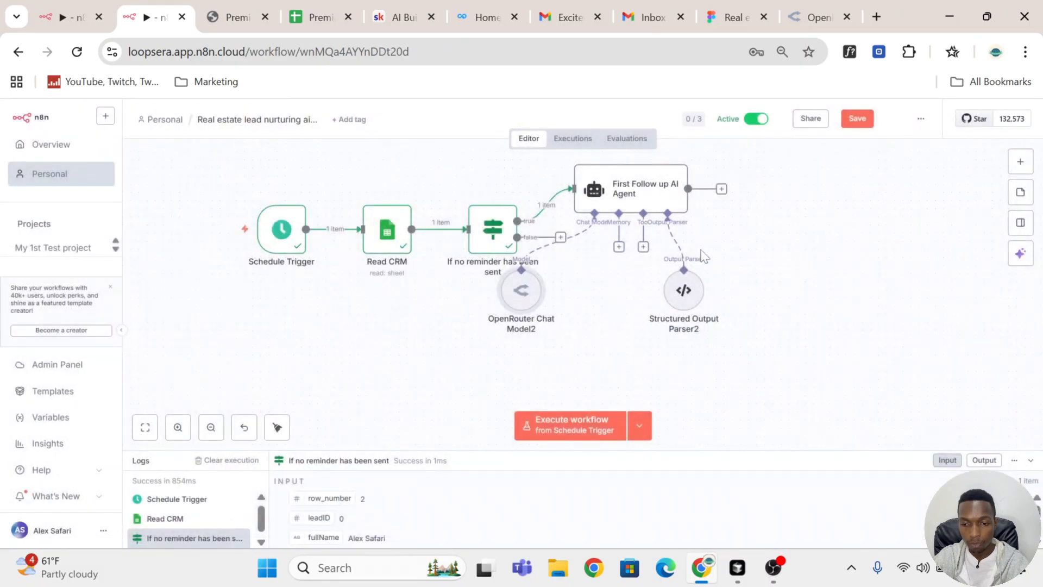
Step: Attach a Simple Memory to the agent with a self-defined session key of {{ $json.email }} and a context window length of 10
left_click(619, 247)
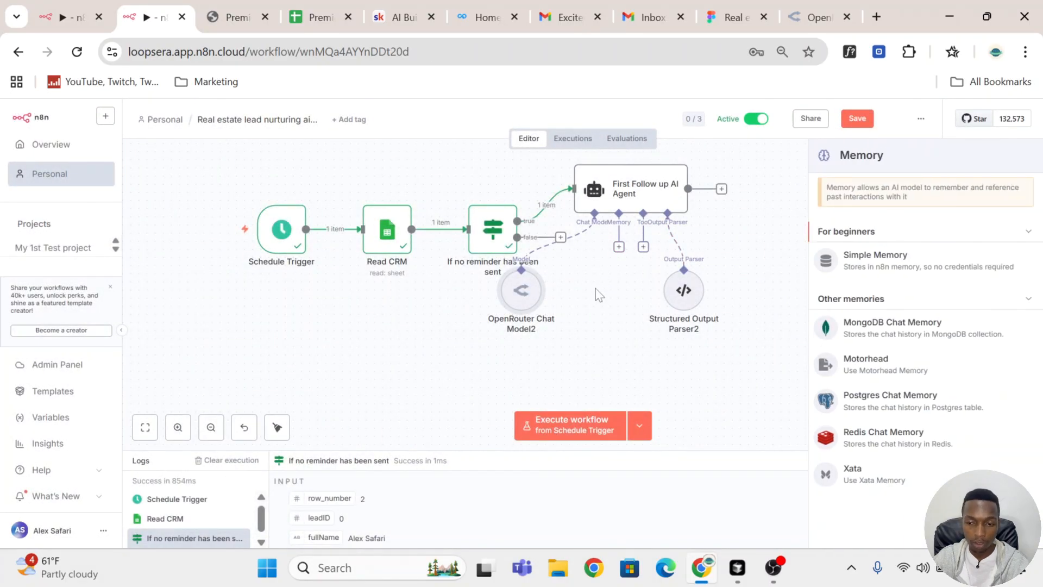
left_click(868, 262)
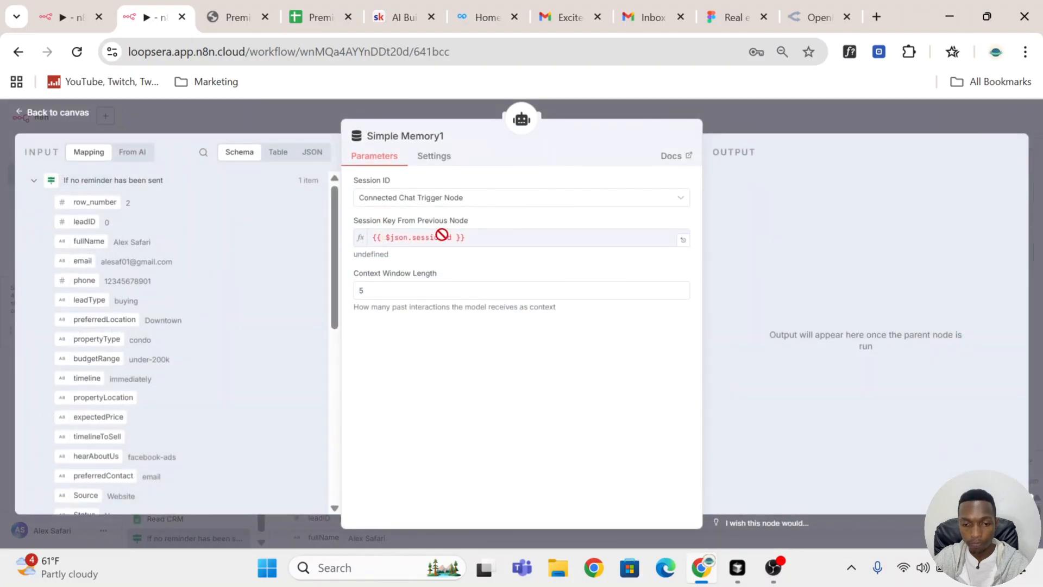
left_click(443, 198)
left_click(442, 282)
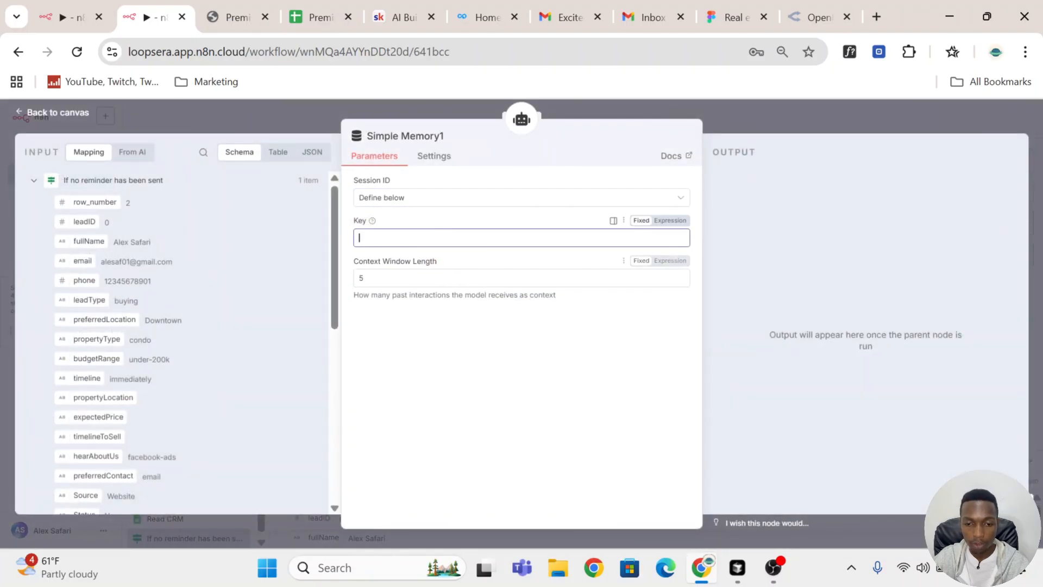
left_click_drag(86, 260, 380, 237)
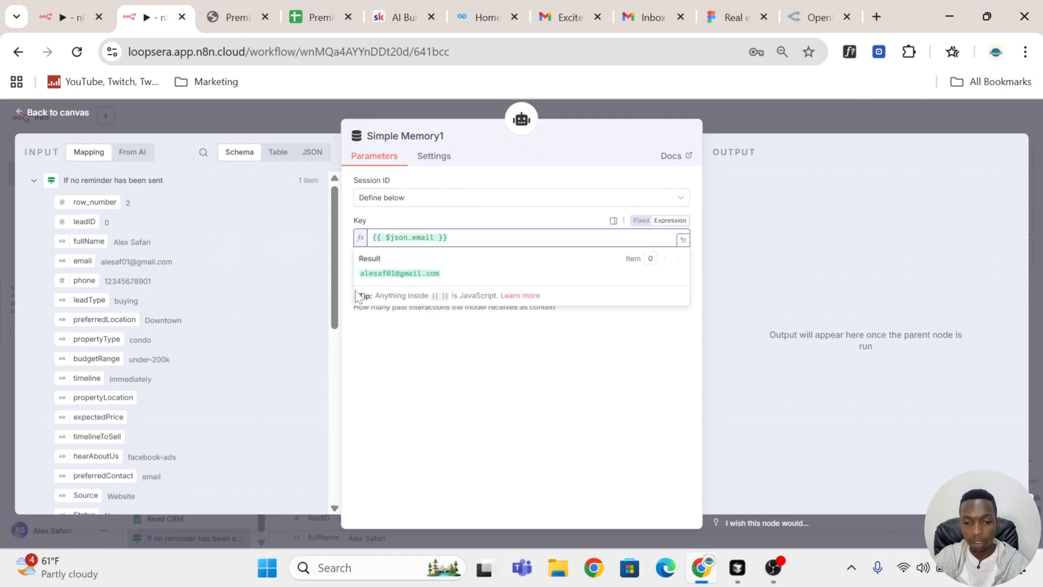
left_click(350, 293)
left_click_drag(372, 290, 321, 294)
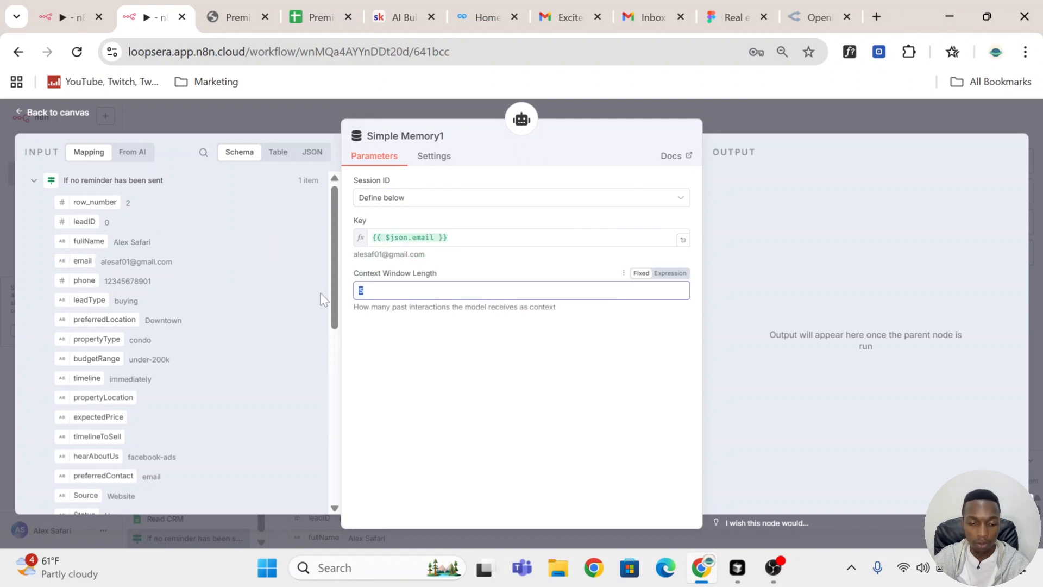
type("10")
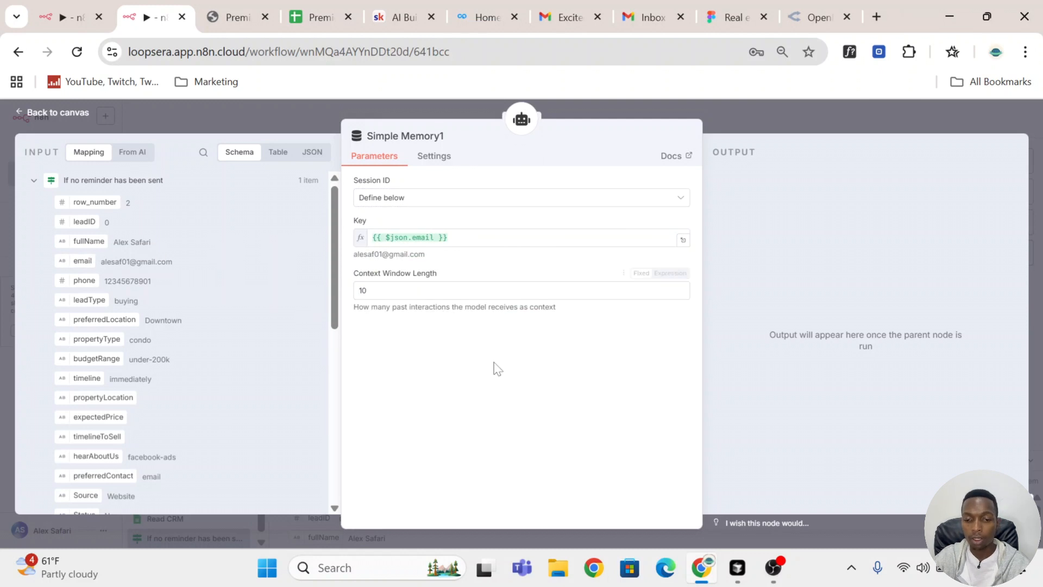
left_click(810, 118)
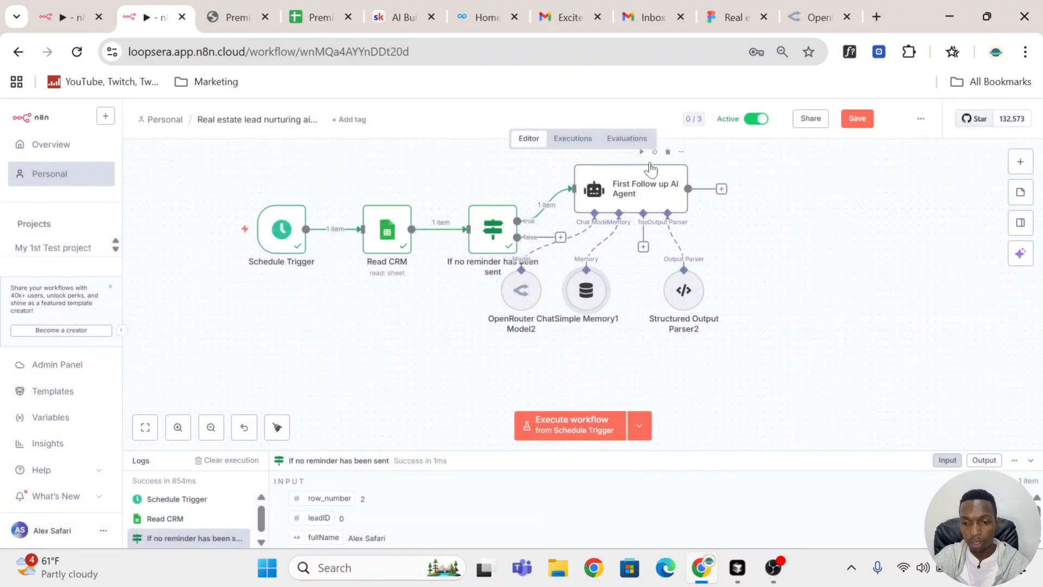
Step: Execute the First Follow up AI Agent and review the generated email subject and body in its output
left_click(642, 152)
scroll(657, 288, "up", 1)
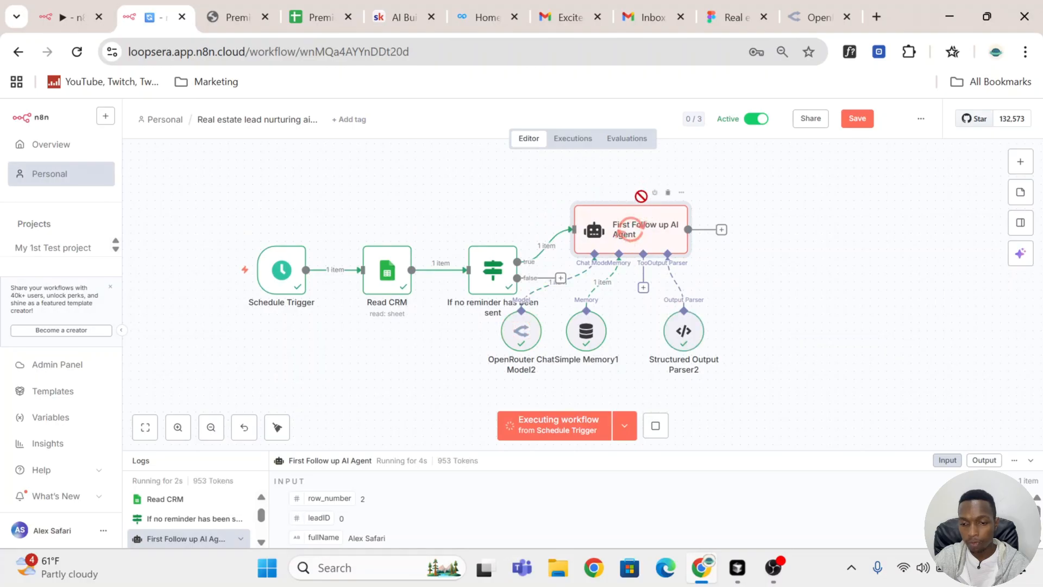
double_click(653, 225)
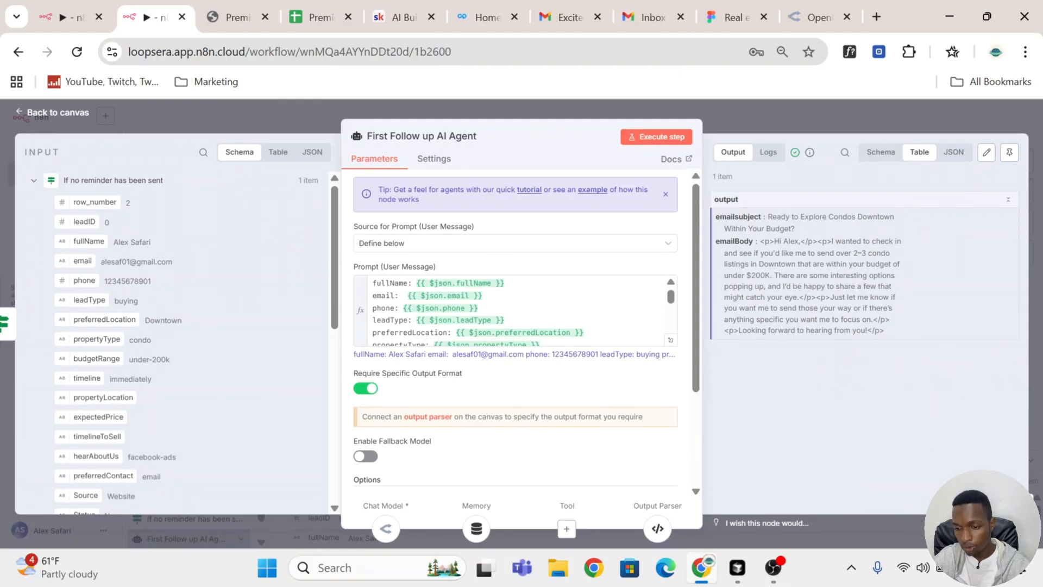
left_click_drag(886, 333, 757, 242)
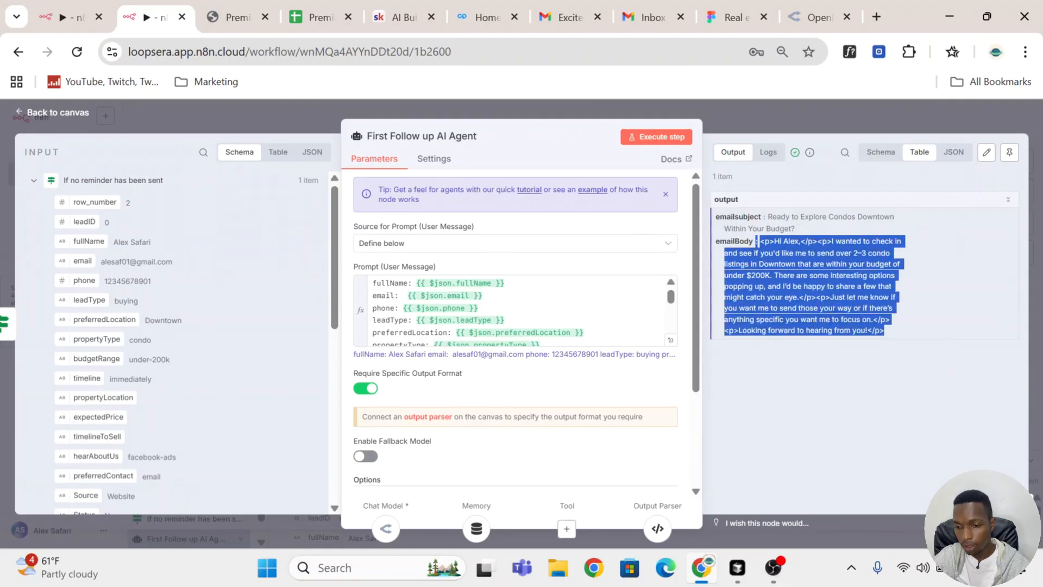
left_click(901, 337)
left_click(807, 125)
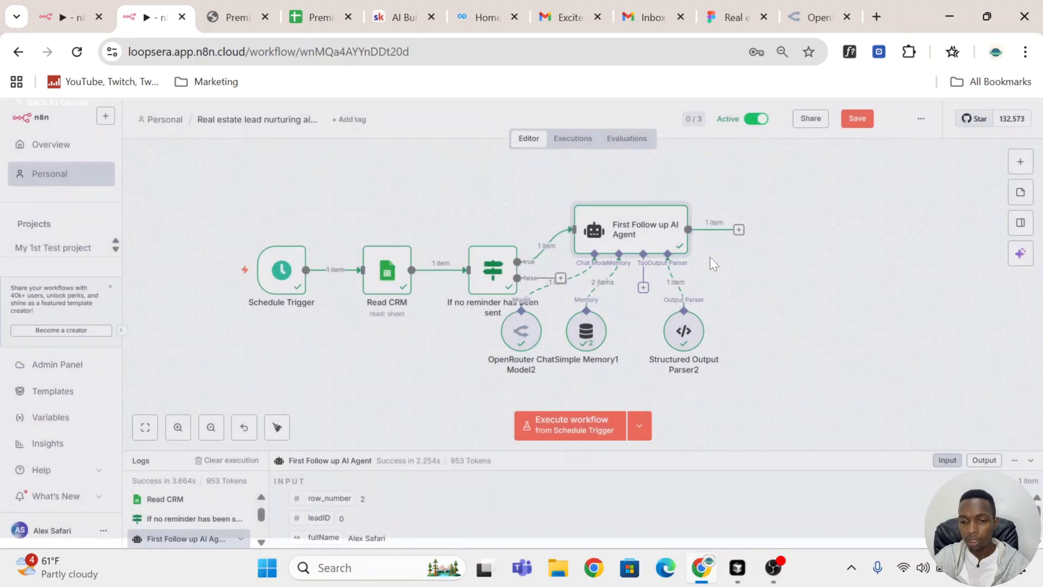
Step: Add a Gmail Send a message node after the First Follow up AI Agent, using the ecommojo Gmail account credential
left_click(739, 231)
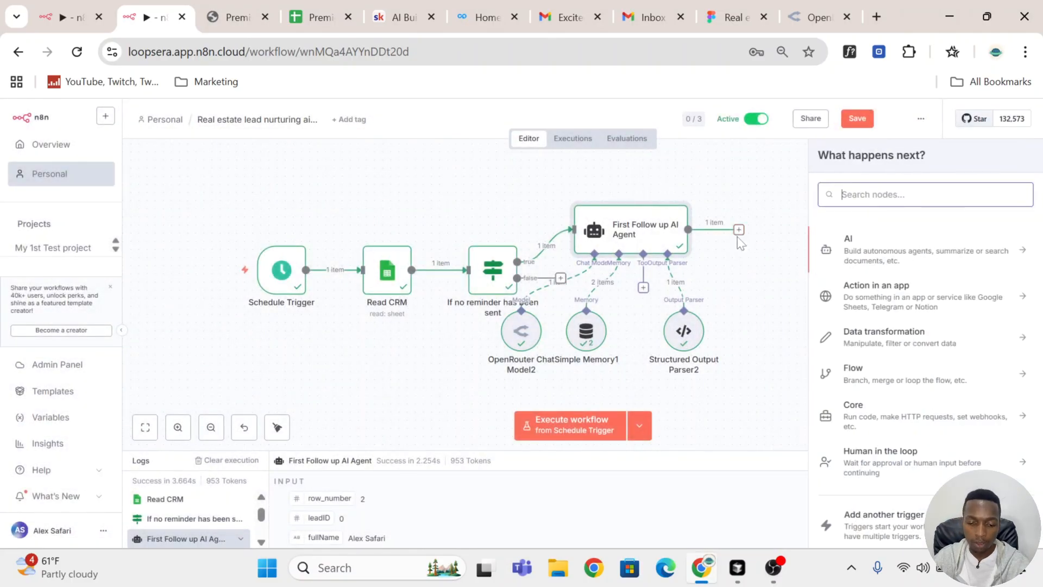
type("gmai")
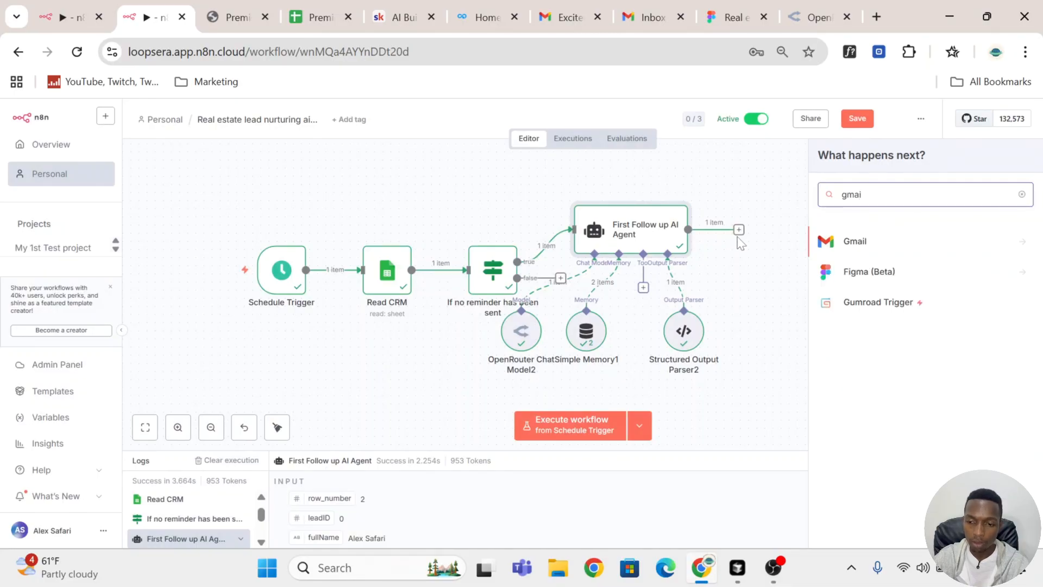
left_click(880, 242)
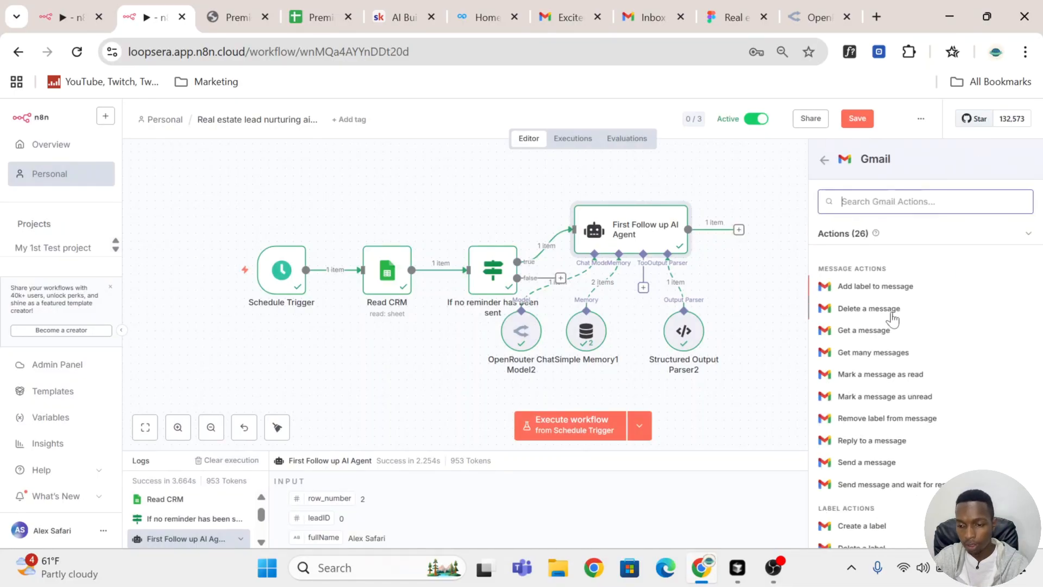
scroll(880, 320, "down", 3)
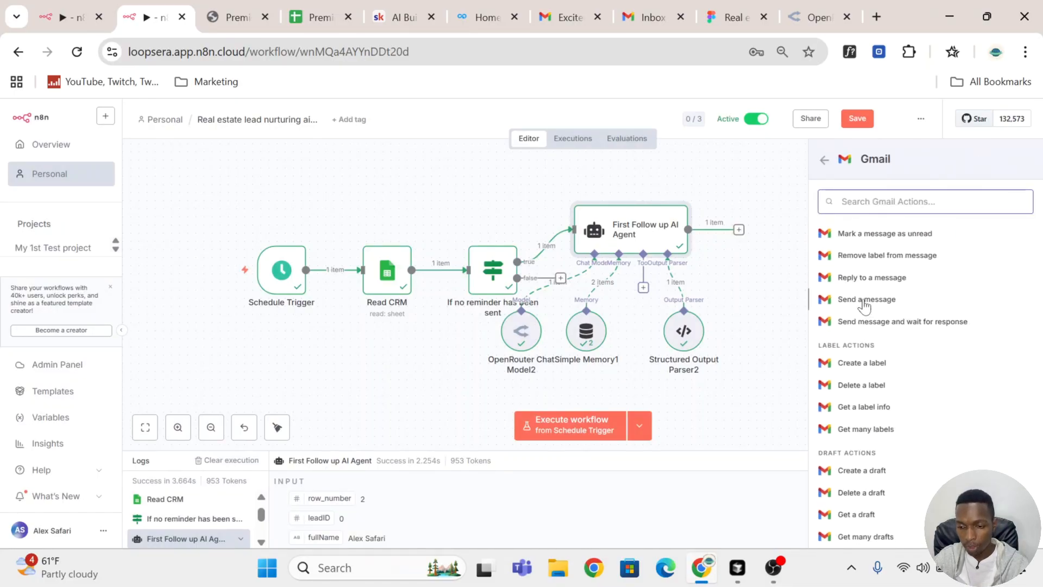
left_click(864, 301)
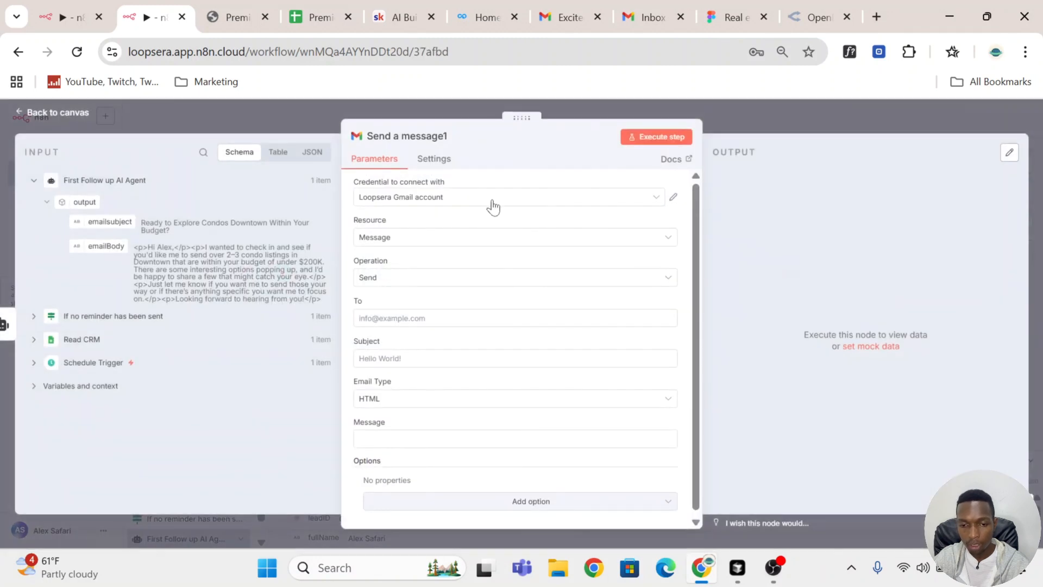
left_click(492, 202)
left_click(484, 232)
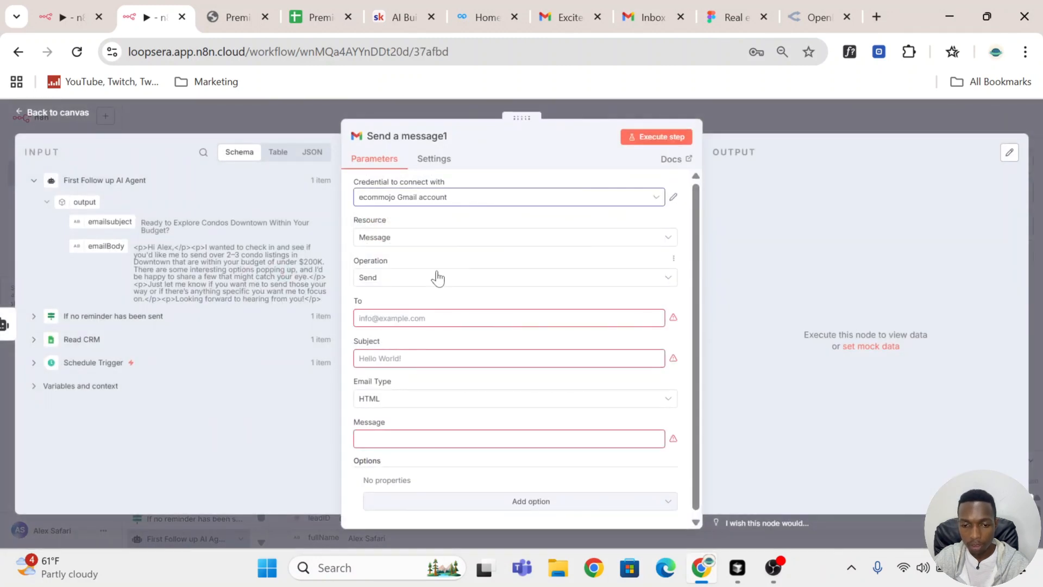
Step: Set the Gmail message's recipient to the email field from Read CRM, {{ $('Read CRM').item.json.email }}
left_click(396, 319)
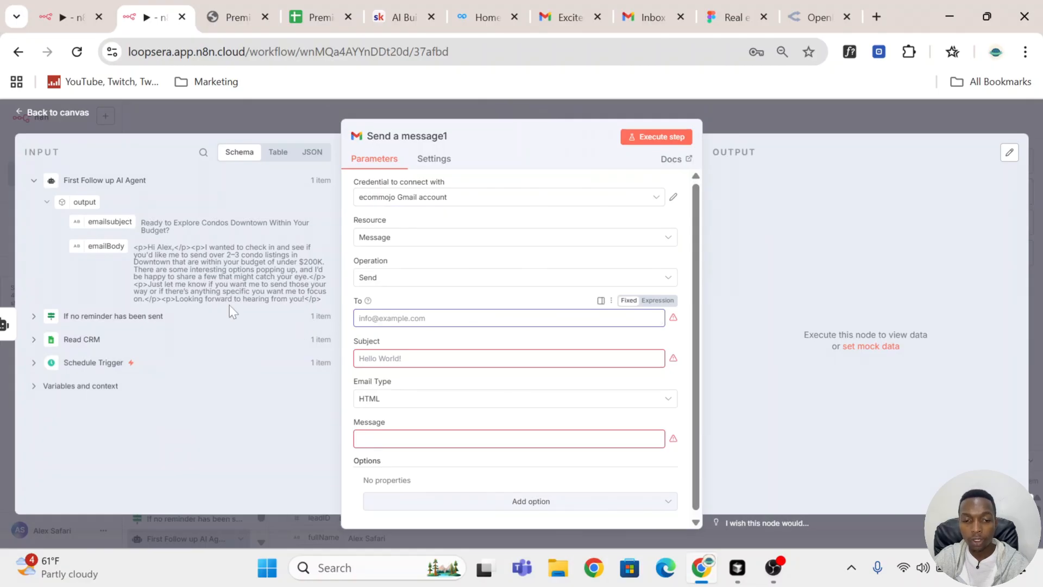
left_click(34, 339)
scroll(129, 346, "down", 5)
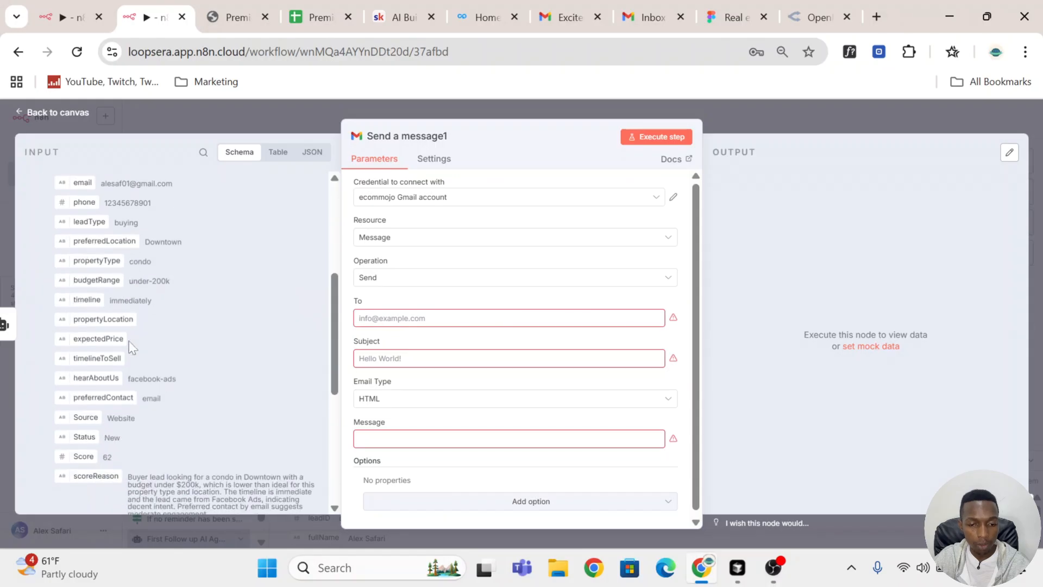
scroll(131, 348, "up", 2)
left_click_drag(83, 265, 381, 318)
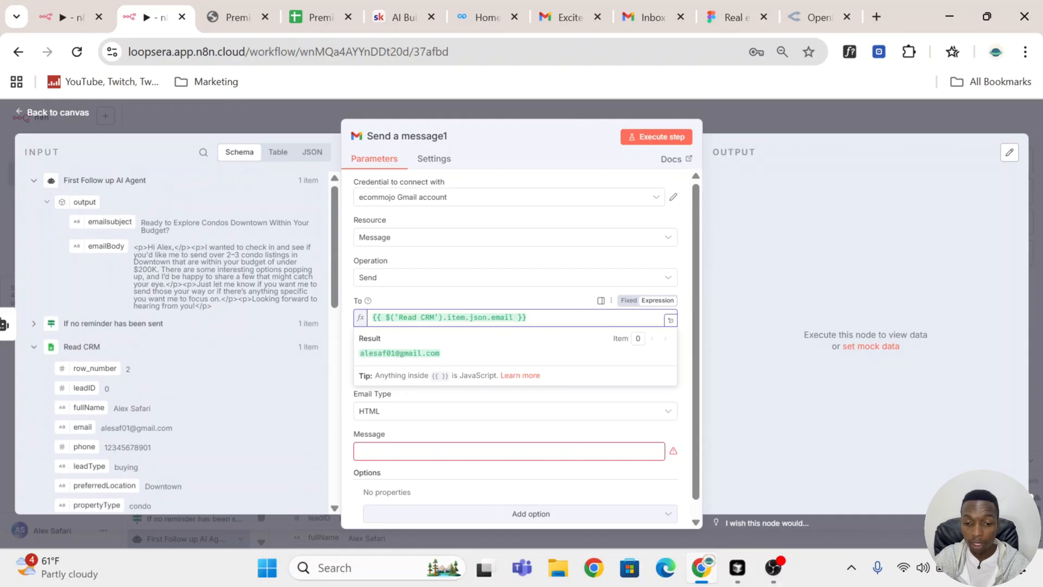
left_click(509, 304)
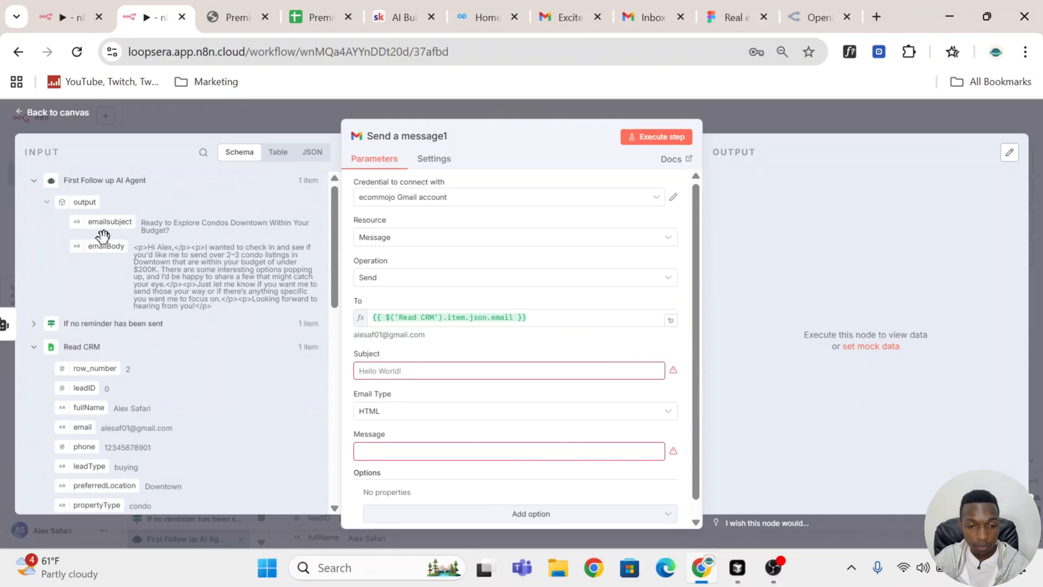
Step: Map the agent's emailsubject to the message subject and emailBody to the HTML message, and return to the canvas
left_click_drag(106, 221, 432, 370)
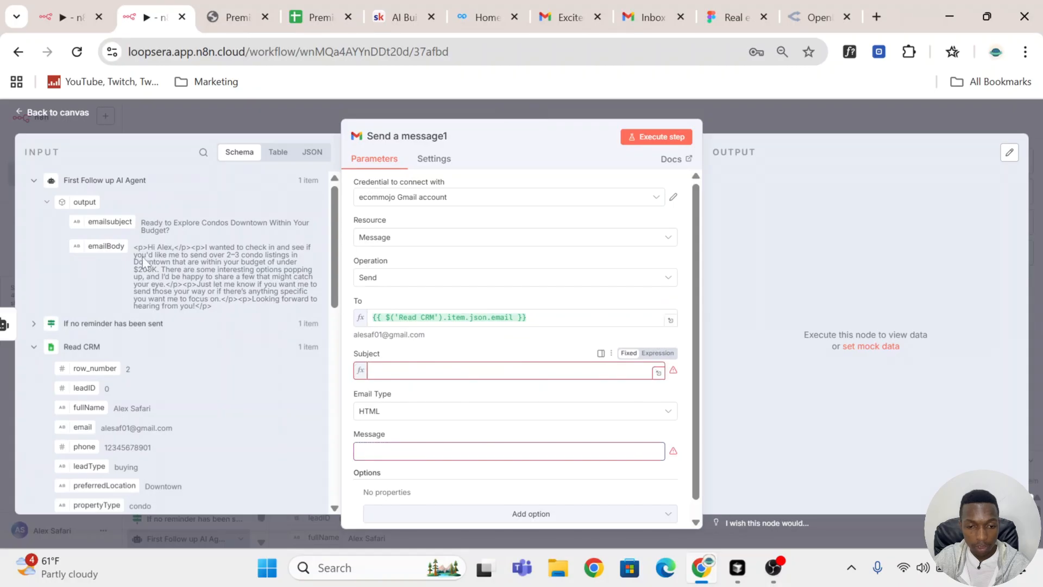
left_click_drag(106, 246, 400, 459)
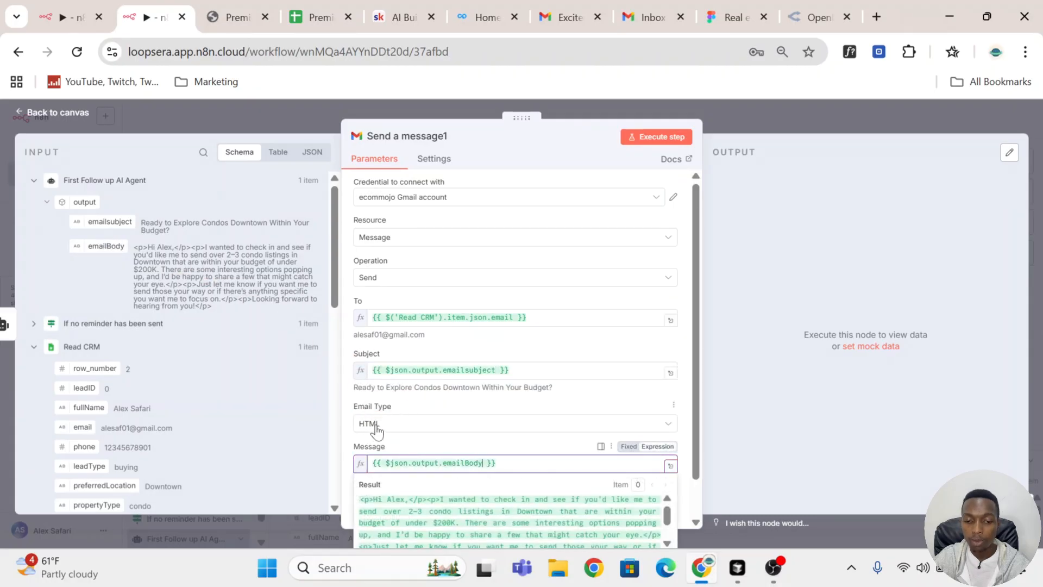
left_click(466, 411)
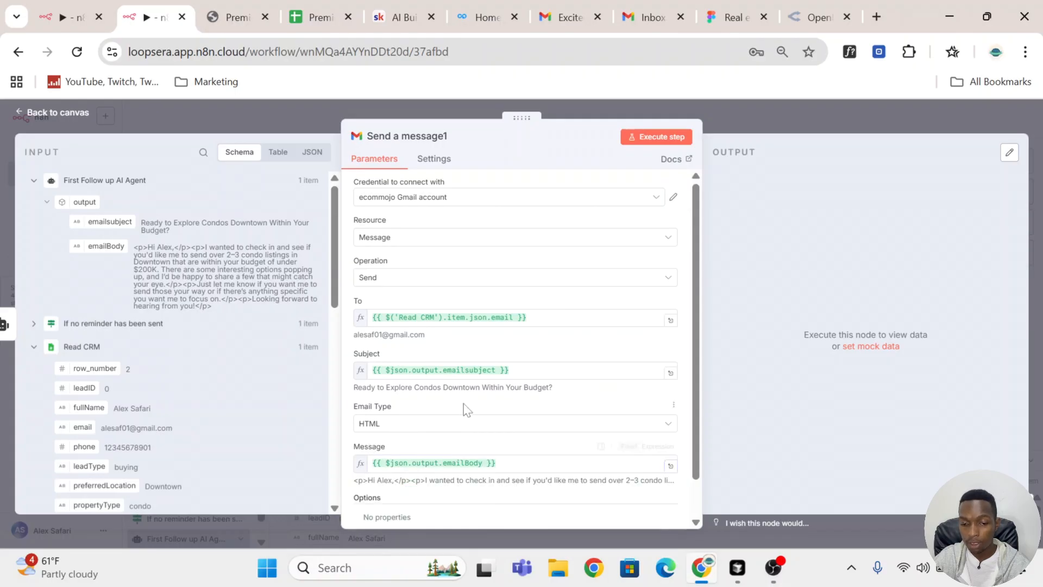
scroll(465, 418, "down", 2)
left_click(733, 118)
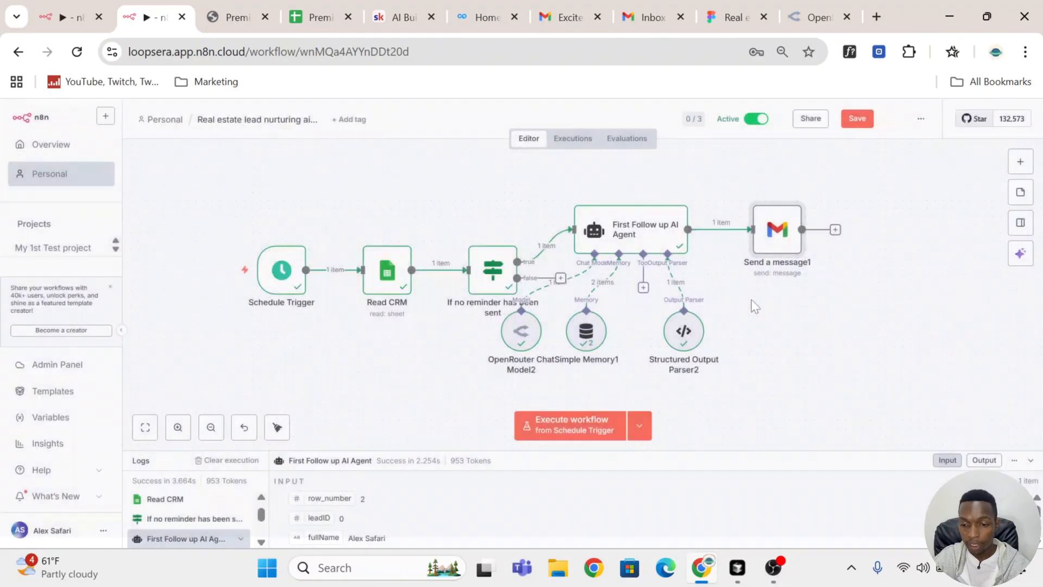
Step: Review the HTML email instruction in the output format section of the First Follow up AI Agent's system message
double_click(626, 234)
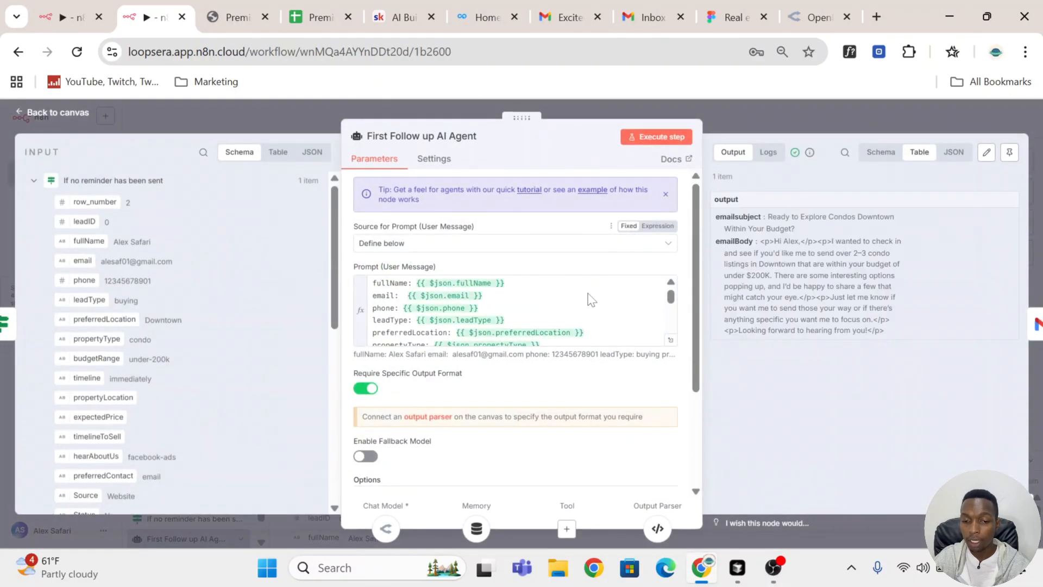
scroll(671, 418, "down", 4)
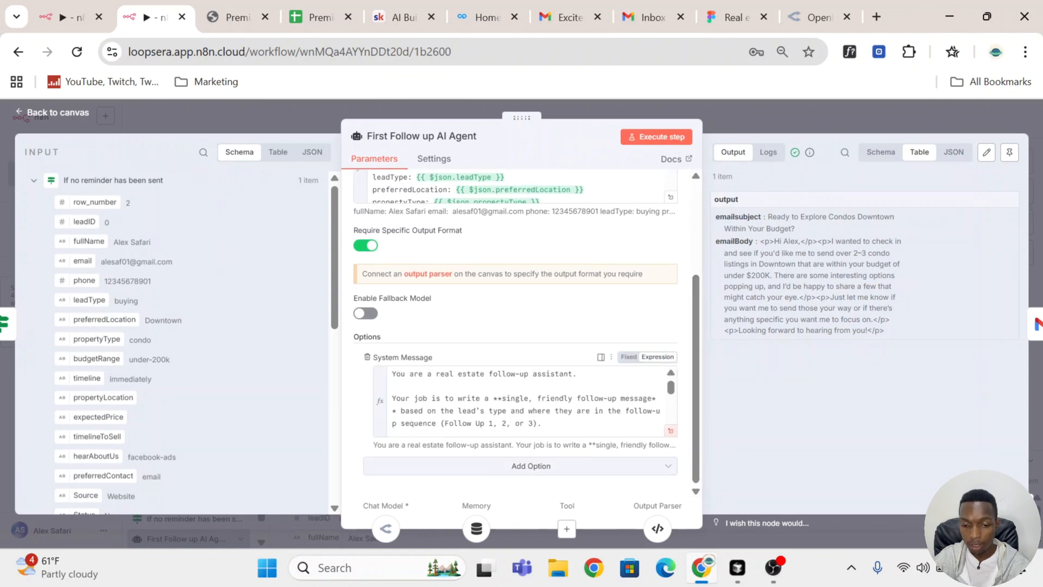
left_click(670, 430)
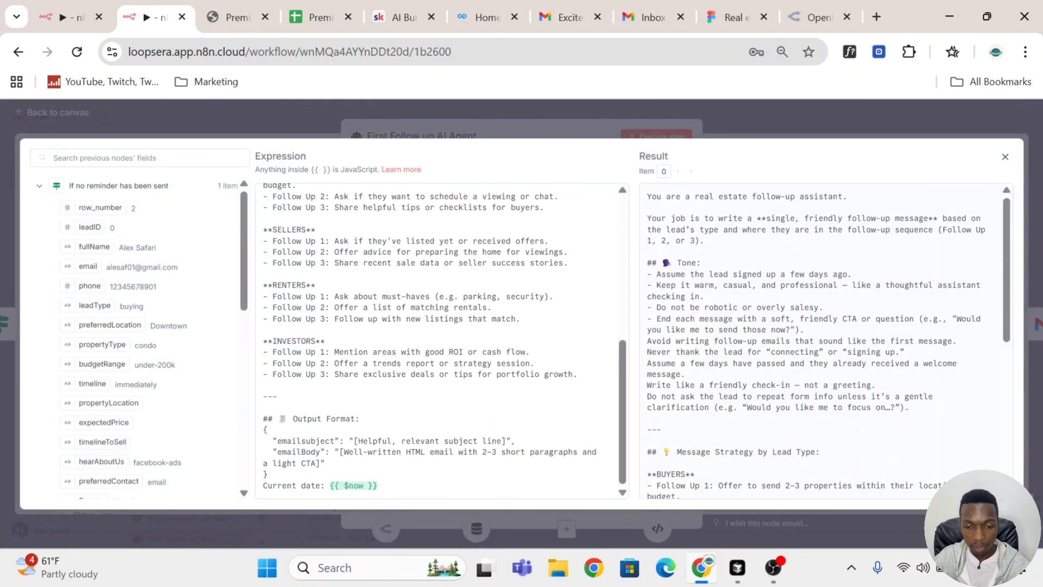
mouse_move(321, 452)
left_mouse_down()
mouse_move(349, 452)
mouse_move(325, 463)
left_mouse_up()
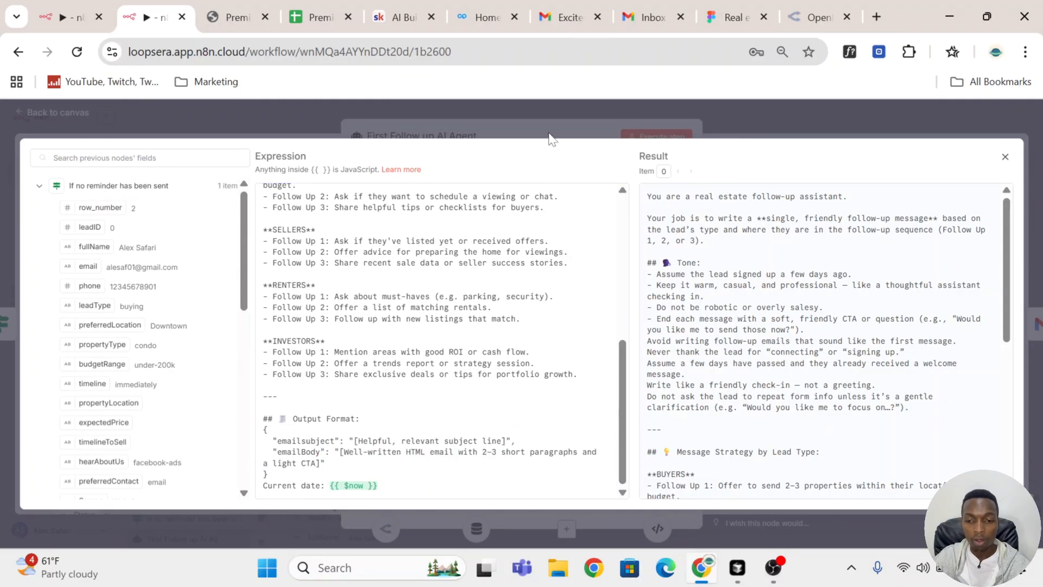
left_click(545, 122)
left_click(538, 108)
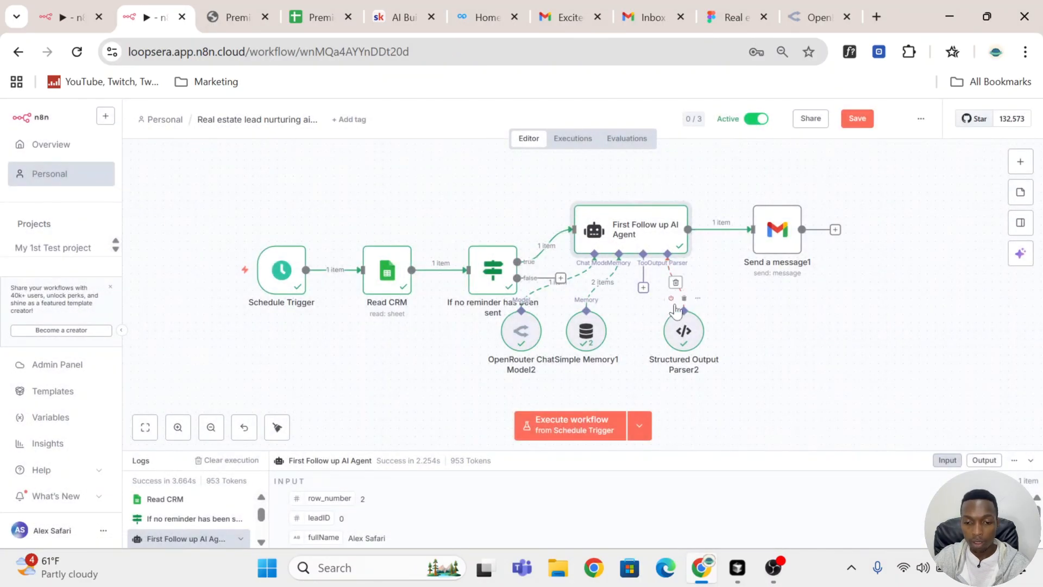
Step: Execute only the Gmail message node after the follow-up agent and open it to inspect its output
scroll(663, 300, "down", 3)
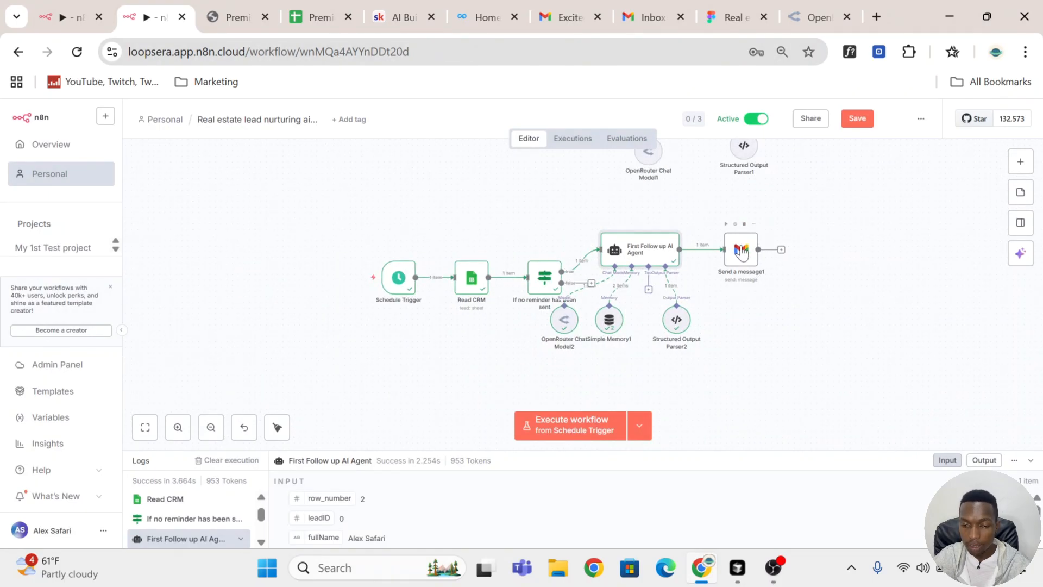
left_click(726, 225)
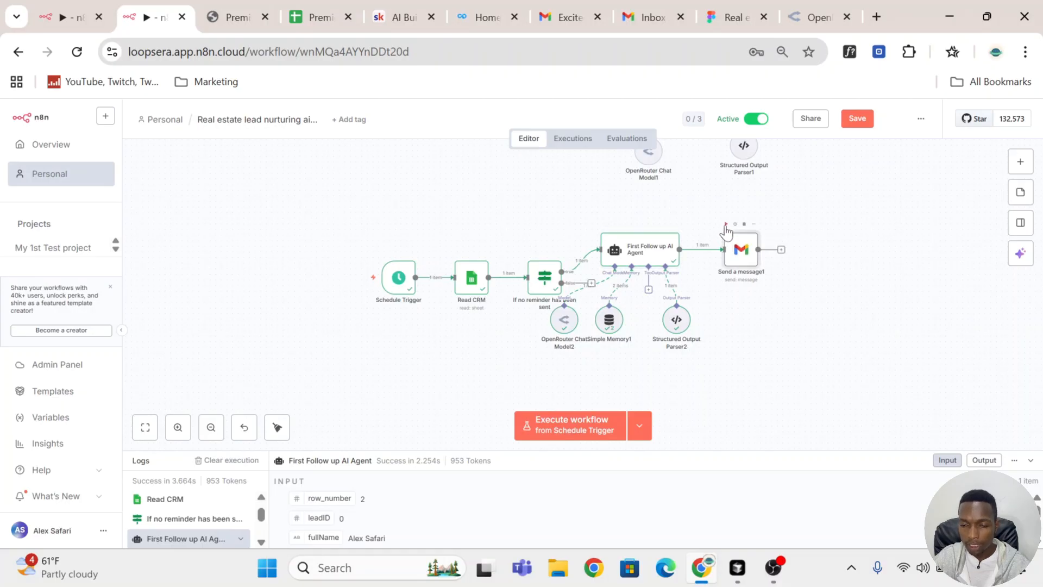
double_click(749, 255)
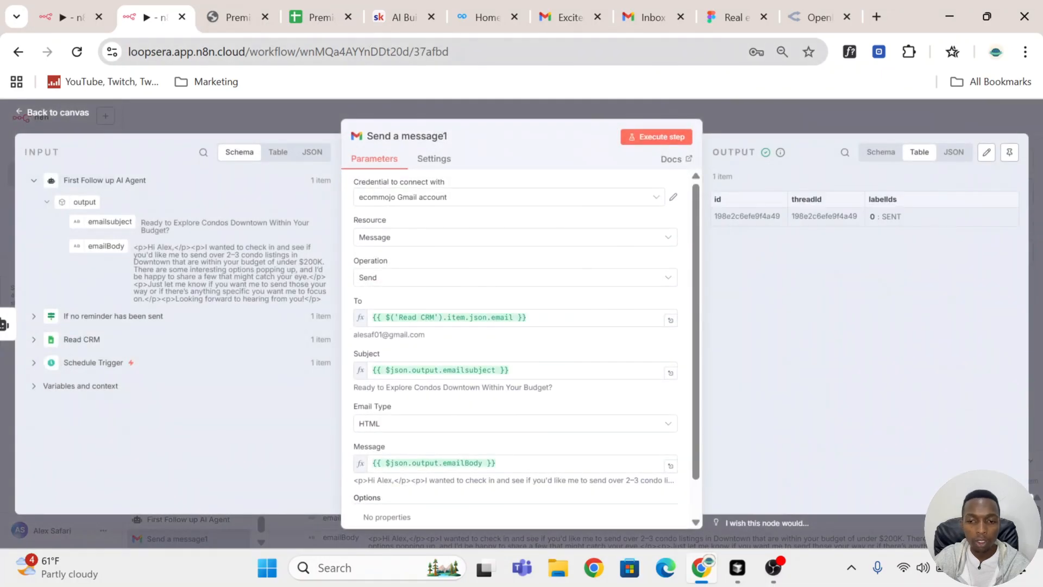
Step: Switch to the Gmail inbox, open the newly received follow-up email and examine its body and closing n8n line
left_click(555, 12)
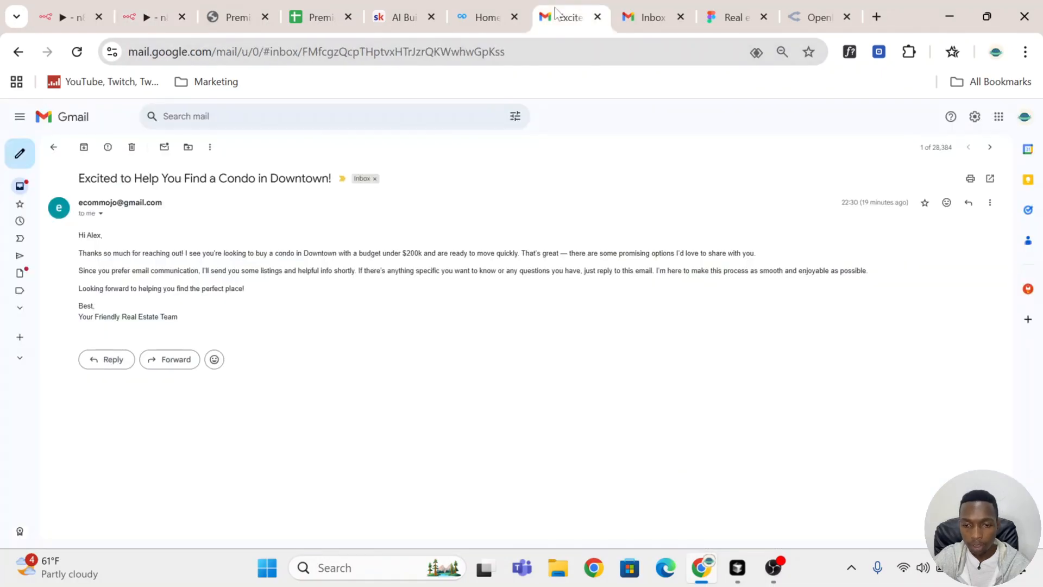
left_click(53, 147)
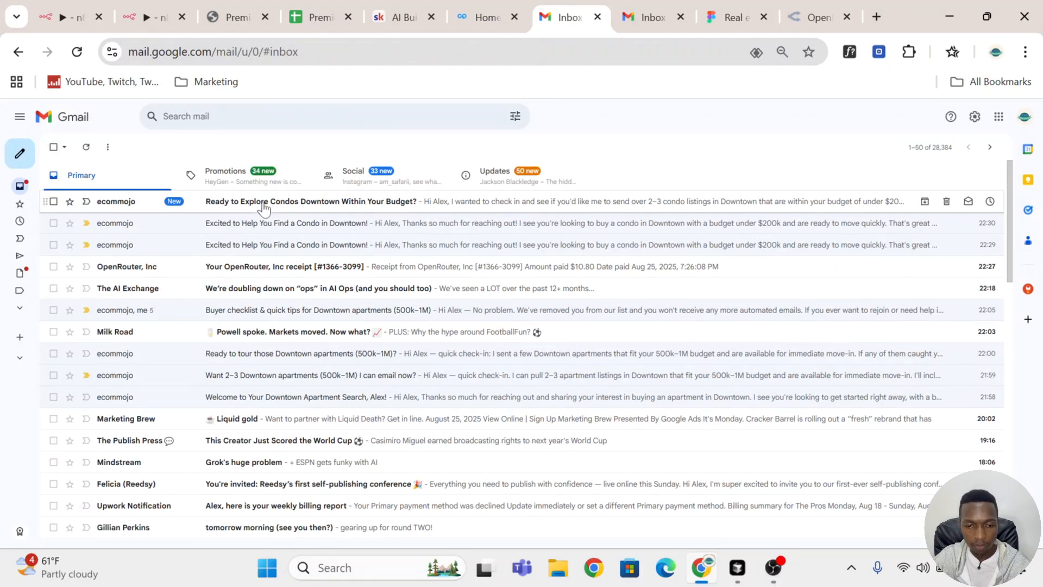
left_click(491, 208)
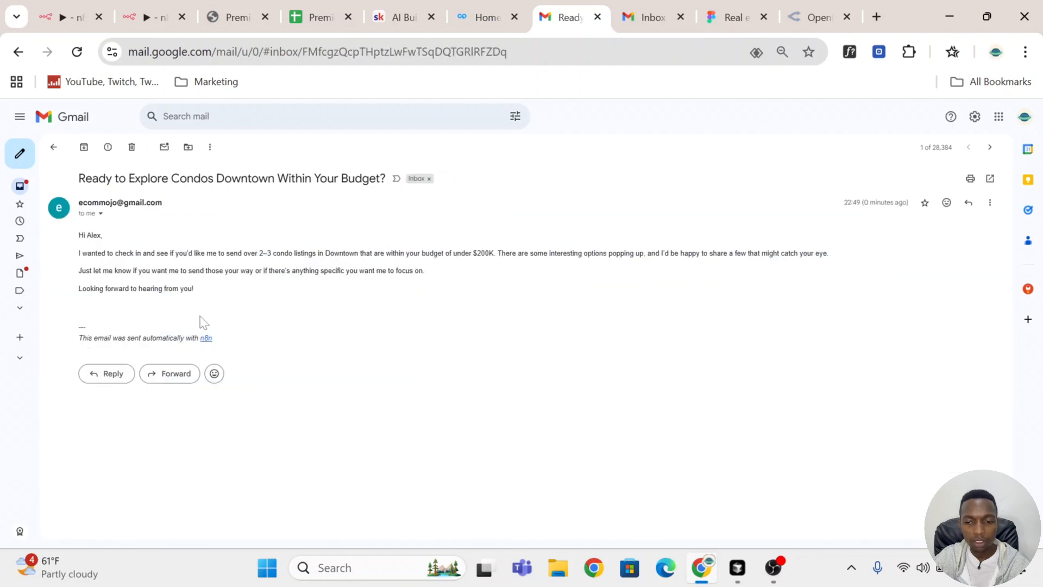
left_click_drag(210, 344, 82, 338)
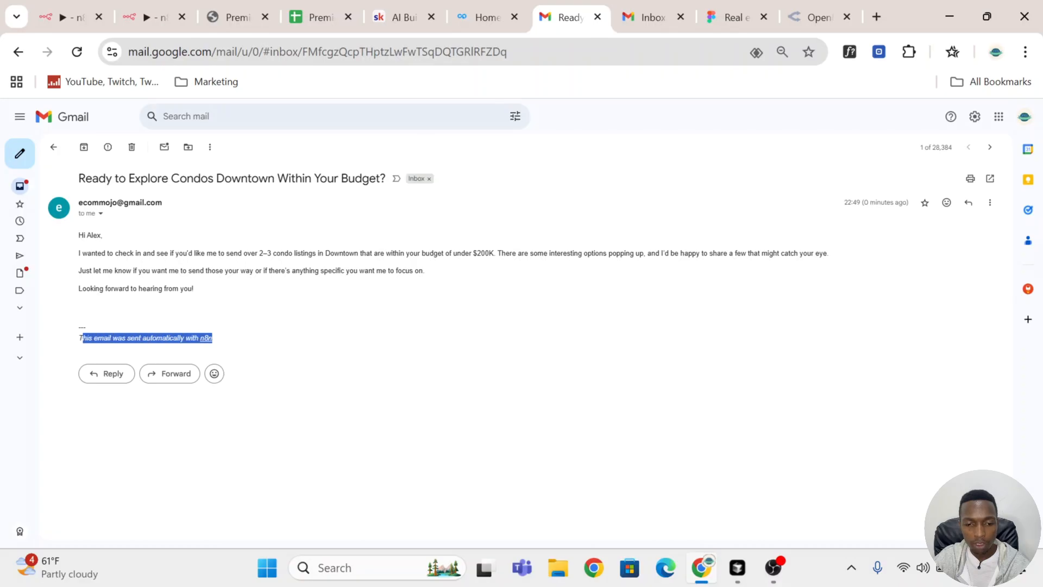
Step: Back in n8n, add the Append n8n Attribution option to the Gmail message node and turn it off
left_click(133, 20)
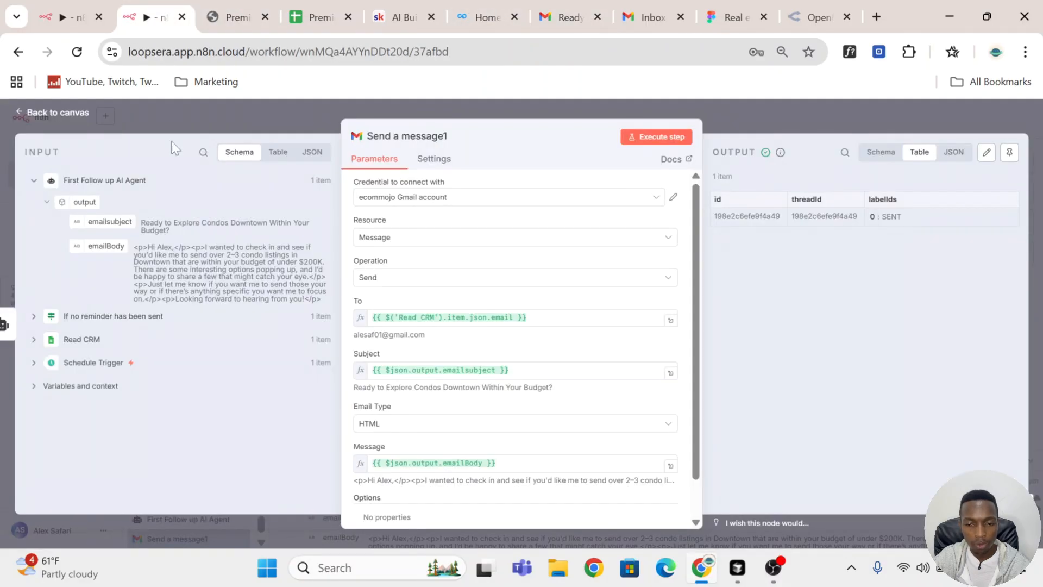
scroll(598, 380, "down", 1)
left_click(533, 497)
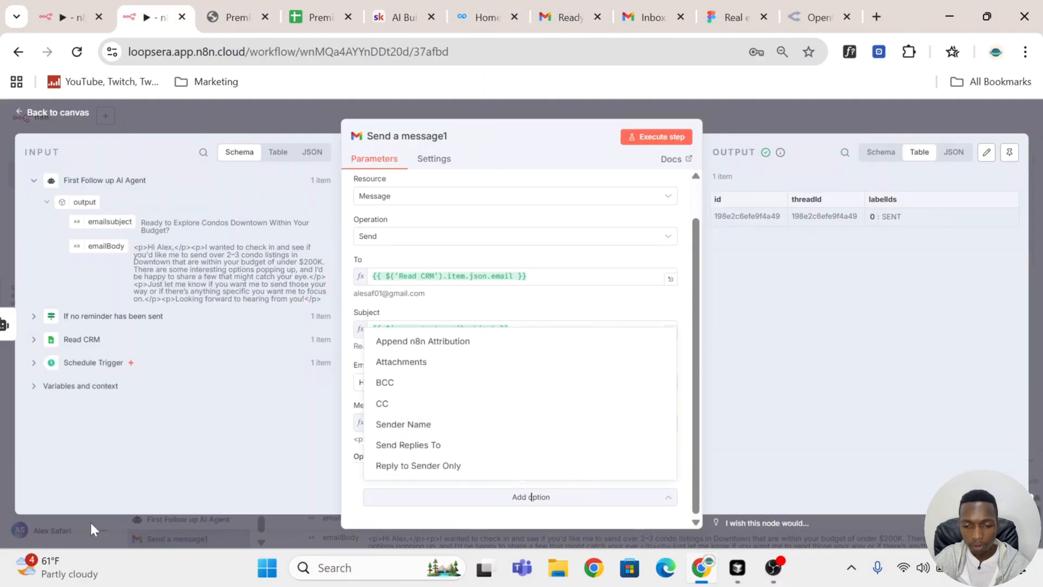
left_click(429, 341)
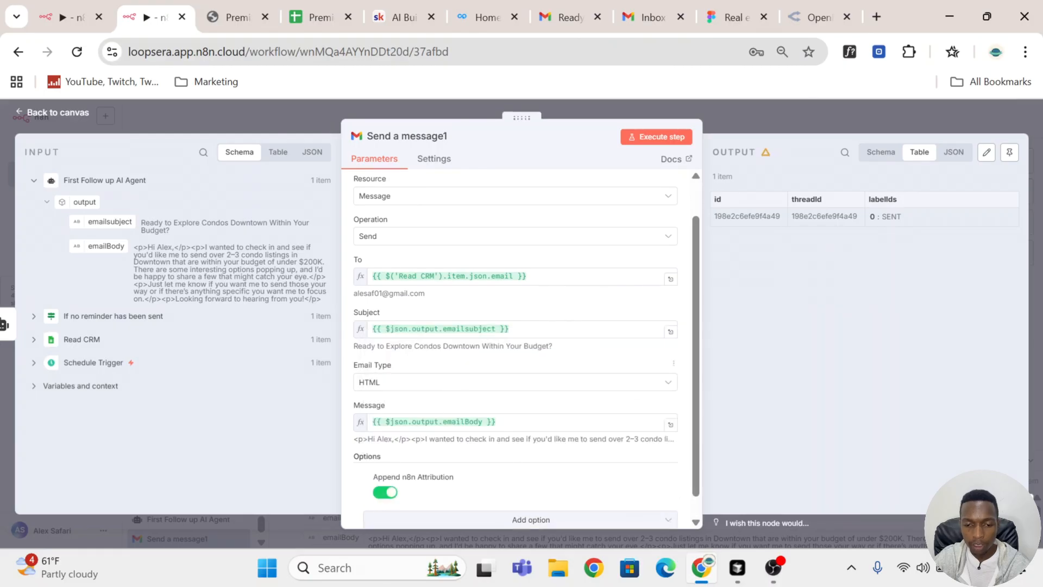
left_click(384, 493)
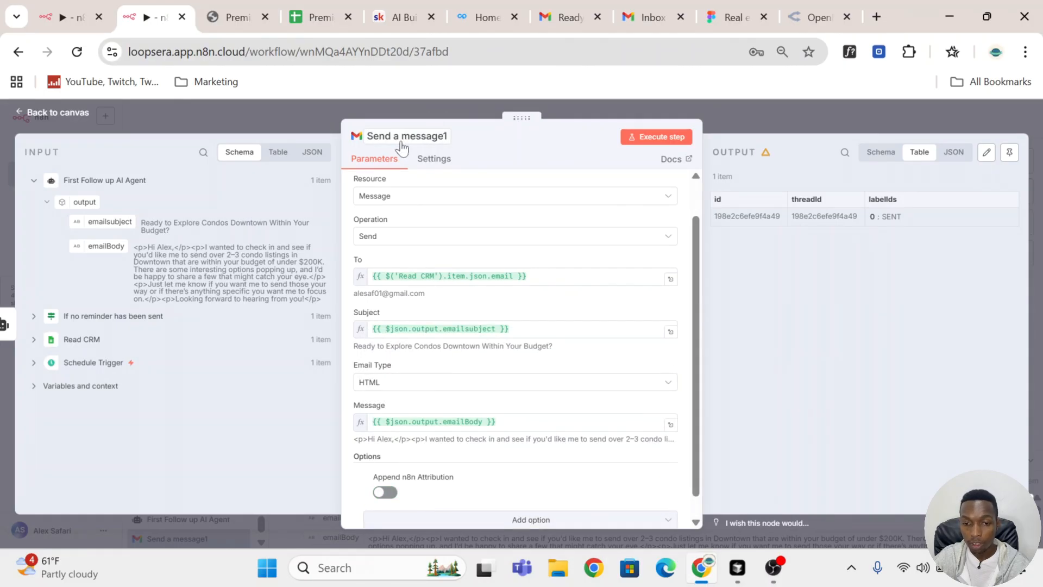
left_click(749, 117)
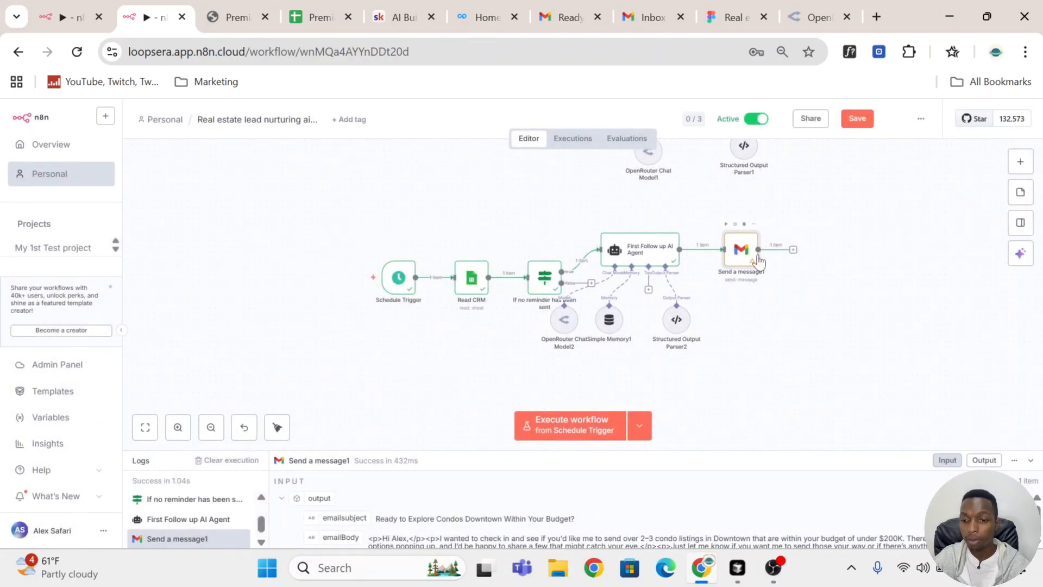
Step: Switch to the Premier Real Estate CRM sheet and check the lead's follow Up 1 cell
left_click(312, 24)
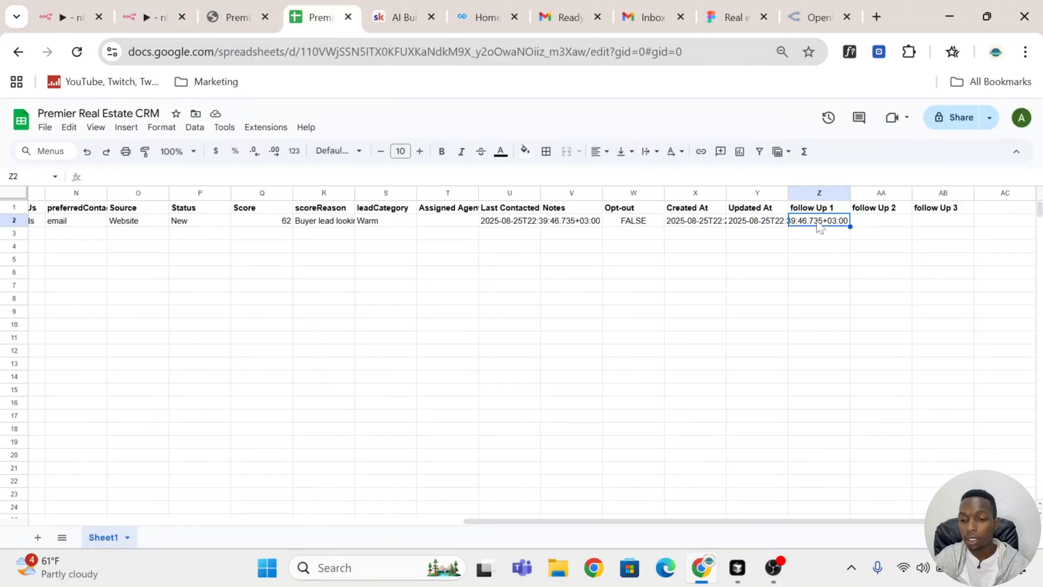
left_click(827, 262)
left_click(827, 223)
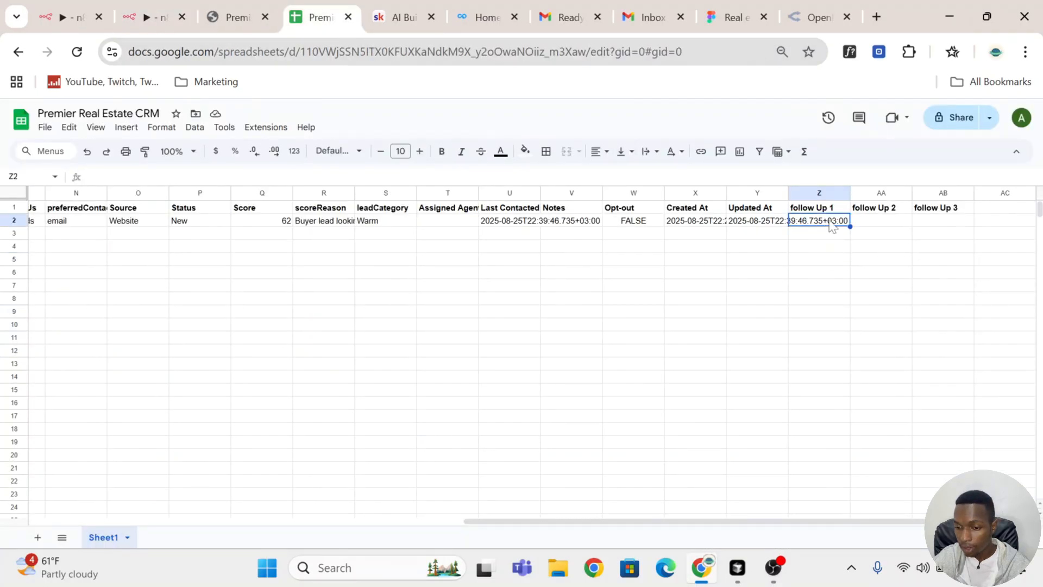
Step: Back in n8n, add a Google Sheets Update row in sheet node after the first follow-up Gmail message node
left_click(144, 15)
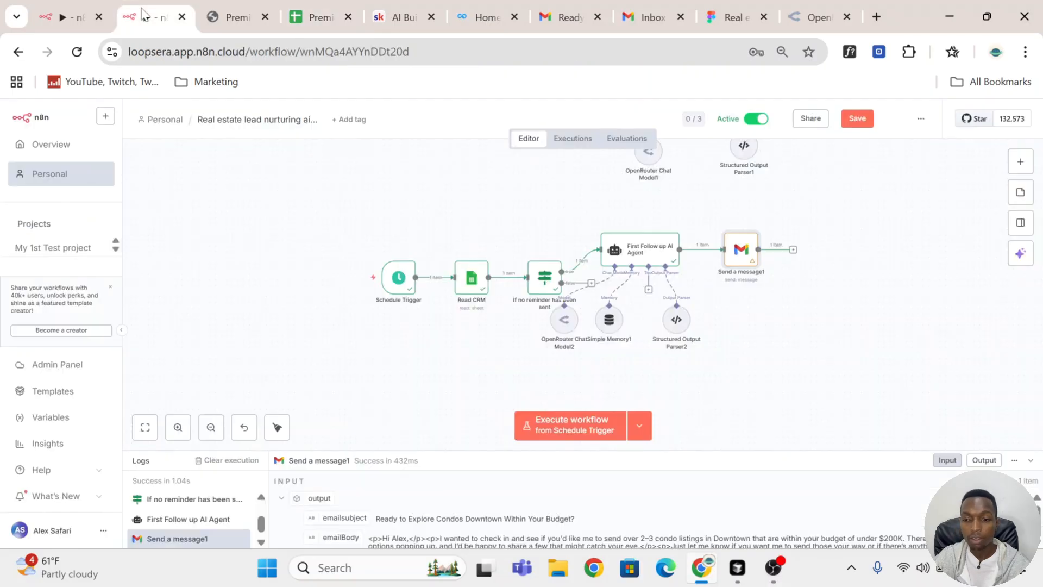
left_click(793, 251)
type("shee")
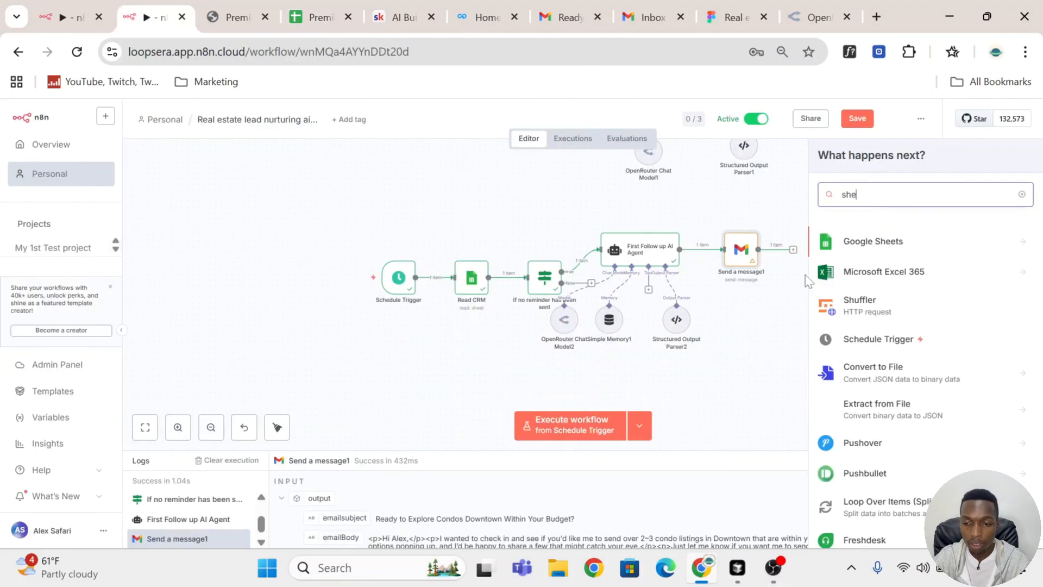
left_click(894, 243)
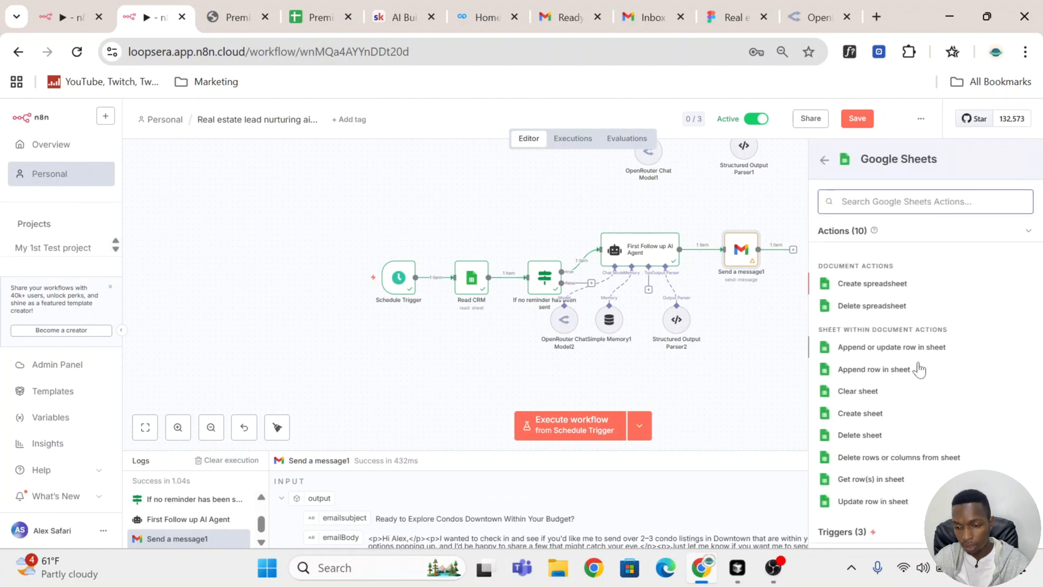
left_click(876, 503)
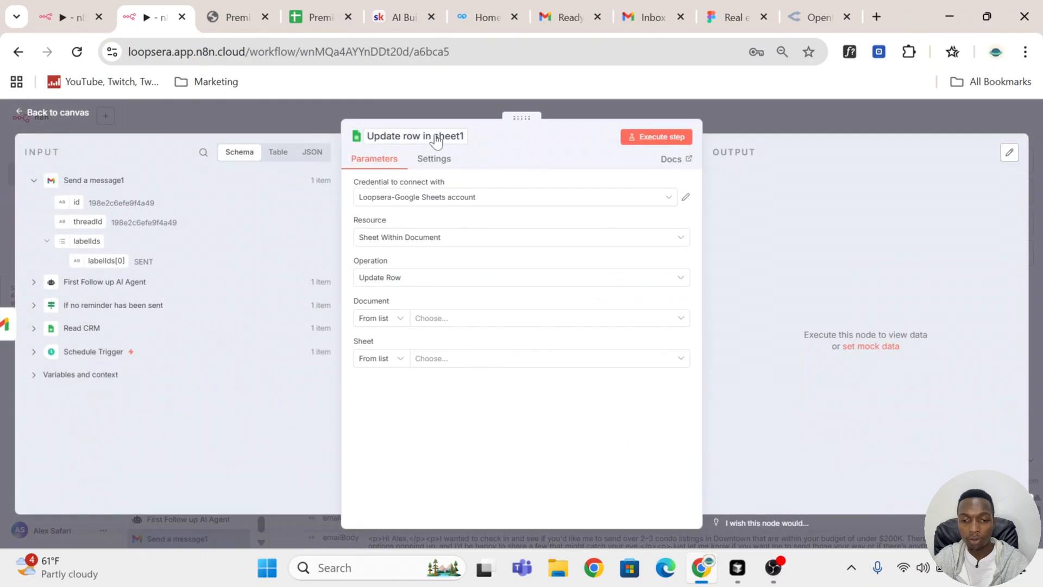
Step: Rename the new Google Sheets node to "Mark first reminder as sent"
left_click(437, 141)
type("Mark")
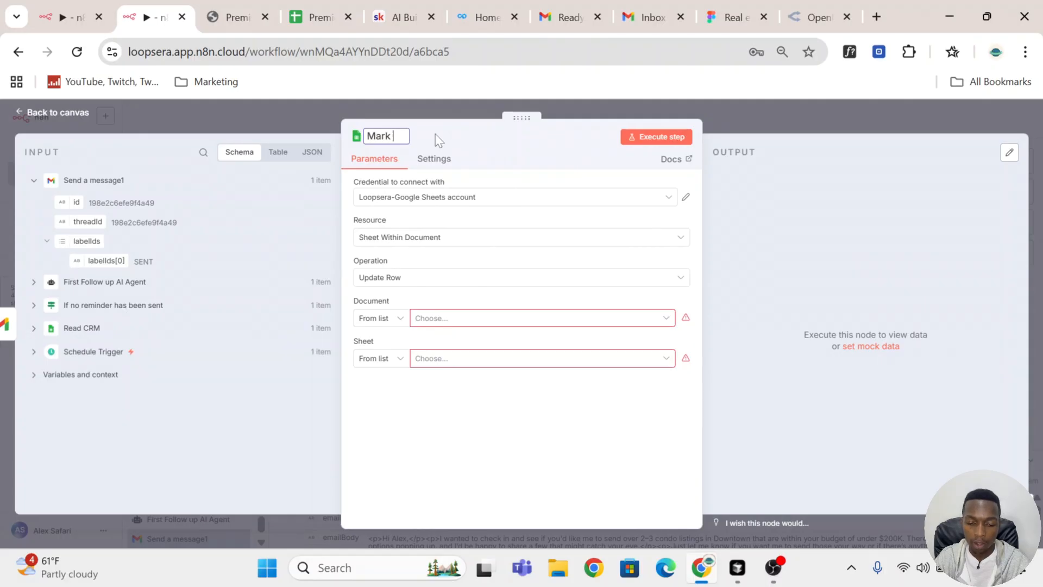
type("first reminder")
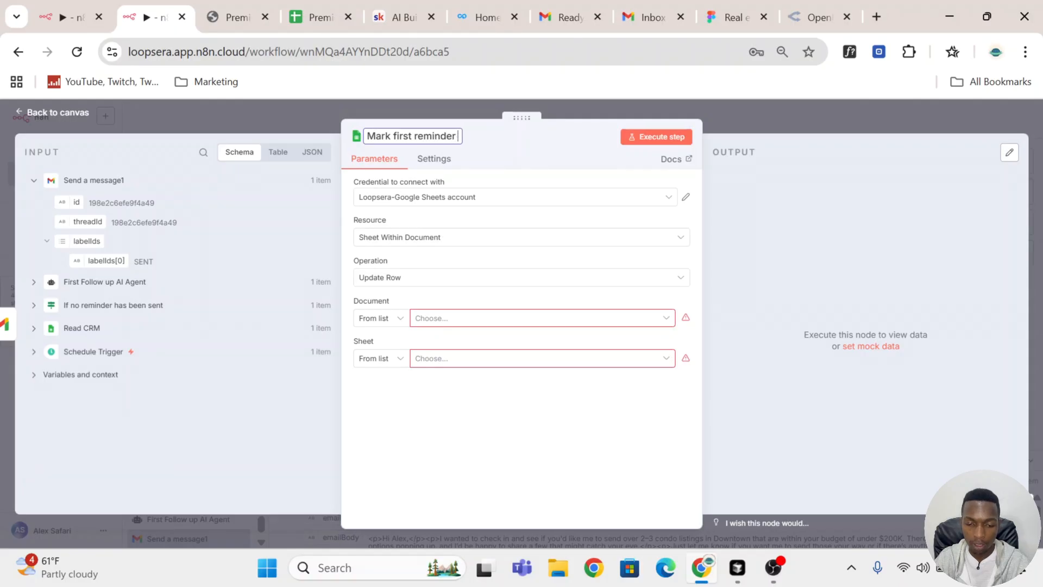
type(" as sent")
key("Return")
Step: Connect the node with the Ecommojo-Google Sheets account and target Sheet1 of the Premier Real Estate CRM document
left_click(498, 202)
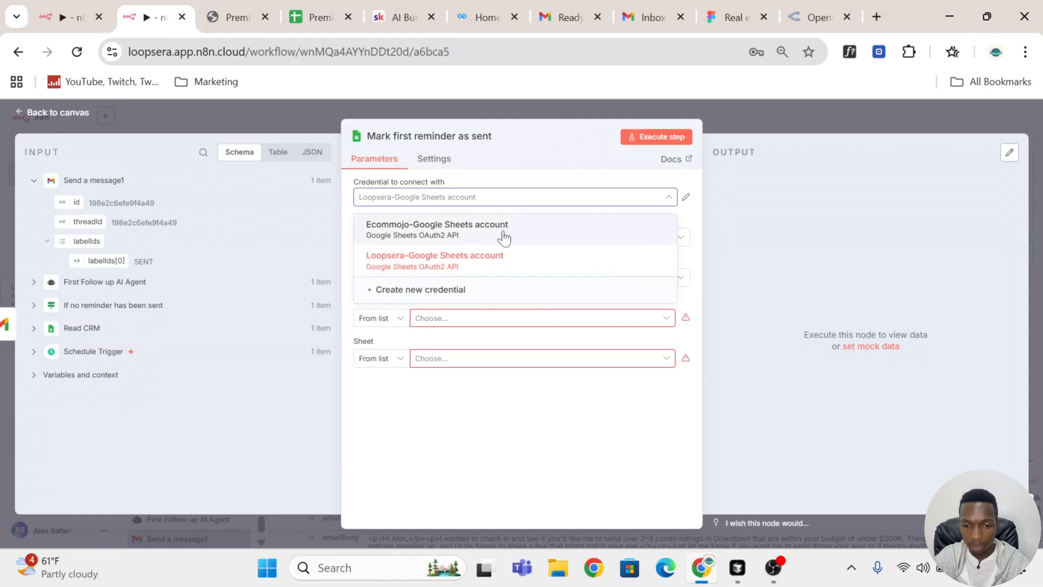
left_click(502, 234)
left_click(455, 320)
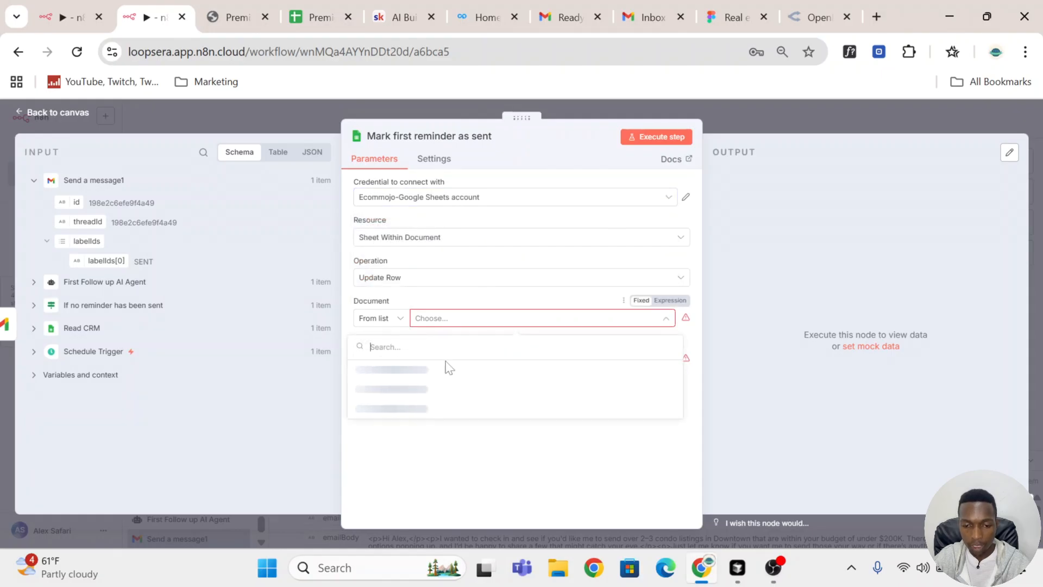
left_click(493, 369)
left_click(506, 359)
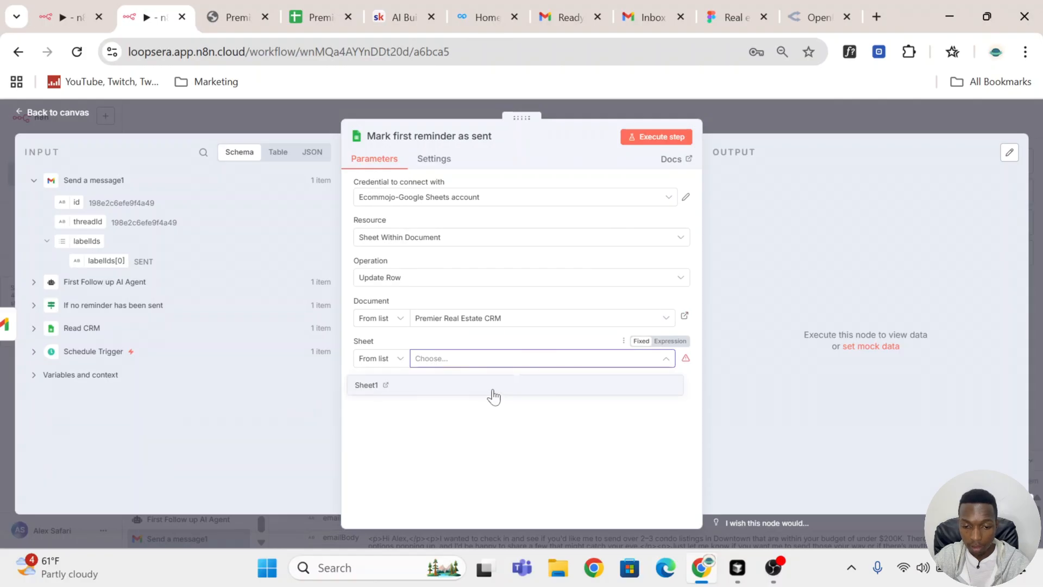
left_click(494, 397)
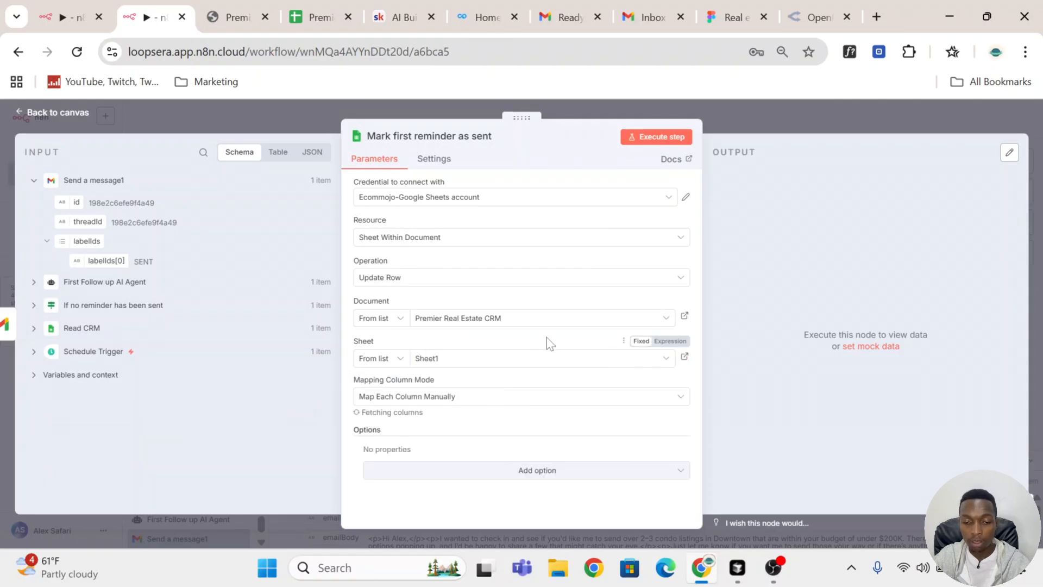
Step: Match rows on the row_number column and map its value to row_number from the Read CRM node
scroll(454, 347, "down", 3)
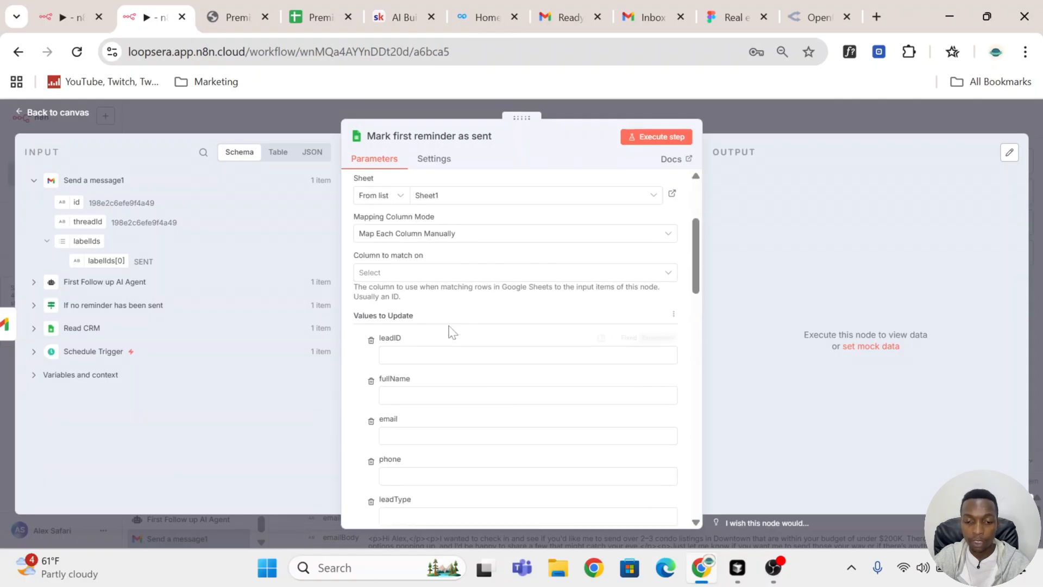
left_click(440, 273)
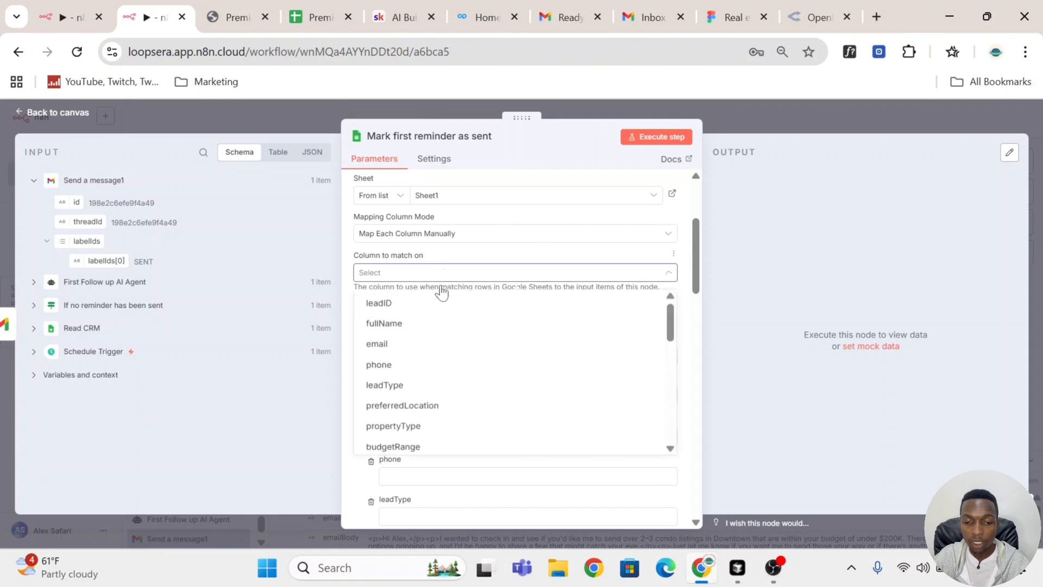
left_click(461, 347)
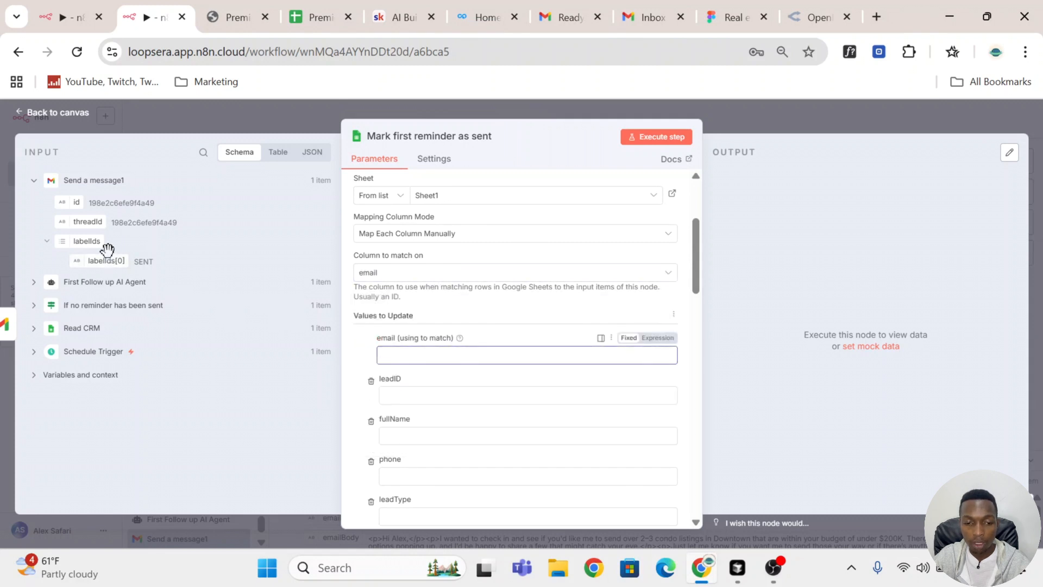
left_click(44, 335)
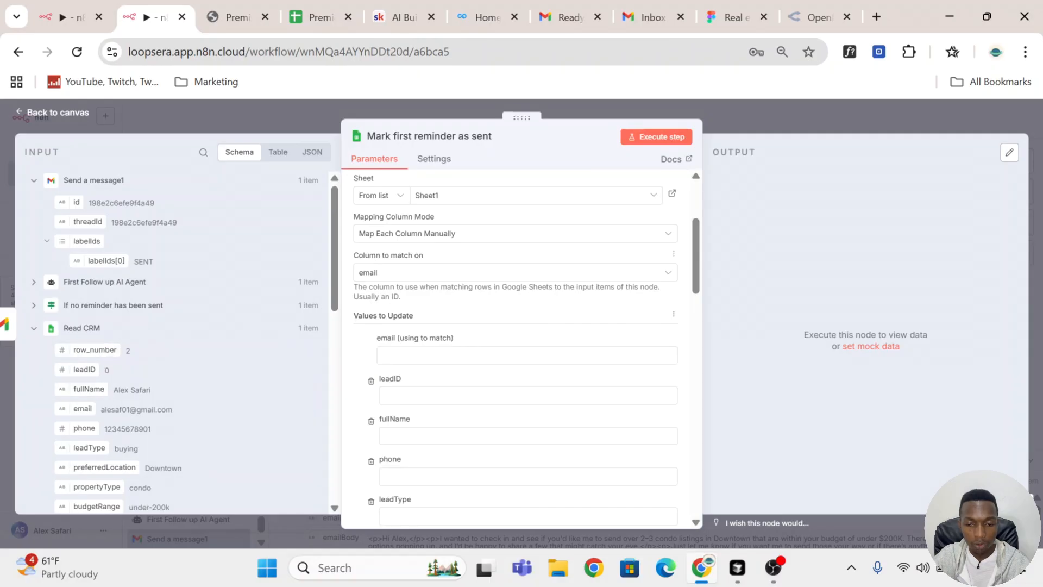
left_click(466, 275)
scroll(433, 349, "down", 5)
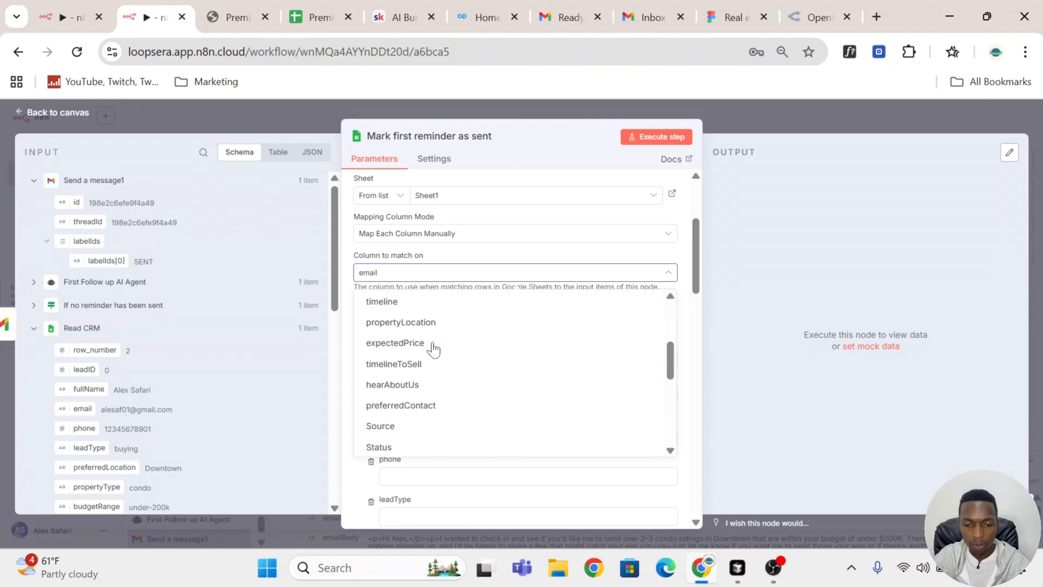
left_click(443, 443)
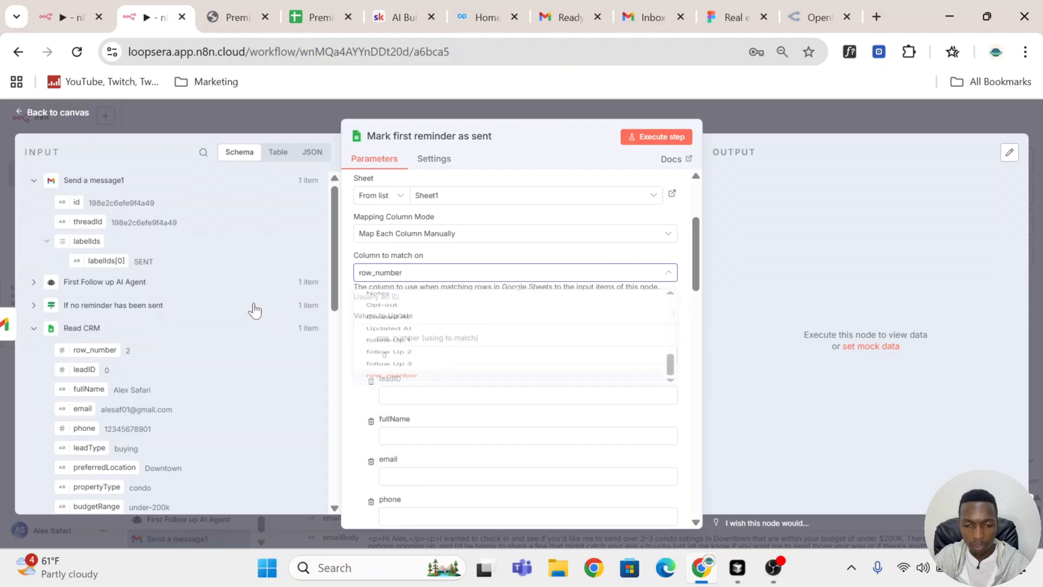
left_click_drag(103, 350, 419, 355)
left_click(573, 338)
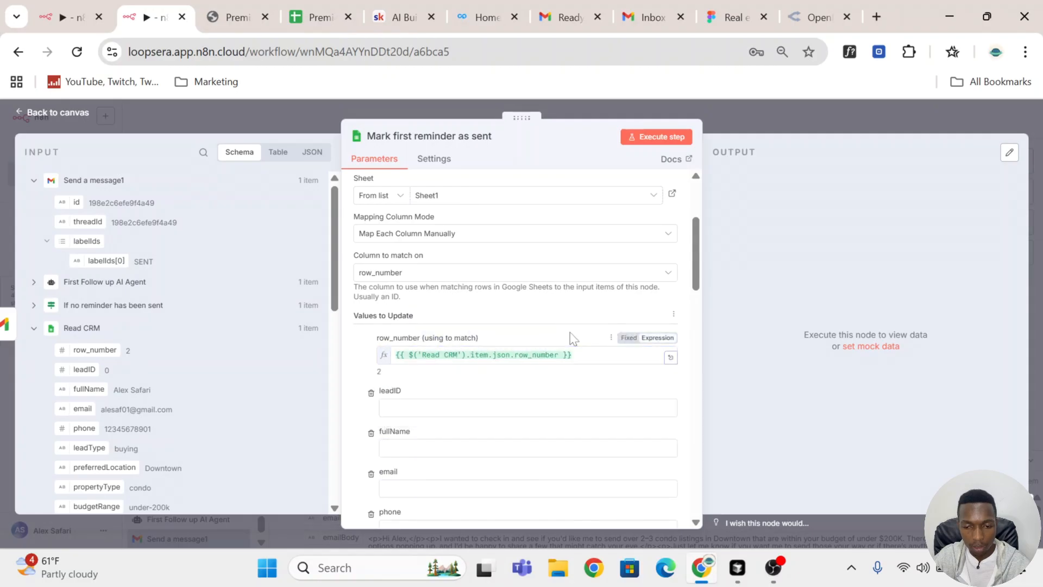
Step: Set the follow Up 1 value to Sent and remove the follow Up 2 and follow Up 3 columns from the update
scroll(576, 326, "down", 10)
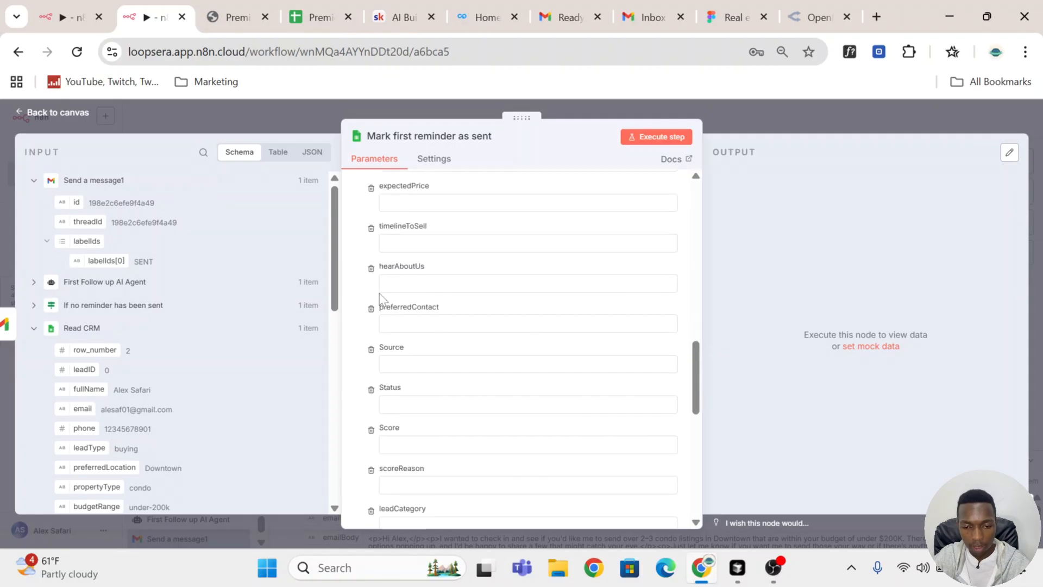
scroll(382, 299, "down", 5)
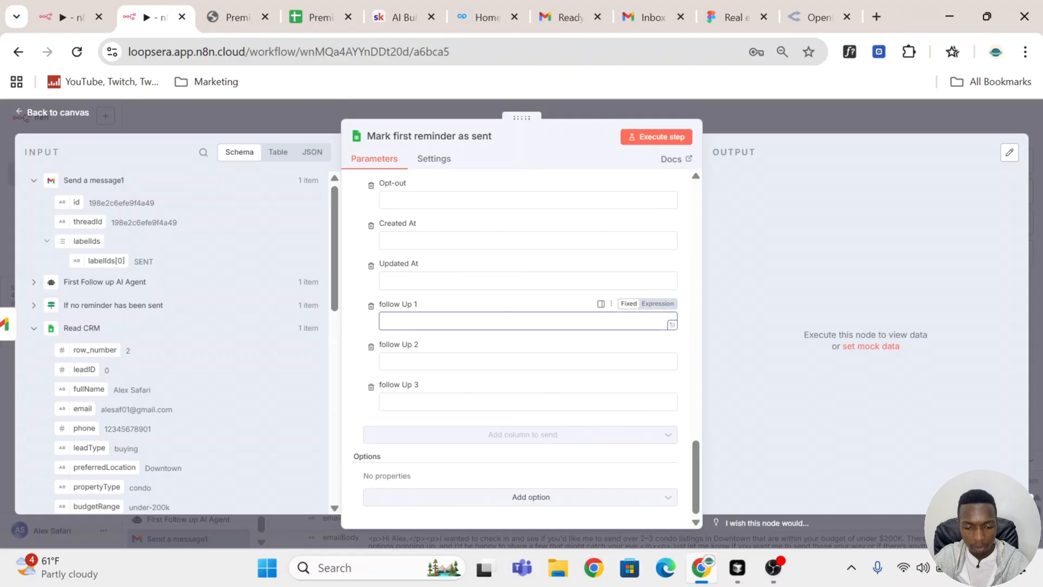
type("Sent")
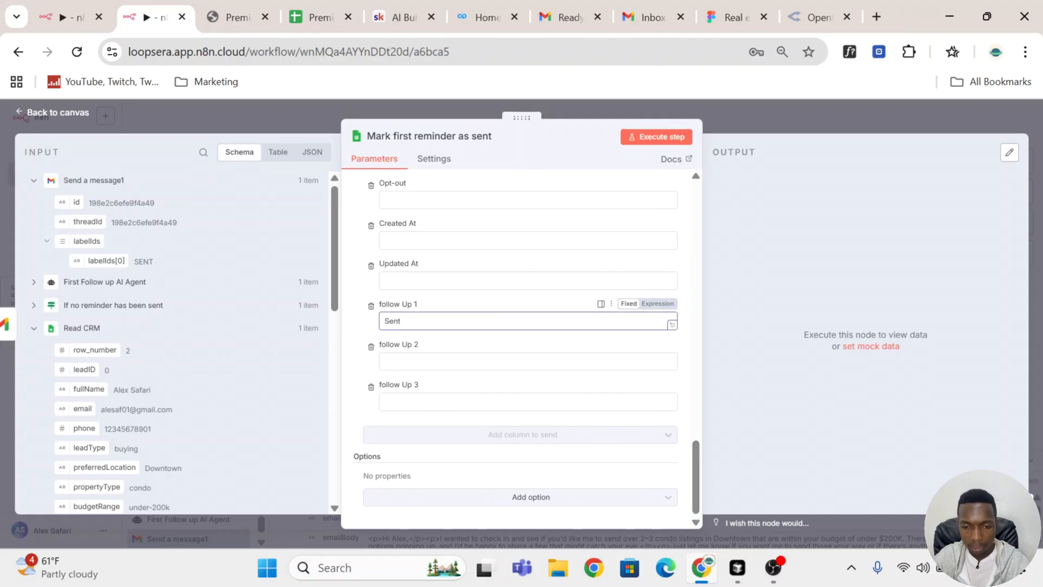
left_click(371, 347)
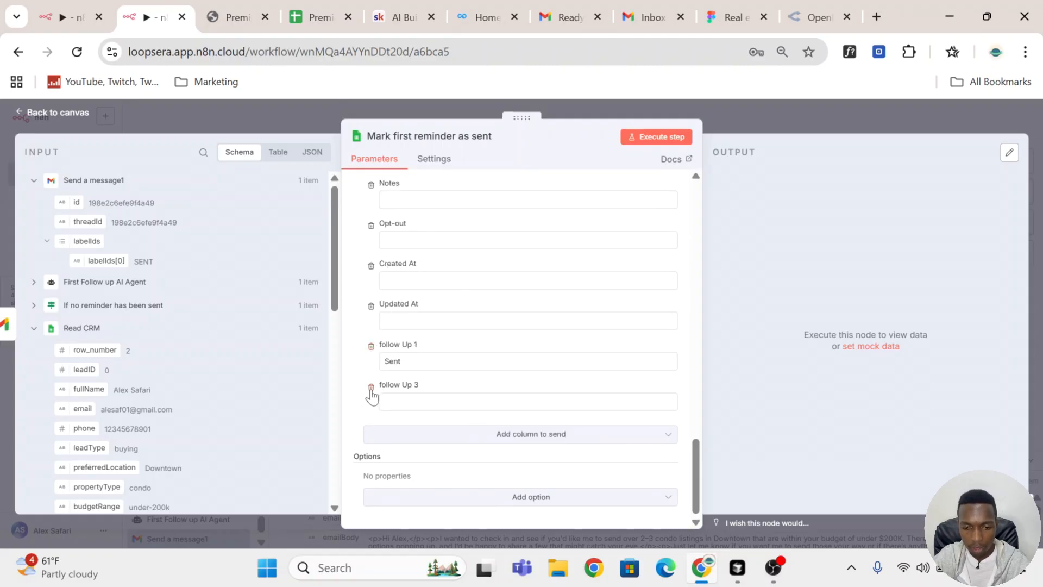
left_click(371, 387)
Step: Set the Updated At value to the expression {{ $now }}
left_click(413, 363)
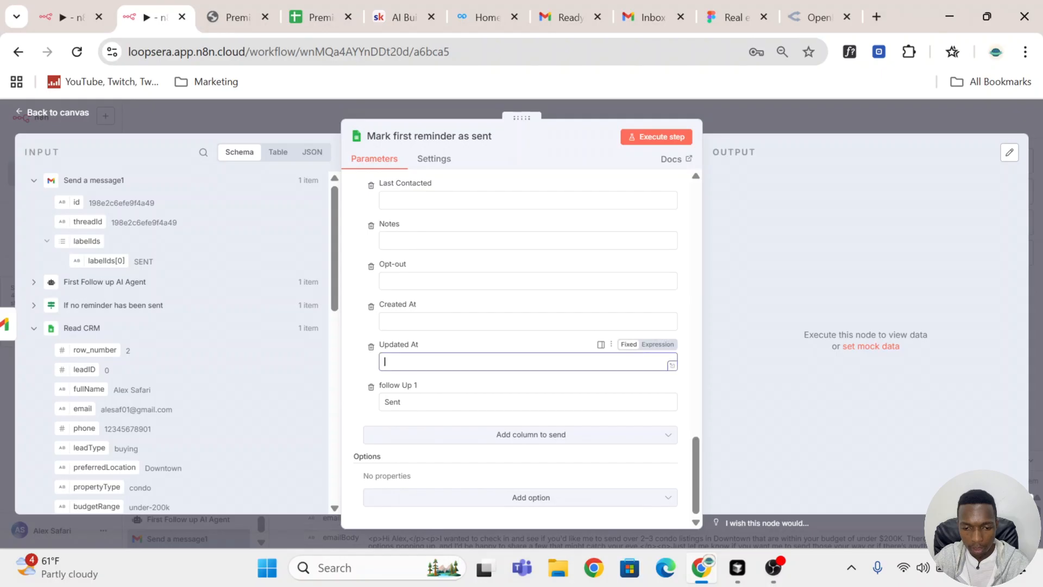
left_click(666, 346)
type("{")
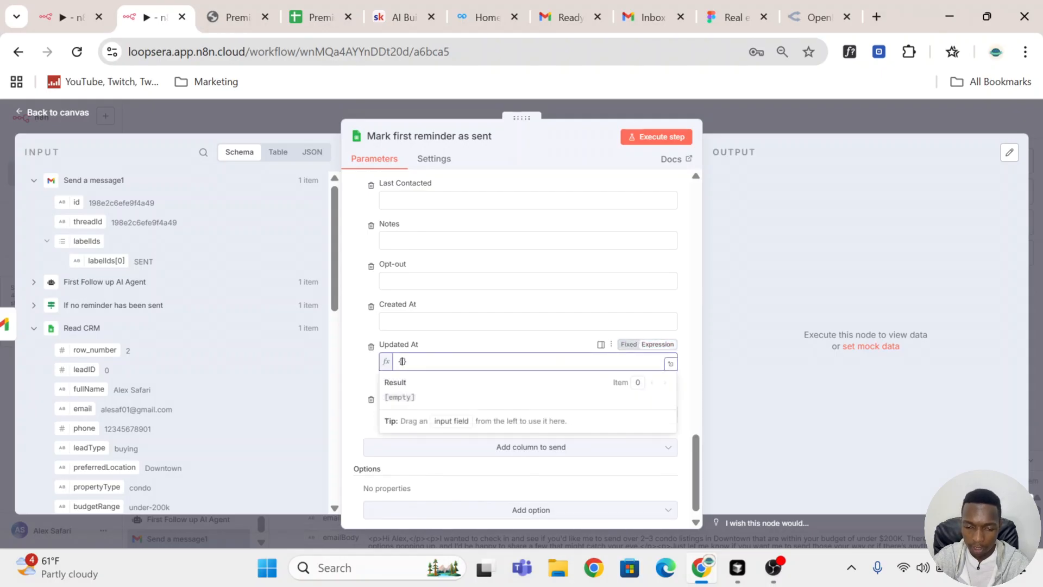
type("{")
left_click(474, 305)
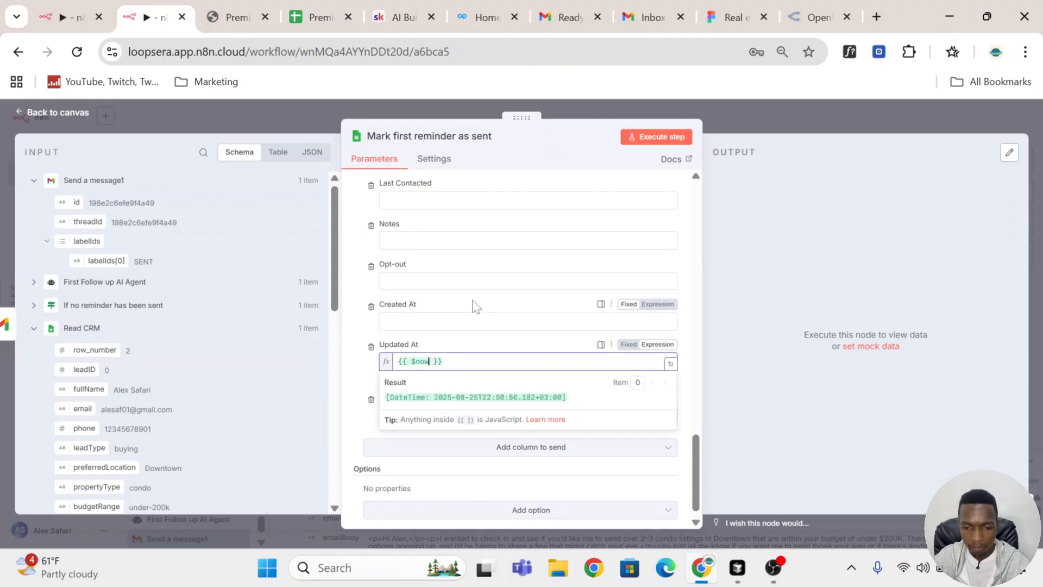
Step: Remove the Created At, Opt-out and Notes columns from the values to update
scroll(475, 310, "up", 2)
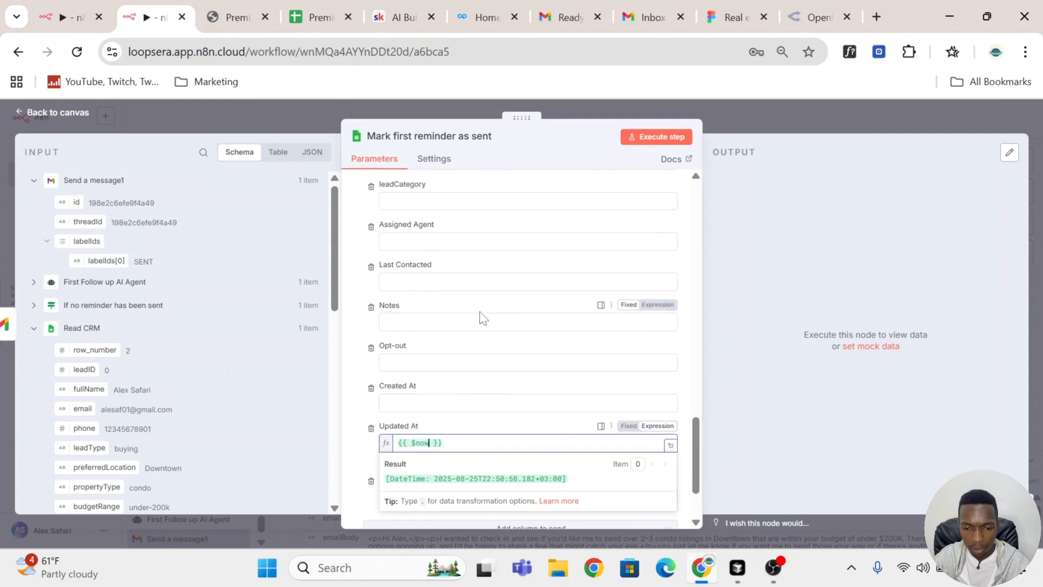
left_click(371, 388)
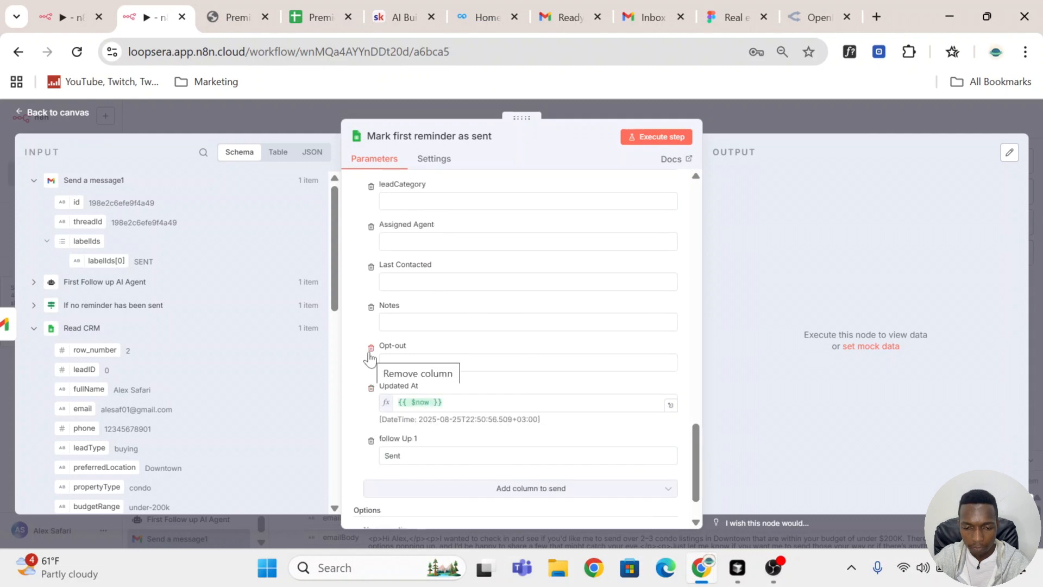
left_click(371, 348)
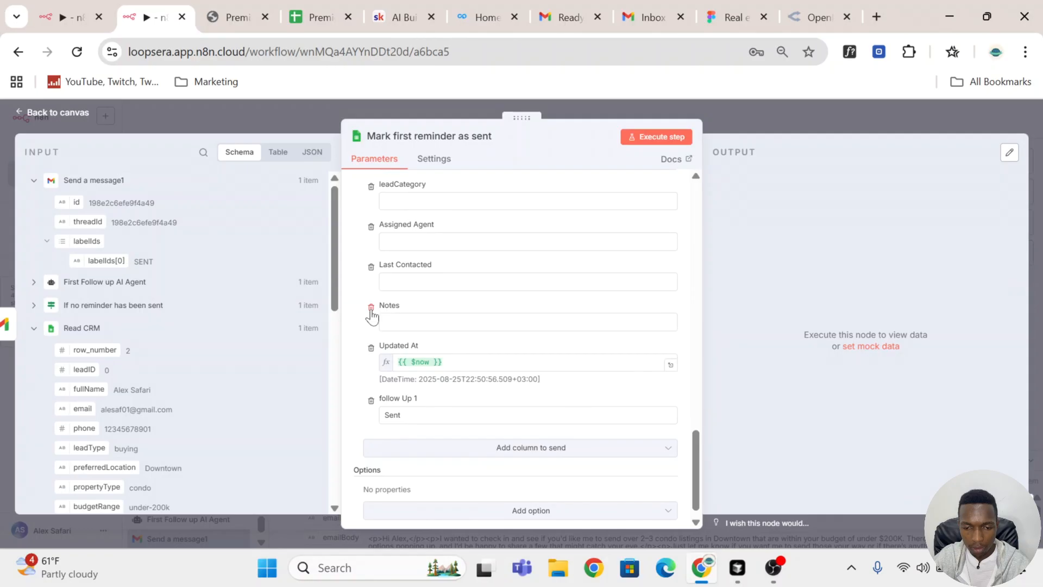
left_click(371, 308)
Step: Set the Last Contacted value to the expression {{ $now }}
left_click(387, 309)
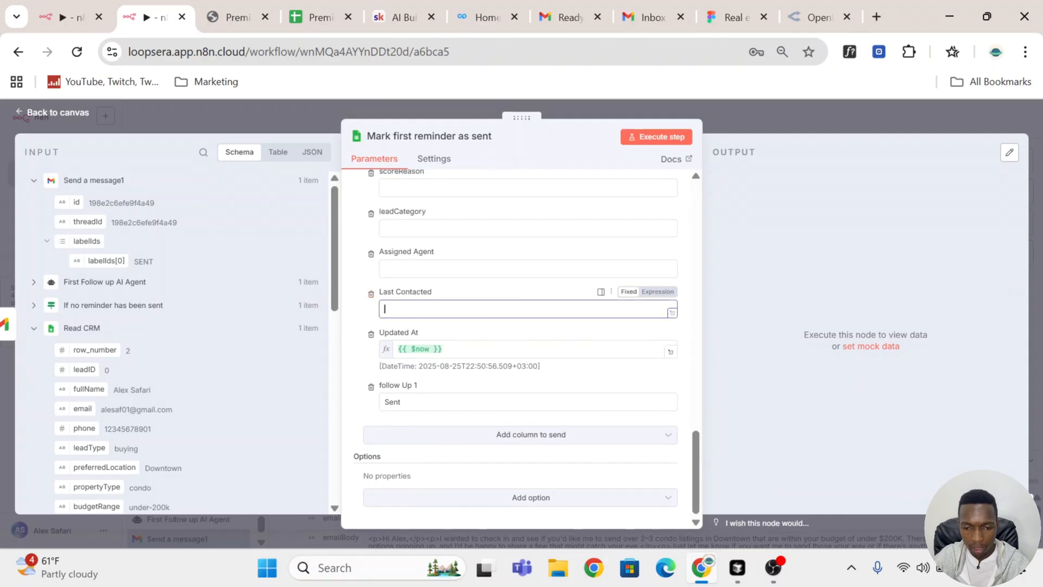
type("{{")
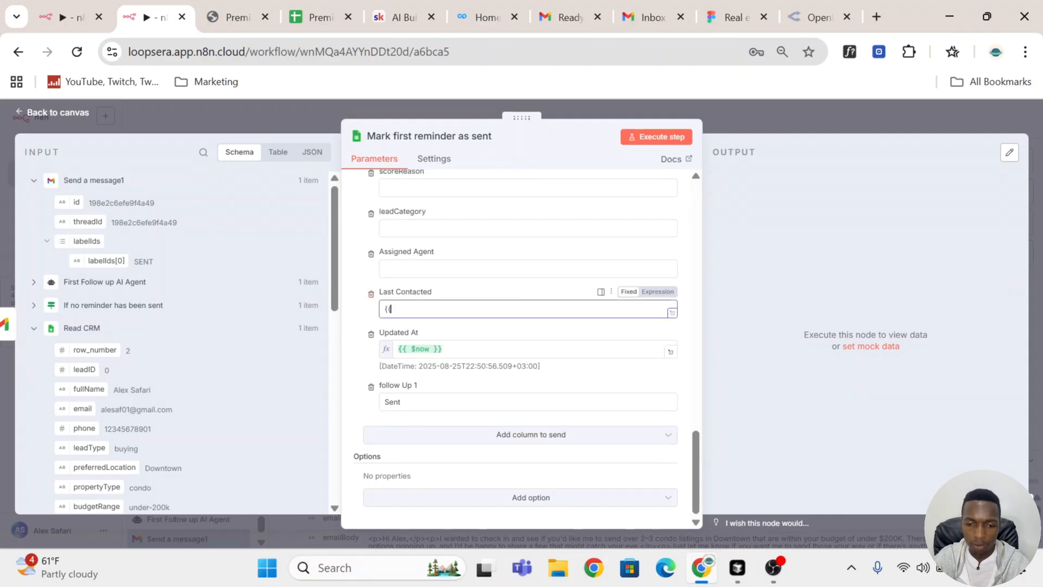
left_click(657, 293)
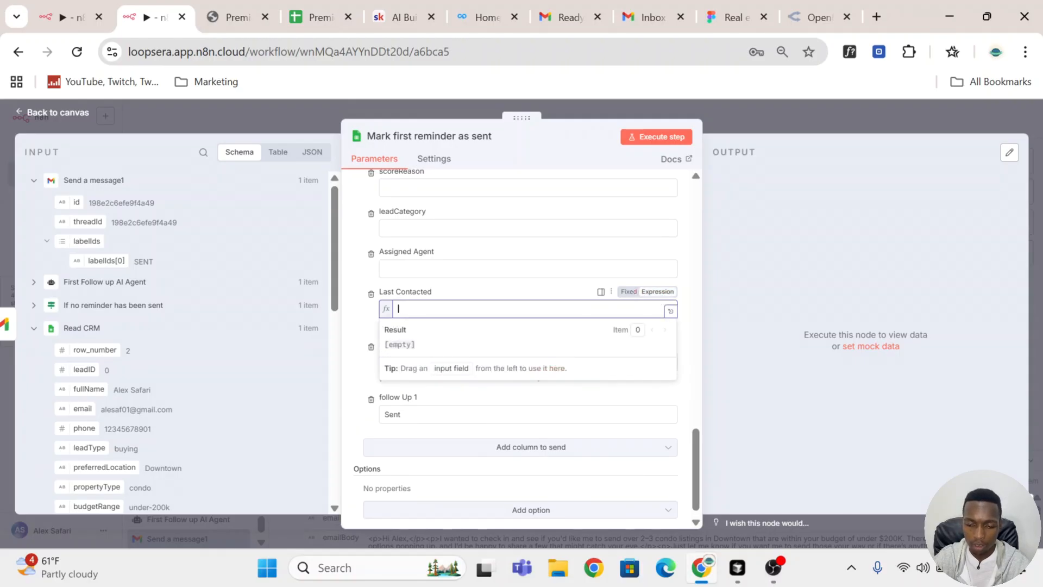
type("{{")
key("Down")
key("Return")
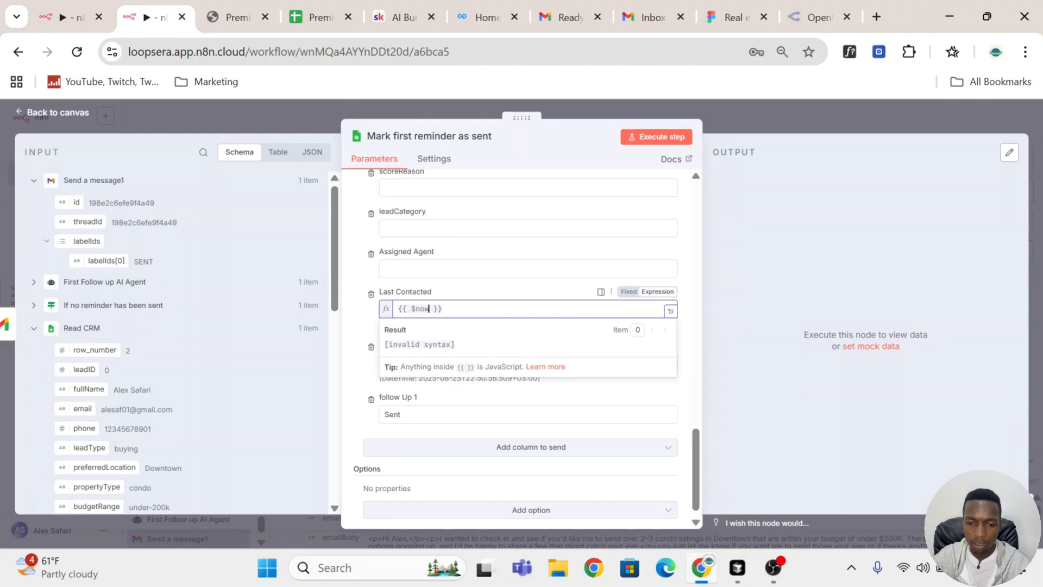
Step: Remove all remaining empty columns, keeping row_number, Last Contacted, Updated At and follow Up 1, and execute the node
left_click(372, 253)
left_click(373, 243)
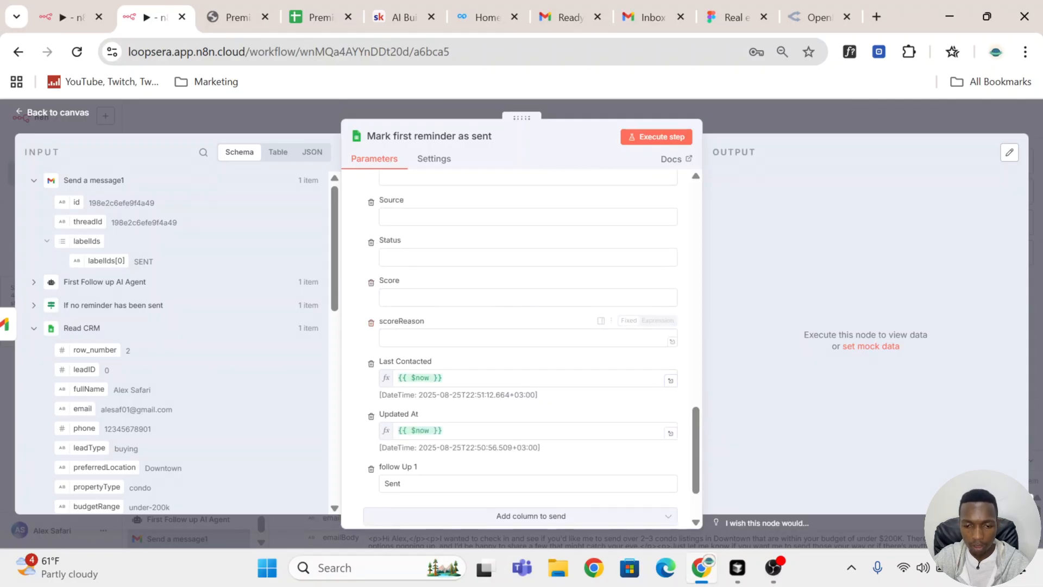
left_click(372, 323)
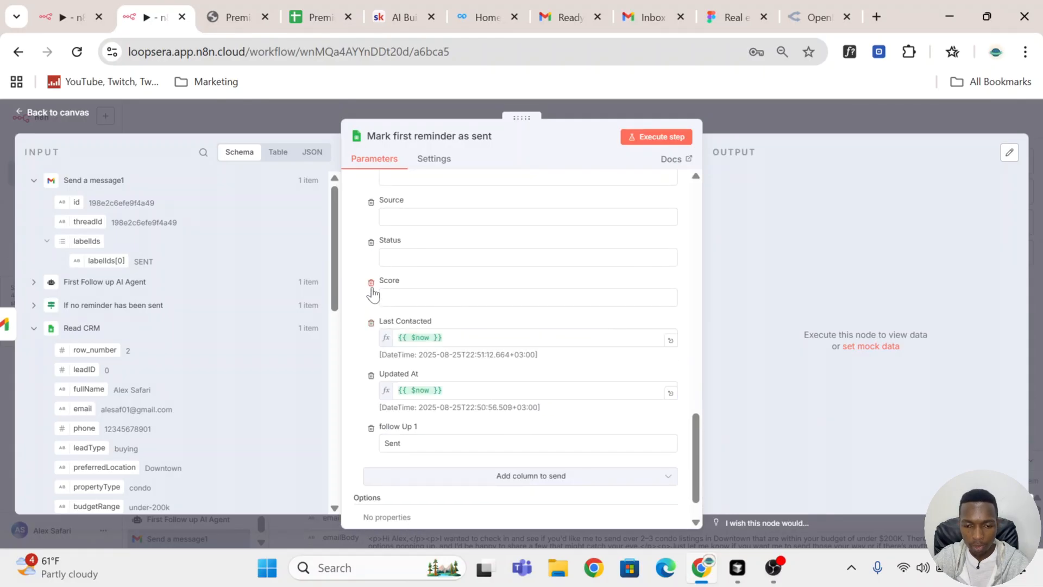
left_click(372, 243)
left_click(372, 322)
left_click(372, 282)
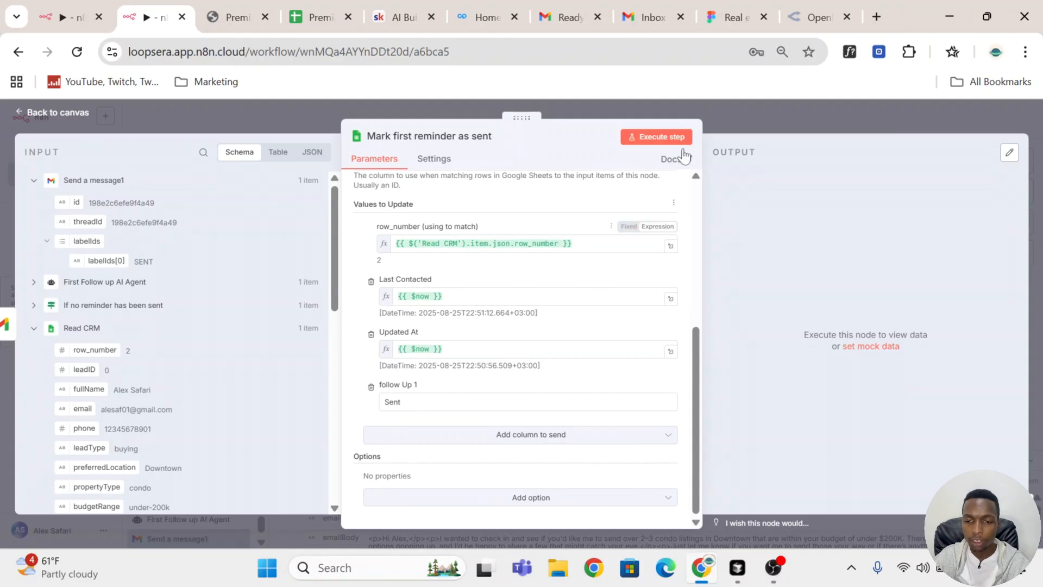
left_click(671, 139)
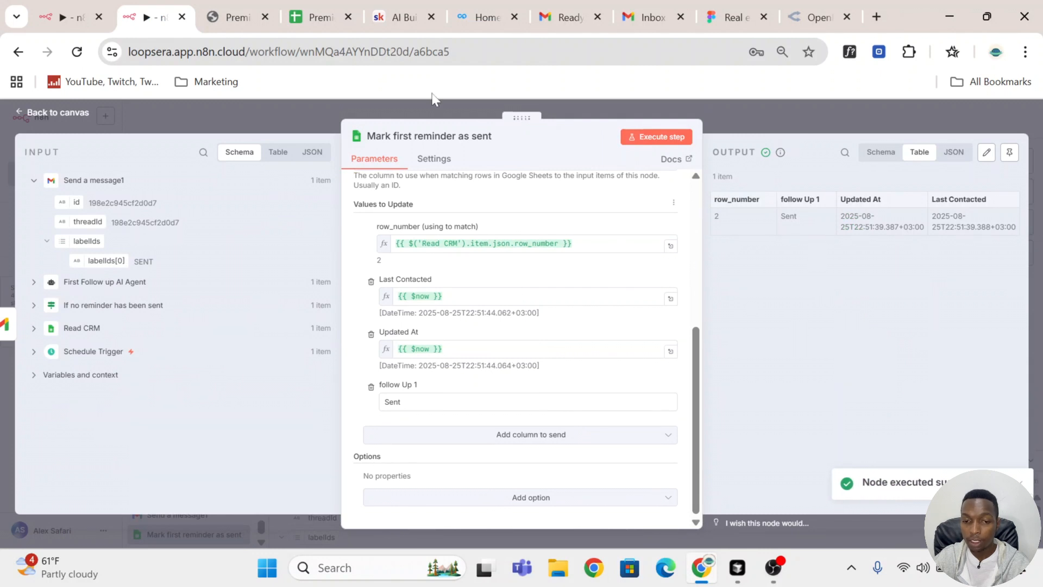
Step: Check the follow Up 1 cell of the lead's row in the Premier Real Estate CRM sheet, and return to the workflow canvas
mouse_move(302, 21)
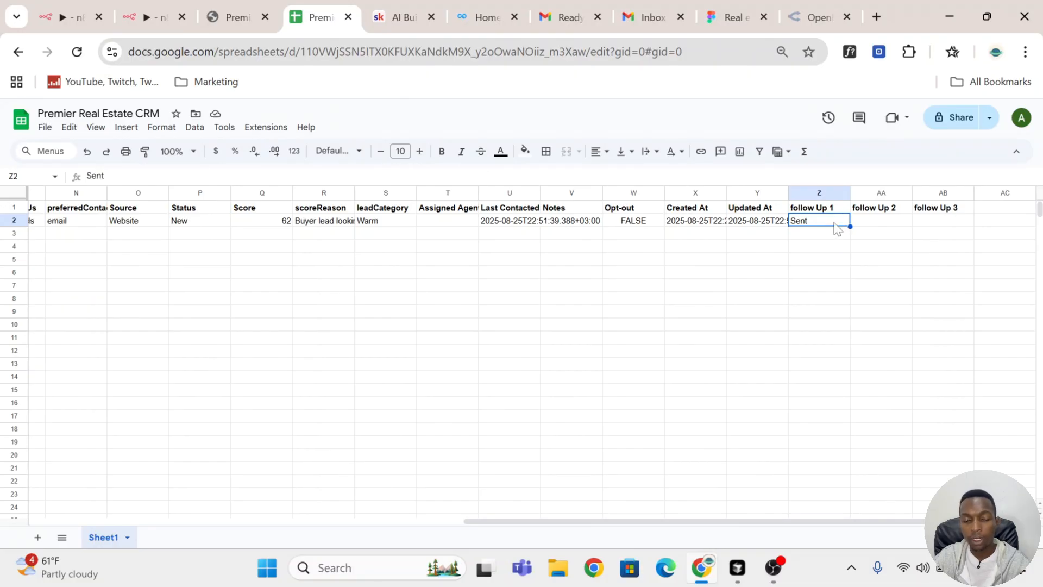
left_click(135, 17)
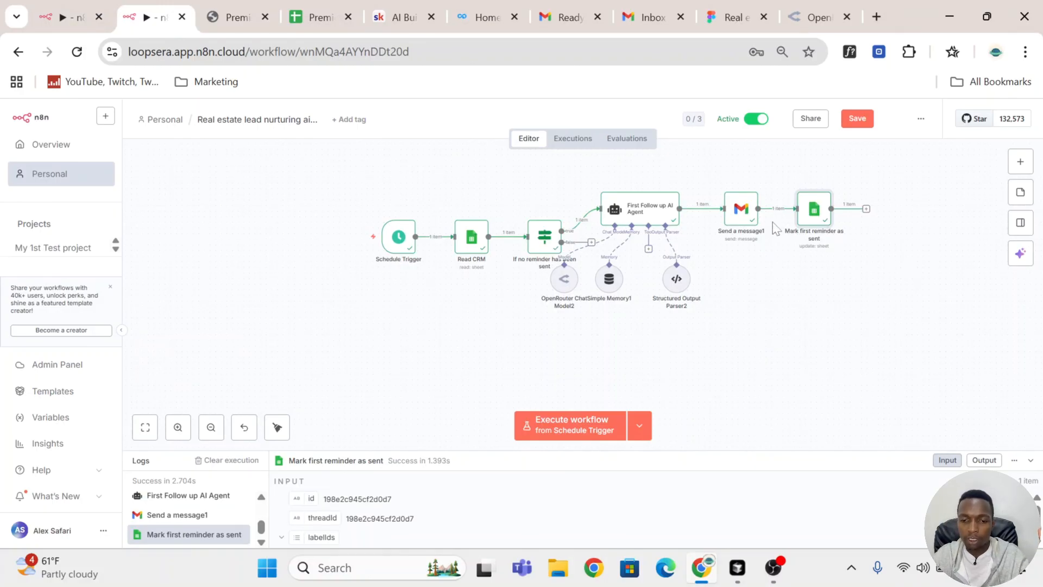
scroll(878, 336, "down", 1)
scroll(878, 336, "up", 1)
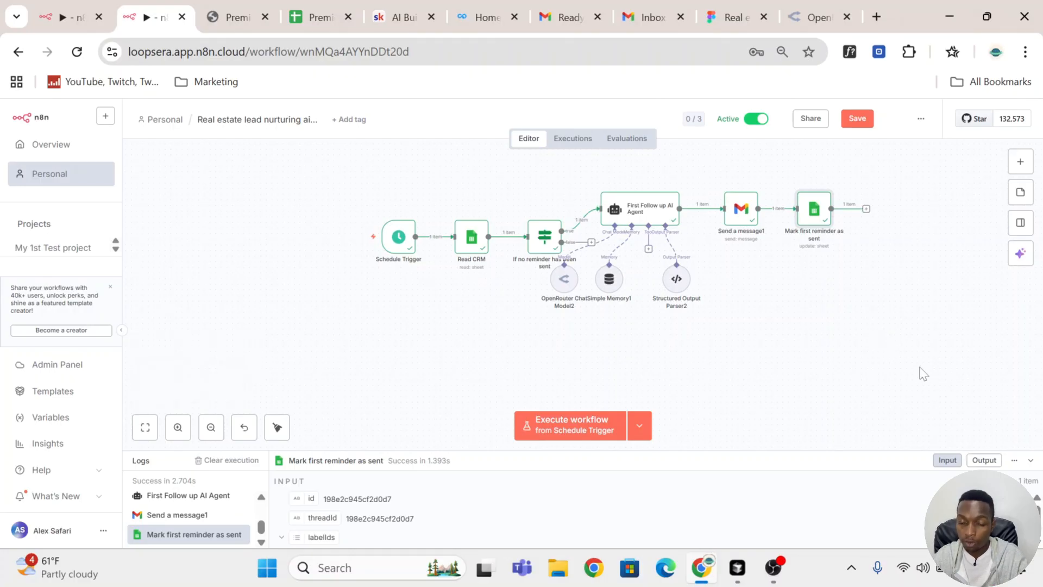
Step: Duplicate the first-reminder branch, from the If node to the sheet update, below the original and connect Read CRM to the copied If node
left_click_drag(920, 368, 512, 173)
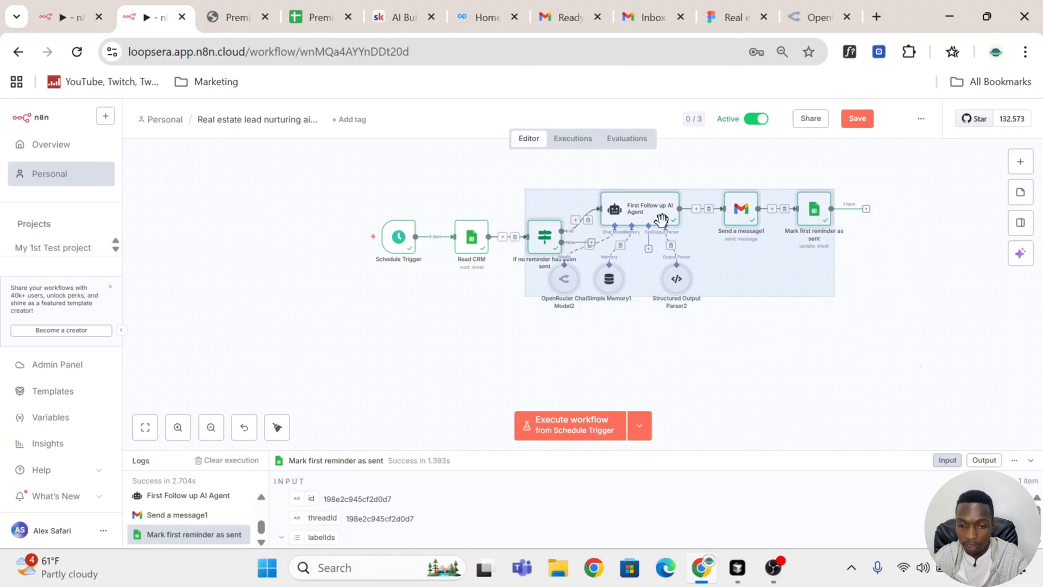
key("ctrl+c")
scroll(954, 308, "down", 3)
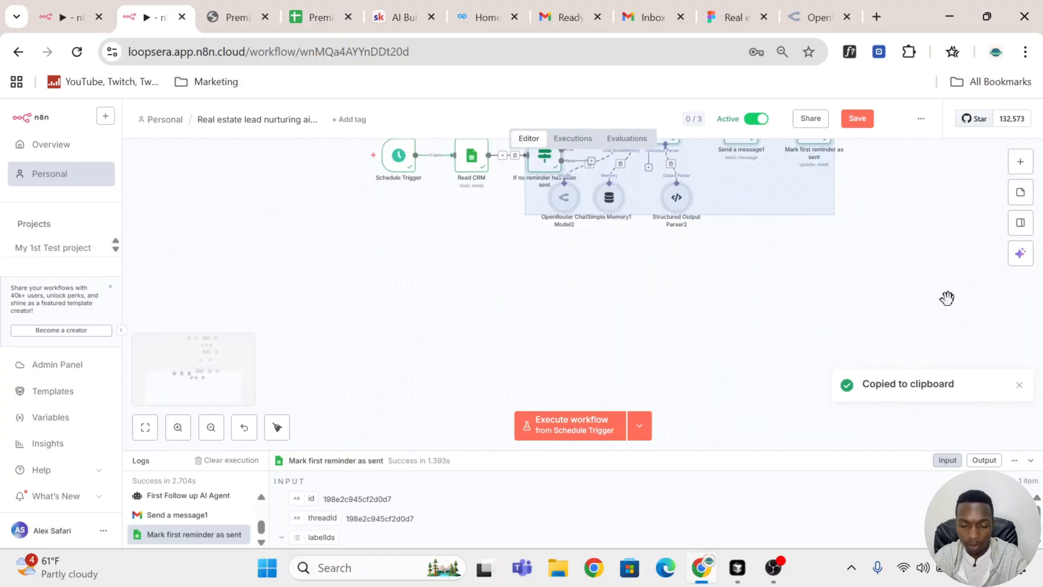
key("ctrl+v")
left_click_drag(832, 320, 725, 306)
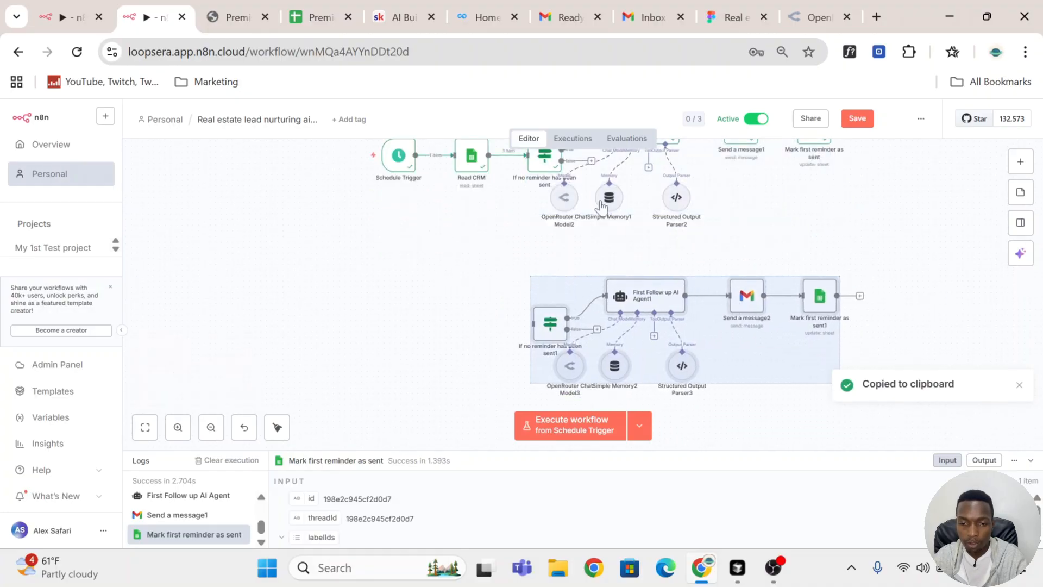
left_click_drag(489, 159, 532, 327)
left_click(835, 230)
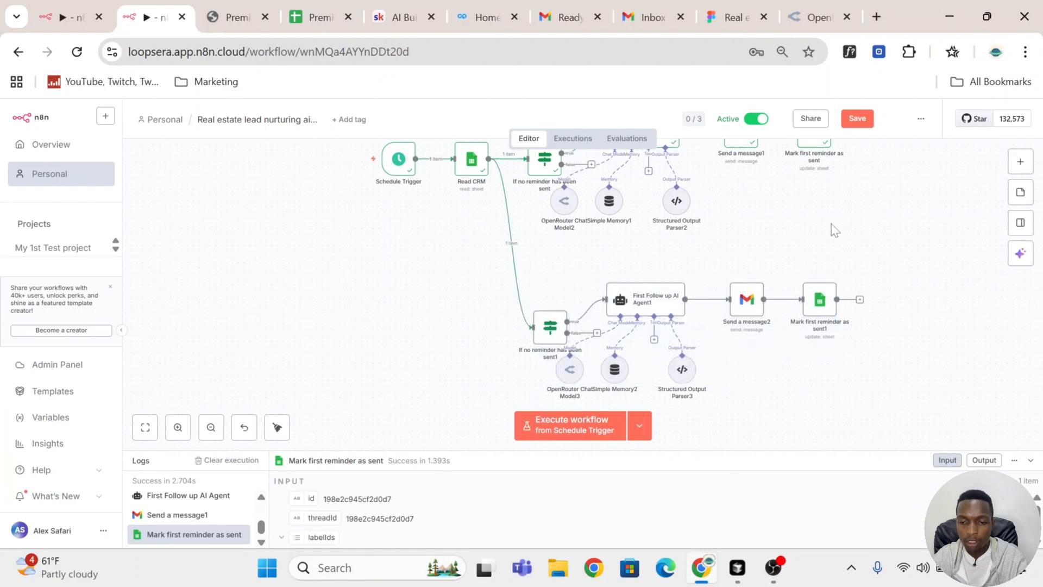
Step: Rename the copied If node as "If first reminder has been sent1"
double_click(548, 340)
left_click(521, 136)
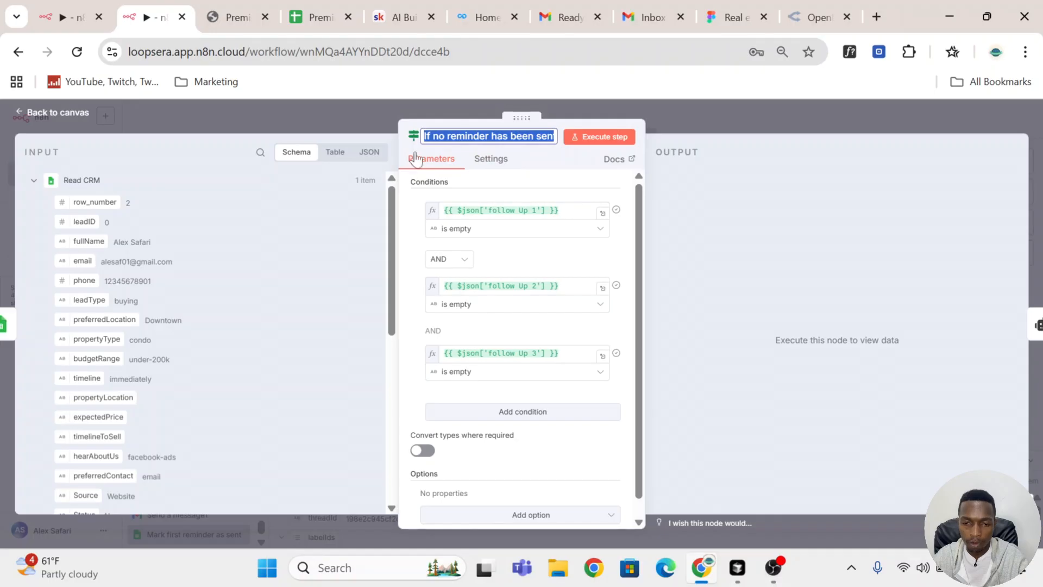
left_click(444, 136)
key("BackSpace")
key("BackSpace")
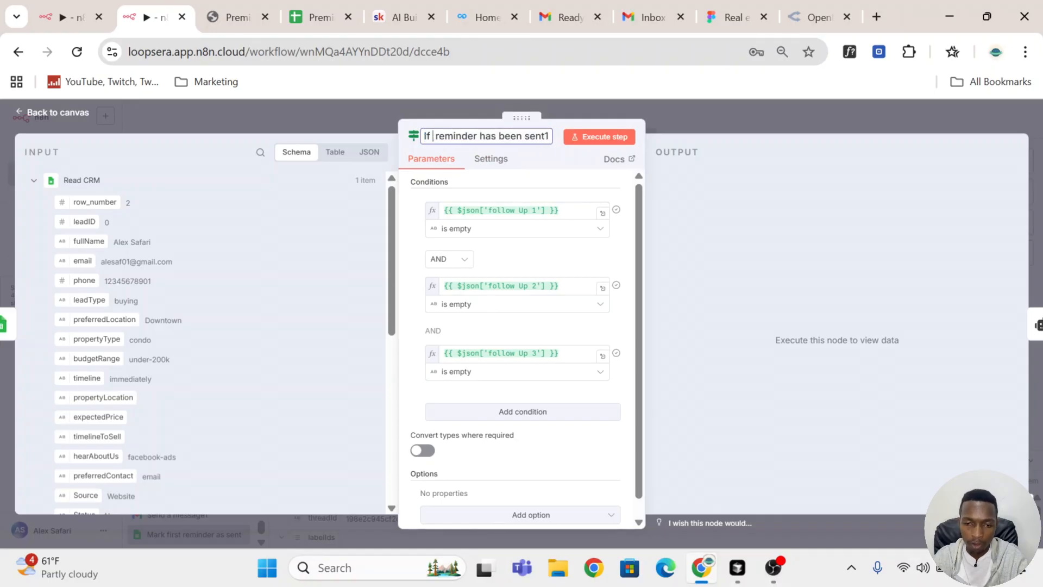
type("first")
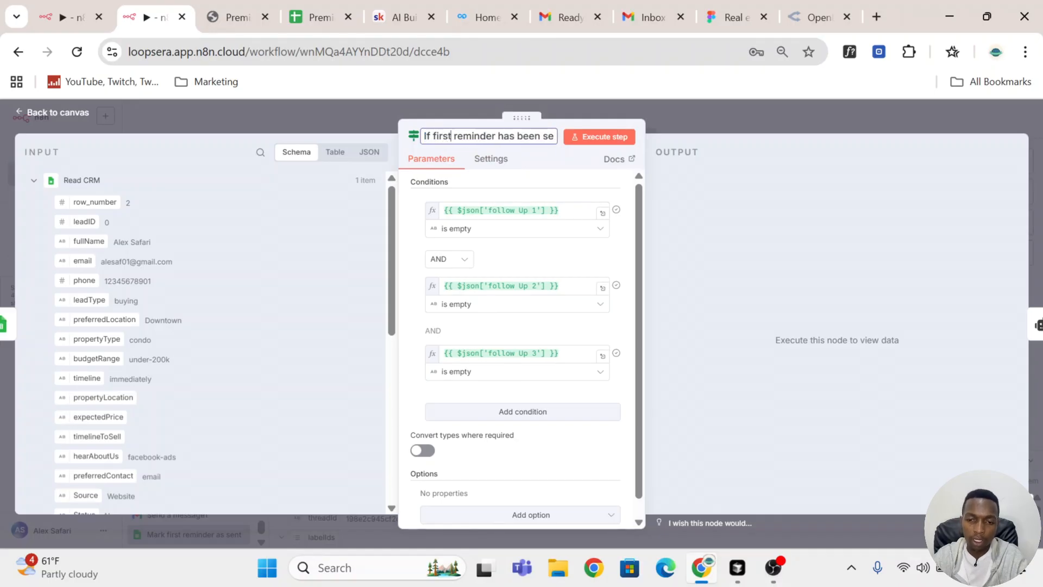
Step: Check the follow Up 1, follow Up 2 and follow Up 3 cells of the lead's row in the CRM sheet
left_click(310, 20)
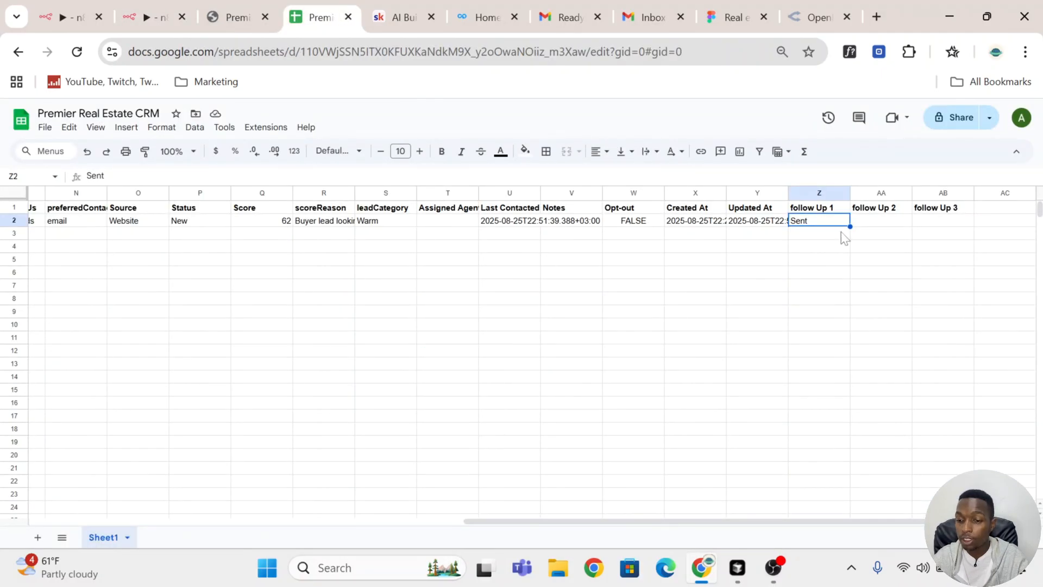
left_click(880, 224)
left_click(957, 225)
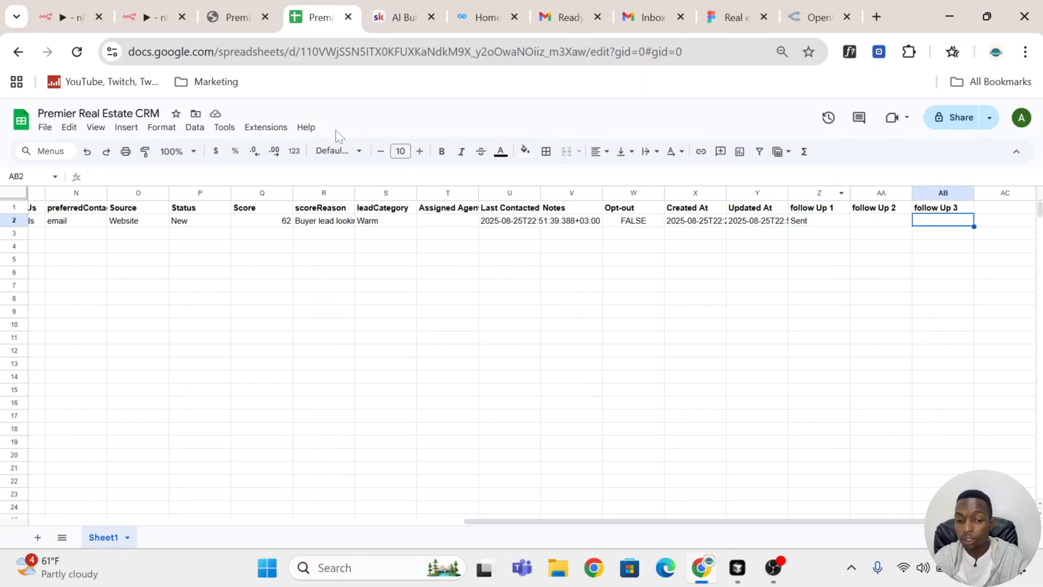
left_click(151, 6)
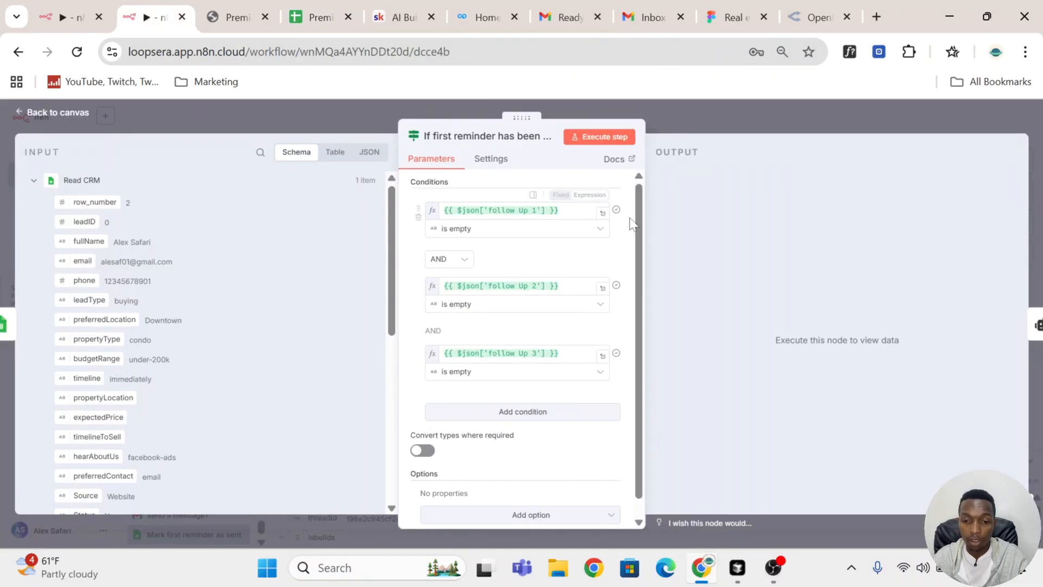
Step: Set the follow Up 1 condition to the string operator "is not empty", execute the If node and return to the canvas
left_click(514, 233)
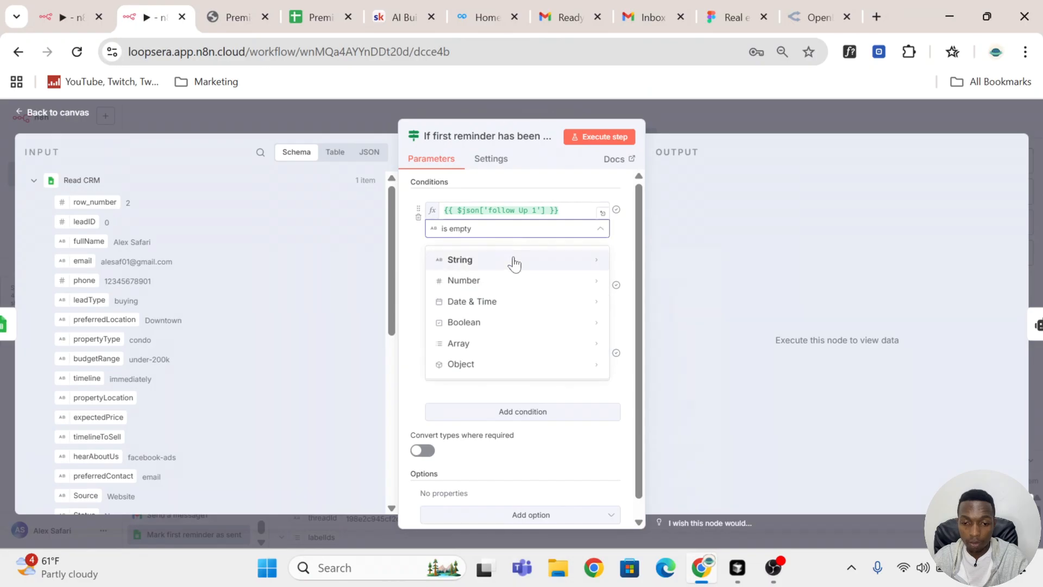
mouse_move(515, 259)
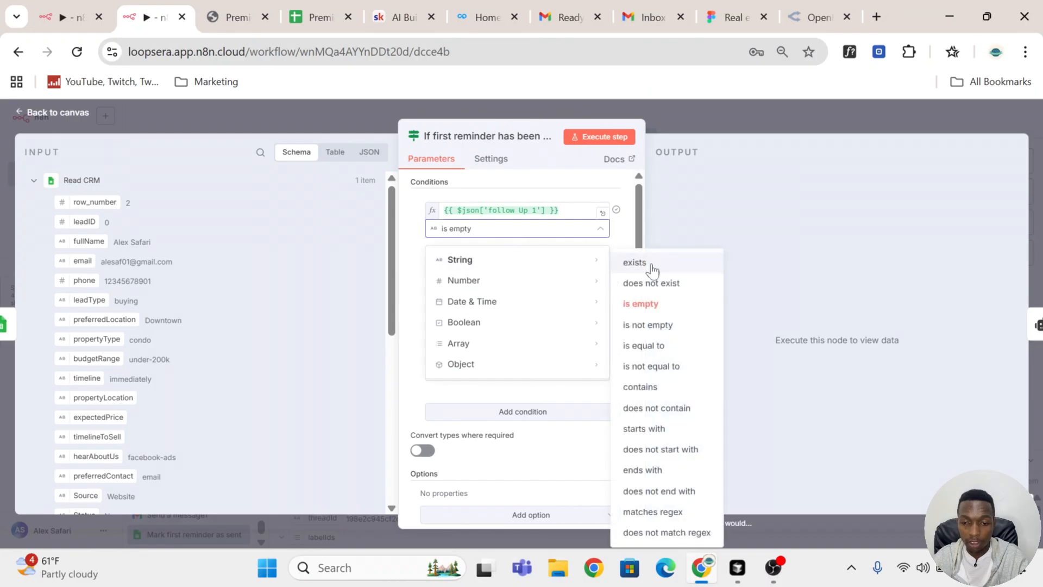
left_click(677, 328)
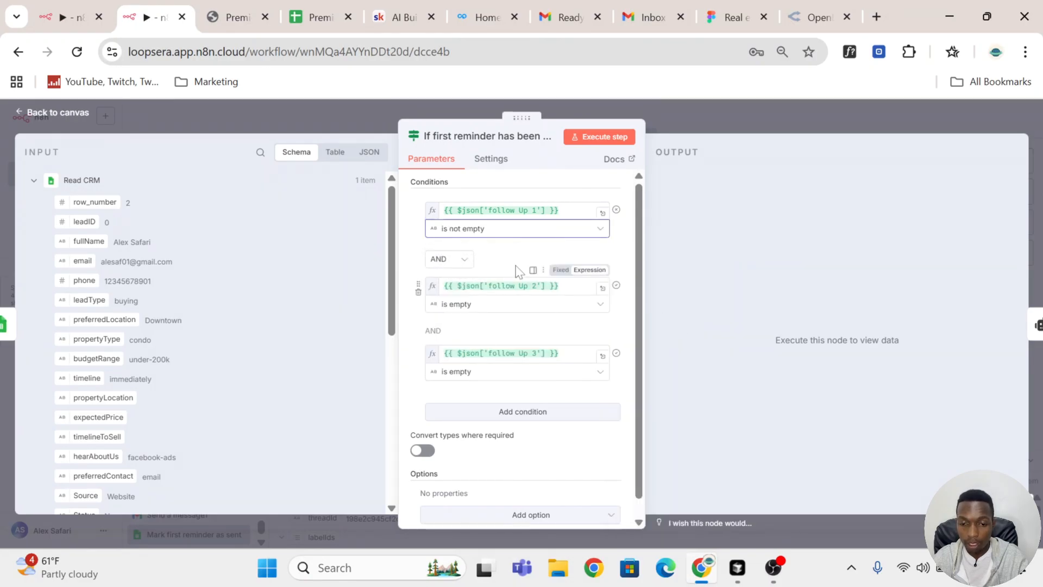
left_click(601, 140)
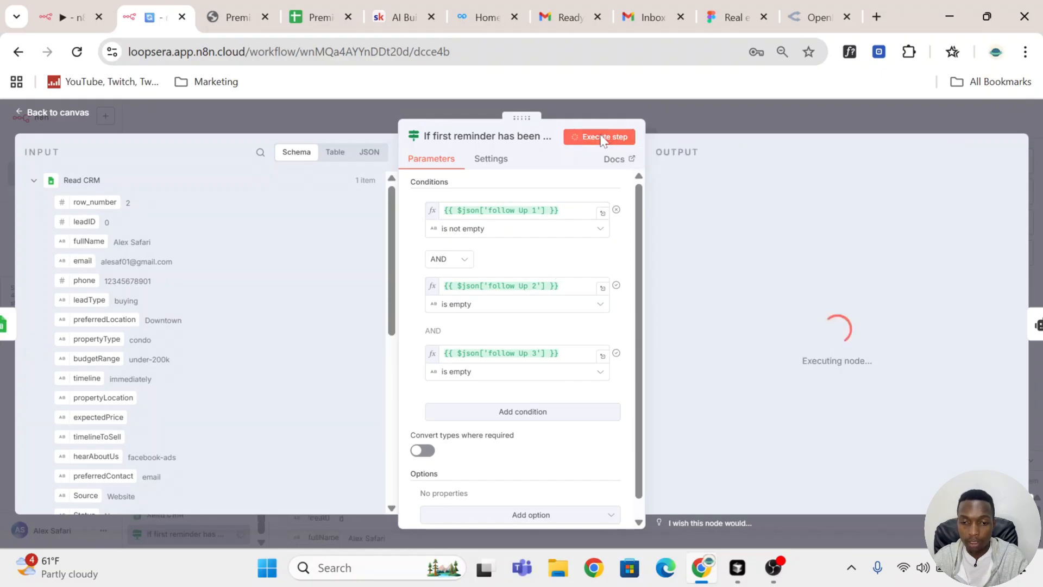
key("Escape")
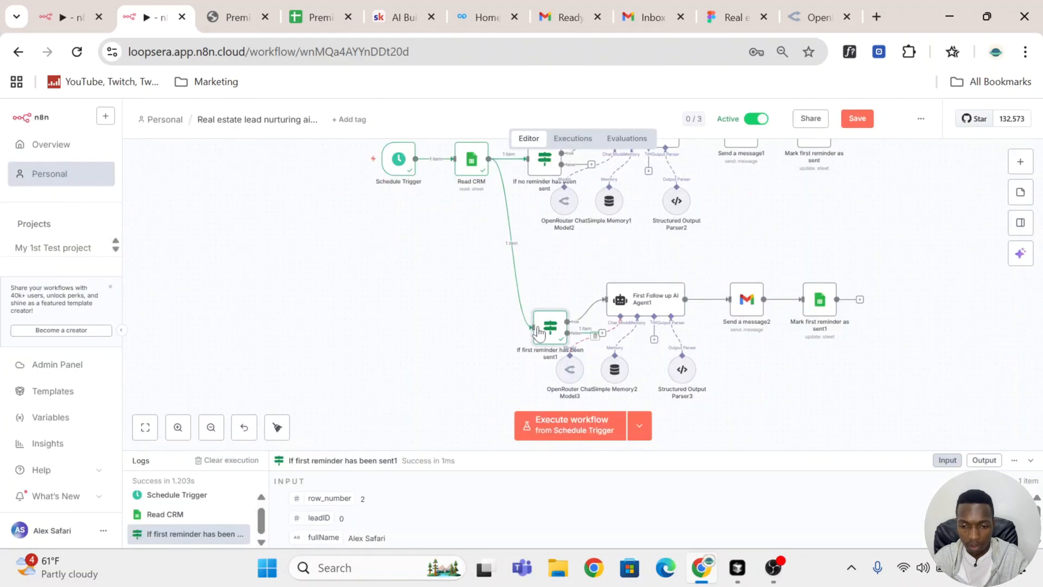
Step: Inspect the follow Up 1, follow Up 2 and follow Up 3 values in the copied If node's False Branch output
double_click(545, 336)
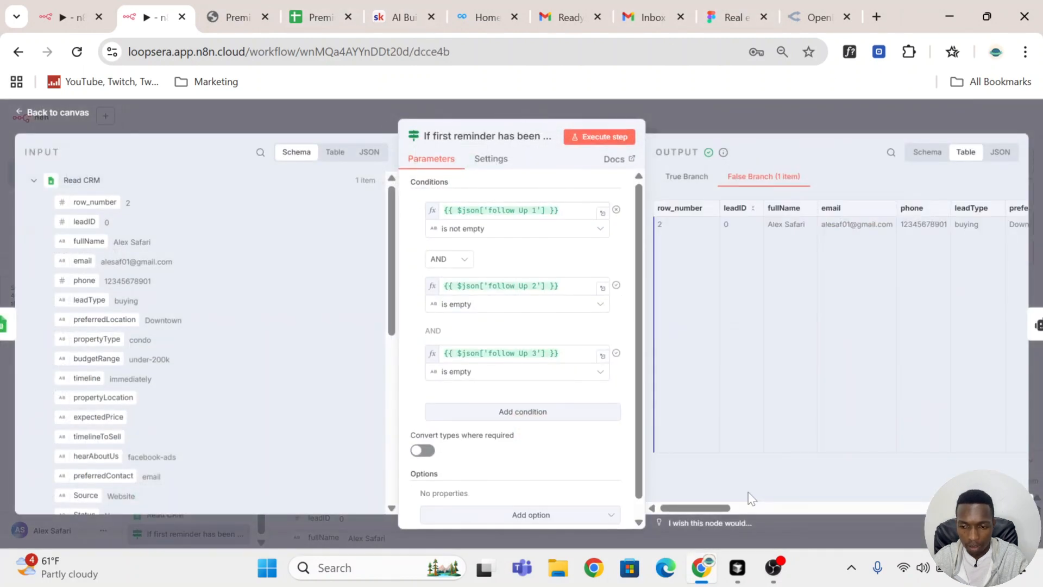
scroll(931, 482, "right", 10)
scroll(930, 482, "right", 5)
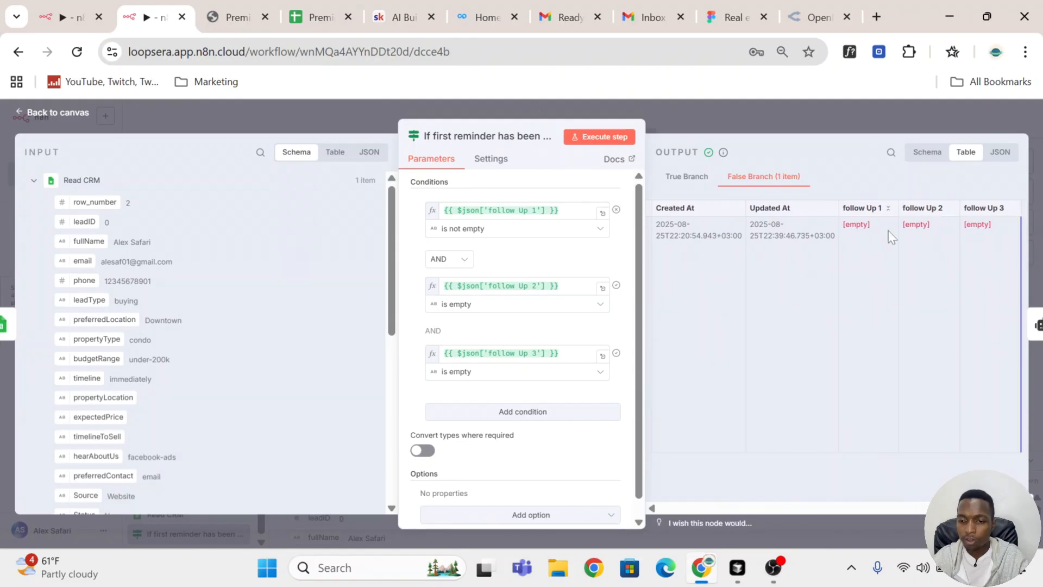
left_click_drag(872, 228, 834, 225)
left_click_drag(936, 225, 900, 224)
left_click_drag(998, 223, 943, 224)
left_click(799, 122)
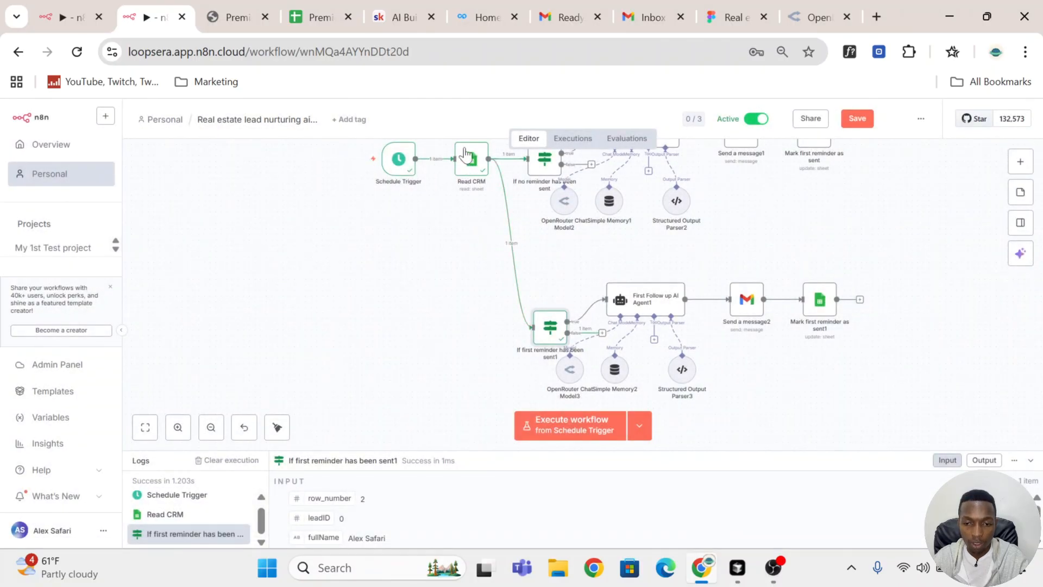
Step: Execute Read CRM again to fetch the current sheet data, and run the "If first reminder has been sent1" node on it
scroll(458, 163, "up", 3)
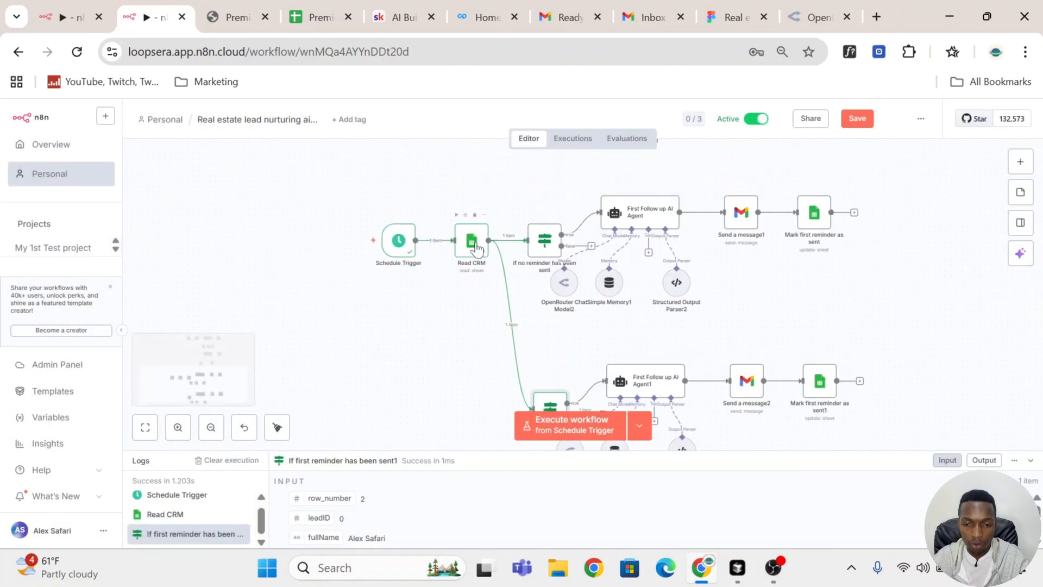
left_click(457, 216)
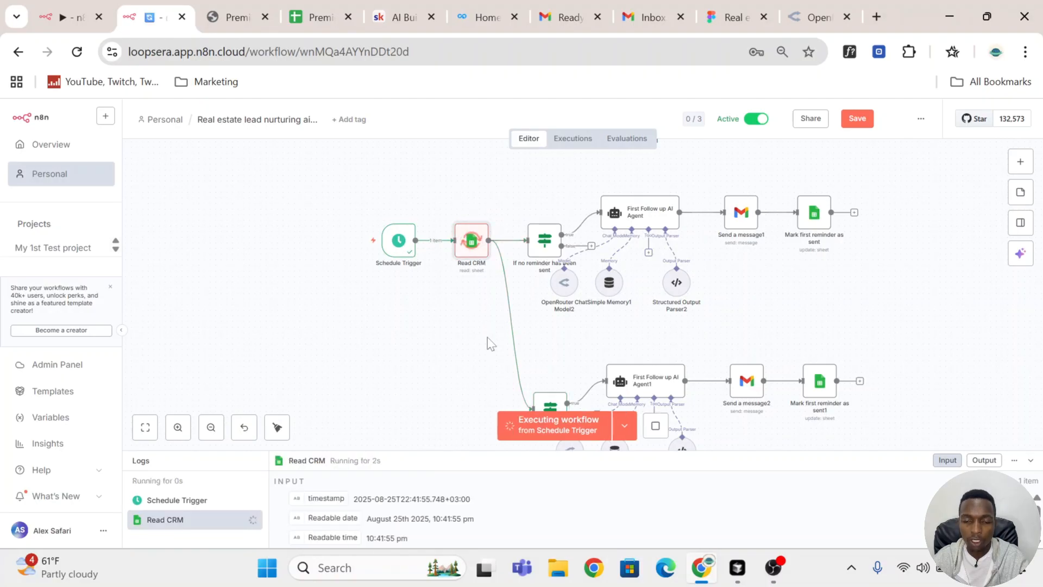
left_click(318, 17)
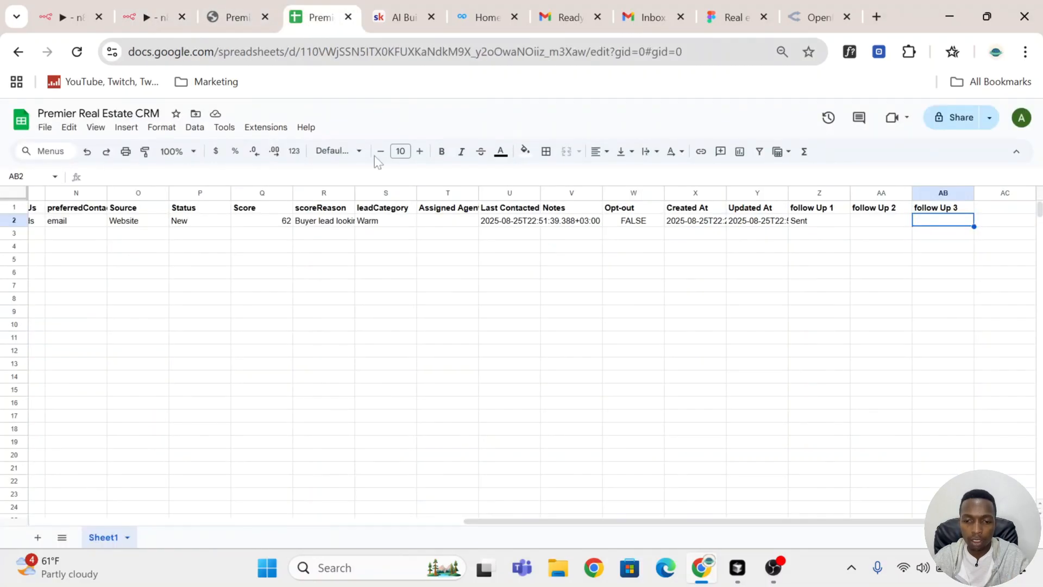
left_click(145, 14)
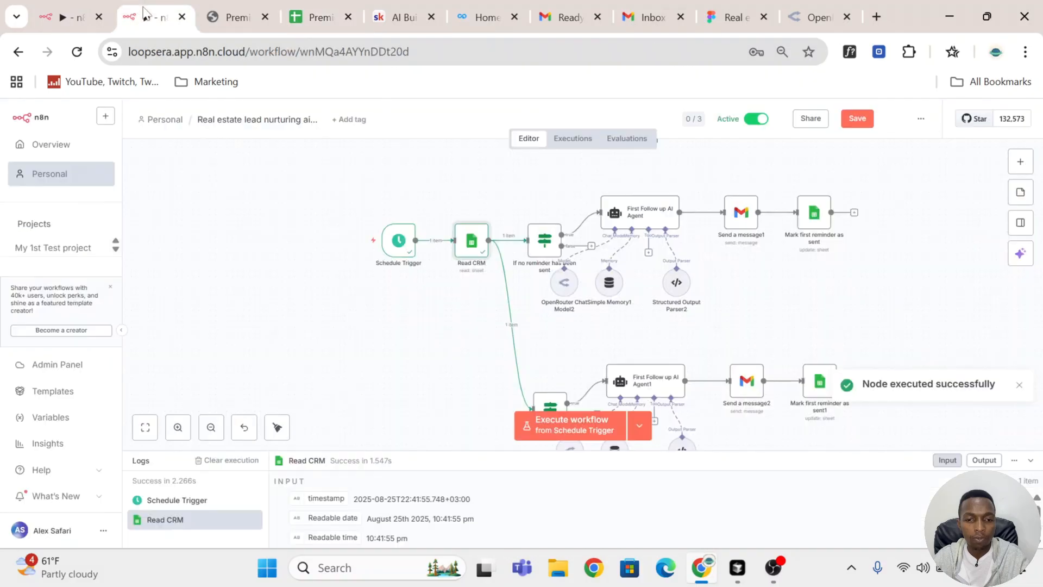
scroll(691, 339, "down", 3)
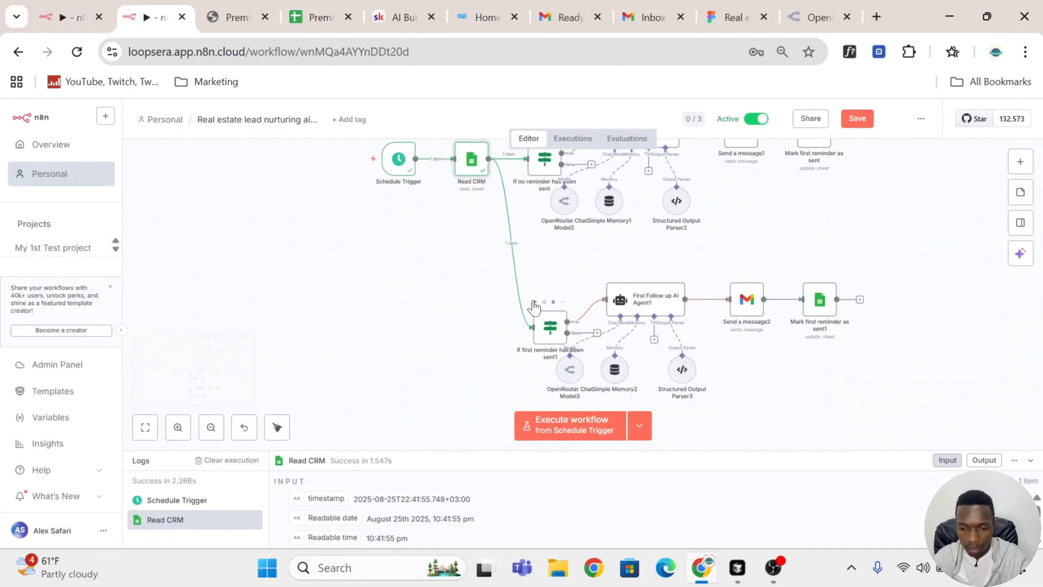
left_click(598, 424)
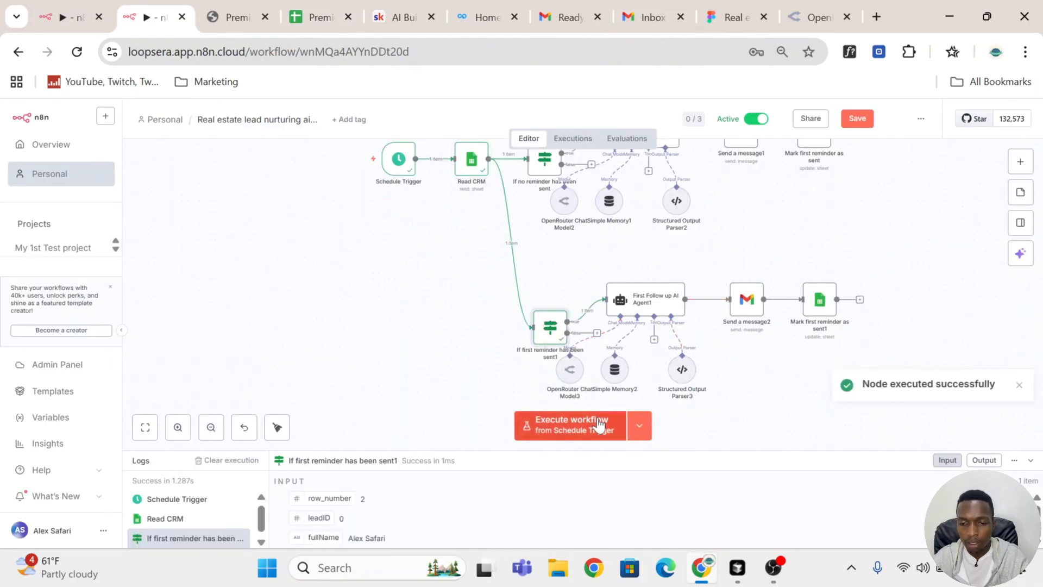
Step: Rename the copied AI agent node as "Second Follow up AI Agent"
double_click(649, 301)
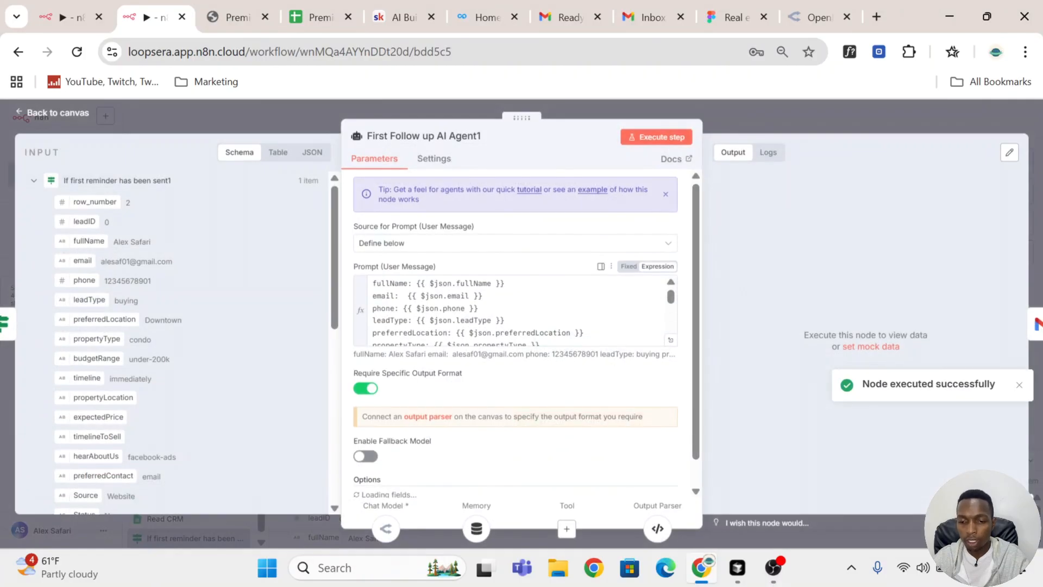
left_click(413, 136)
left_click(388, 136)
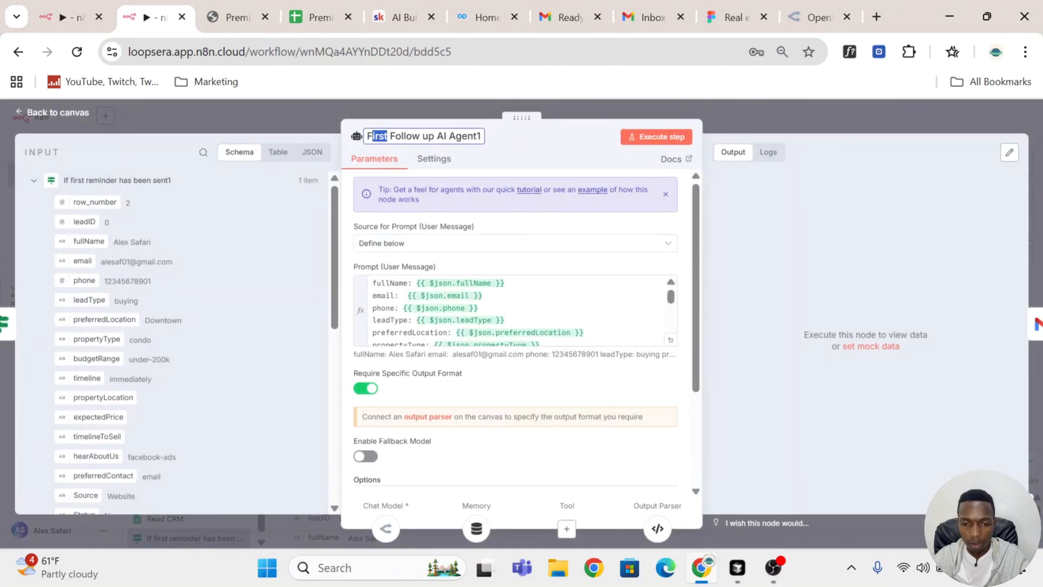
type("Second")
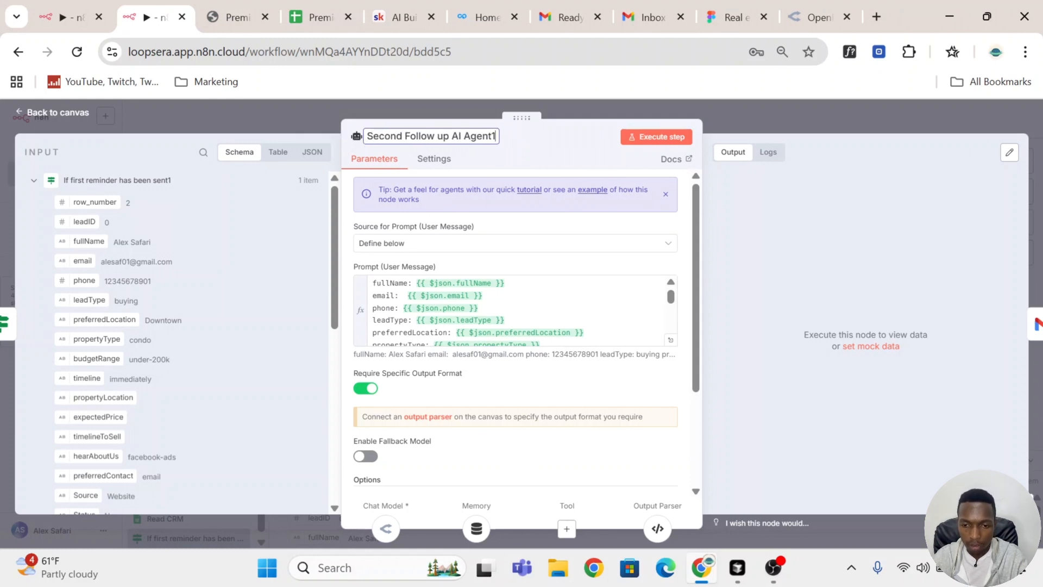
key("Return")
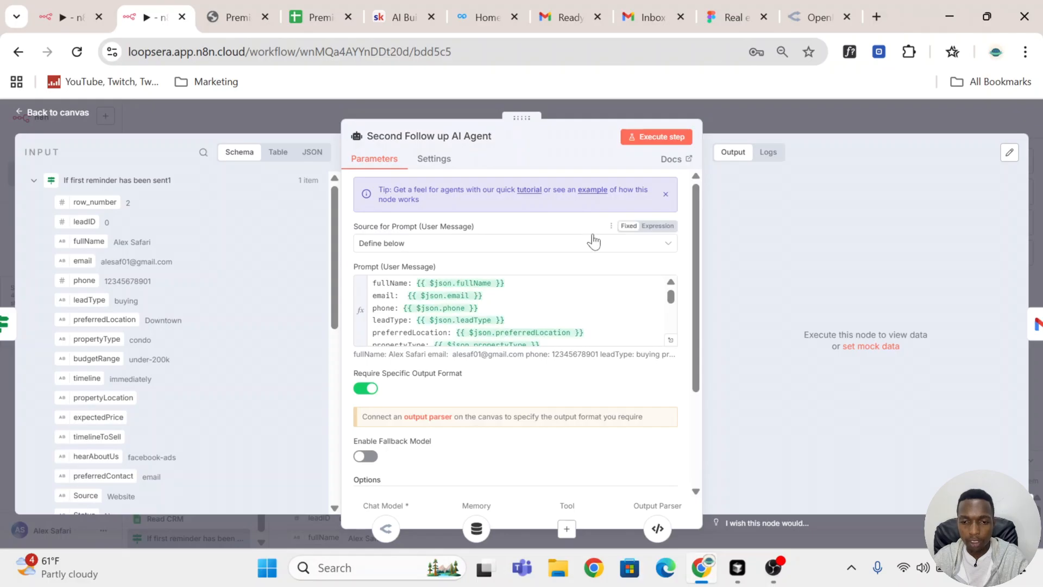
Step: Execute the Second Follow up AI Agent node to generate the email subject and body, and return to the canvas
scroll(598, 246, "down", 3)
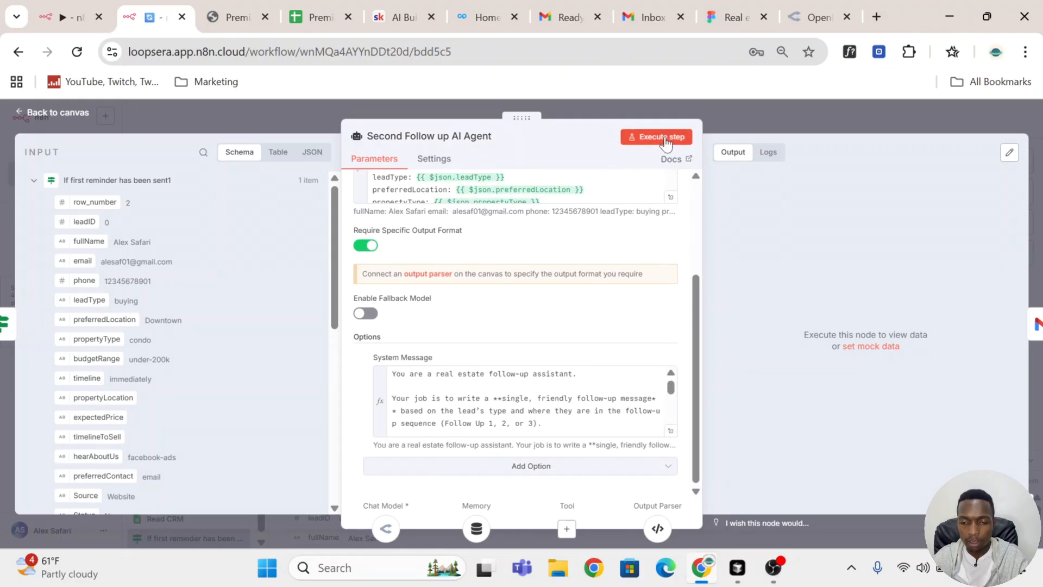
left_click(666, 141)
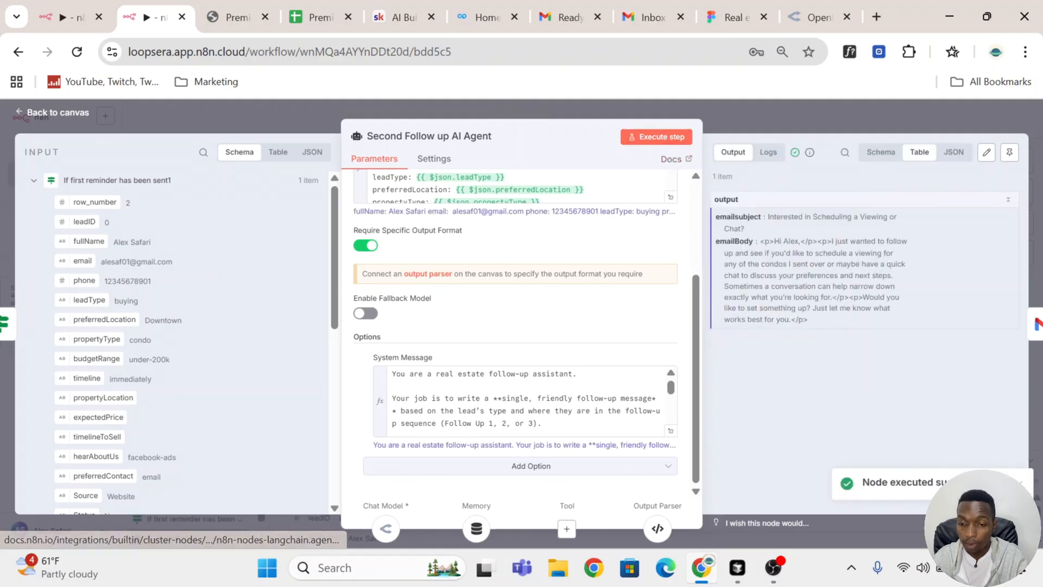
left_click(788, 118)
Step: Review the Send a message2 node's email fields and execute it to send the second follow-up email
scroll(734, 218, "down", 2)
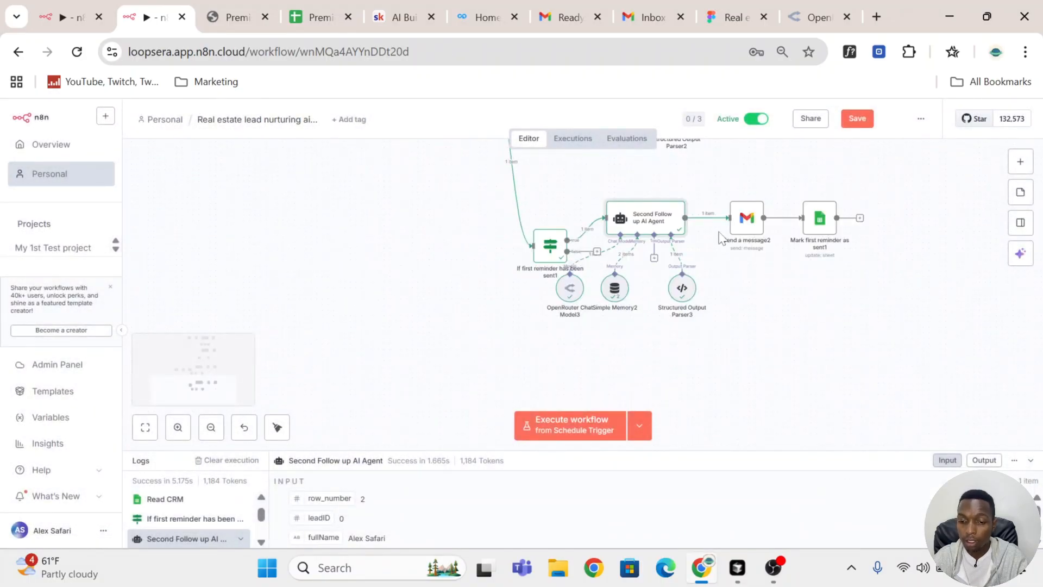
double_click(749, 228)
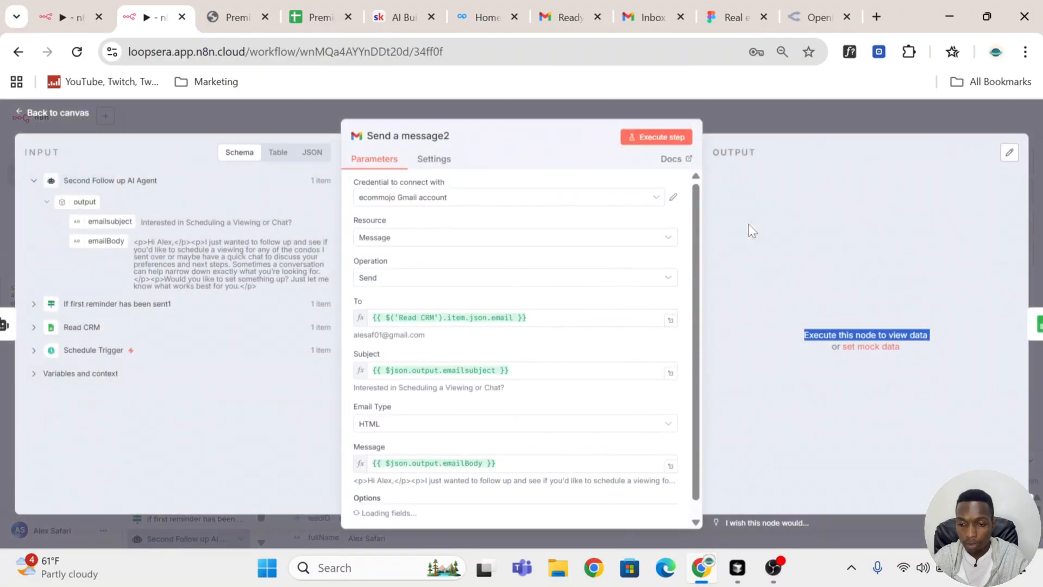
scroll(543, 269, "down", 2)
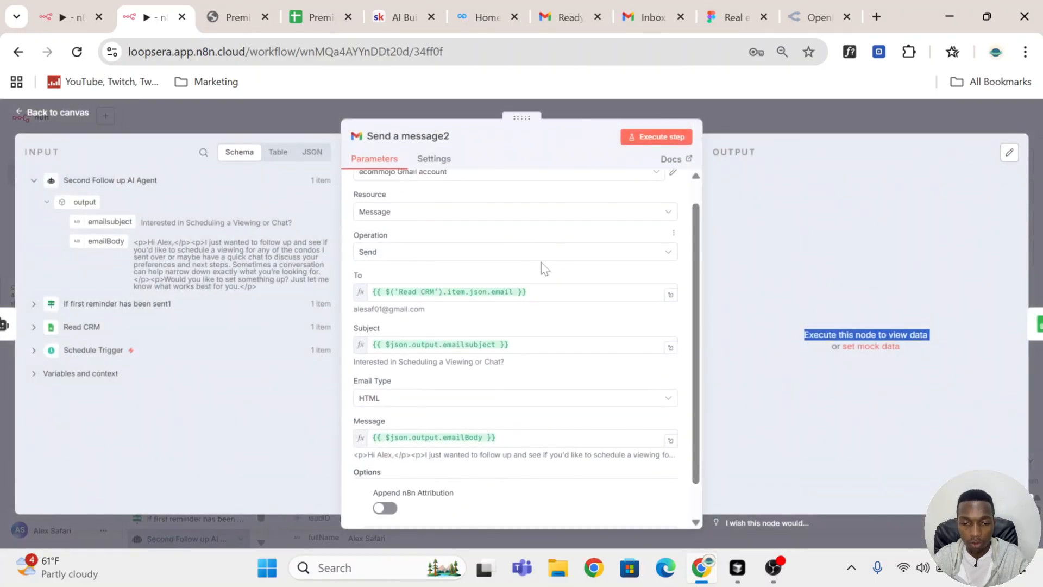
scroll(543, 269, "up", 2)
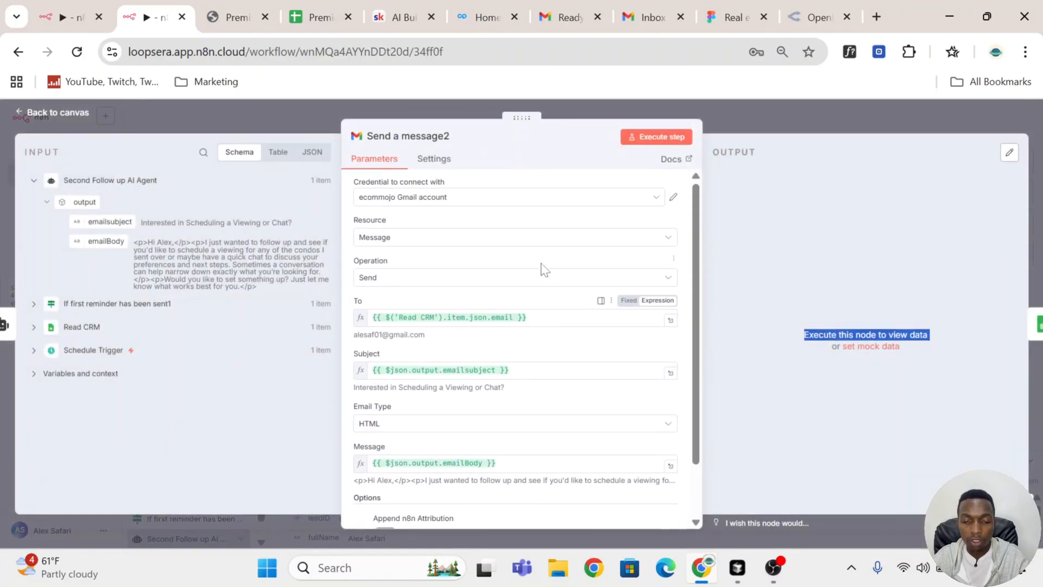
left_click(649, 141)
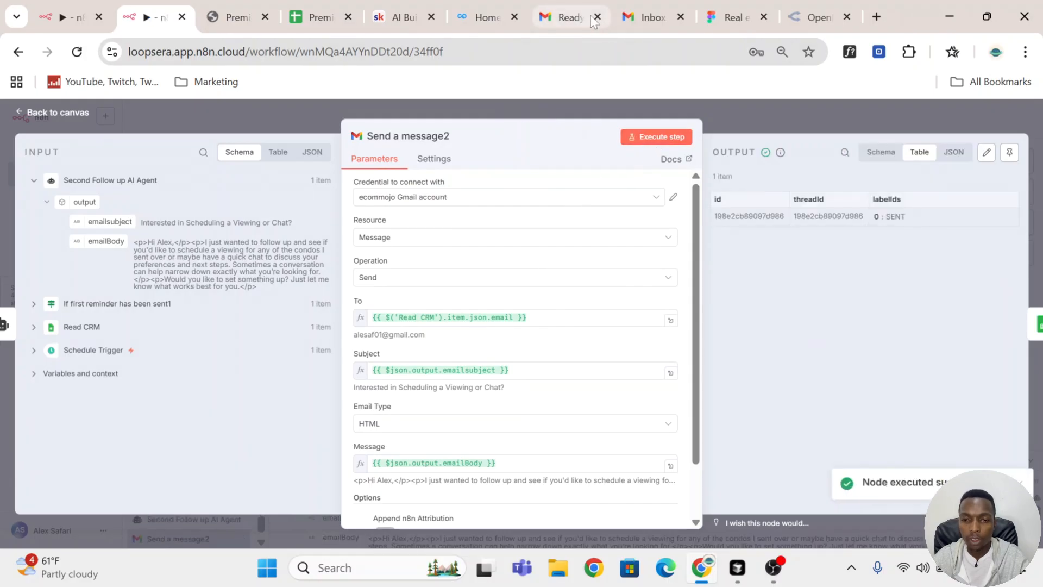
Step: Read the received "Interested in Scheduling a Viewing or Chat?" email in Gmail and compare it with the "Ready to Explore Condos Downtown Within Your Budget?" email
left_click(563, 12)
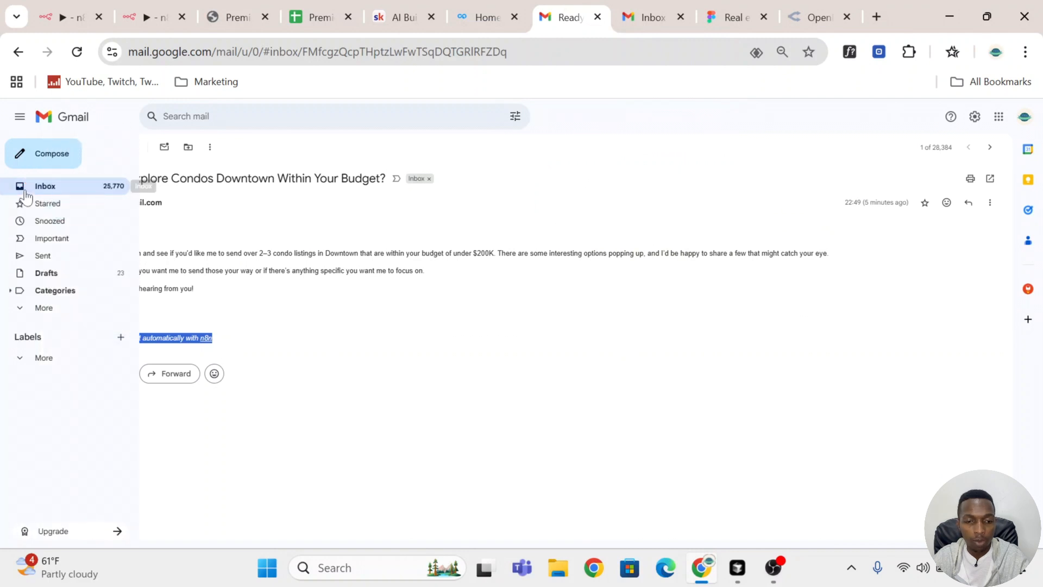
left_click(104, 189)
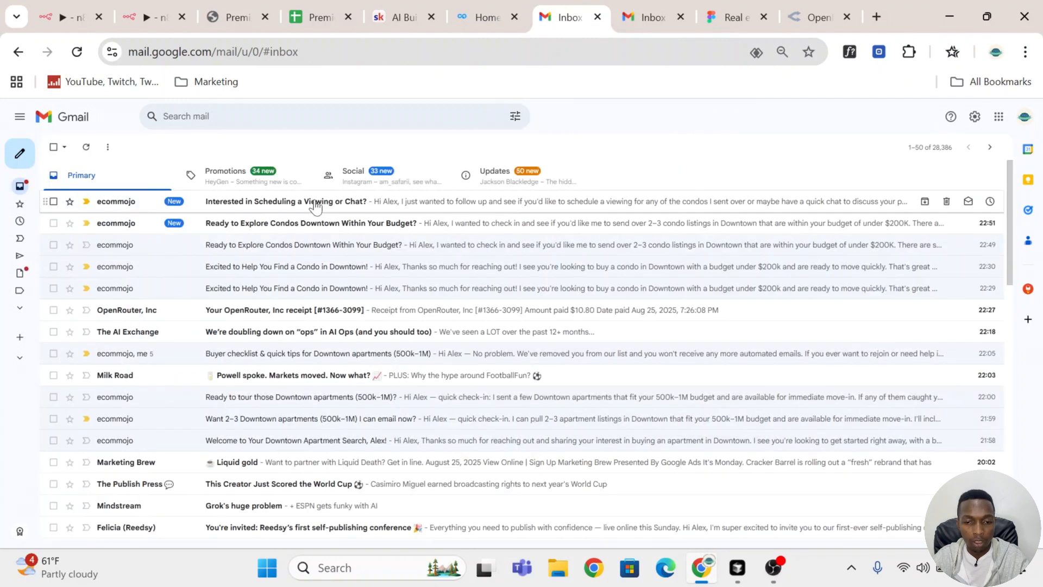
left_click(315, 206)
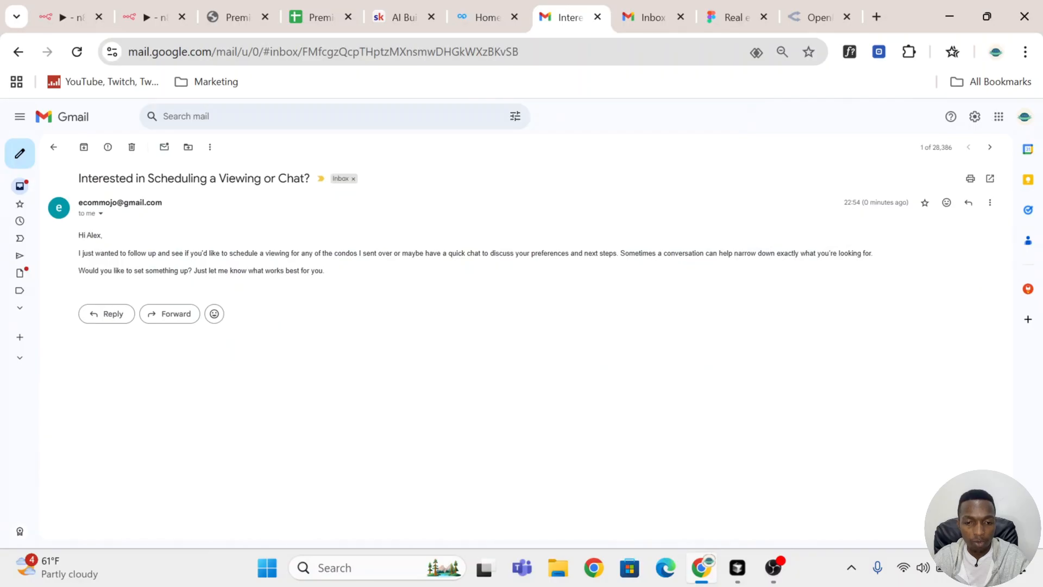
left_click(54, 147)
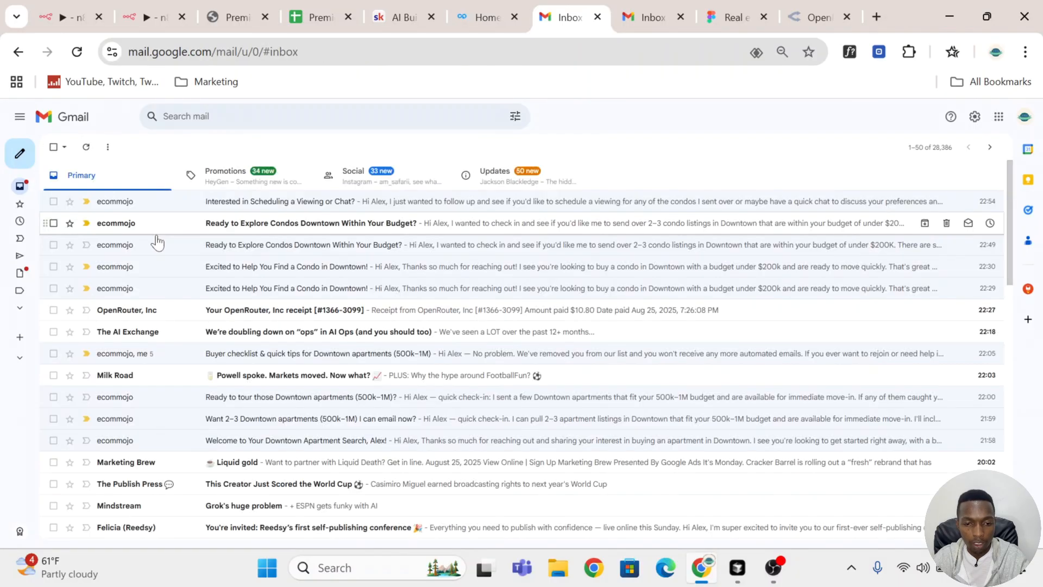
left_click(207, 227)
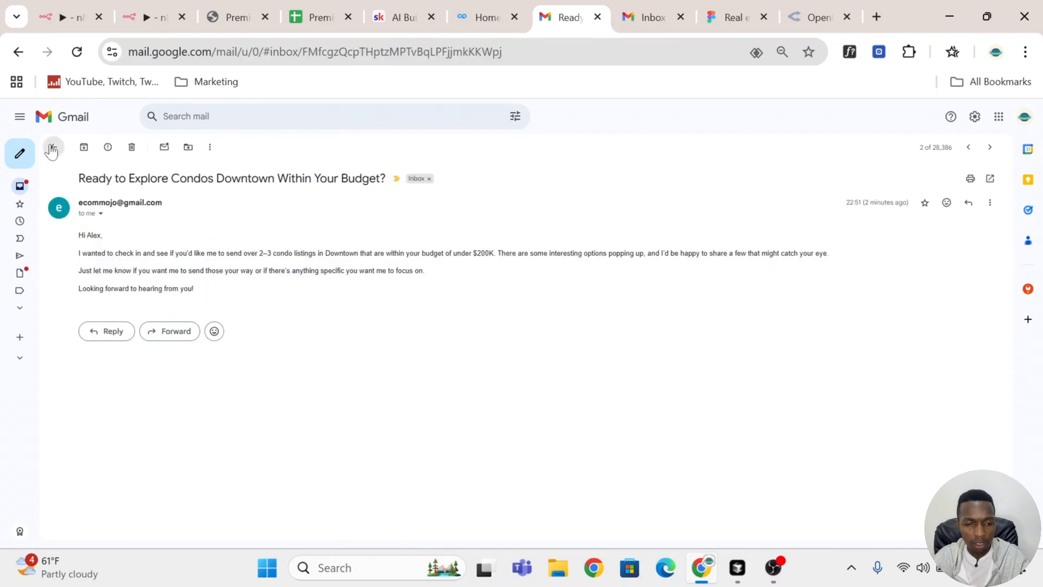
left_click(54, 147)
left_click(220, 202)
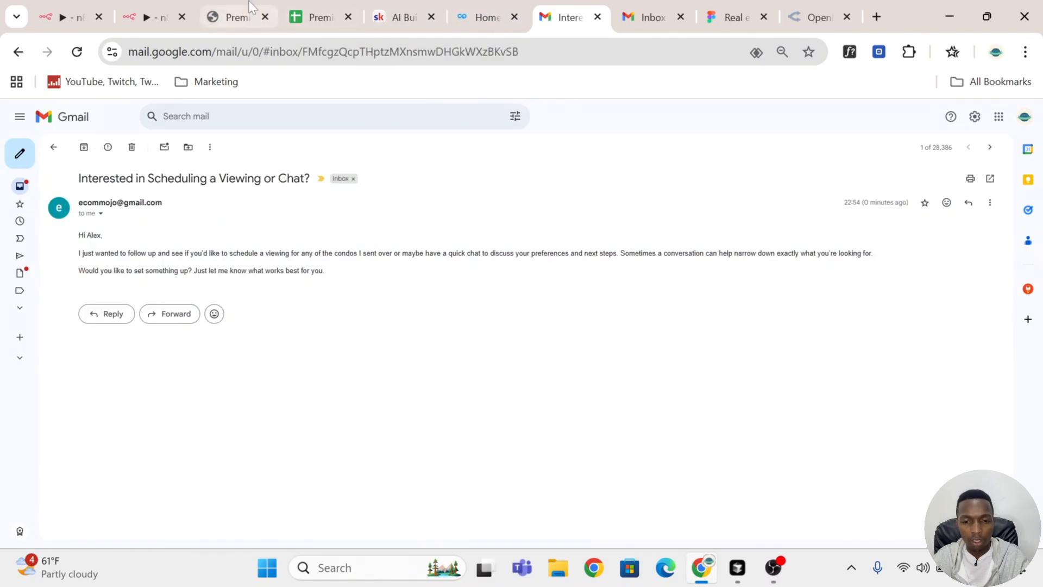
Step: Look over the follow-up columns in the CRM sheet, the inquiry form and the received email, and return to the workflow canvas
left_click(289, 20)
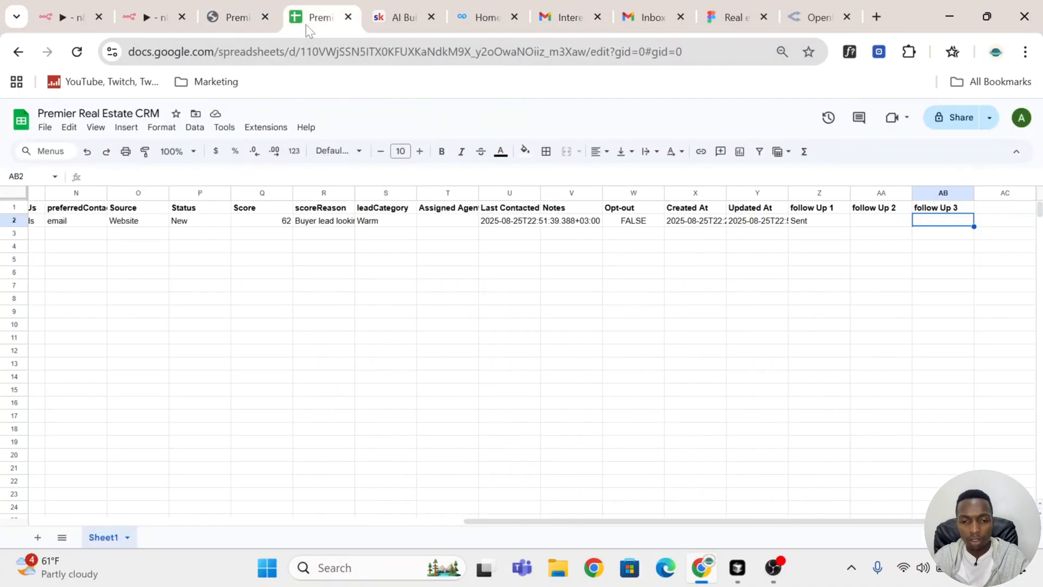
left_click(236, 17)
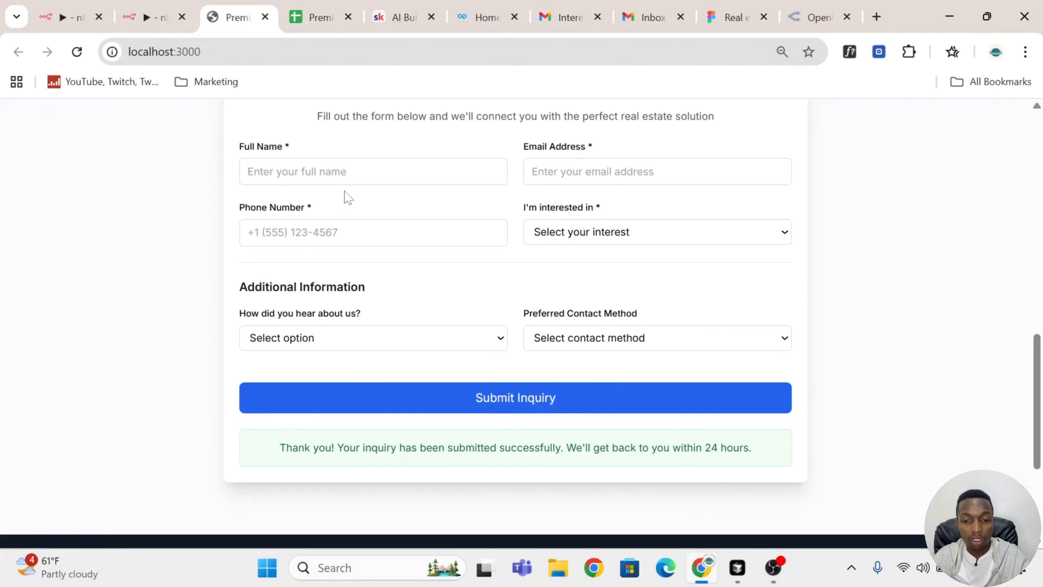
left_click(647, 17)
left_click(563, 17)
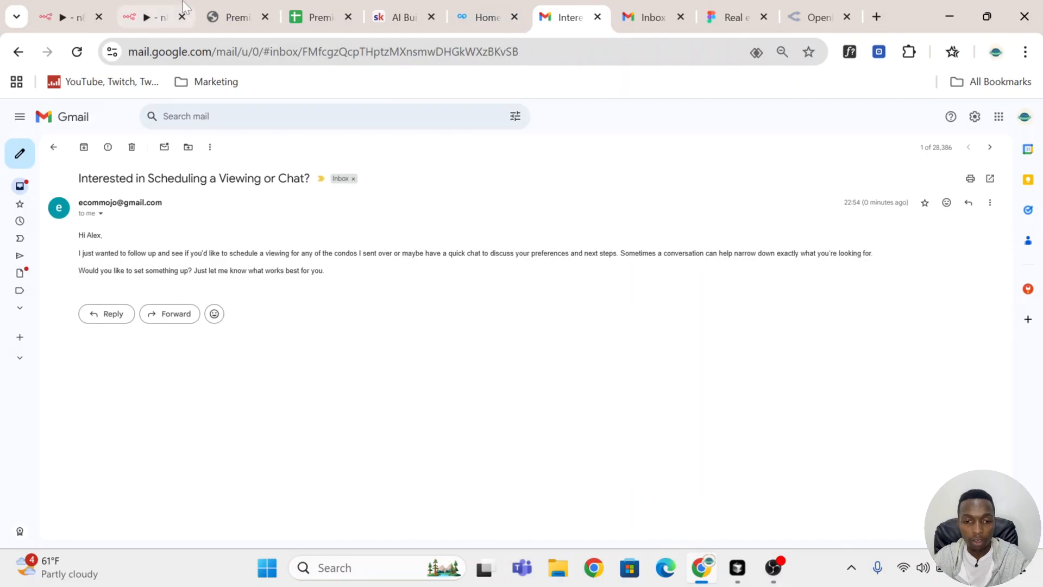
left_click(154, 18)
scroll(516, 326, "down", 3)
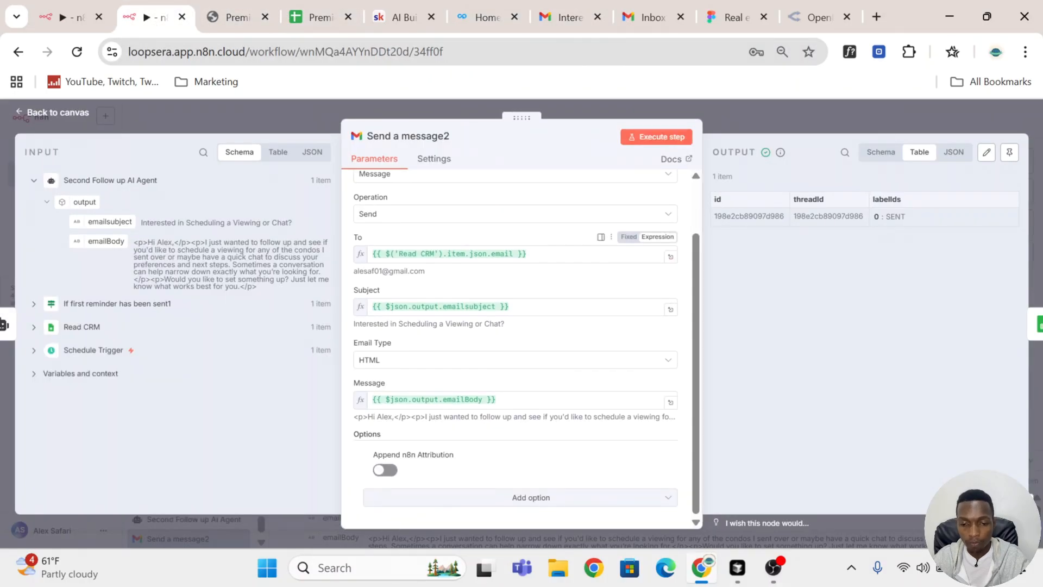
left_click(777, 116)
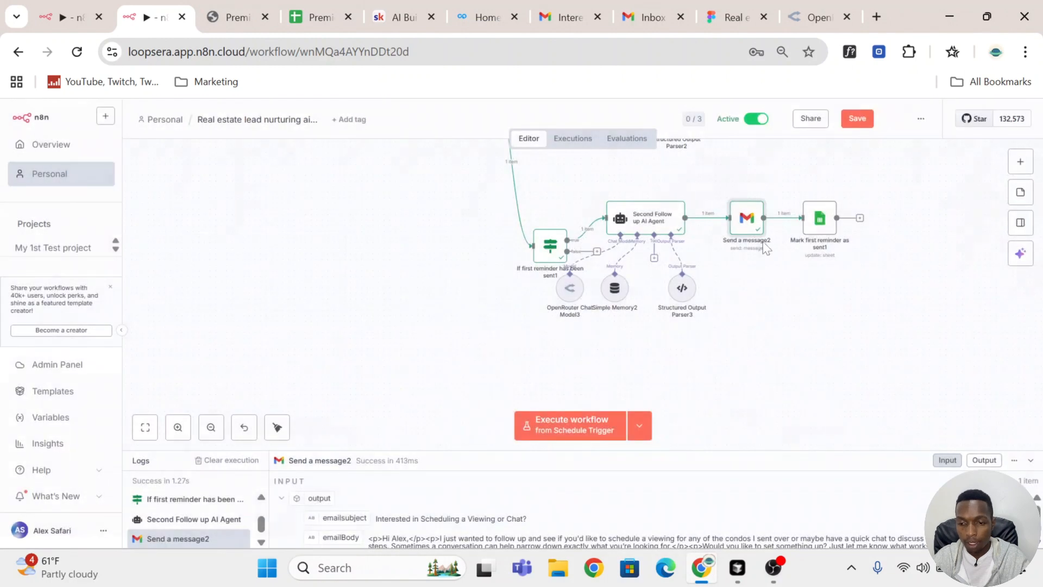
Step: Rename the copied "Mark first reminder as sent1" Google Sheets node as "Mark second reminder as sent"
left_click(805, 192)
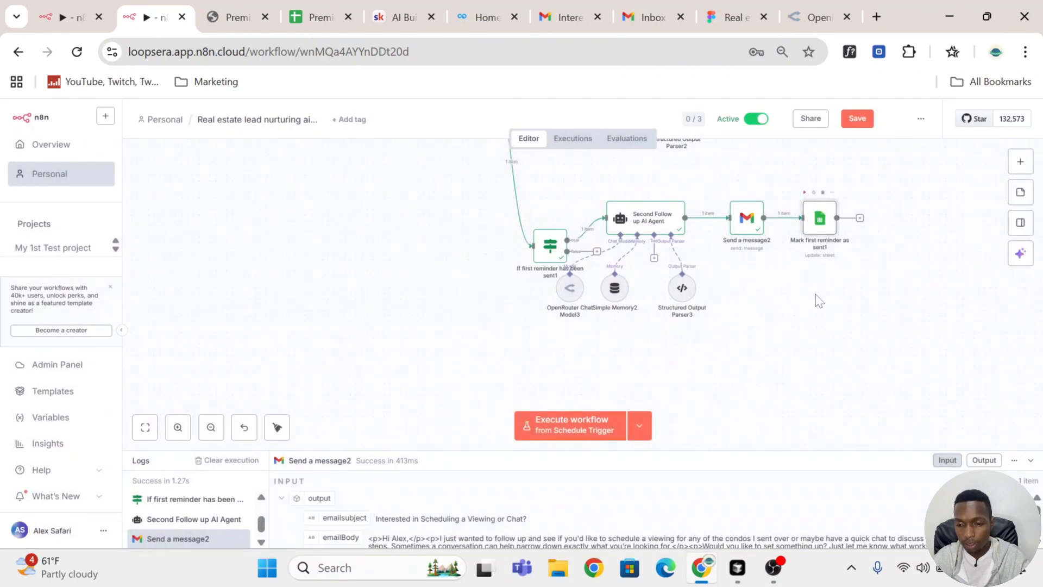
double_click(826, 224)
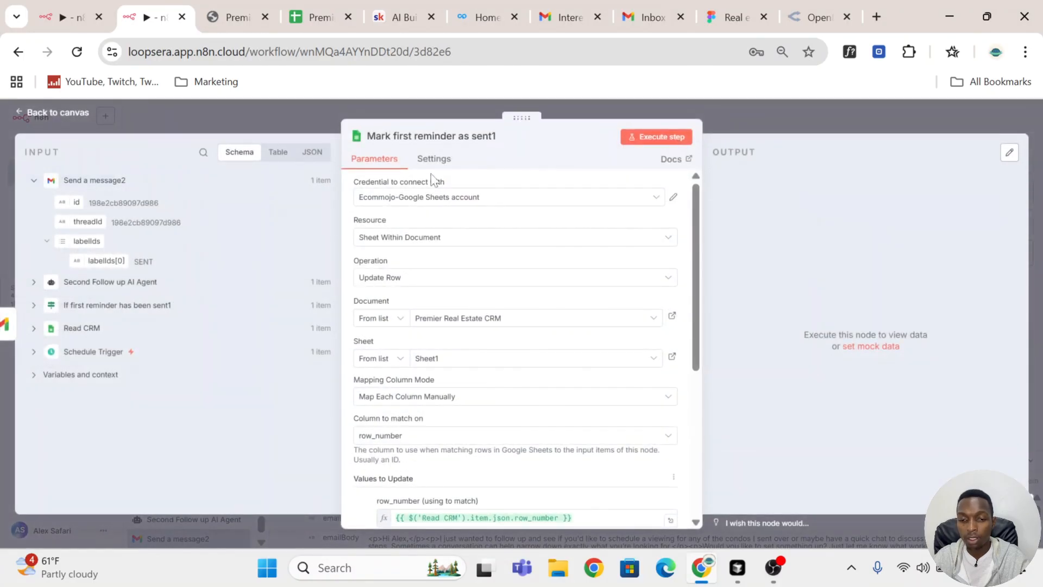
left_click(421, 135)
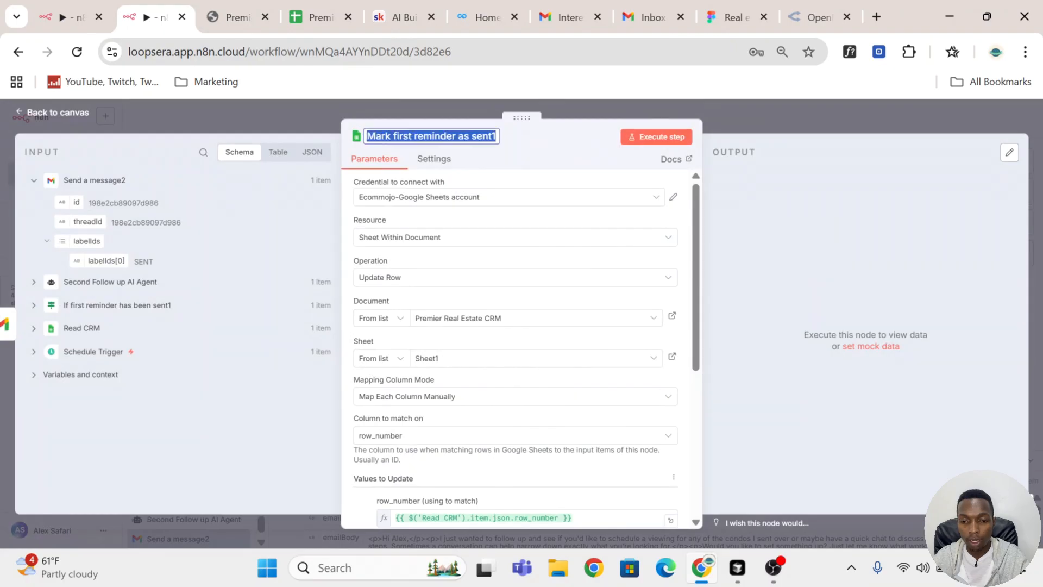
left_click(412, 137)
key("BackSpace")
key("BackSpace")
key("BackSpace")
key("BackSpace")
key("BackSpace")
type("second")
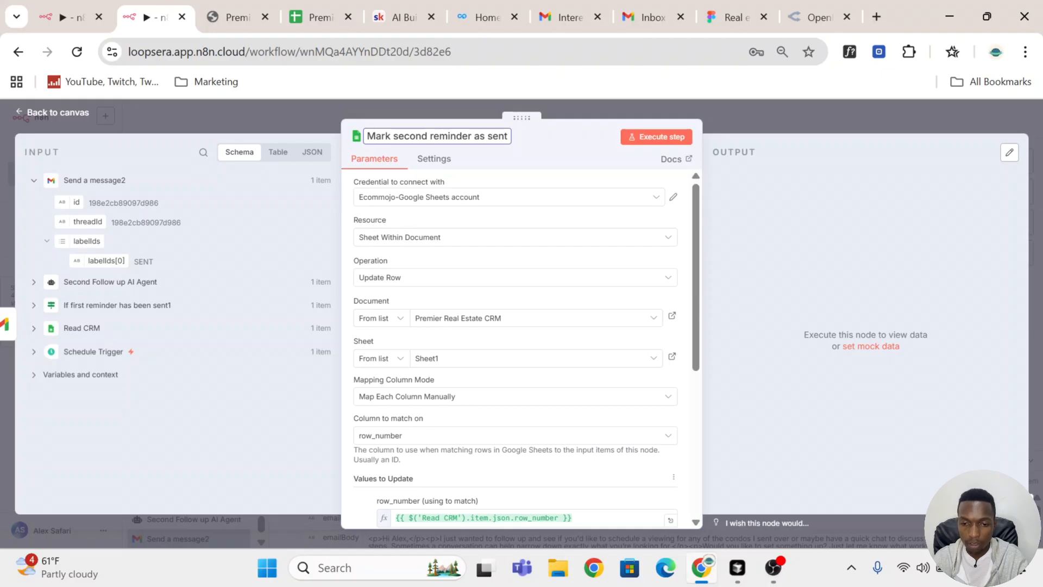
key("Return")
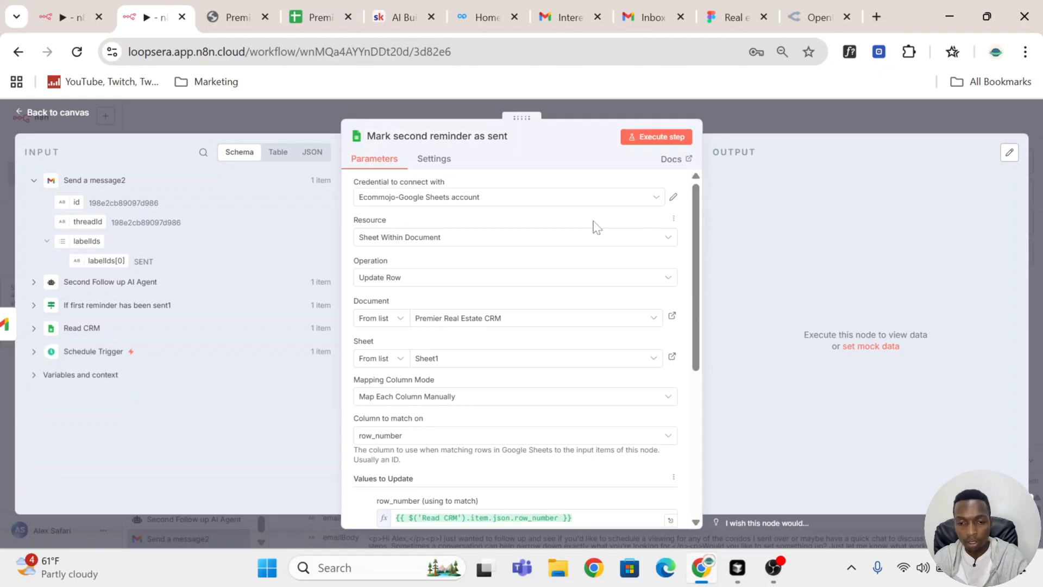
Step: Replace the follow Up 1 column in the values to update with follow Up 2 set to Sent, and execute the node
left_click(666, 138)
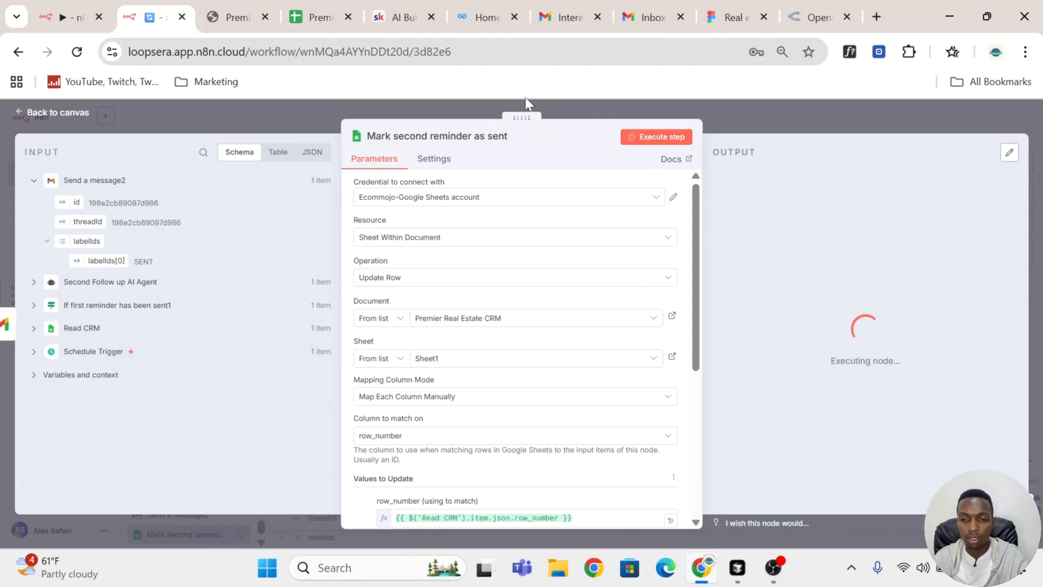
scroll(611, 205, "down", 5)
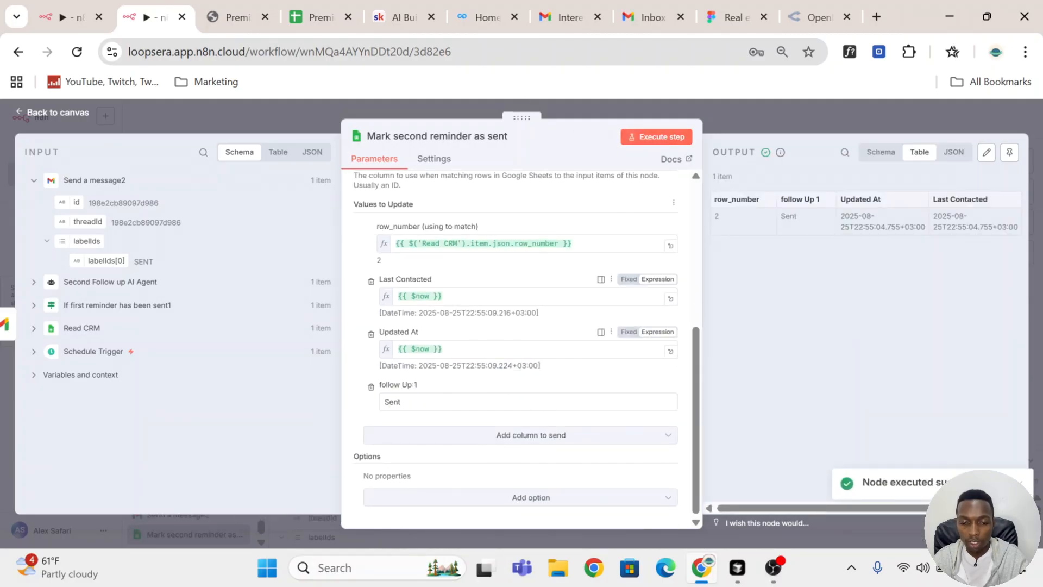
left_click(371, 386)
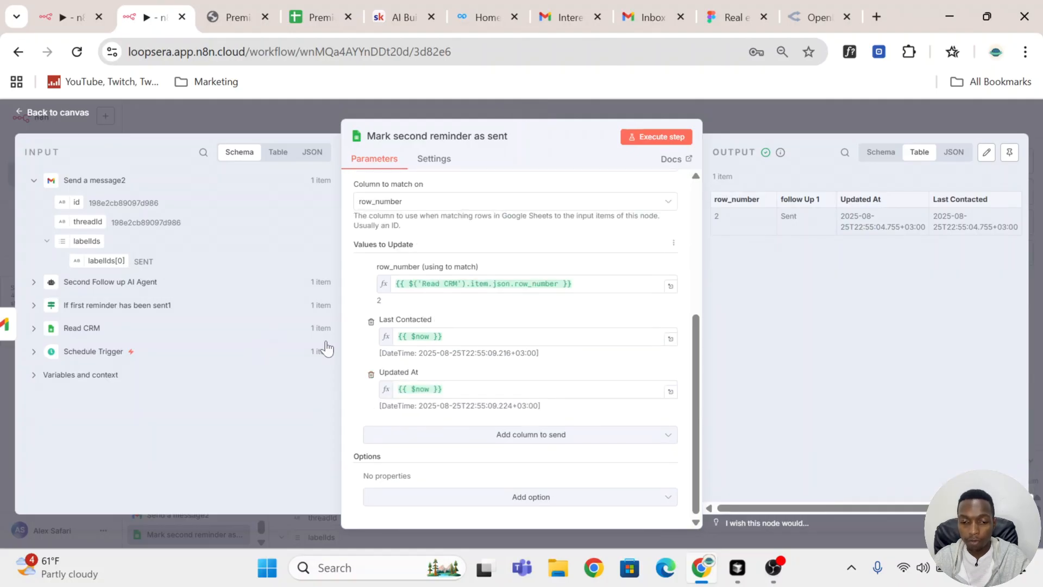
left_click(530, 435)
scroll(510, 370, "down", 10)
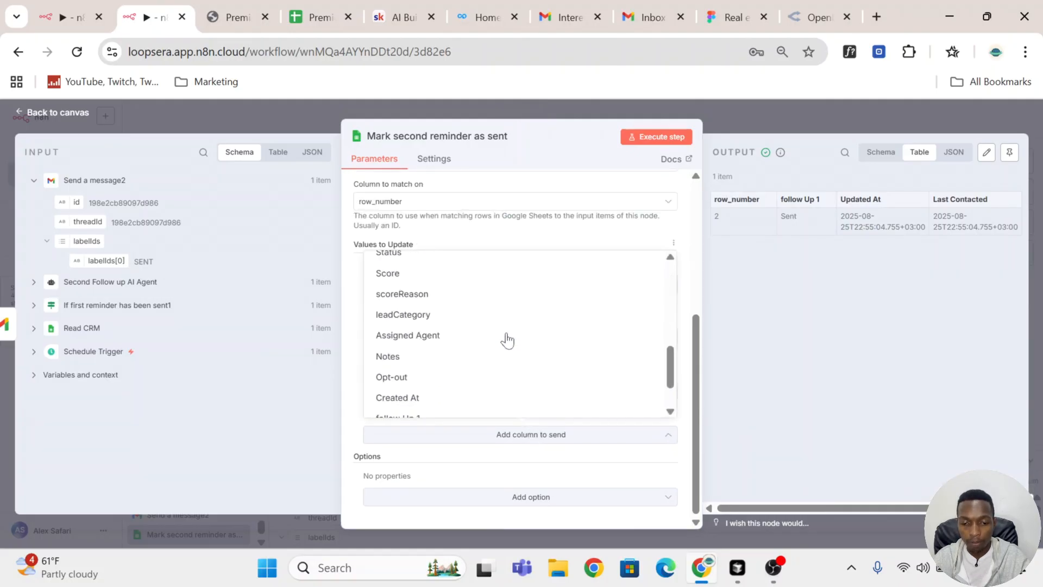
left_click(507, 389)
left_click(497, 441)
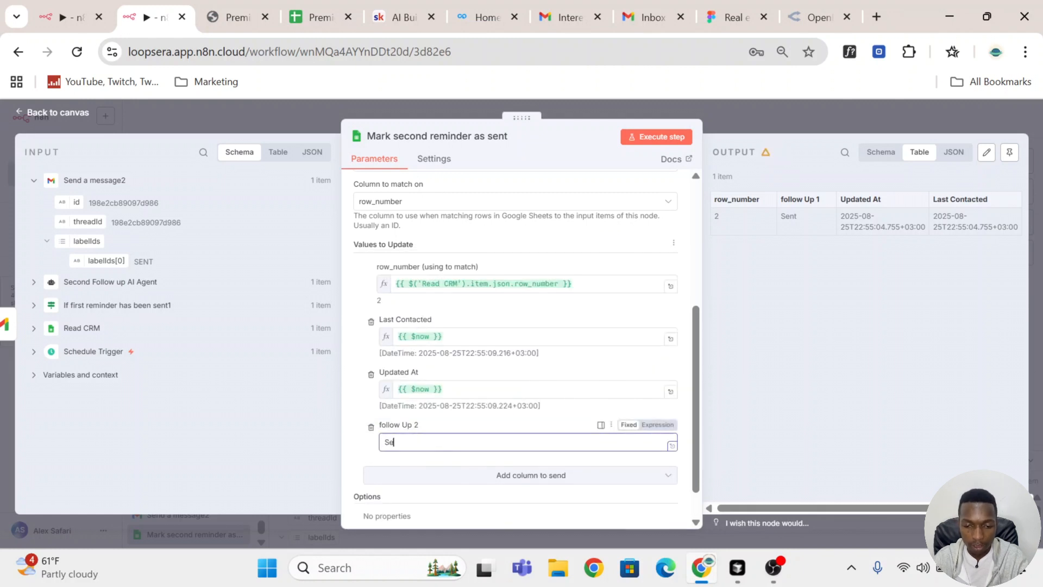
left_click(664, 137)
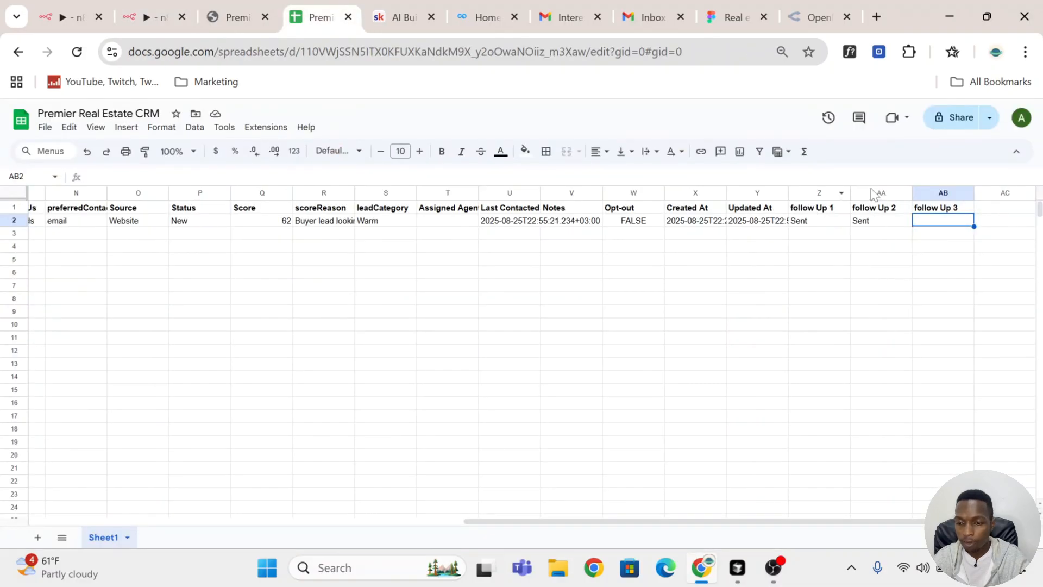
Step: Check the lead's follow Up 2 cell in the Premier Real Estate CRM sheet, and save the workflow
left_click(878, 227)
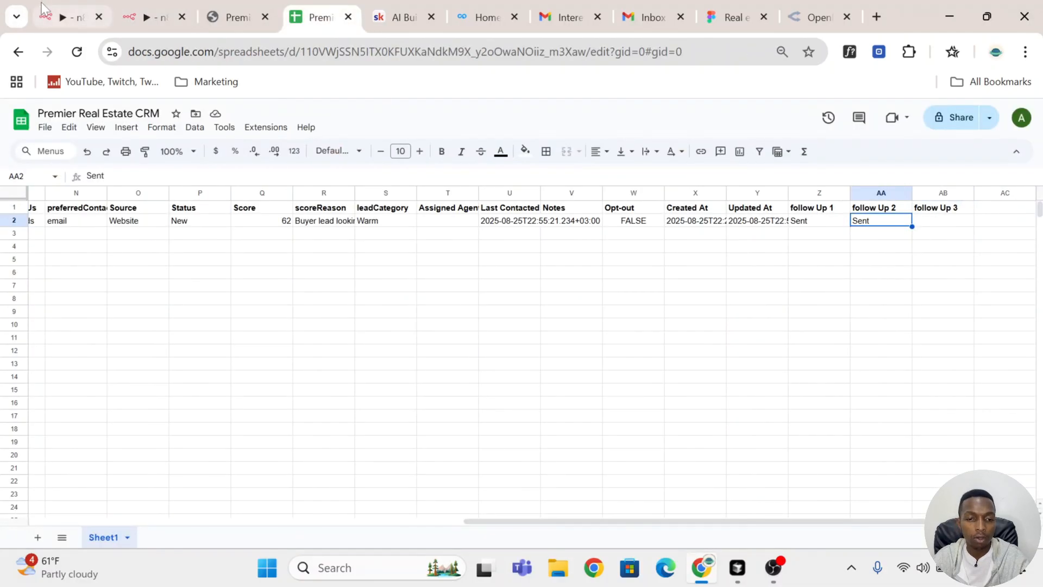
left_click(150, 13)
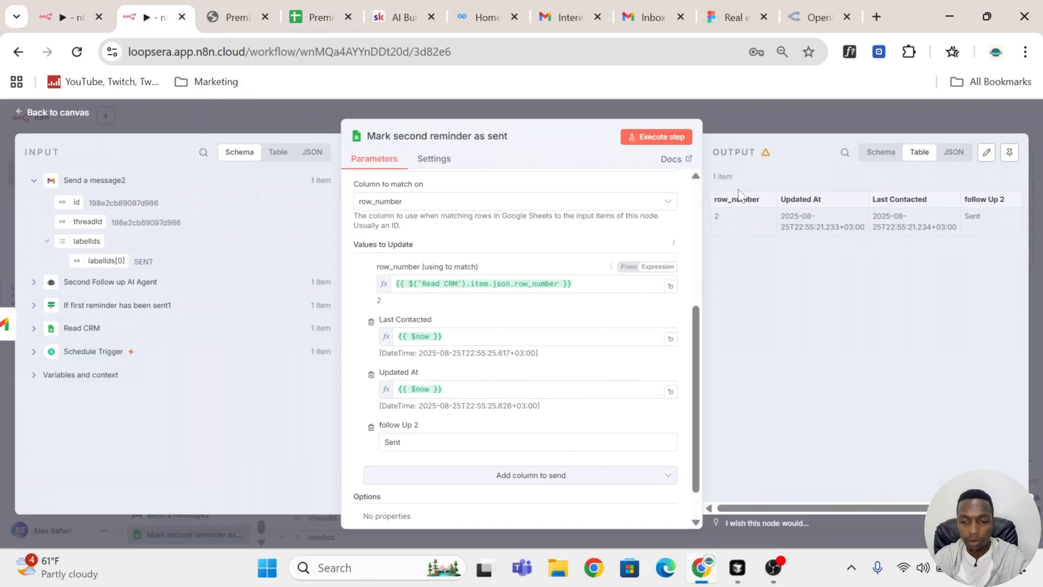
left_click(759, 127)
left_click(848, 119)
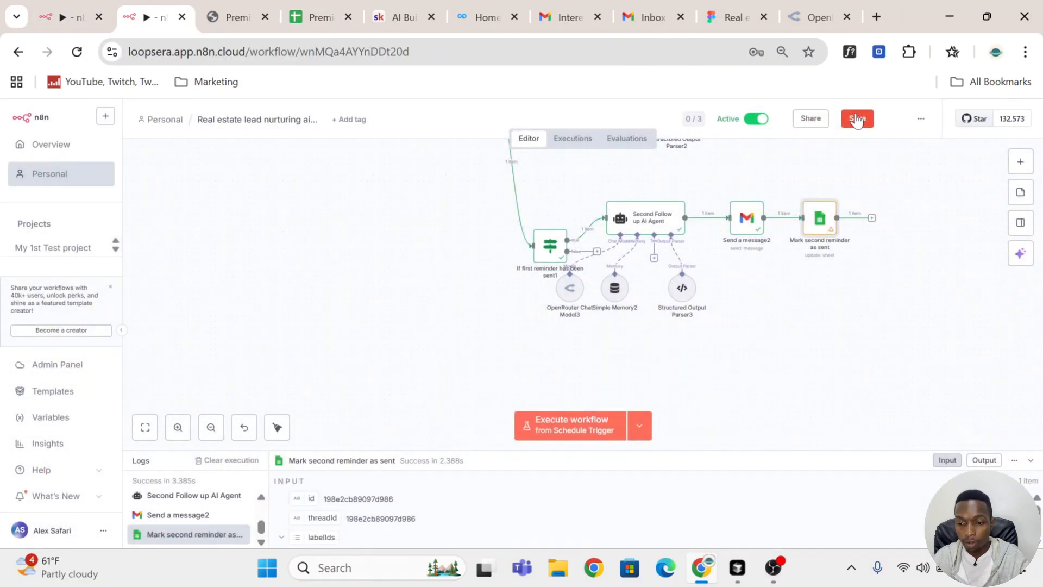
Step: Copy the whole second follow-up branch, from its If node to "Mark second reminder as sent", and paste it below the original
scroll(864, 331, "down", 5)
left_click_drag(941, 399, 654, 222)
key("ctrl+c")
scroll(818, 361, "down", 1)
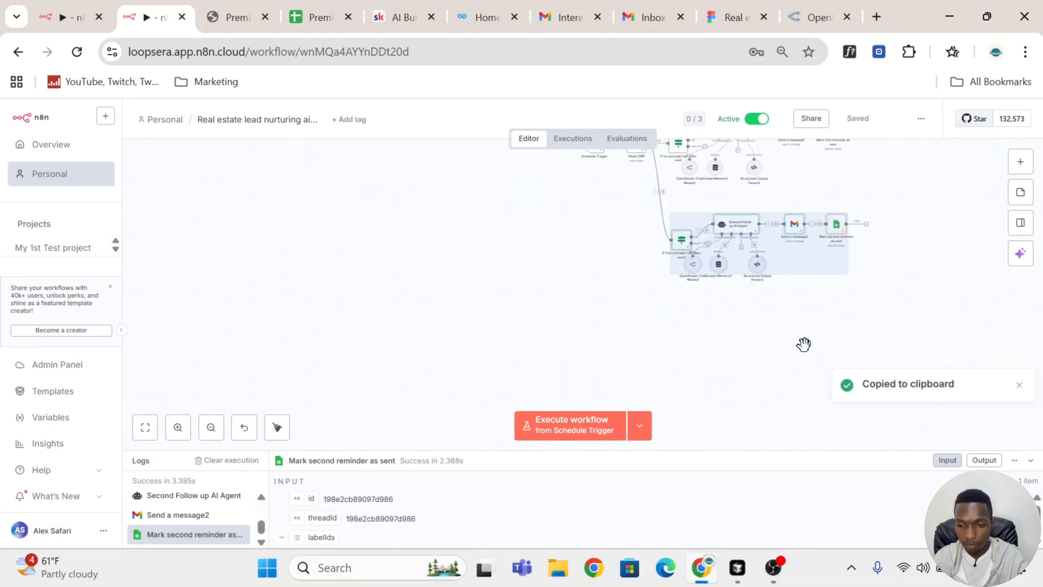
key("ctrl+v")
left_click_drag(819, 343, 746, 329)
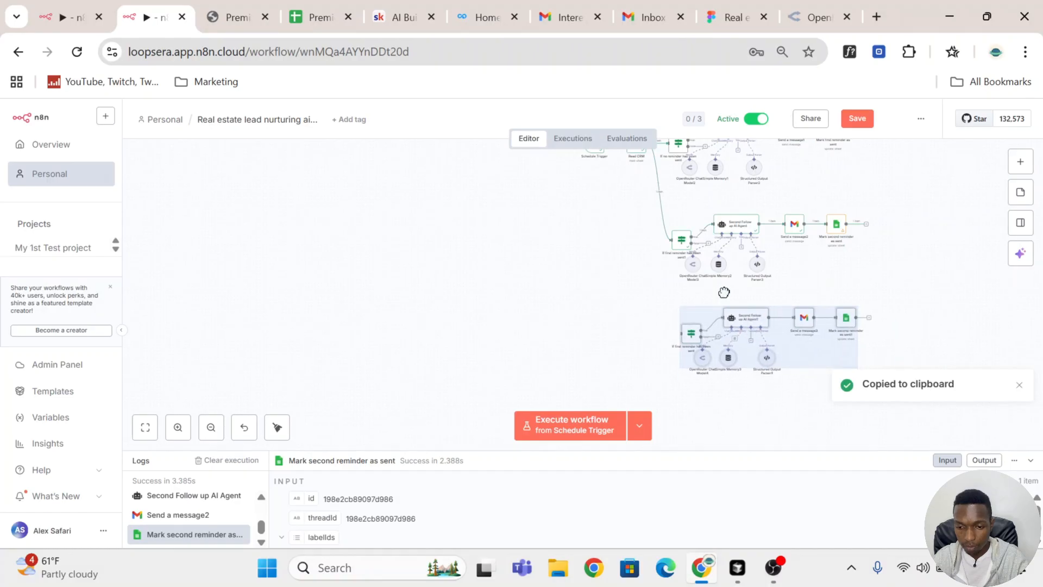
Step: Connect the Read CRM output to the pasted branch's If node, and open that node's conditions
scroll(700, 266, "up", 2)
left_click_drag(676, 385, 679, 410)
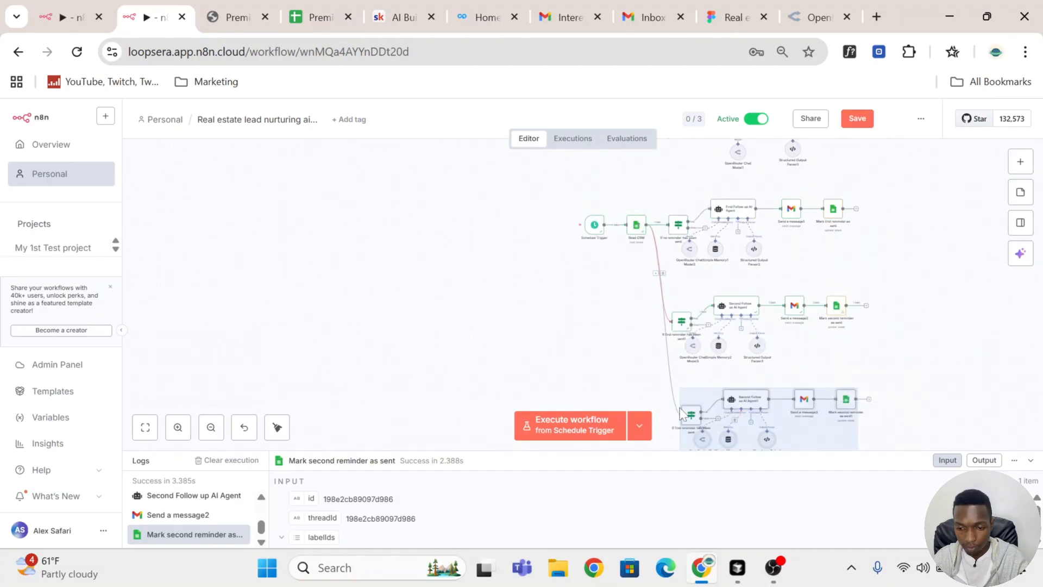
left_click(908, 330)
scroll(851, 314, "down", 1)
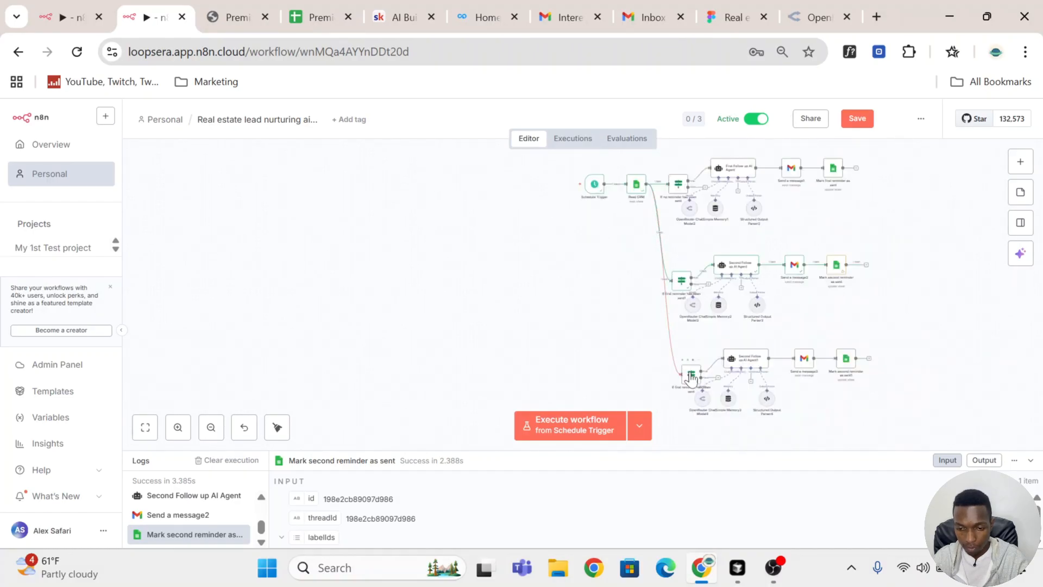
double_click(691, 379)
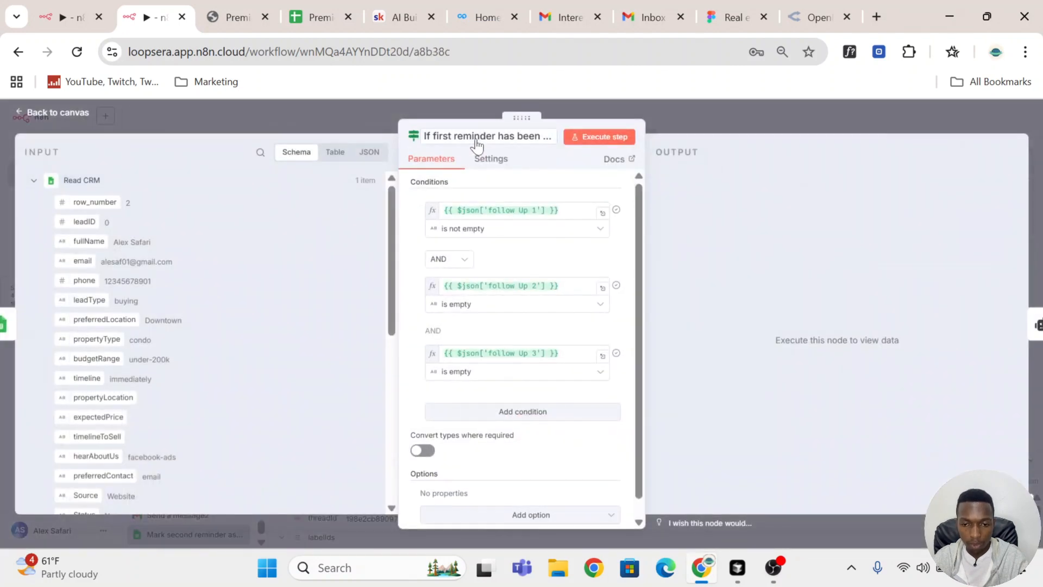
Step: Rename the pasted branch's If node to "If second reminder has been sent"
left_click(478, 137)
left_click(452, 136)
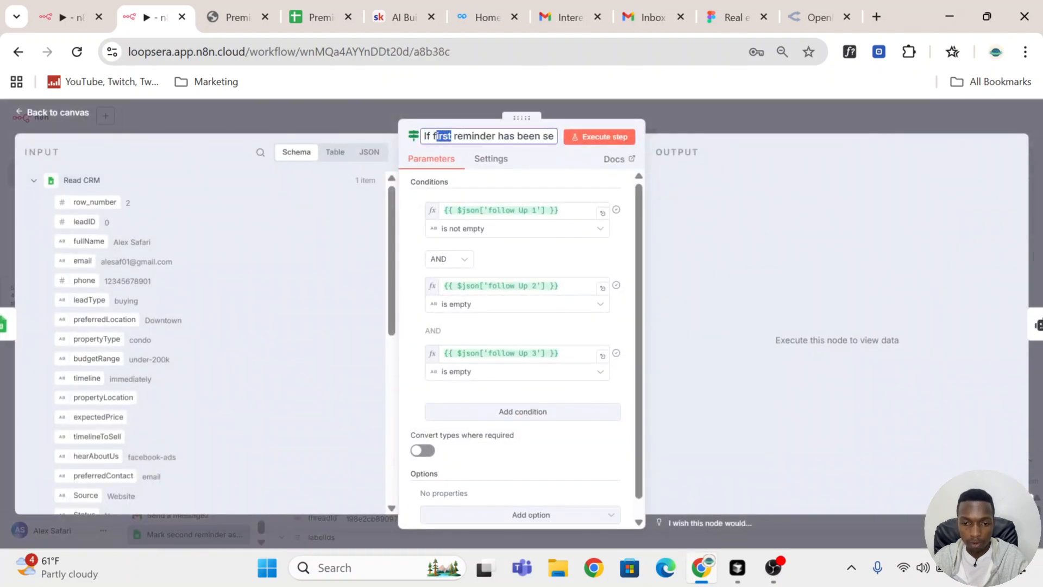
type("second")
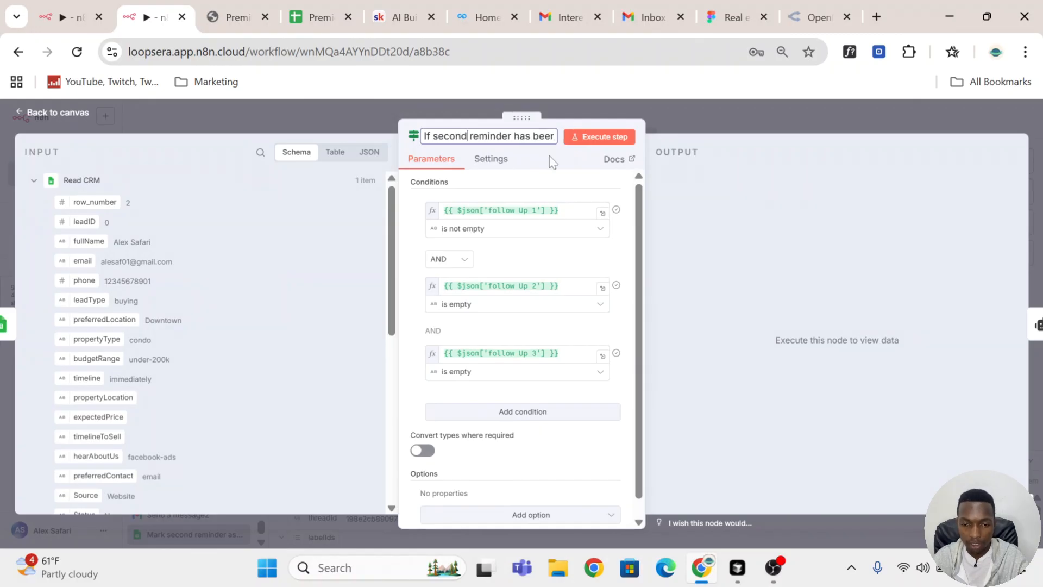
key("Return")
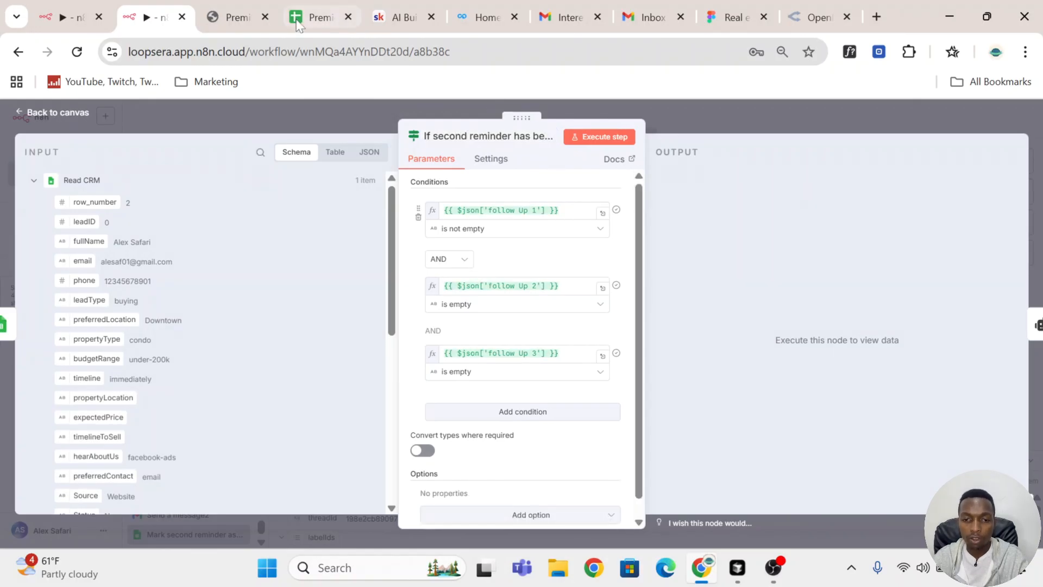
Step: Check the lead's follow-up cells in the Premier Real Estate CRM sheet, and set the If node's follow Up 2 condition to "is not empty"
left_click(314, 18)
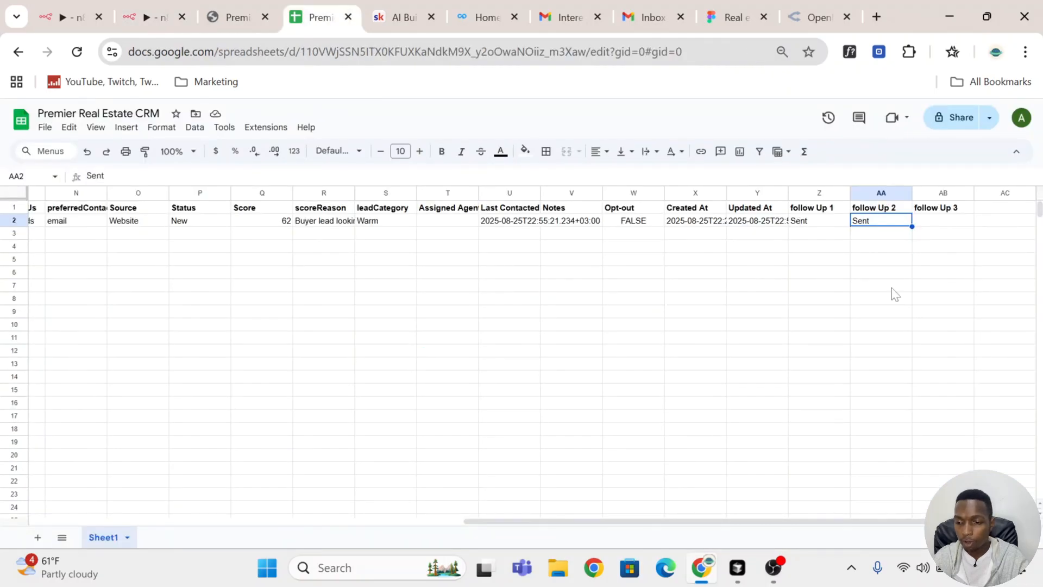
left_click(956, 224)
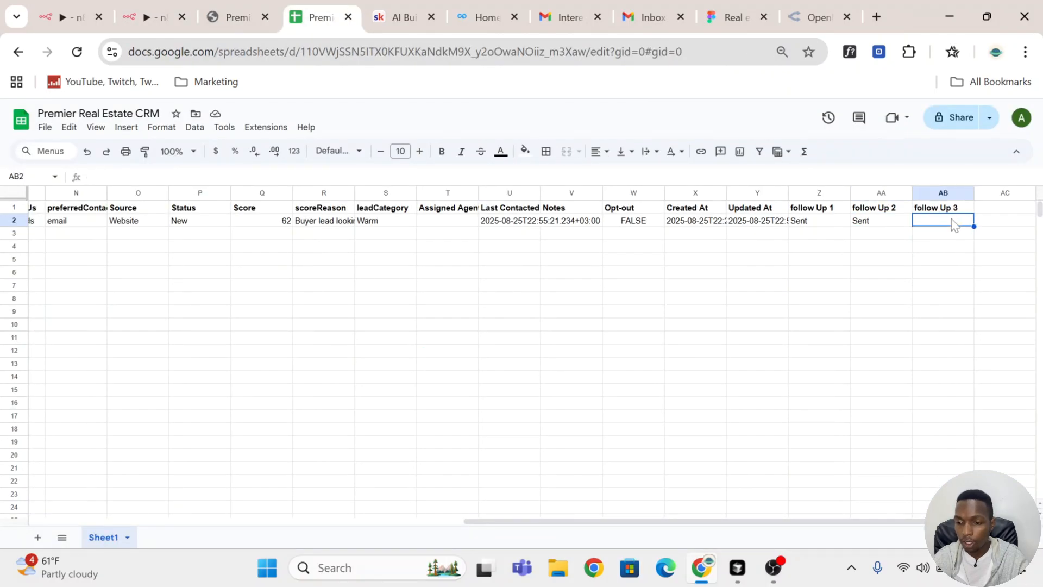
left_click(157, 16)
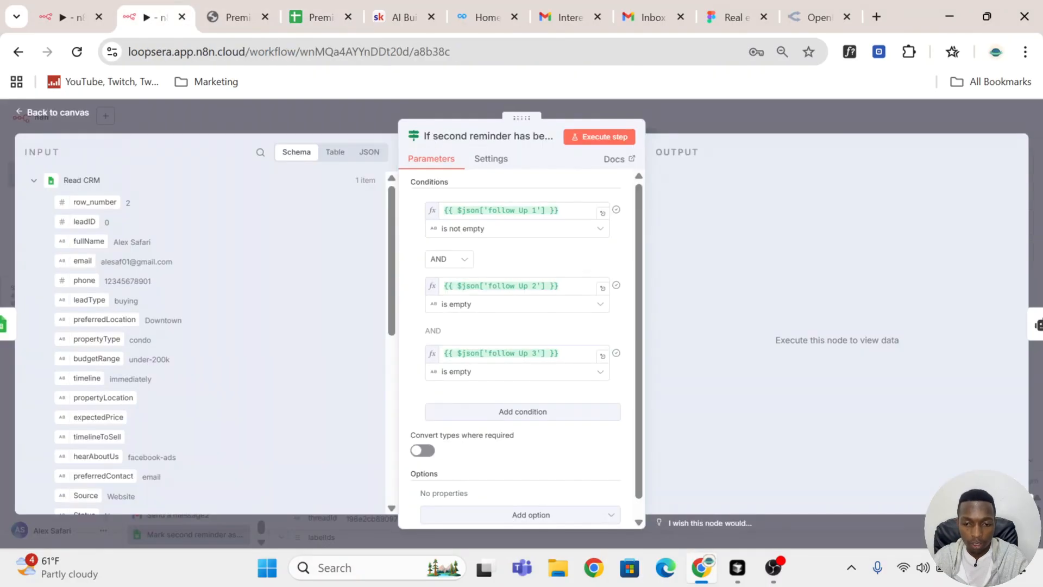
left_click(567, 231)
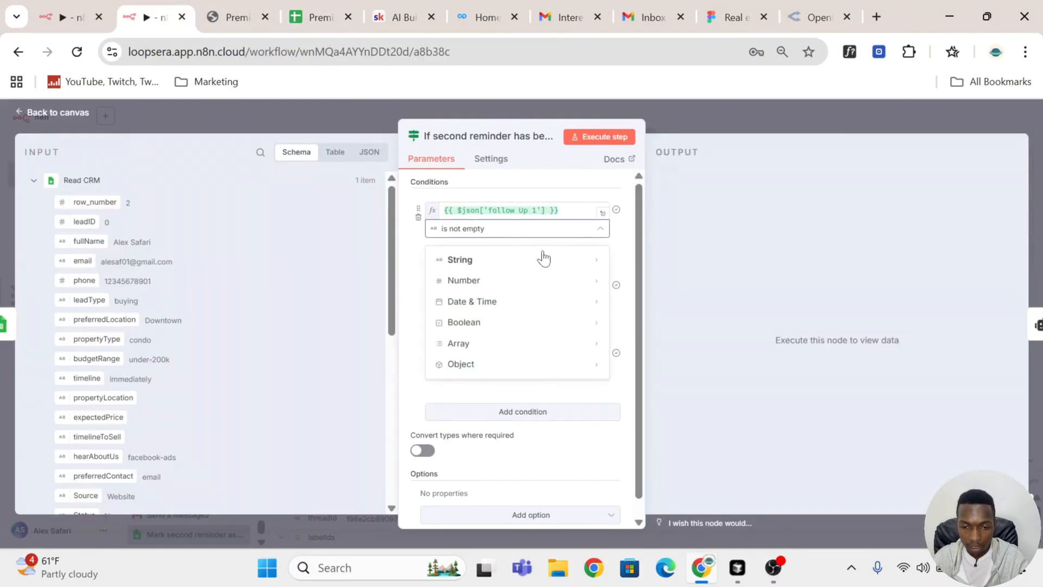
left_click(420, 244)
left_click(526, 306)
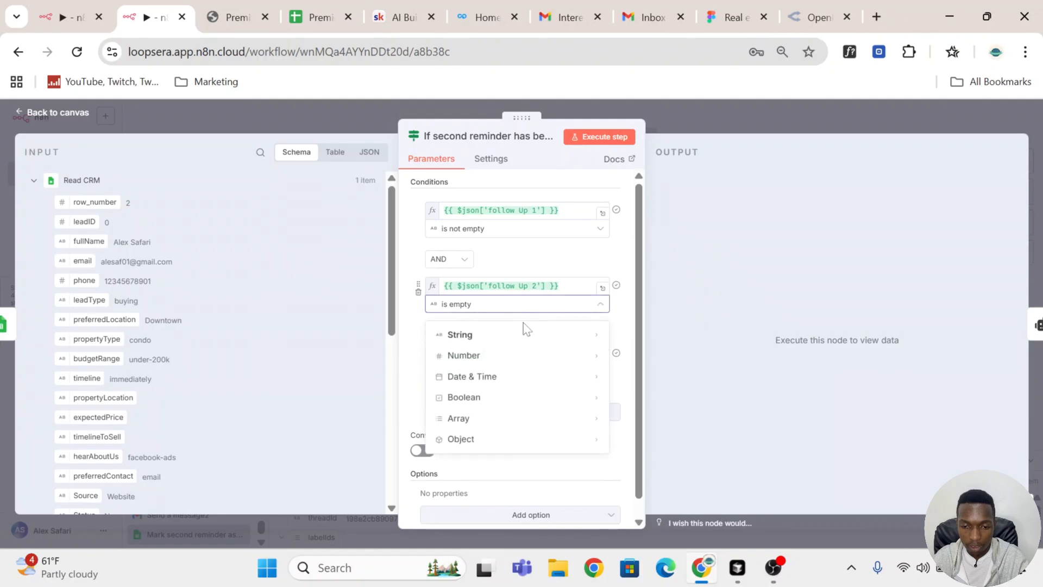
mouse_move(538, 337)
left_click(656, 329)
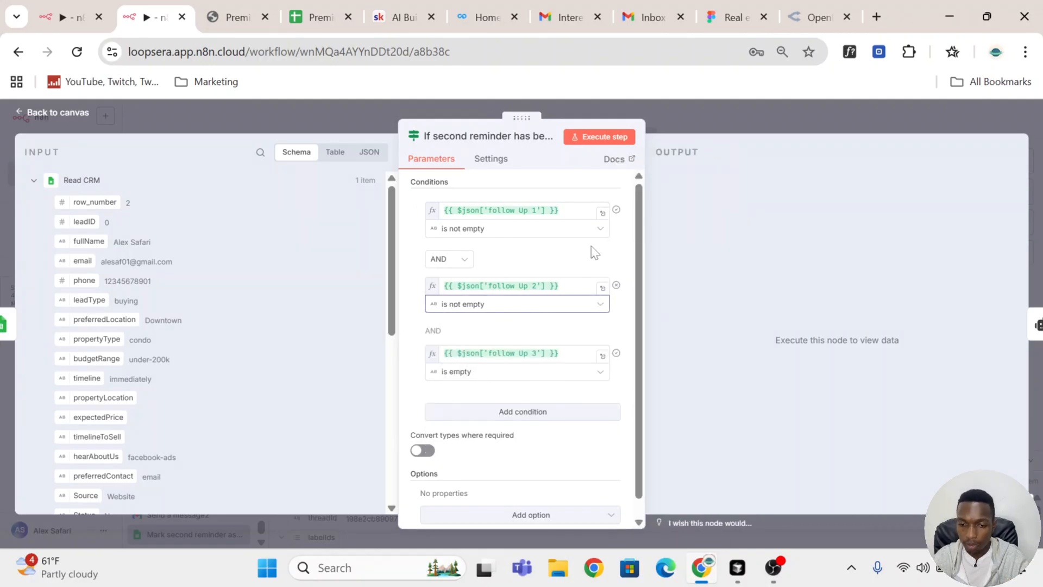
left_click(621, 254)
scroll(532, 348, "down", 1)
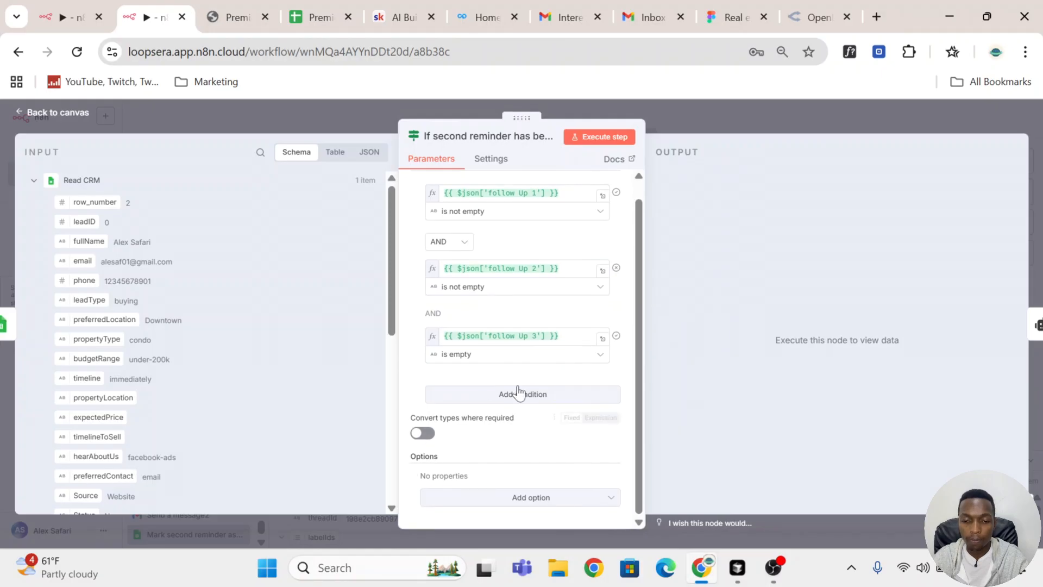
Step: Execute the second-reminder If node and examine the lead's follow-up columns in its False Branch output
left_click(517, 141)
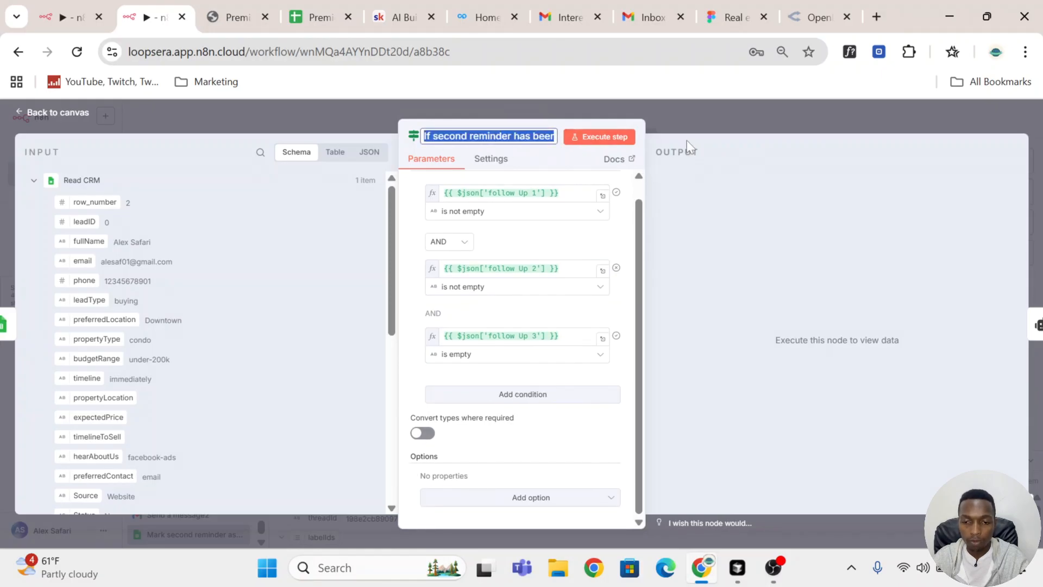
left_click(604, 139)
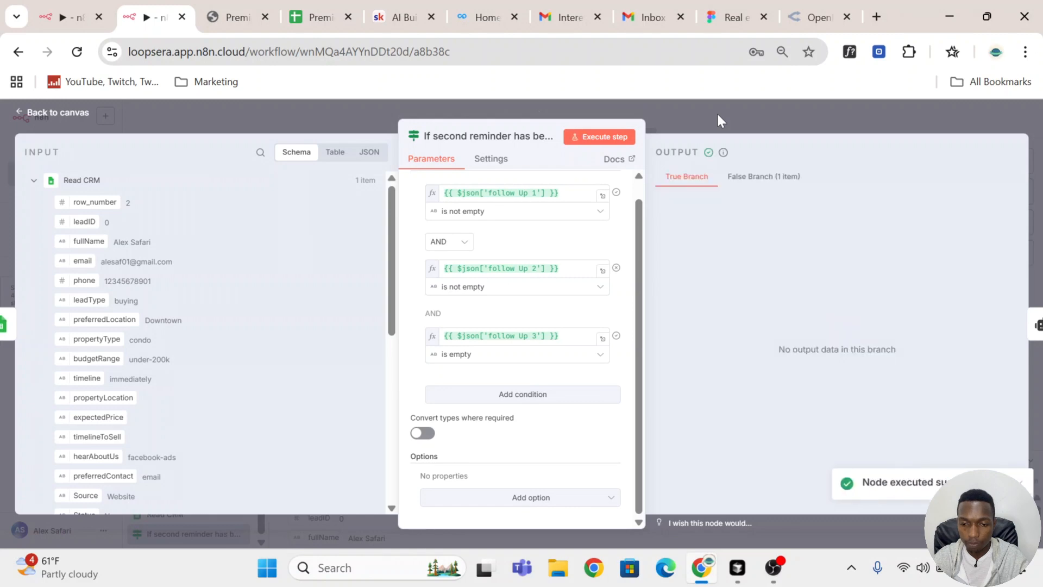
left_click(777, 181)
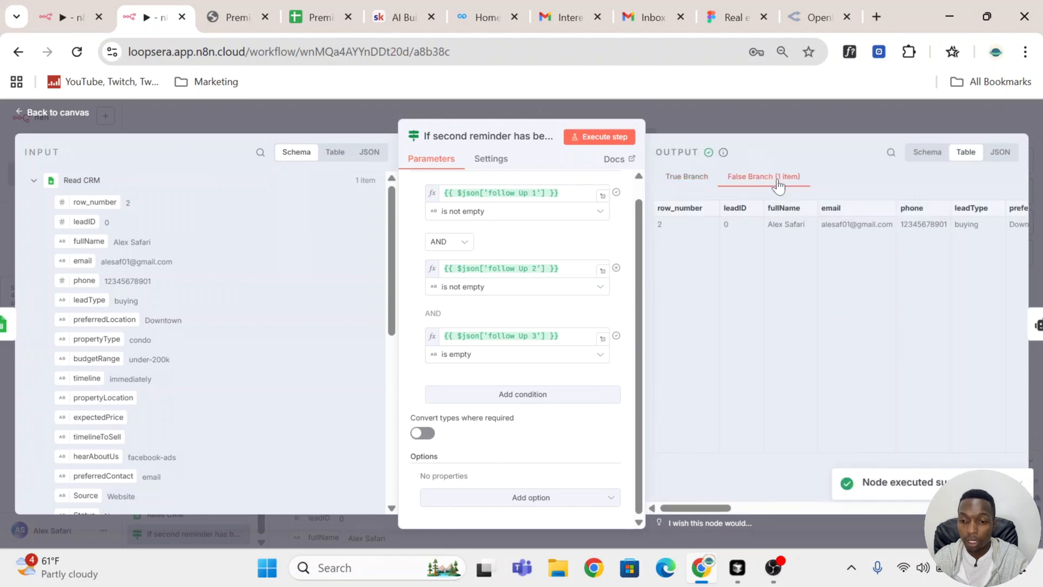
left_click(742, 102)
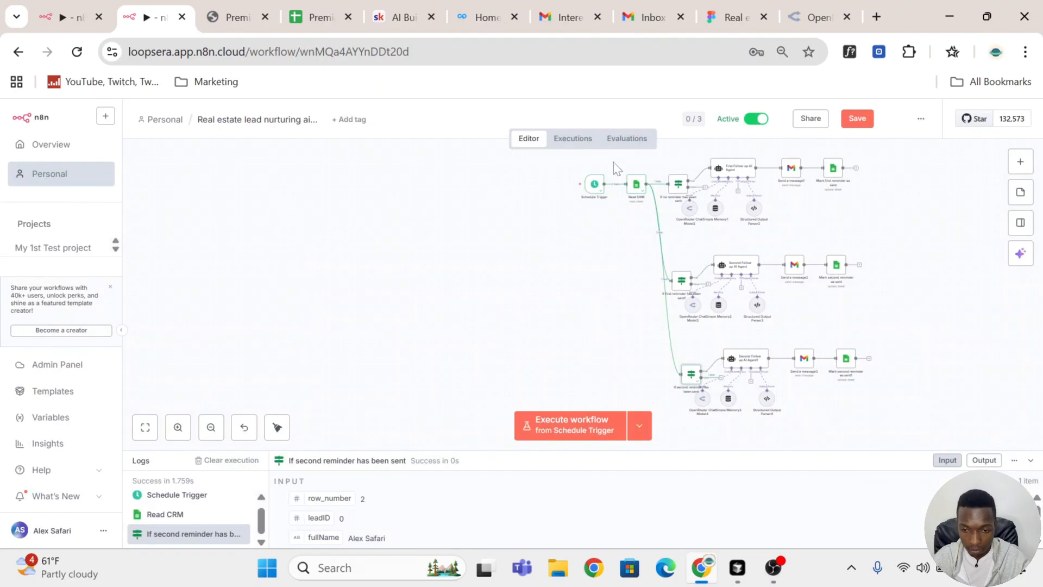
left_click(633, 180)
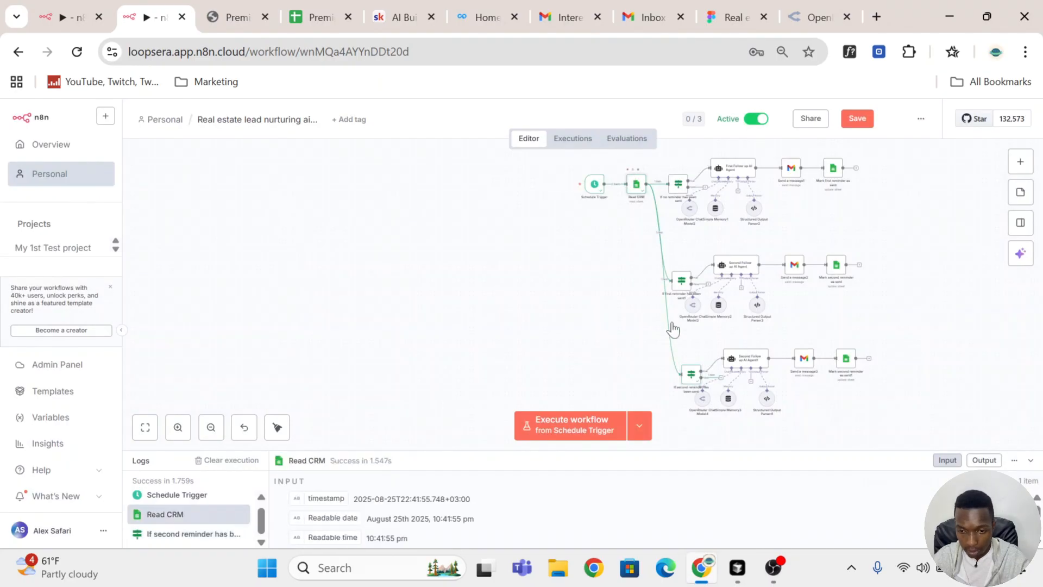
left_click(686, 375)
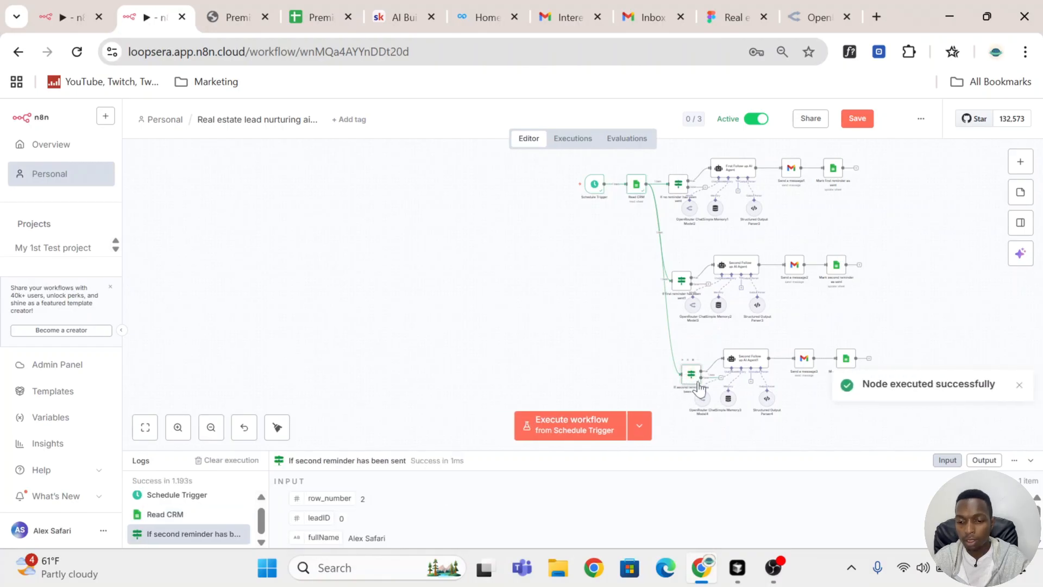
double_click(692, 374)
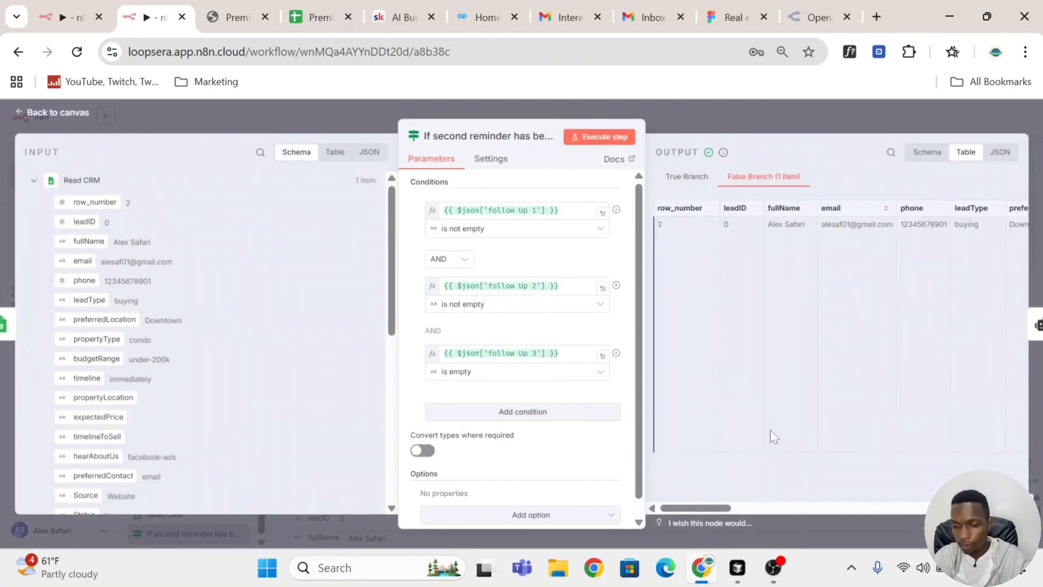
left_click_drag(706, 509, 1000, 508)
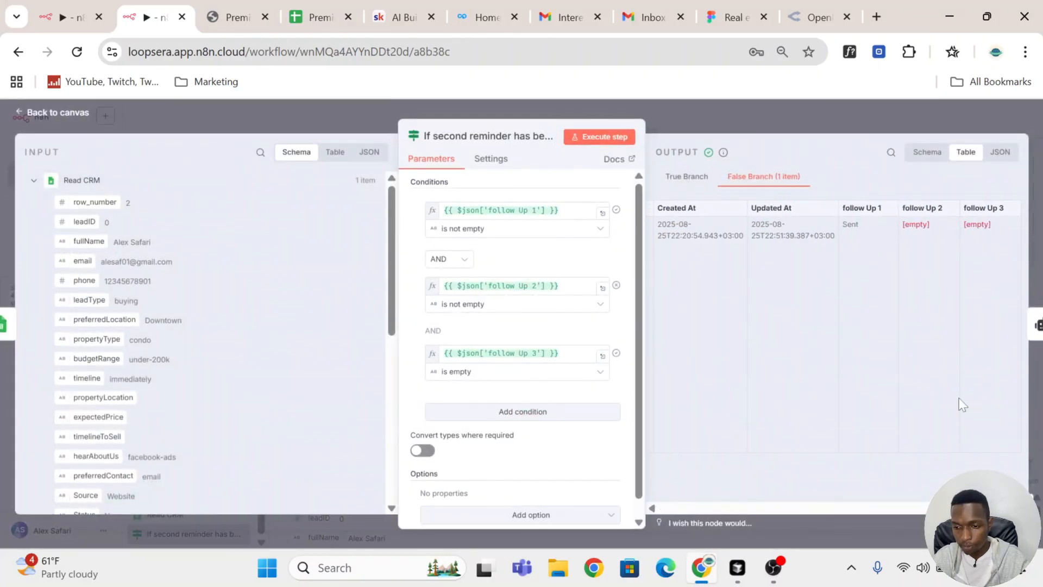
left_click(715, 102)
Step: Execute the Read CRM node to refresh the lead data, and check the follow-up columns in its output
scroll(643, 187, "up", 5)
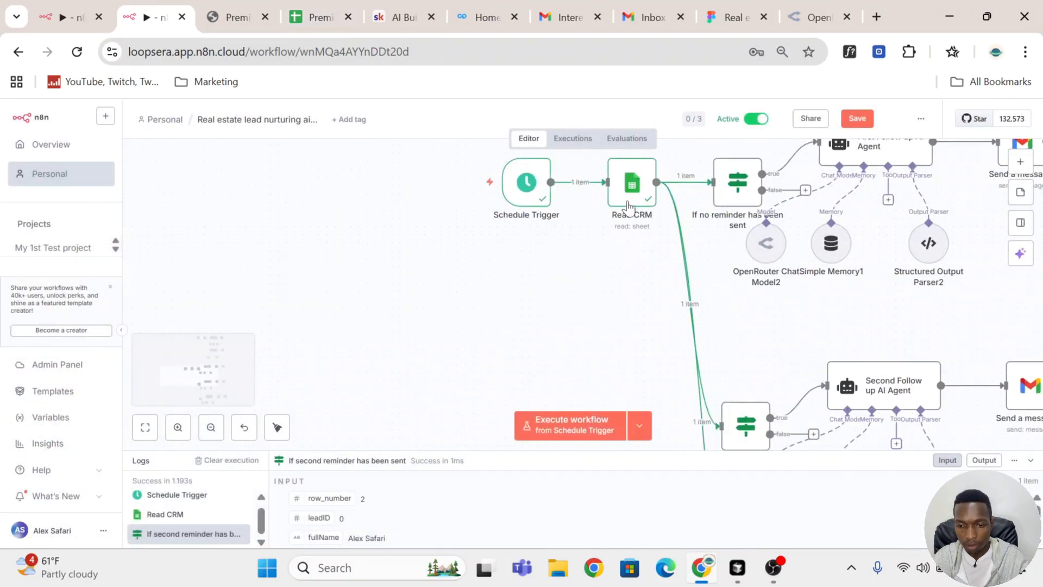
scroll(614, 188, "up", 2)
left_click(610, 186)
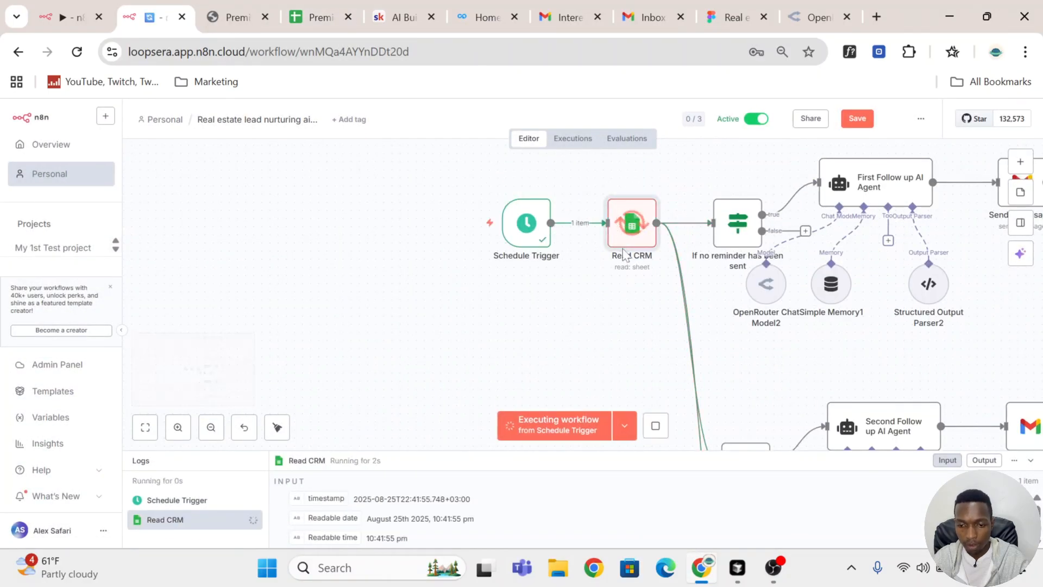
double_click(630, 223)
left_click_drag(742, 511, 923, 515)
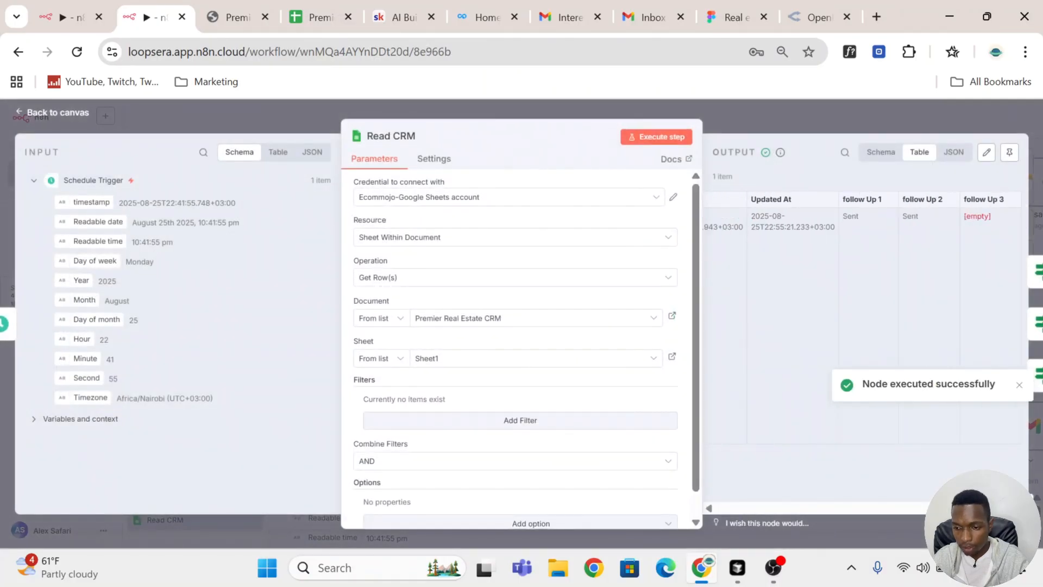
left_click(851, 136)
Step: Execute the "If second reminder has been sent" node with the refreshed CRM data
scroll(759, 232, "down", 5)
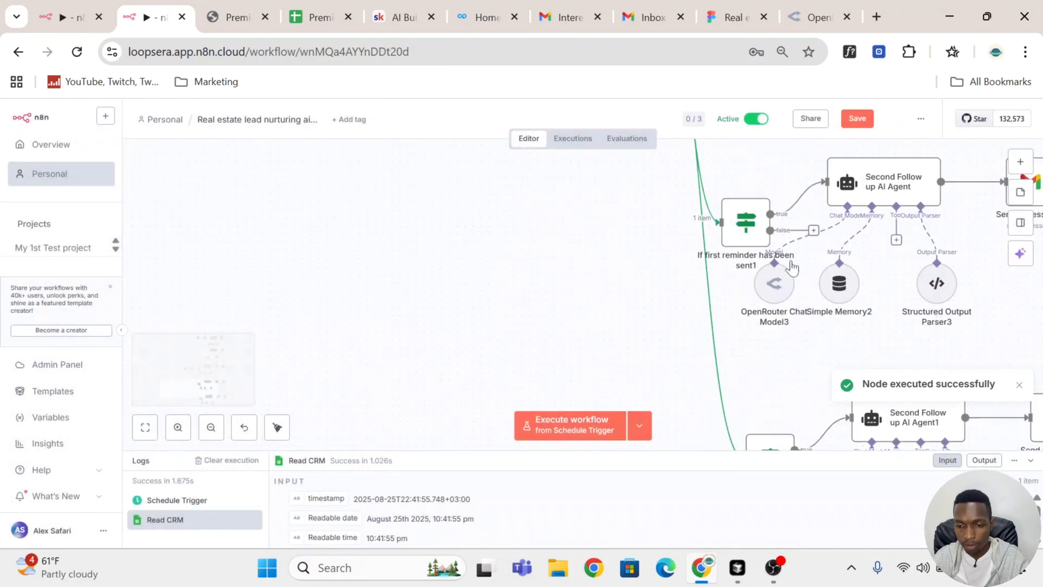
scroll(759, 233, "up", 1)
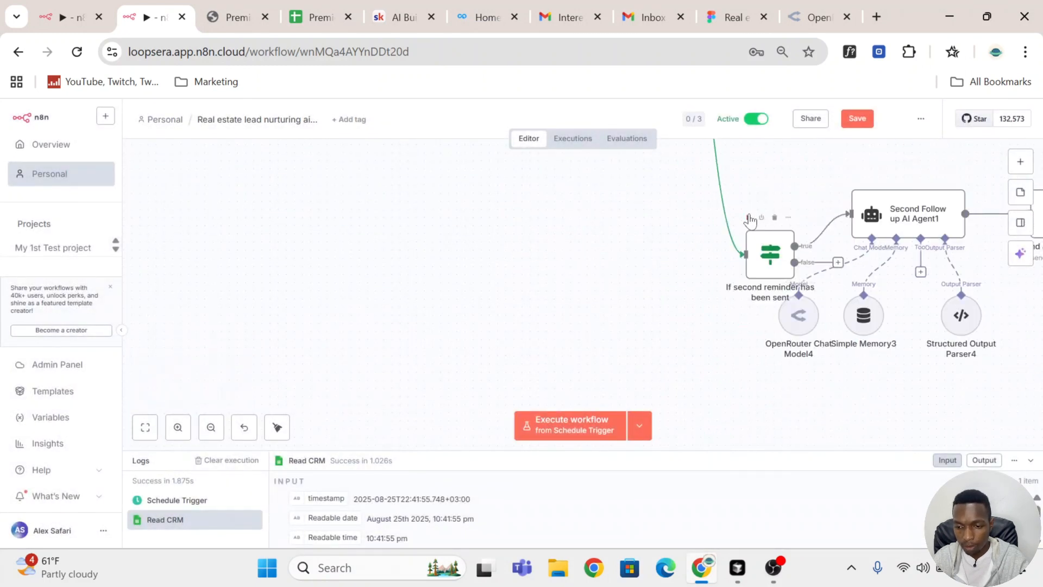
left_click(748, 217)
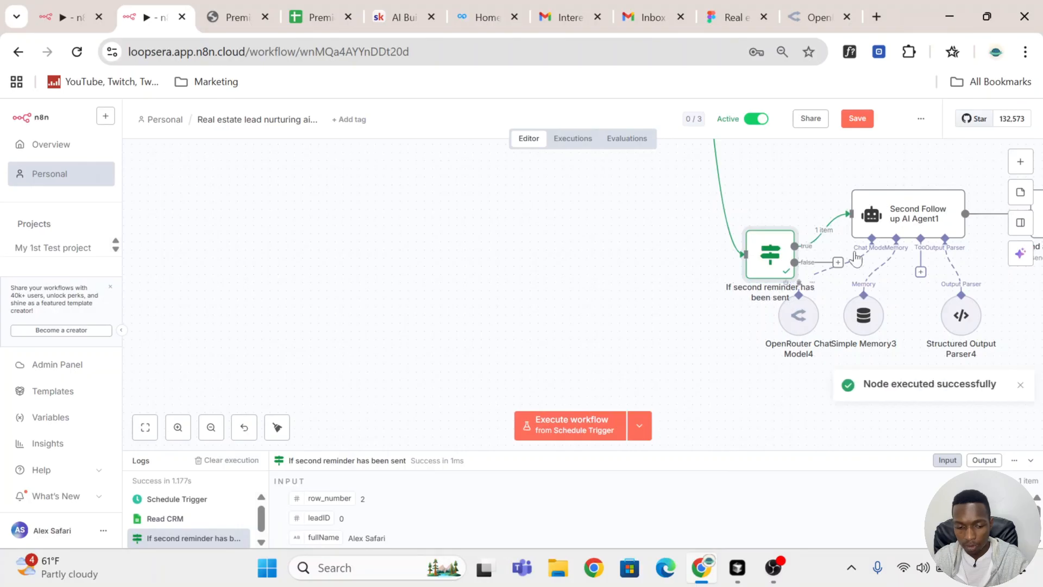
Step: Rename the pasted branch's AI agent node to "Third Follow up AI Agent"
scroll(836, 251, "right", 5)
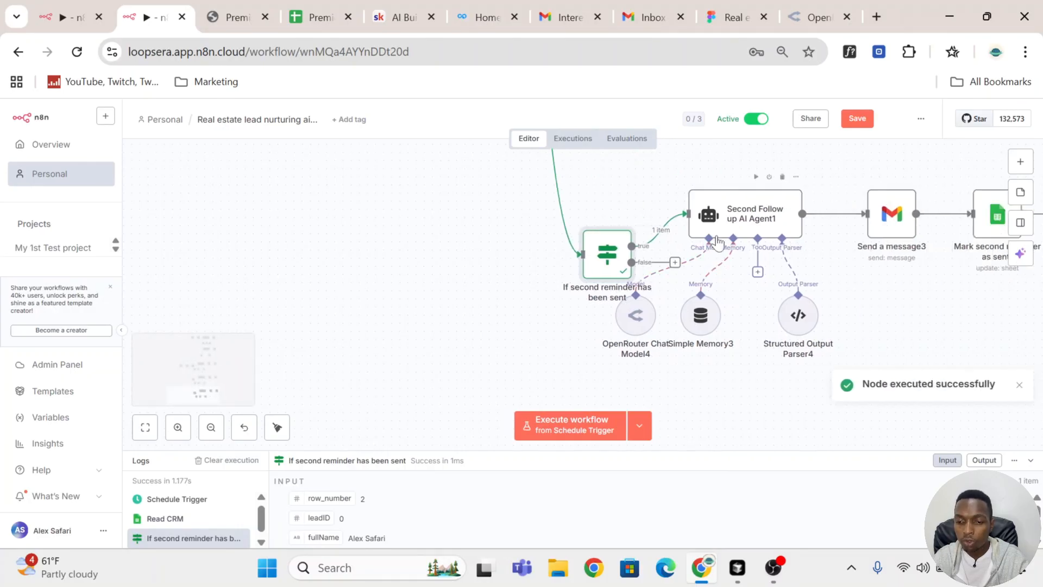
left_click(750, 222)
double_click(750, 222)
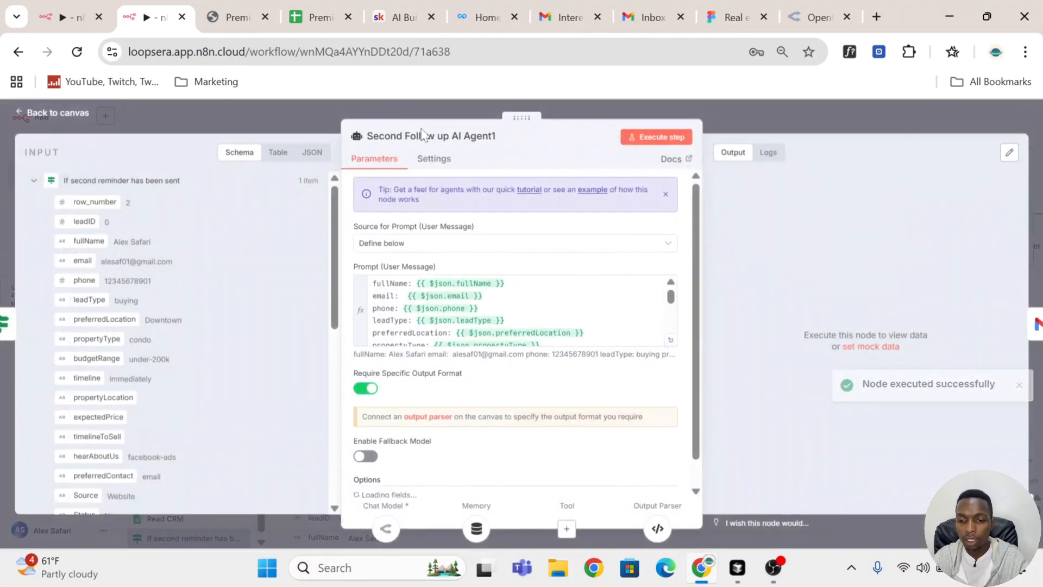
left_click(429, 136)
left_click(405, 136)
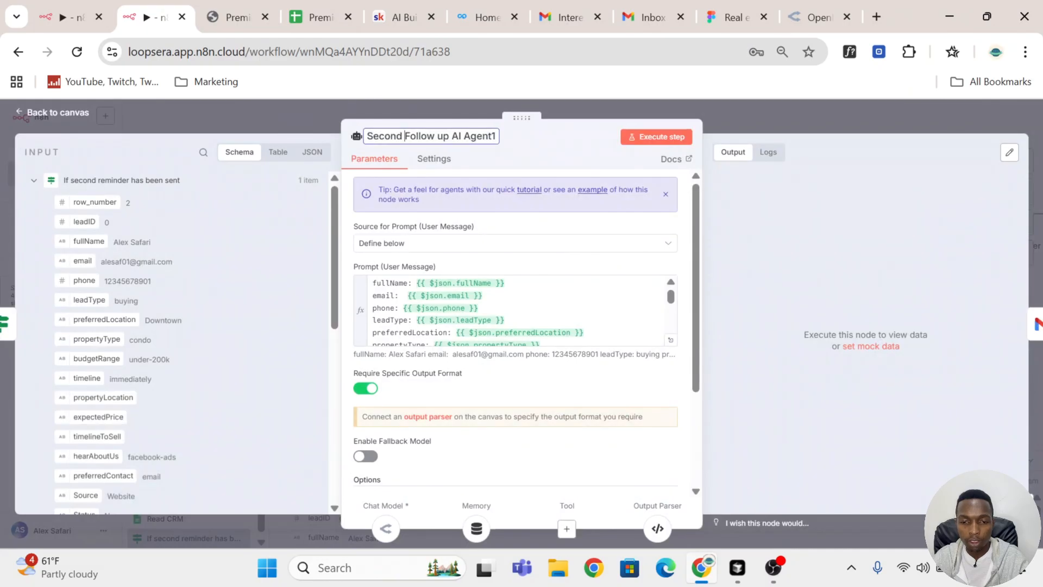
key("ctrl+shift+Left")
type("Thie")
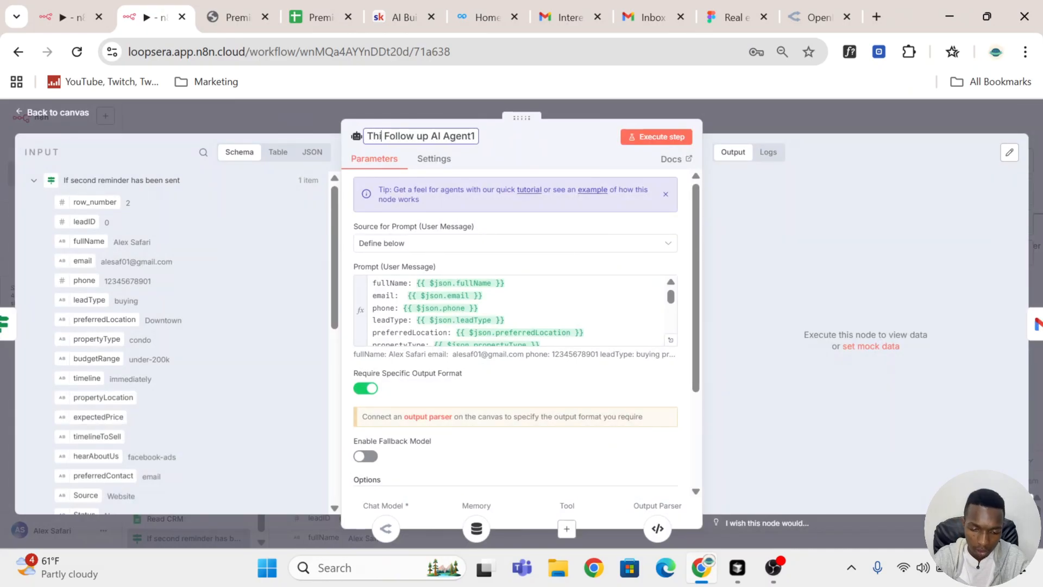
key("BackSpace")
type("rd")
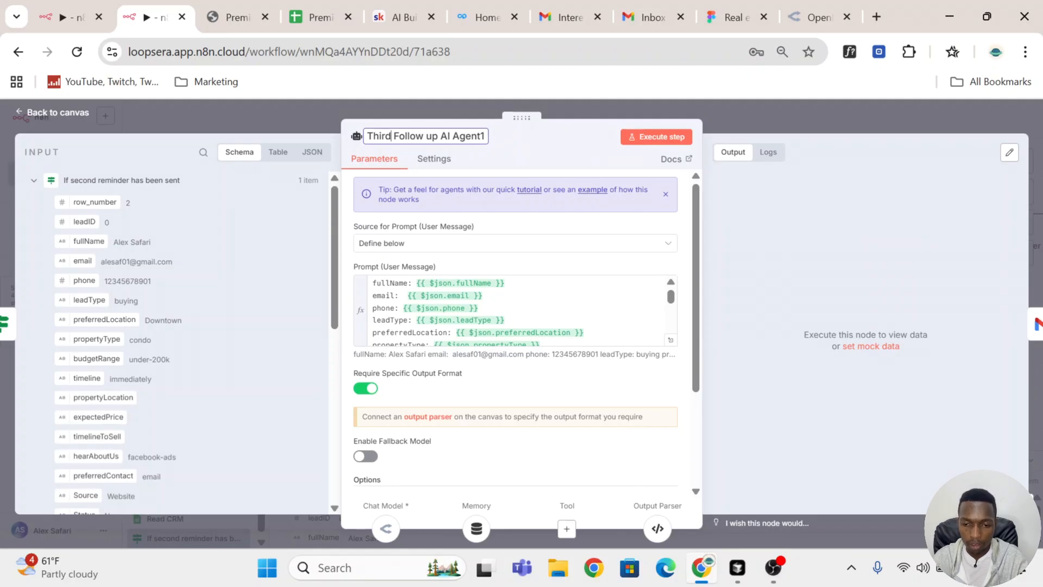
key("ctrl+a")
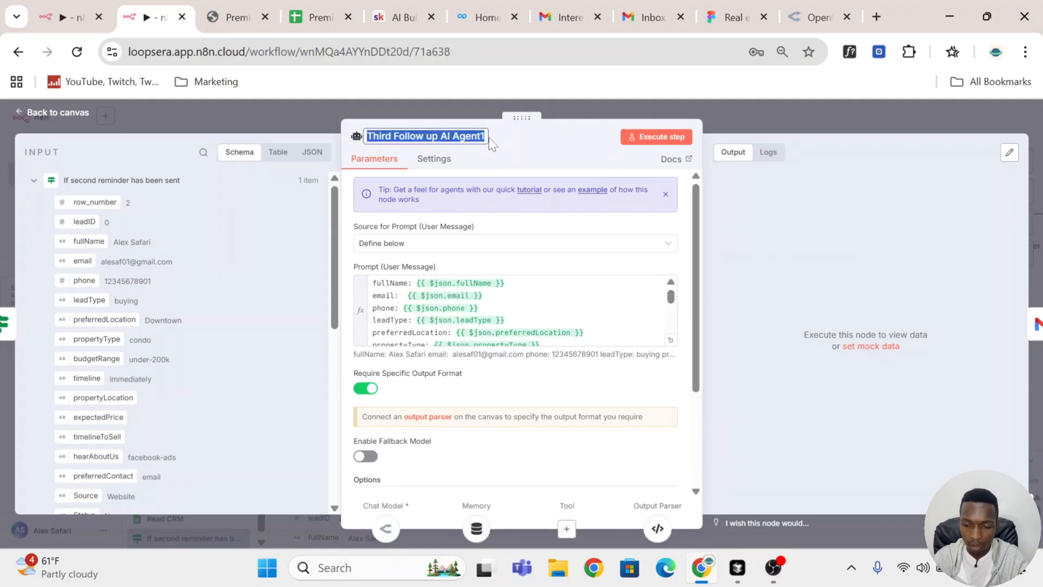
key("End")
key("BackSpace")
key("Return")
Step: Execute the Third Follow up AI Agent to generate the e-mail subject and body, and return to the canvas
scroll(533, 184, "down", 3)
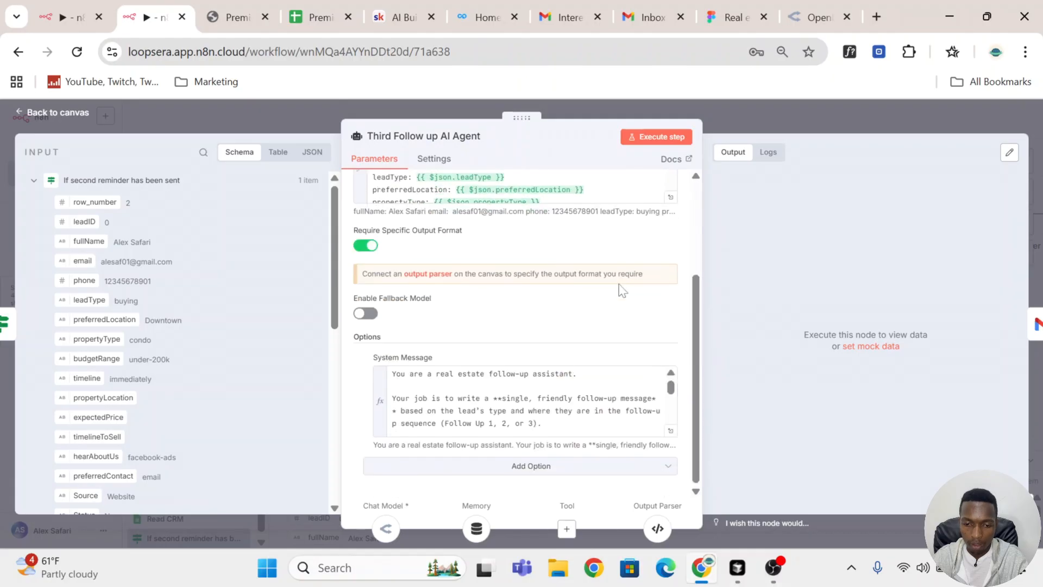
left_click(663, 138)
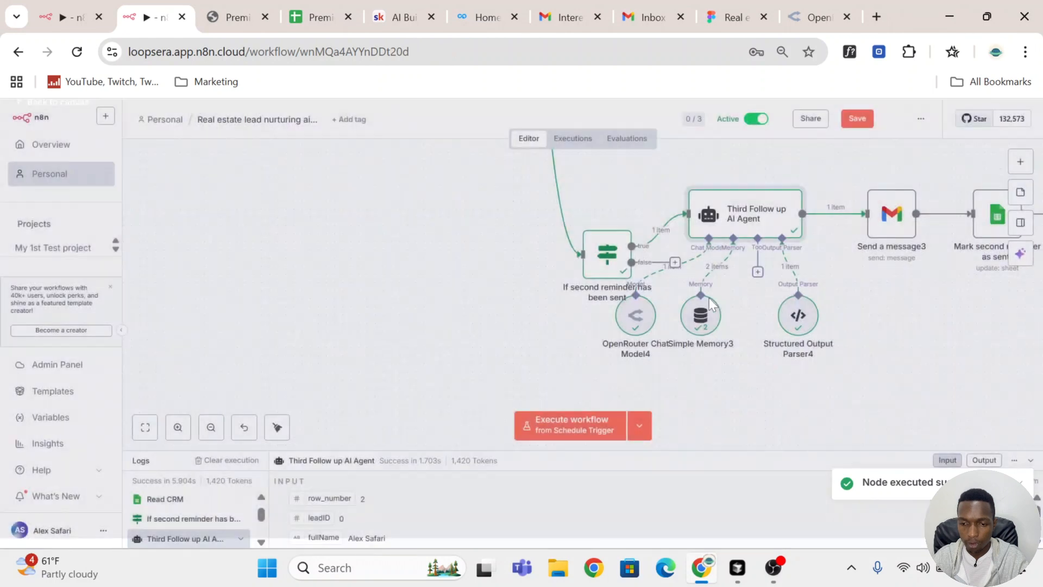
left_click(761, 103)
Step: Execute the "Send a message3" node in the third branch, and switch to the message list of the Gmail inbox
mouse_move(883, 218)
left_click(870, 177)
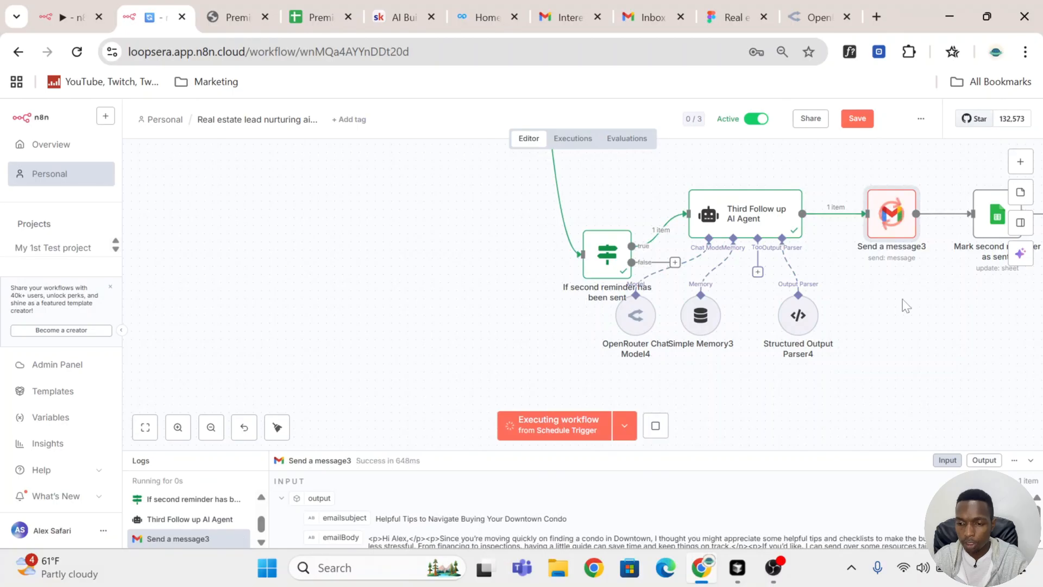
left_click(565, 17)
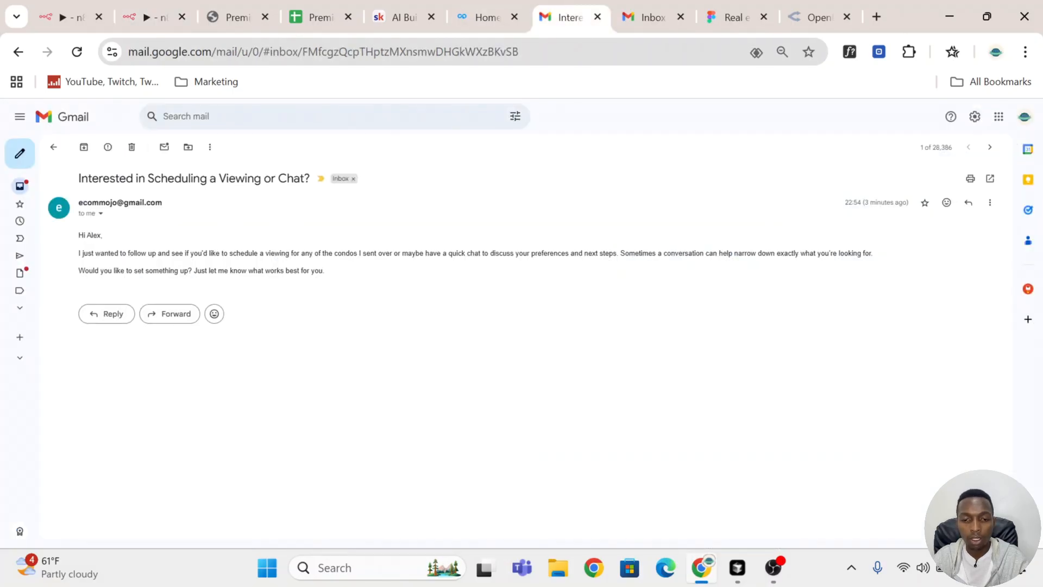
left_click(56, 144)
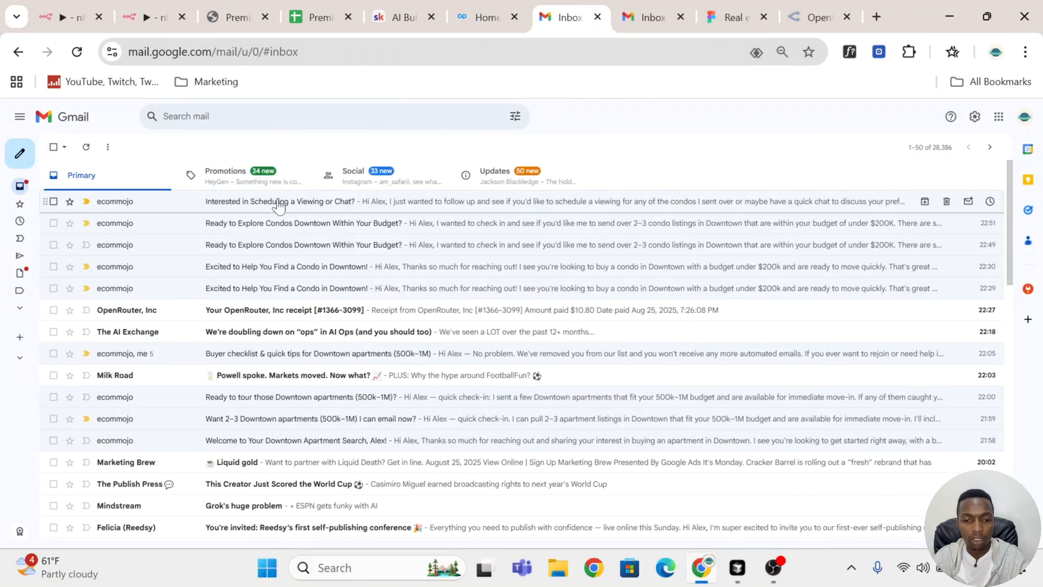
Step: Open the newest follow-up e-mail in the Gmail inbox, read its message, and return to the n8n workflow
left_click(313, 208)
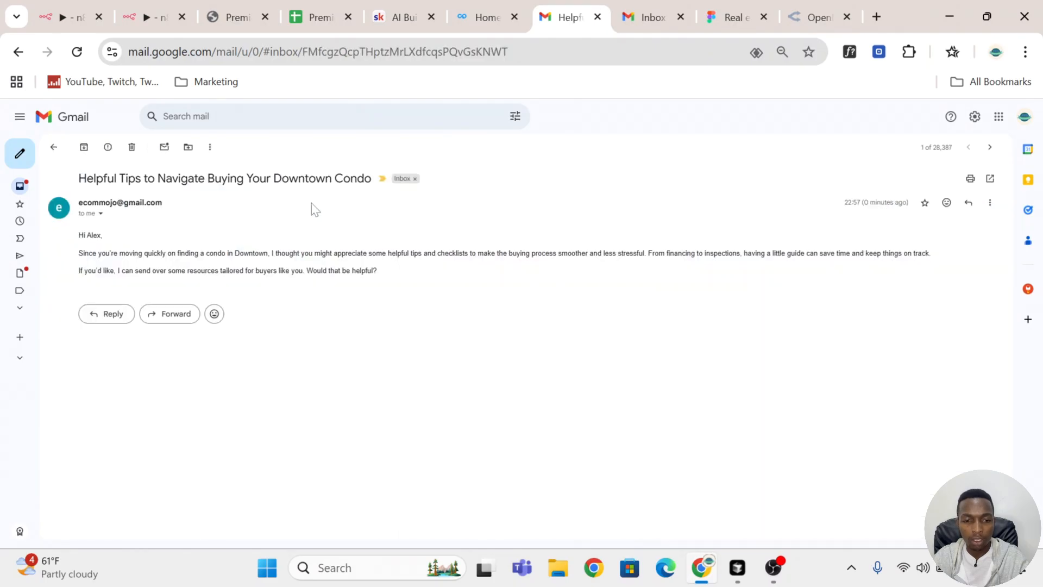
left_click_drag(411, 294, 93, 202)
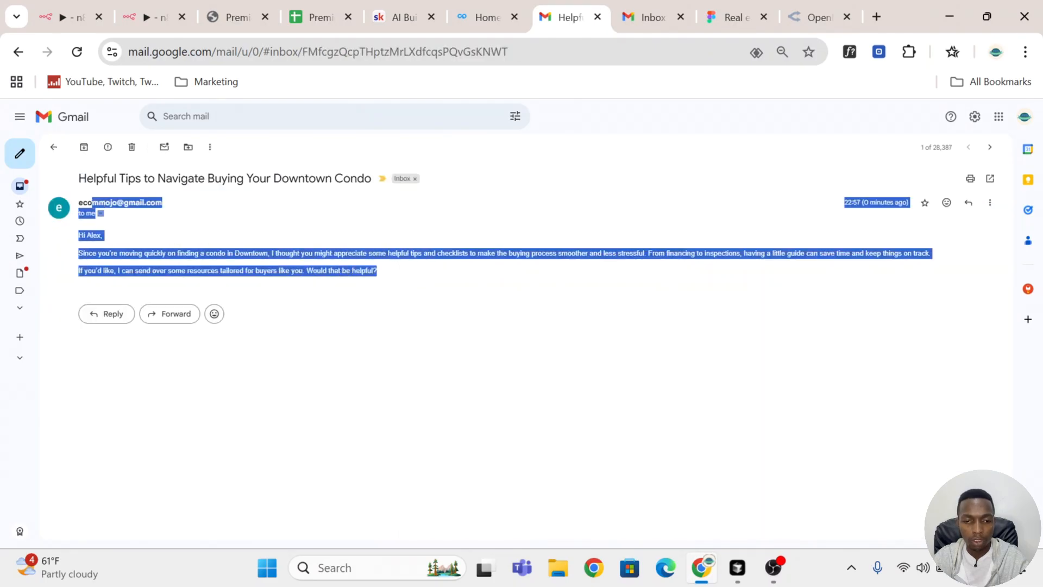
left_click(150, 12)
Step: Rename the Google Sheets node at the end of the third branch to "Mark third reminder as sent"
scroll(911, 268, "right", 3)
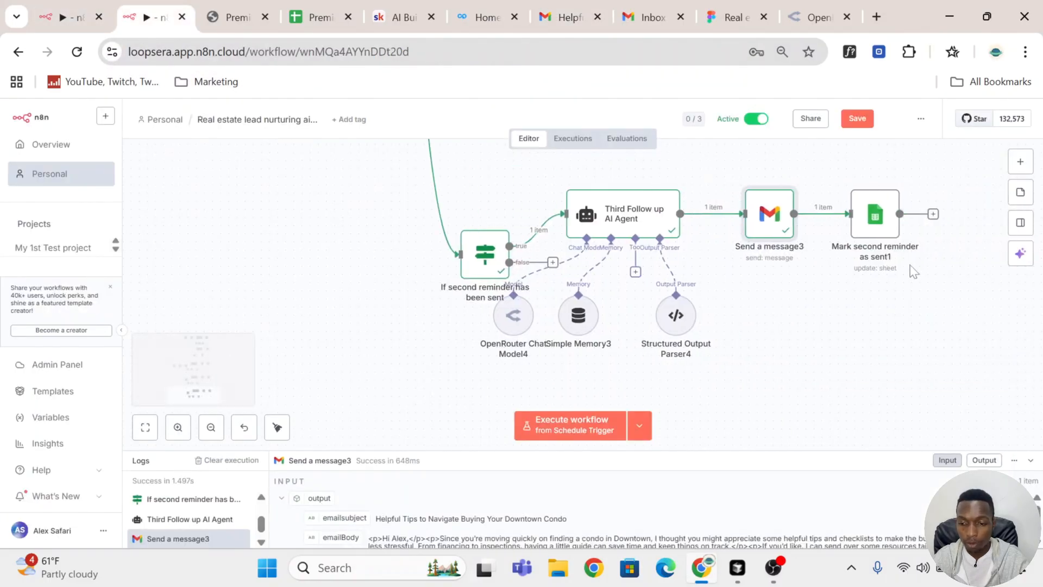
left_click(862, 223)
double_click(862, 223)
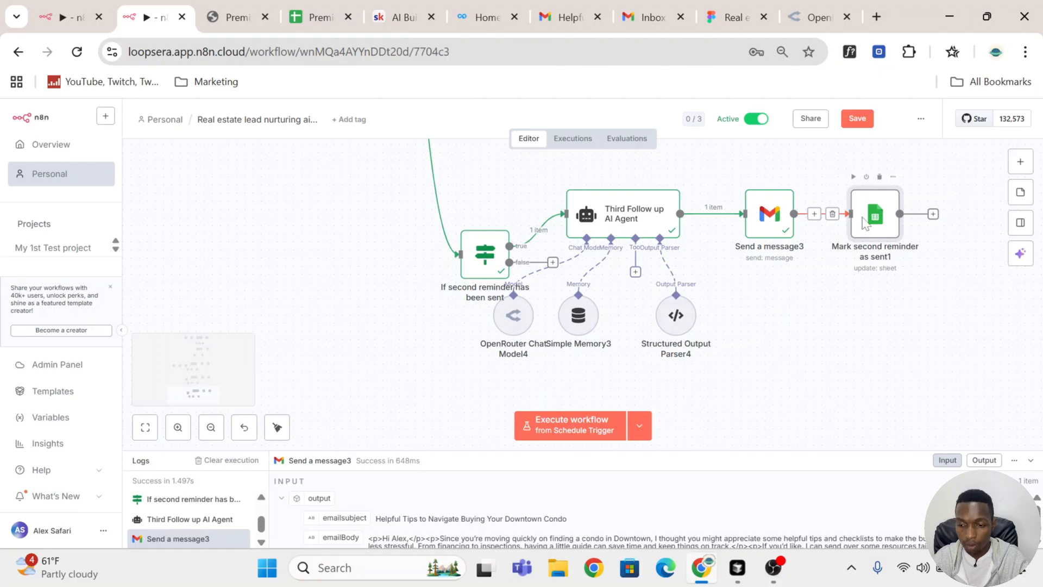
left_click(400, 136)
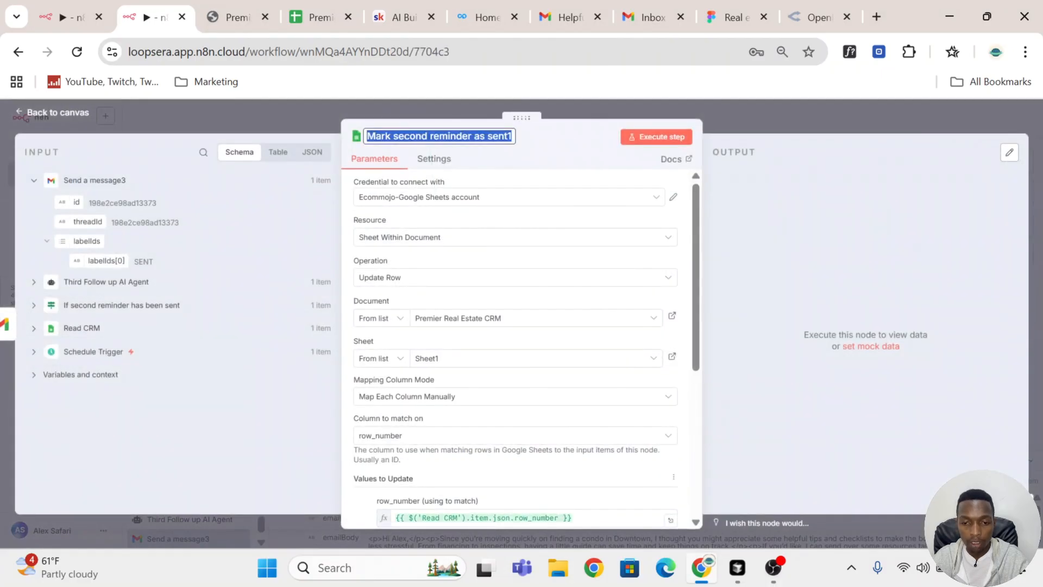
left_click(422, 136)
key("BackSpace")
key("BackSpace")
key("BackSpace")
key("BackSpace")
key("BackSpace")
key("BackSpace")
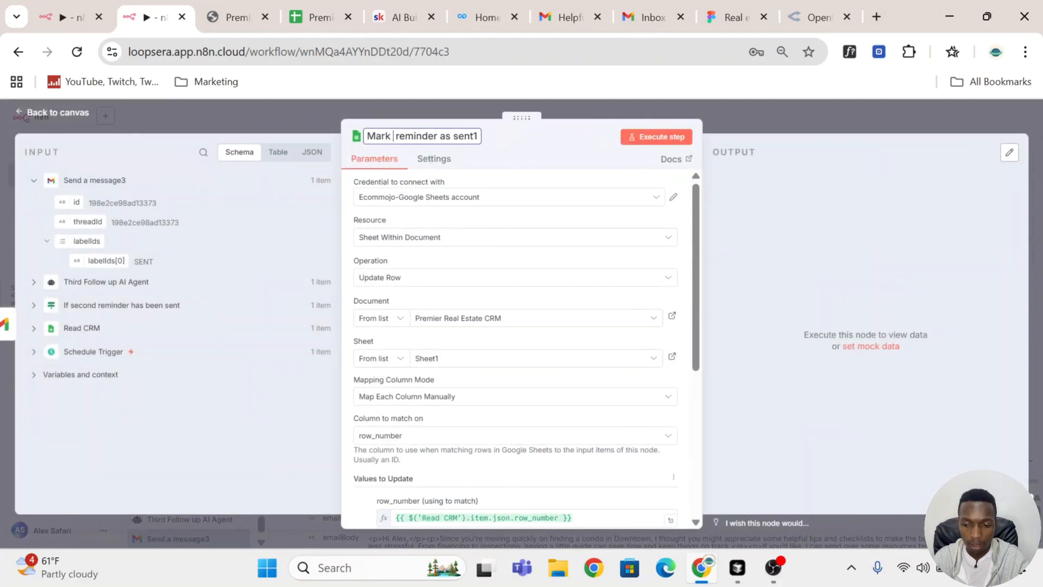
type("thir")
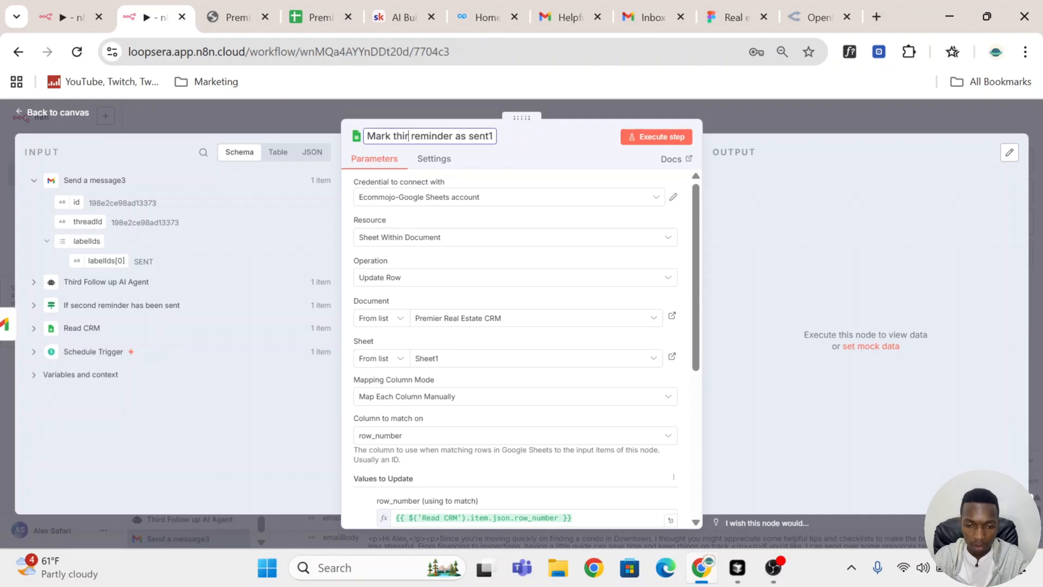
type("d")
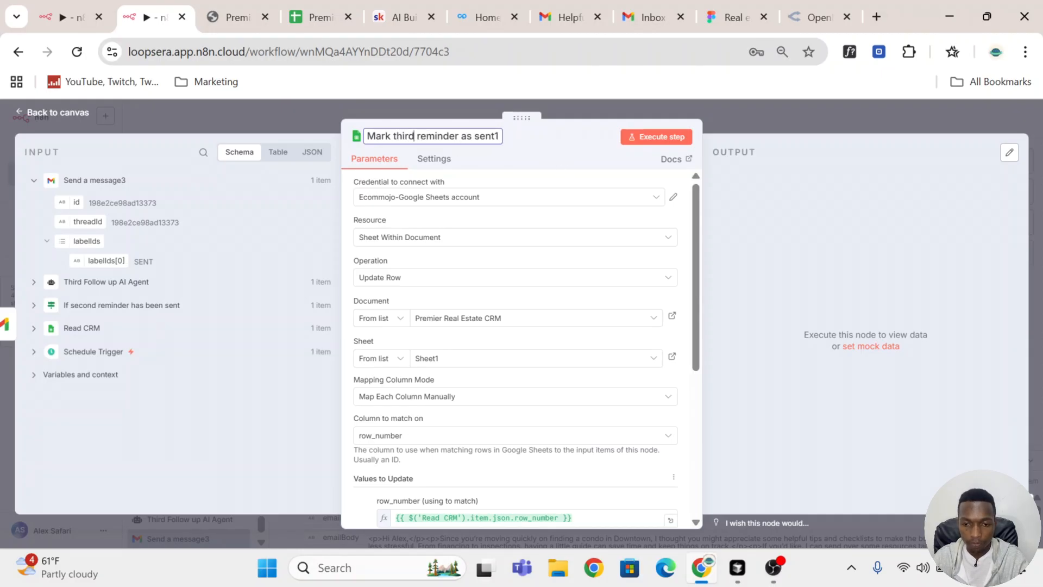
key("Return")
left_click(491, 139)
key("Right")
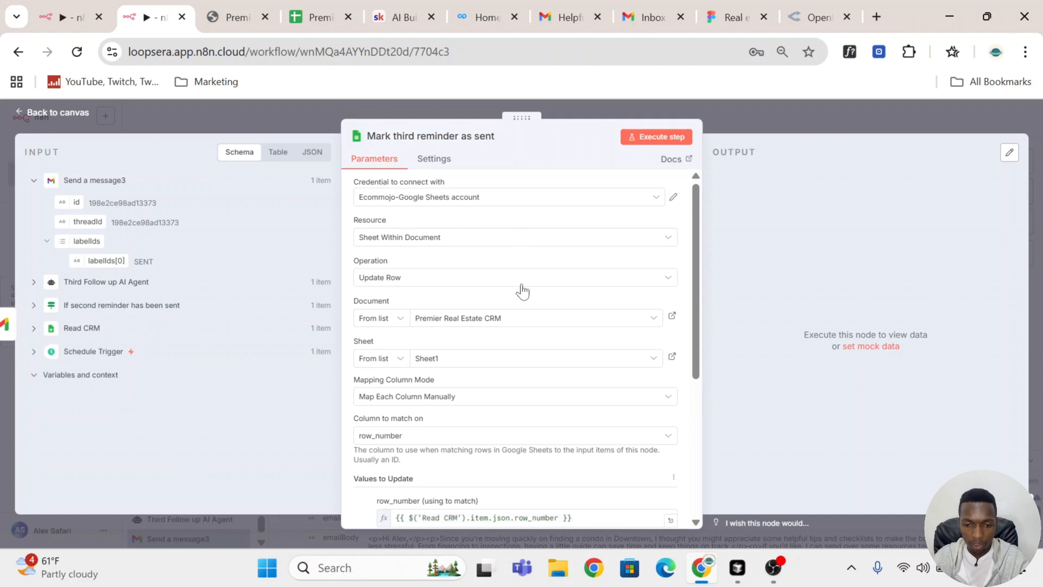
key("Return")
Step: Replace the follow Up 2 column in the node's values to update with follow Up 3, set to "Sent"
scroll(522, 279, "down", 5)
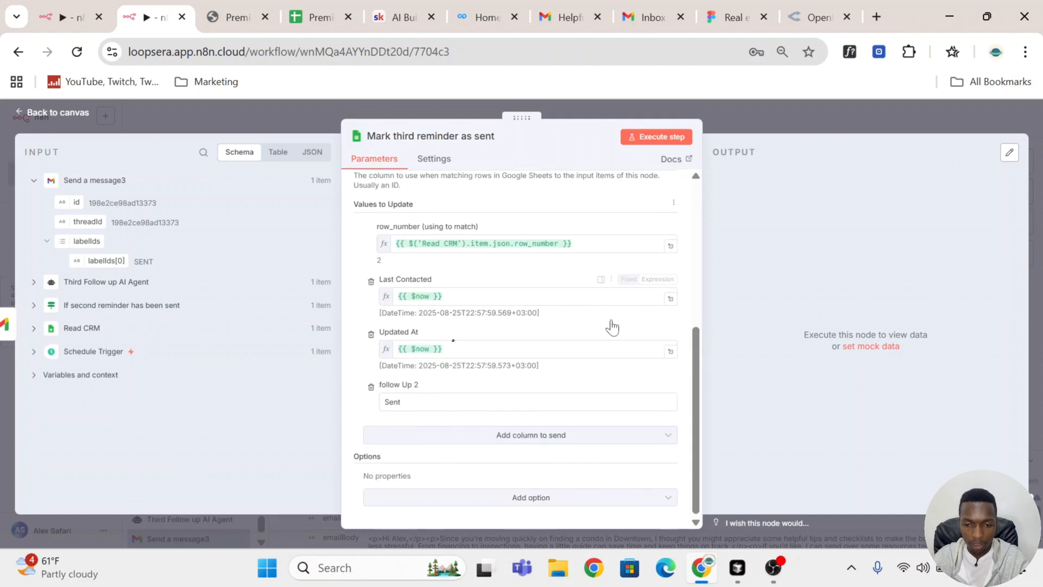
left_click(370, 388)
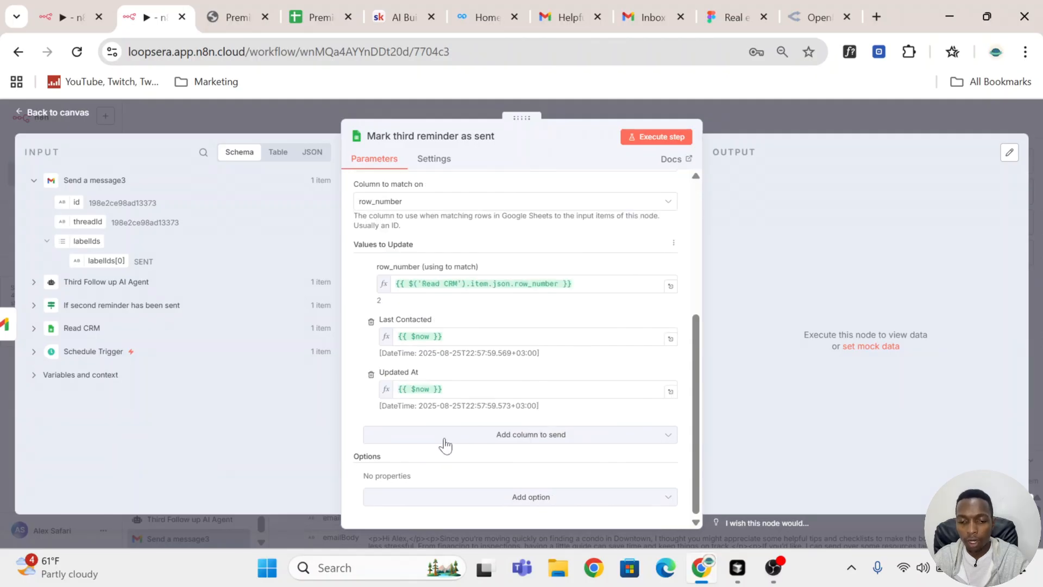
left_click(441, 438)
scroll(478, 337, "down", 5)
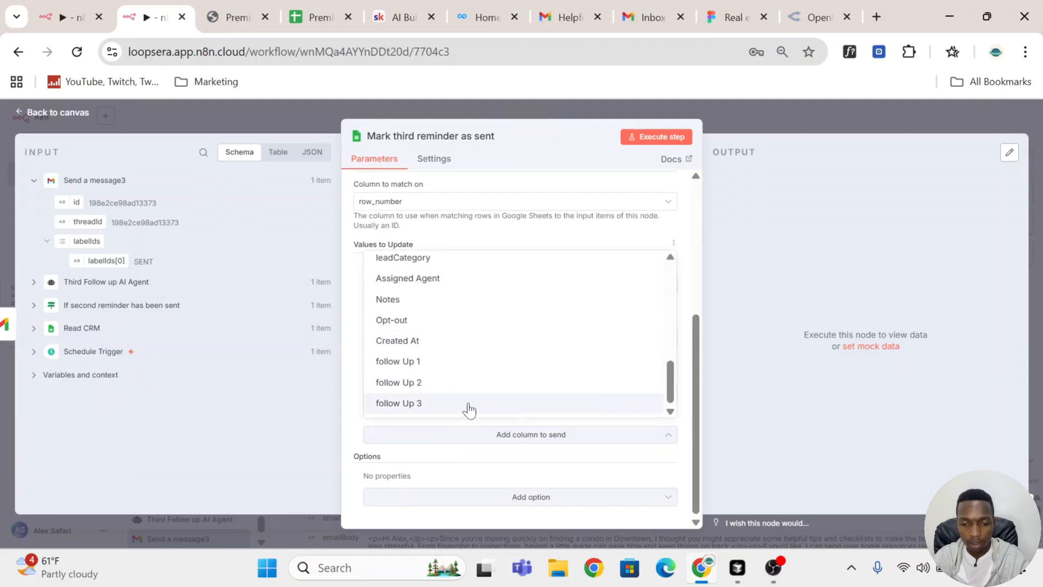
left_click(467, 407)
left_click(462, 441)
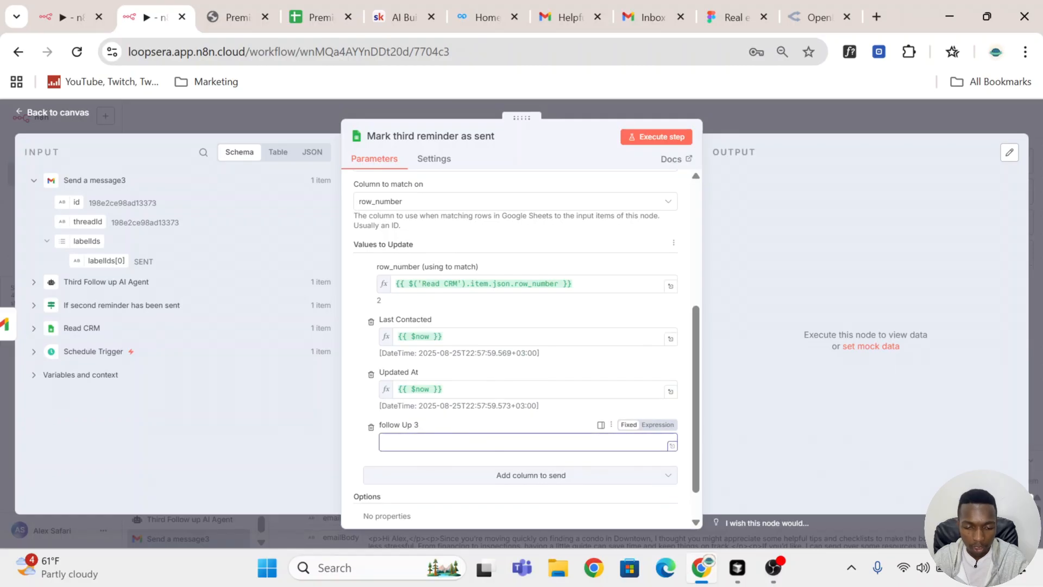
type("Sent")
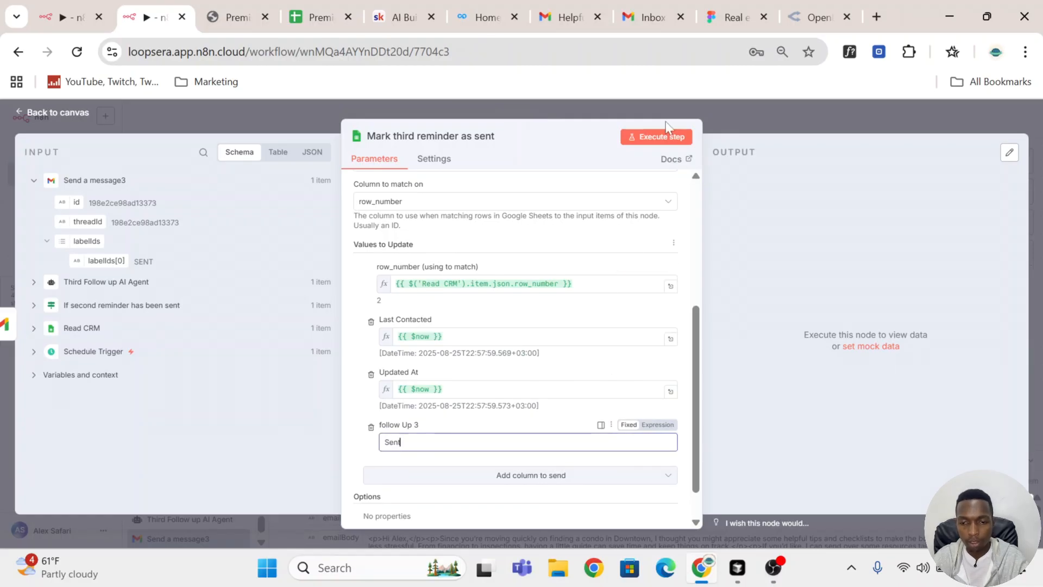
Step: Execute the "Mark third reminder as sent" node, check the lead's row in the Premier Real Estate CRM sheet, and return to the n8n canvas
left_click(669, 139)
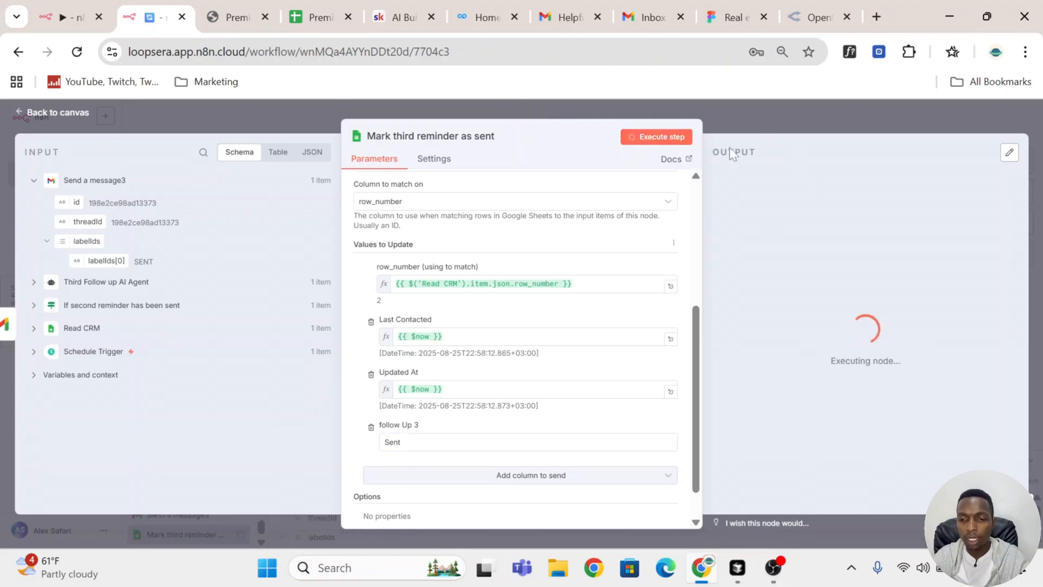
mouse_move(317, 15)
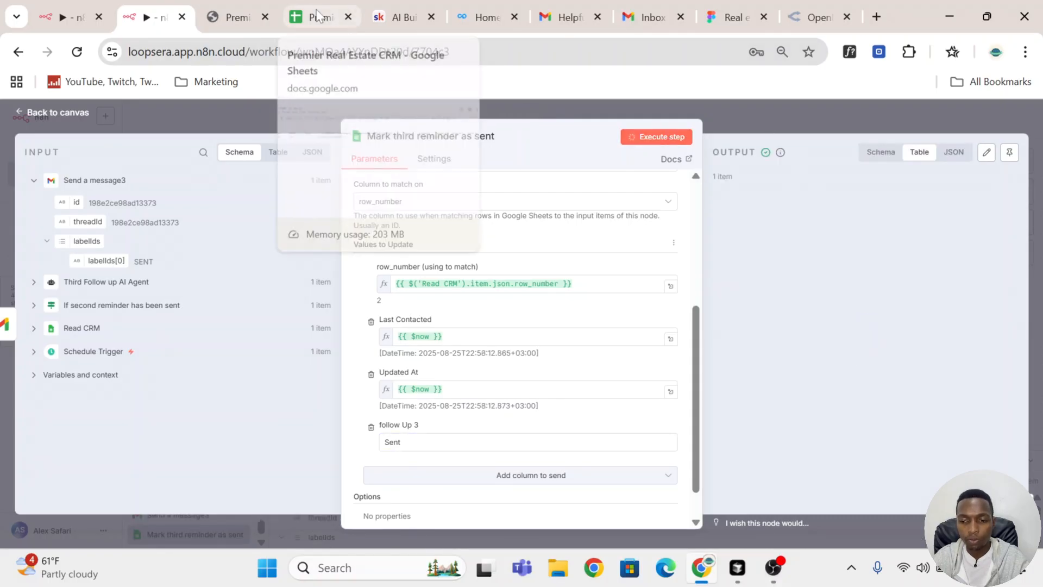
left_click(318, 15)
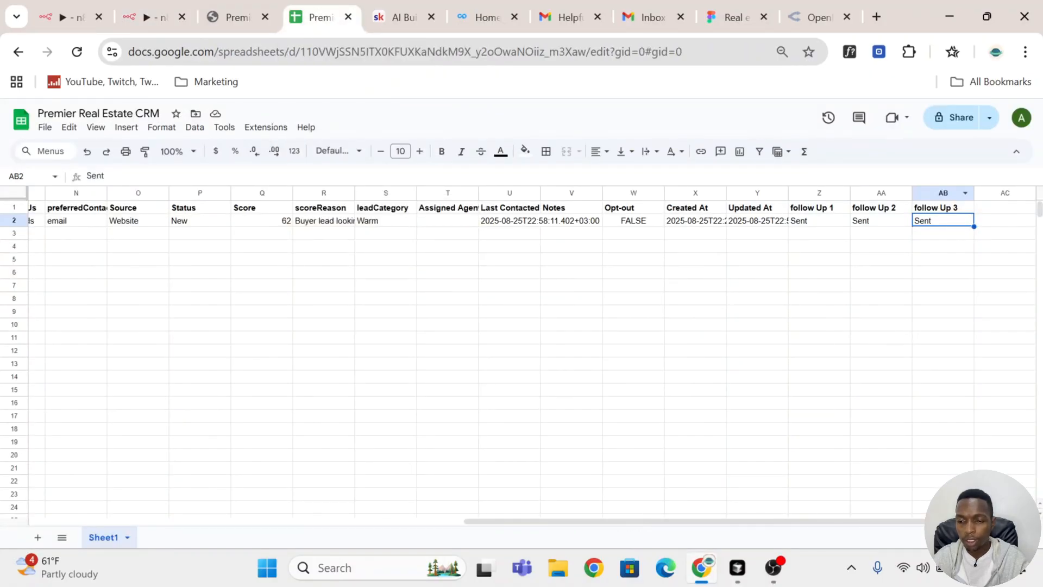
left_click(122, 17)
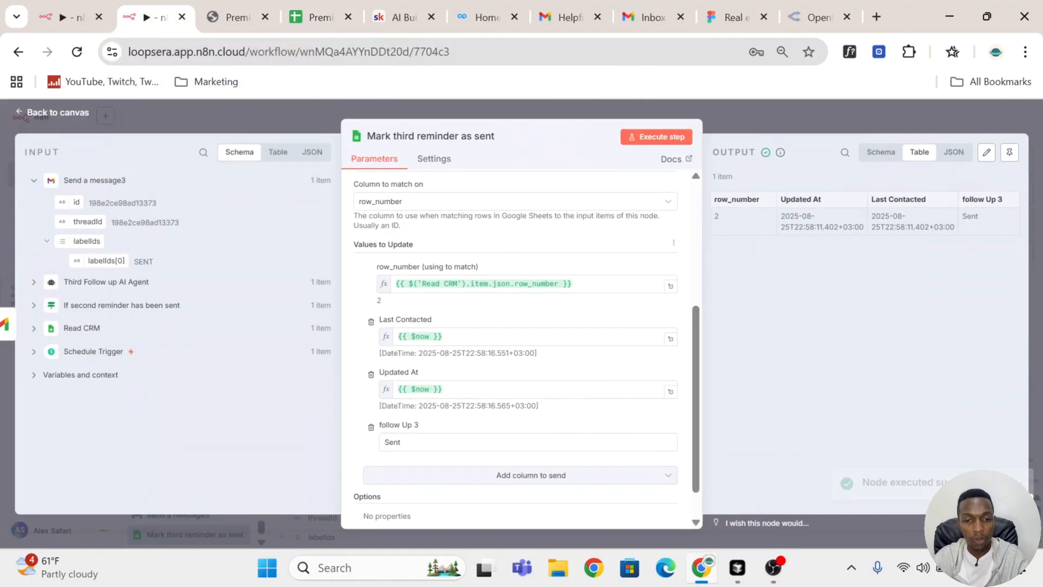
left_click(787, 114)
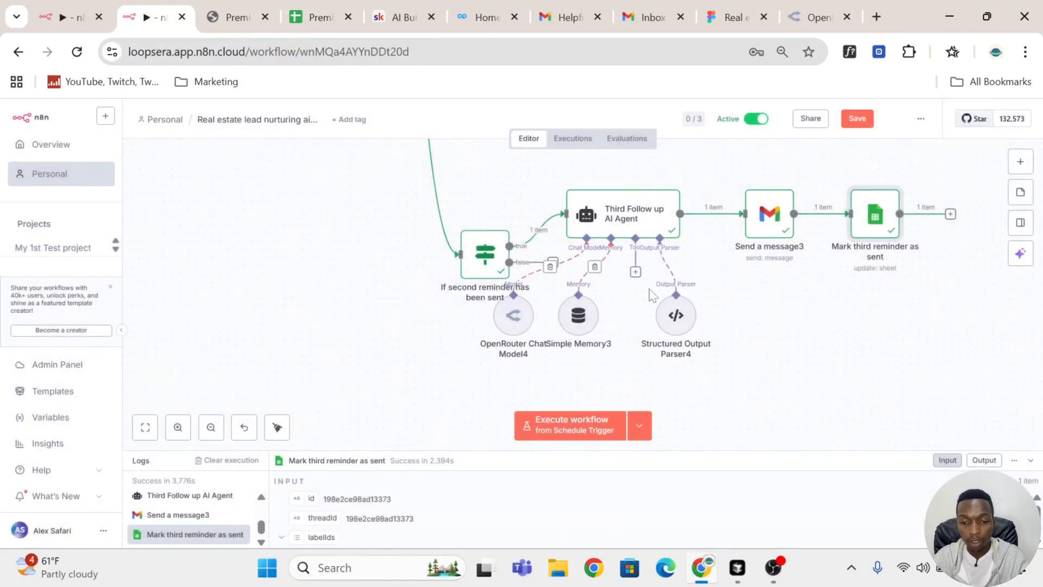
scroll(646, 287, "down", 5)
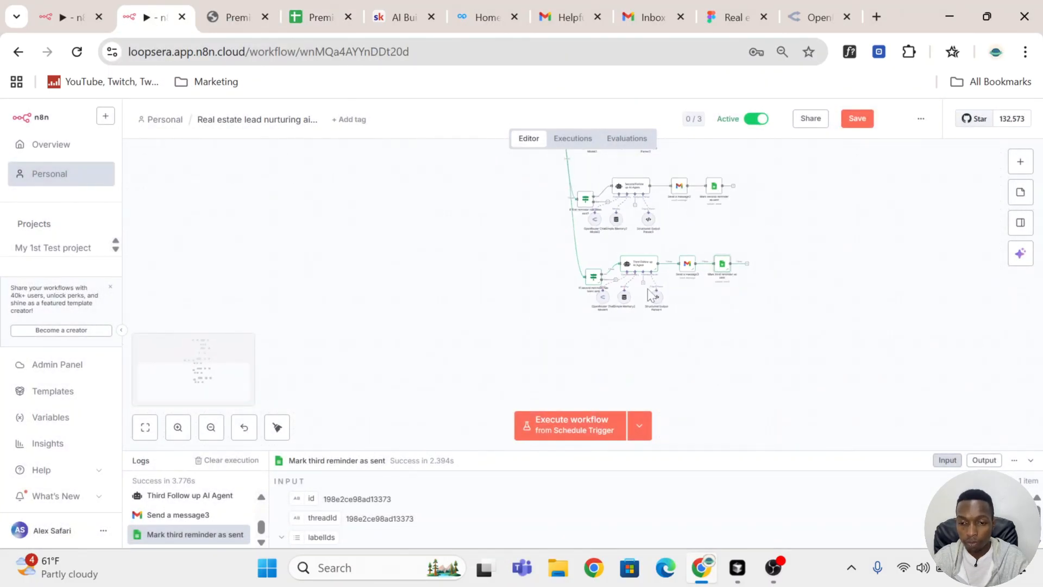
scroll(650, 296, "up", 2)
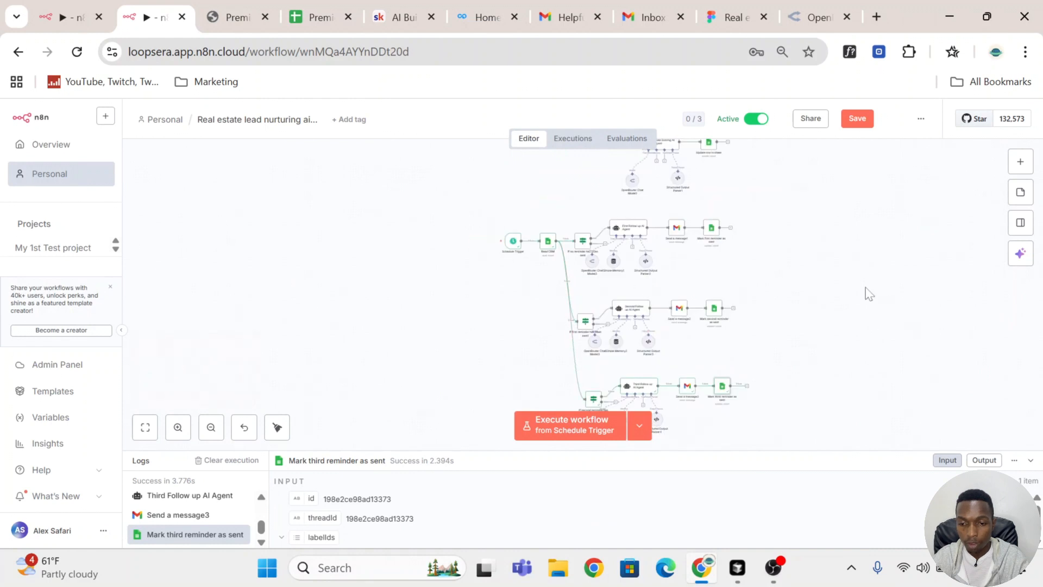
scroll(864, 291, "down", 2)
scroll(845, 283, "down", 2)
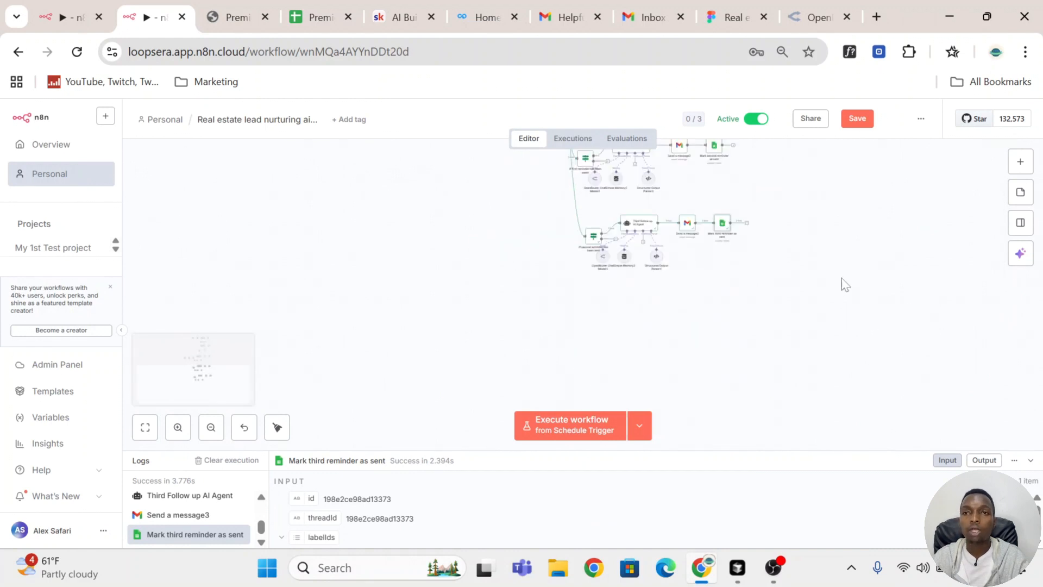
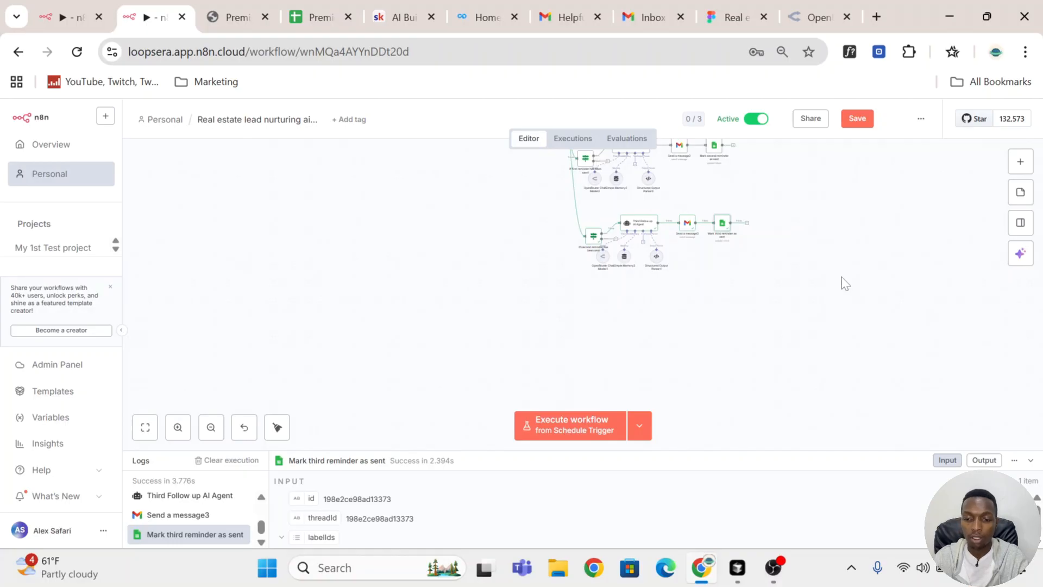
Step: Add a Gmail Trigger node to the workflow canvas
scroll(845, 283, "up", 3)
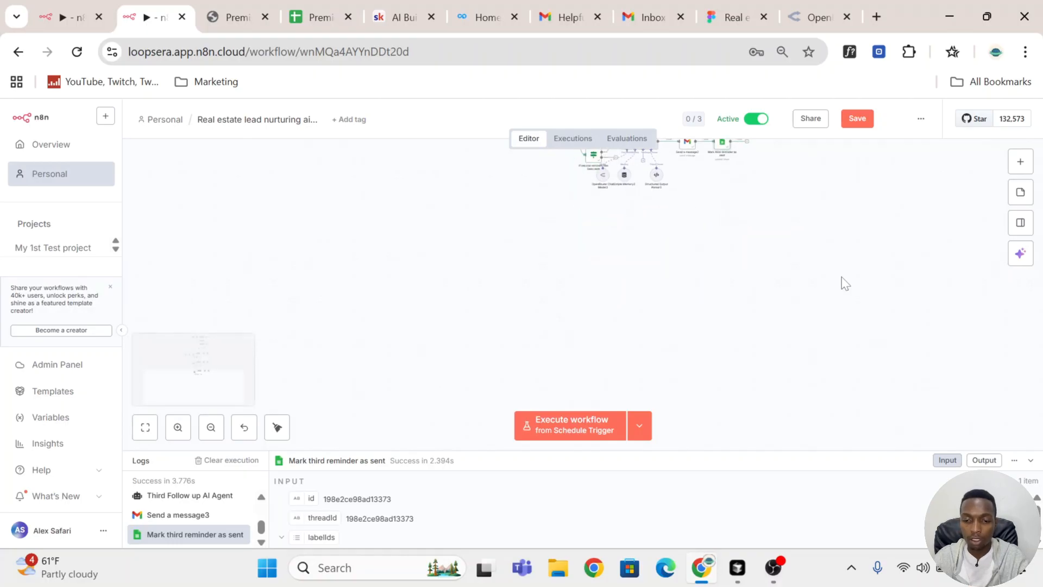
left_click(1021, 165)
type("gmai")
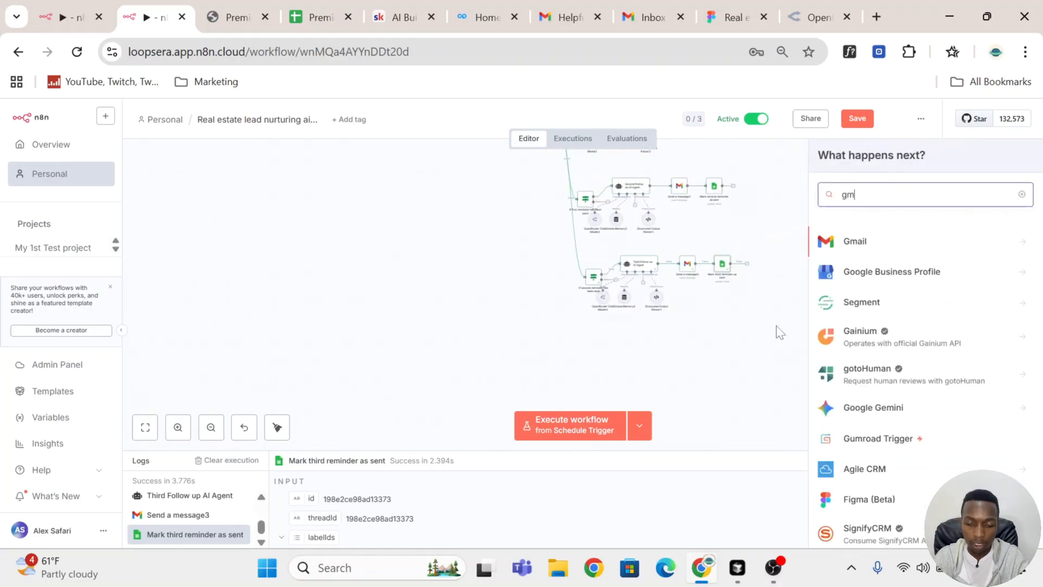
left_click(896, 247)
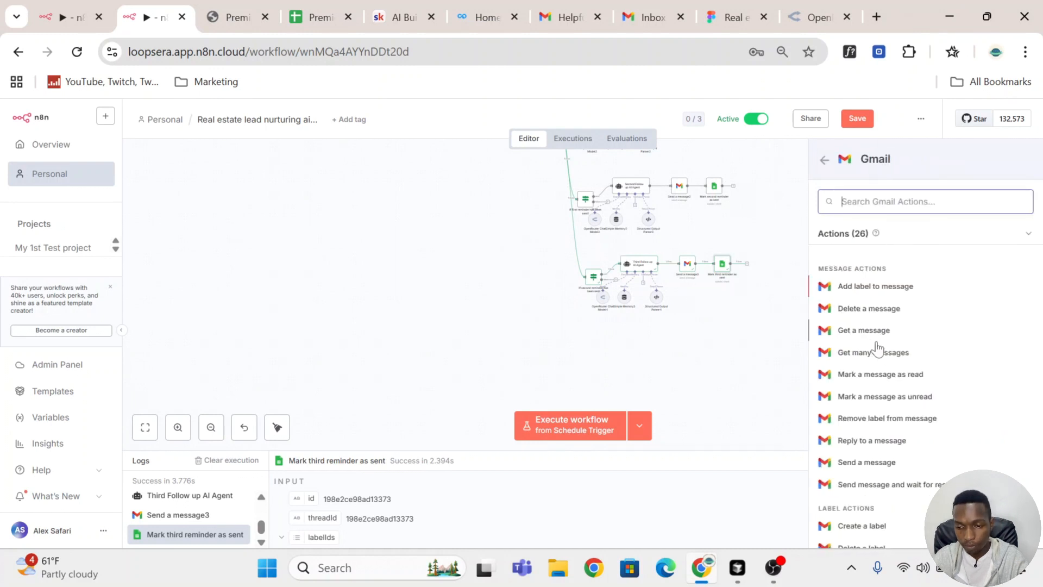
scroll(878, 459, "down", 7)
scroll(878, 460, "down", 1)
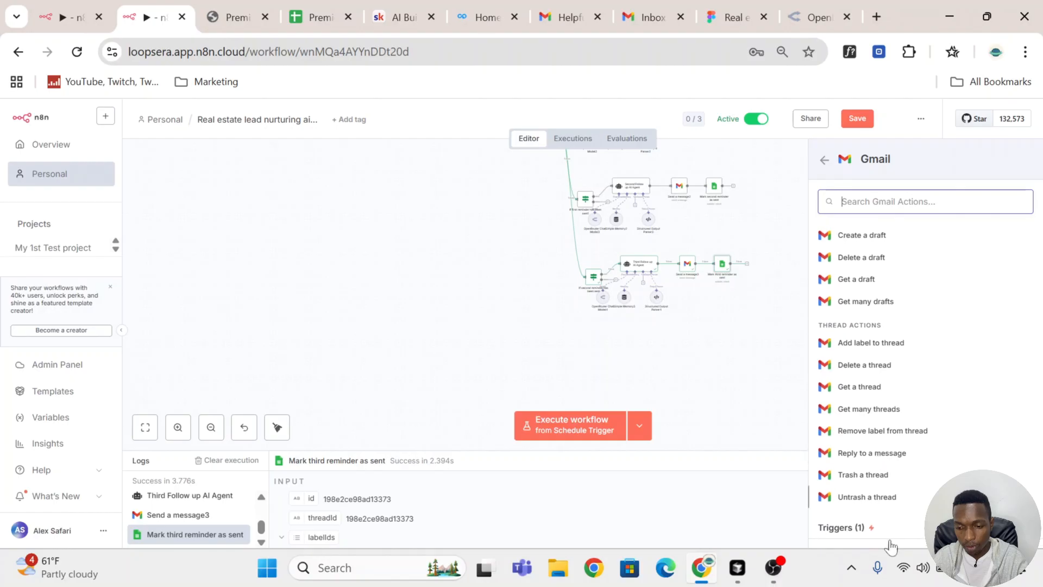
scroll(907, 535, "down", 1)
left_click(918, 534)
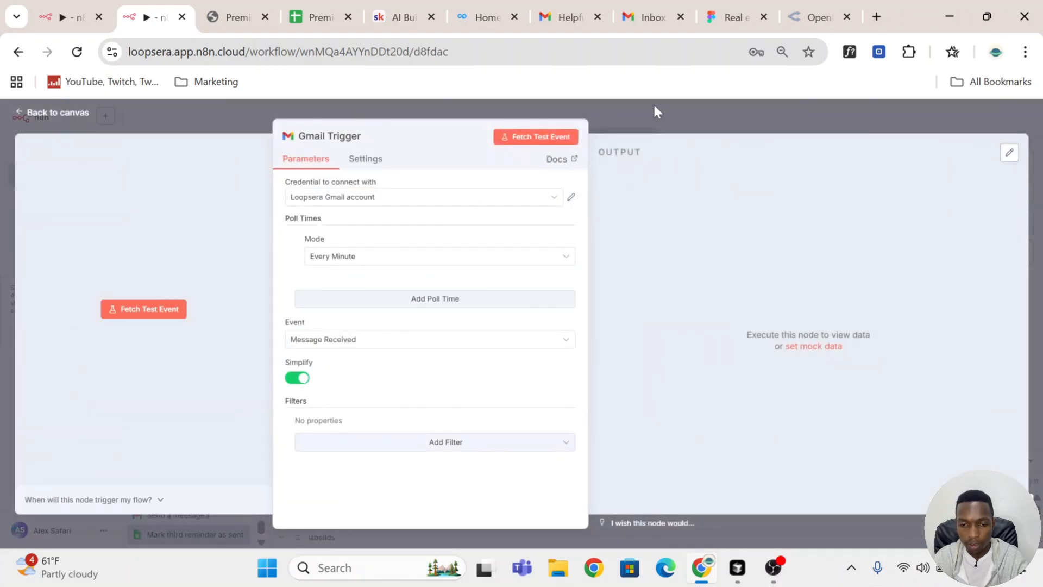
Step: Switch the Gmail Trigger's credential to the other connected Gmail account and return to the canvas
left_click(472, 202)
left_click(412, 230)
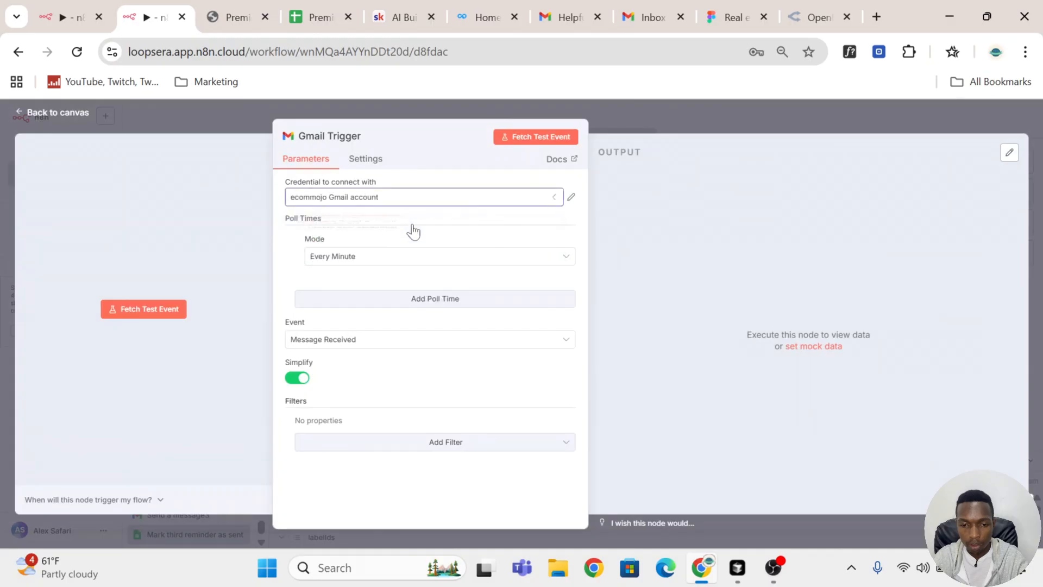
left_click(691, 116)
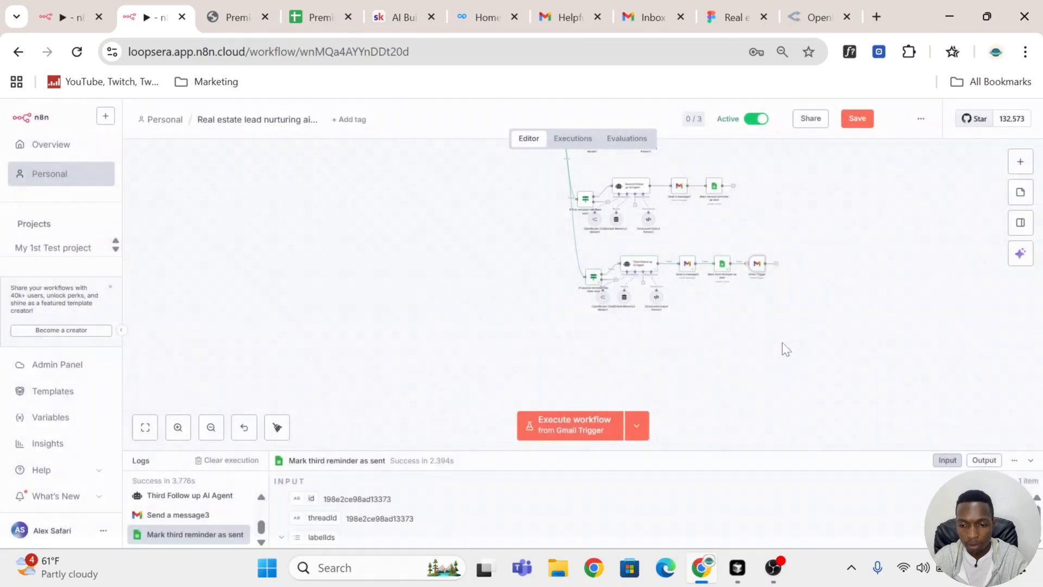
Step: Move the Gmail Trigger node below the existing flows and turn off its Simplify option
left_click_drag(758, 276, 433, 353)
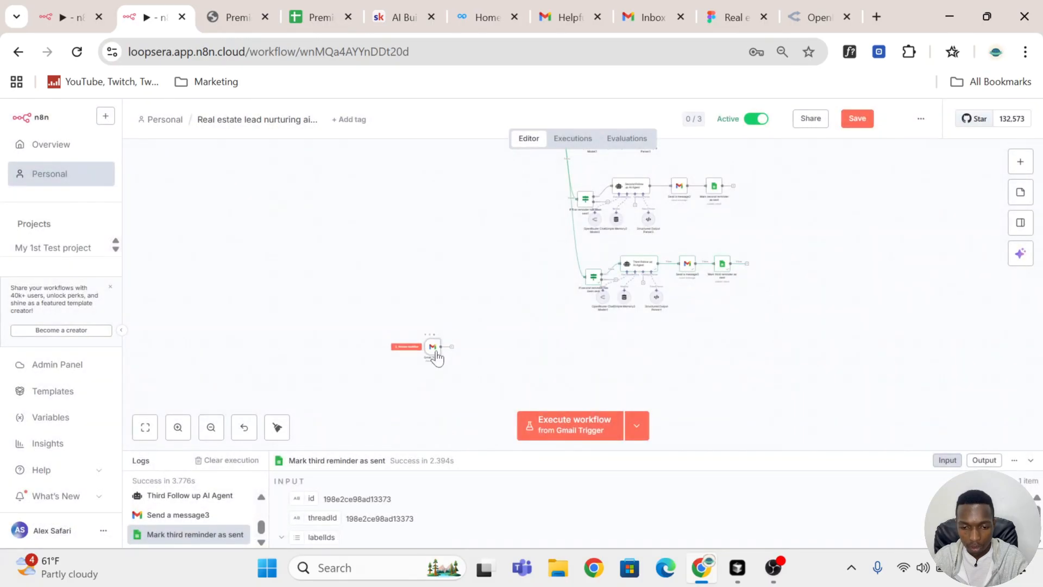
double_click(435, 352)
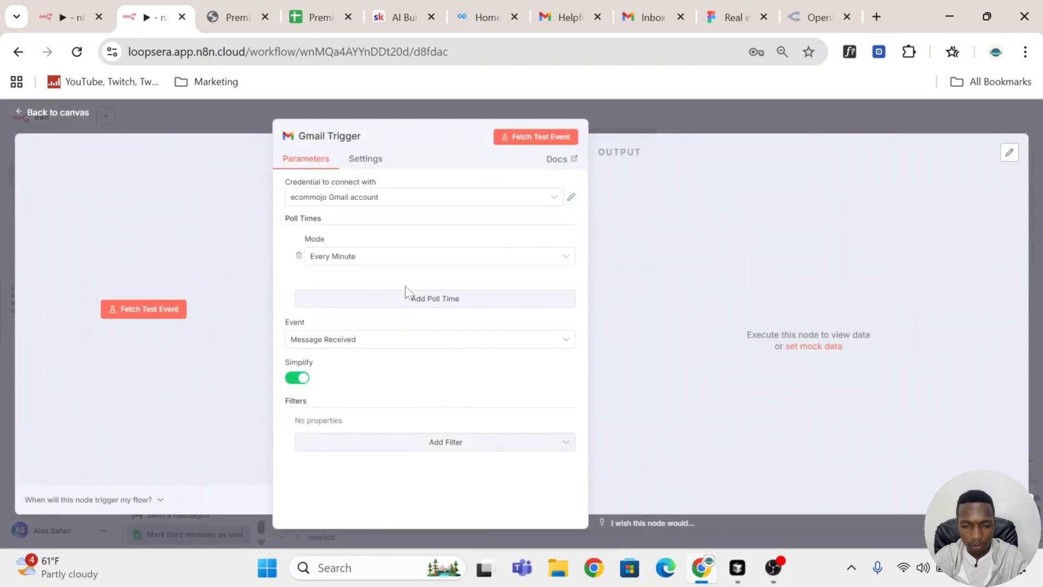
left_click(298, 378)
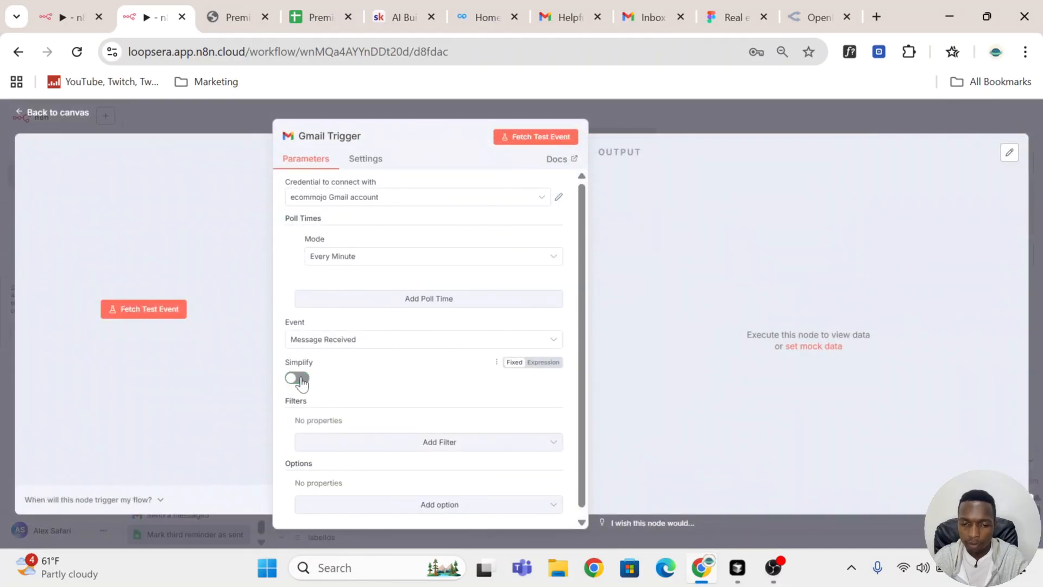
scroll(474, 444, "down", 1)
left_click(673, 121)
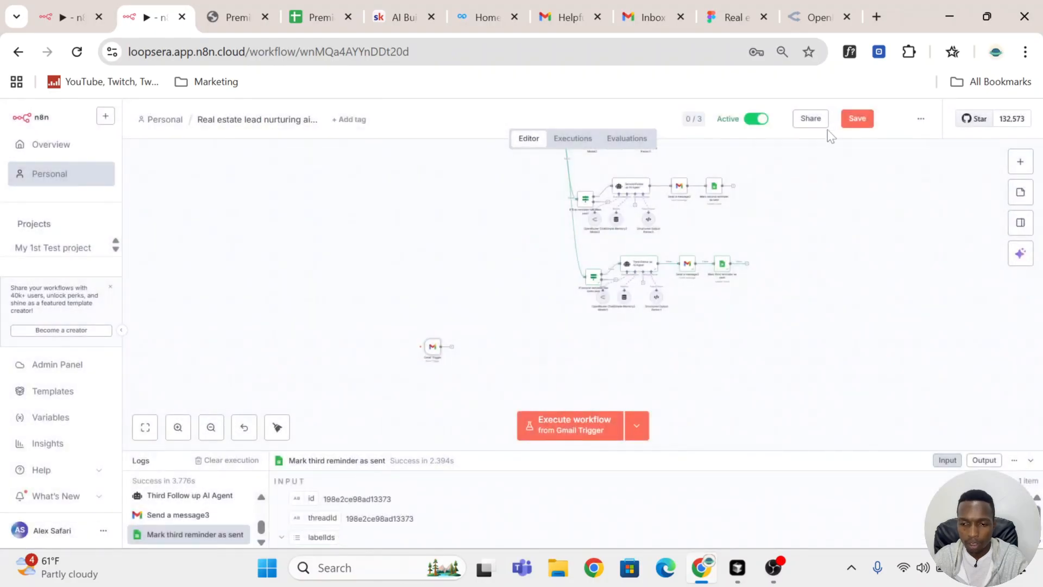
Step: Save the workflow and open its executions list
left_click(863, 120)
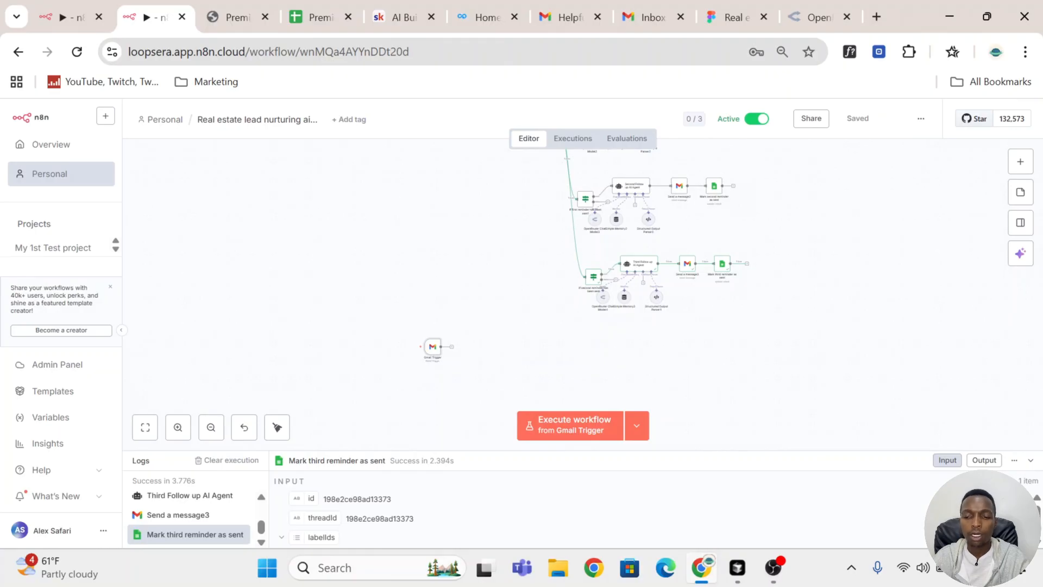
left_click(568, 138)
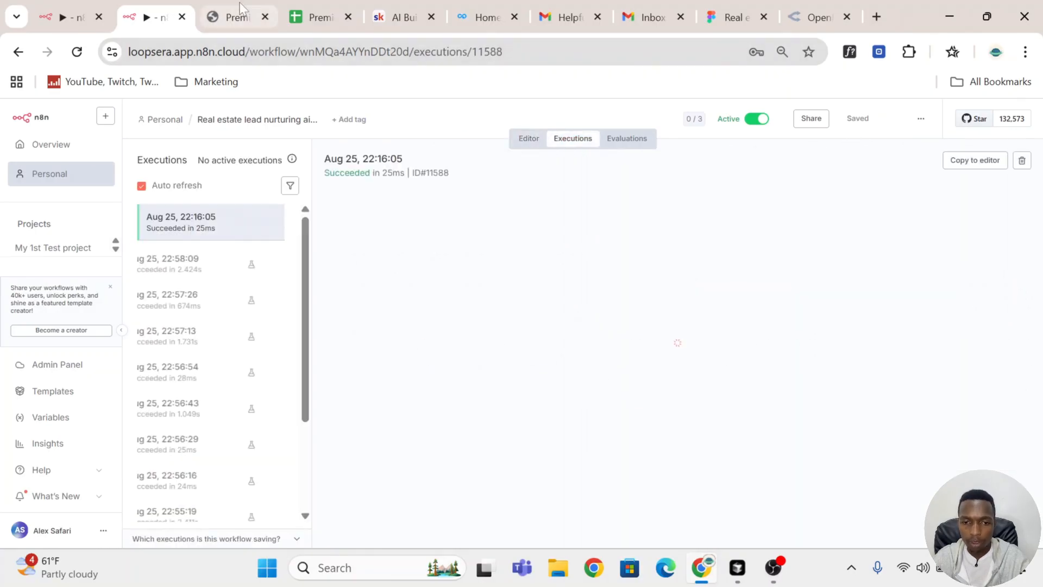
Step: Reply to the condo tips email with "Please stop sending these emails"
left_click(576, 20)
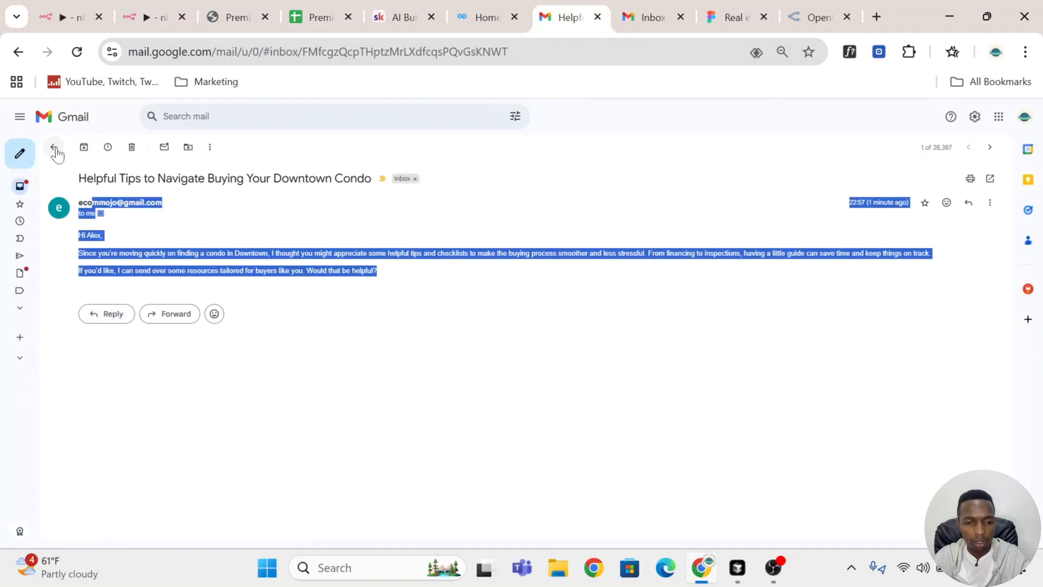
left_click(94, 325)
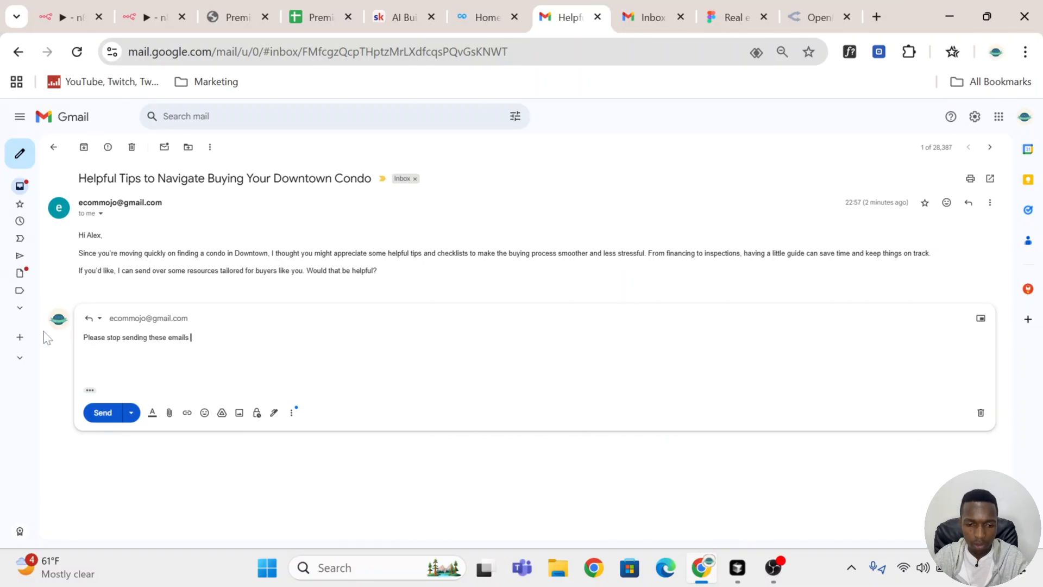
left_click(102, 415)
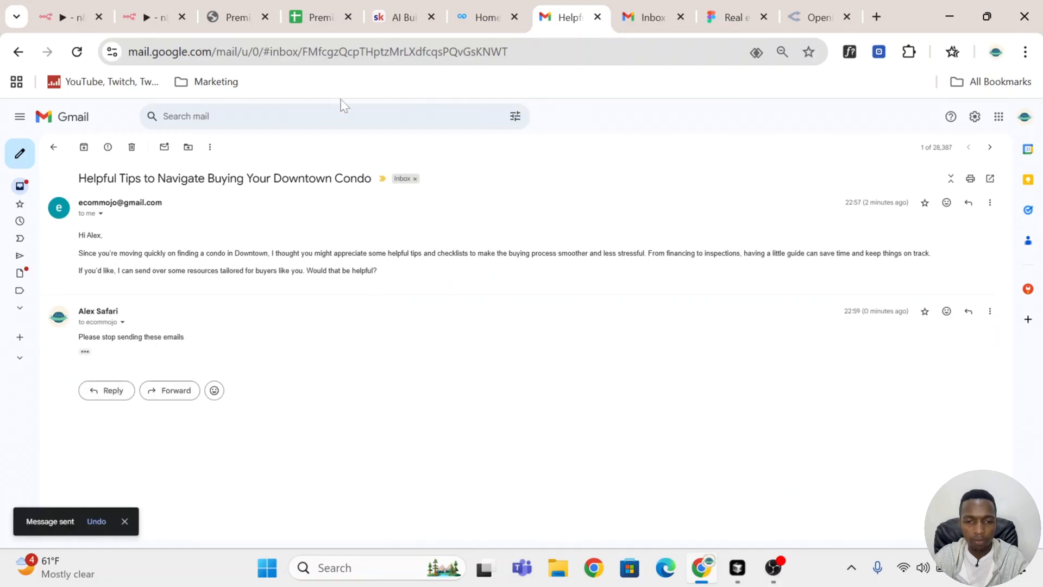
Step: Inspect the Gmail Trigger output of the newest execution
left_click(142, 19)
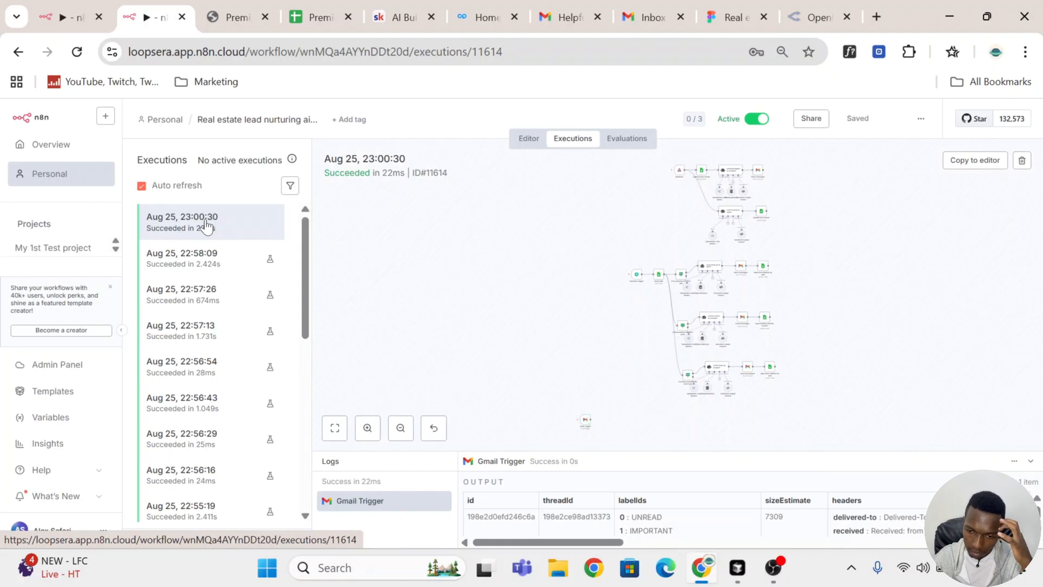
scroll(701, 287, "down", 3)
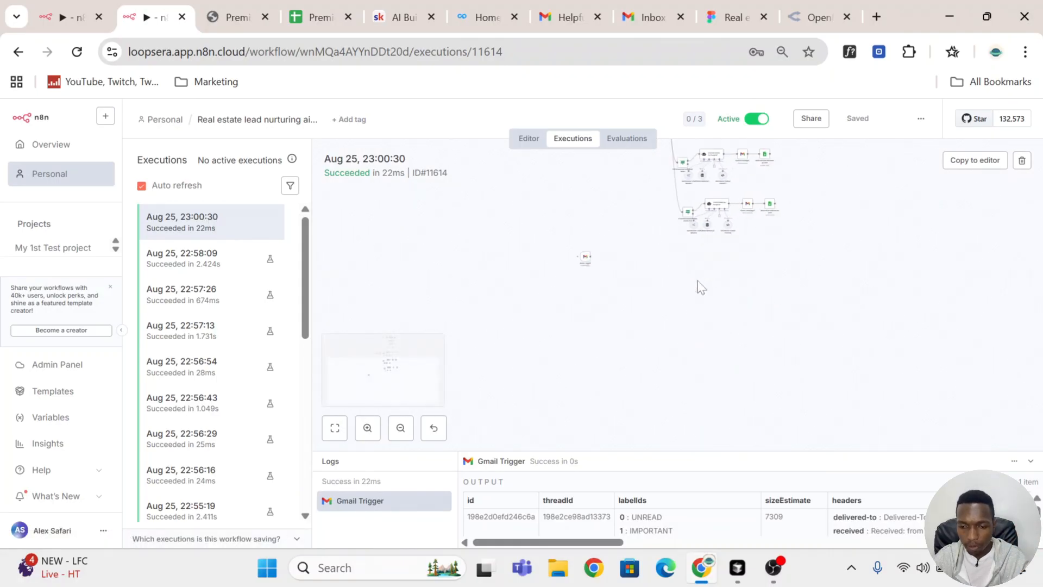
scroll(603, 279, "up", 5)
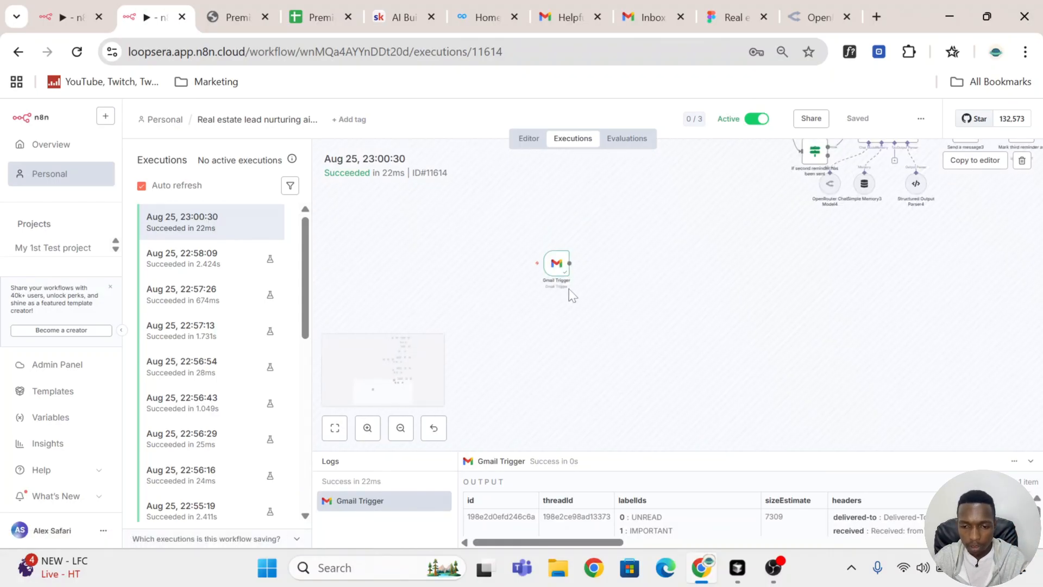
double_click(556, 264)
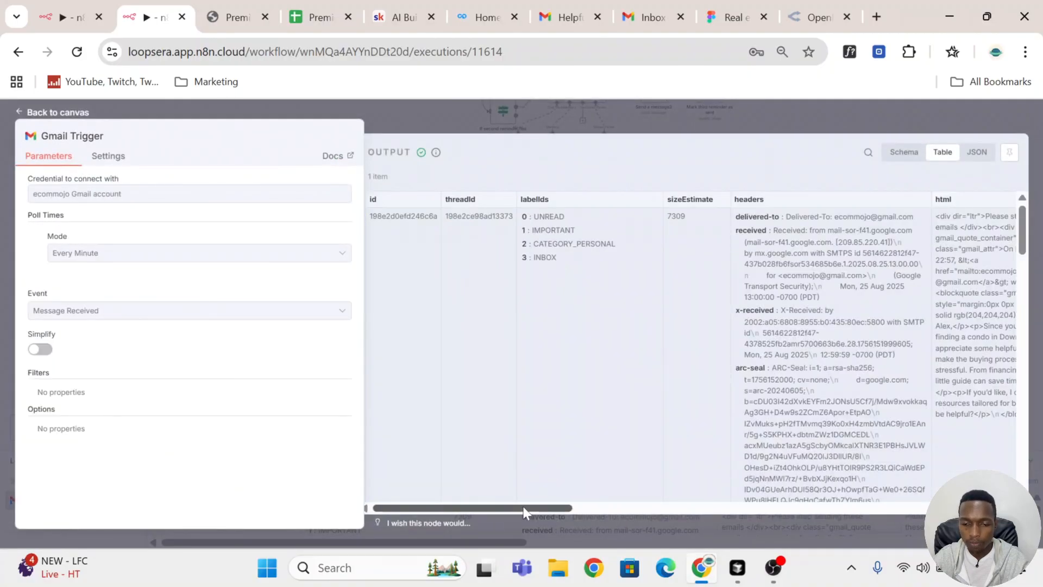
left_click_drag(523, 506, 669, 507)
left_click(711, 128)
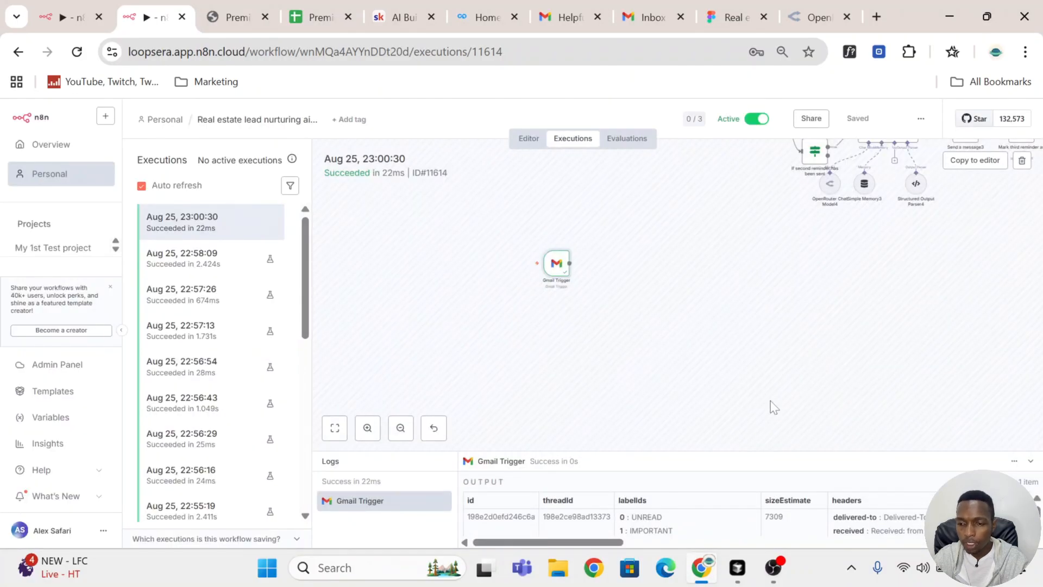
Step: Copy the execution's data into the editor and save the workflow
left_click(986, 167)
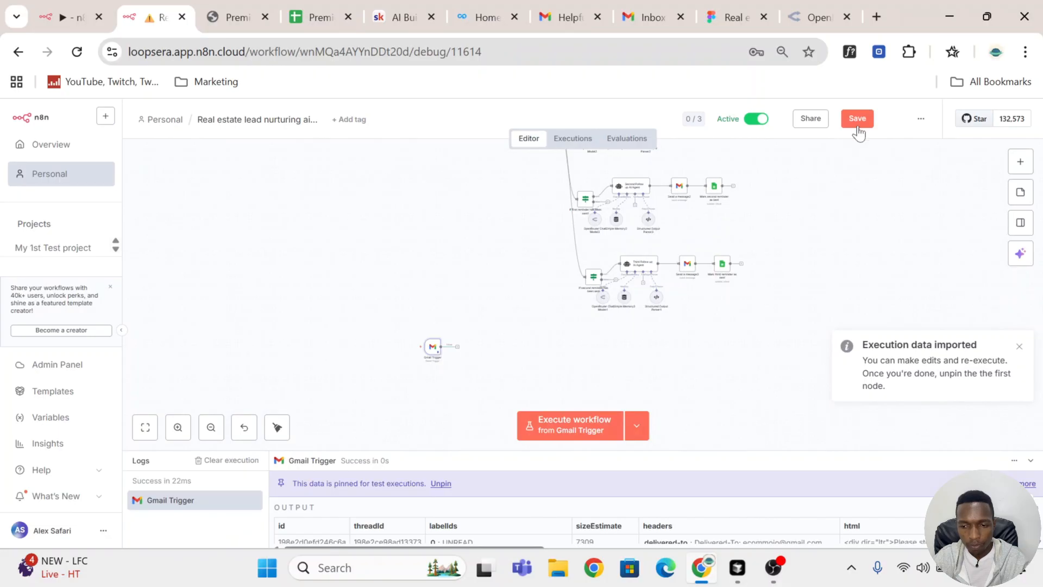
left_click(858, 120)
scroll(584, 319, "down", 2)
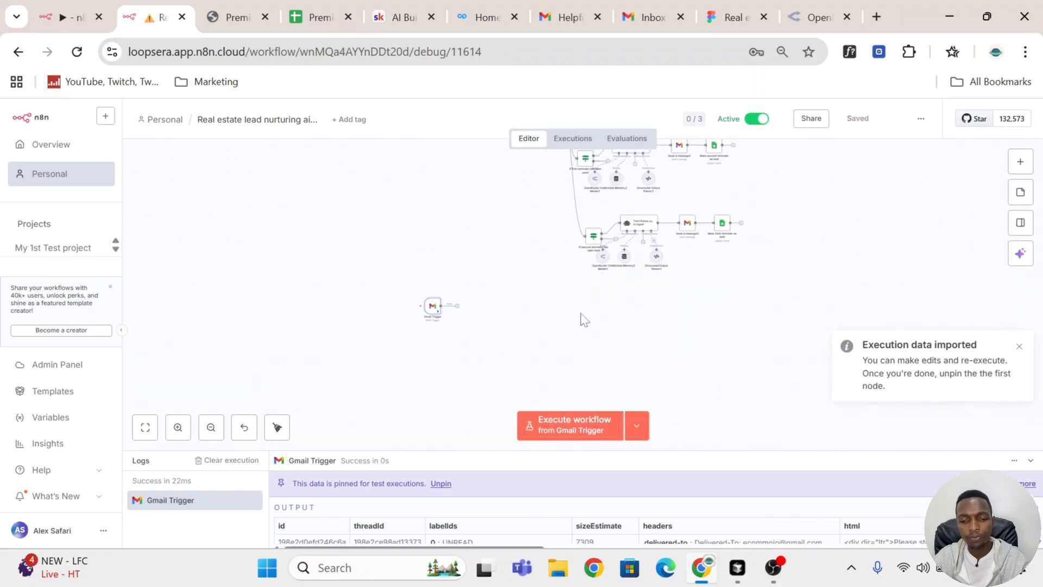
scroll(584, 320, "down", 2)
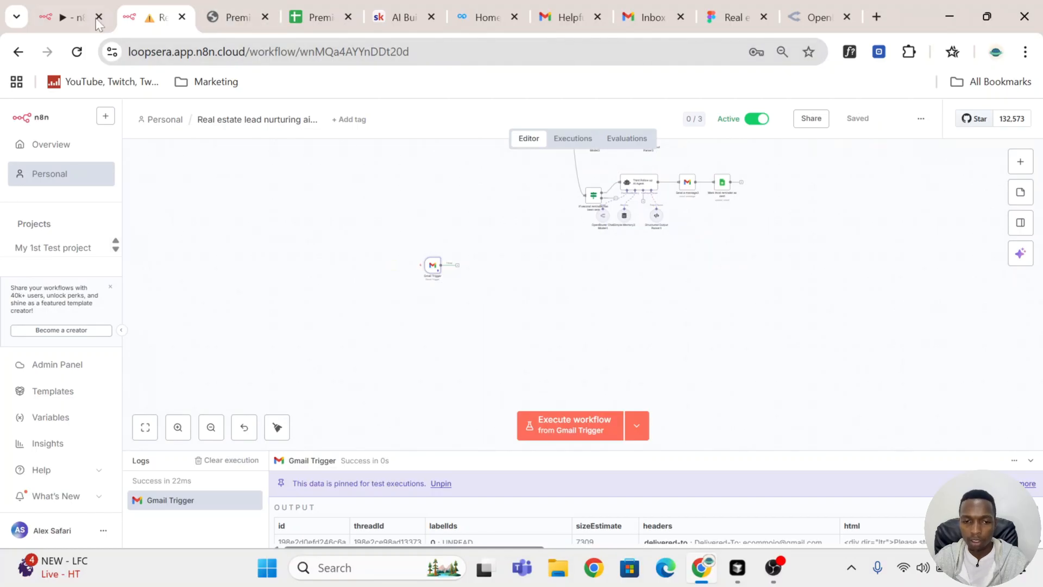
left_click(75, 20)
scroll(553, 292, "up", 5)
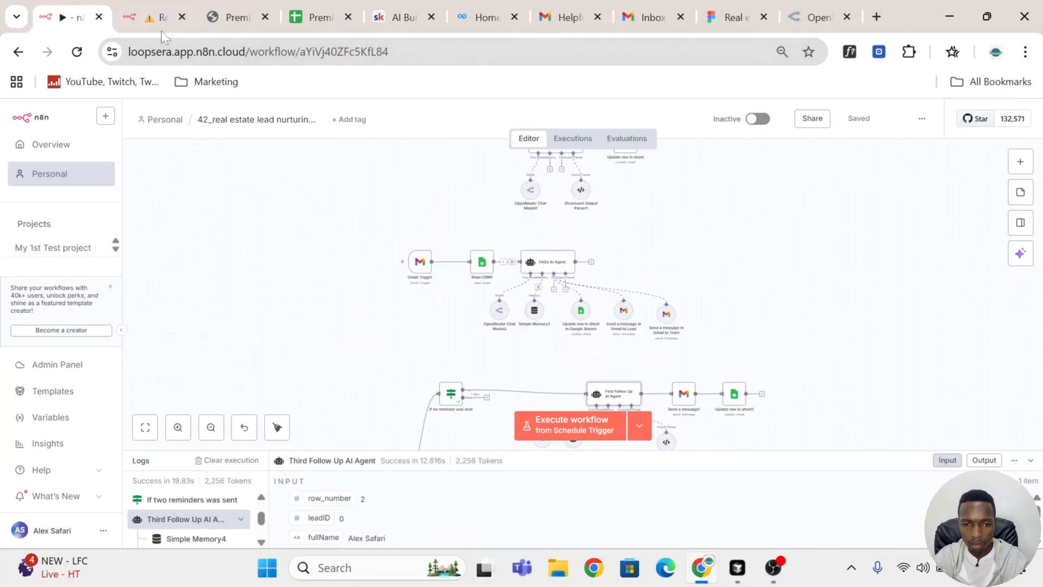
left_click(150, 23)
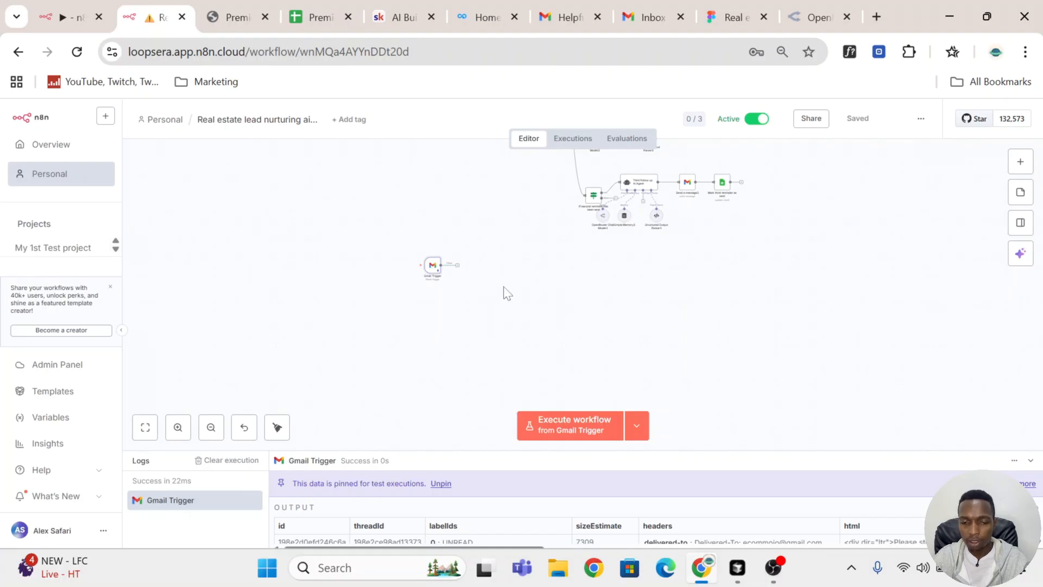
Step: Open the next-node picker from the Gmail Trigger's output connector
left_click(457, 266)
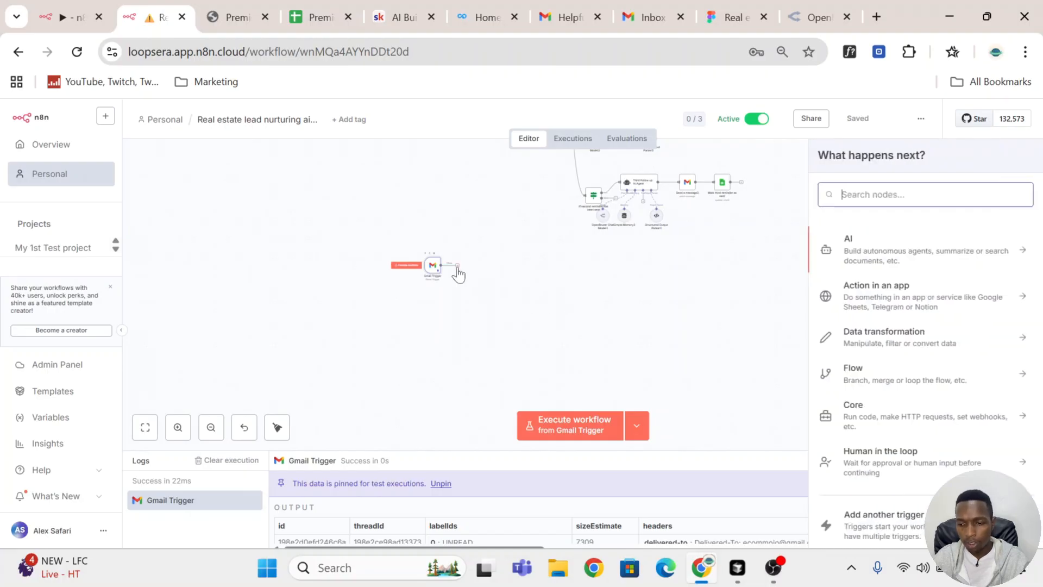
Step: Review the lead columns and values in the Premier Real Estate CRM sheet
left_click(296, 6)
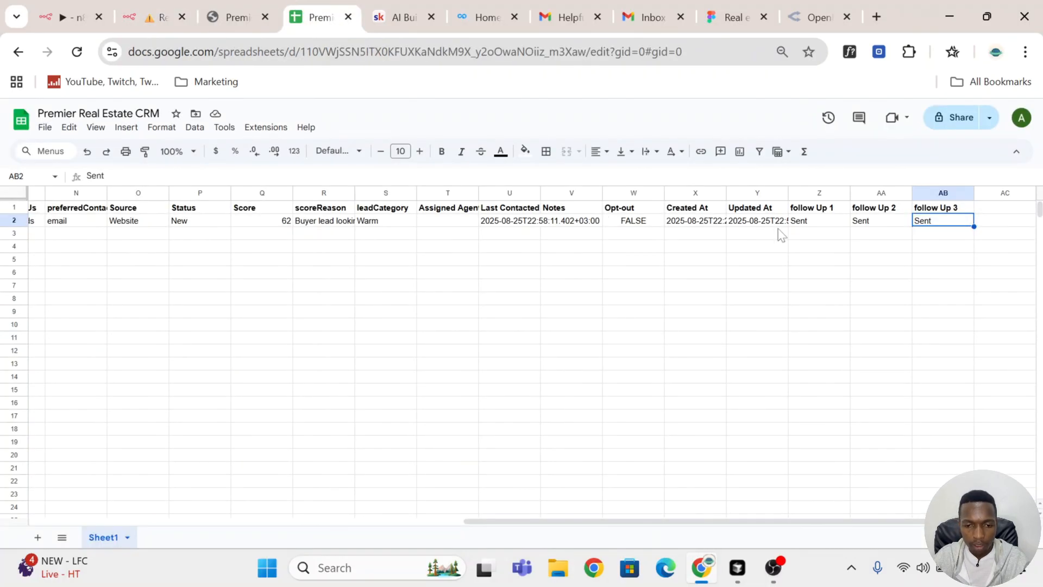
left_click_drag(669, 525, 116, 522)
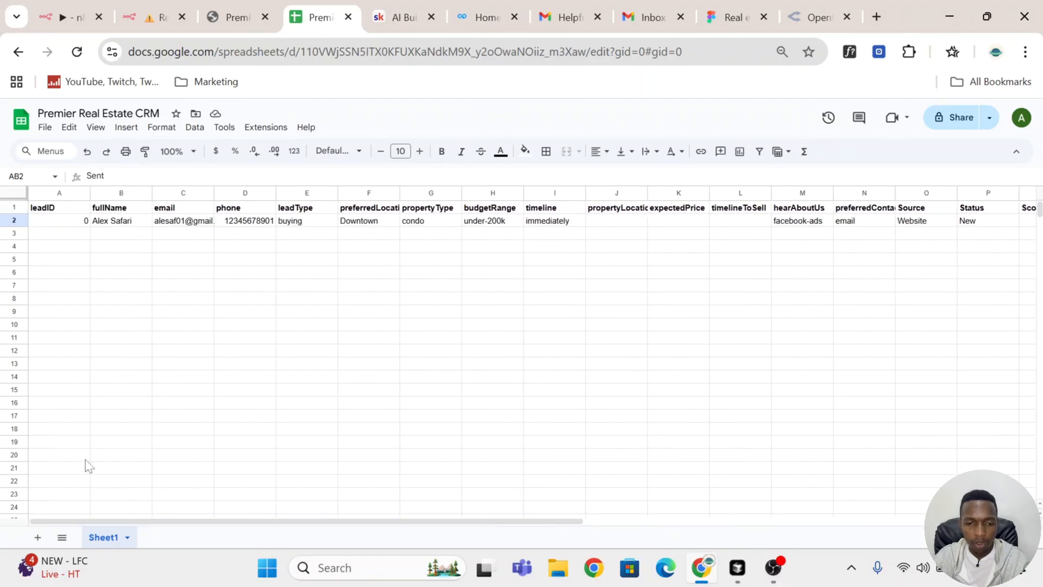
left_click(196, 223)
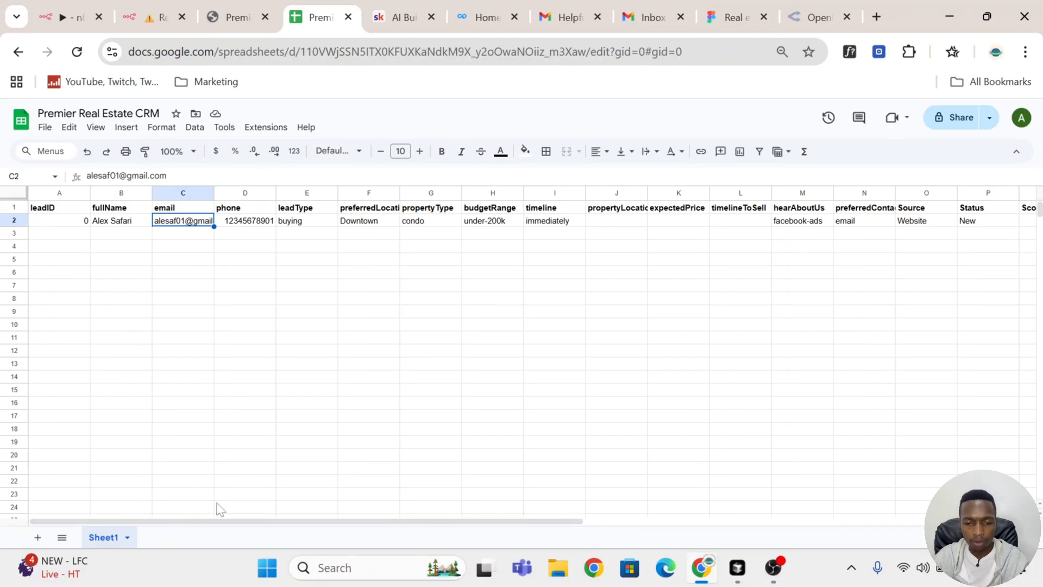
left_click_drag(248, 517, 299, 508)
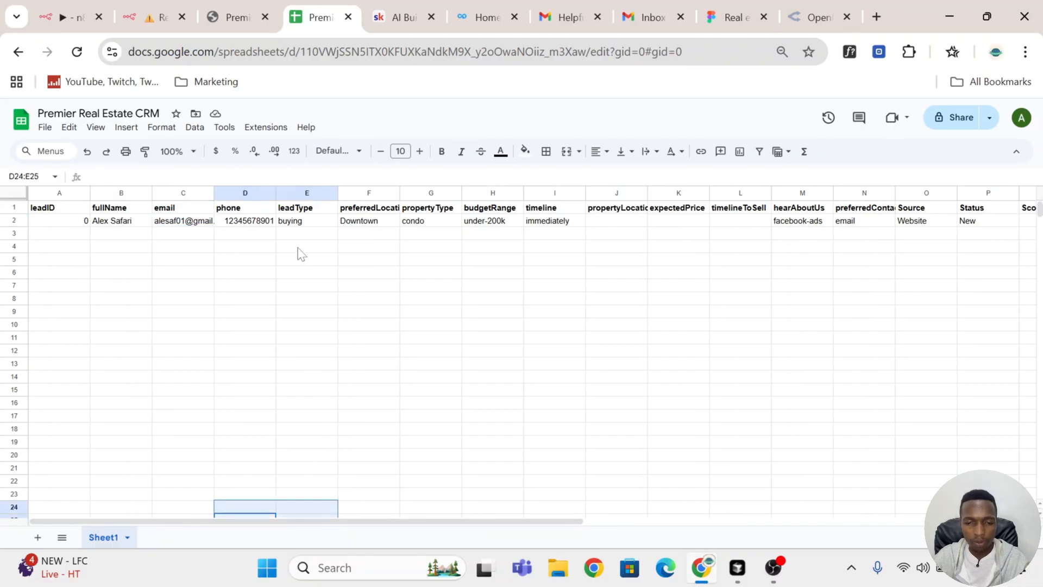
left_click(307, 216)
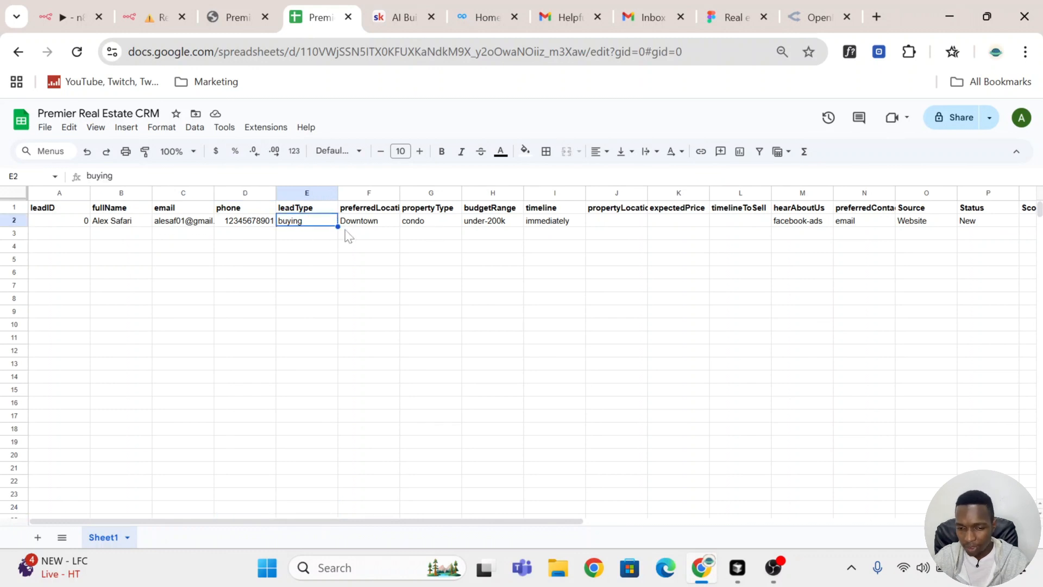
left_click(374, 224)
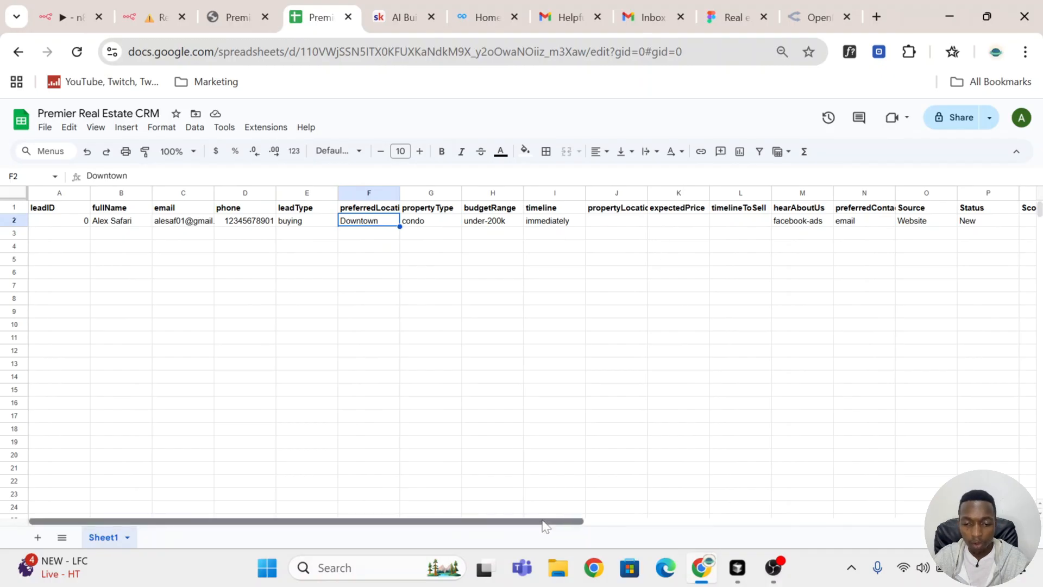
left_click_drag(540, 525, 780, 506)
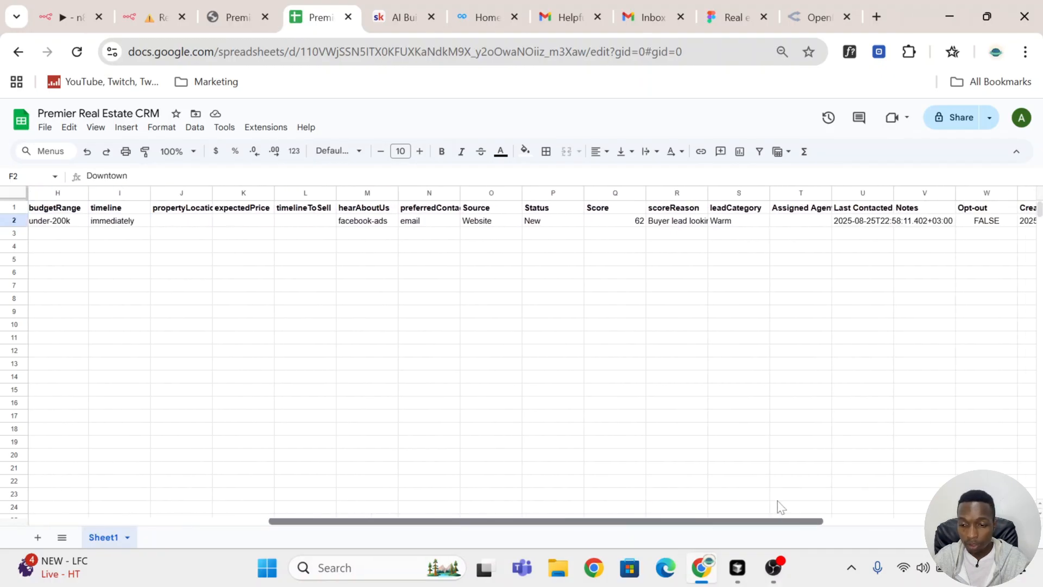
left_click(146, 17)
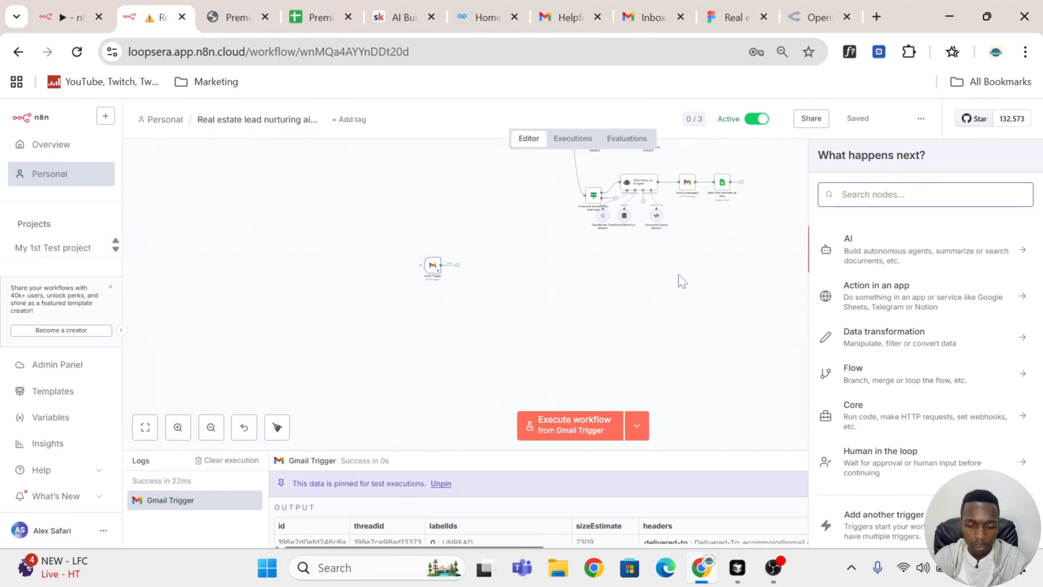
Step: Add a Google Sheets Get row(s) in sheet node after the Gmail Trigger
type("she")
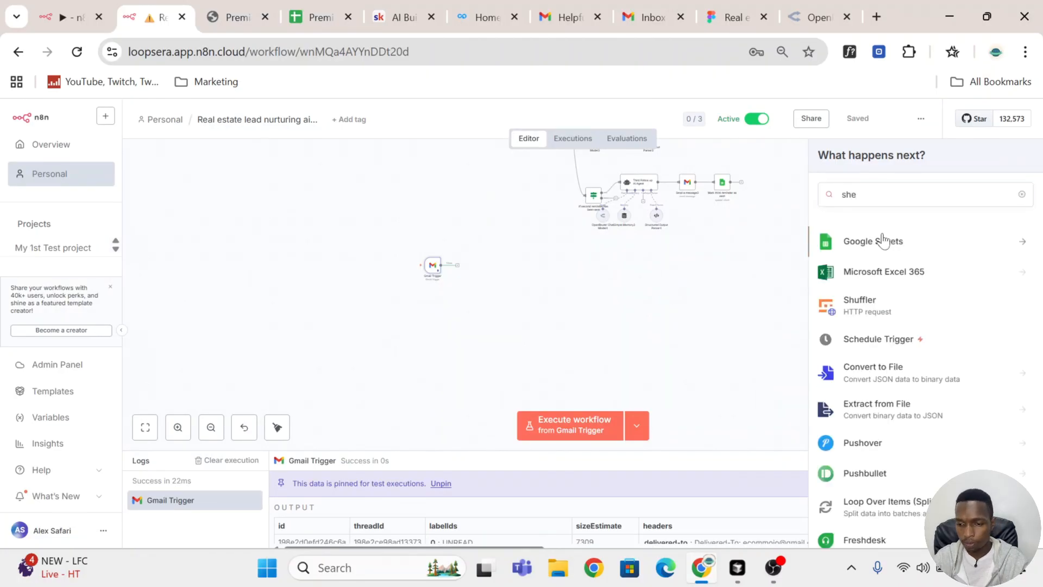
left_click(881, 240)
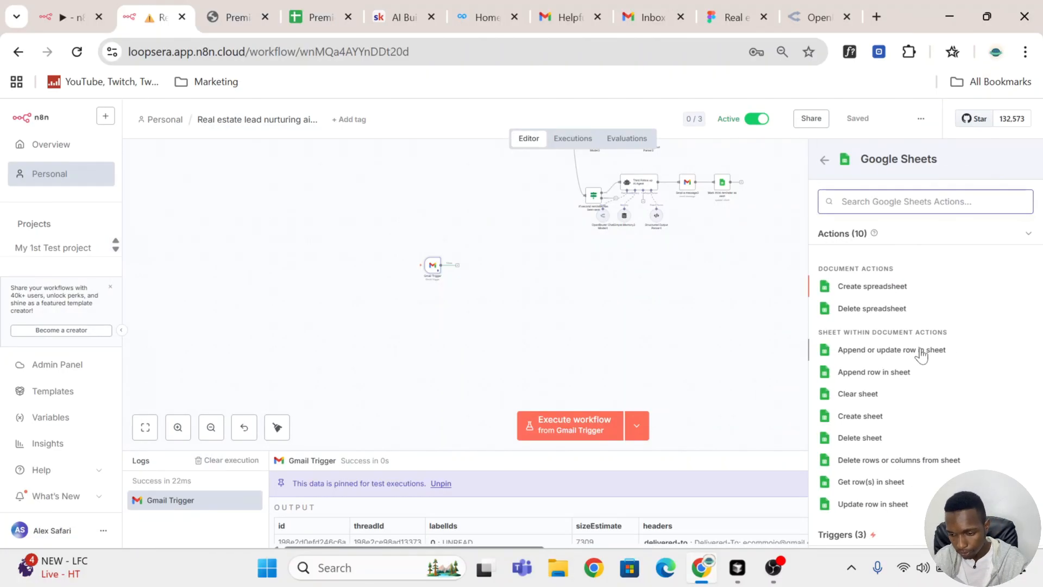
left_click(913, 476)
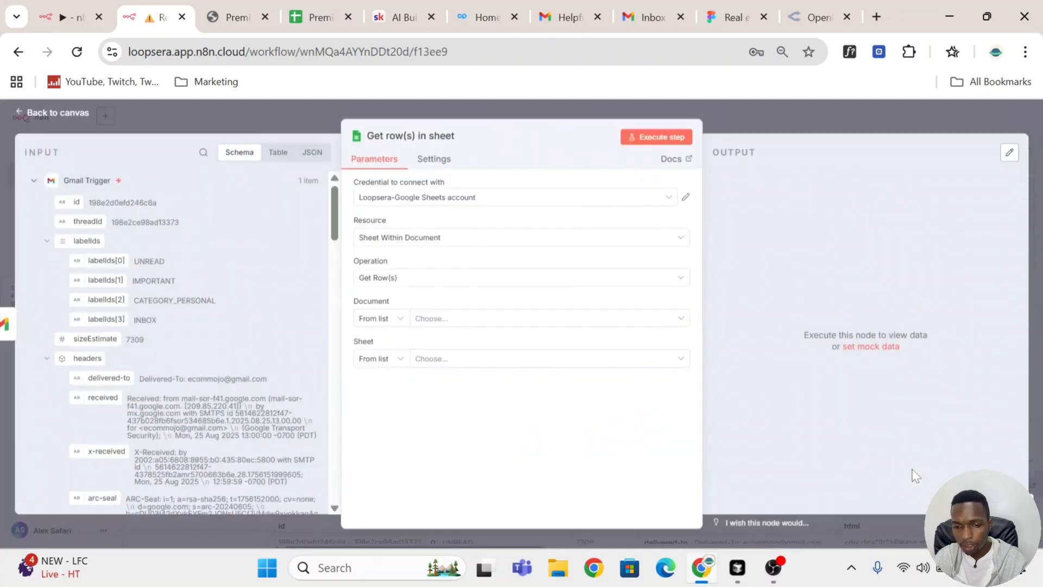
Step: Connect the node with the Ecommojo Google Sheets account and pick the Premier Real Estate CRM document and Sheet1
left_click(495, 199)
left_click(495, 228)
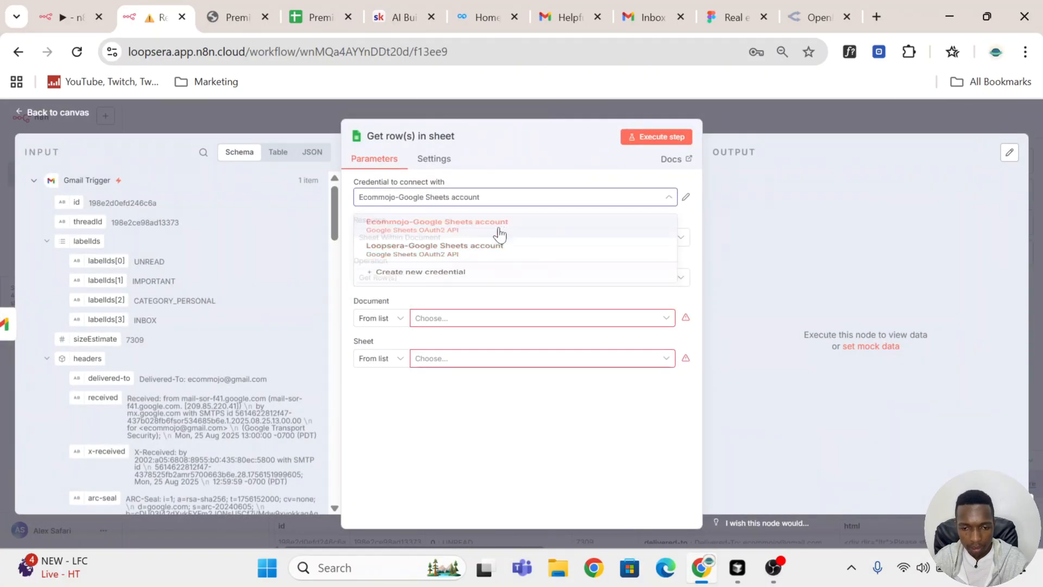
left_click(515, 324)
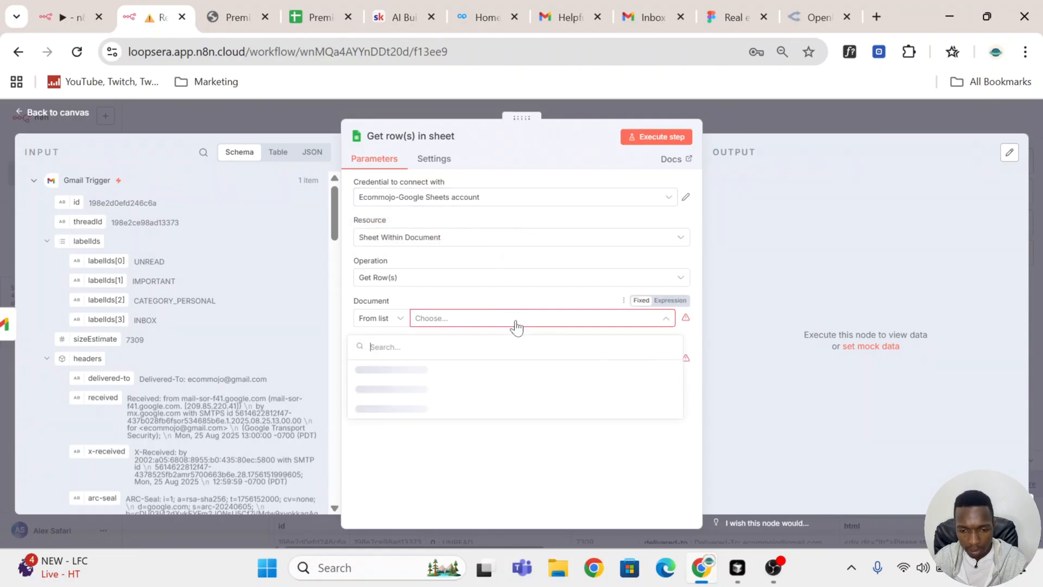
left_click(516, 370)
left_click(521, 359)
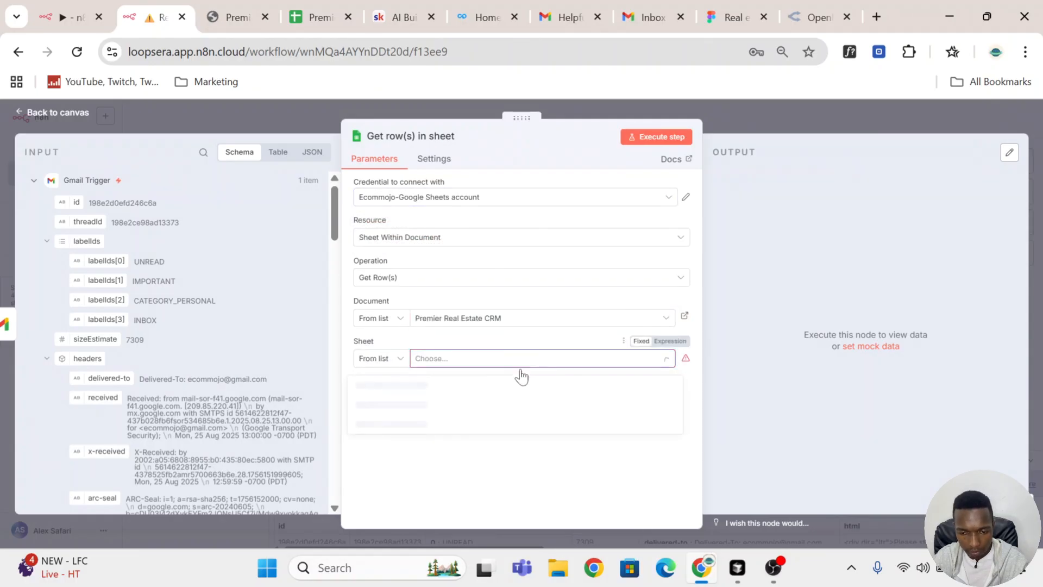
left_click(514, 400)
Step: Execute the Google Sheets step and return to the canvas
scroll(519, 380, "down", 1)
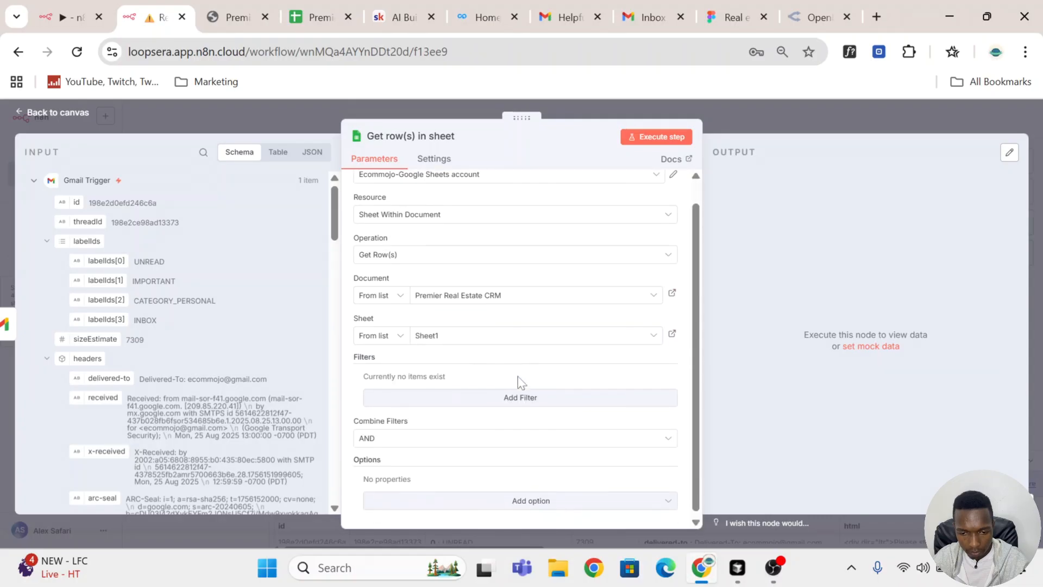
left_click(657, 140)
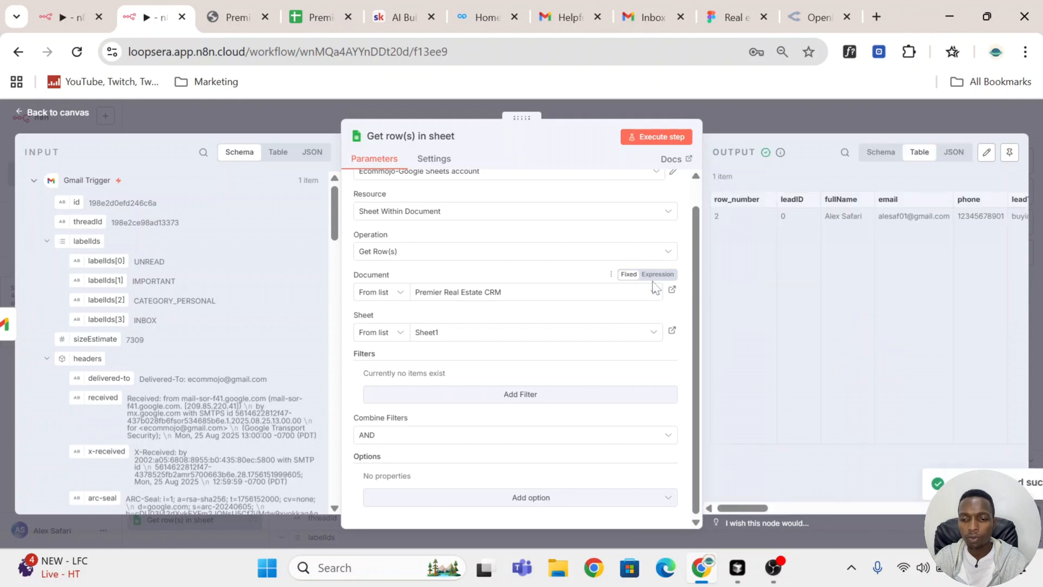
left_click_drag(754, 508, 731, 462)
left_click(796, 116)
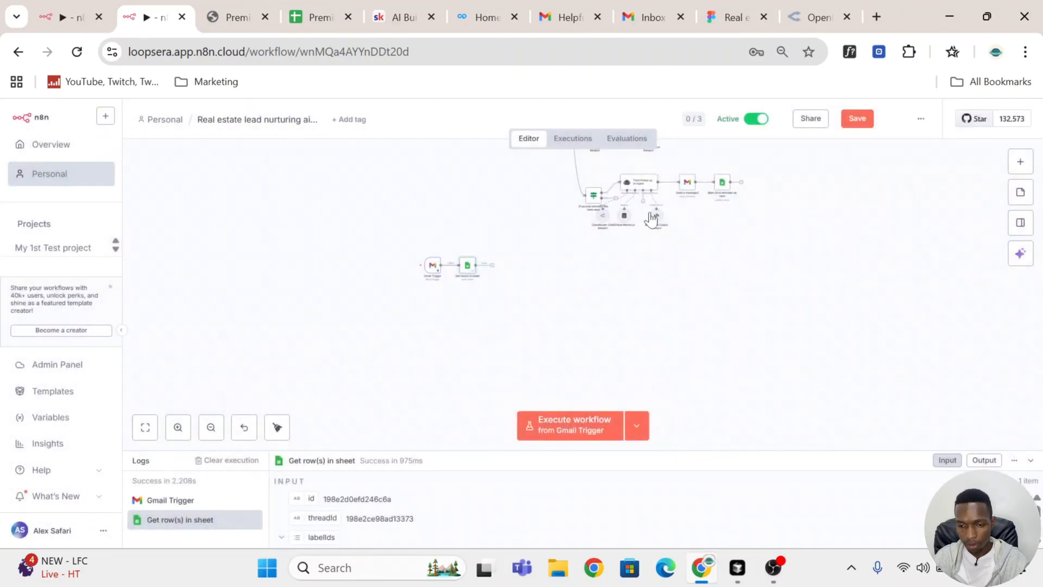
Step: Rename the Google Sheets node as Read CRM
double_click(465, 270)
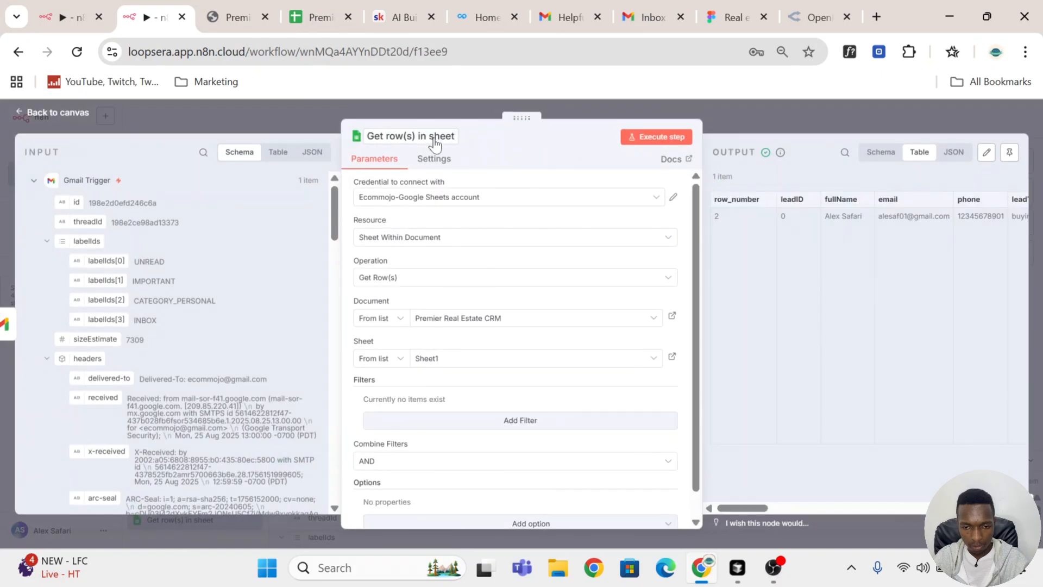
left_click(435, 141)
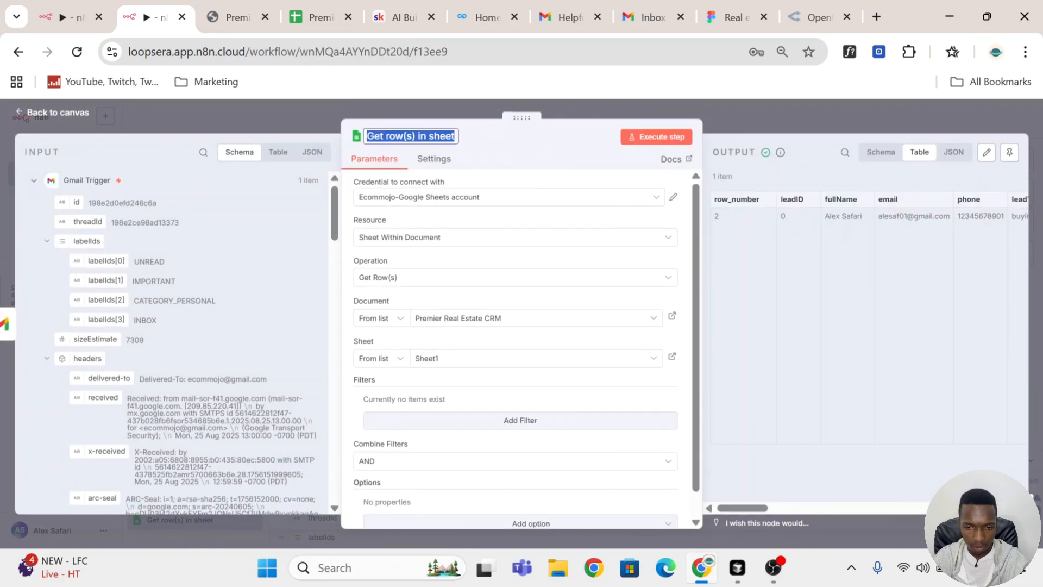
type("Read CRM")
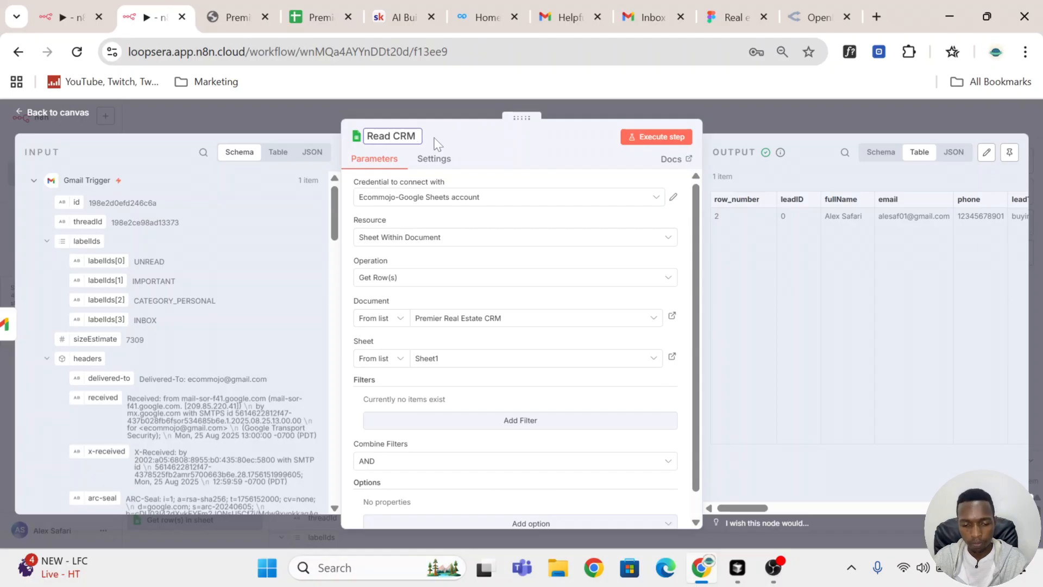
key("Return")
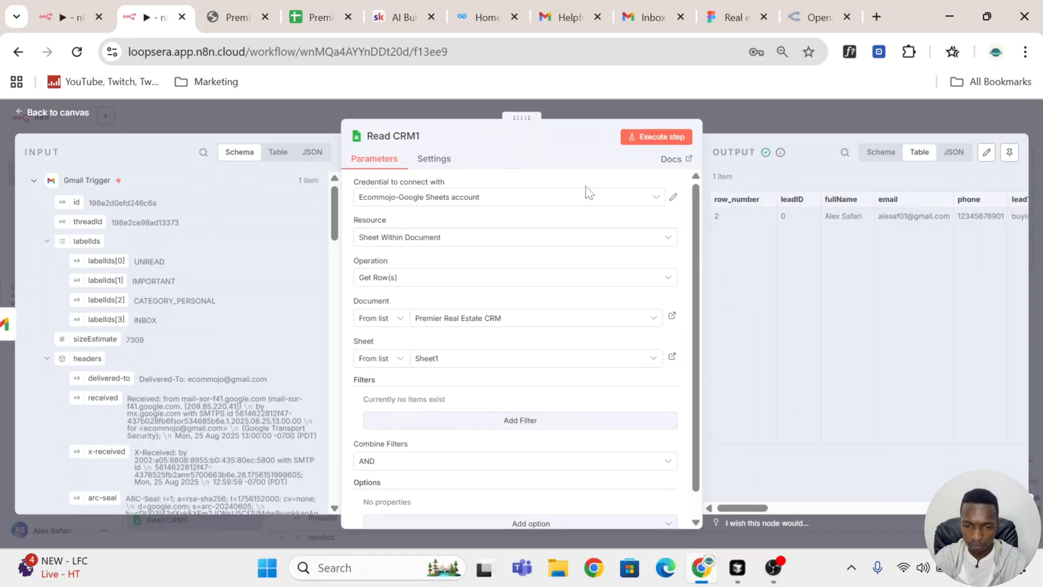
Step: Compare the lead row in the Premier Real Estate CRM sheet with the Read CRM node settings
scroll(500, 212, "down", 1)
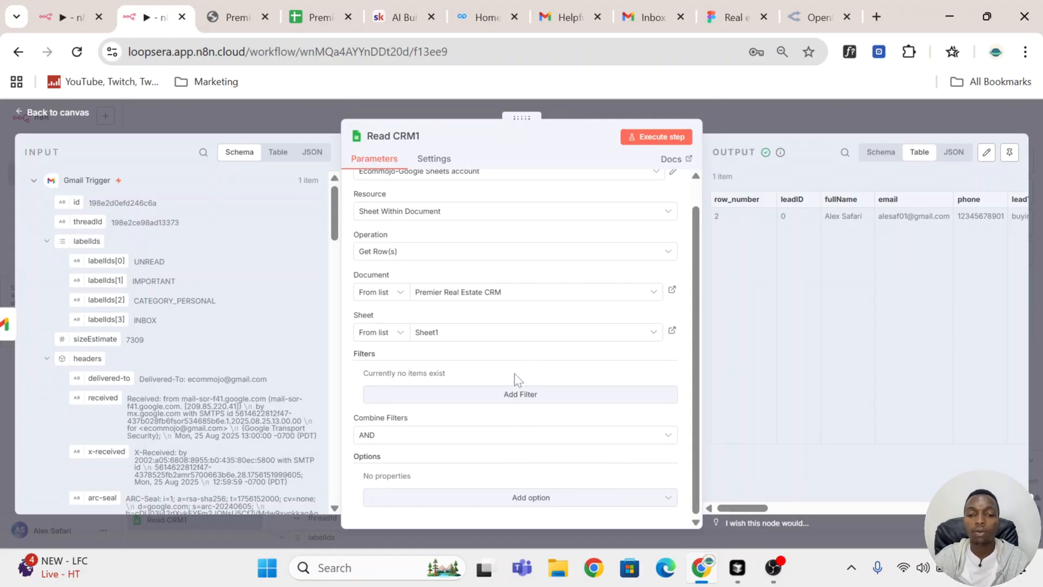
left_click(309, 23)
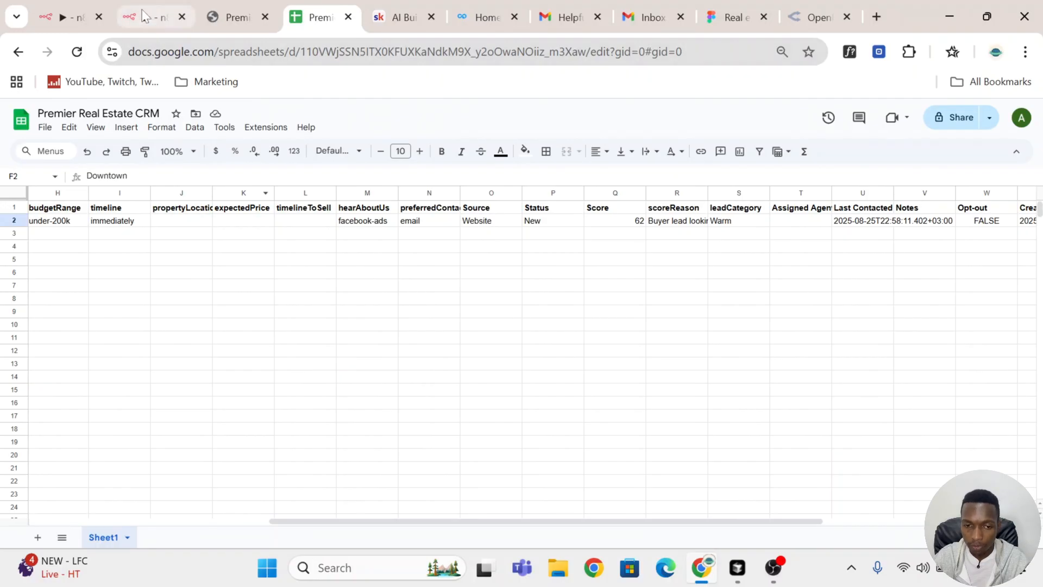
left_click(153, 19)
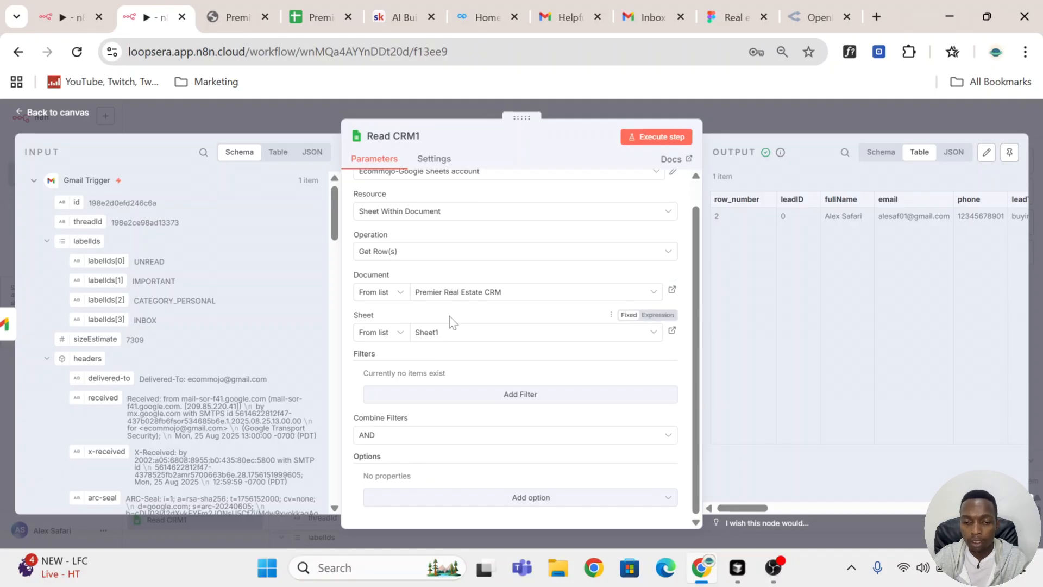
left_click(313, 31)
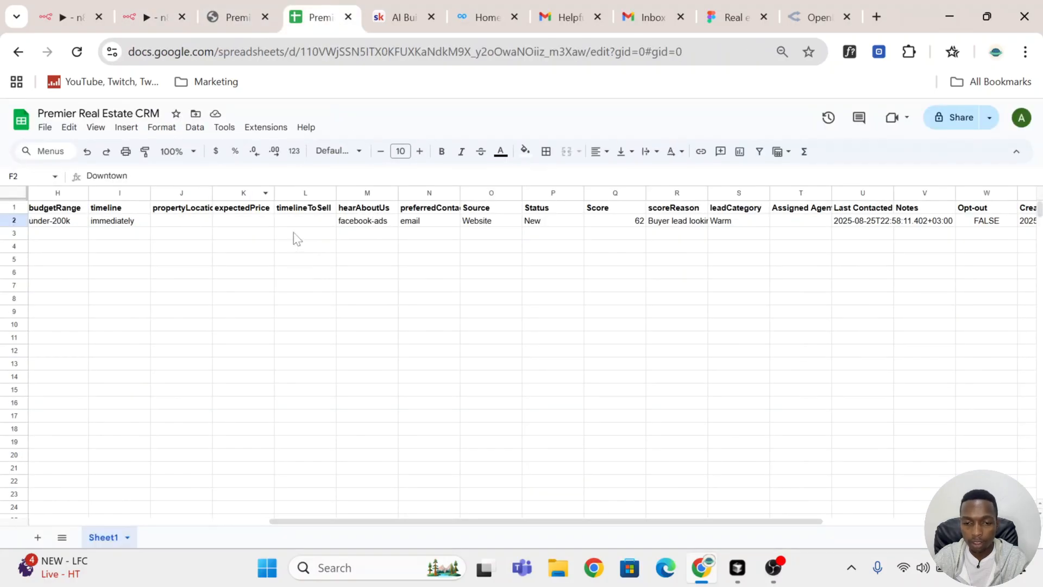
left_click(14, 221)
left_click_drag(463, 521, 5, 329)
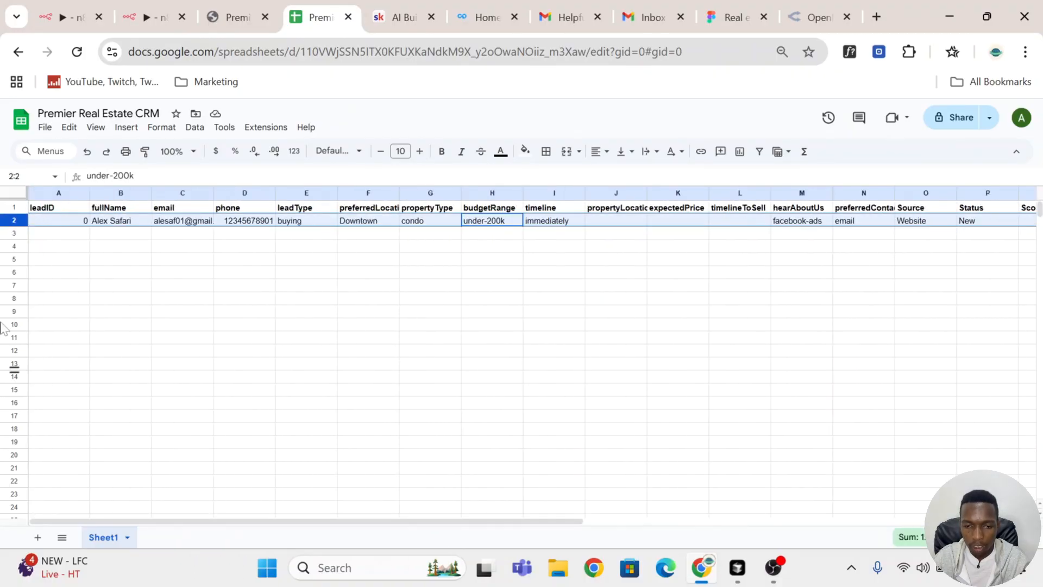
left_click(159, 12)
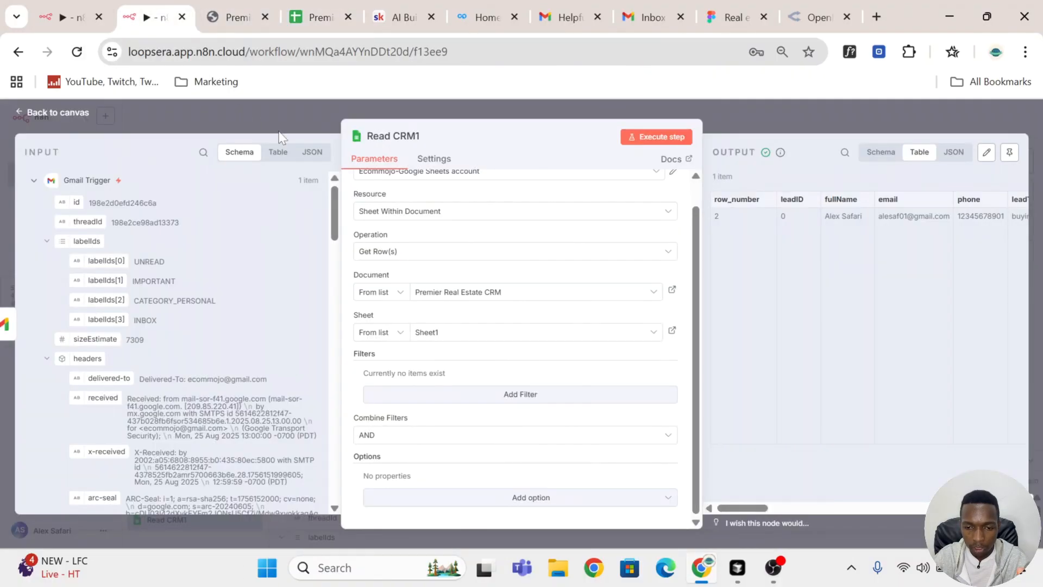
Step: Add a filter matching the email column to the Gmail Trigger's from.value[0].address field
left_click(517, 402)
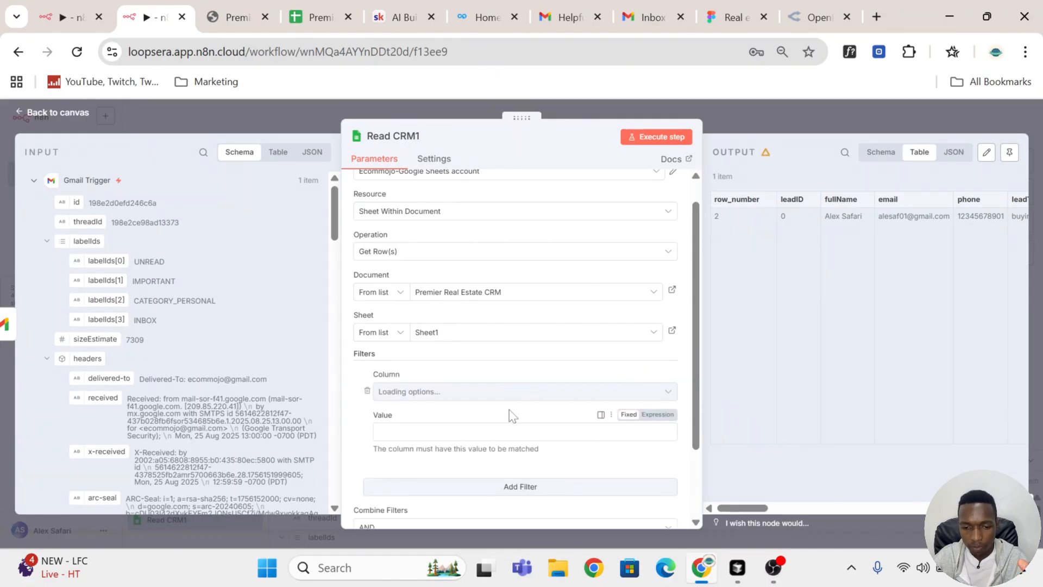
left_click(481, 395)
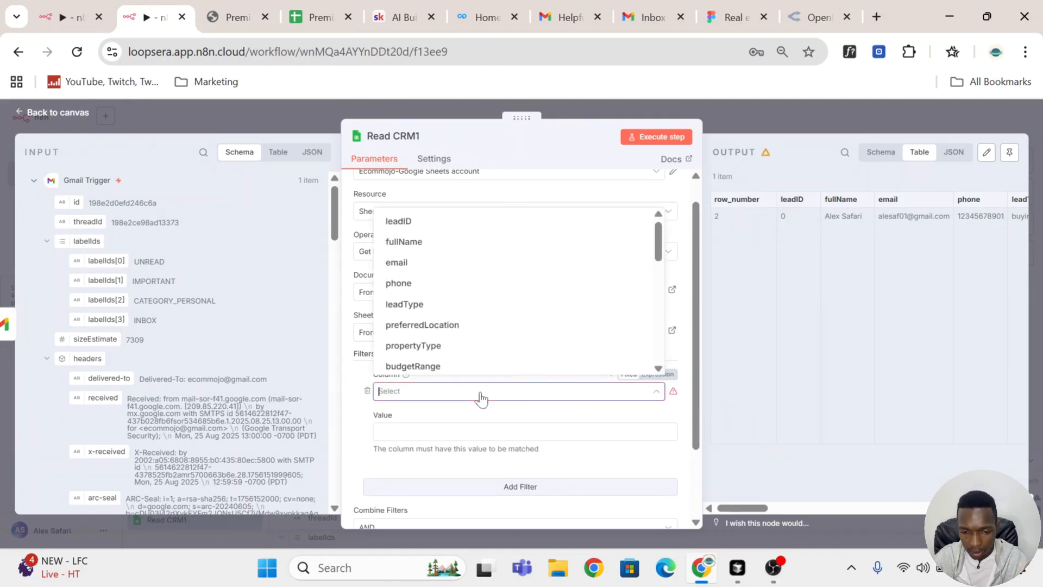
left_click(462, 262)
scroll(461, 283, "down", 2)
scroll(125, 218, "down", 3)
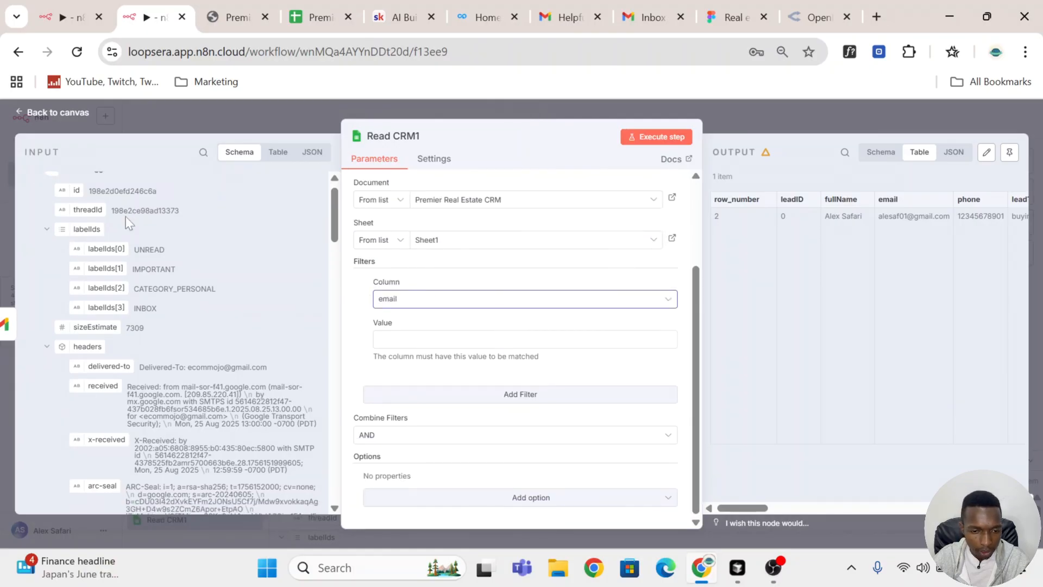
scroll(125, 217, "down", 10)
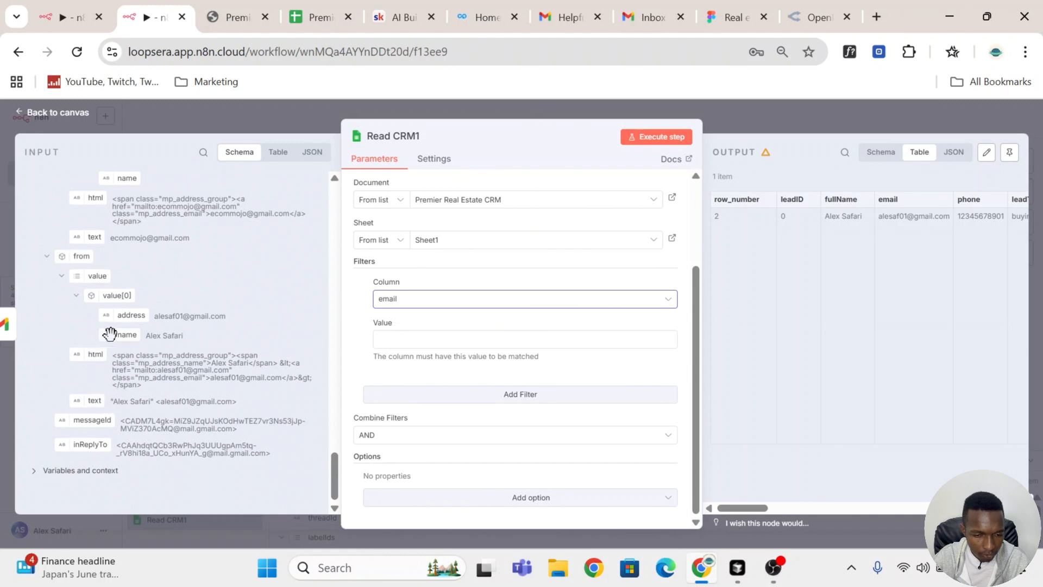
left_click_drag(134, 315, 410, 340)
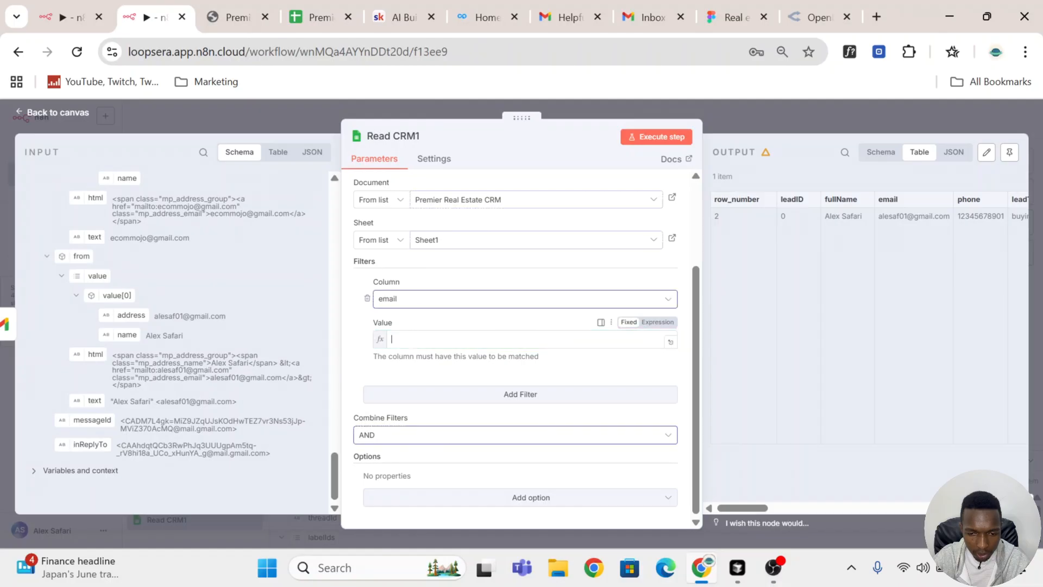
Step: Execute the Read CRM step and return to the canvas
left_click(652, 138)
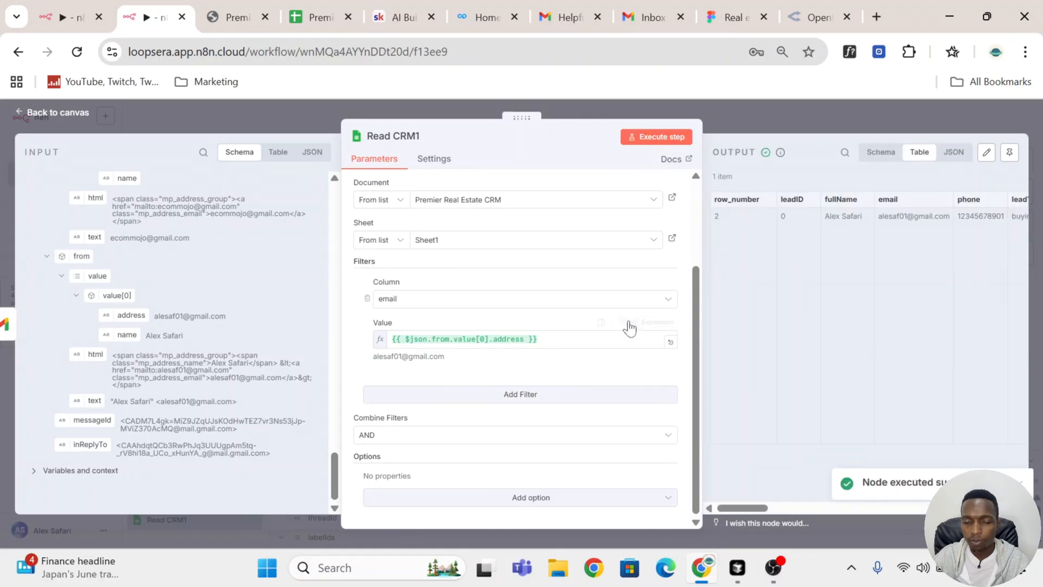
left_click(315, 17)
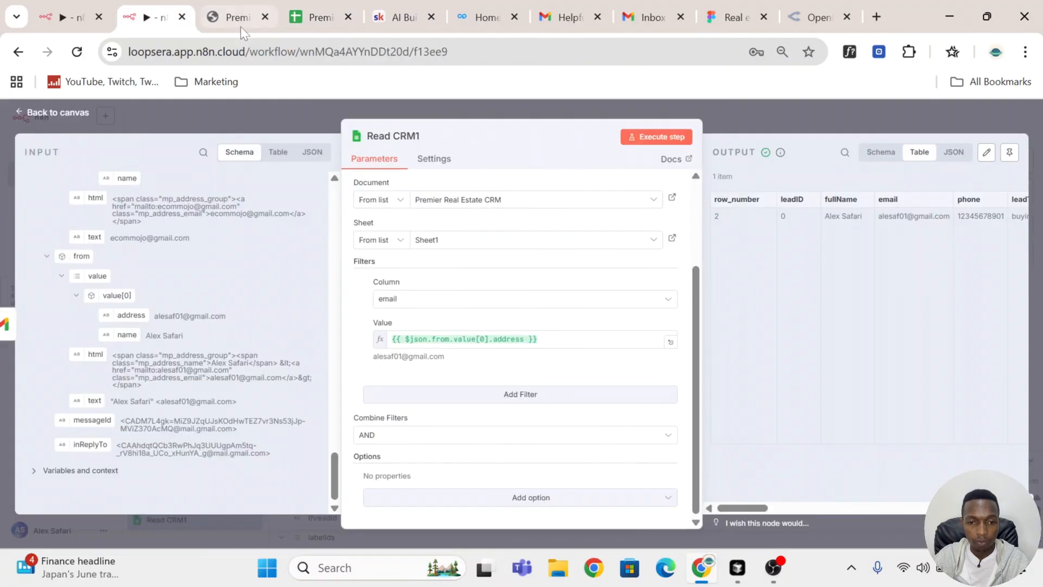
left_click(158, 2)
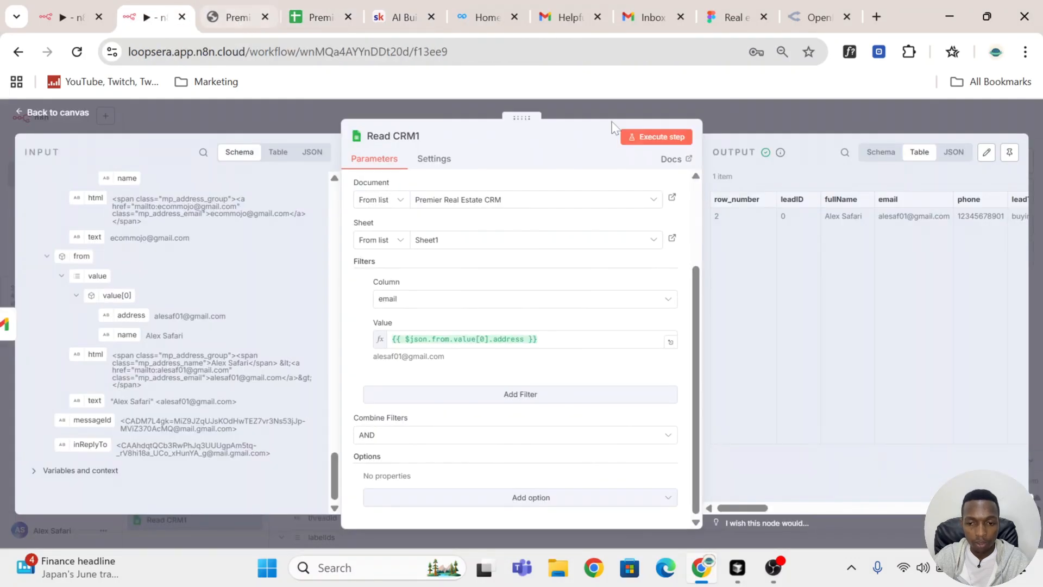
left_click(791, 117)
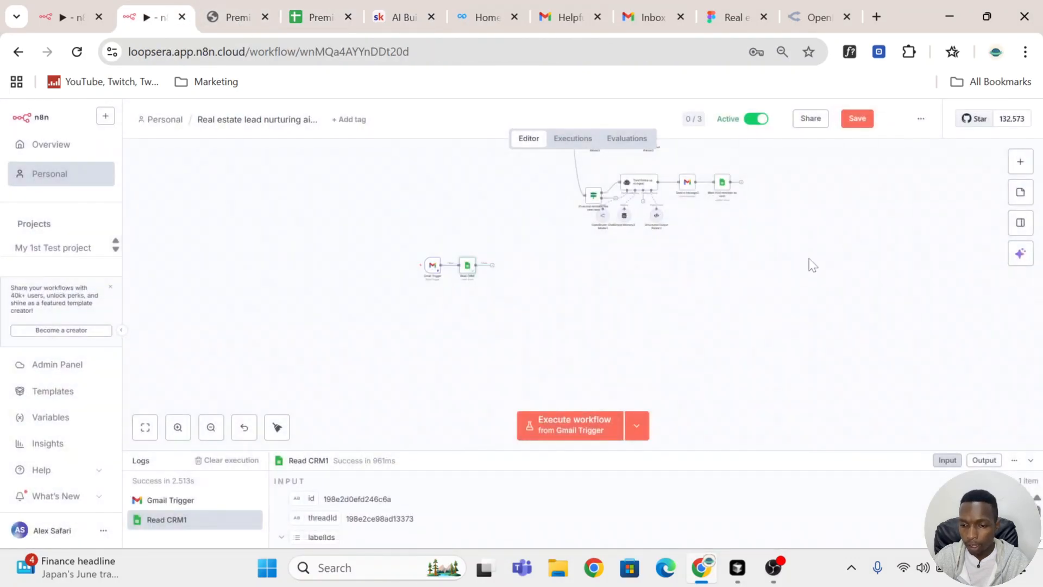
Step: Add an AI Agent node after Read CRM and set its prompt source to Define below
left_click(493, 266)
left_click(923, 251)
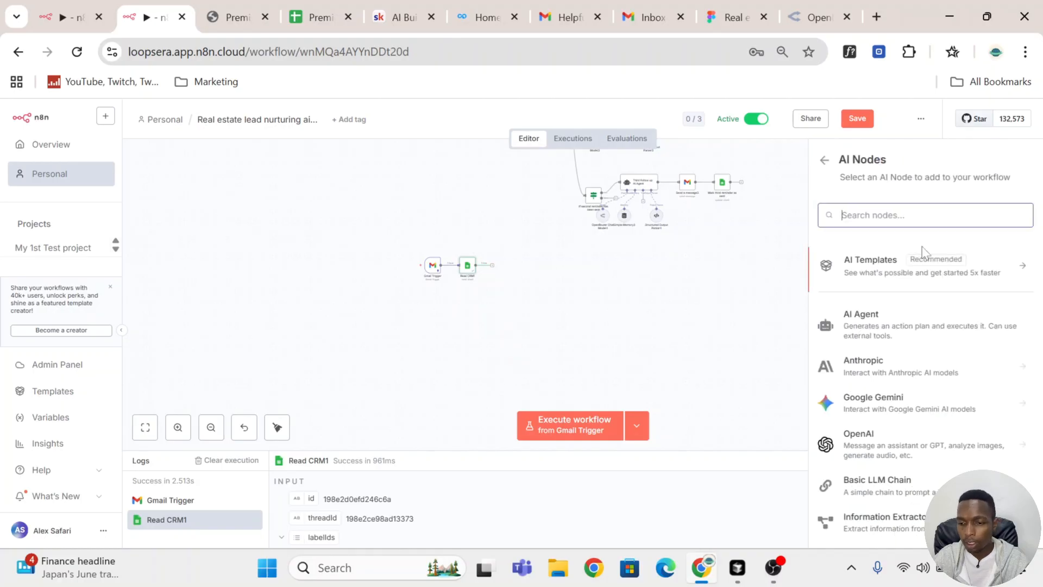
left_click(915, 327)
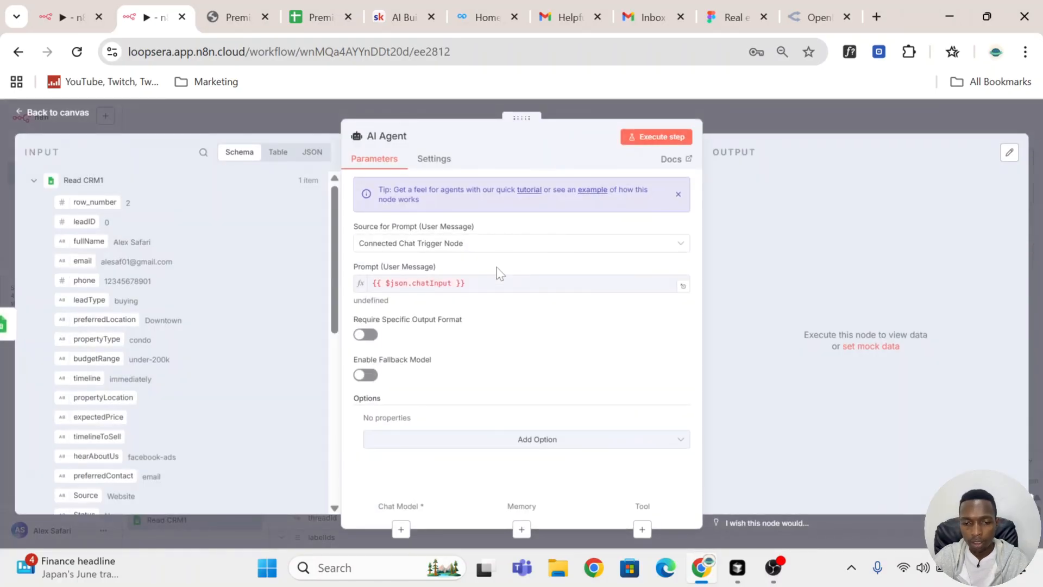
left_click(479, 246)
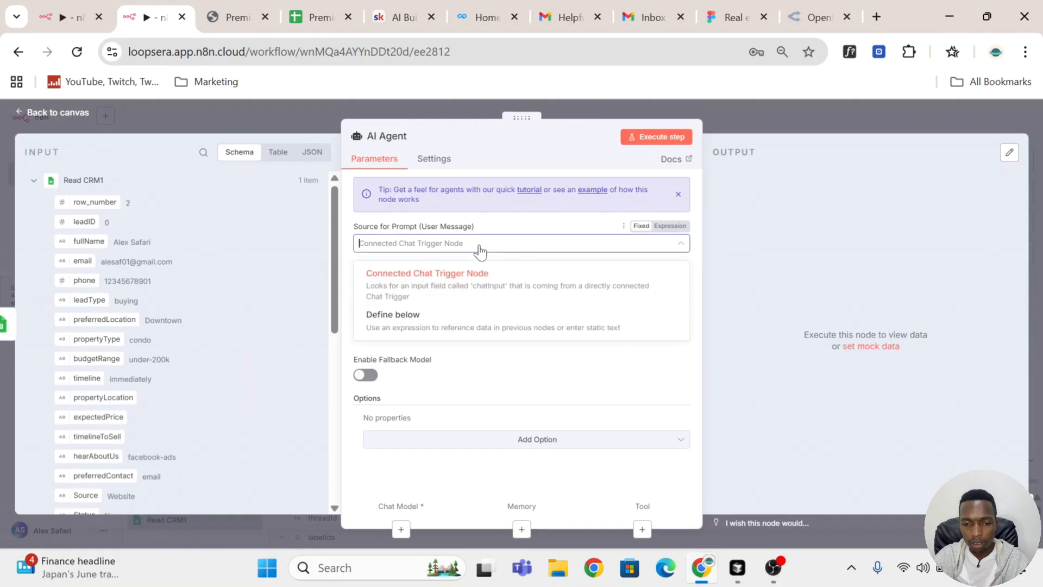
left_click(472, 326)
scroll(199, 243, "down", 10)
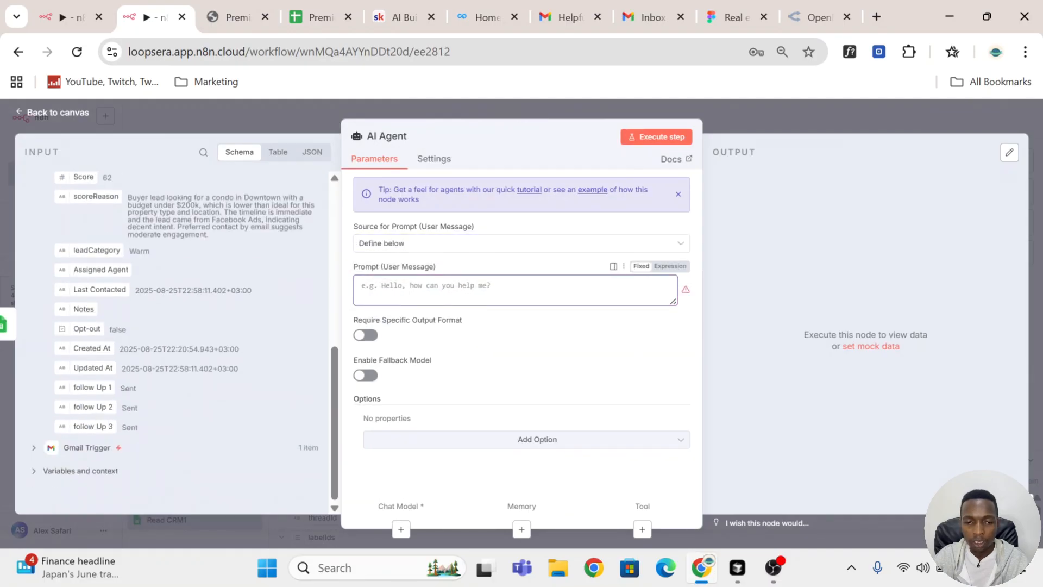
left_click(34, 447)
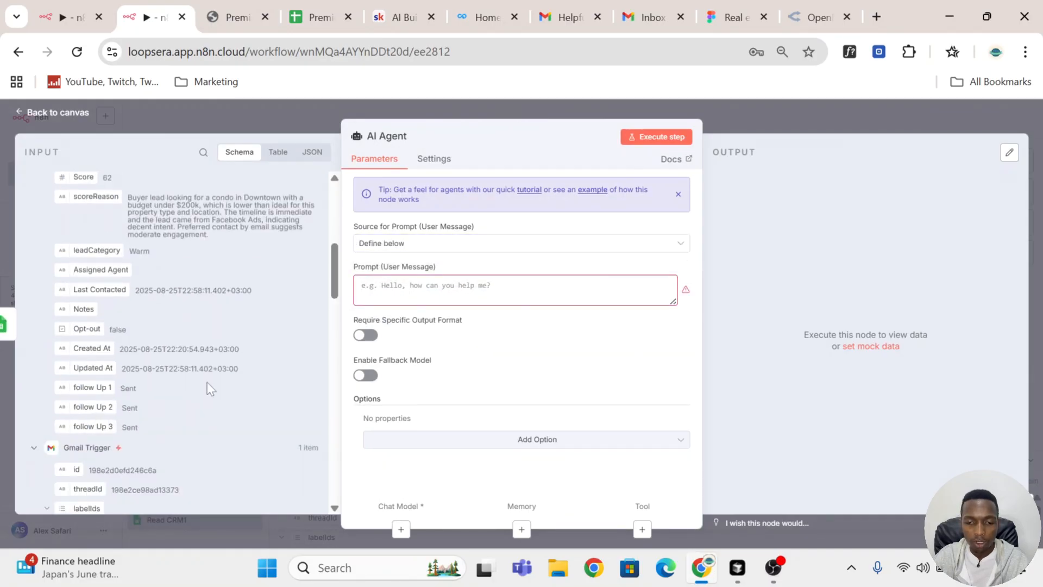
scroll(247, 300, "down", 3)
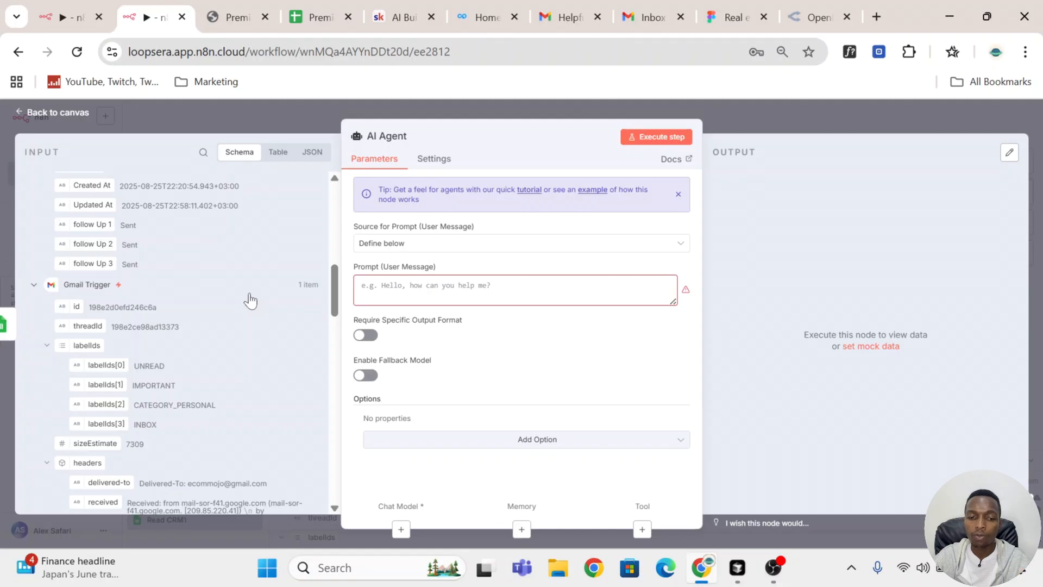
scroll(234, 290, "up", 6)
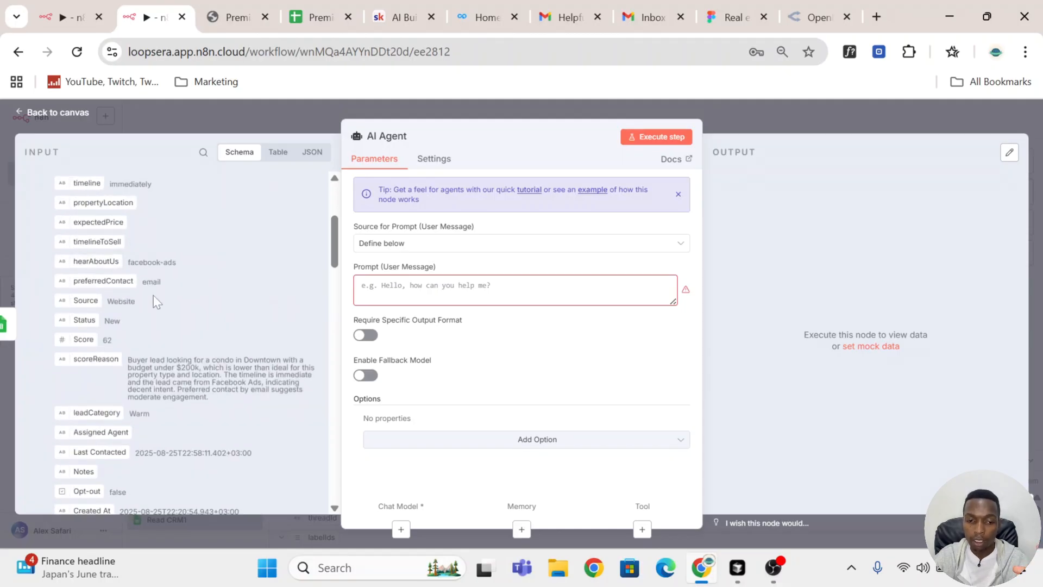
Step: Insert the Gmail Trigger's subject header as an expression in the AI Agent's prompt, then start a new line
scroll(157, 301, "down", 15)
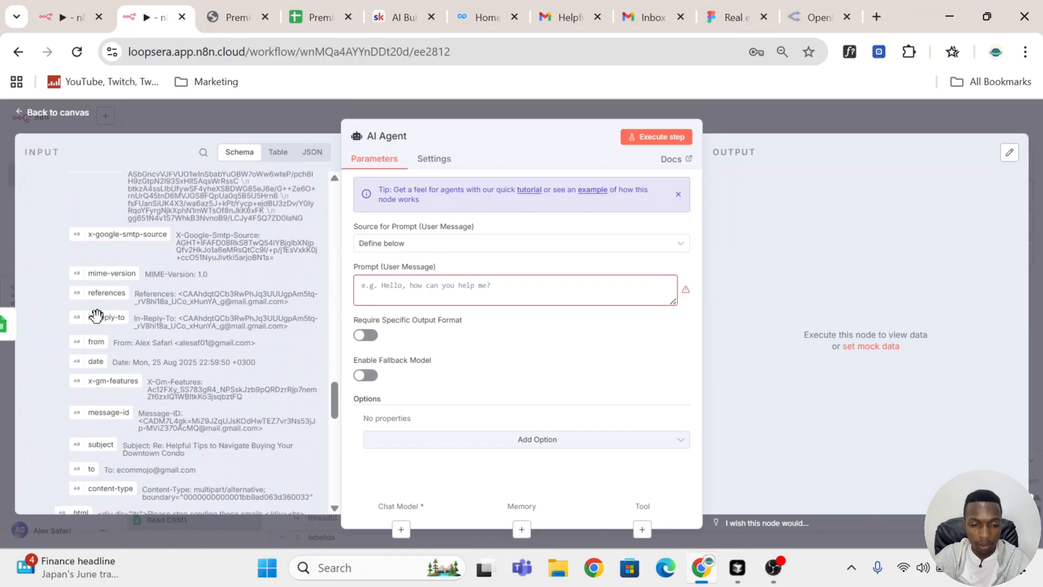
scroll(103, 248, "down", 3)
scroll(247, 405, "up", 4)
scroll(247, 405, "down", 3)
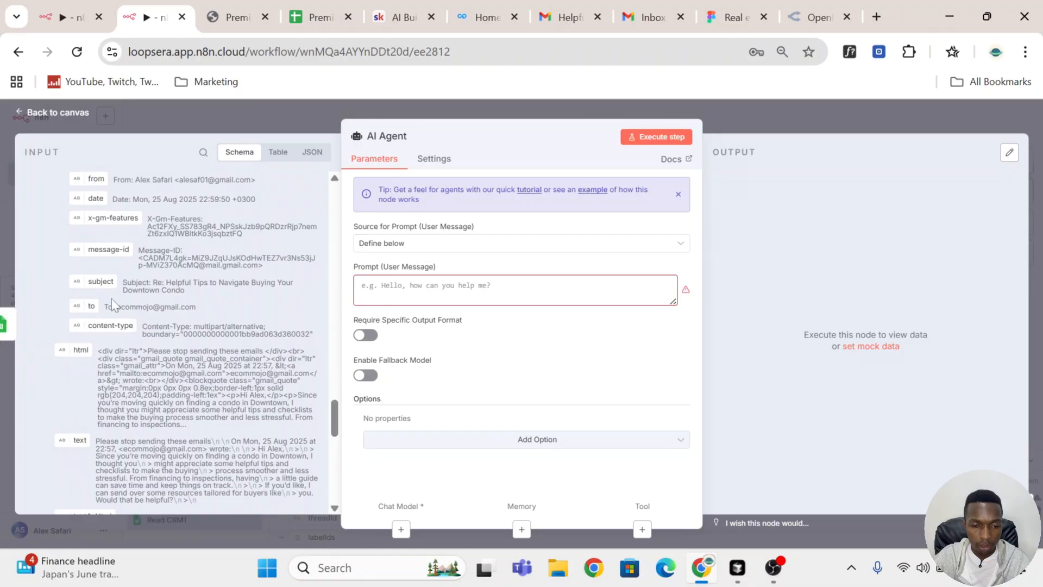
scroll(112, 283, "up", 3)
left_click_drag(104, 360, 380, 285)
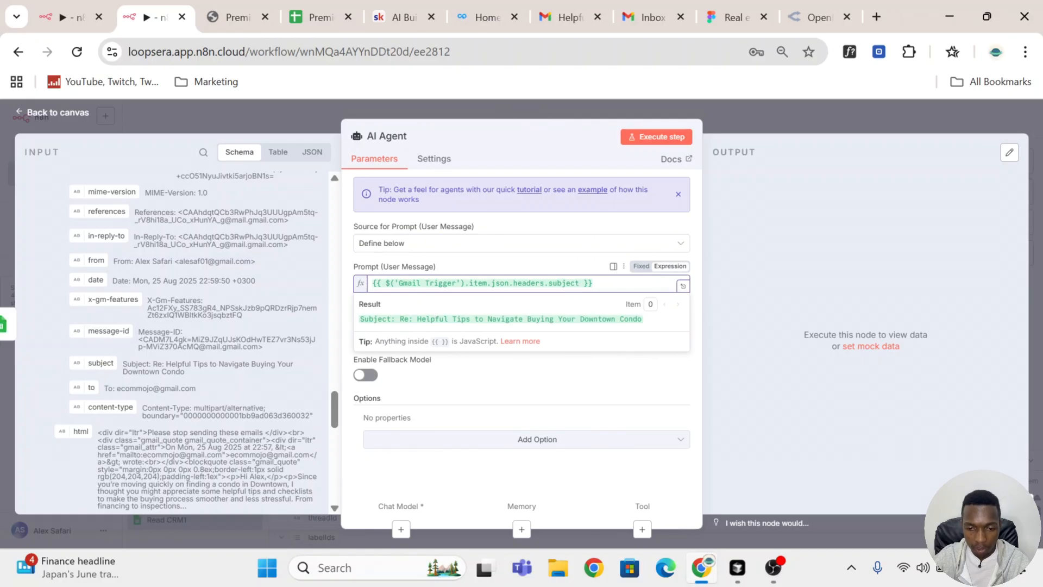
left_click_drag(358, 319, 390, 320)
left_click(427, 321)
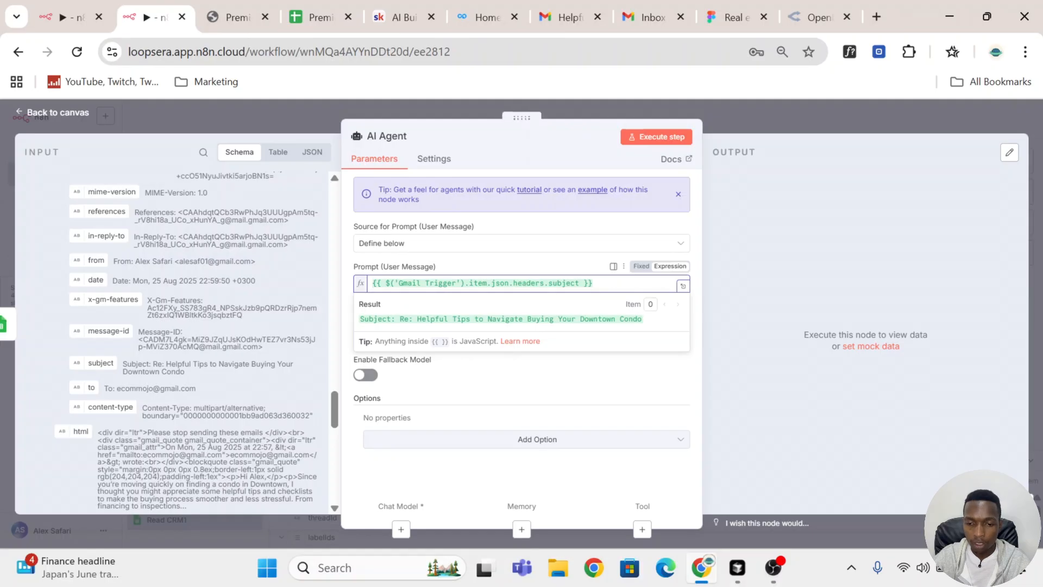
key("Return")
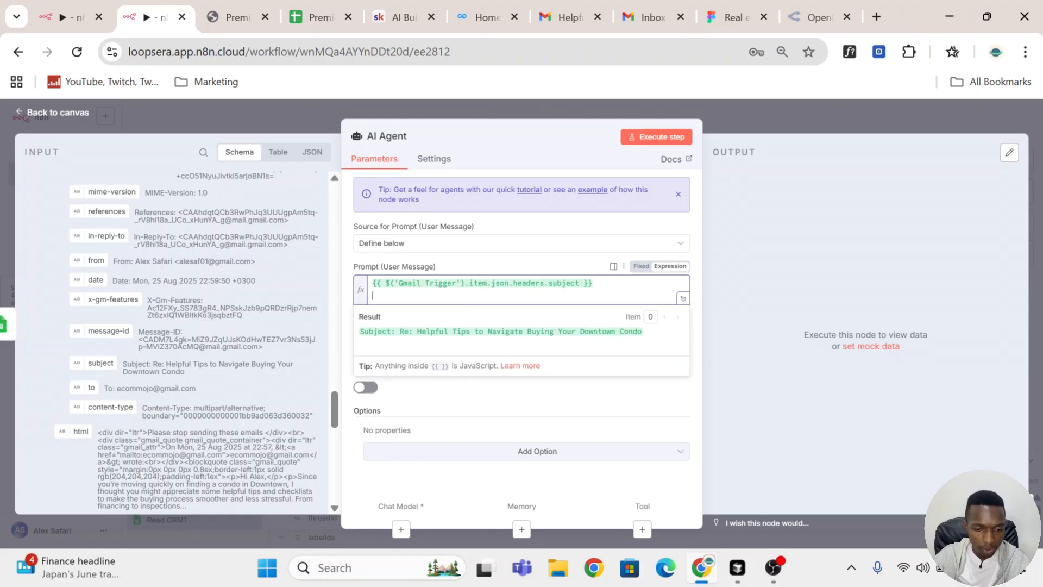
Step: Add an "Email body:" line to the prompt using the Gmail Trigger's text field
scroll(186, 343, "down", 1)
scroll(160, 332, "down", 10)
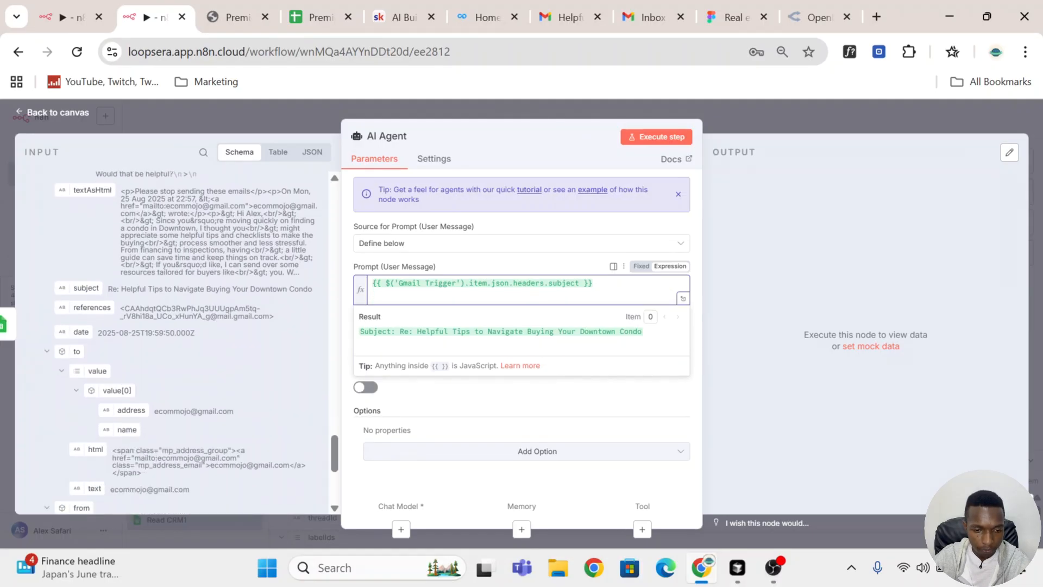
scroll(120, 371, "up", 5)
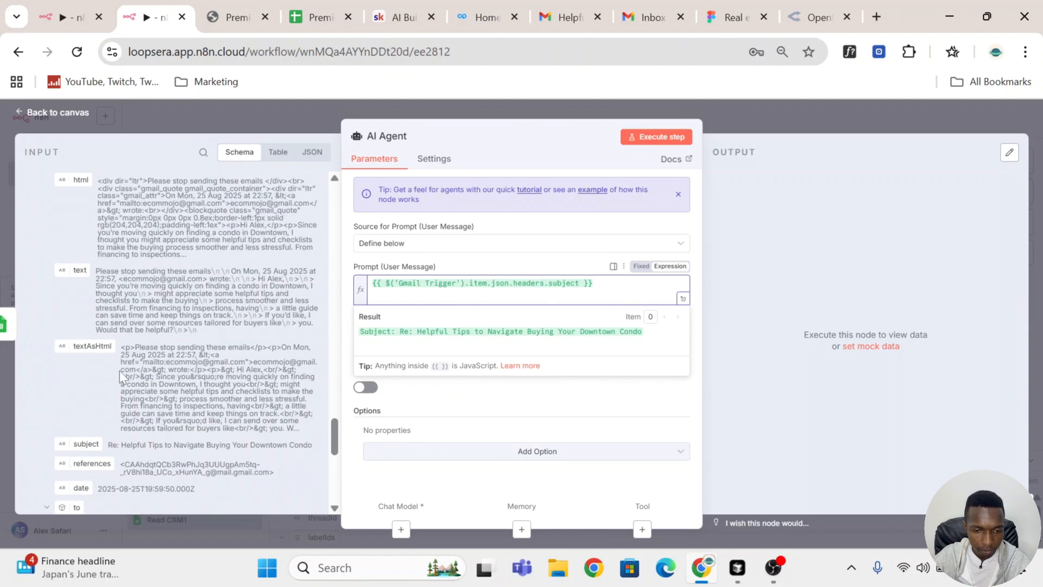
scroll(92, 383, "down", 3)
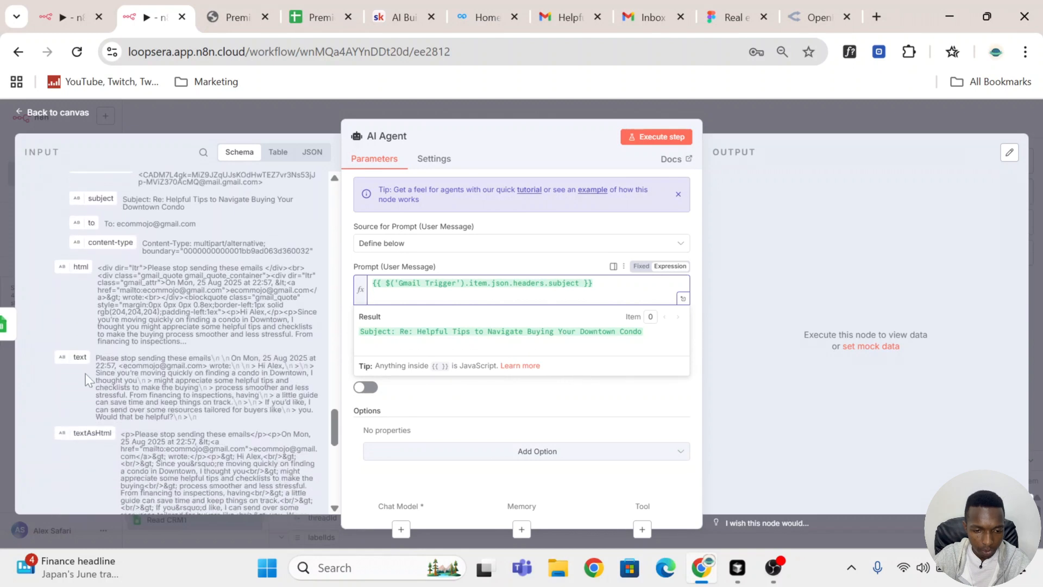
left_click_drag(78, 356, 380, 296)
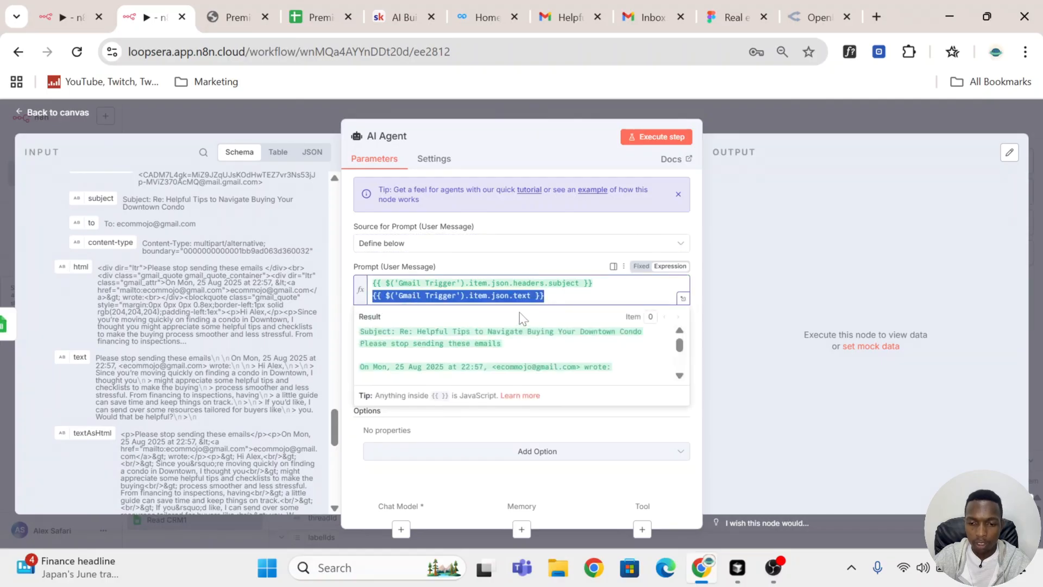
left_click(373, 296)
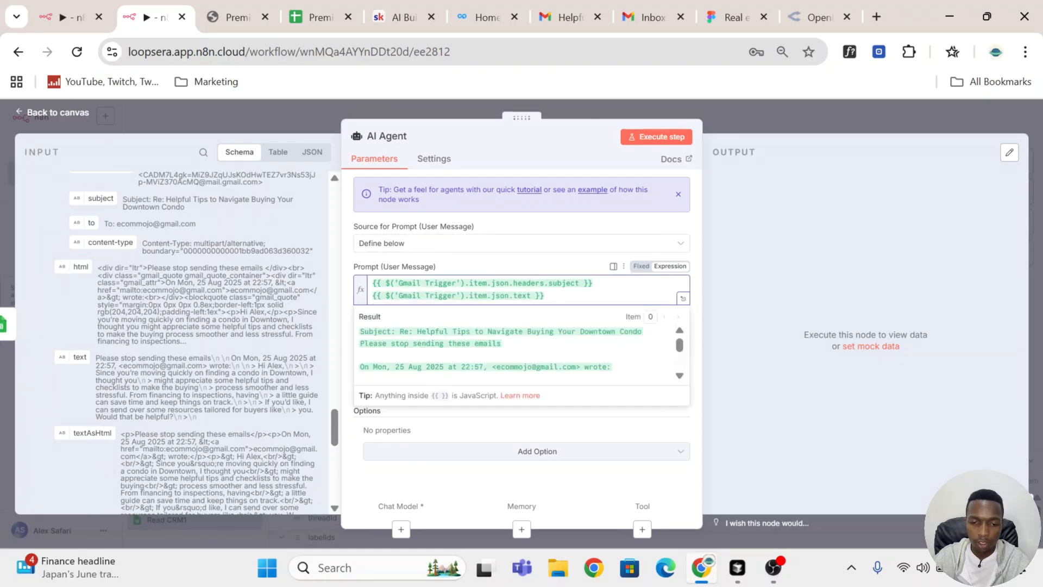
type("Email bo")
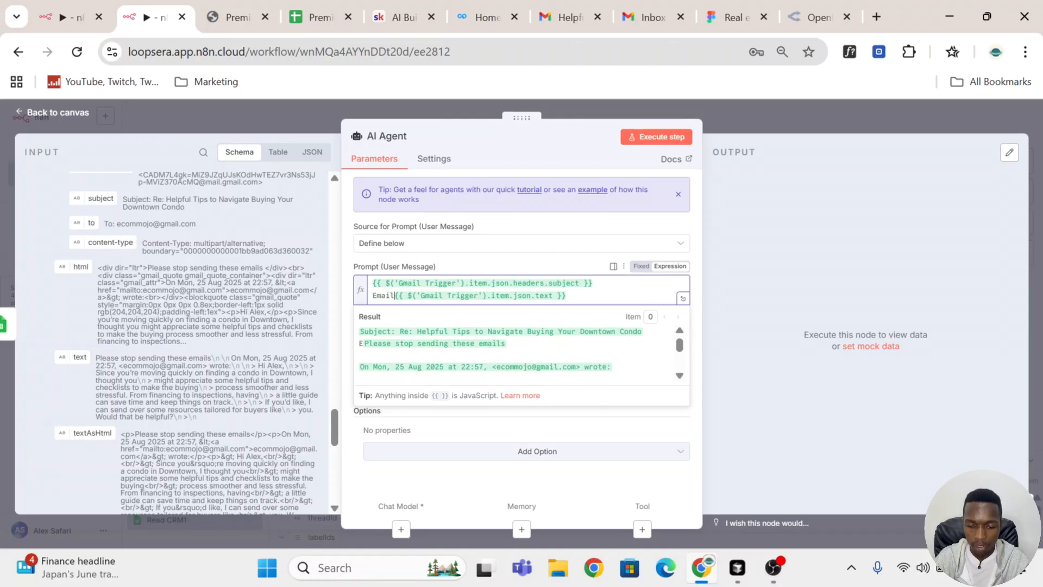
type("dy:")
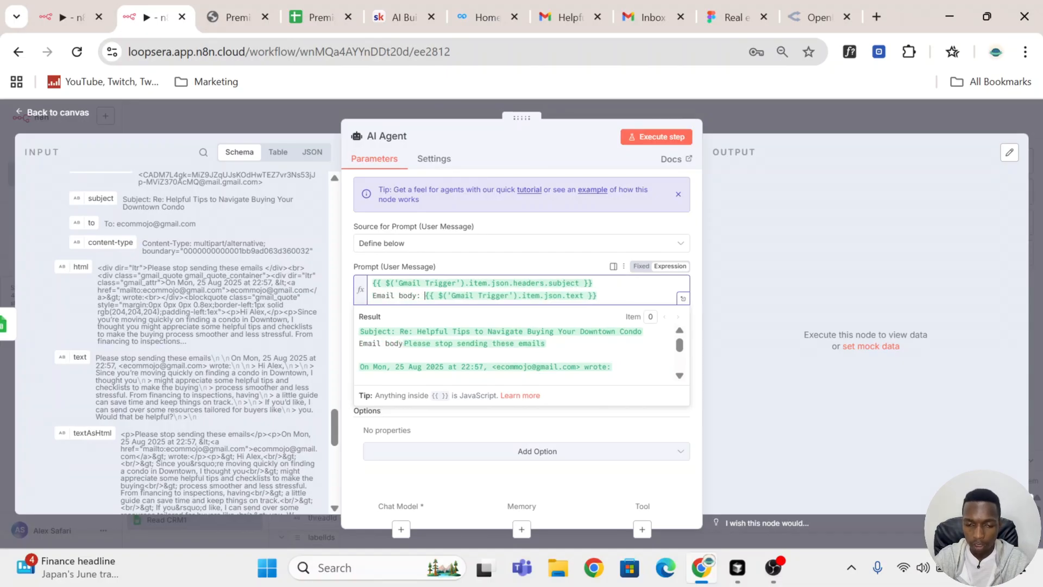
key("End")
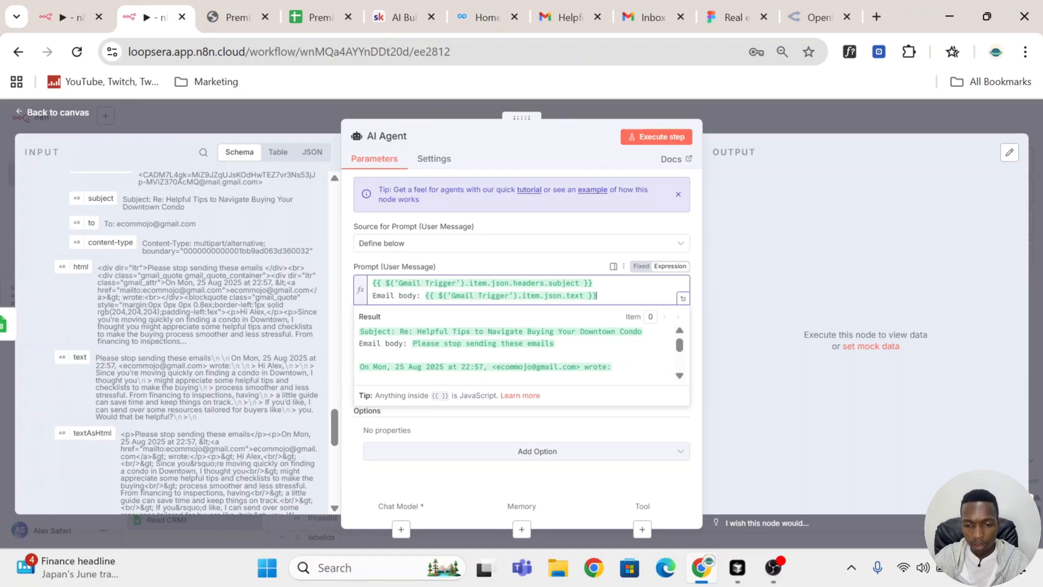
key("Return")
Step: Add a "Sender:" line to the prompt using the Gmail Trigger's from.value[0].address field
scroll(190, 342, "up", 3)
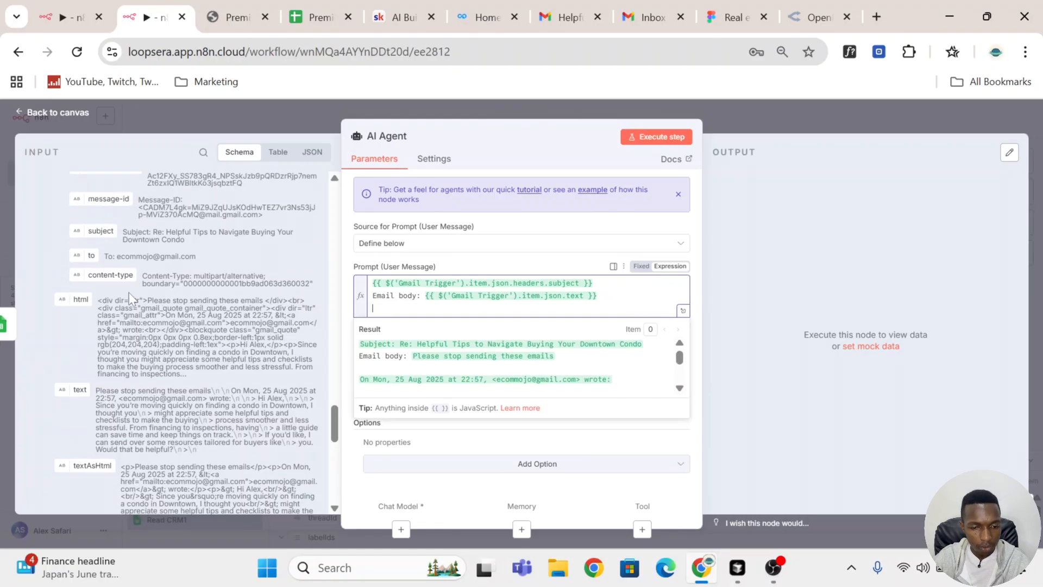
scroll(128, 291, "up", 2)
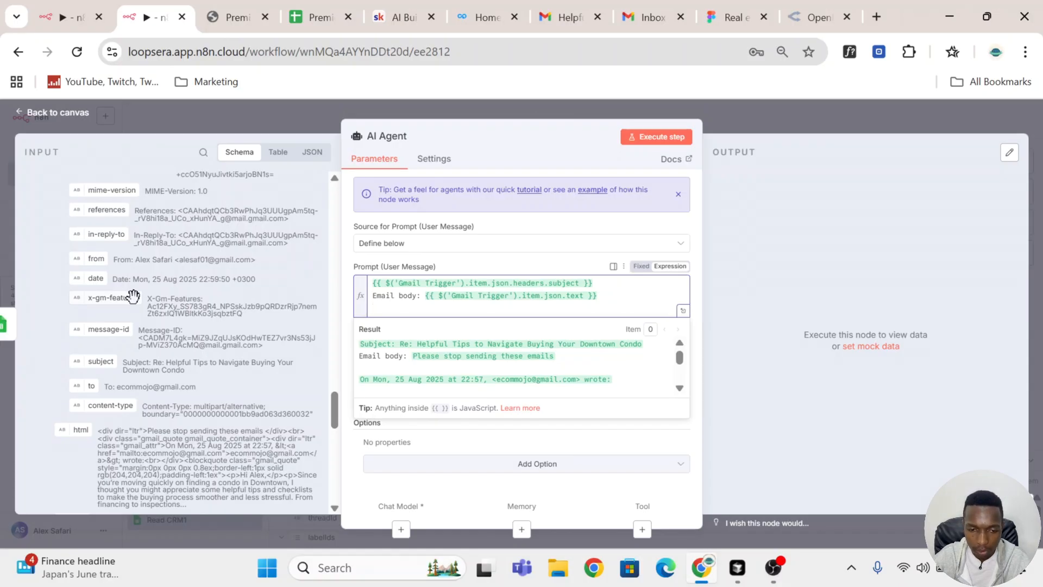
scroll(133, 296, "down", 15)
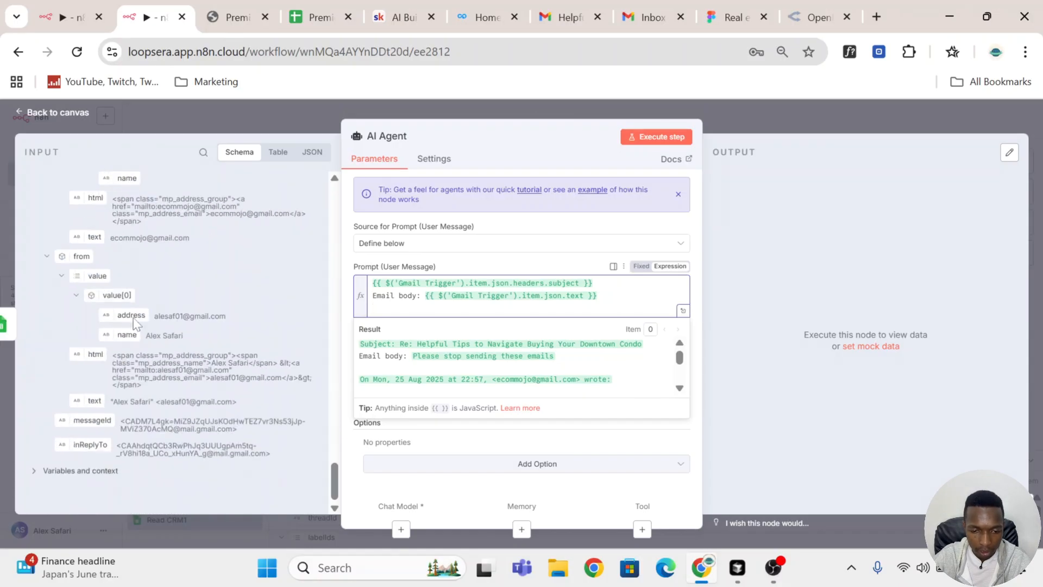
left_click_drag(131, 316, 431, 317)
type("Sender:")
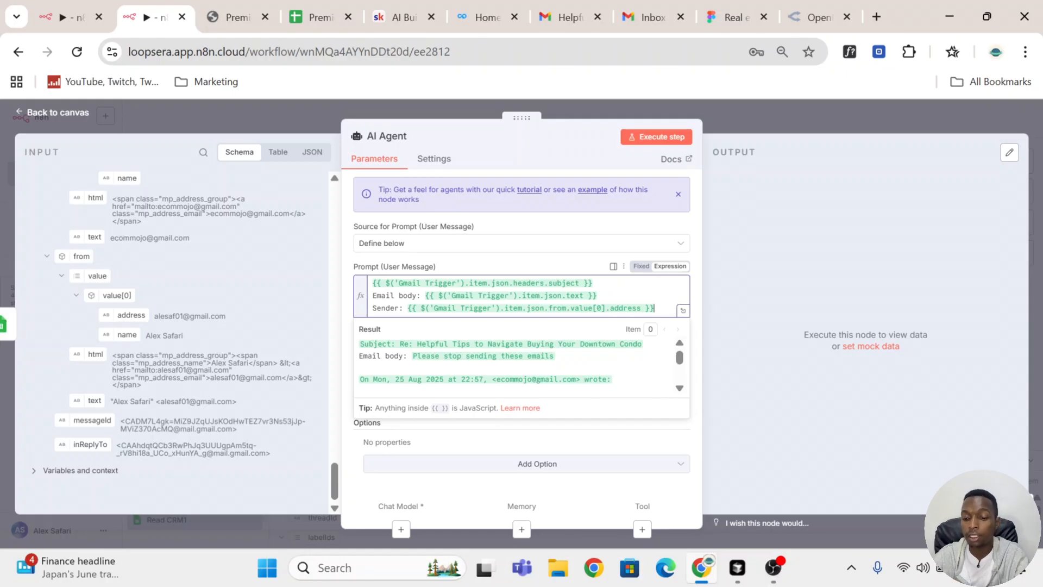
key("Return")
key("Return")
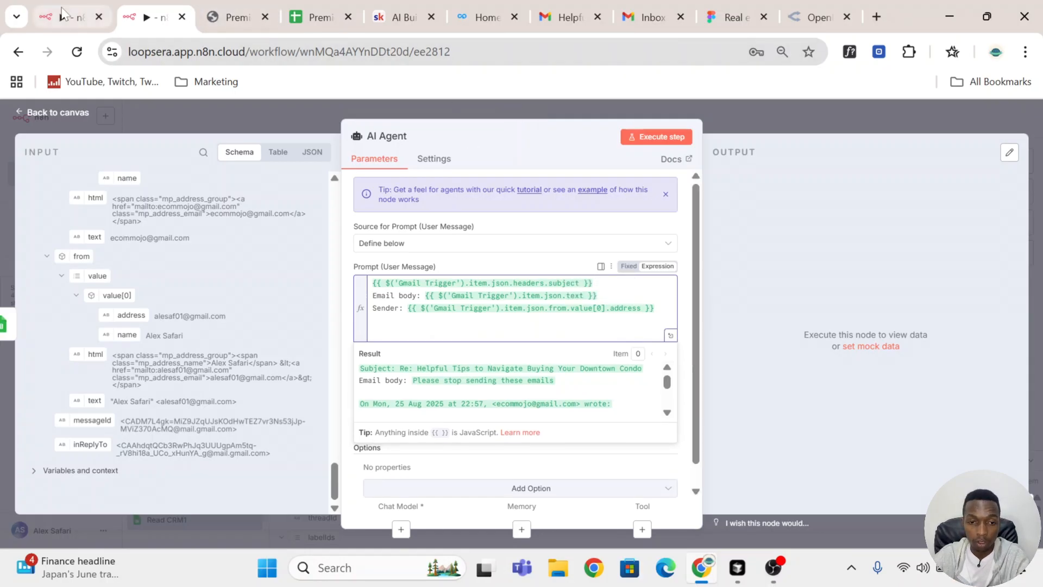
Step: Copy the FAQs AI Agent's prompt from the other workflow and paste it over this AI Agent's prompt
left_click(71, 17)
scroll(546, 277, "up", 2)
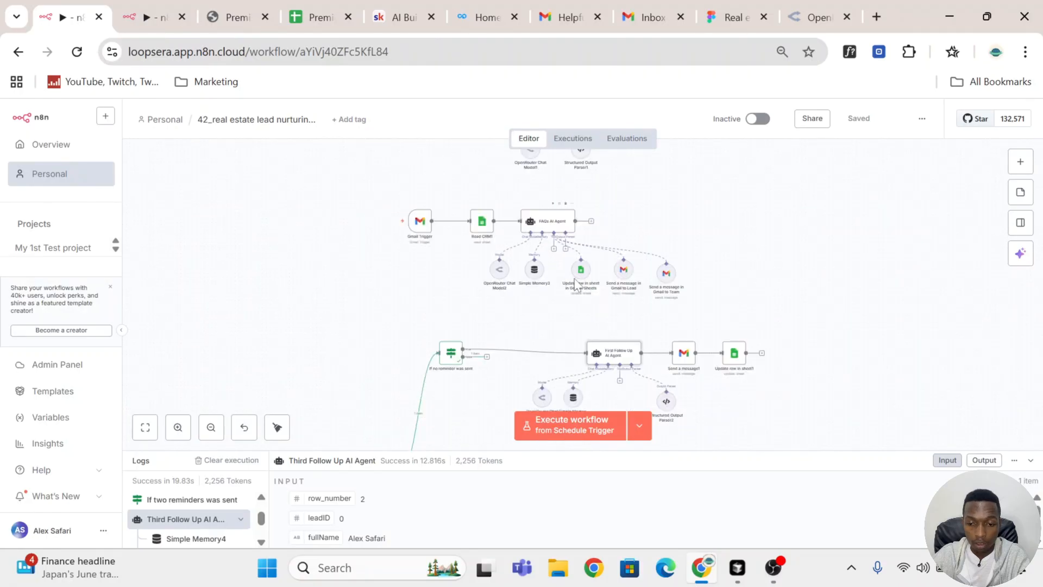
double_click(553, 311)
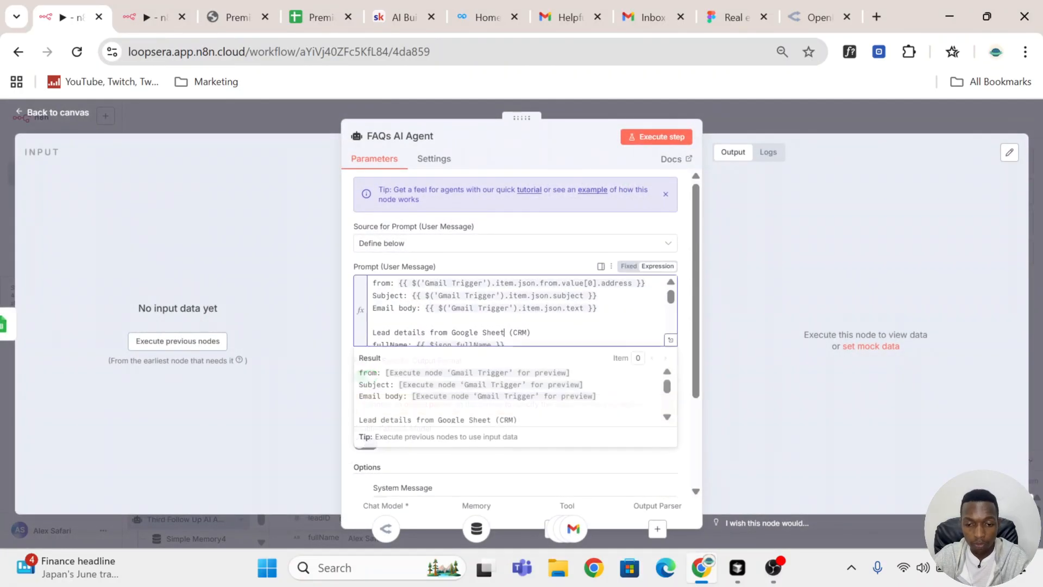
key("ctrl+a")
left_click(126, 8)
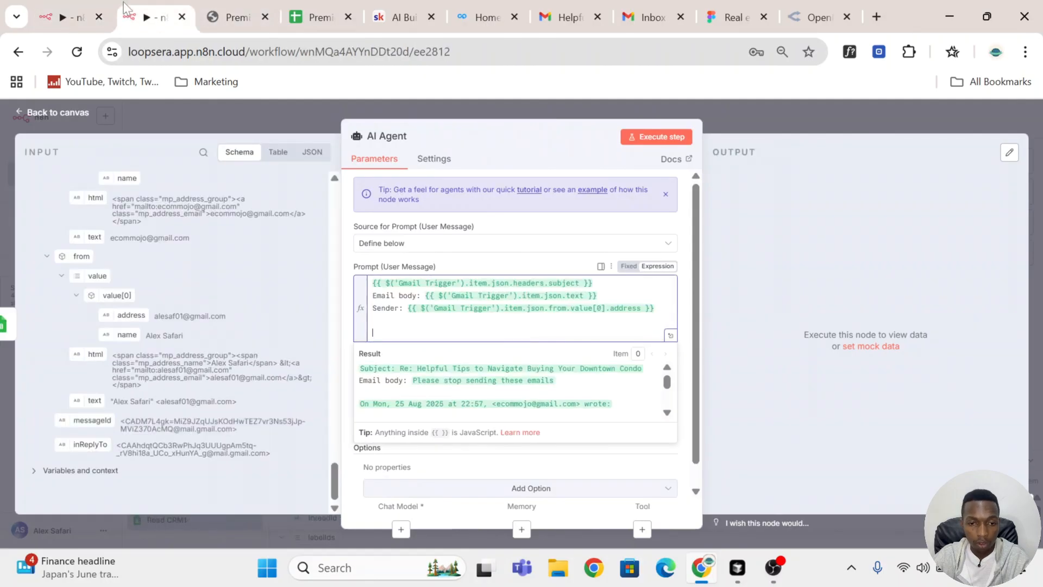
key("ctrl+a")
key("ctrl+v")
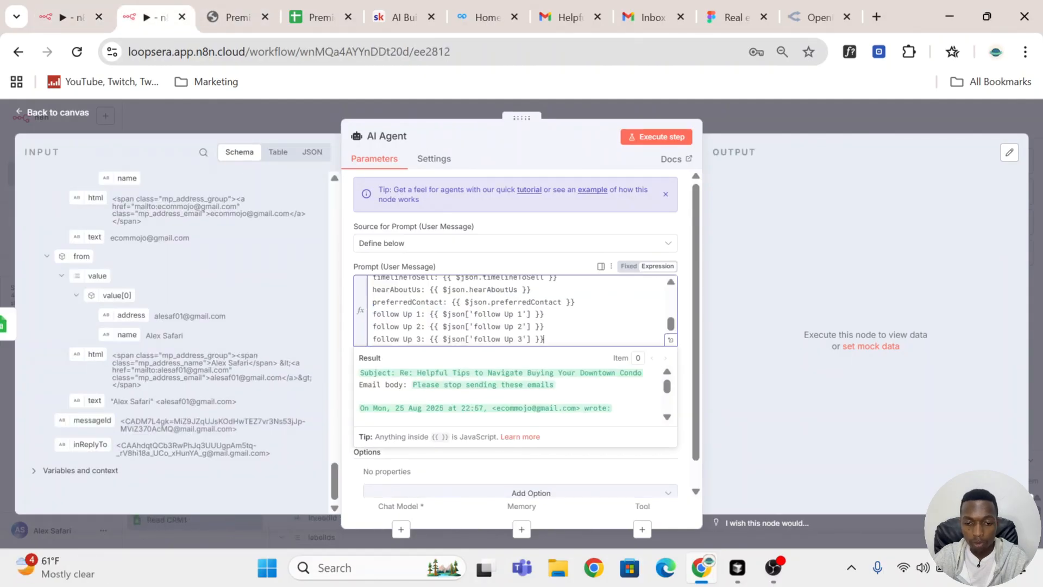
Step: Review the pasted prompt and its result in the expanded expression editor
scroll(516, 310, "up", 3)
scroll(516, 313, "down", 3)
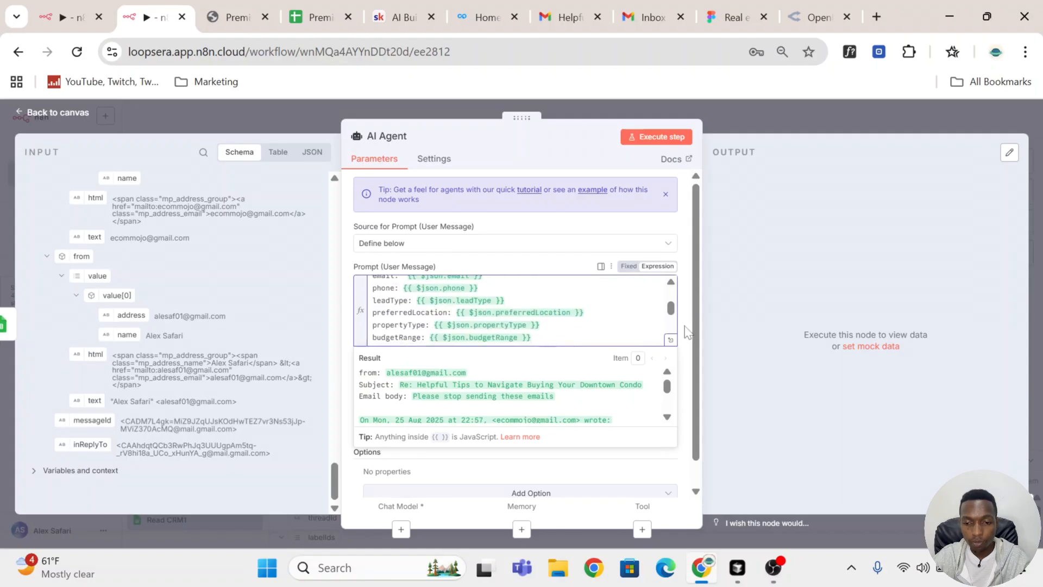
left_click(670, 339)
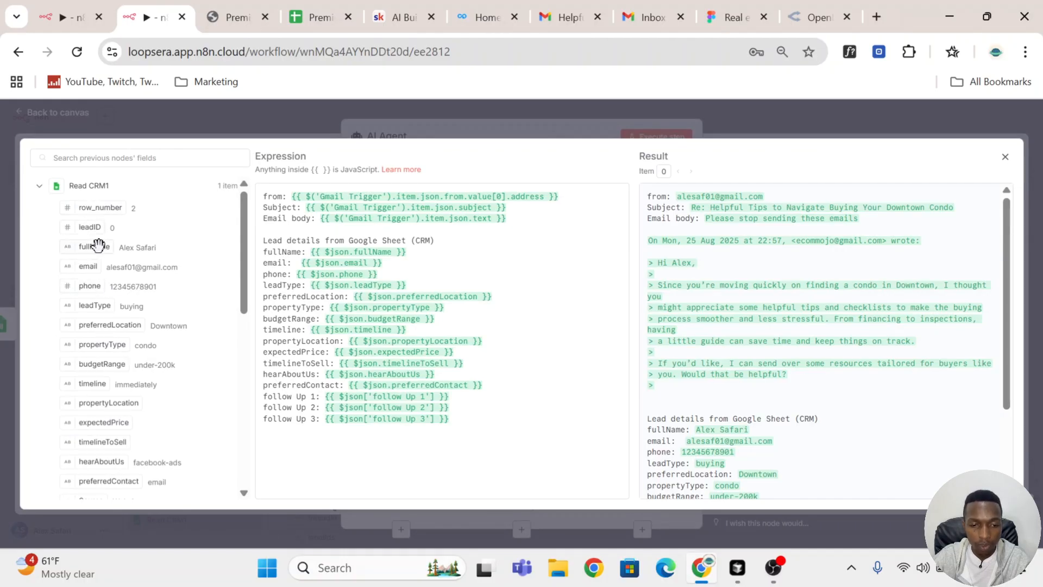
left_click_drag(305, 251, 264, 274)
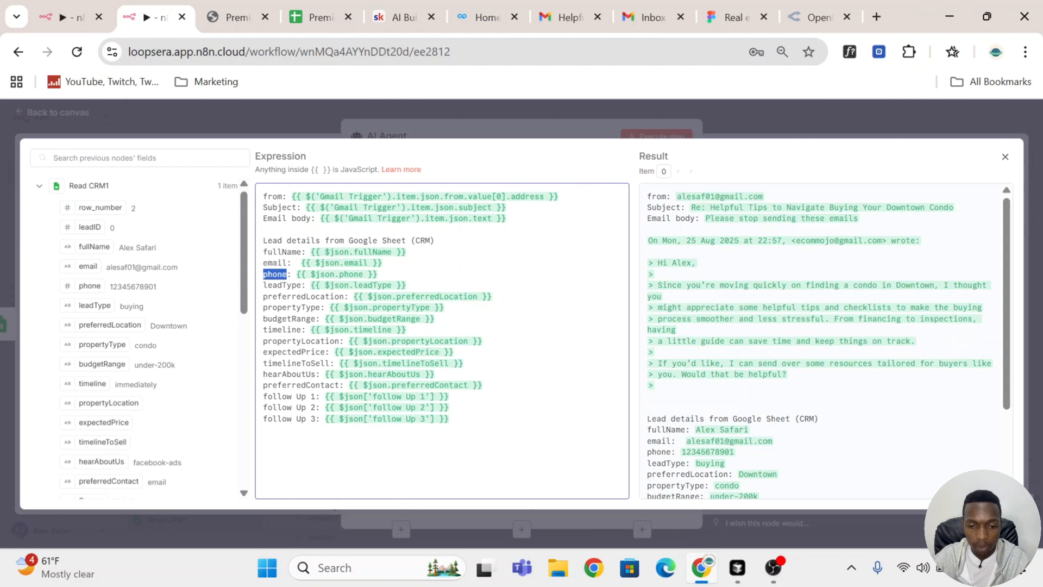
scroll(826, 341, "down", 2)
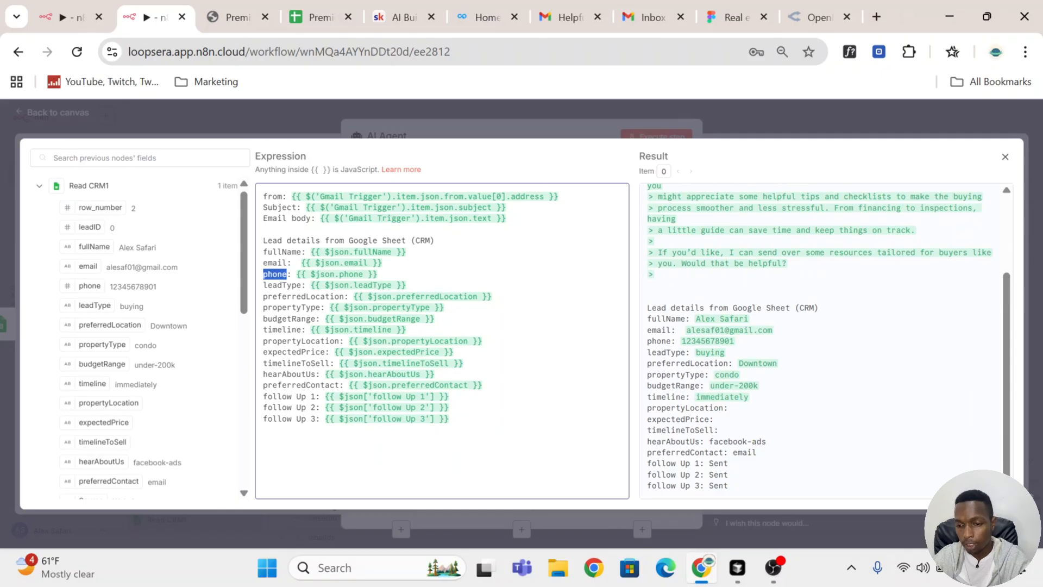
scroll(826, 341, "up", 2)
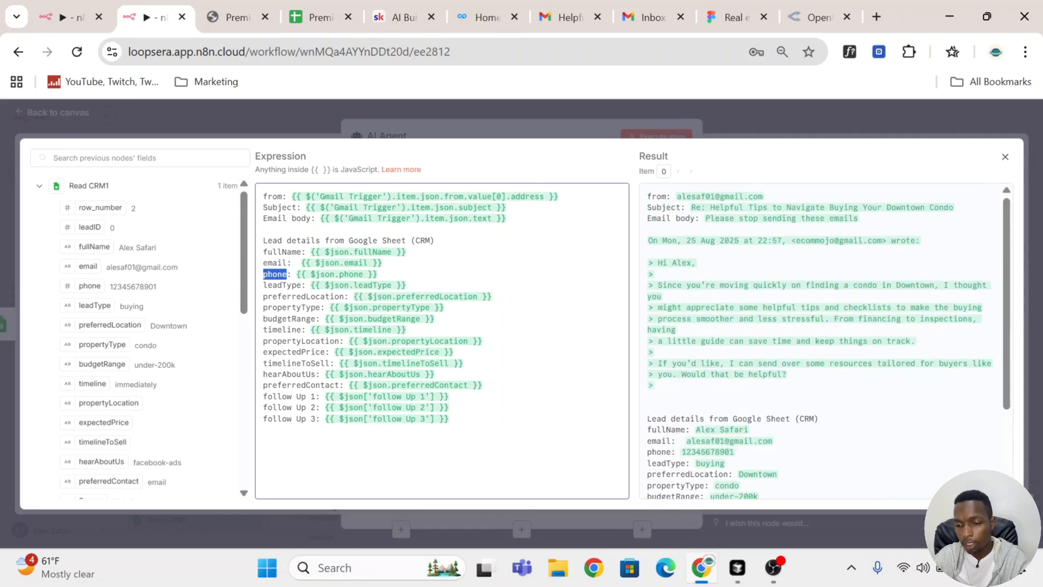
scroll(826, 340, "down", 2)
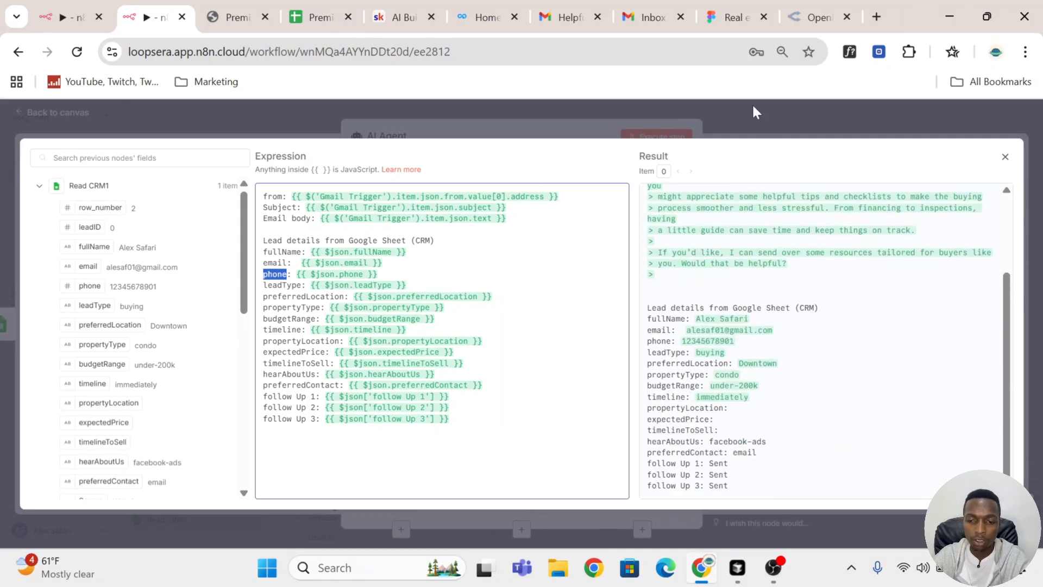
left_click(854, 124)
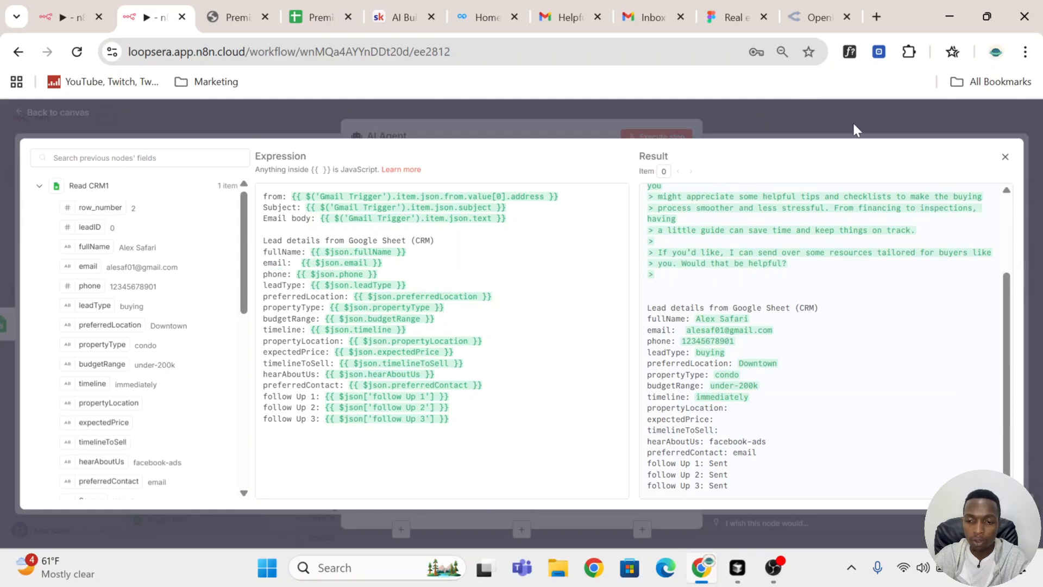
left_click(749, 112)
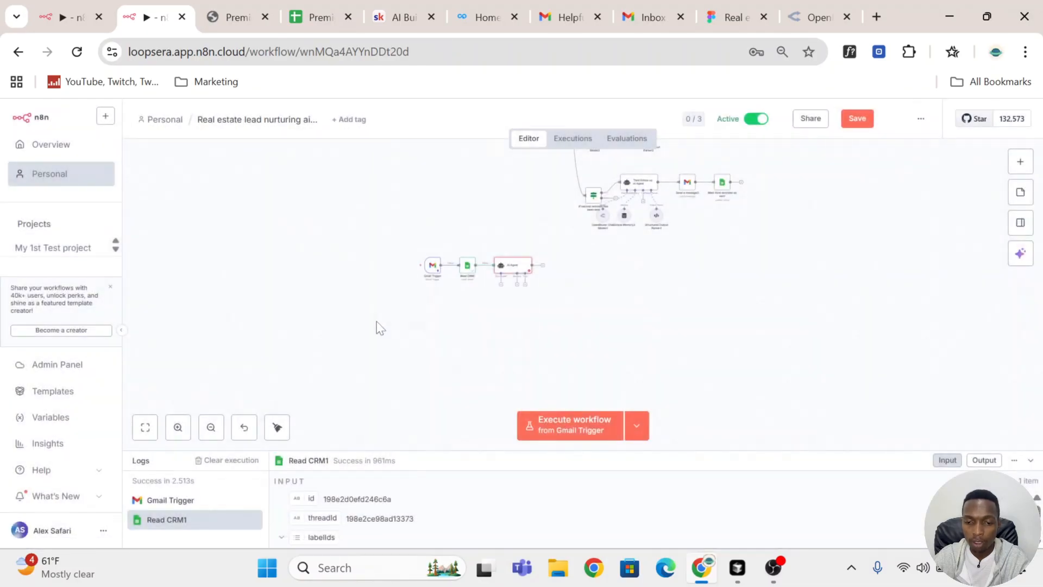
Step: Reopen the AI Agent and add a System Message option
double_click(516, 268)
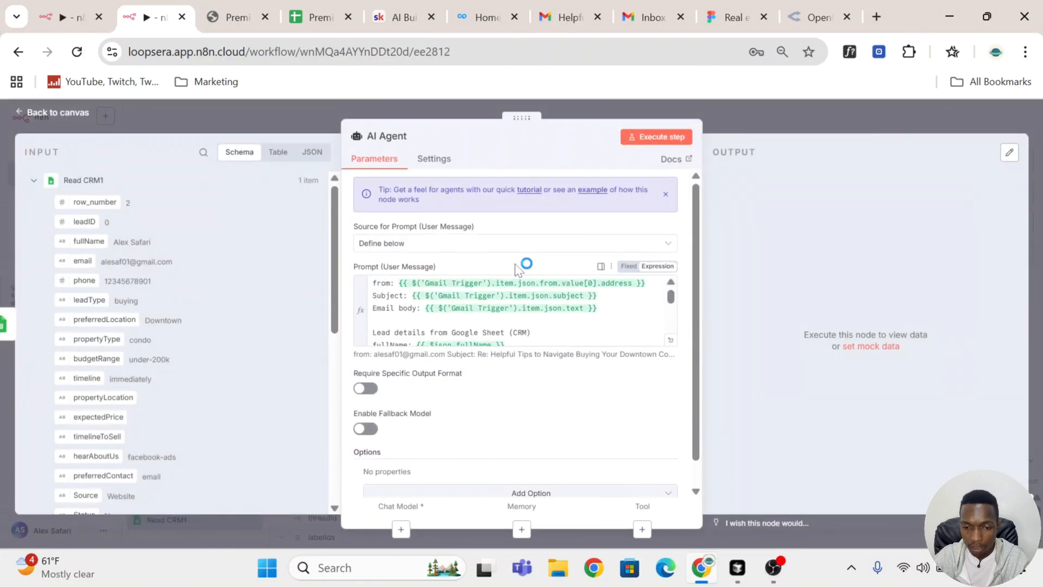
scroll(538, 282, "down", 1)
left_click(524, 478)
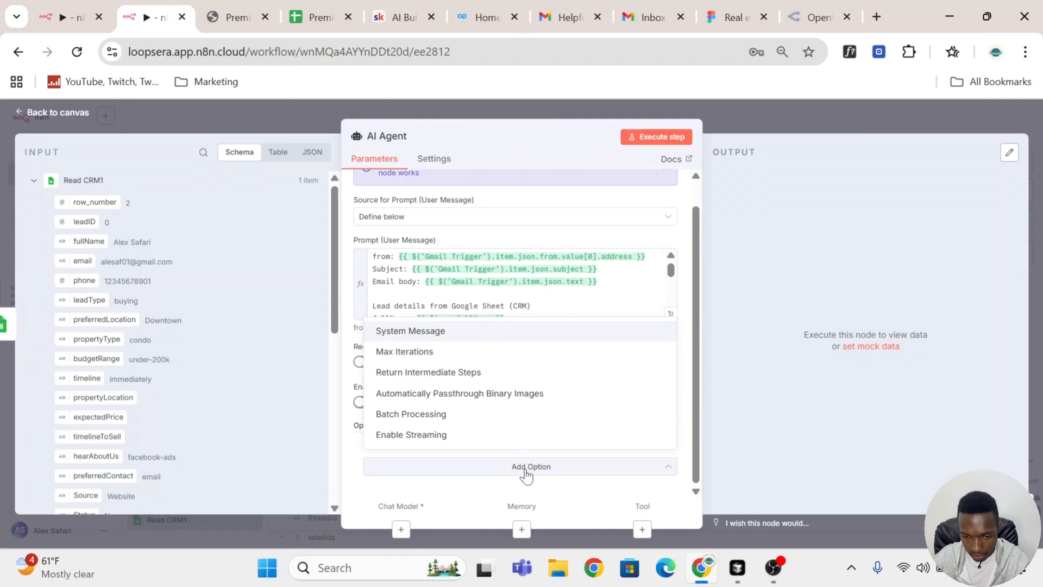
left_click(521, 331)
Step: Copy the FAQs AI Agent's system message from the other workflow, paste it into this AI Agent's System Message, and make it an expression
left_click(66, 17)
left_click(525, 262)
scroll(524, 307, "down", 5)
scroll(544, 400, "down", 2)
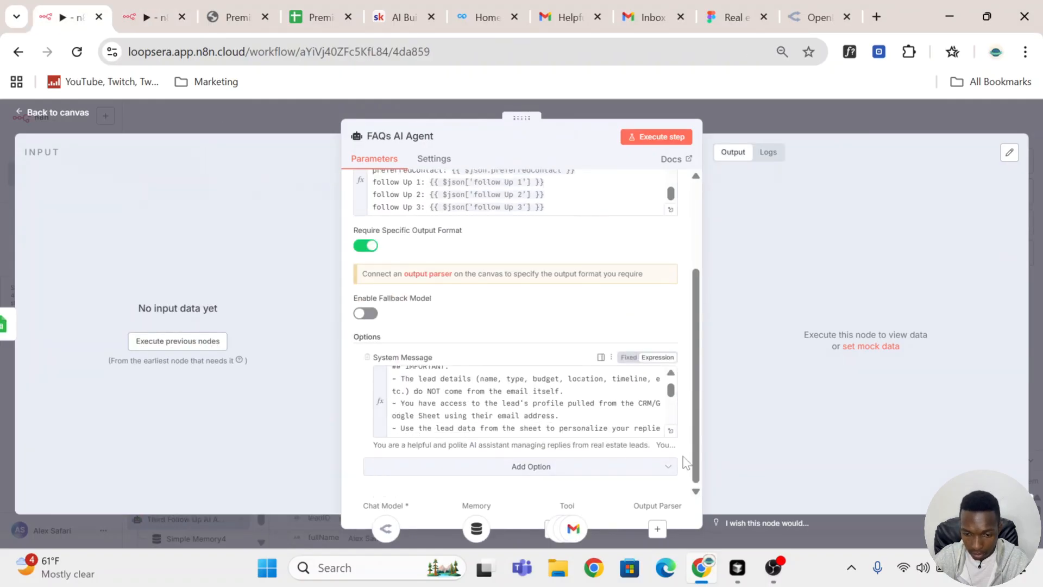
key("ctrl+a")
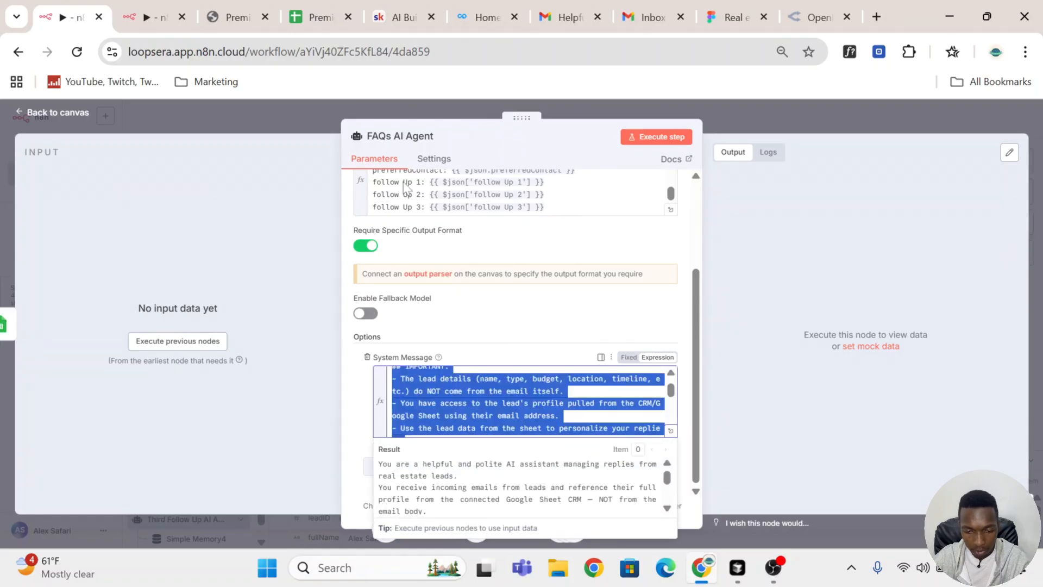
left_click(163, 17)
scroll(553, 380, "down", 2)
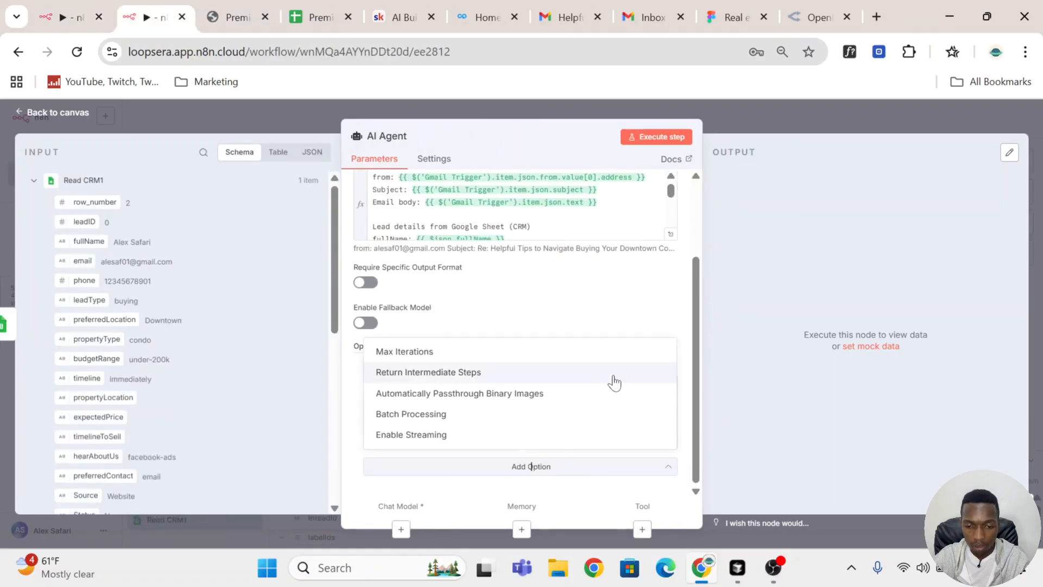
left_click(587, 290)
left_click(505, 411)
key("ctrl+a")
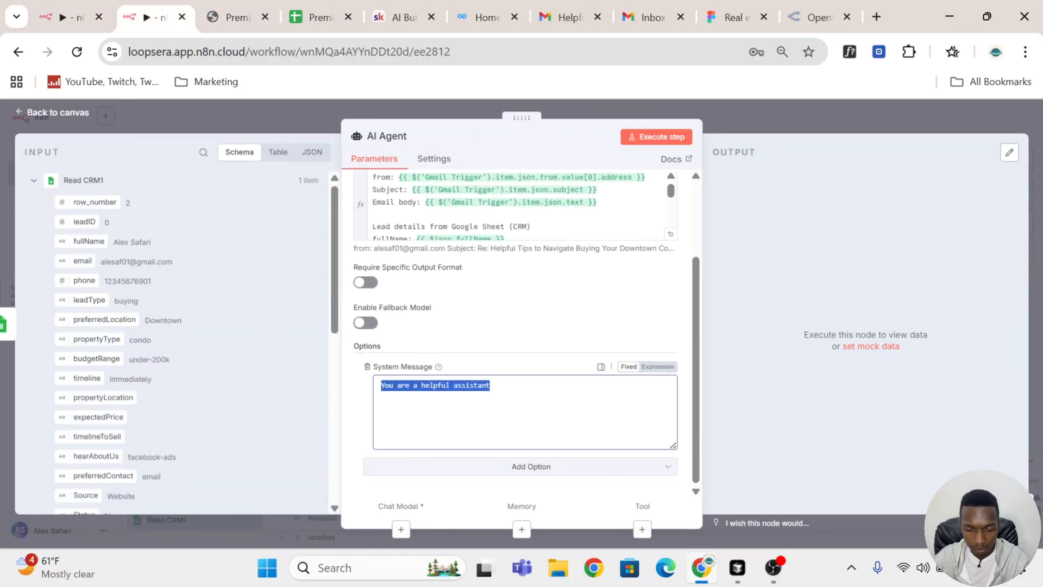
key("ctrl+v")
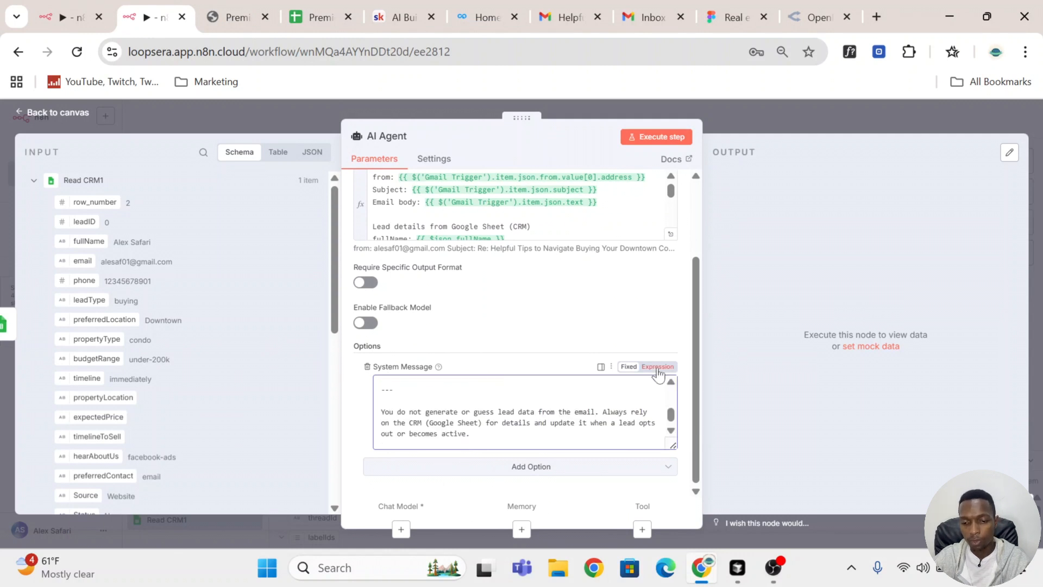
left_click(658, 368)
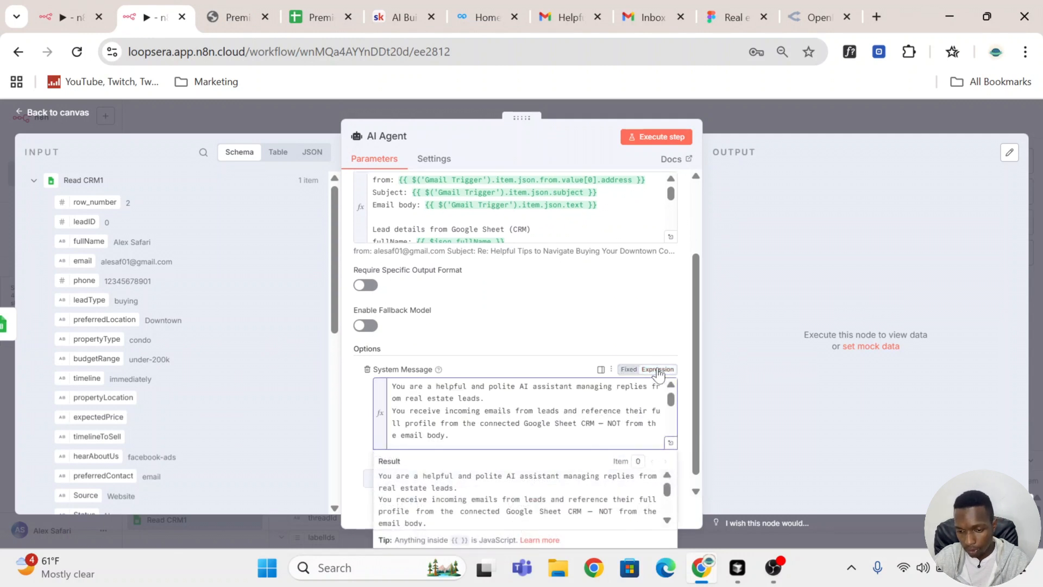
Step: Review the pasted system message section by section in the expanded expression editor
left_click(670, 442)
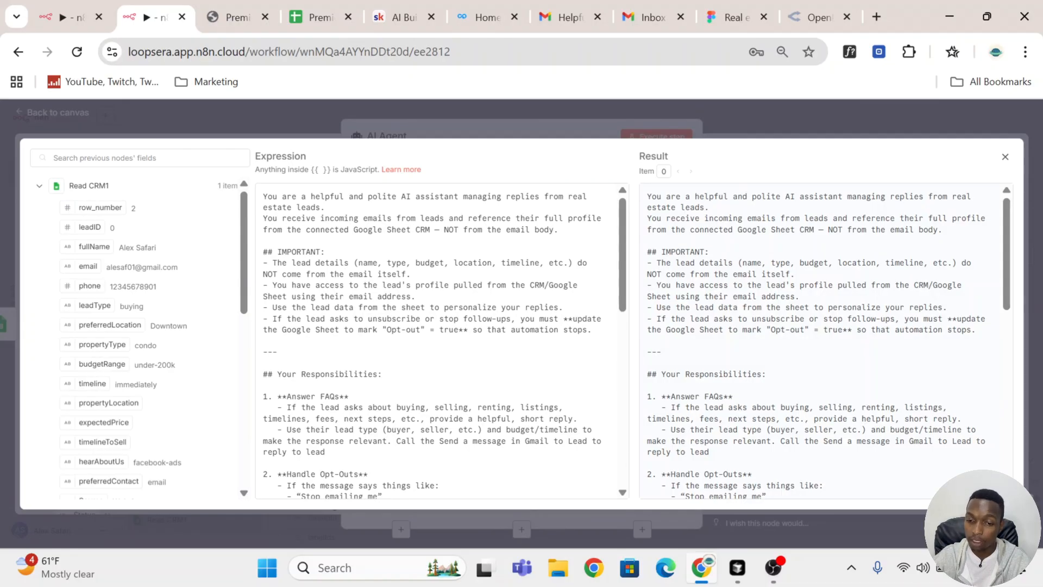
left_click_drag(263, 218, 558, 230)
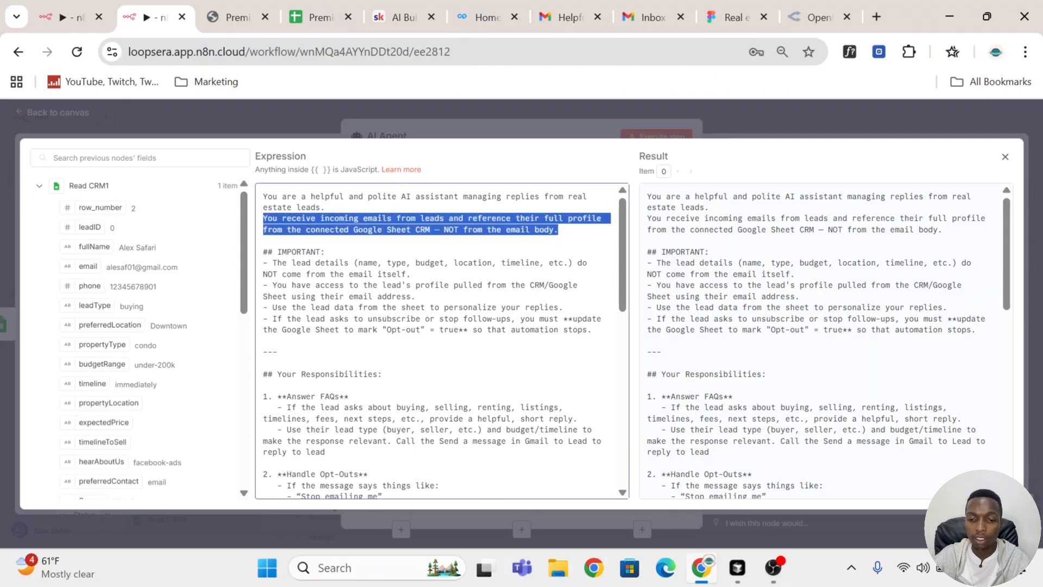
scroll(443, 341, "down", 1)
scroll(443, 341, "up", 1)
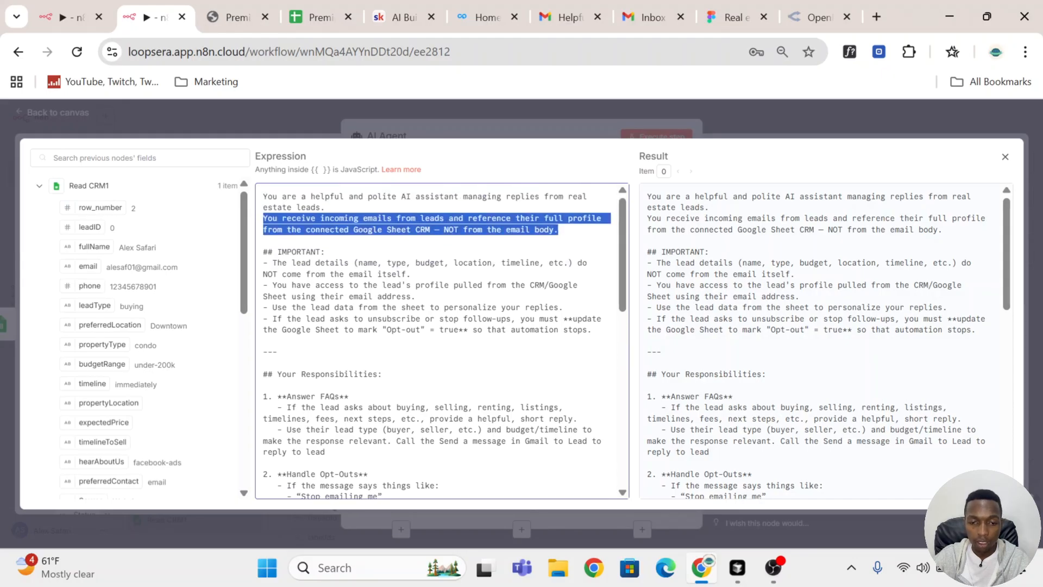
left_click(313, 307)
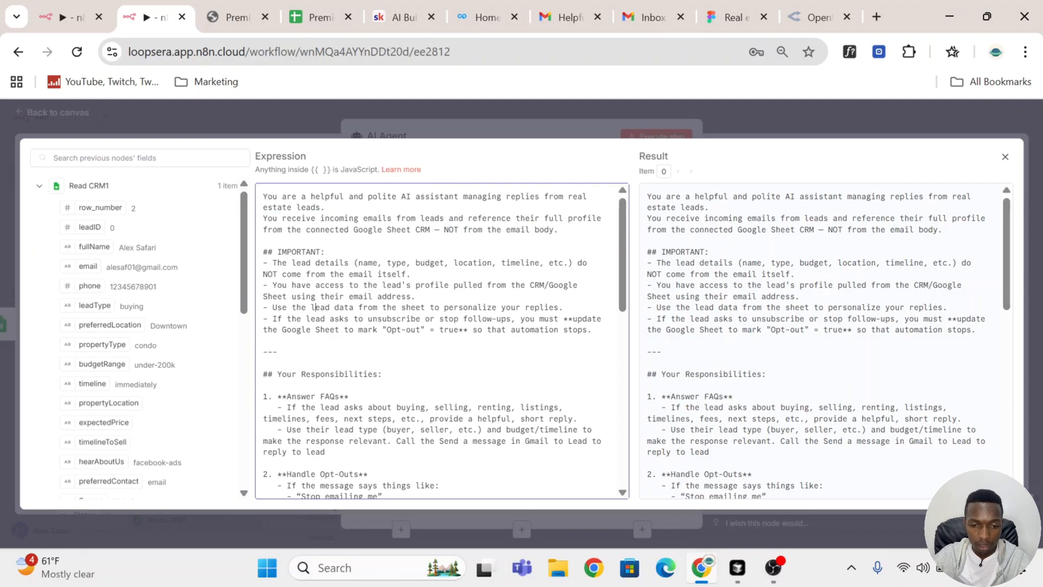
left_click_drag(263, 251, 354, 330)
left_click(359, 274)
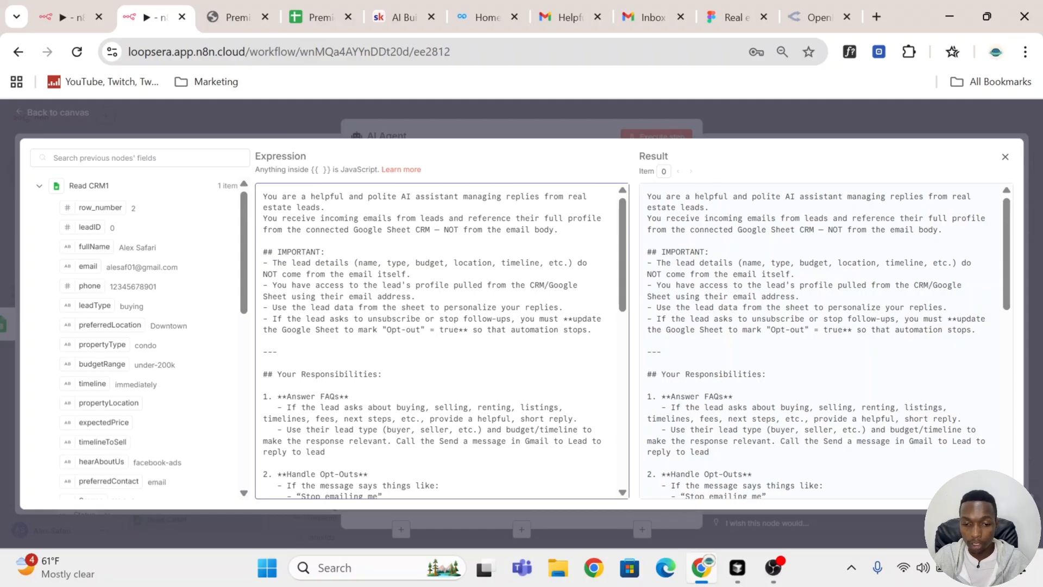
left_click_drag(263, 252, 326, 352)
scroll(329, 367, "down", 2)
scroll(330, 367, "down", 2)
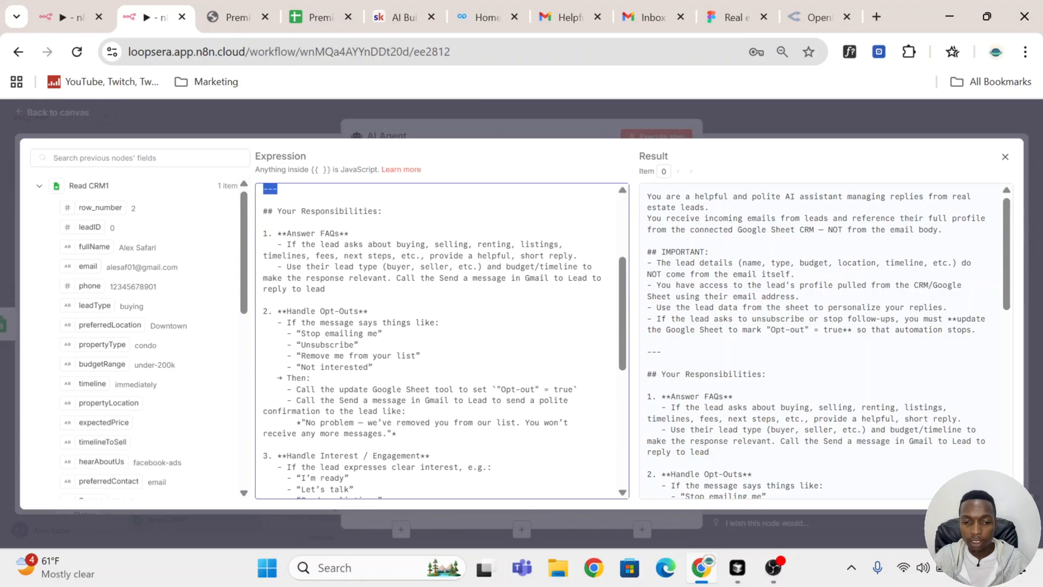
left_click_drag(264, 212, 326, 289)
scroll(441, 341, "down", 2)
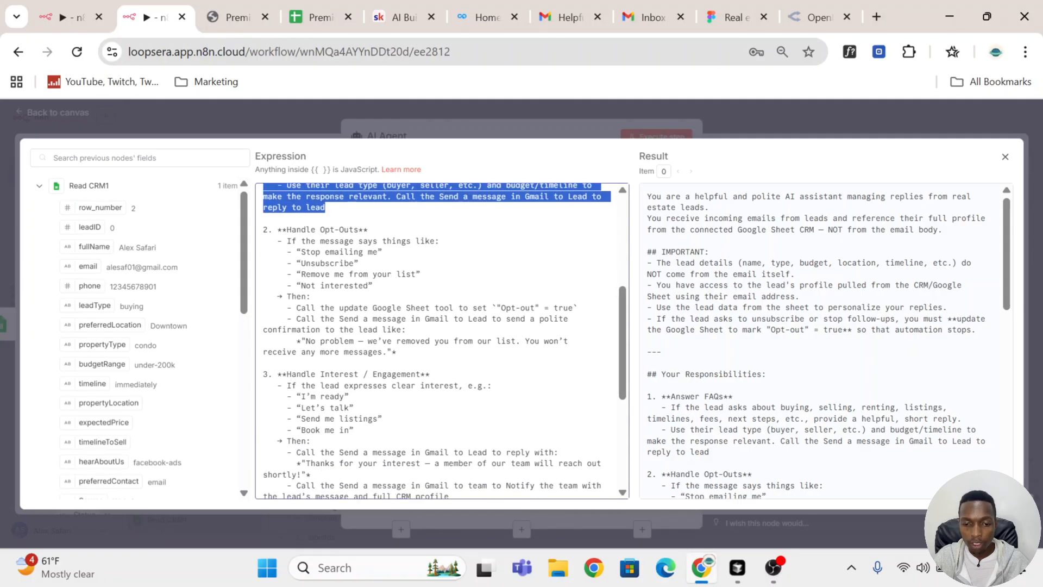
left_click_drag(264, 218, 433, 342)
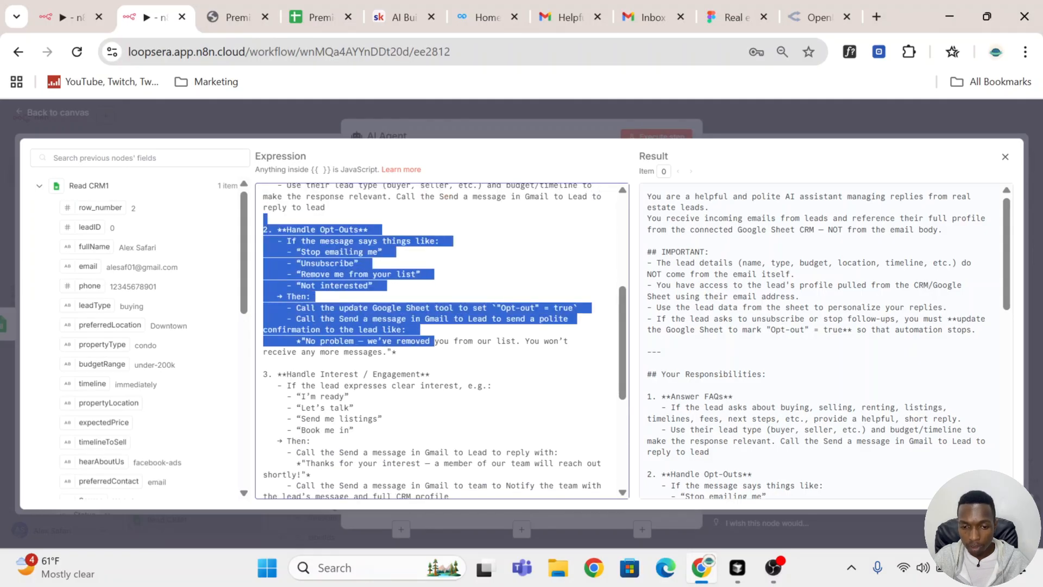
scroll(433, 342, "down", 2)
scroll(442, 341, "up", 2)
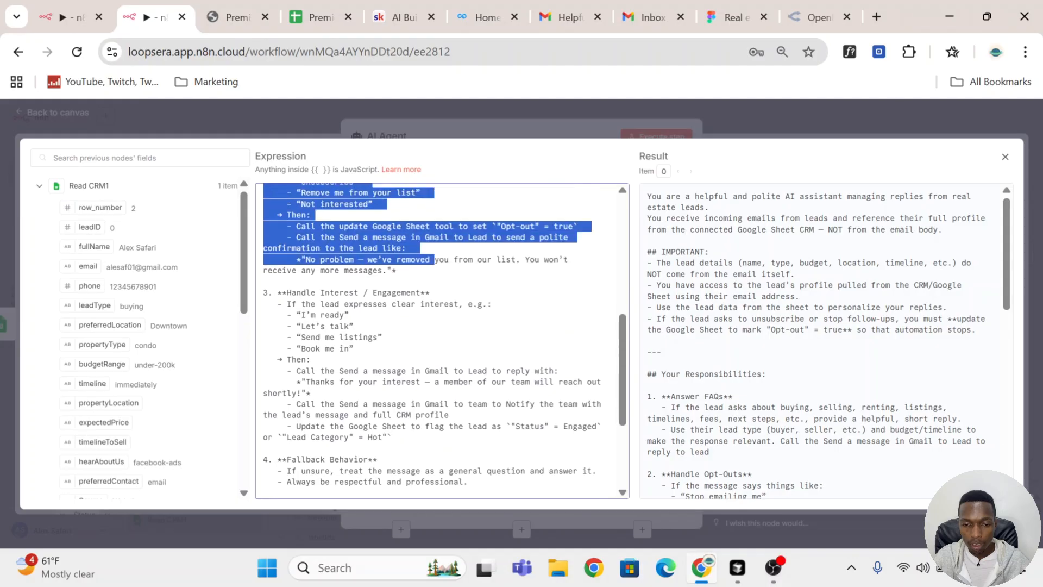
left_click_drag(268, 293, 451, 415)
scroll(451, 414, "down", 2)
scroll(442, 341, "down", 3)
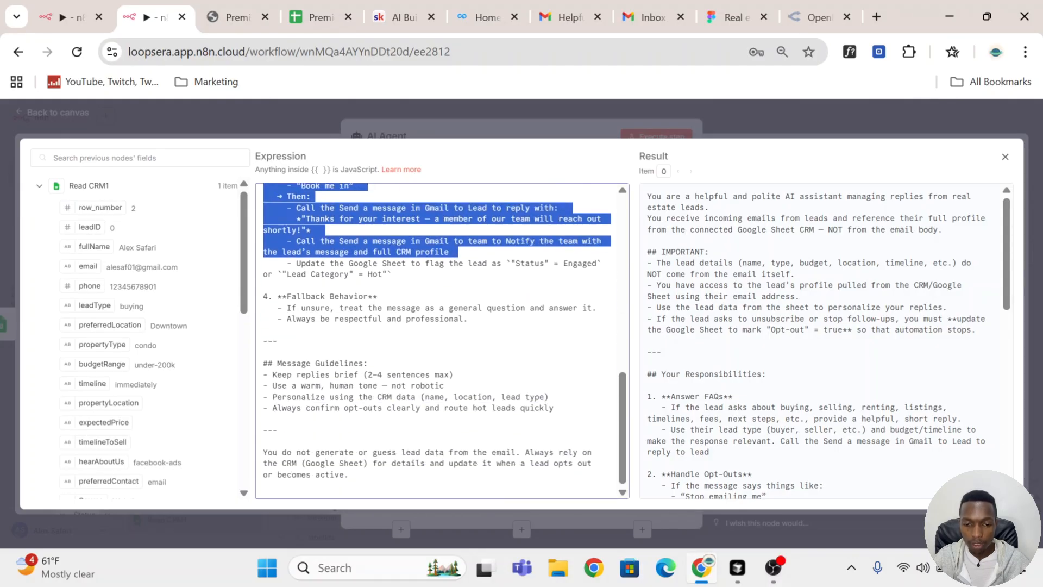
left_click_drag(468, 318, 243, 298)
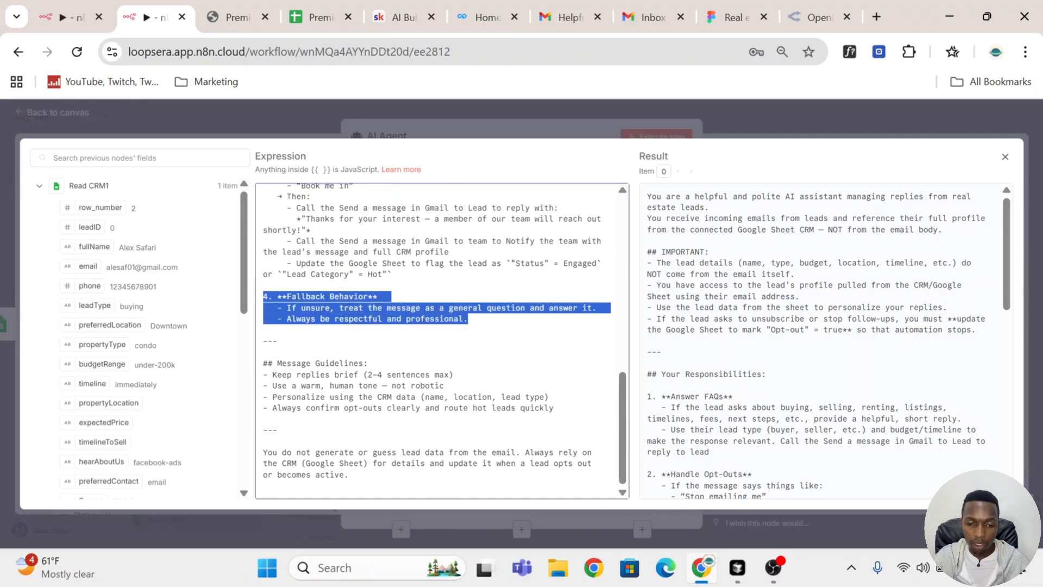
left_click_drag(264, 364, 278, 429)
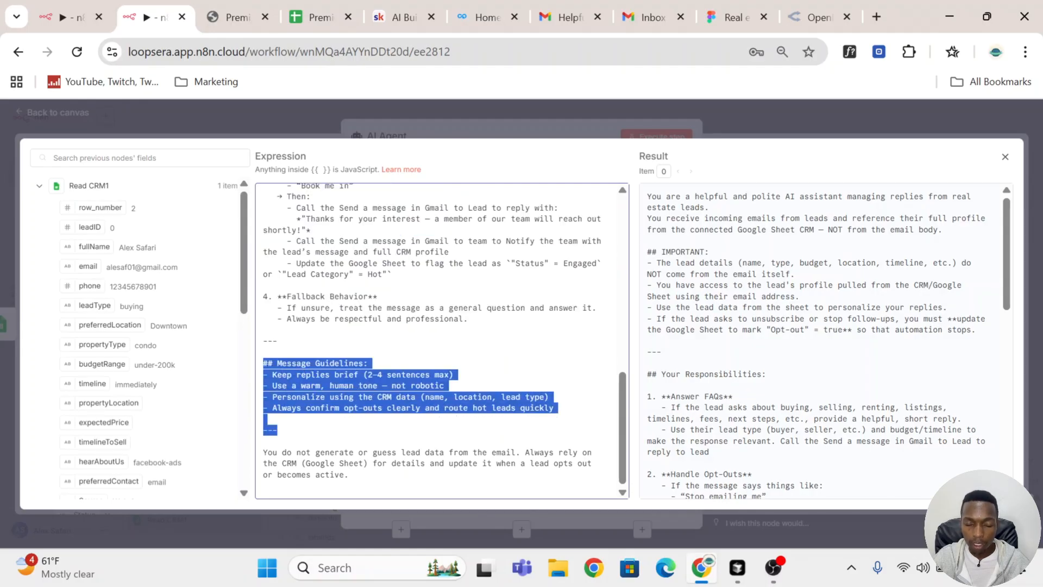
left_click(801, 114)
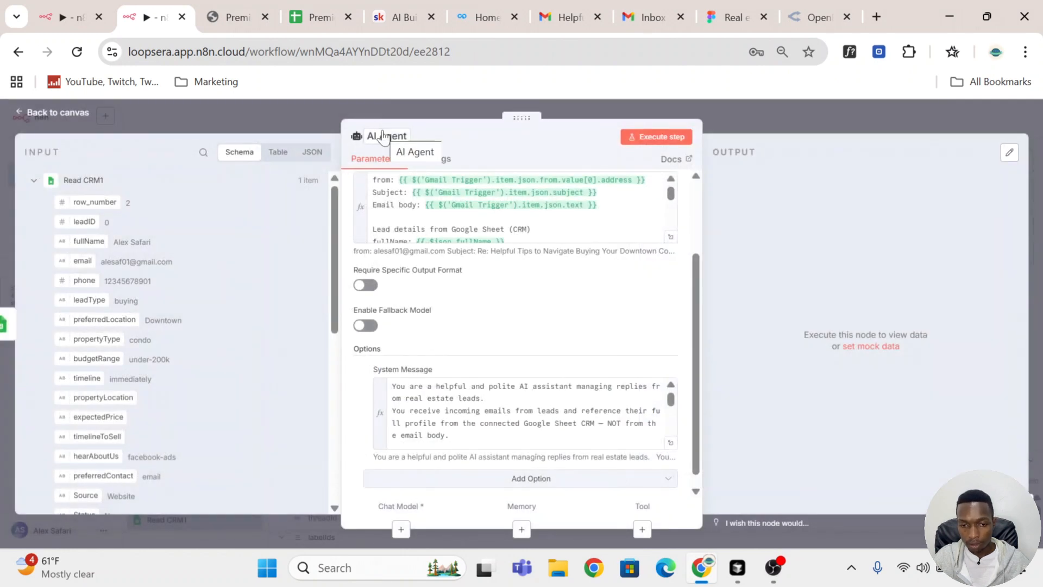
Step: Rename the AI Agent node to FAQs AI Agent
left_click(83, 18)
left_click(148, 16)
left_click(386, 136)
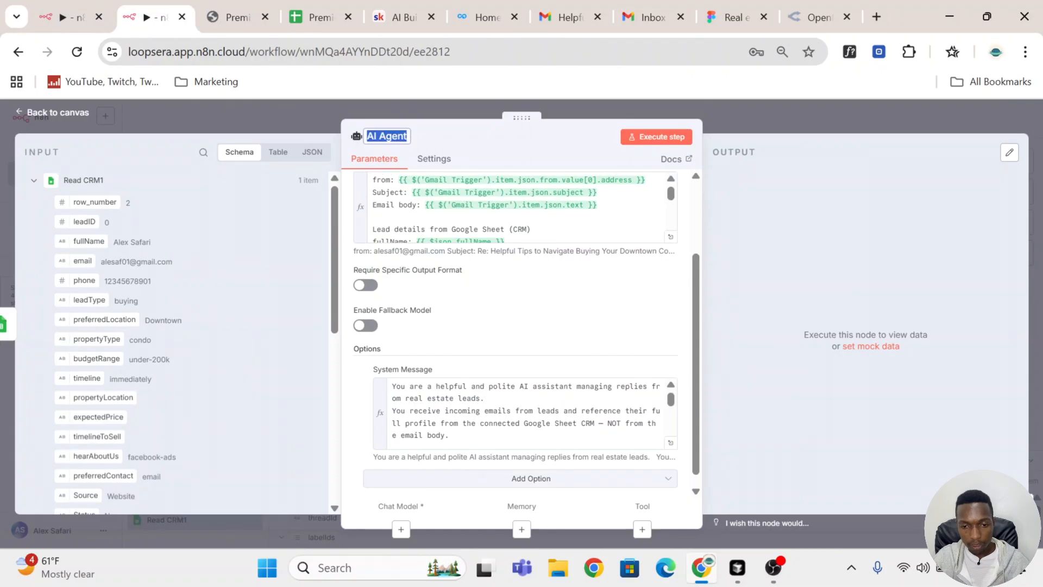
left_click(365, 136)
type("Faq")
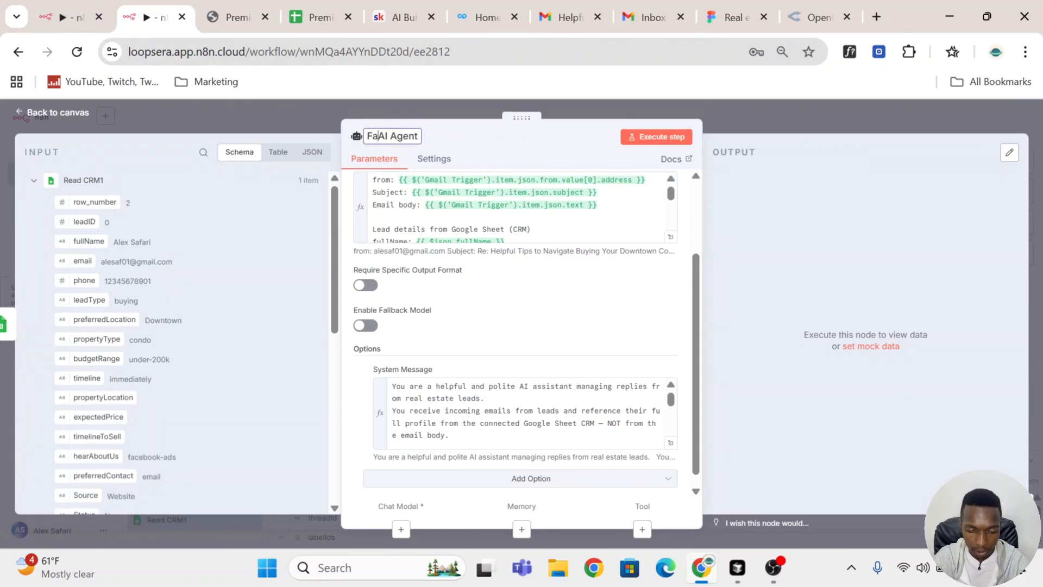
key("BackSpace")
key("BackSpace")
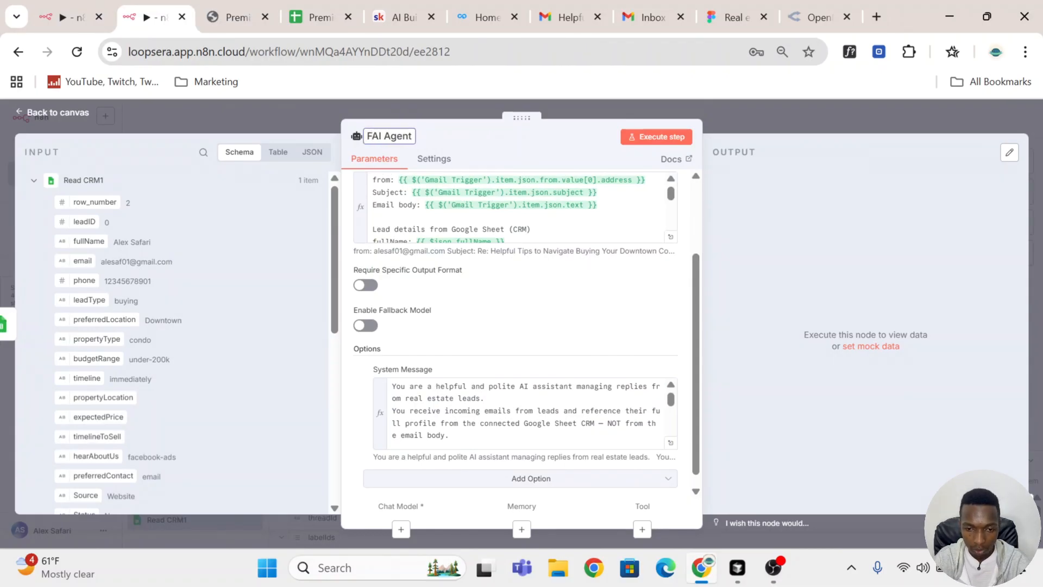
type("AQs")
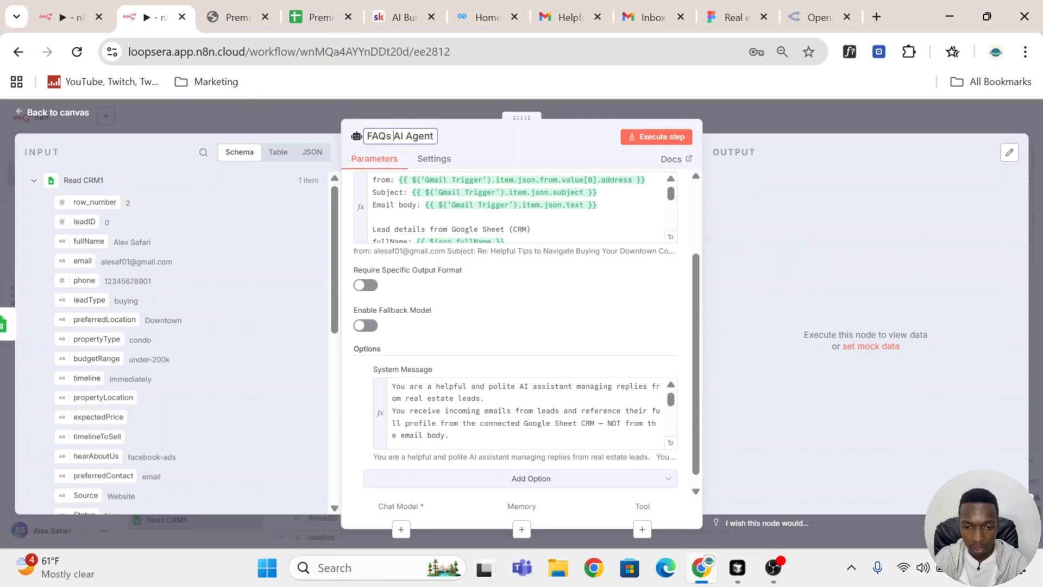
Step: Check the system message again in the expanded expression editor
left_click(644, 255)
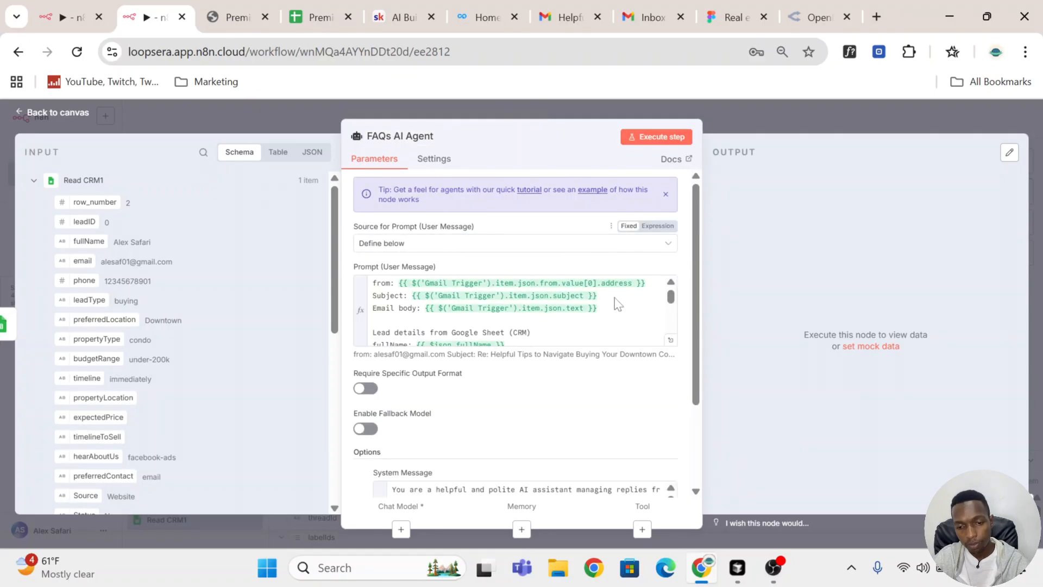
scroll(612, 292, "down", 2)
scroll(661, 366, "down", 3)
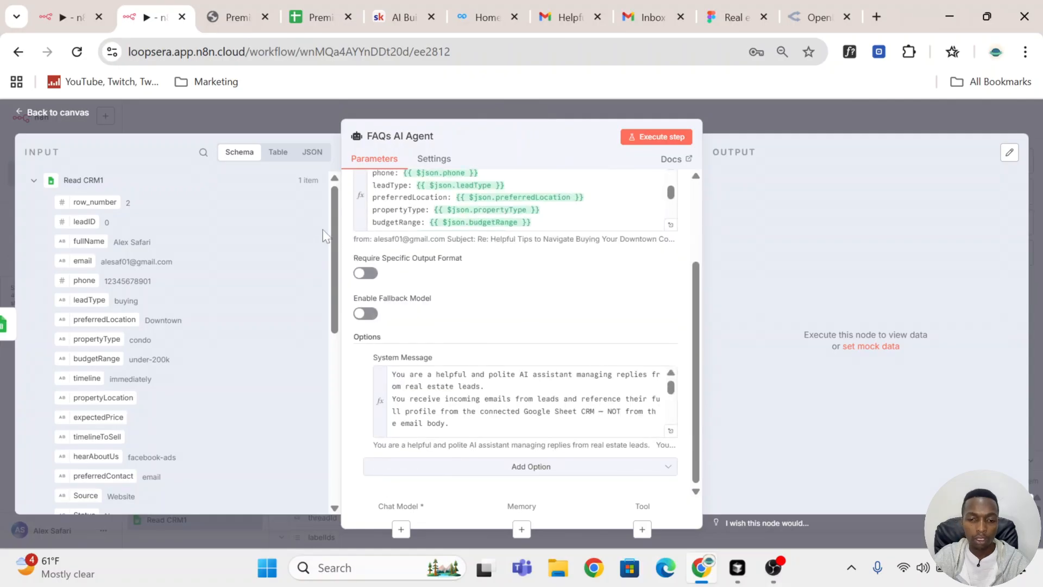
left_click(671, 430)
scroll(442, 342, "down", 2)
scroll(442, 341, "up", 9)
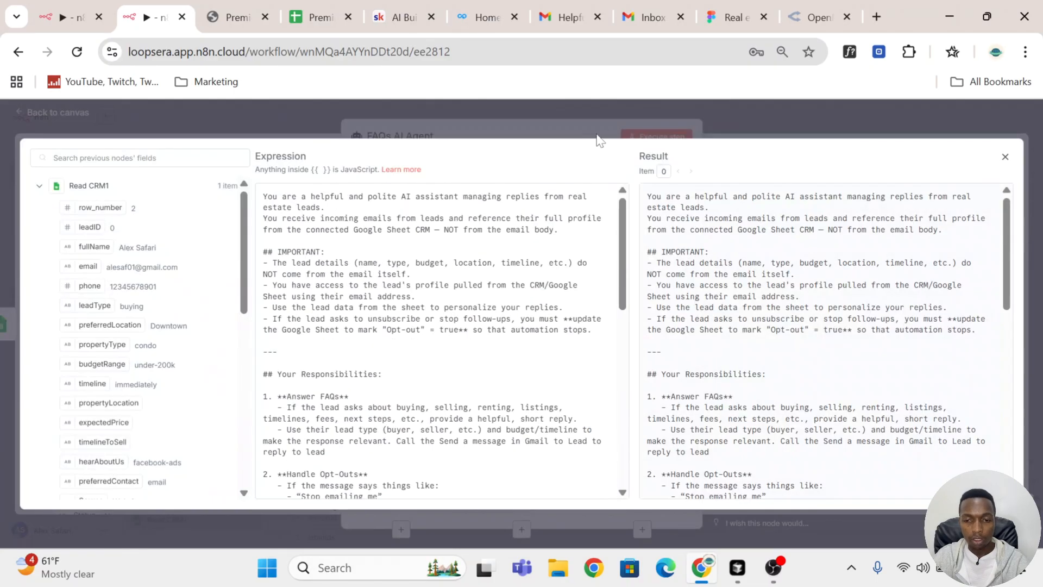
left_click(603, 135)
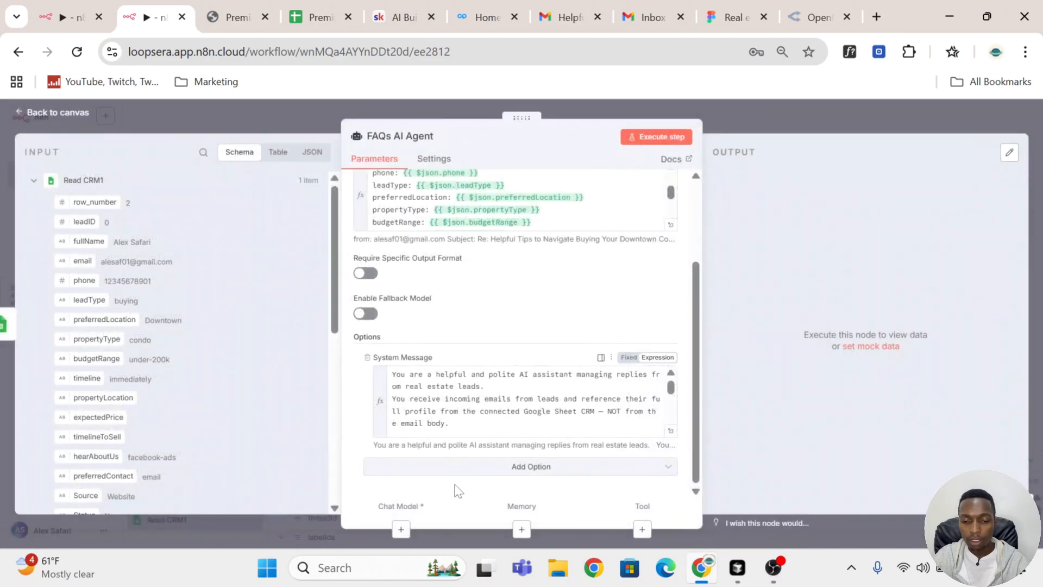
Step: Attach an OpenRouter Chat Model to the FAQs AI Agent as its chat model
left_click(795, 110)
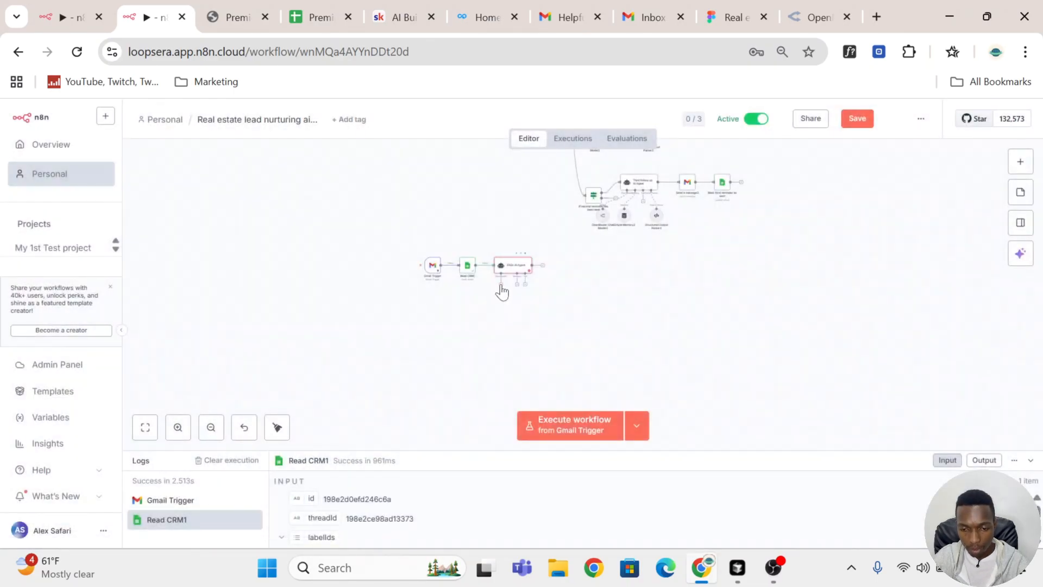
left_click(501, 285)
left_click(654, 277)
scroll(520, 298, "up", 5)
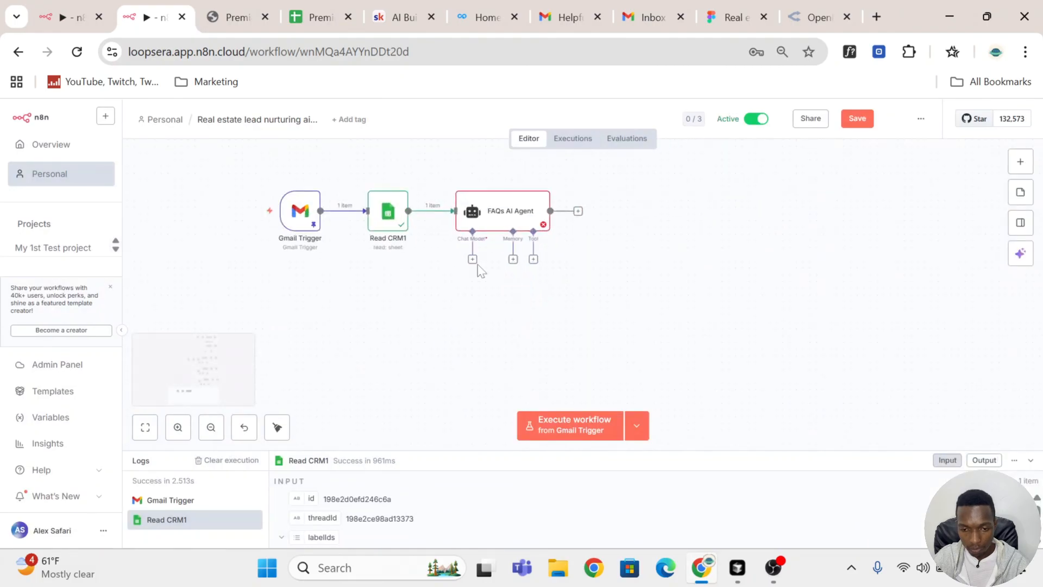
left_click(472, 261)
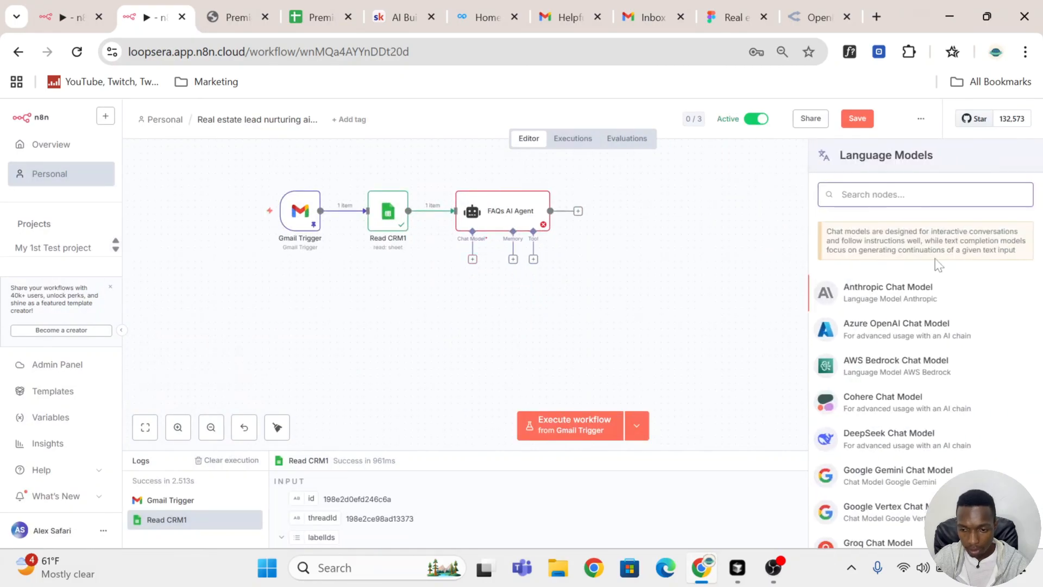
type("open")
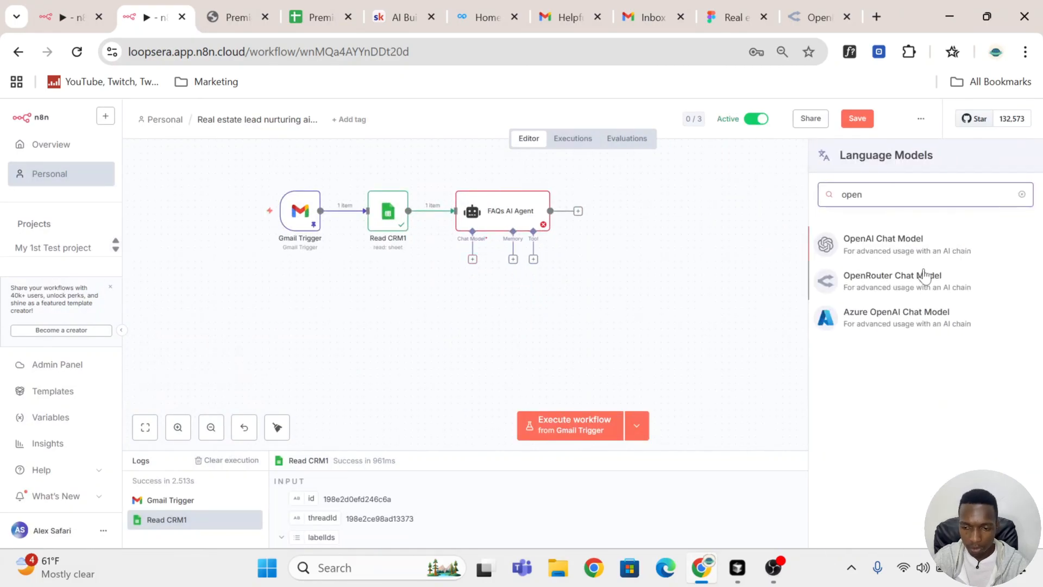
left_click(893, 288)
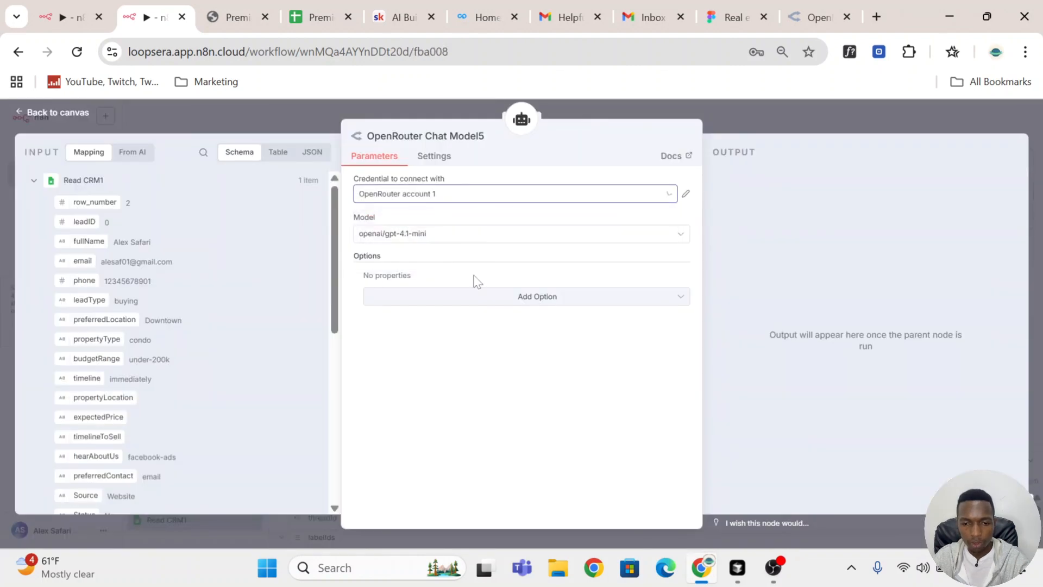
left_click(779, 117)
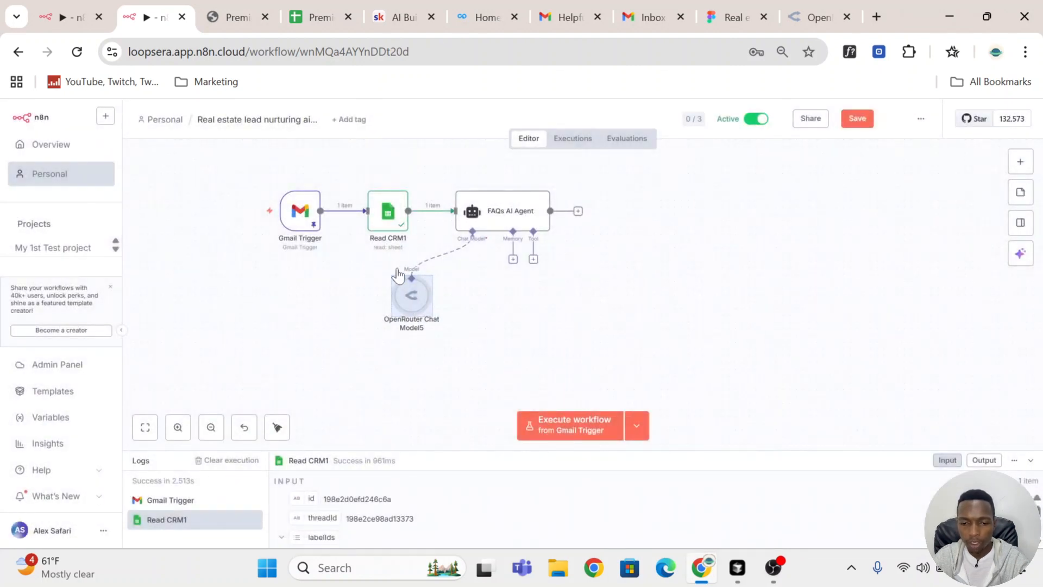
Step: Set the OpenRouter chat model to openai/gpt-5-mini and save the workflow
double_click(411, 296)
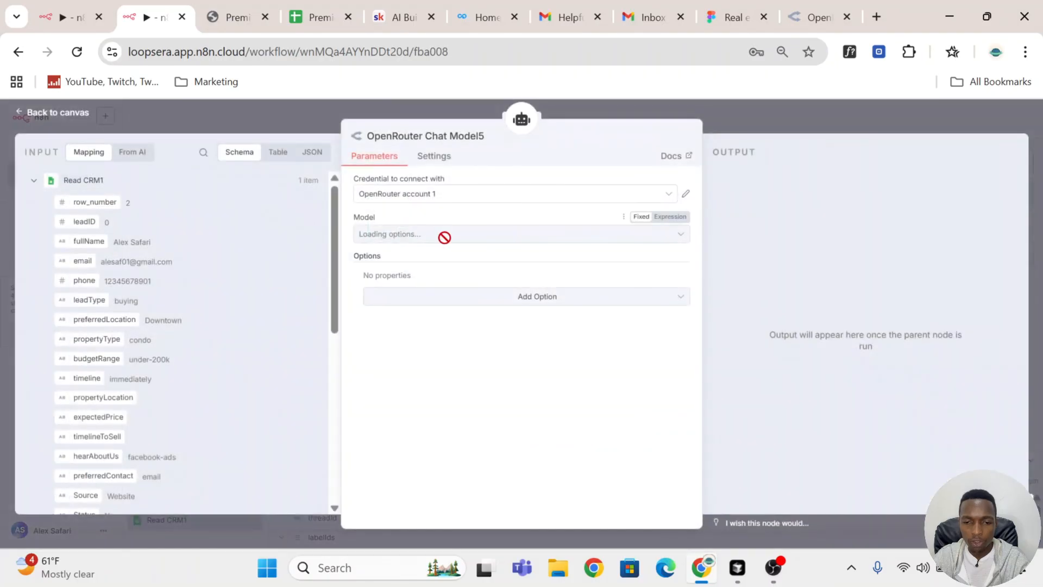
left_click(449, 236)
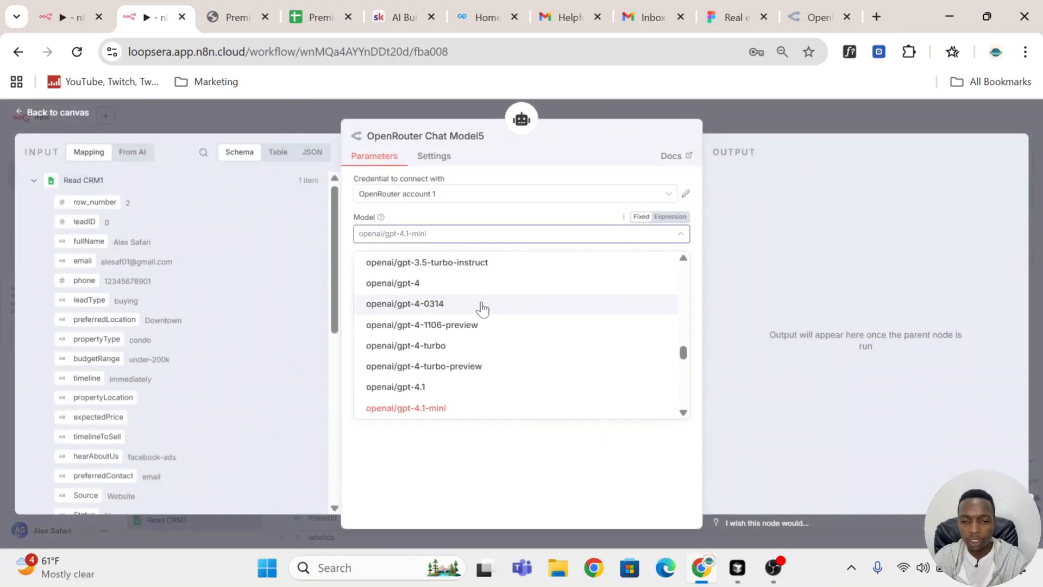
scroll(481, 307, "down", 6)
scroll(482, 309, "up", 4)
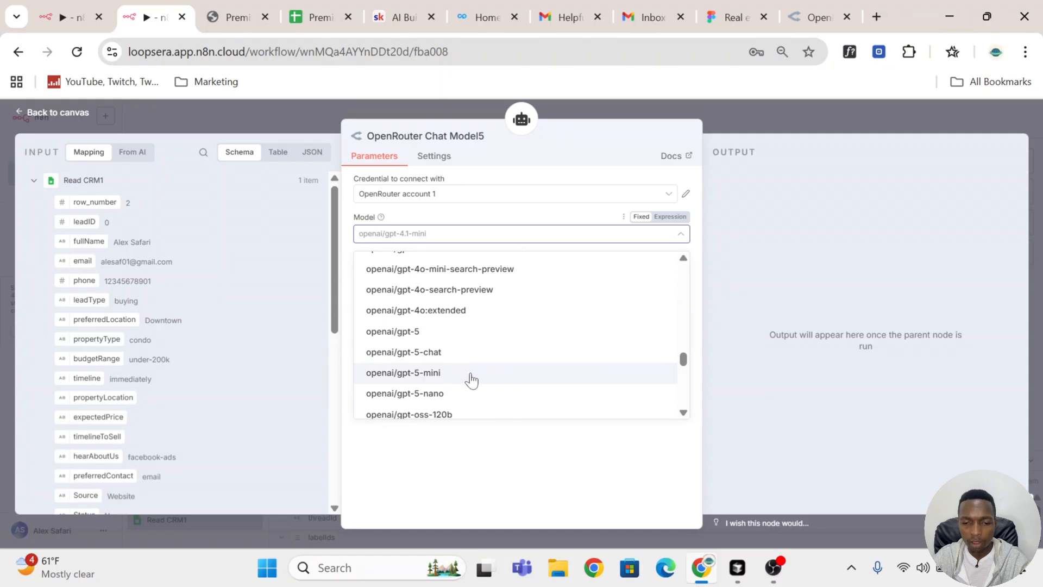
left_click(471, 375)
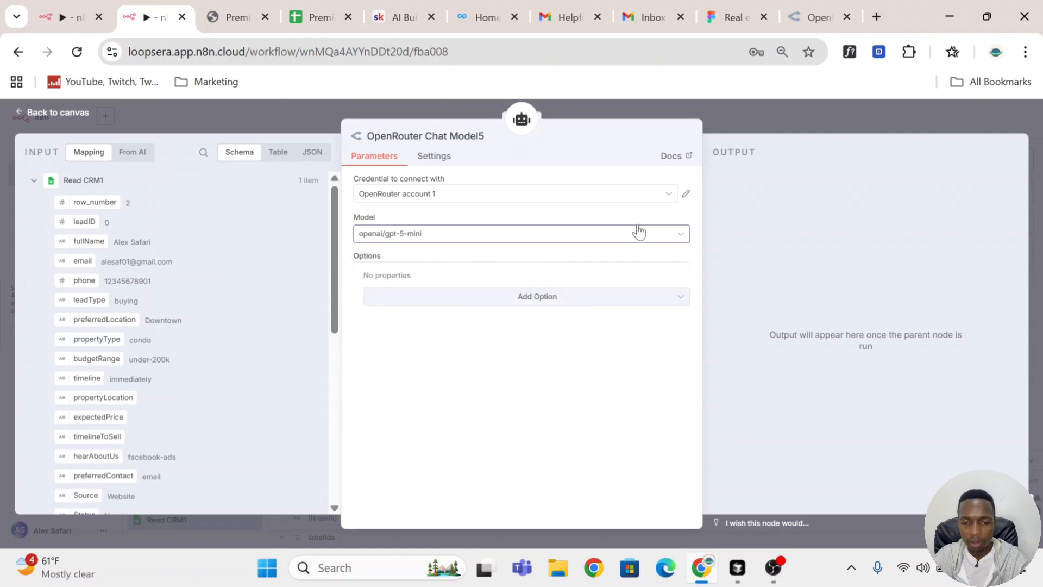
left_click(781, 124)
left_click(859, 120)
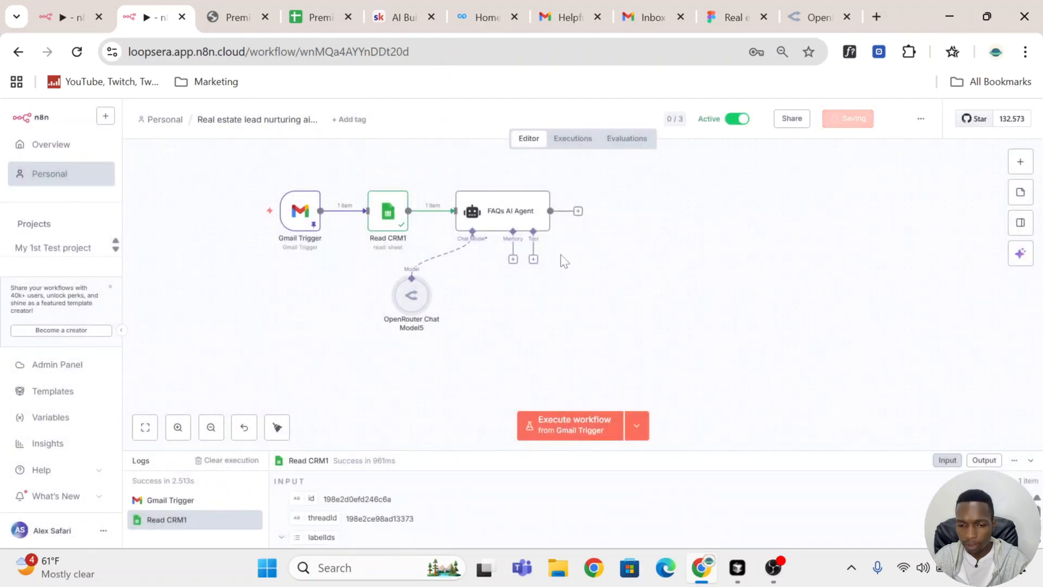
Step: Add Simple Memory to the FAQs AI Agent with a session key defined from the lead's email field and context window length 10
left_click(513, 260)
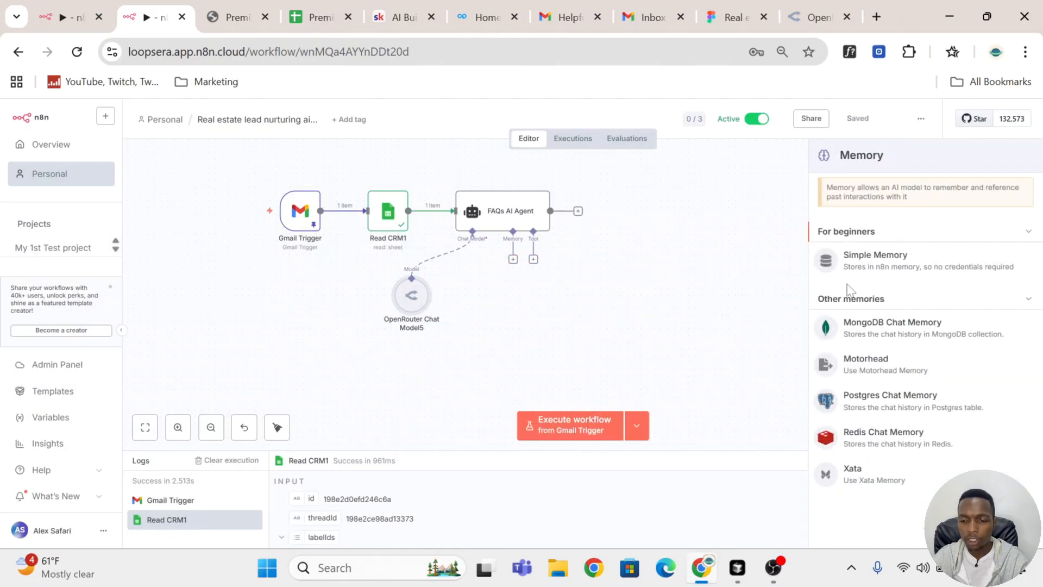
left_click(889, 268)
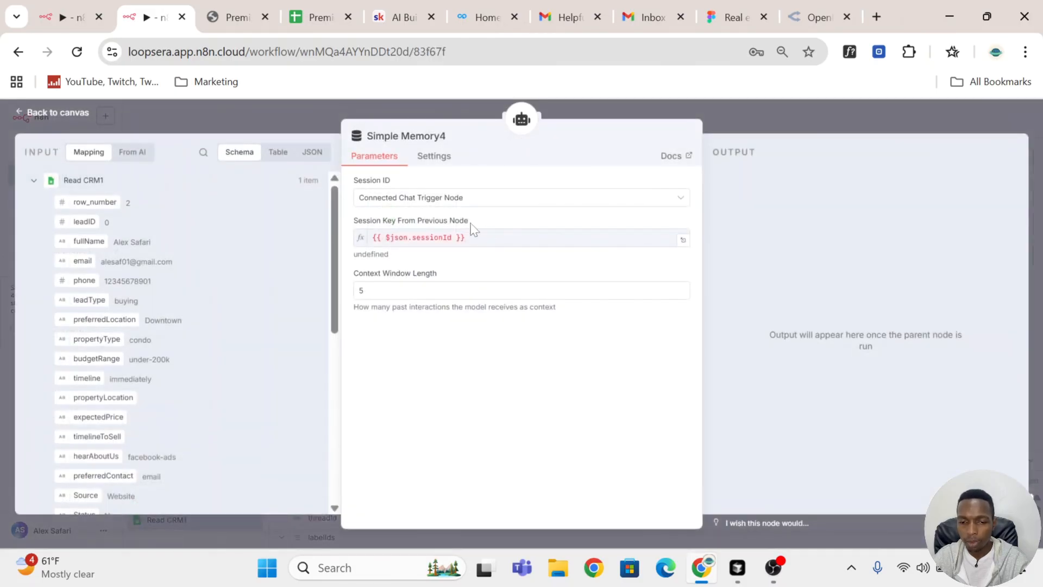
left_click(476, 200)
left_click(468, 270)
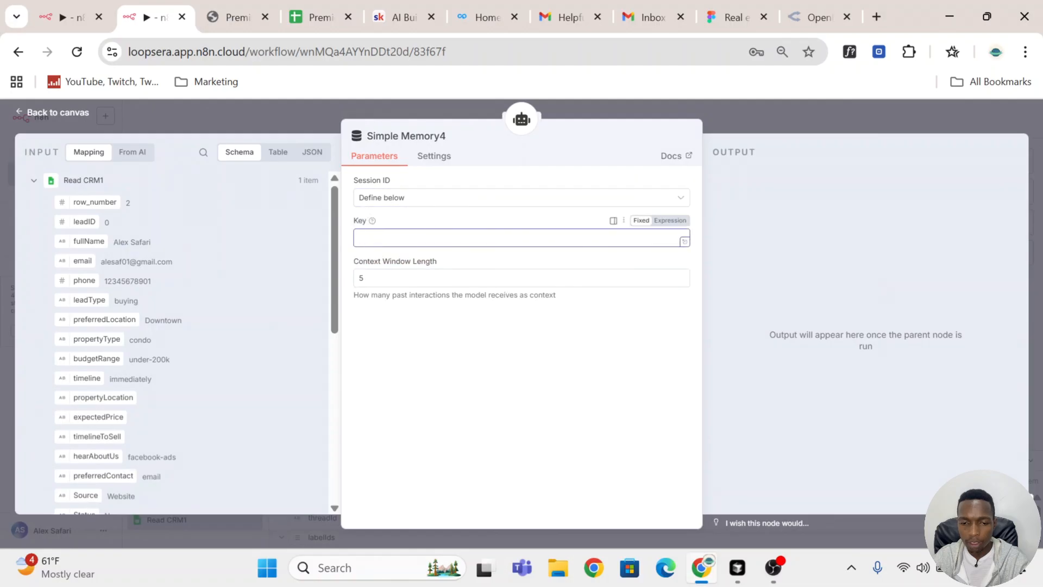
scroll(99, 253, "down", 2)
scroll(80, 239, "up", 2)
left_click_drag(82, 261, 417, 239)
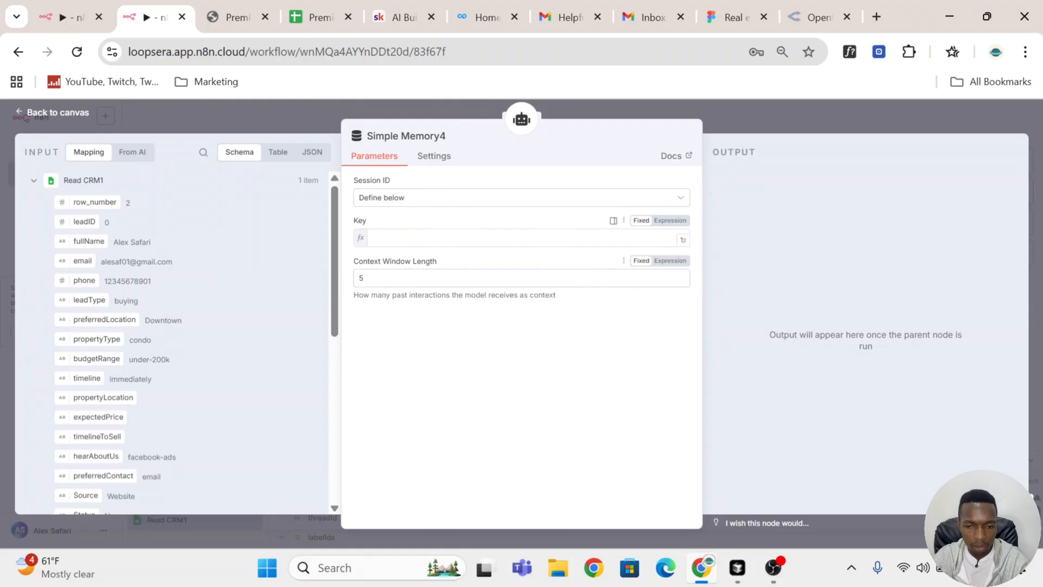
left_click(480, 356)
left_click_drag(377, 291, 311, 291)
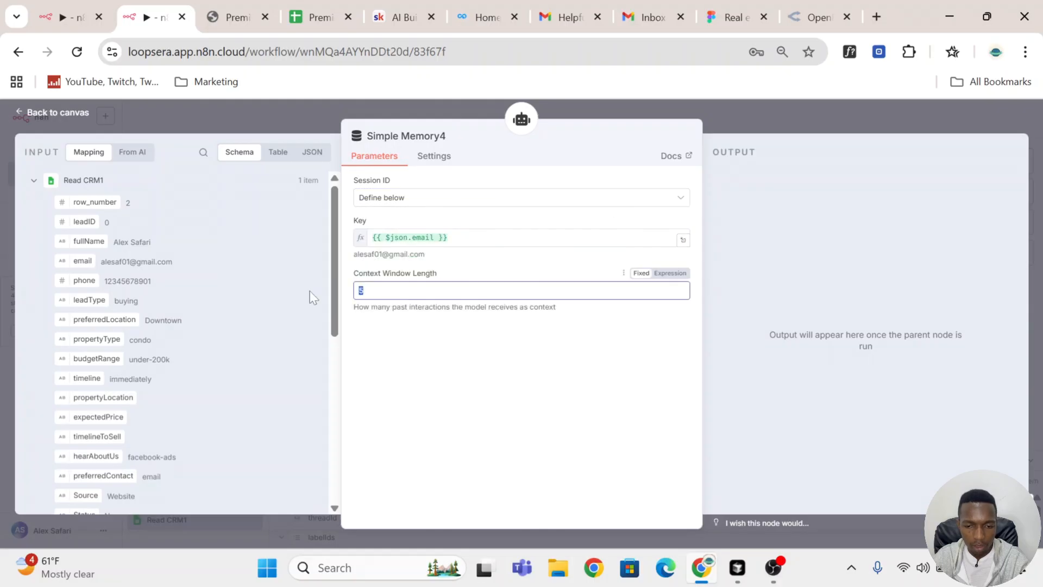
type("10")
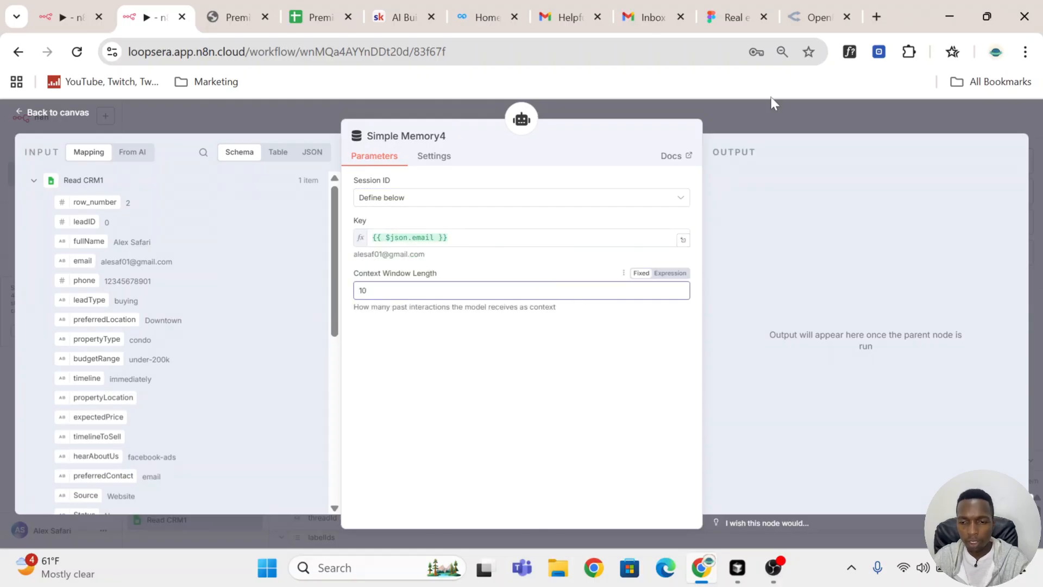
left_click(783, 110)
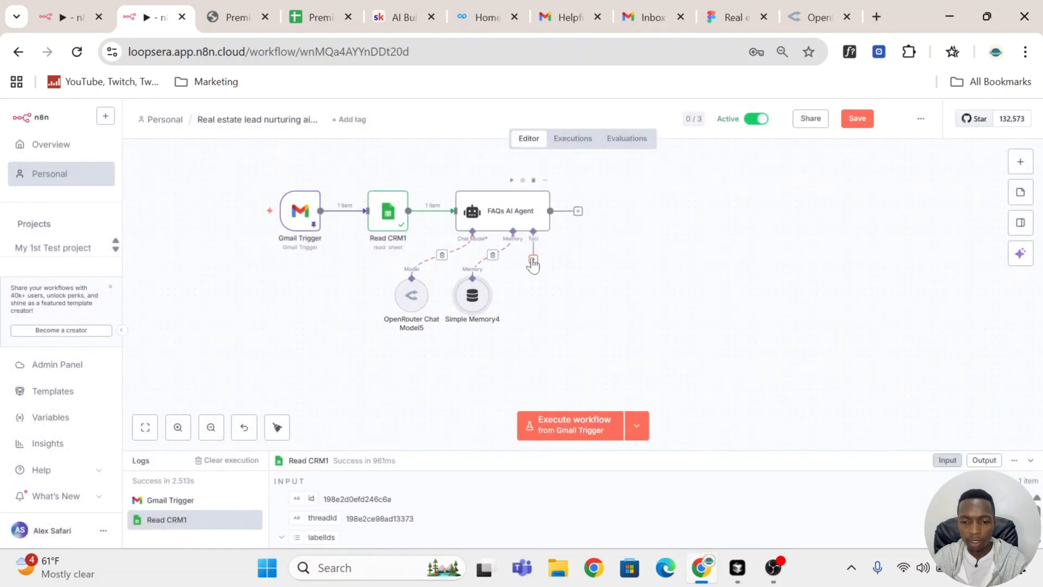
Step: Add a Google Sheets tool to the FAQs AI Agent and connect it with the Ecommojo-Google Sheets account credential
left_click(533, 263)
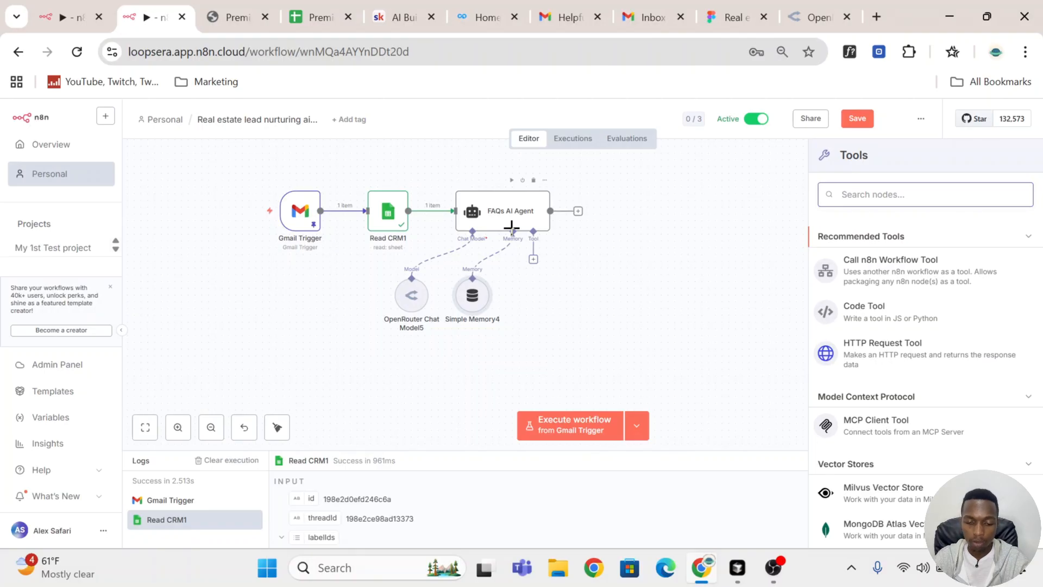
type("she")
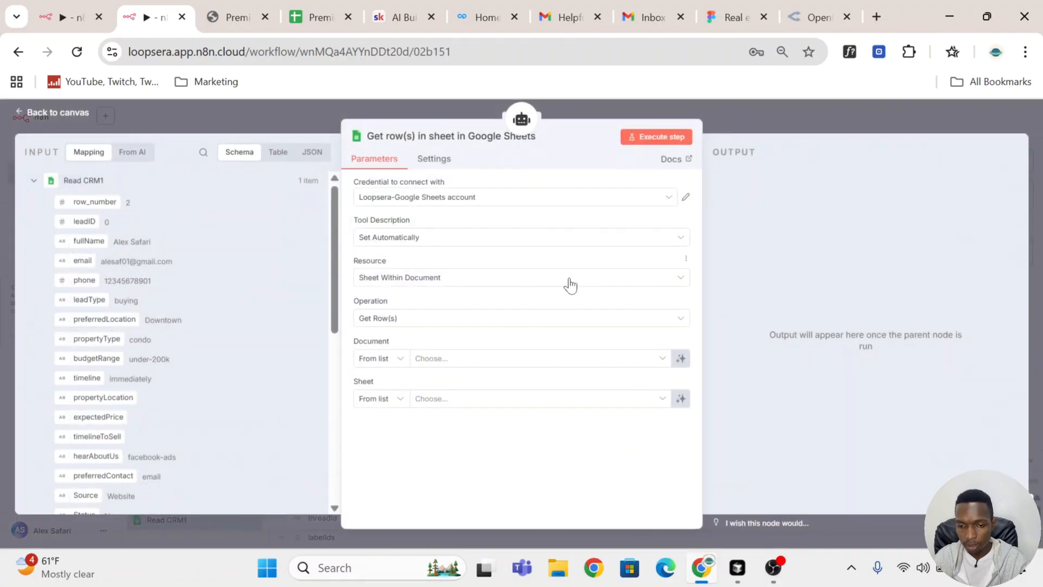
left_click(595, 210)
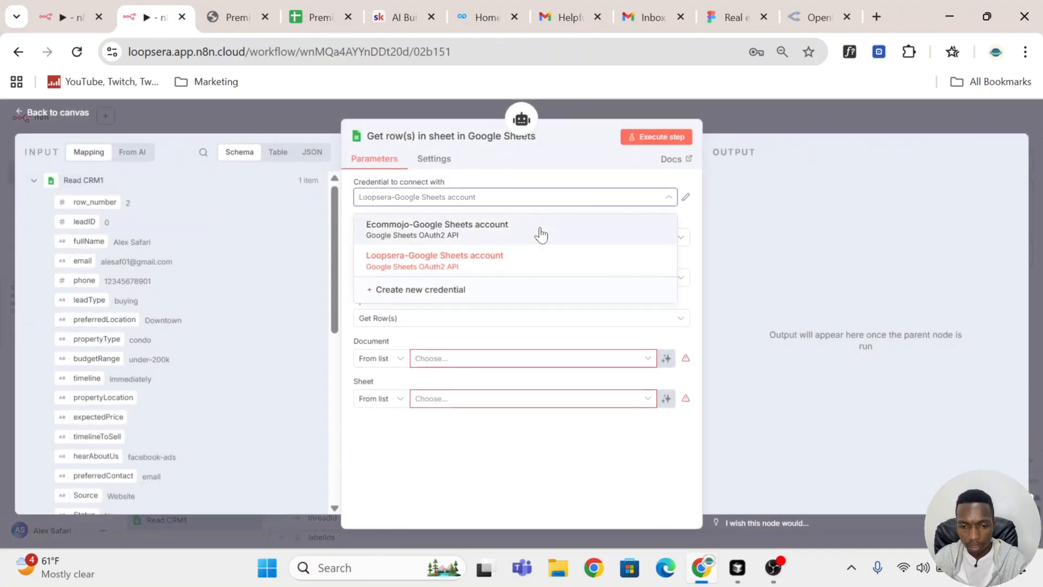
left_click(529, 239)
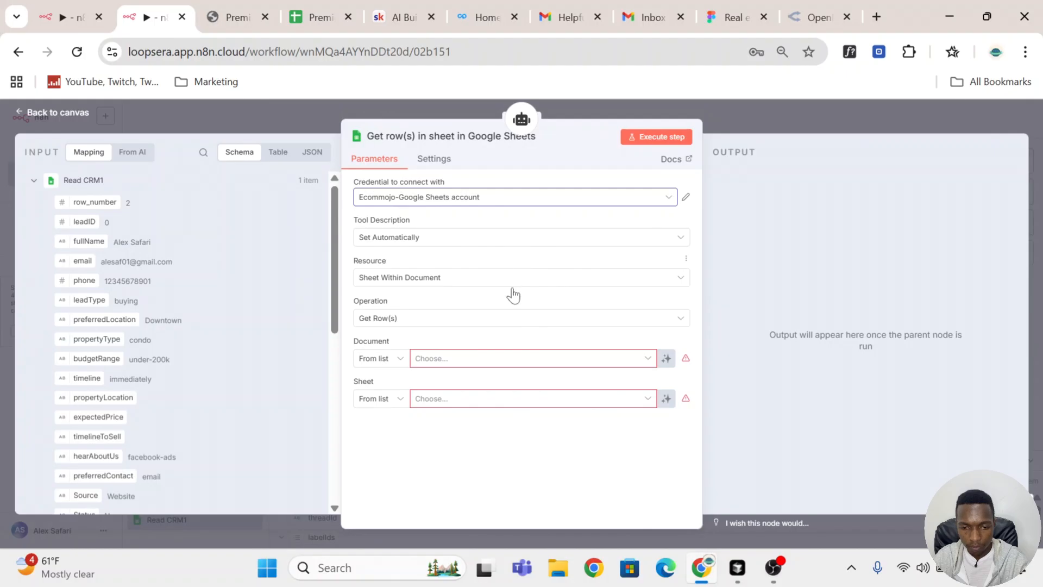
Step: Set the Sheets tool's operation to Update Row on the Premier Real Estate CRM document, Sheet1
left_click(520, 321)
scroll(536, 450, "up", 2)
scroll(536, 449, "down", 3)
left_click(511, 499)
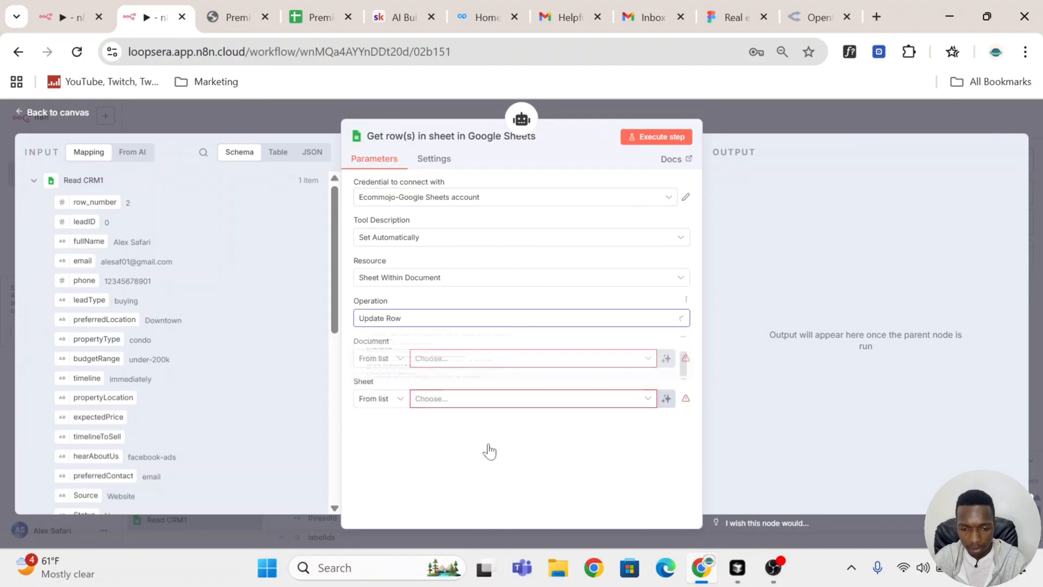
left_click(503, 365)
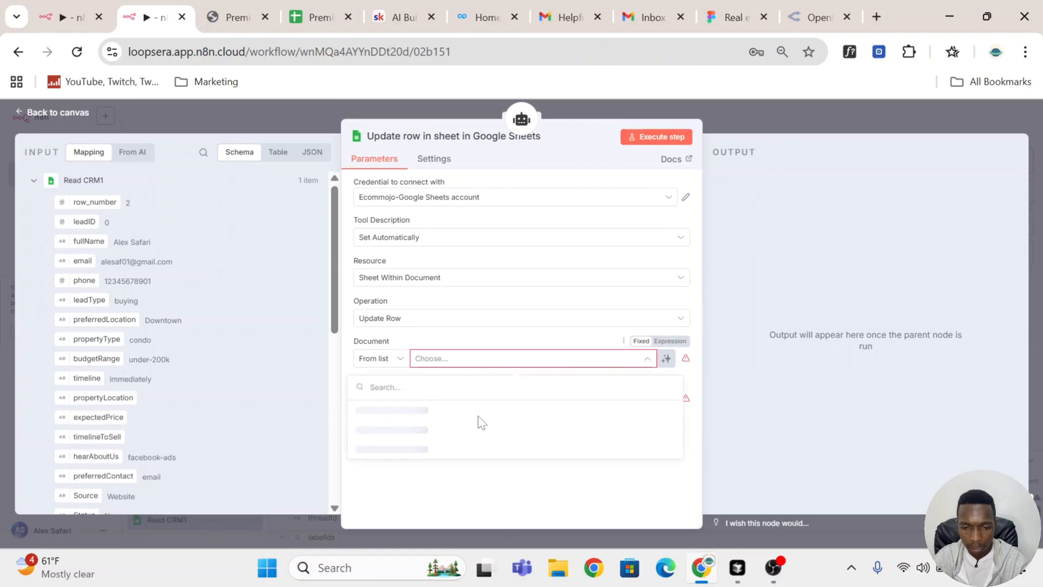
left_click(533, 411)
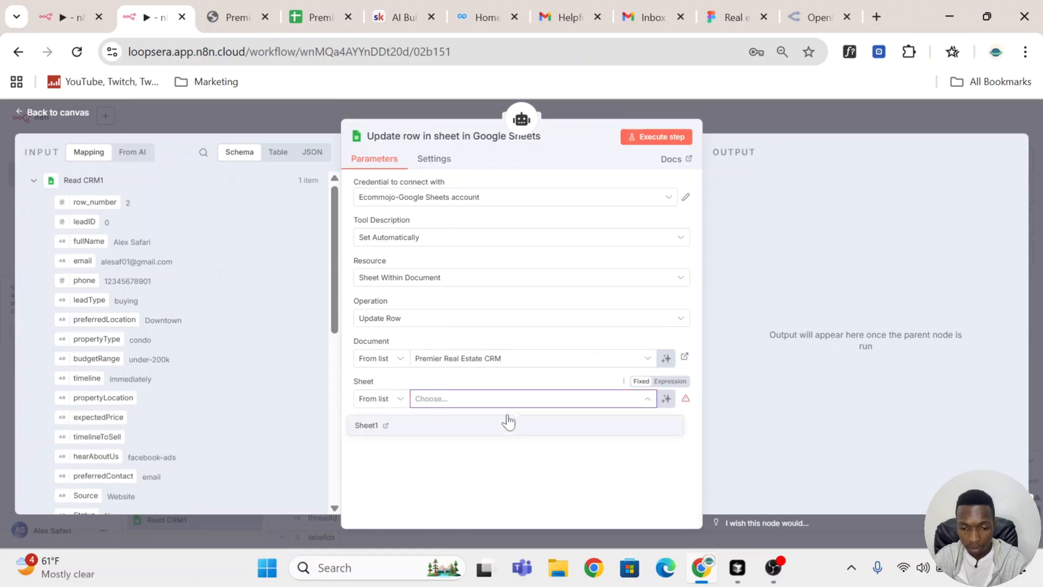
left_click(503, 424)
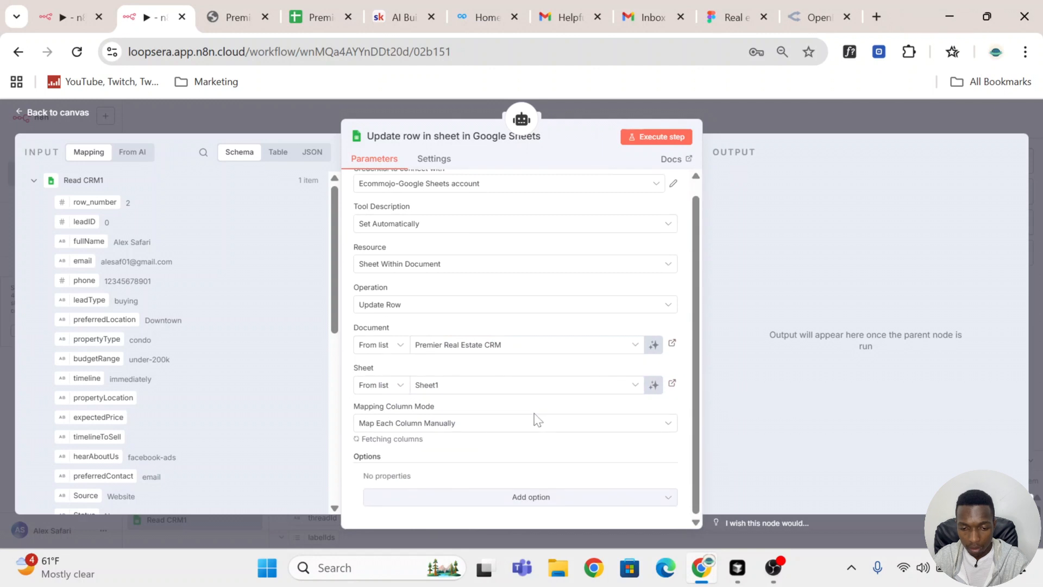
Step: Match rows on row_number and map the input row_number field into the row_number match value
scroll(533, 422, "down", 3)
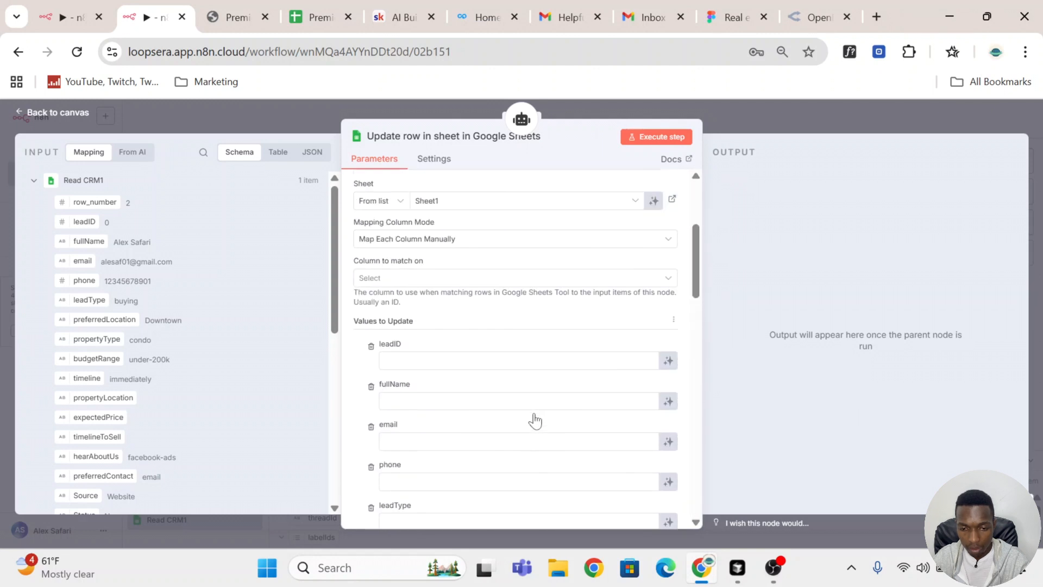
left_click(426, 304)
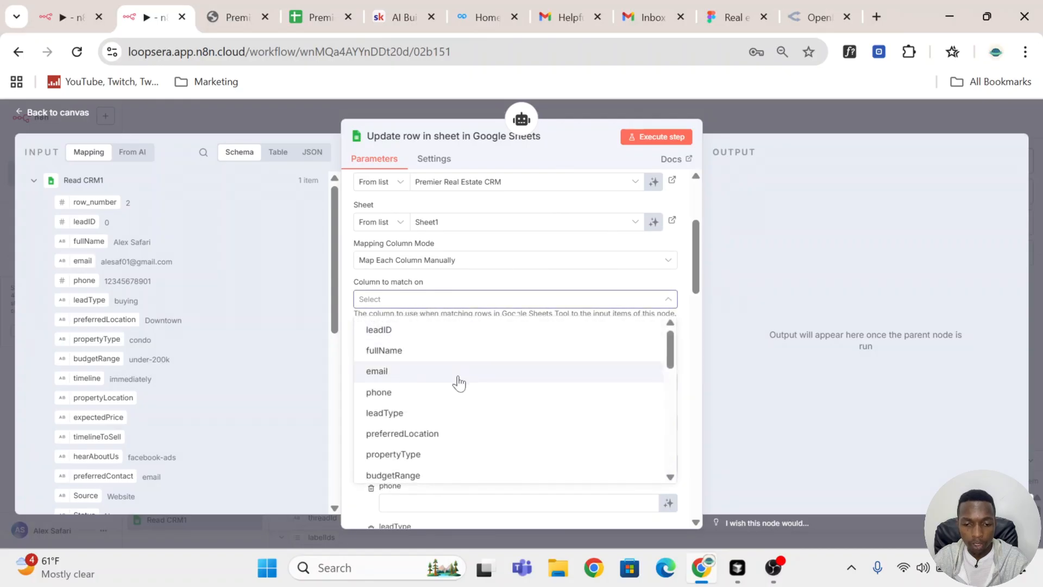
scroll(431, 377, "down", 5)
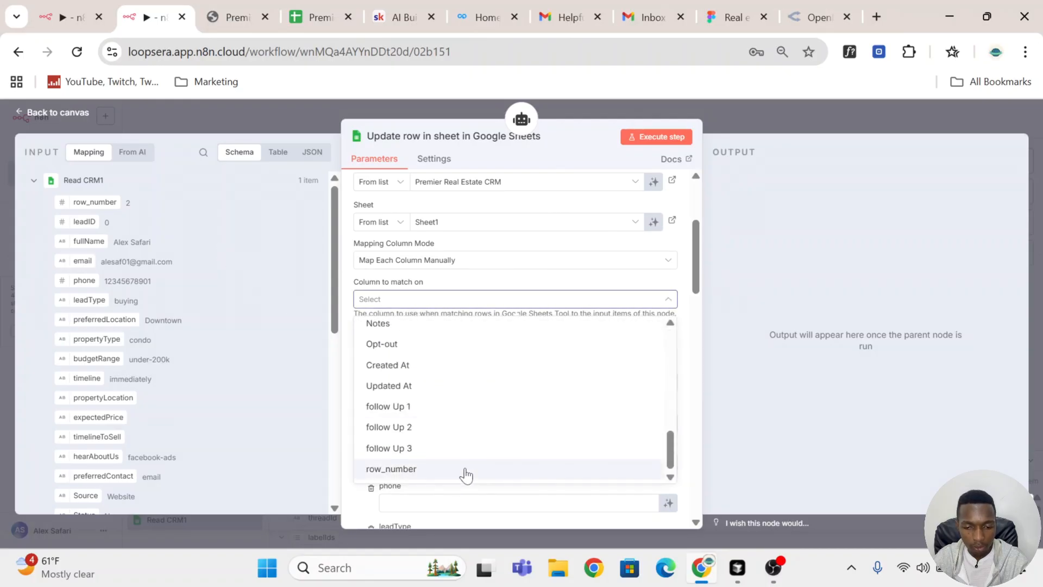
left_click(396, 468)
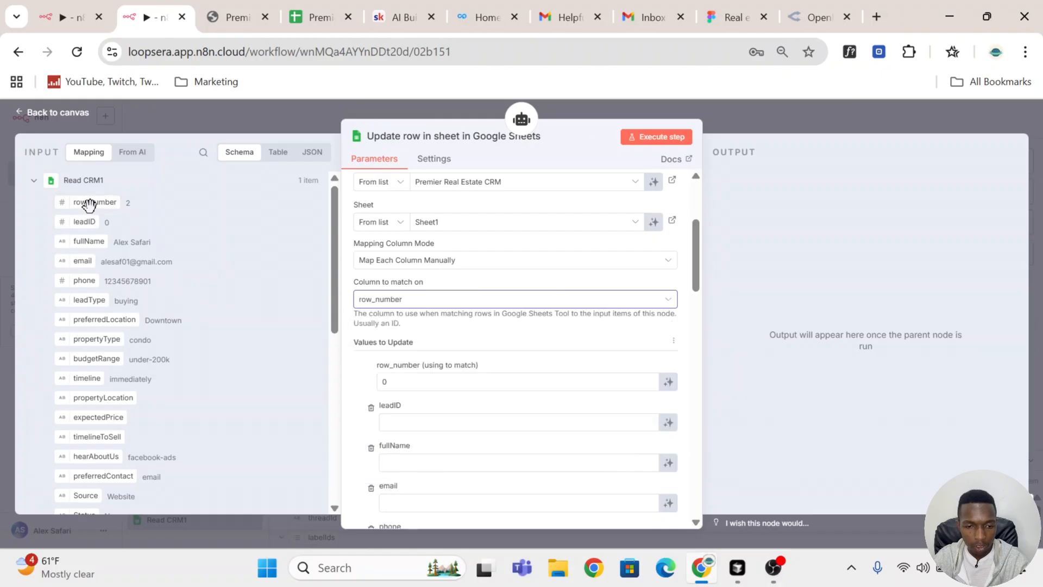
left_click_drag(95, 202, 415, 381)
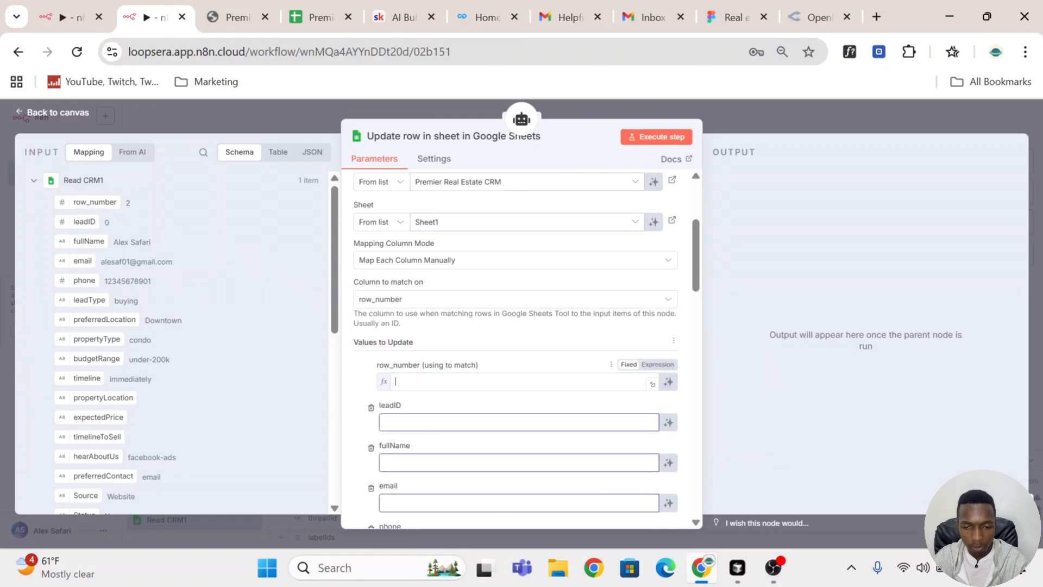
Step: Set the Opt-out column value to TRUE in the Sheets update tool
scroll(591, 340, "down", 3)
left_click(364, 269)
scroll(461, 350, "down", 10)
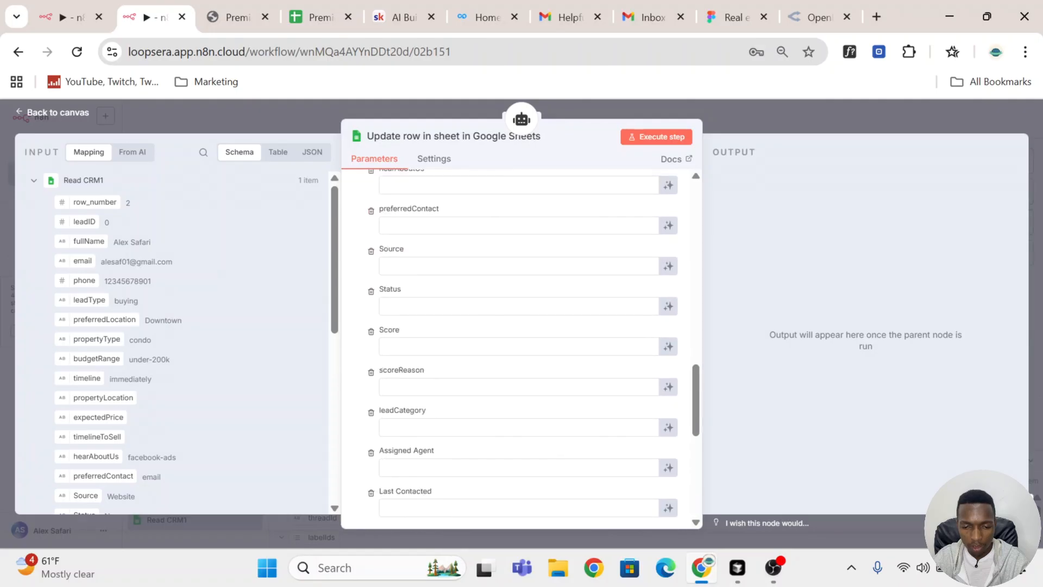
scroll(462, 350, "down", 3)
scroll(461, 350, "up", 3)
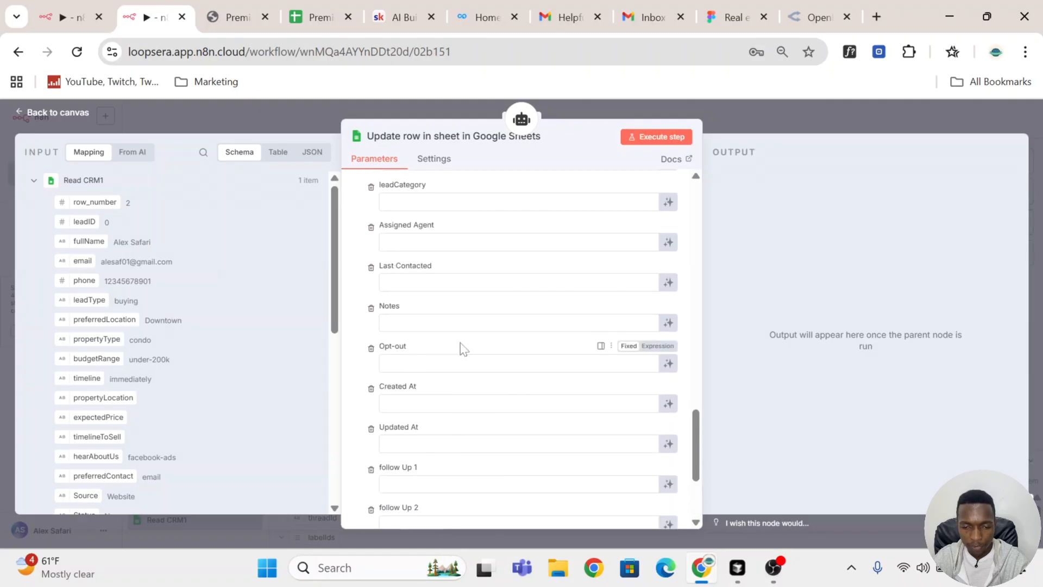
scroll(462, 348, "up", 2)
scroll(464, 348, "down", 5)
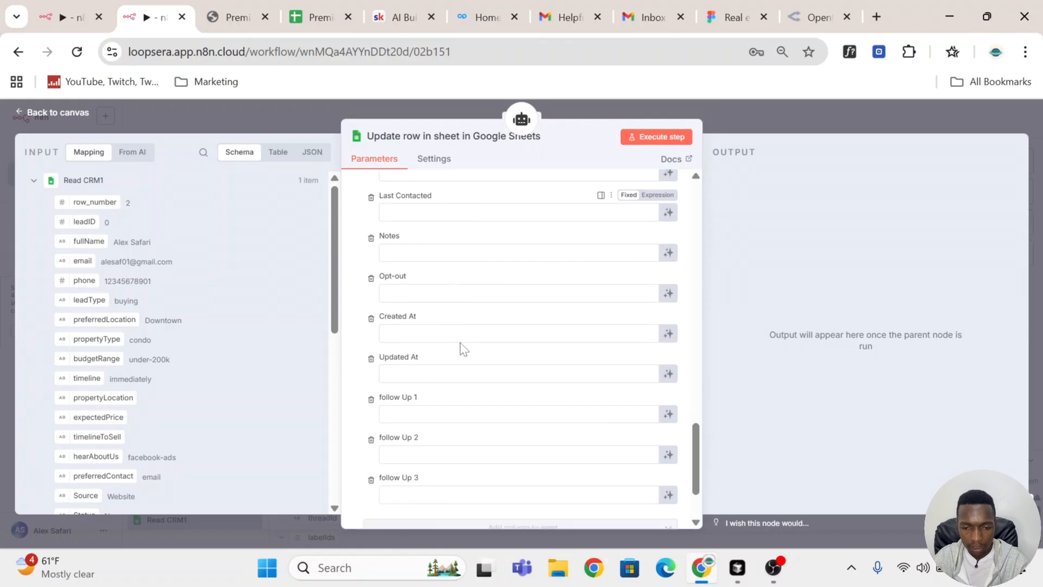
scroll(461, 348, "up", 4)
left_click(462, 363)
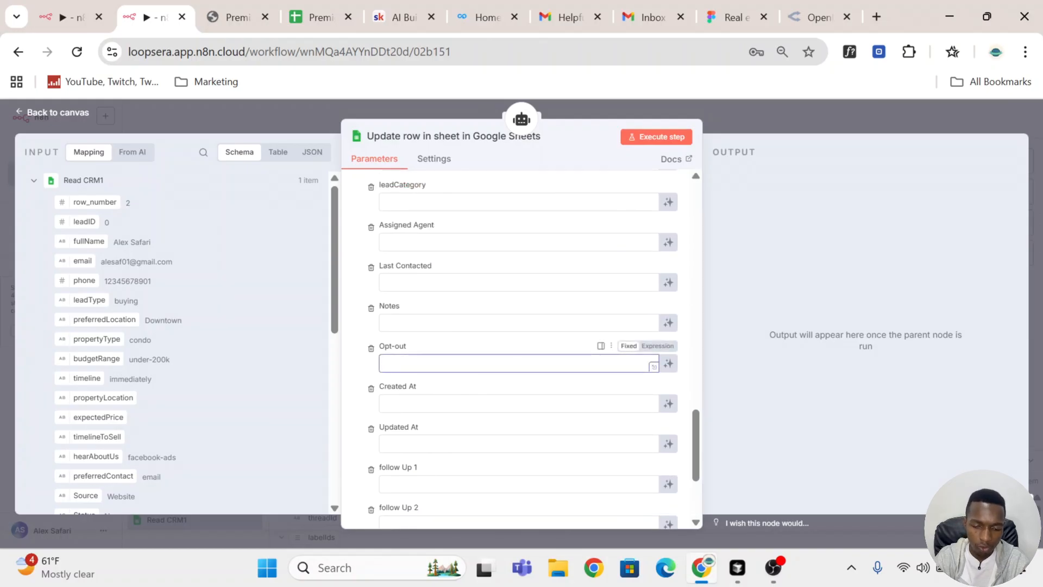
type("TRUE")
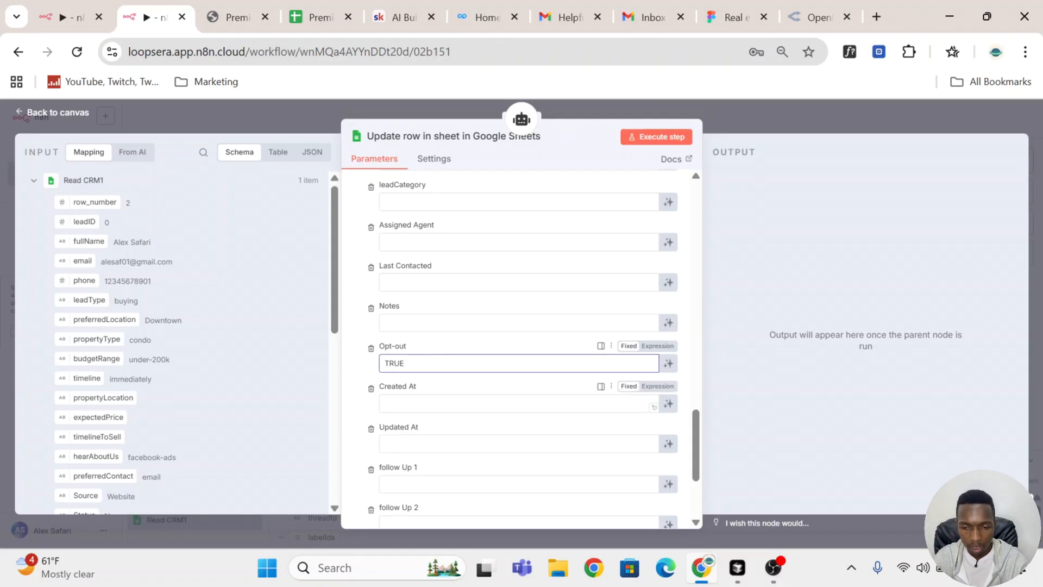
Step: Set both the Updated At and Last Contacted columns to the {{ $now }} expression
left_click(629, 443)
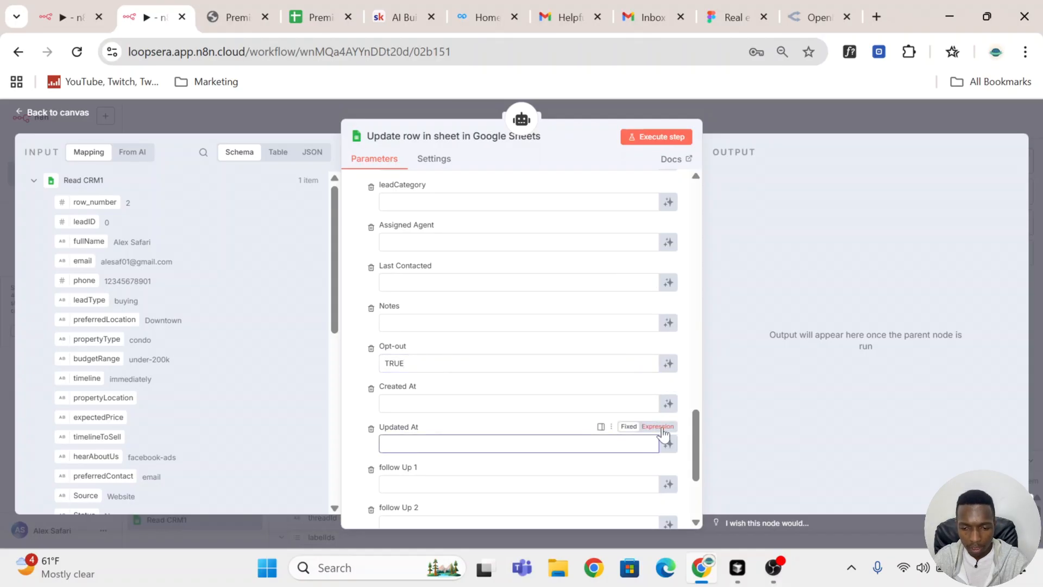
type("=")
type("{{$now")
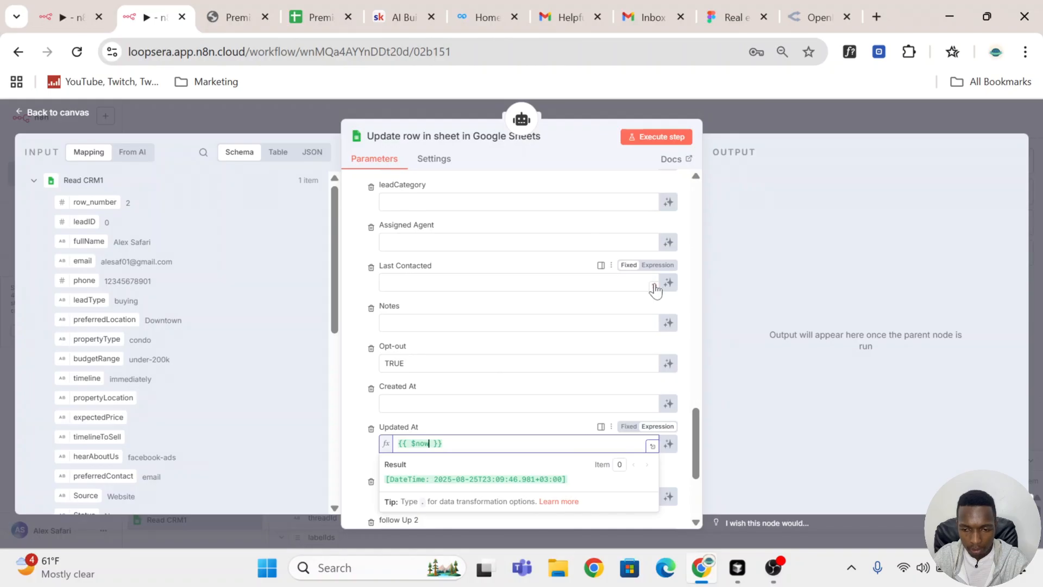
left_click(501, 289)
type("=")
type("{{")
left_click(464, 224)
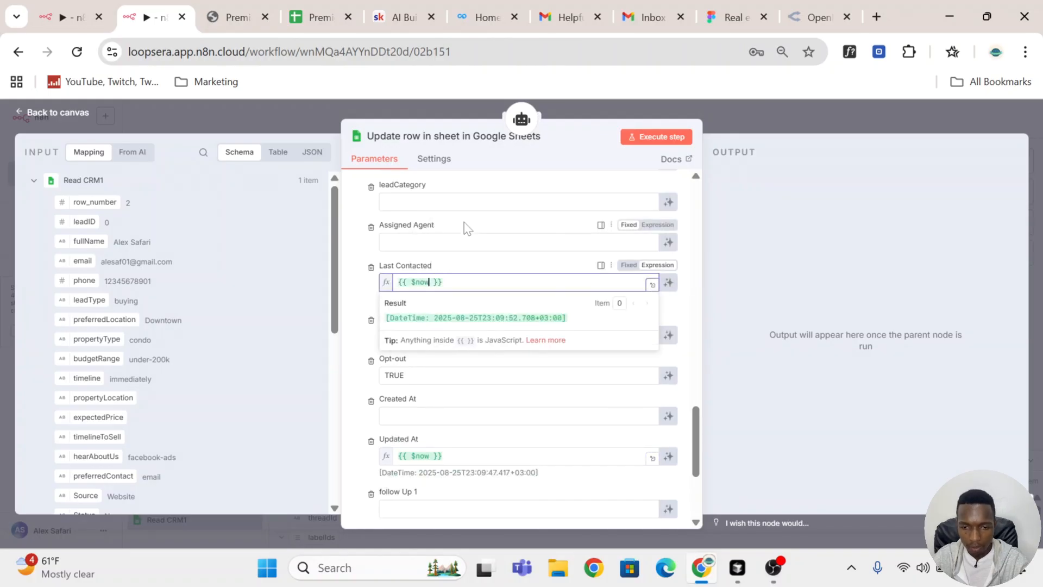
Step: Remove every other column from the values to update, keeping row_number, Last Contacted, Opt-out and Updated At
scroll(373, 296, "up", 10)
left_click(371, 294)
left_click(371, 294)
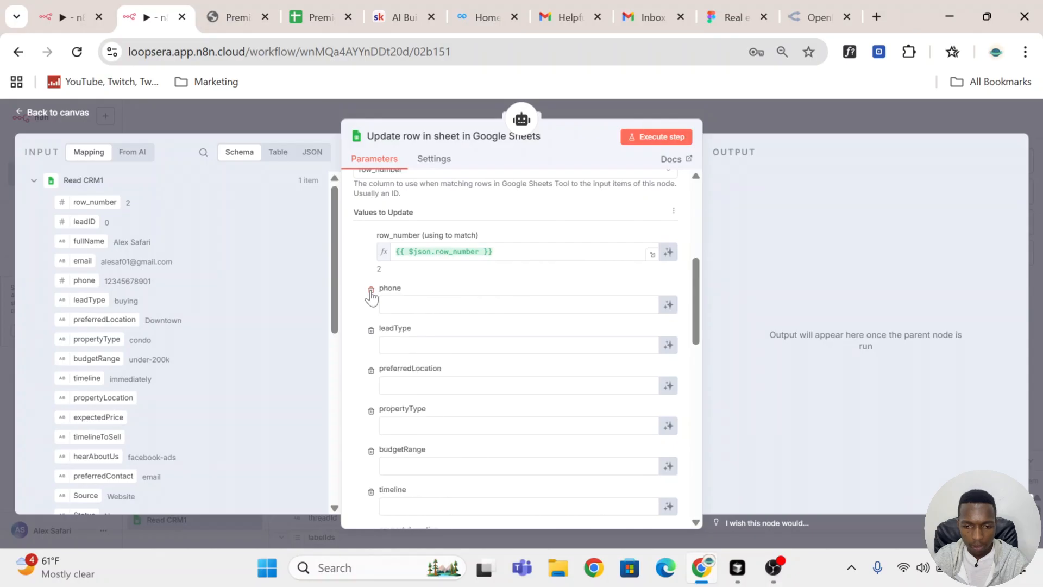
left_click(371, 293)
left_click(371, 293)
left_click(371, 293)
left_click(371, 294)
left_click(371, 293)
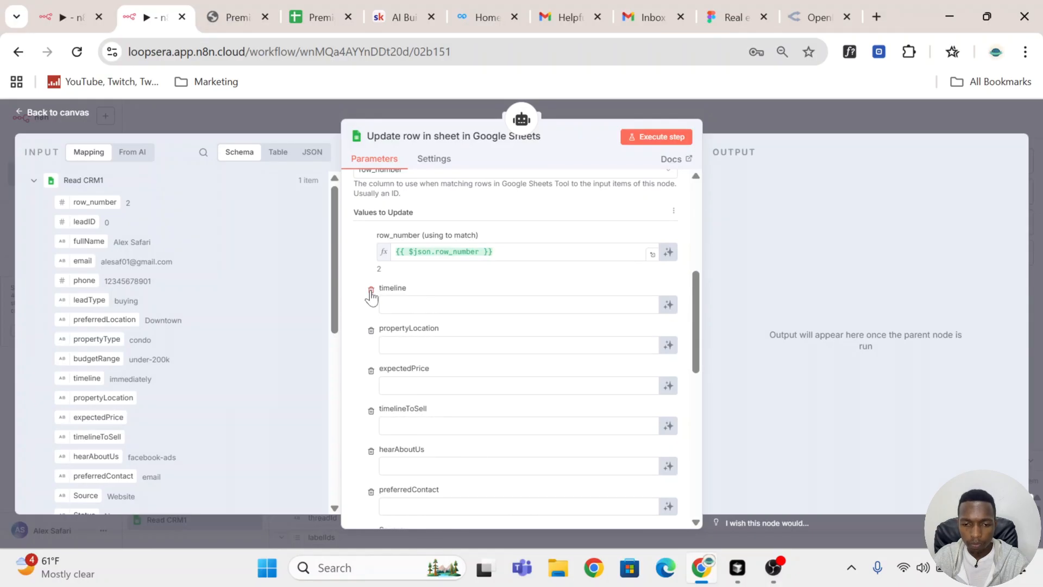
left_click(371, 293)
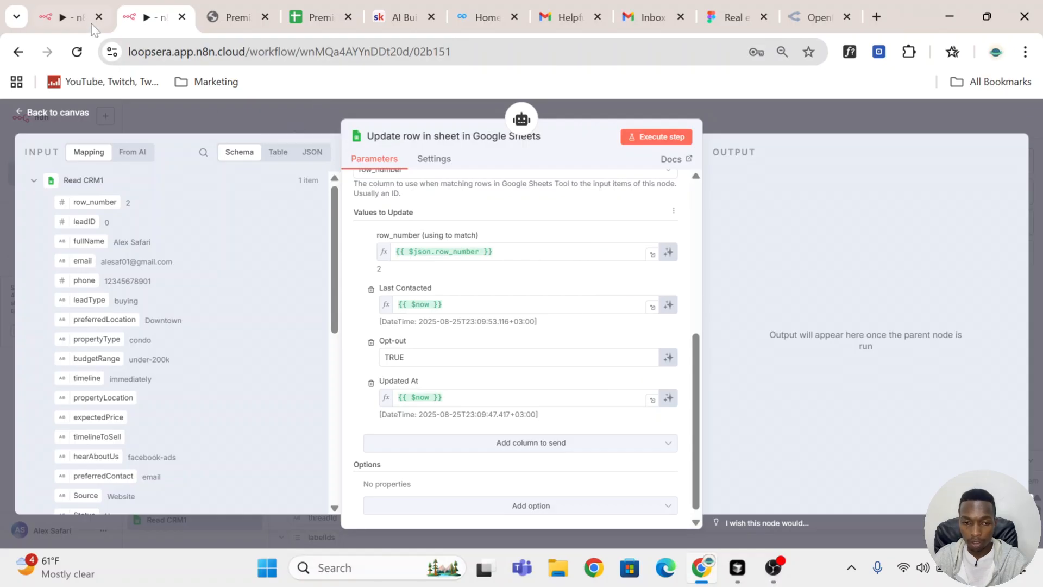
left_click(76, 17)
key("Escape")
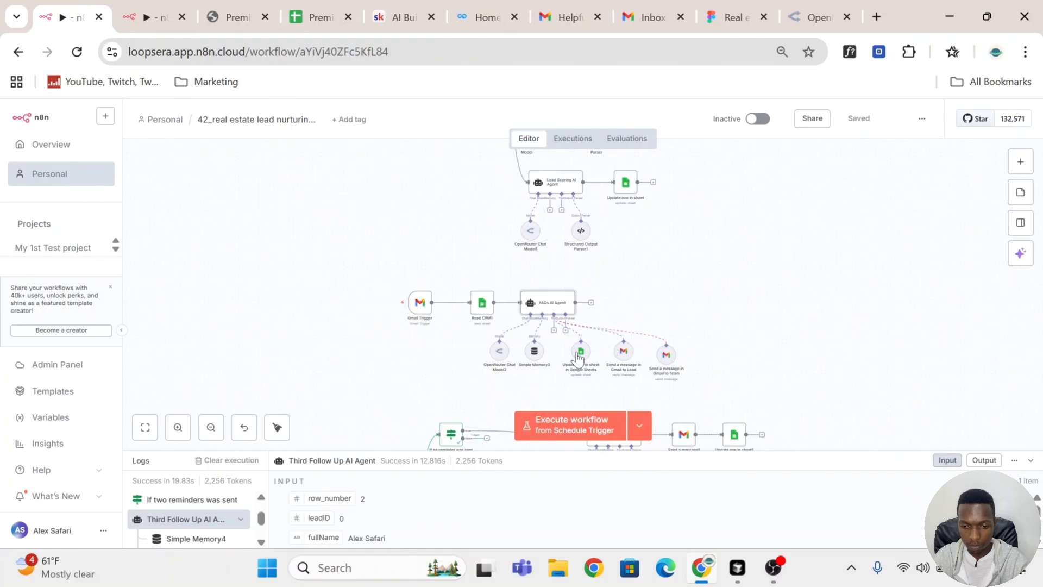
left_click(155, 8)
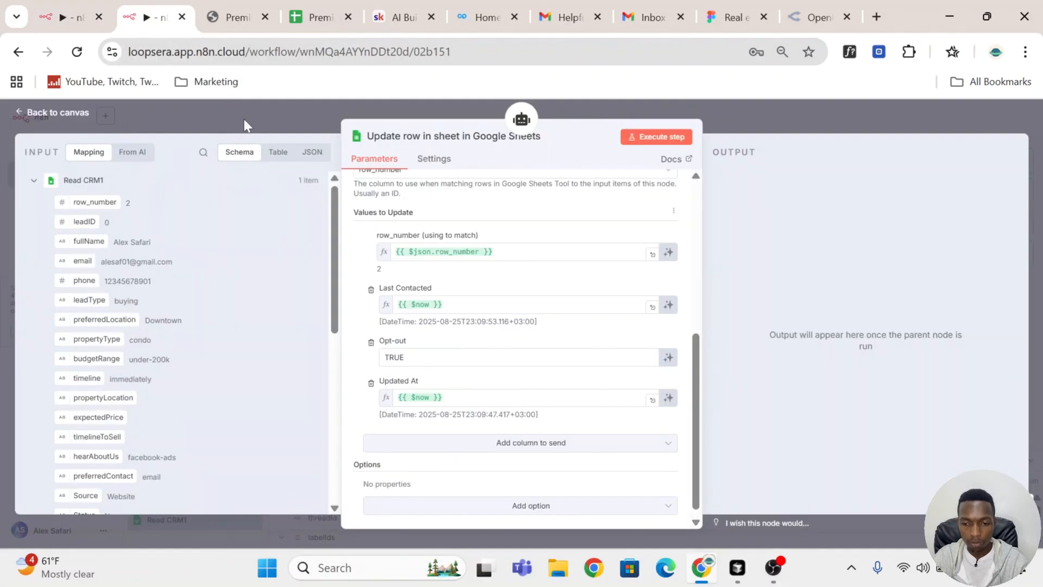
Step: Add a Gmail Tool to the FAQs AI Agent and connect it with the ecommojo Gmail account credential
left_click(813, 126)
left_click_drag(546, 305, 545, 298)
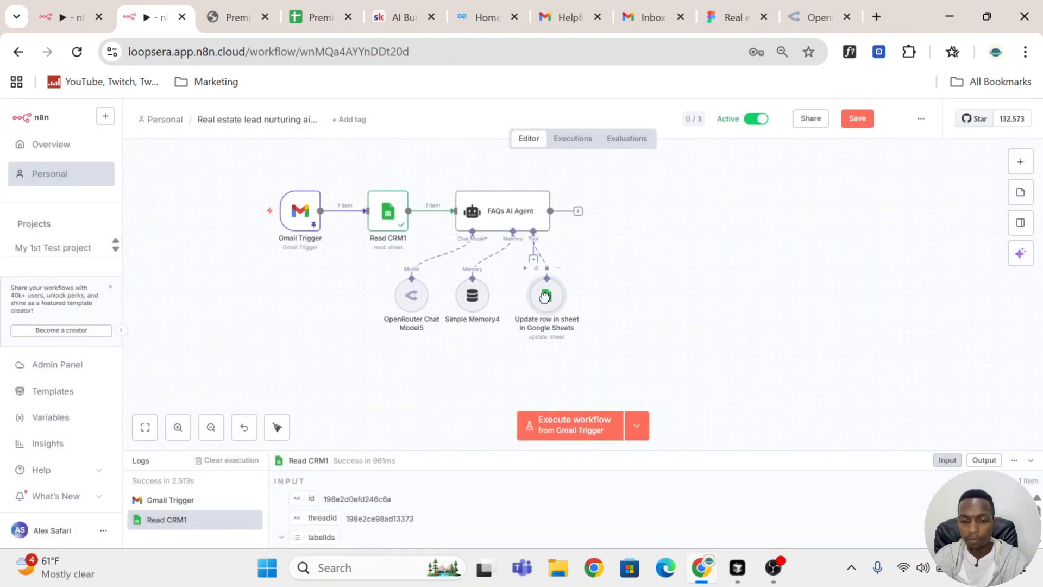
left_click(533, 259)
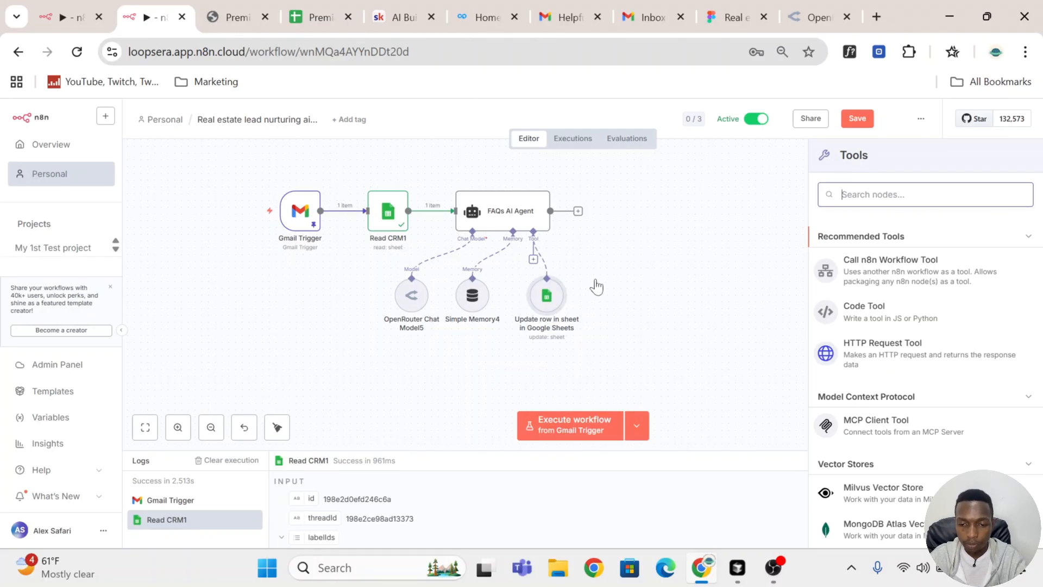
type("gmai")
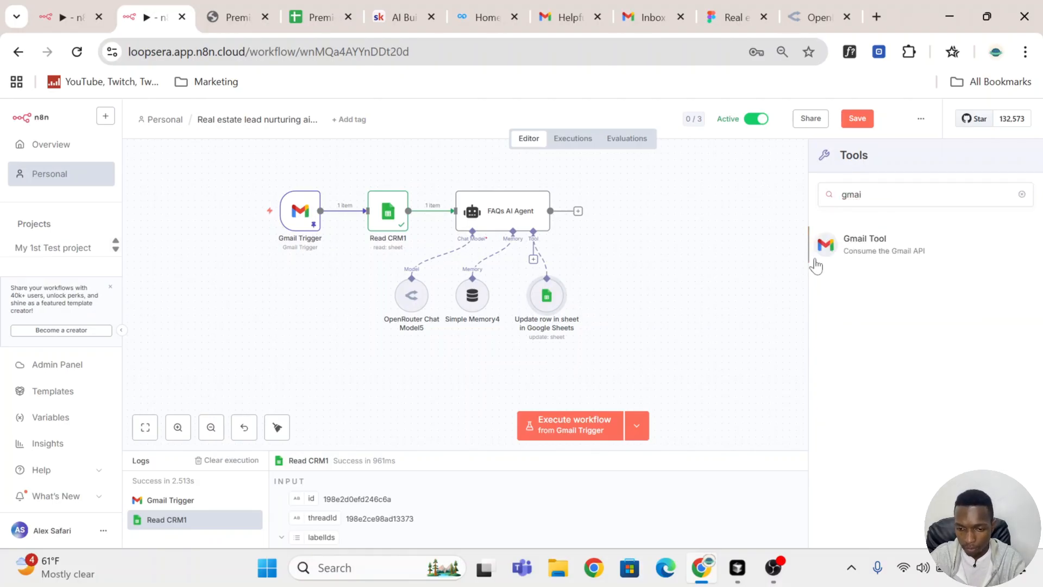
left_click(890, 249)
left_click(514, 200)
left_click(497, 232)
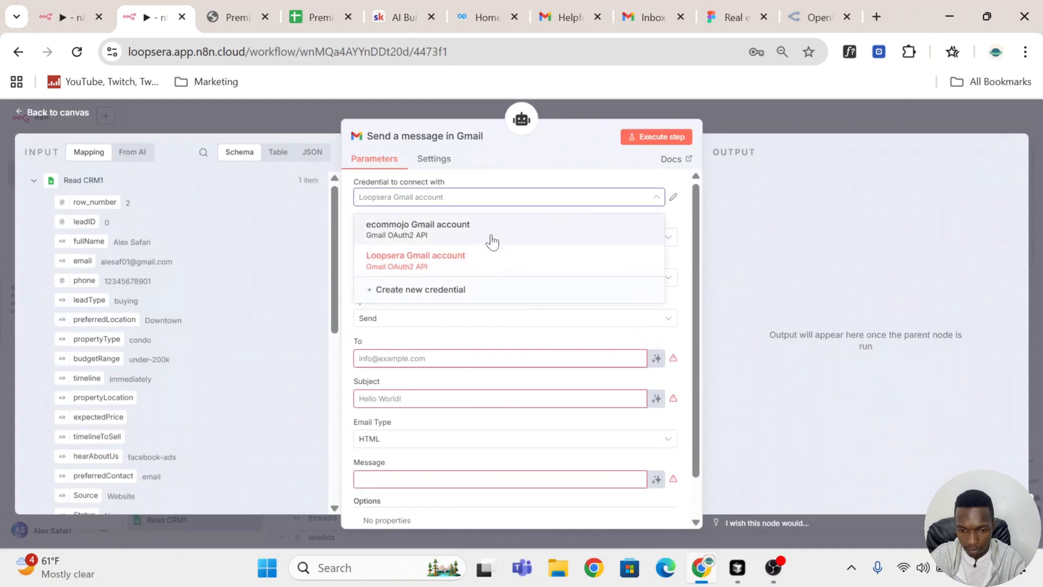
left_click(422, 359)
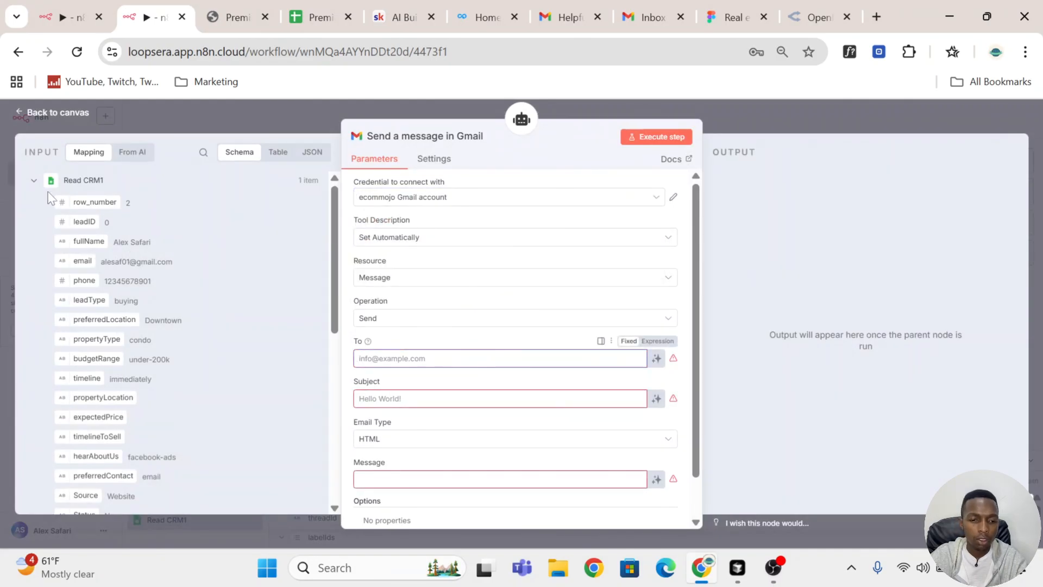
Step: Map the lead's email field into To and let the model define the Subject and Message automatically
left_click_drag(77, 261, 368, 356)
left_click(450, 342)
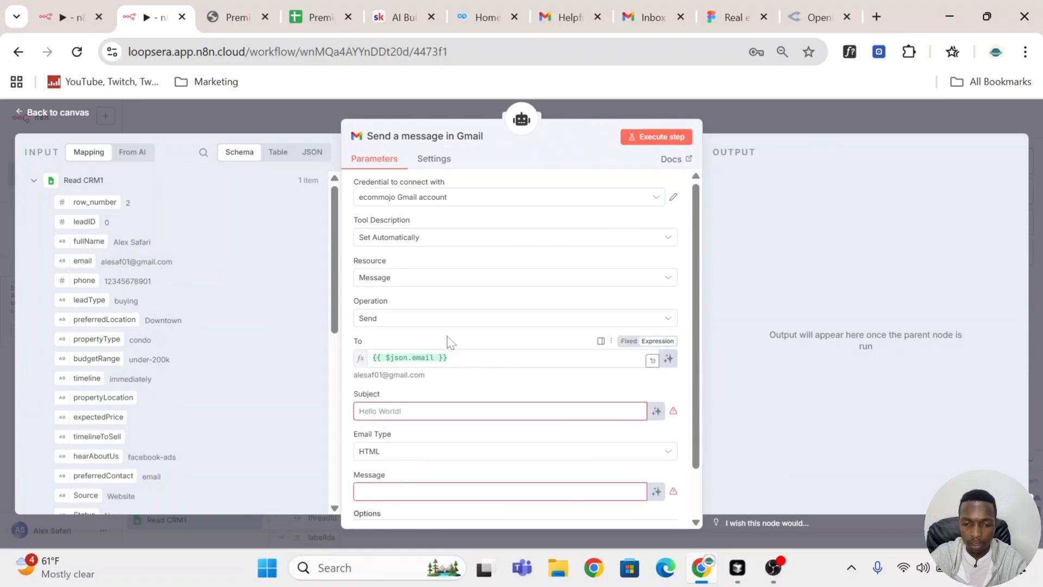
scroll(449, 340, "down", 1)
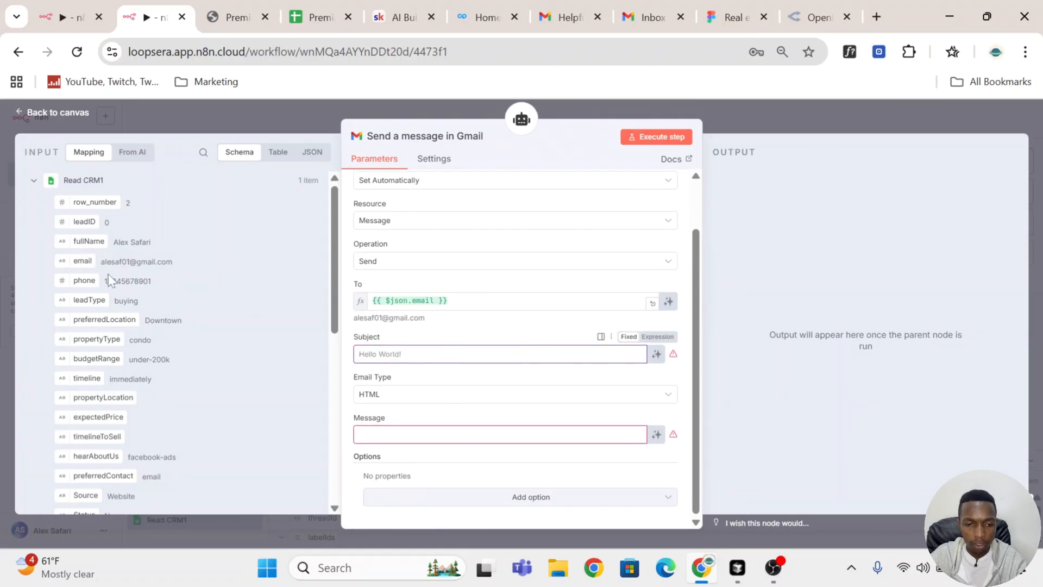
left_click(656, 354)
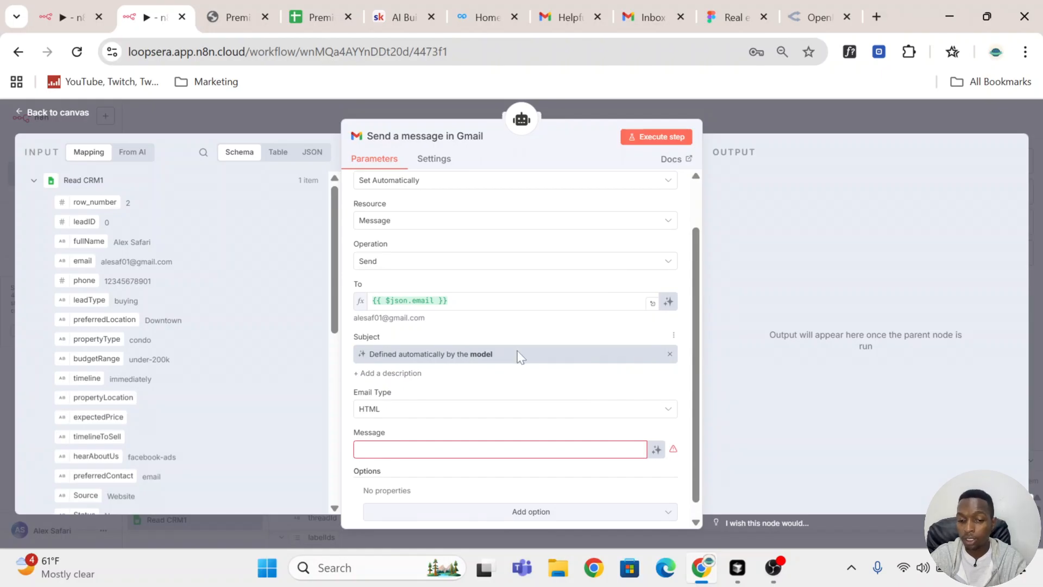
scroll(518, 355, "down", 1)
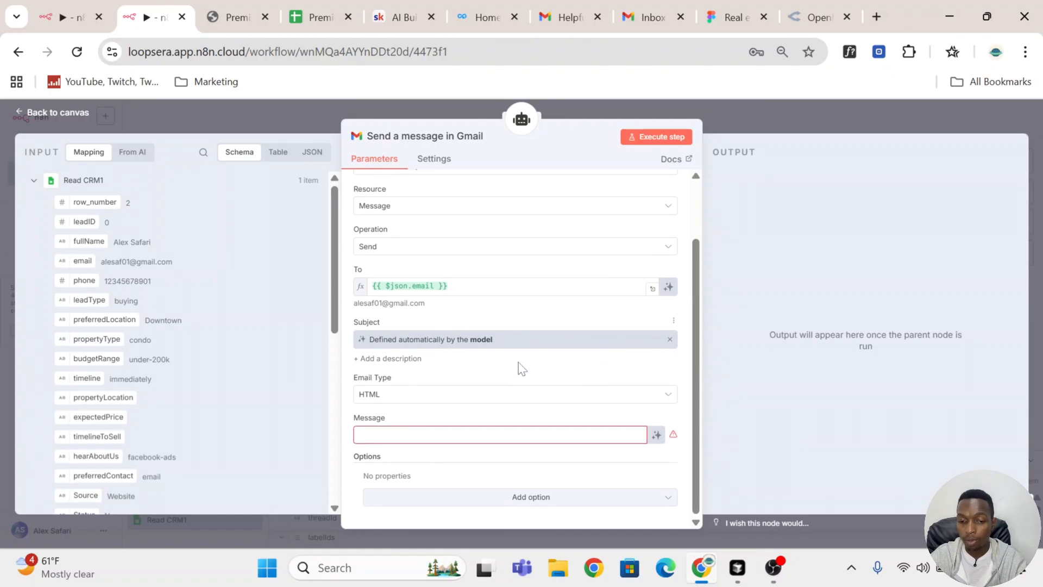
left_click(656, 434)
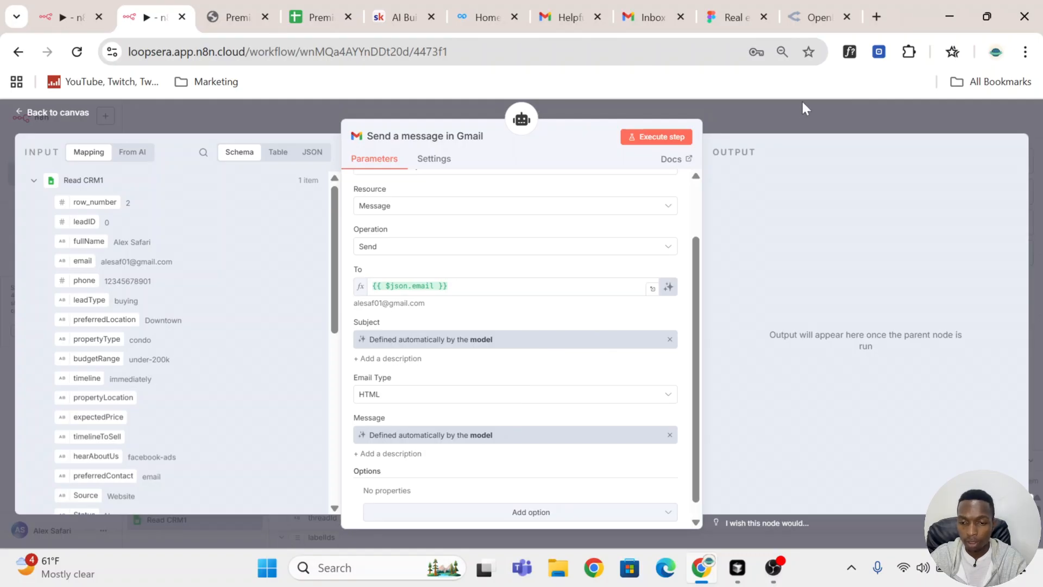
Step: Rename the Gmail tool to "Send a message in Gmail to lead"
left_click(744, 116)
left_click_drag(580, 342, 625, 301)
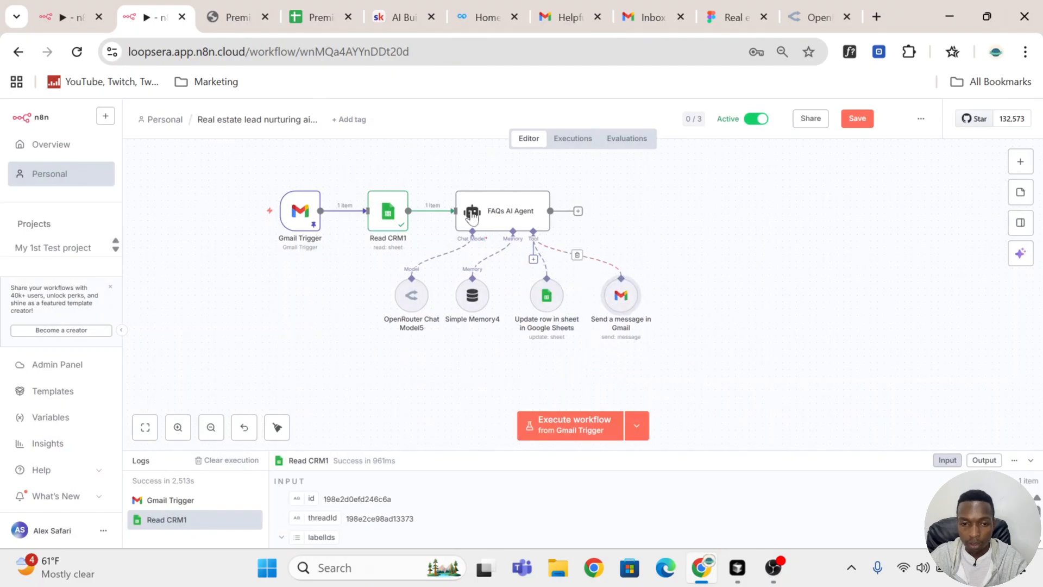
double_click(625, 303)
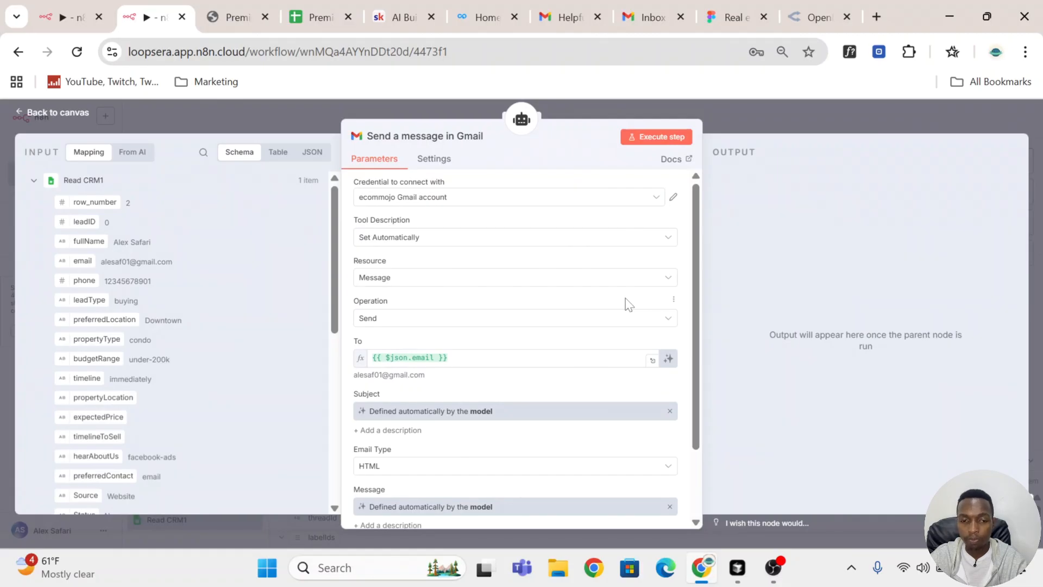
left_click(467, 134)
key("End")
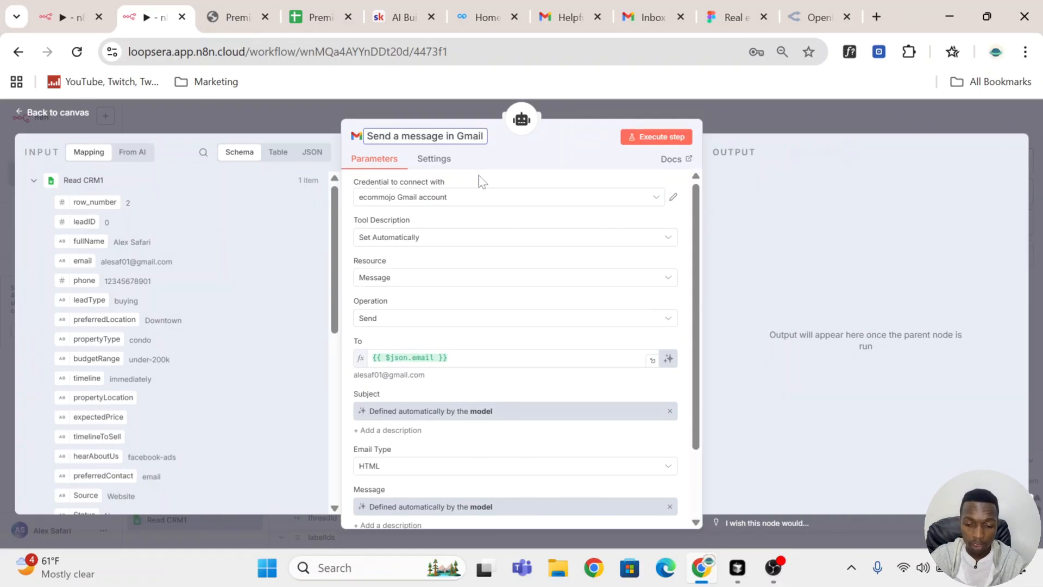
type("to lead")
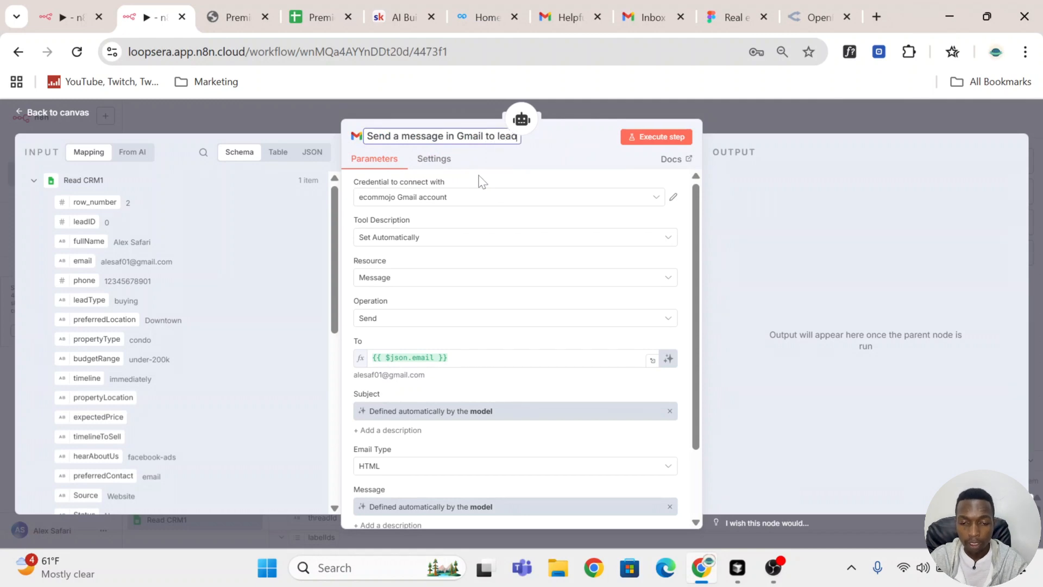
left_click(774, 117)
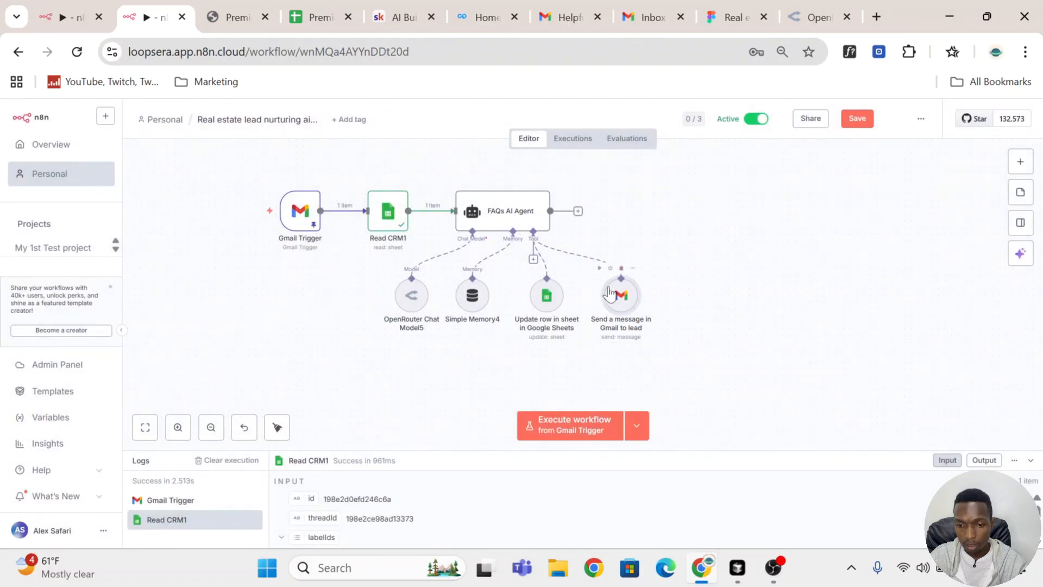
Step: Add a second Gmail Tool to the FAQs AI Agent using the ecommojo Gmail account credential
left_click(533, 259)
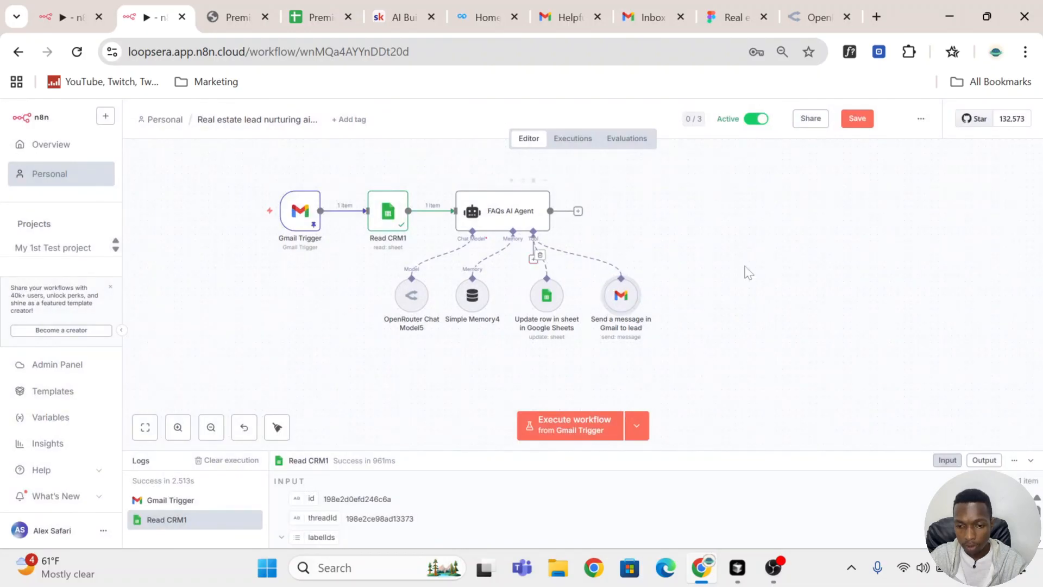
type("gmai")
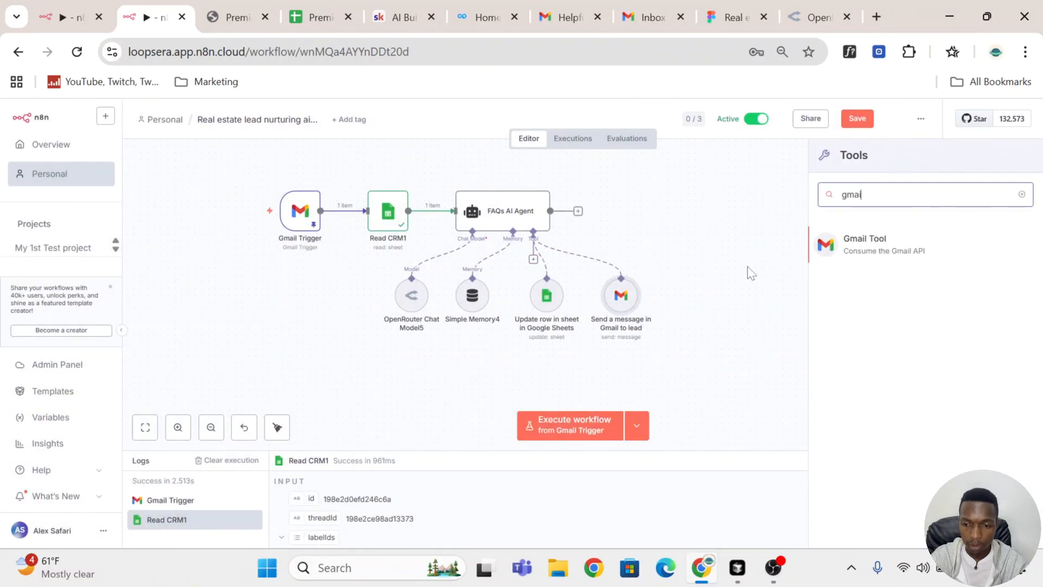
left_click(845, 248)
left_click(489, 205)
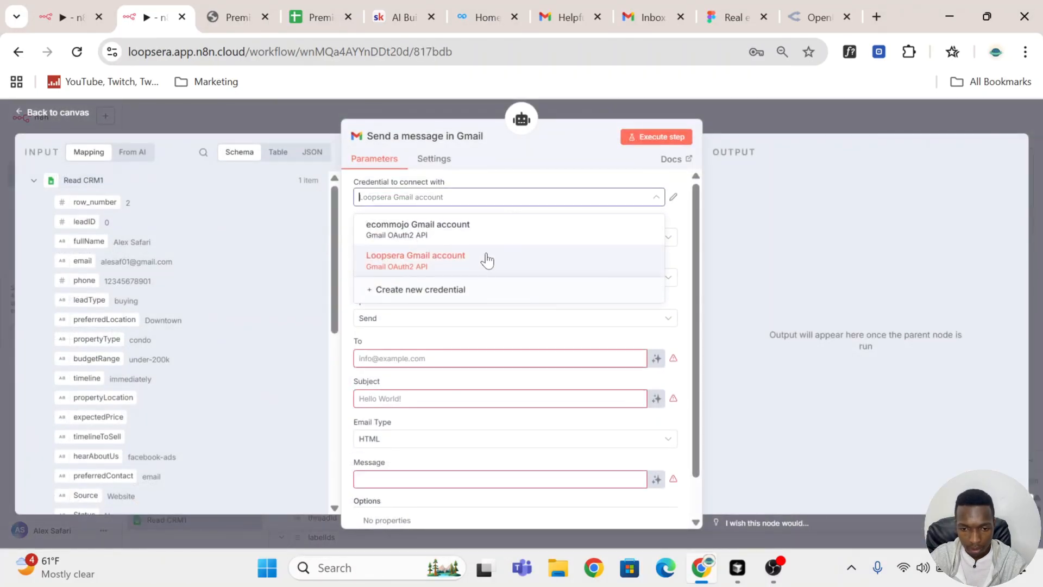
left_click(429, 325)
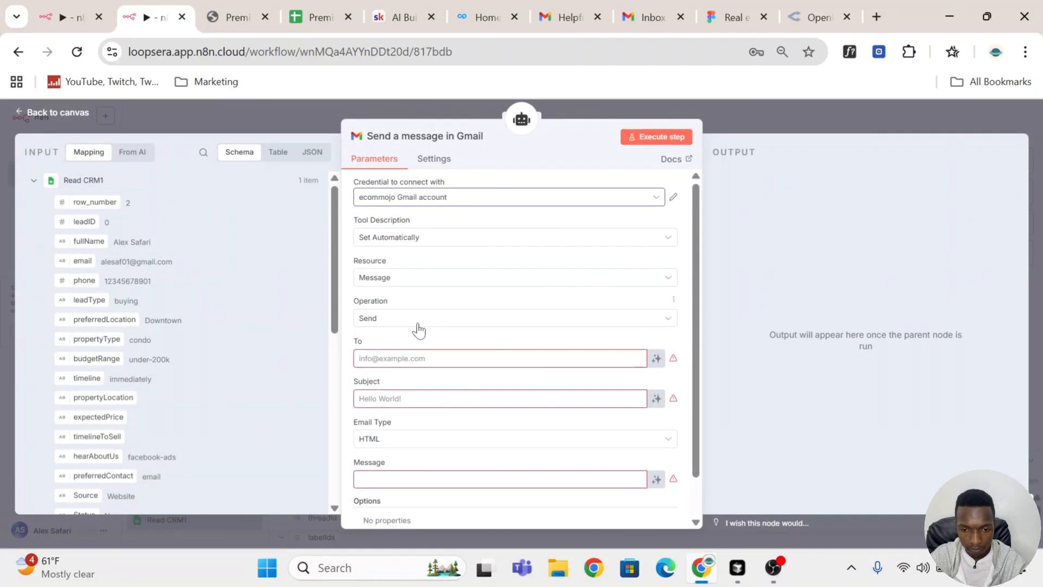
Step: Enter the agent's own e-mail address as the fixed To recipient of the second Gmail tool
scroll(415, 305, "down", 2)
left_click(429, 314)
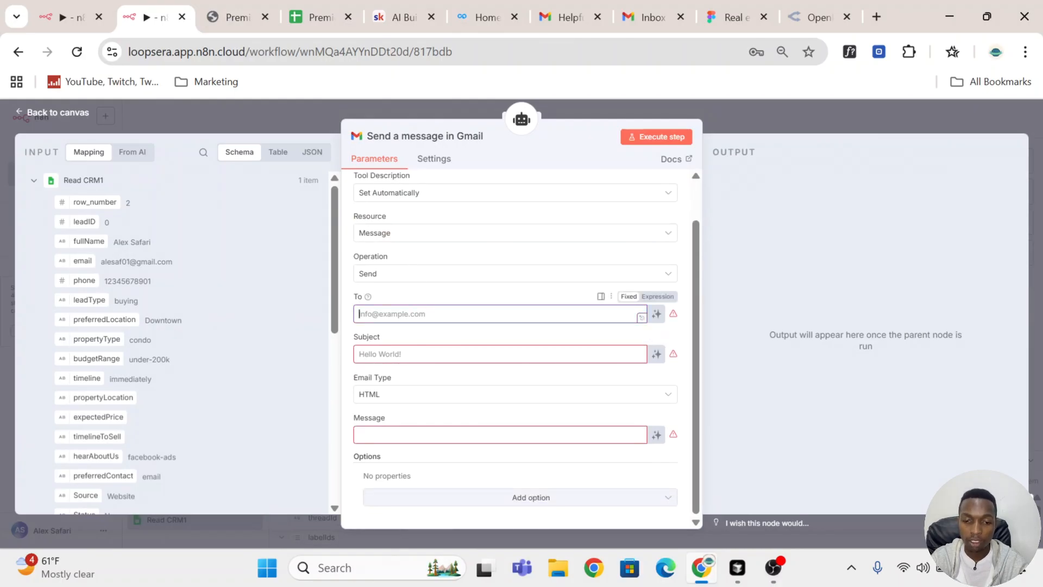
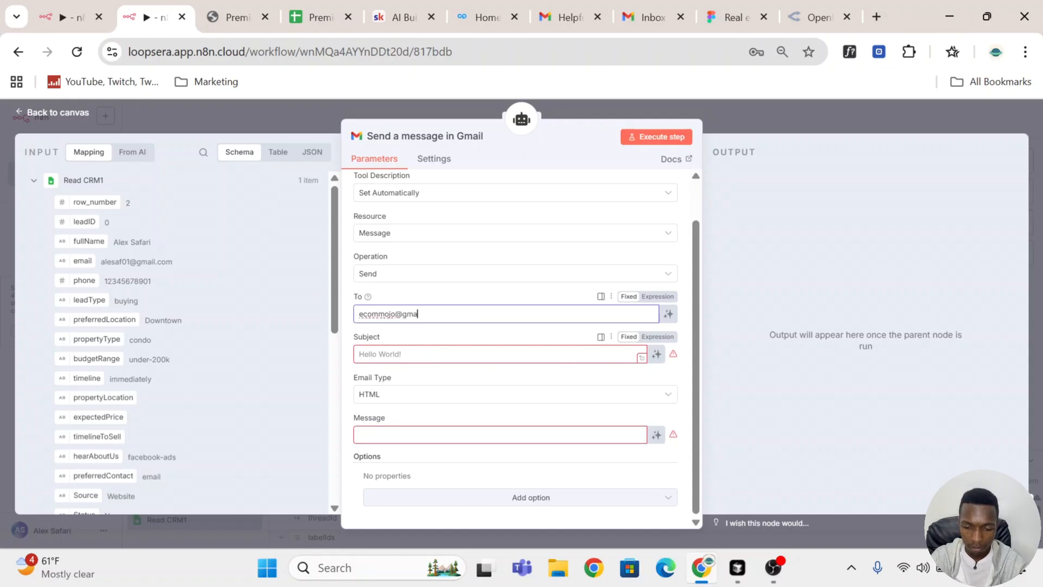
Step: Let the model define the second Gmail tool's Subject and Message automatically
left_click(656, 354)
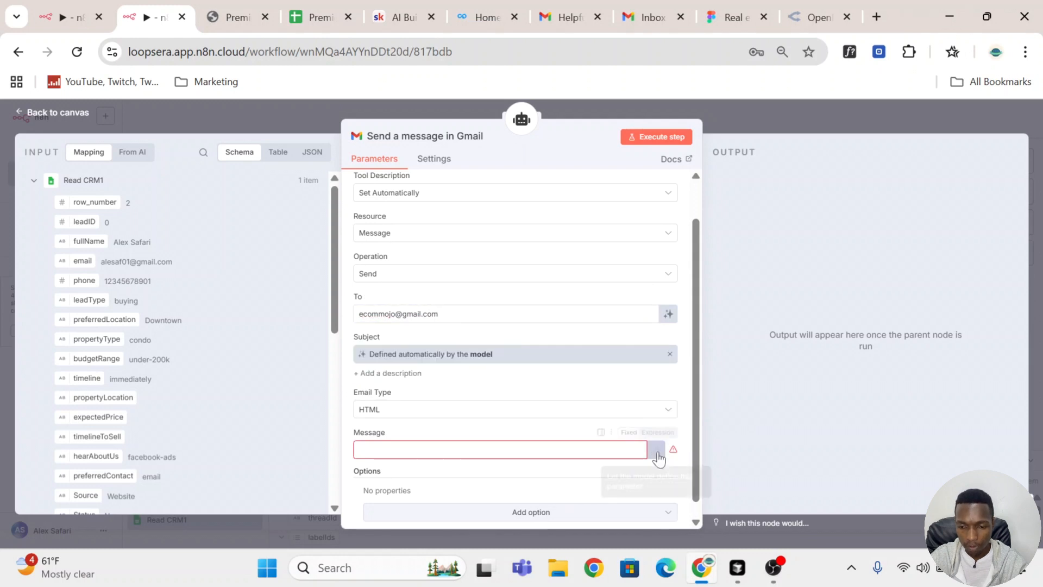
left_click(658, 452)
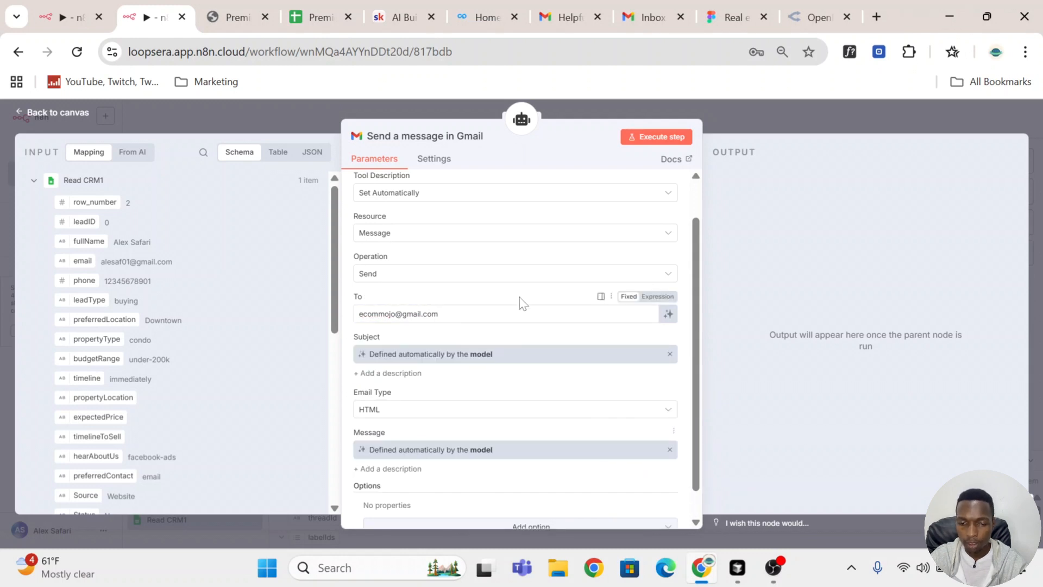
scroll(520, 299, "down", 1)
Step: Rename the second Gmail tool to "Send a message in Gmail to team"
left_click(479, 136)
key("Right")
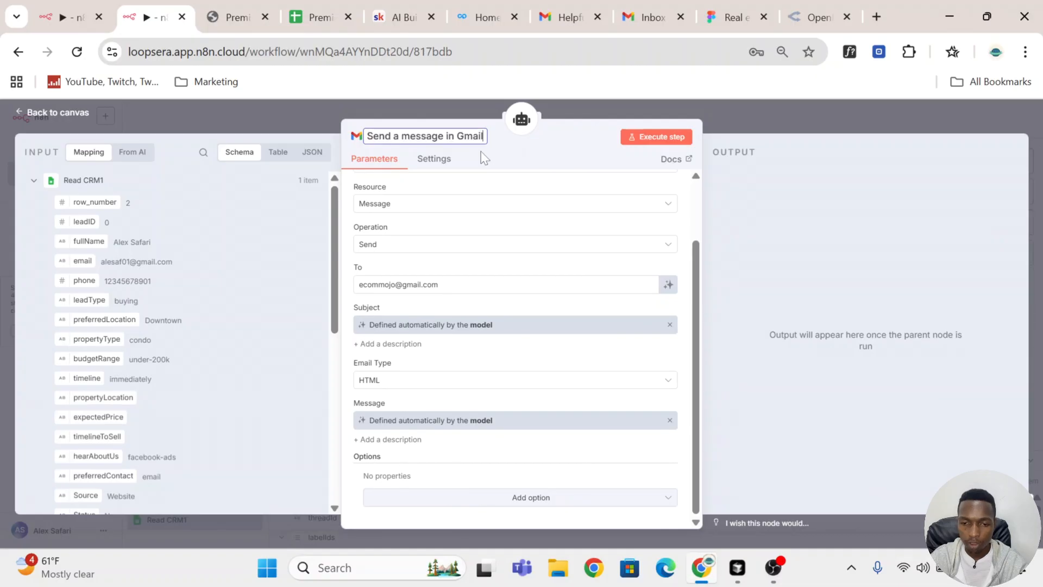
type("to team")
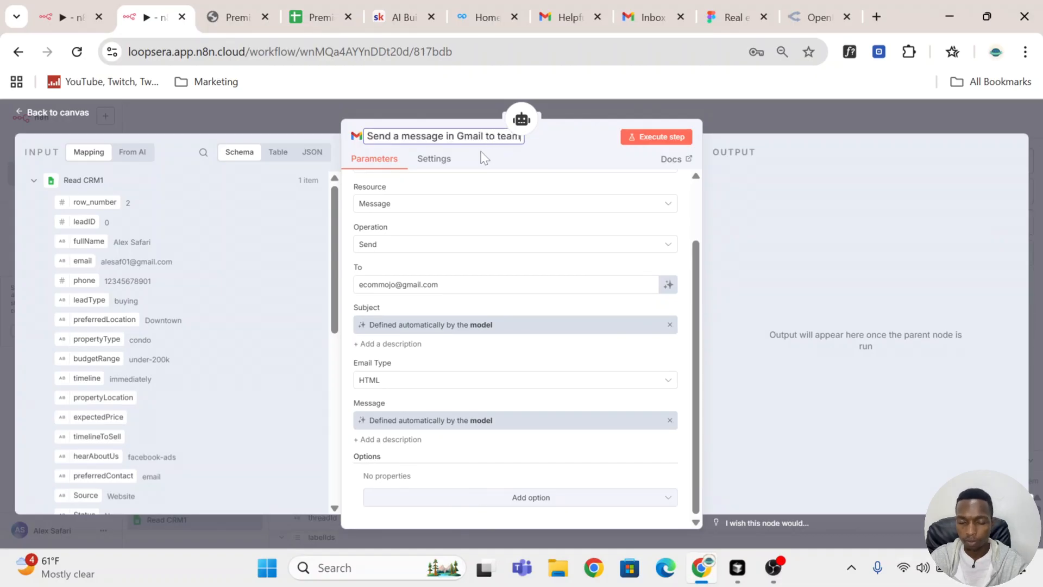
key("Return")
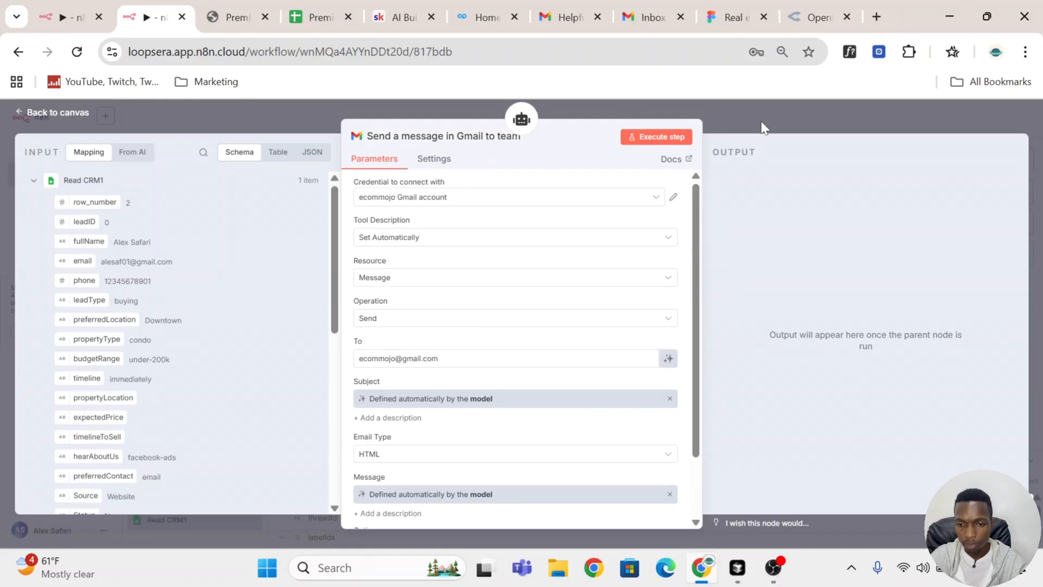
Step: Rearrange the two Gmail tool nodes side by side beneath the agent and save the workflow
left_click(763, 128)
left_click_drag(622, 298, 716, 304)
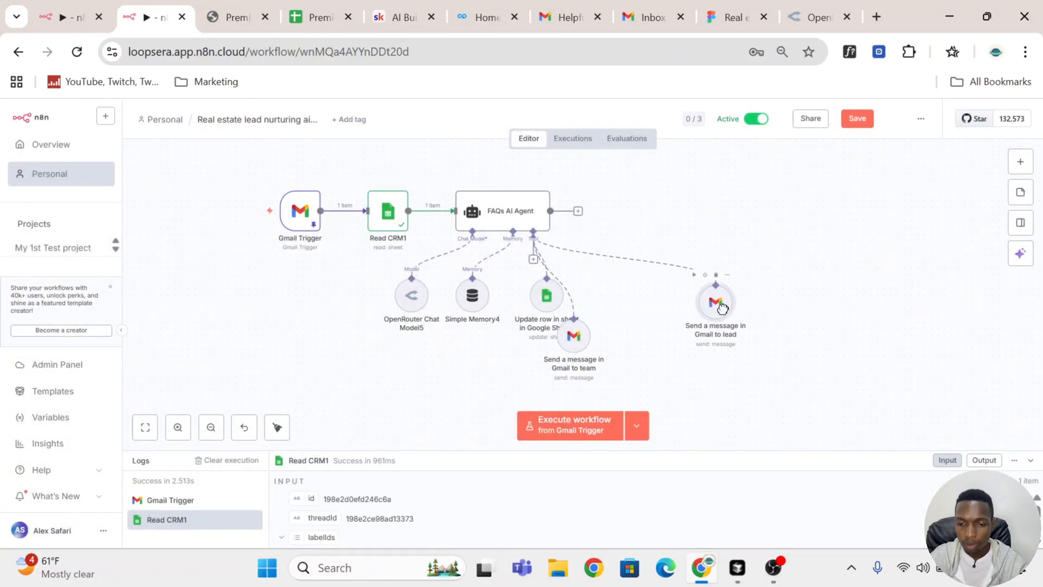
left_click_drag(587, 339, 654, 306)
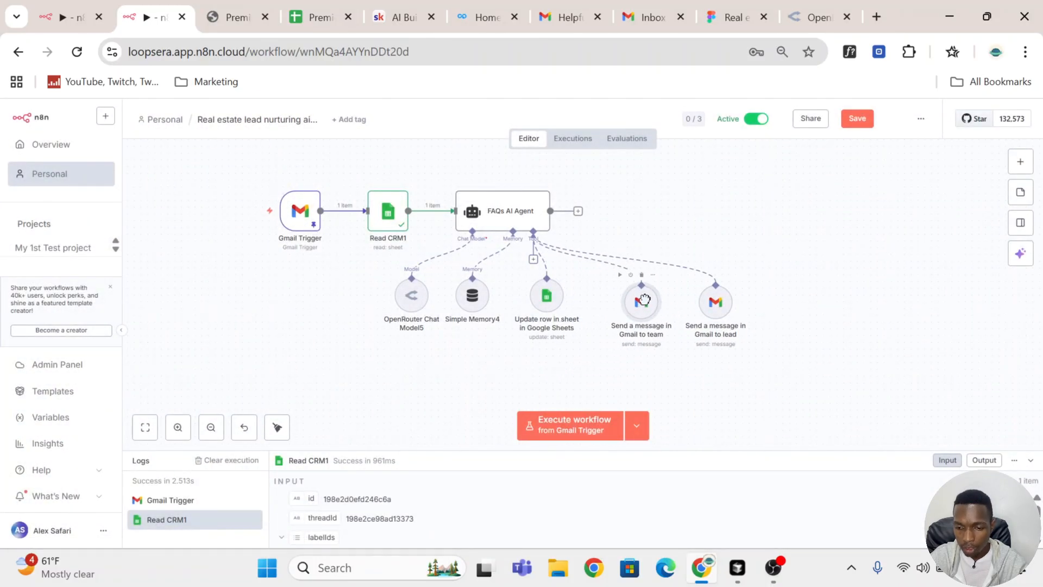
left_click(857, 118)
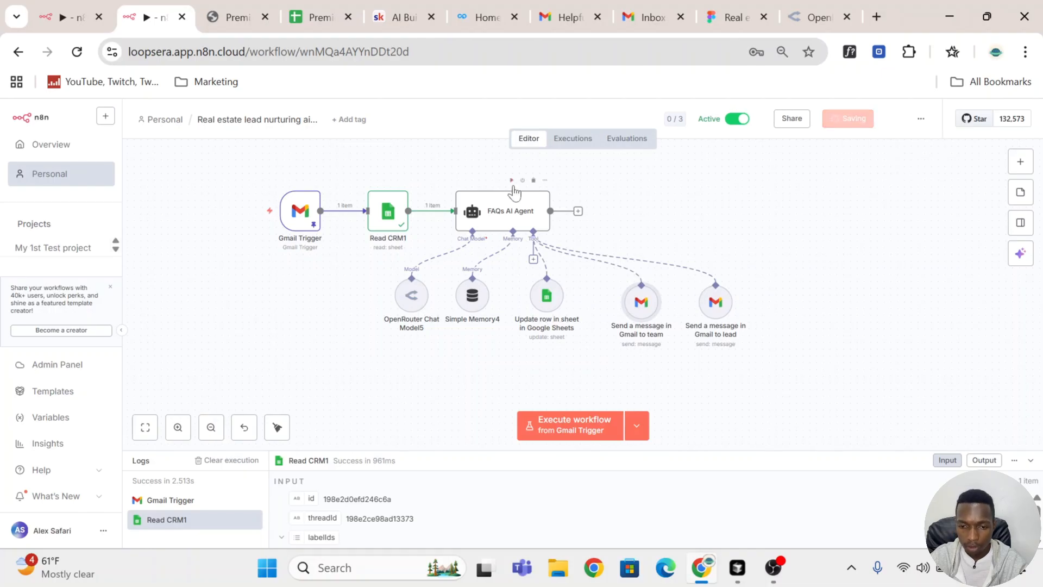
Step: Execute the workflow and check the lead's Opt-out cell in the CRM spreadsheet
left_click(550, 408)
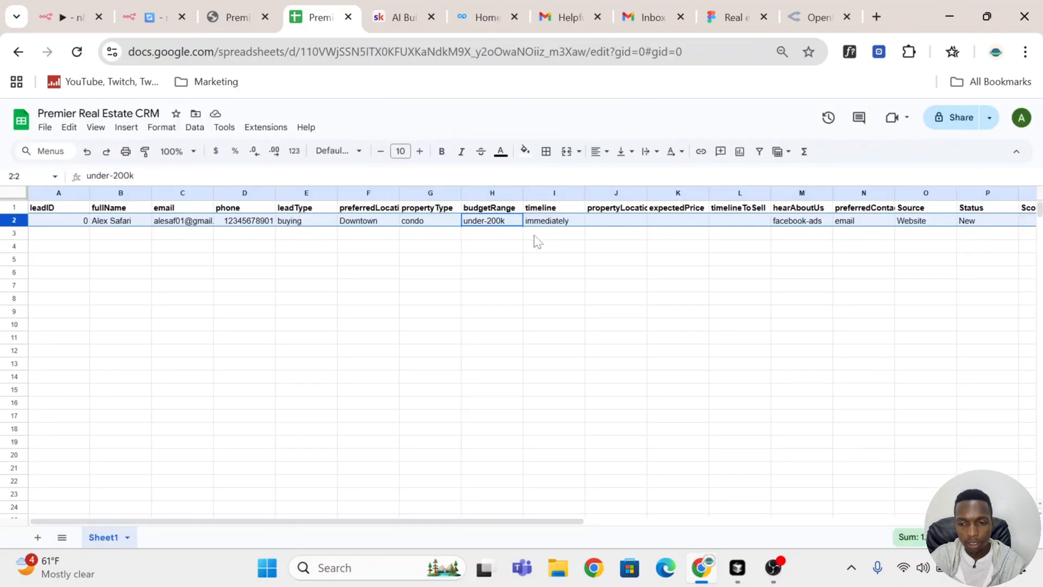
scroll(538, 242, "right", 10)
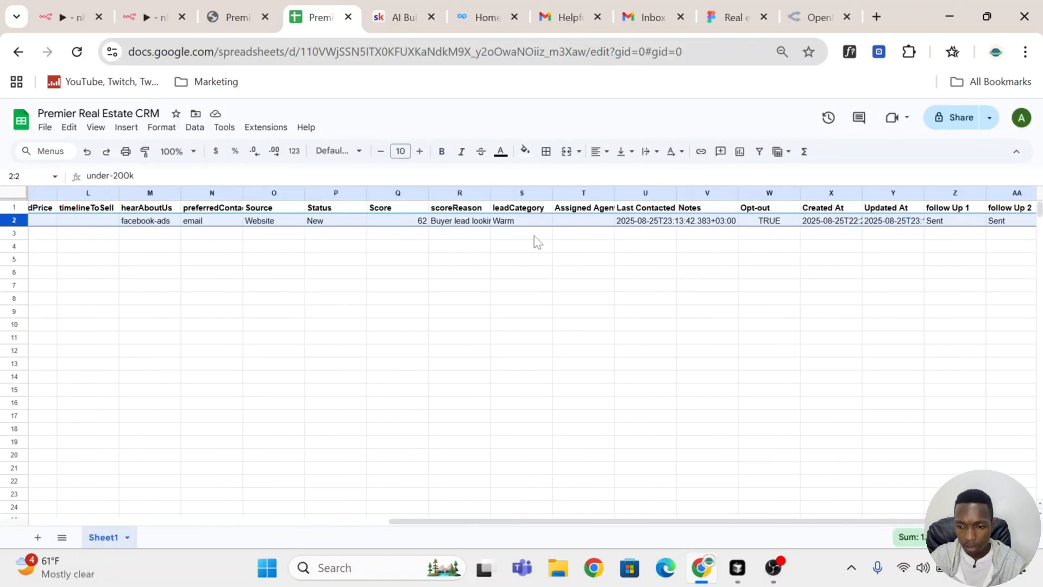
left_click(781, 228)
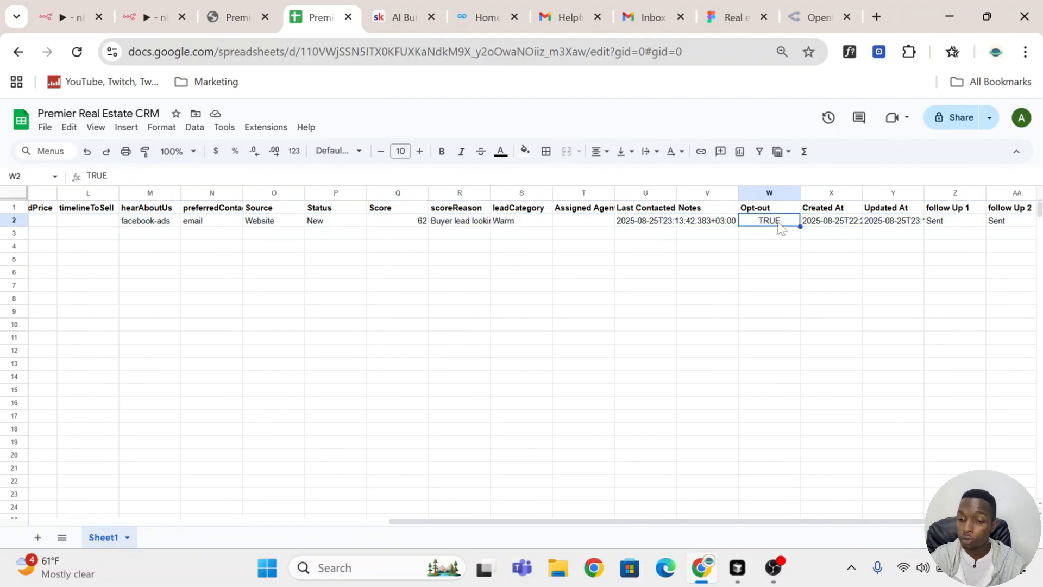
Step: Inspect the lead Gmail tool and the inbox's removal email and original condo tips thread
left_click(155, 17)
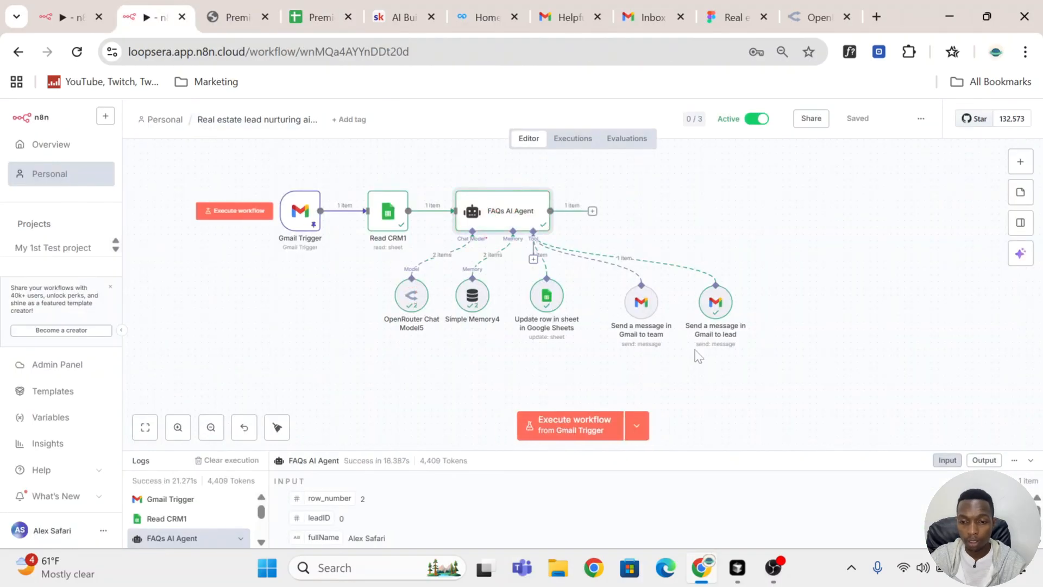
double_click(715, 314)
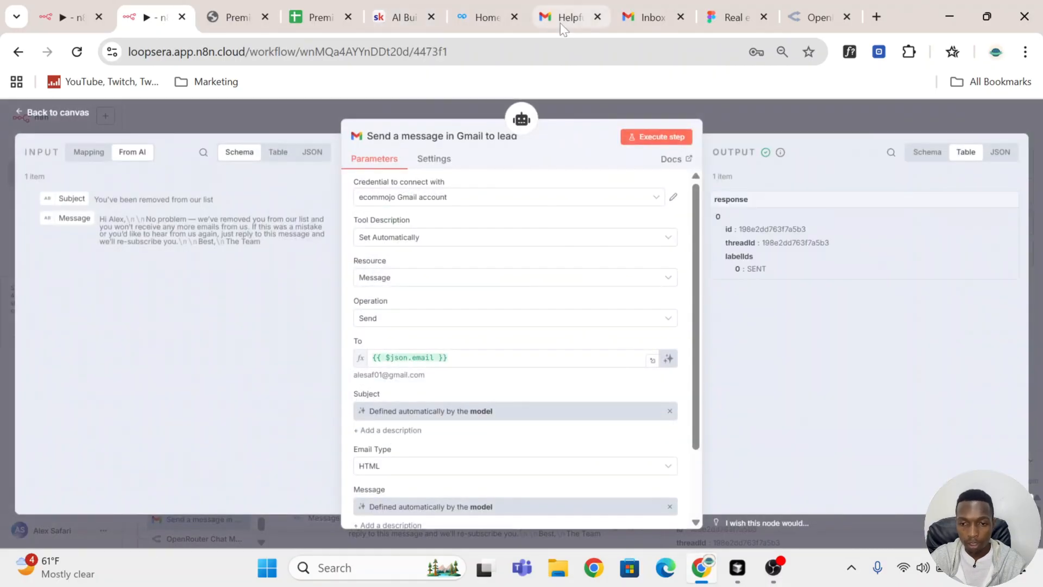
left_click(565, 17)
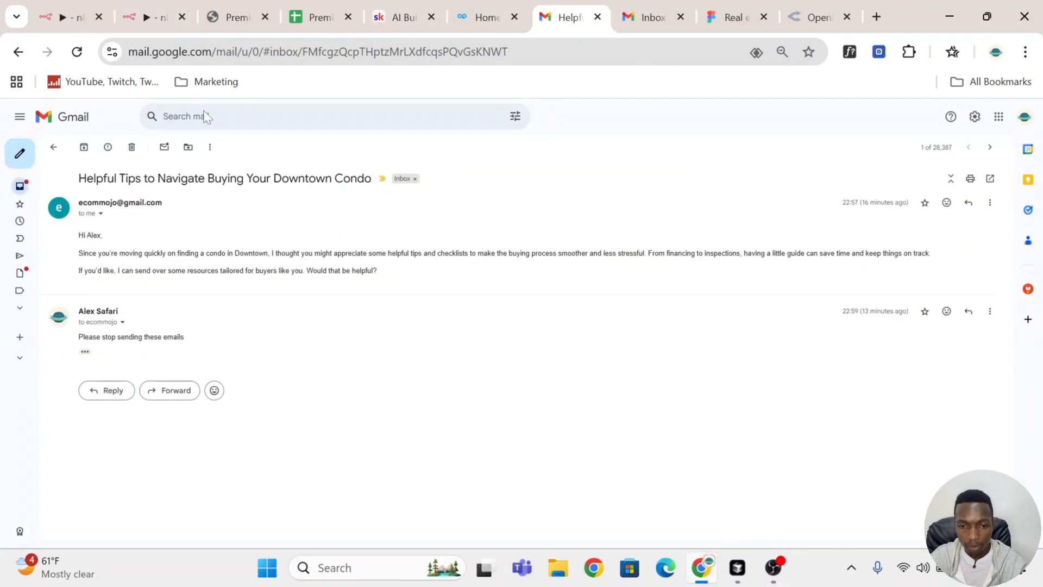
left_click(53, 147)
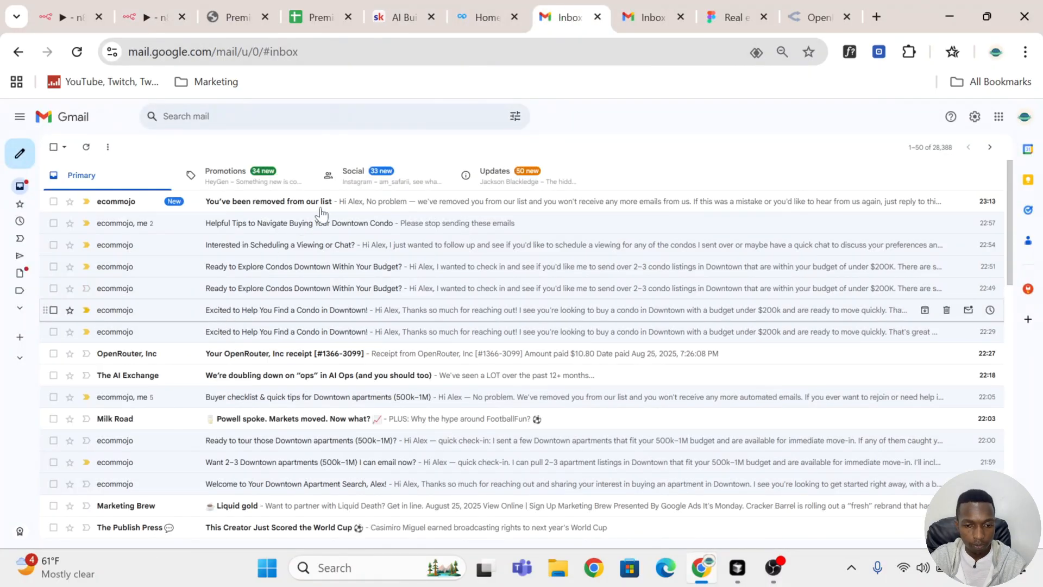
left_click(320, 205)
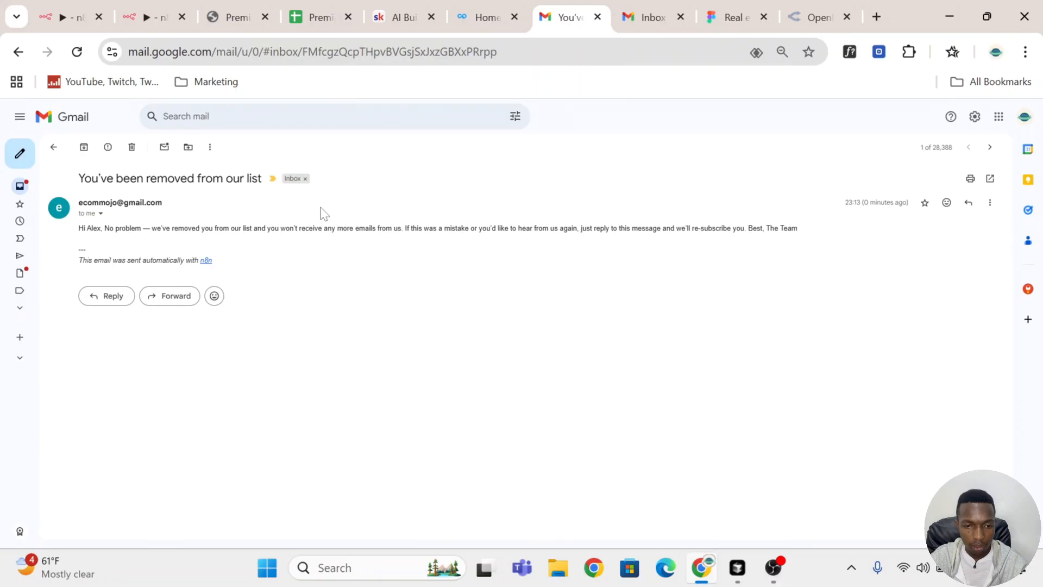
left_click_drag(77, 234, 767, 229)
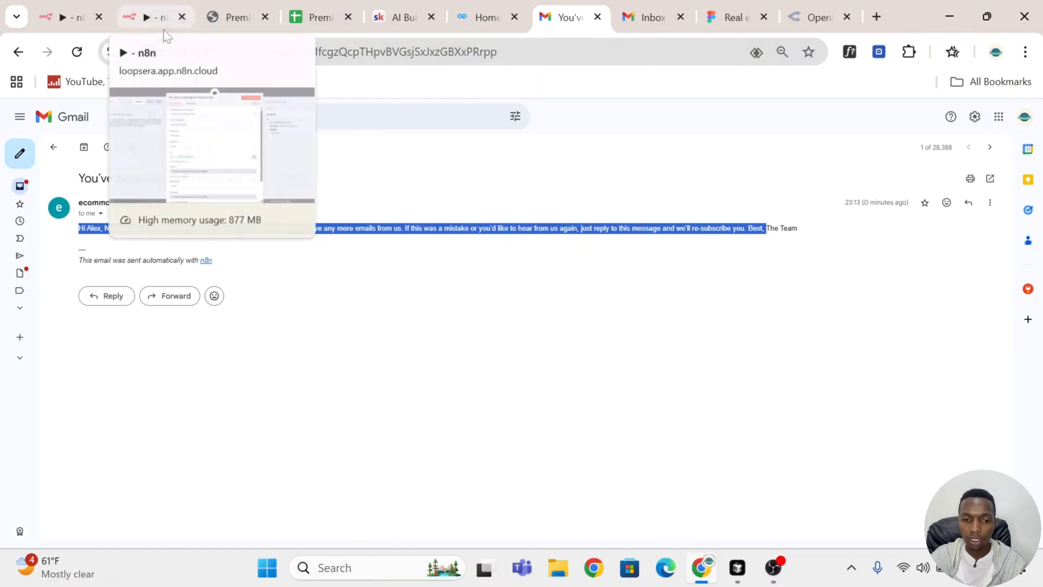
left_click(53, 147)
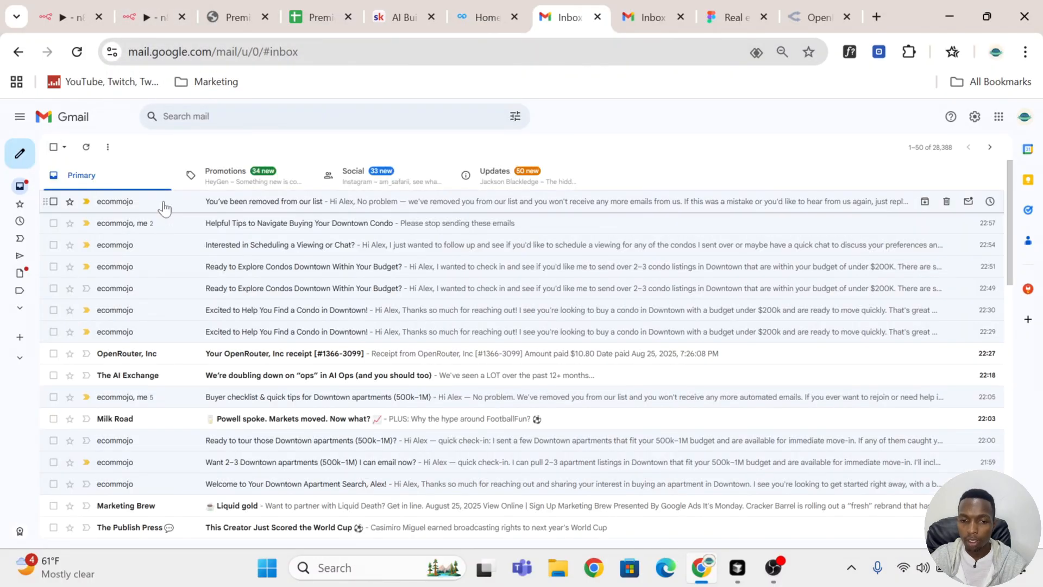
left_click(262, 207)
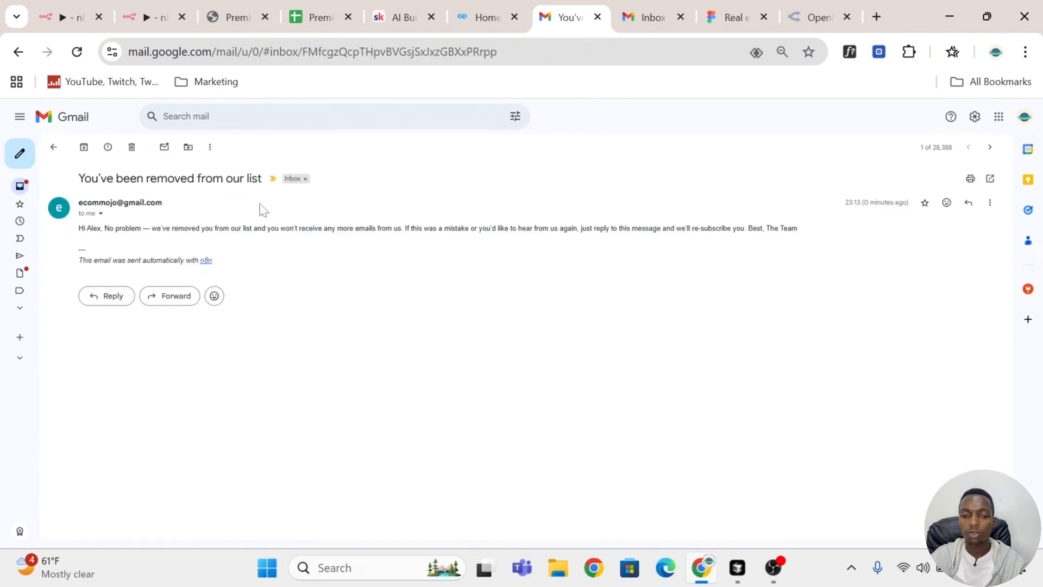
left_click(53, 147)
left_click(336, 231)
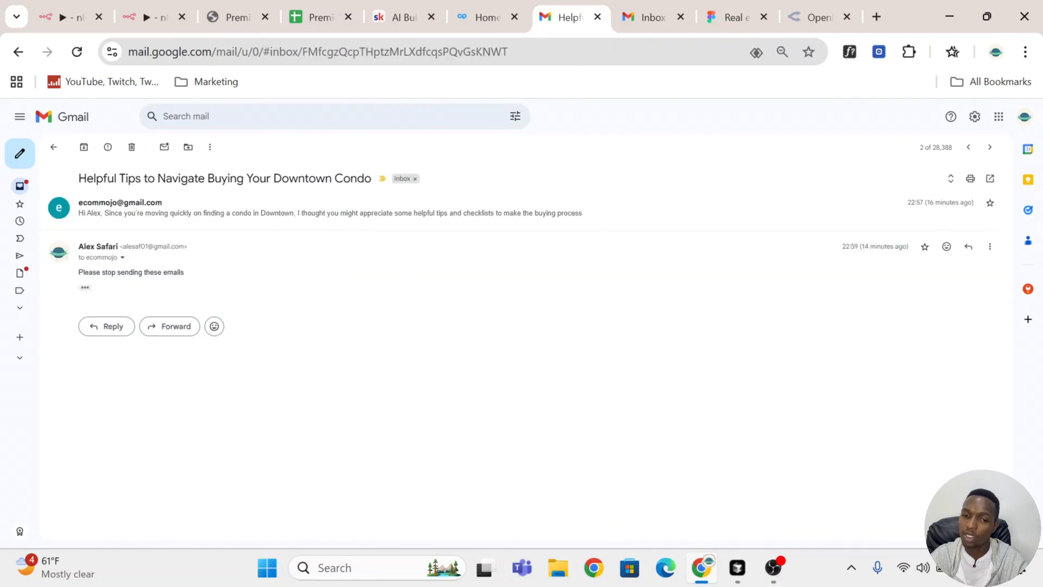
left_click(141, 27)
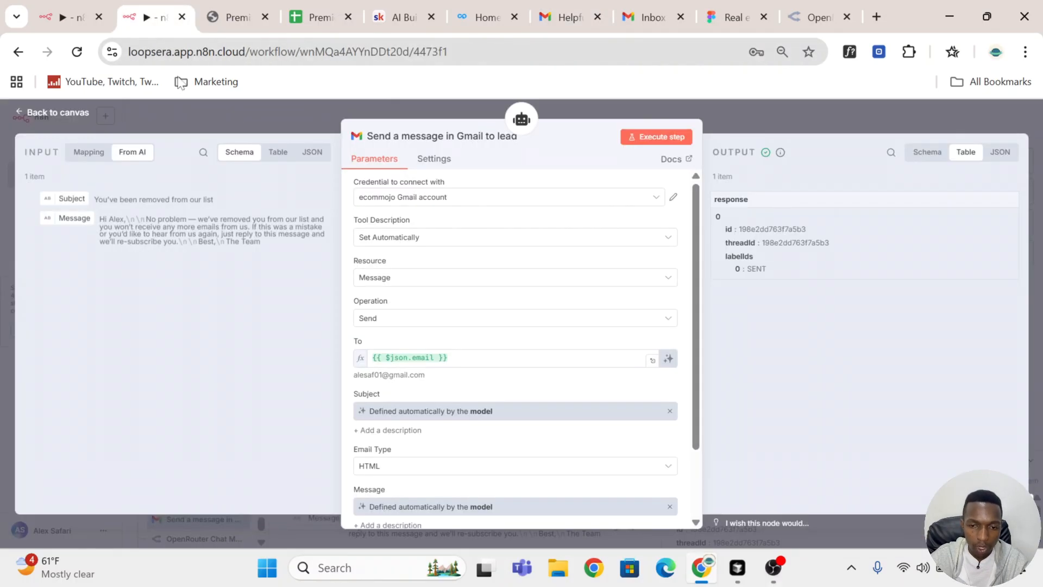
Step: Switch the lead Gmail tool's operation to Reply and map the Gmail Trigger's id into Message ID
left_click(444, 326)
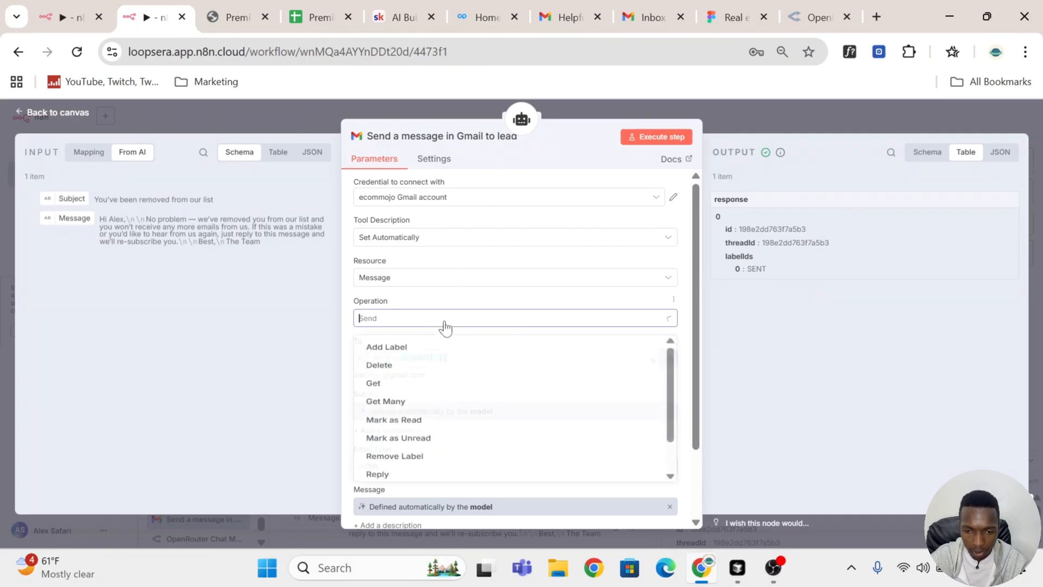
left_click(485, 470)
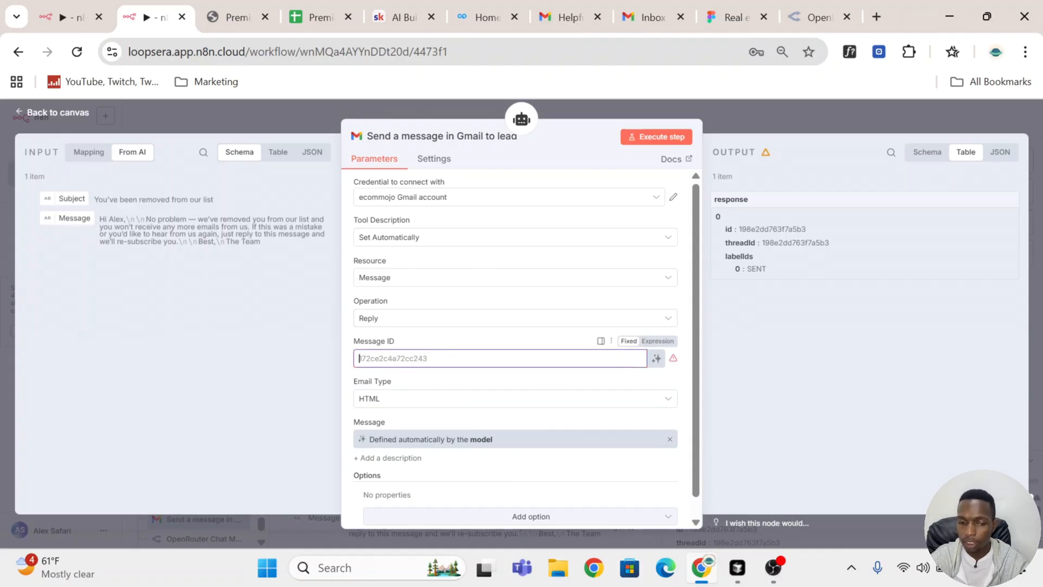
left_click(90, 152)
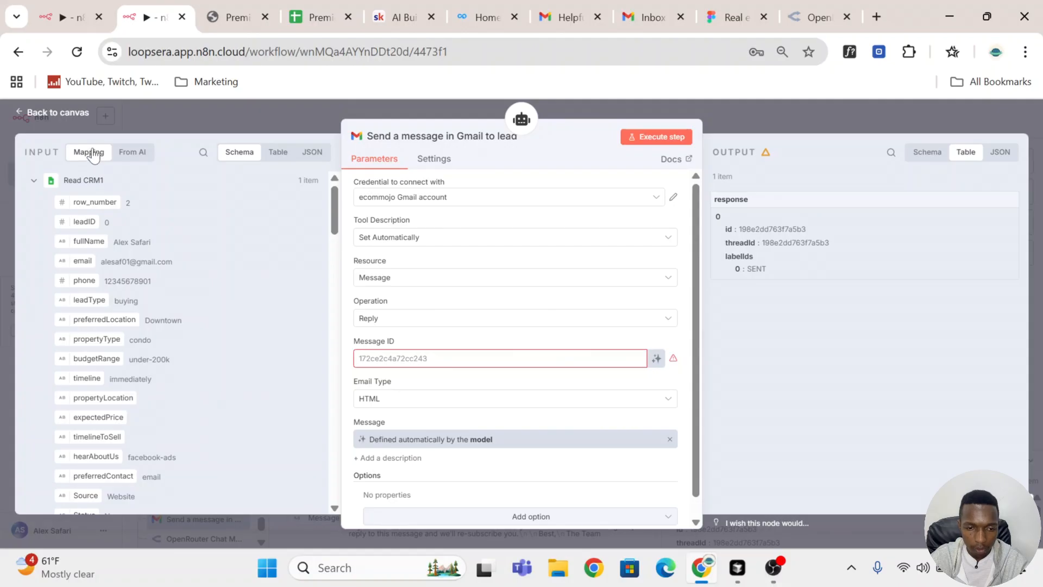
scroll(217, 323, "down", 10)
scroll(218, 324, "down", 15)
scroll(220, 325, "up", 15)
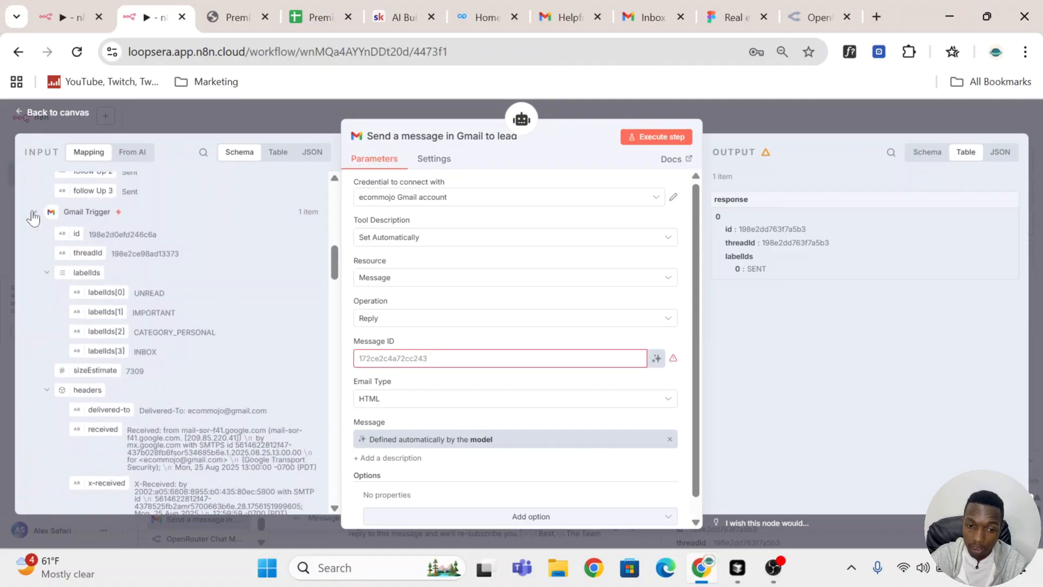
left_click_drag(76, 235, 402, 357)
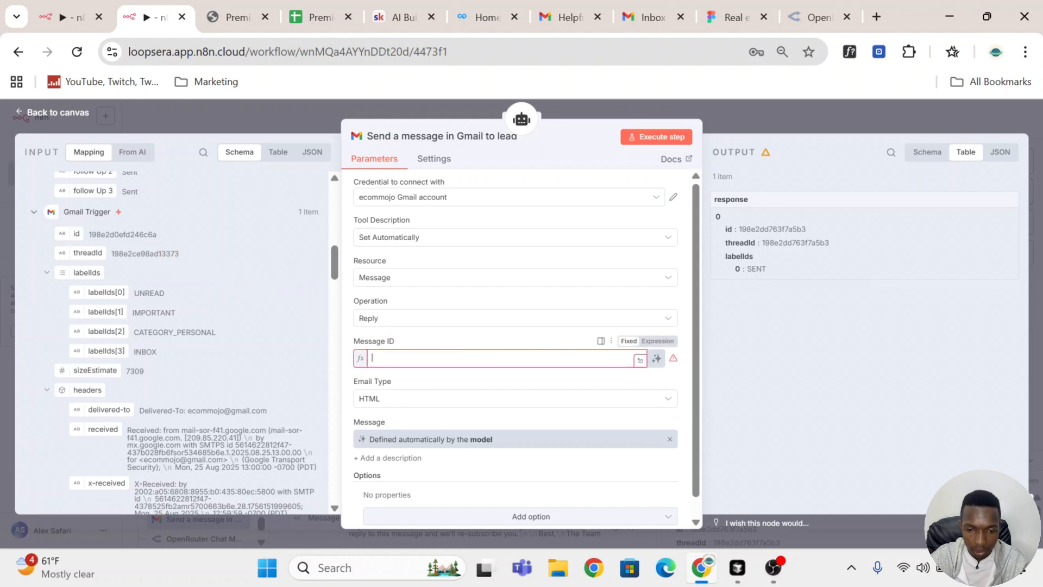
left_click(466, 341)
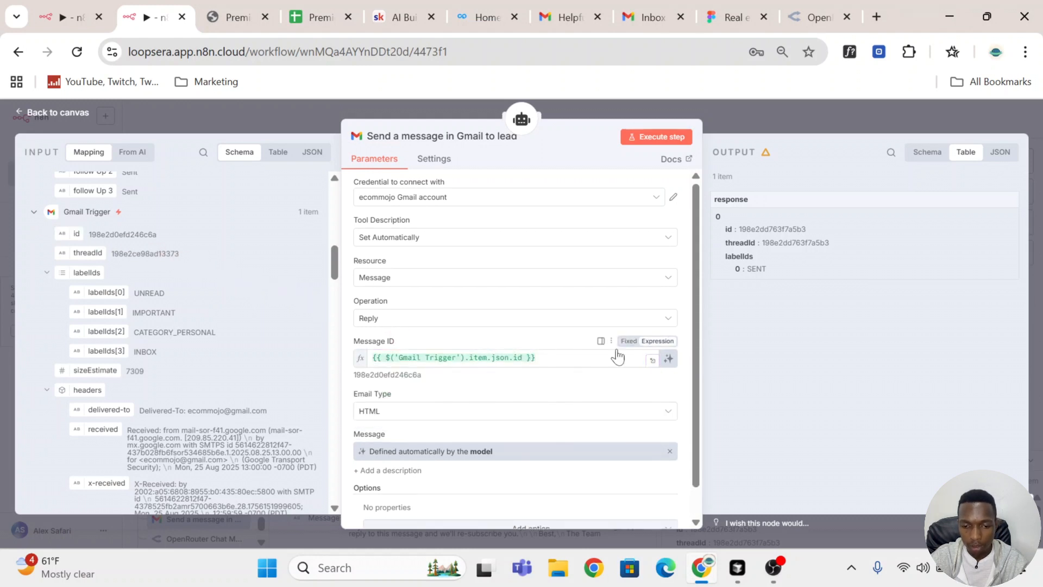
Step: Test the lead Gmail tool step by copying the earlier removal message and pasting it as the Message
scroll(598, 350, "down", 1)
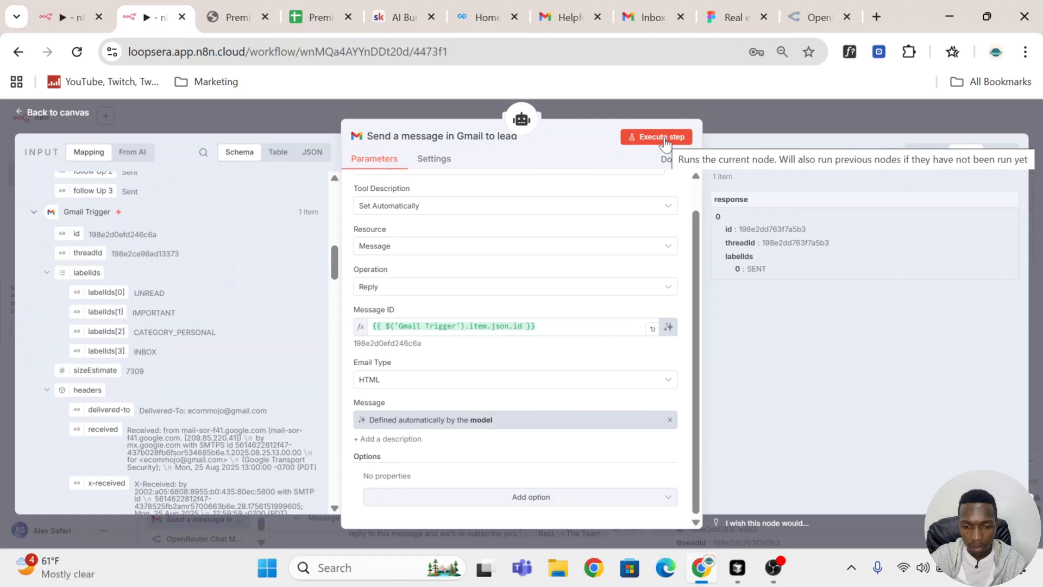
left_click(135, 155)
left_click_drag(272, 247, 100, 218)
key("super+c")
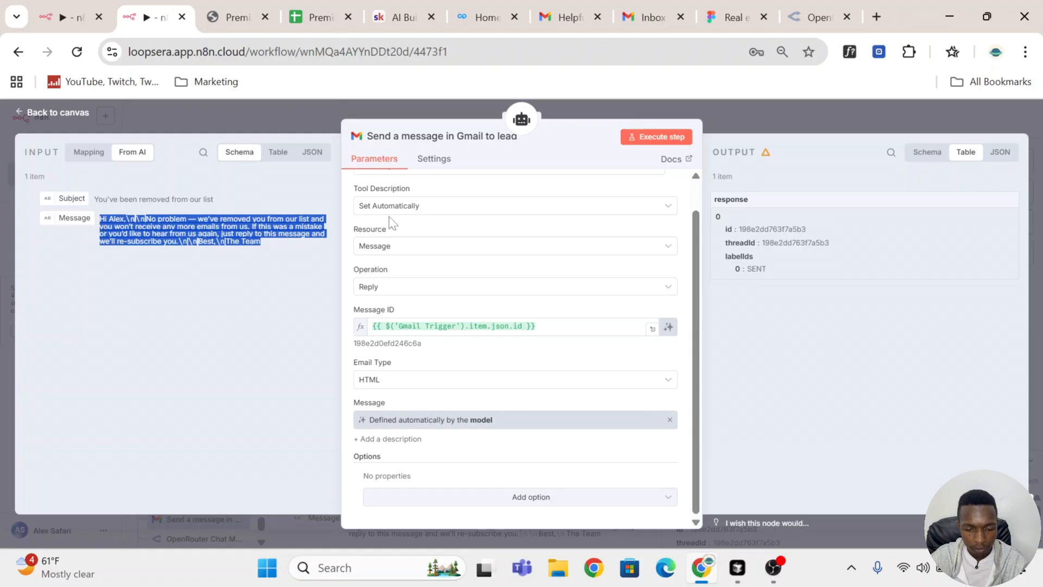
left_click_drag(215, 200, 94, 200)
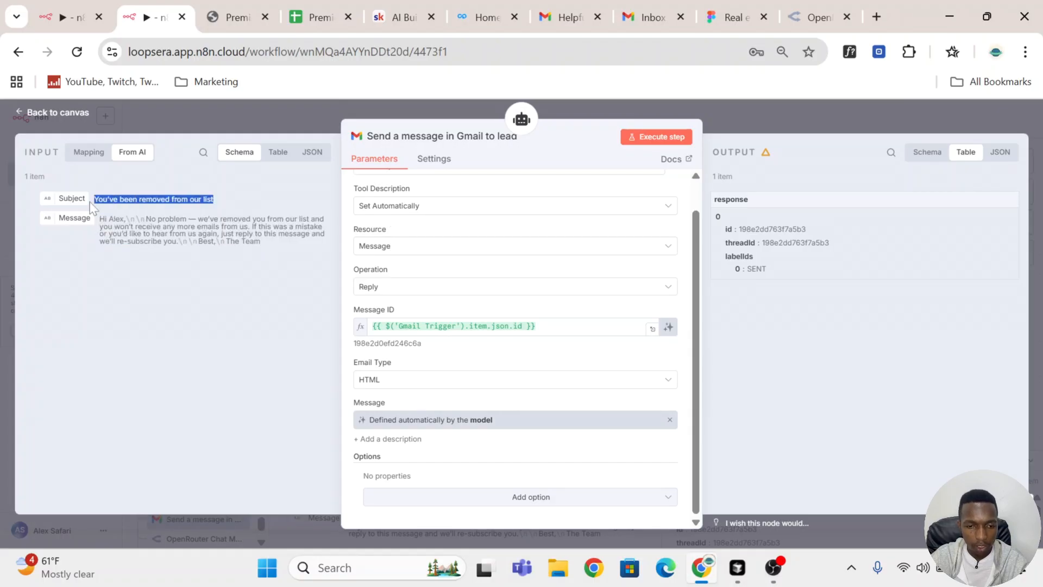
left_click(648, 136)
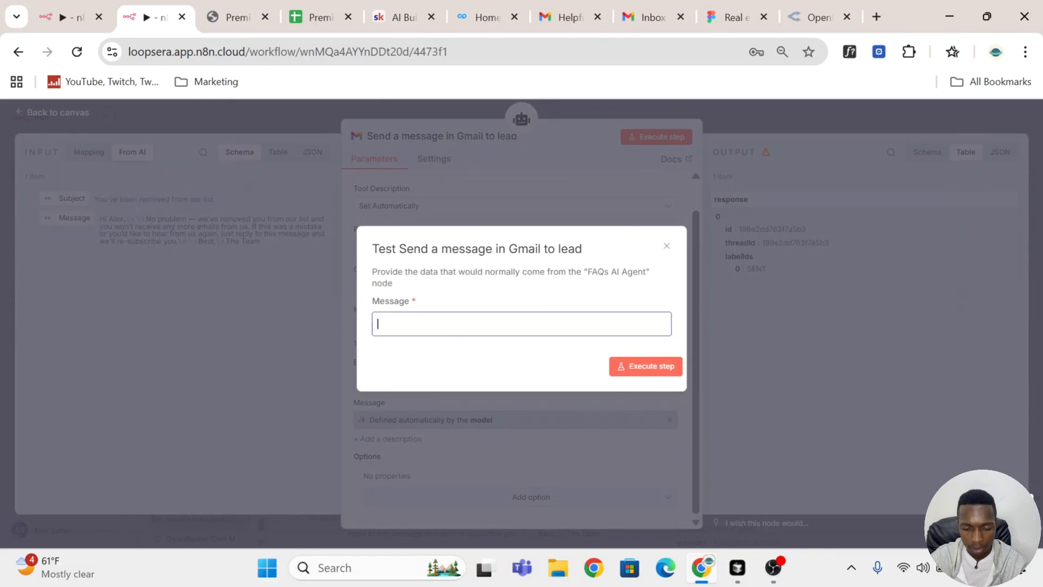
key("super+v")
left_click(520, 369)
left_click(664, 367)
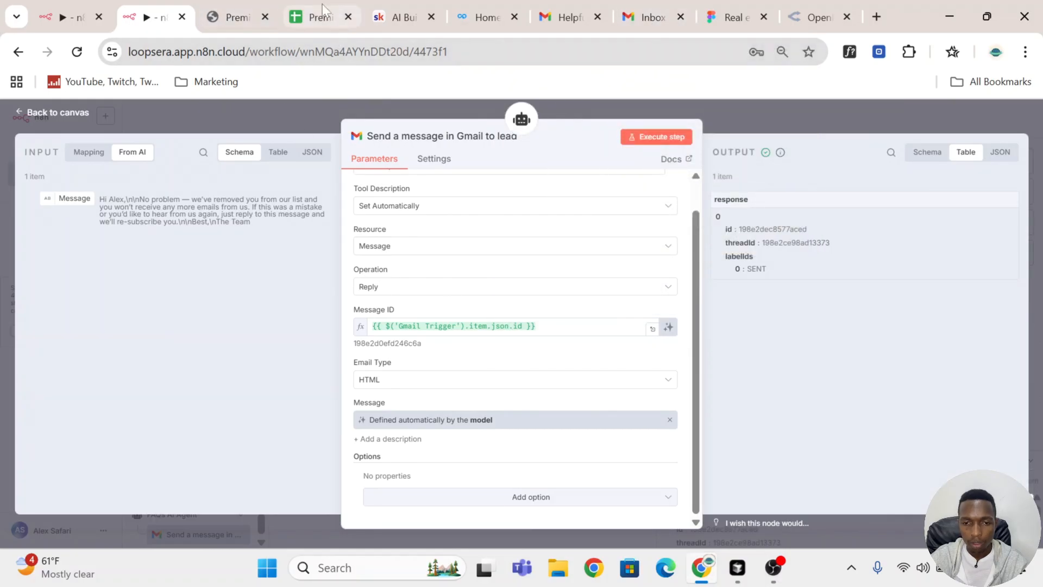
Step: Check the lead's condo tips email thread for the test reply
left_click(568, 15)
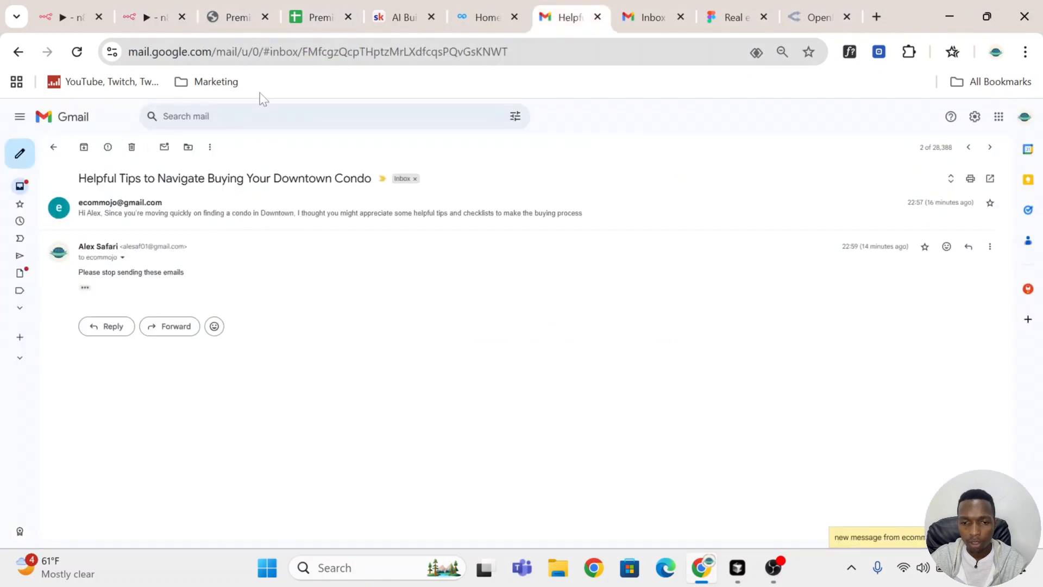
left_click(959, 537)
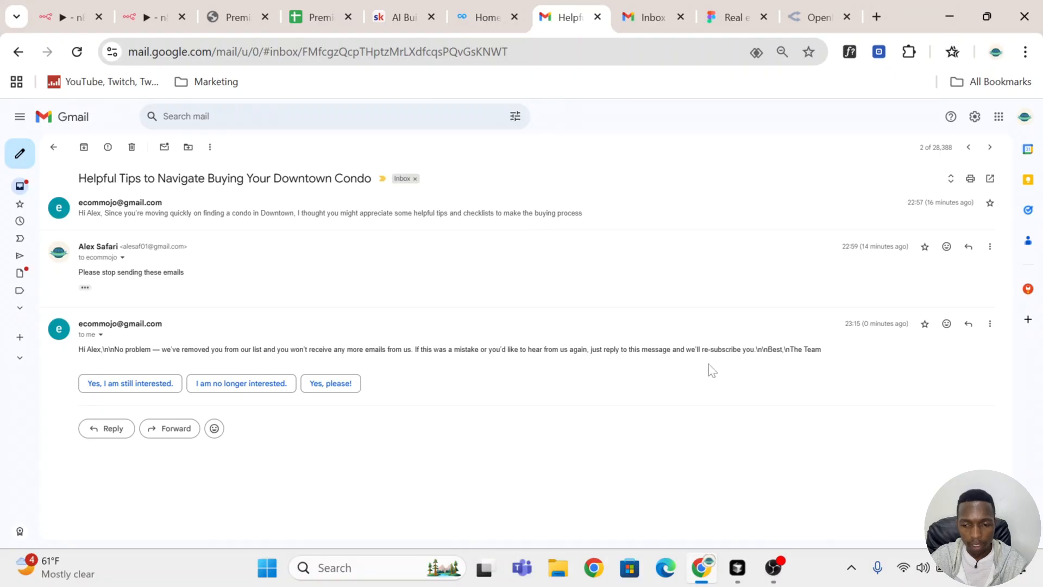
left_click_drag(839, 355, 71, 353)
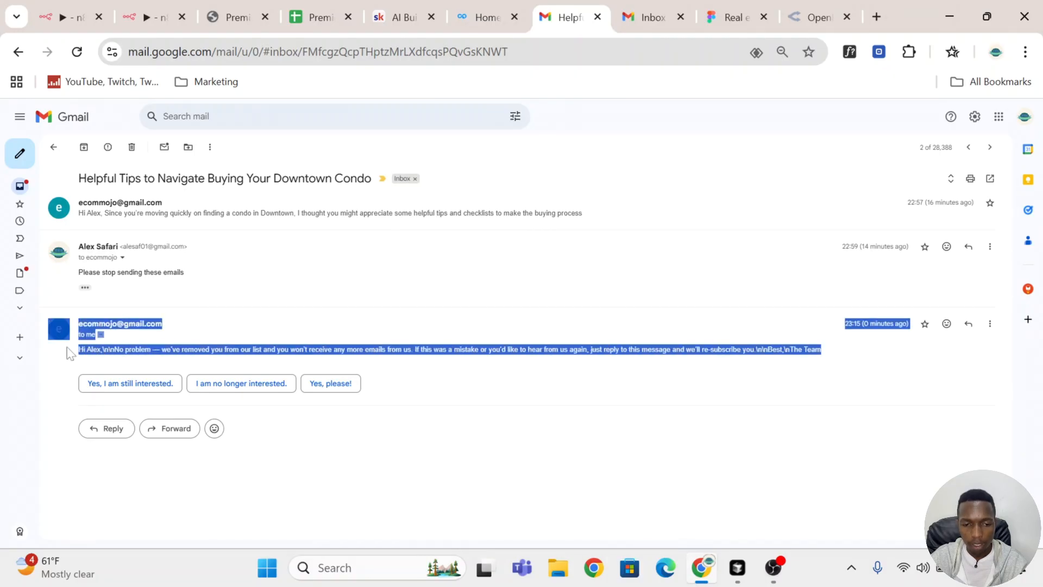
left_click(172, 26)
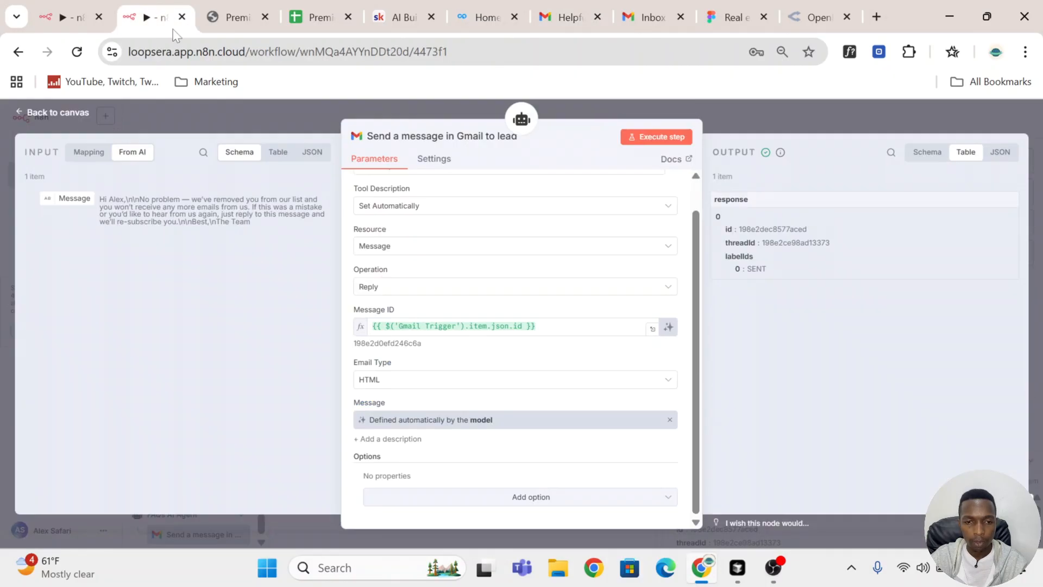
Step: Reply to the lead's condo tips email thread with "I'm interested. How do I move forward"
left_click(795, 112)
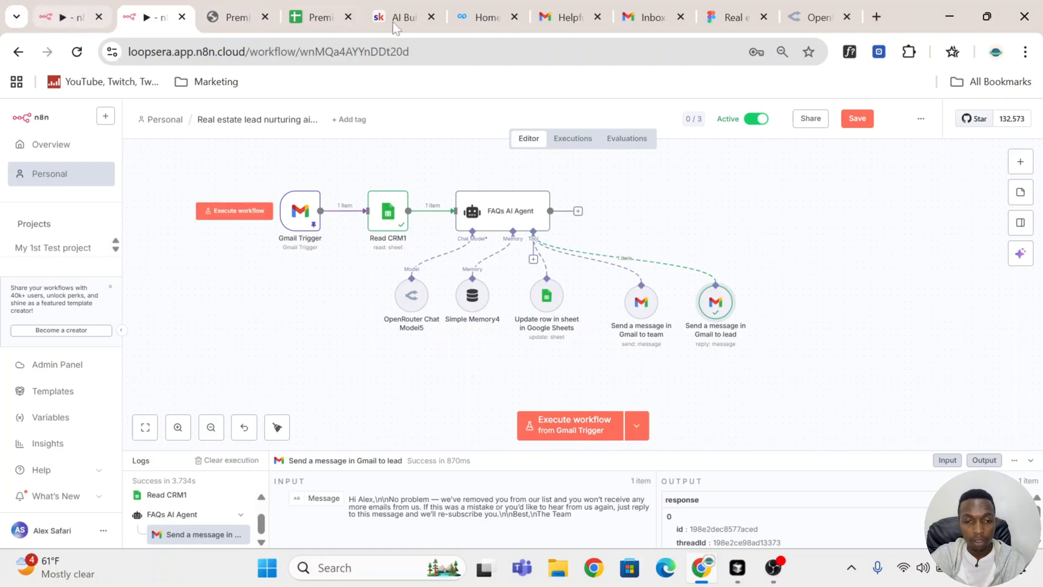
left_click(576, 17)
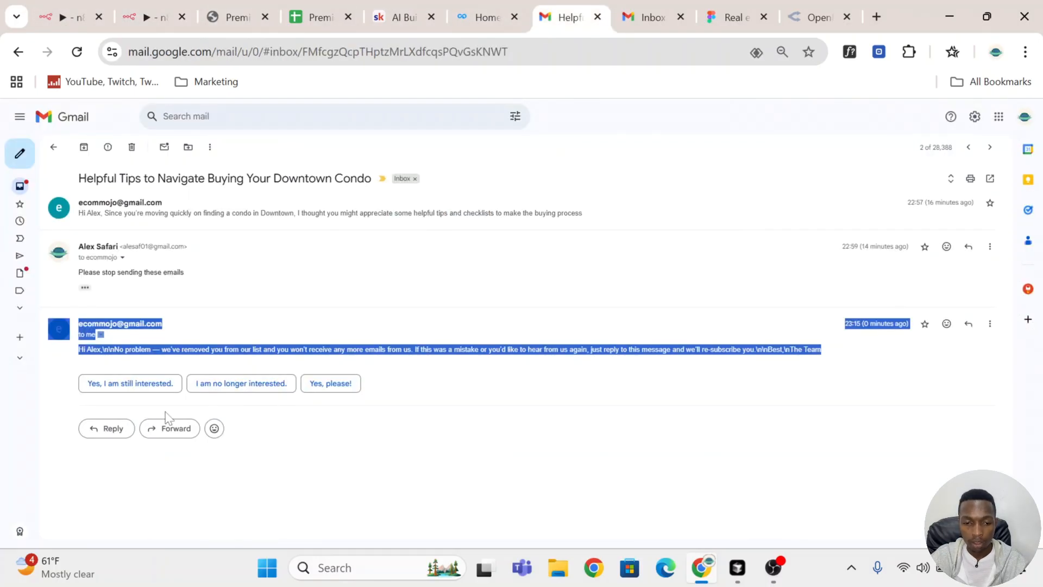
left_click(113, 429)
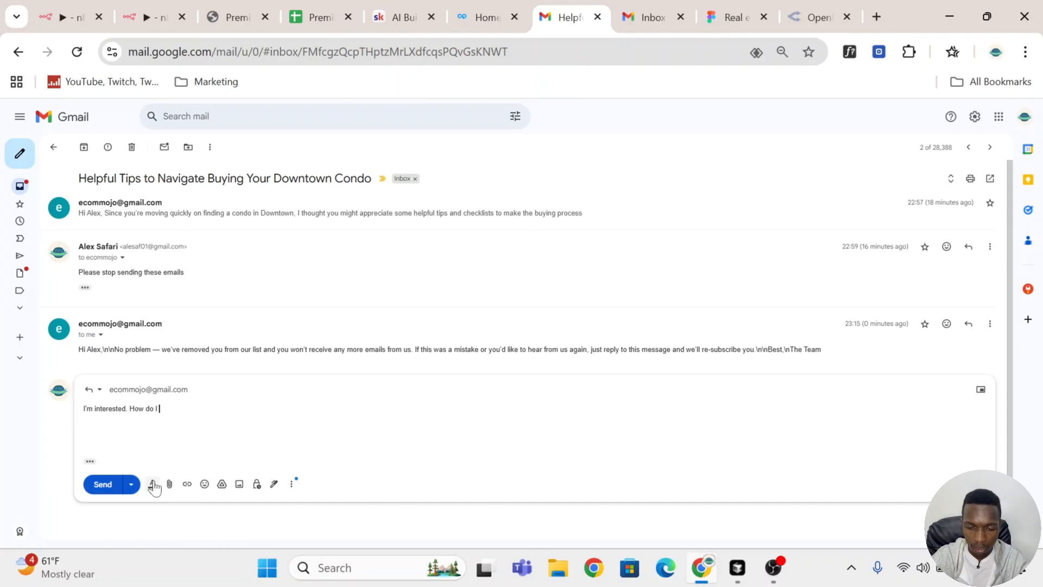
type("ve")
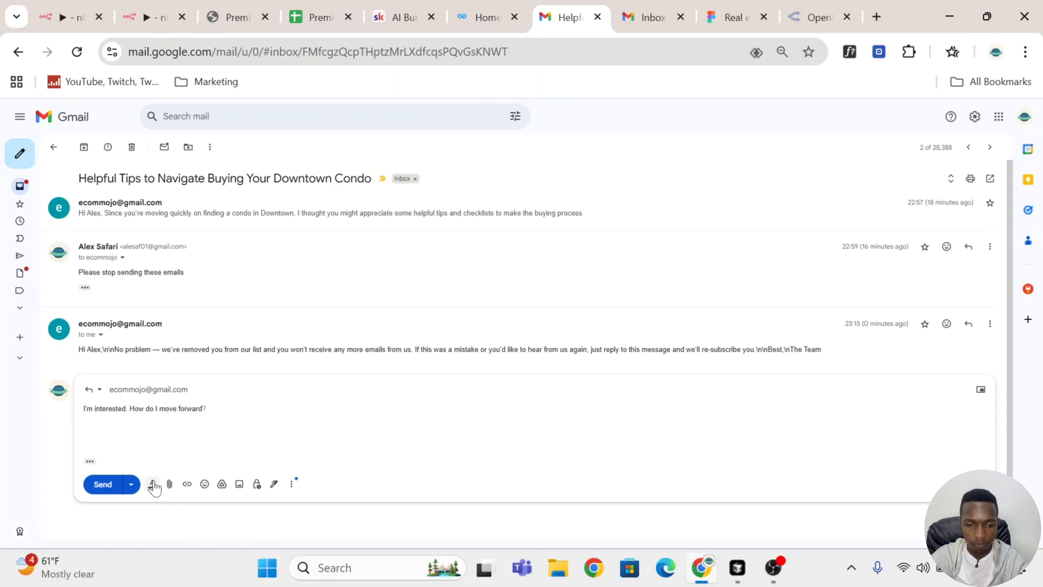
left_click(105, 487)
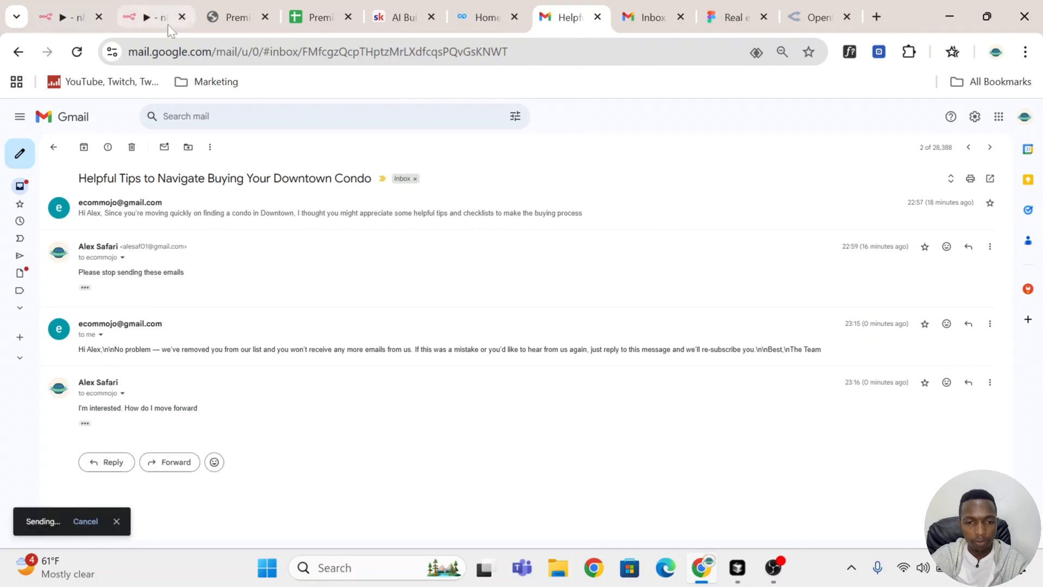
Step: Save the workflow and open its most recent execution in the executions list
left_click(169, 25)
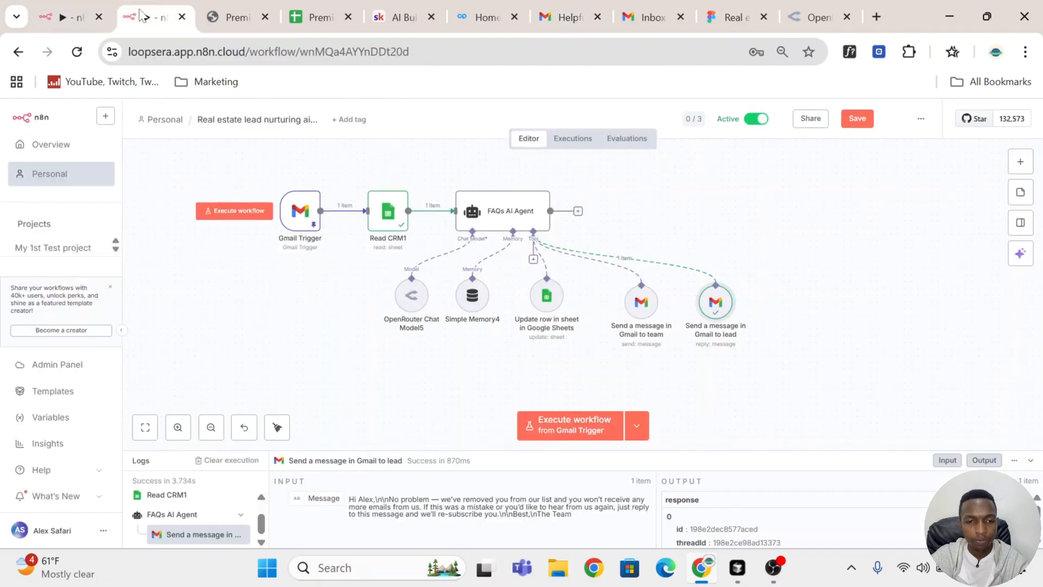
left_click(575, 140)
left_click(858, 118)
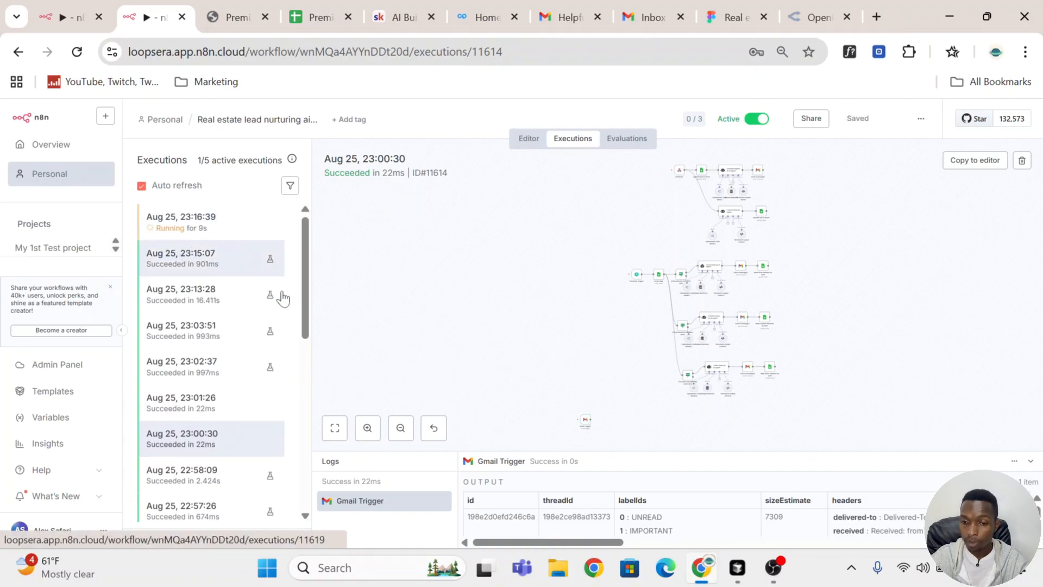
left_click(224, 232)
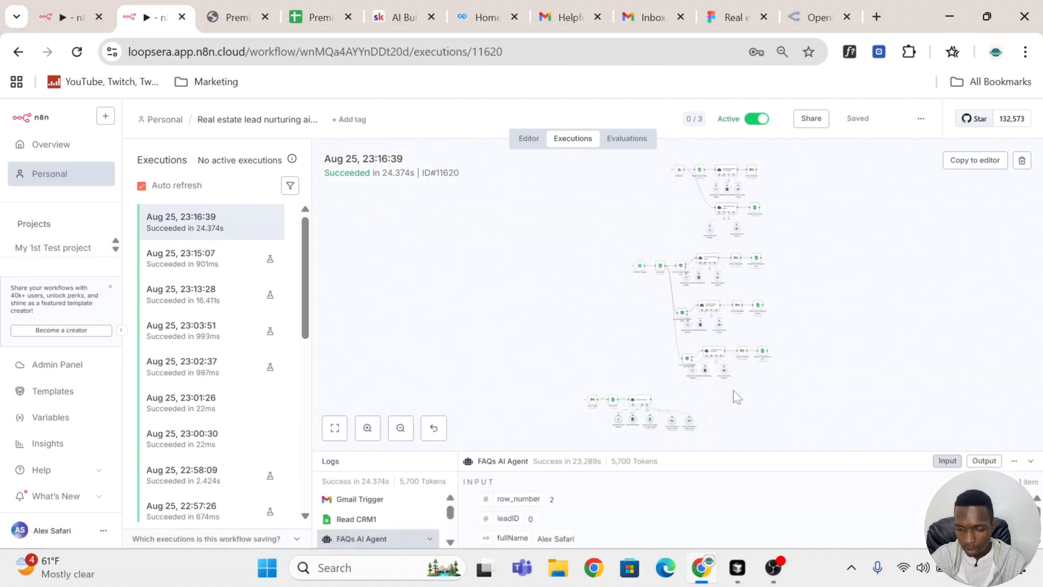
Step: Inspect the subject and message the team Gmail tool sent in that execution
scroll(800, 369, "up", 3)
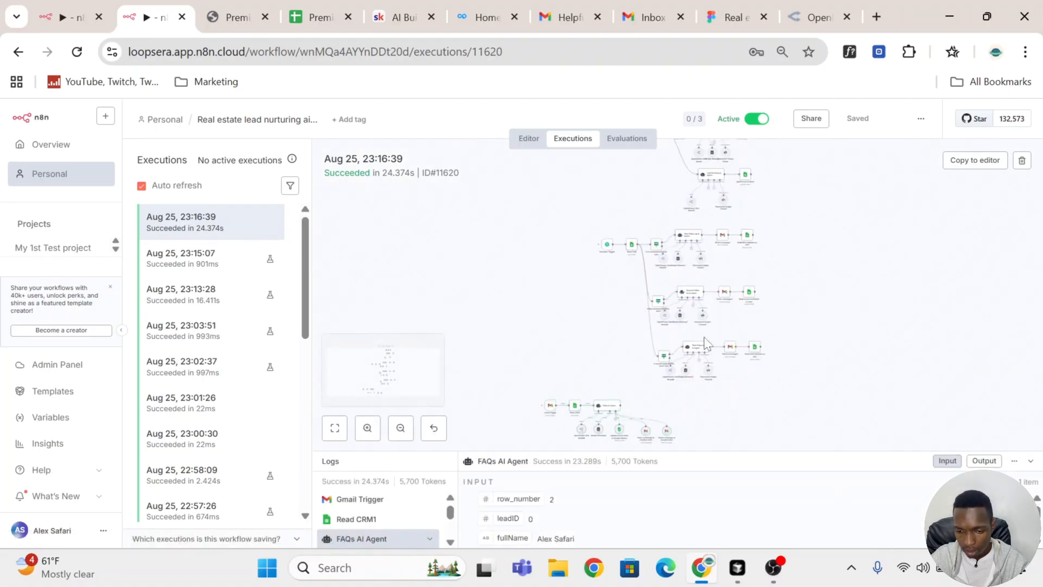
scroll(635, 369, "up", 2)
scroll(635, 368, "up", 3)
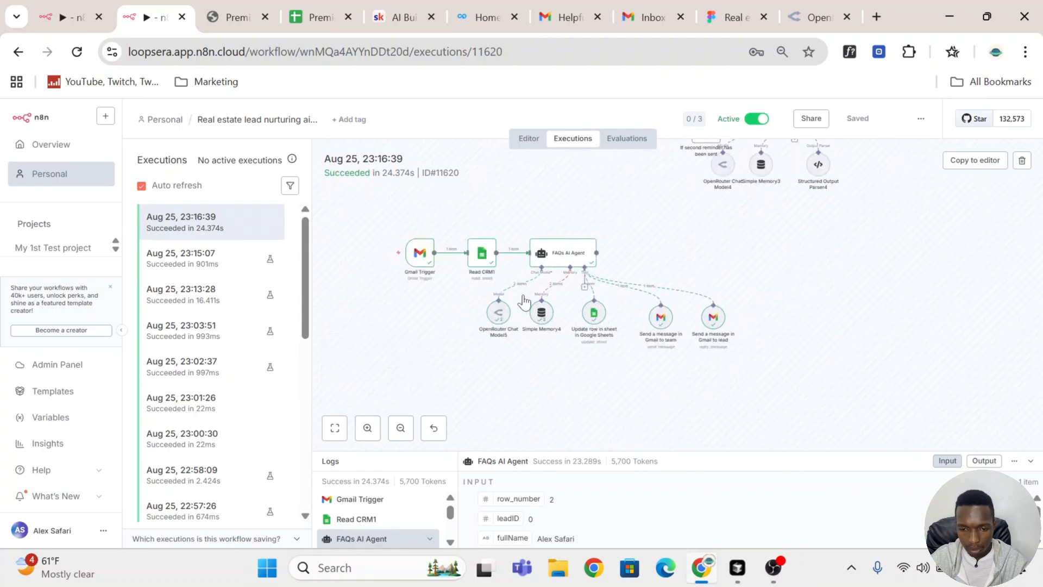
left_click(660, 321)
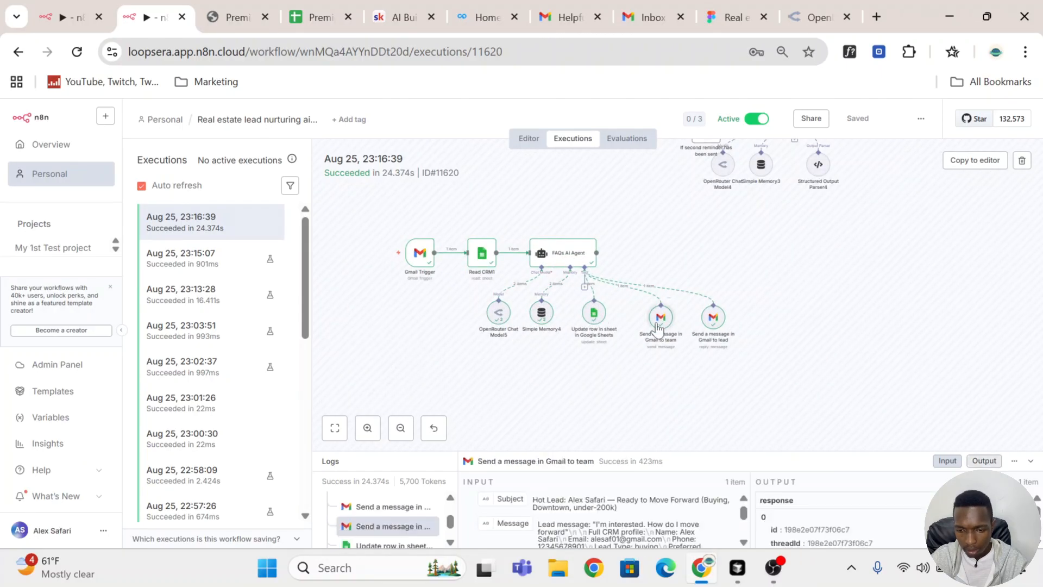
double_click(660, 326)
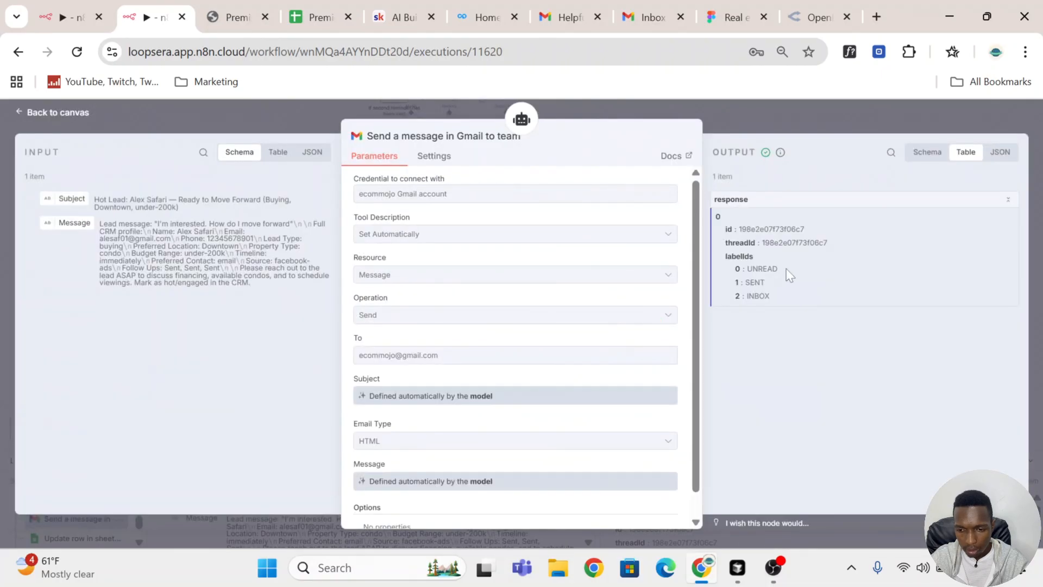
left_click_drag(271, 296, 95, 206)
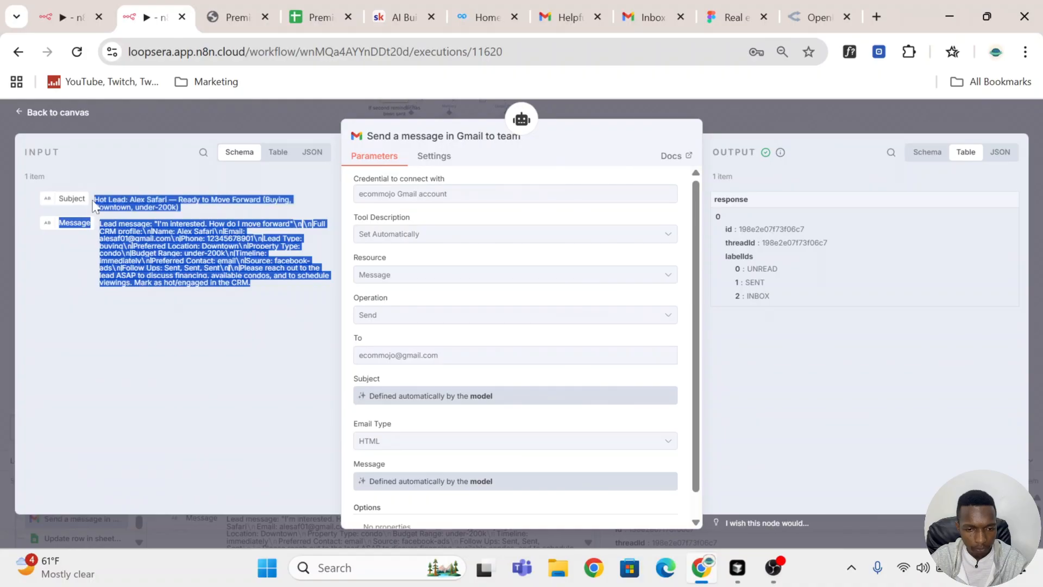
left_click(756, 128)
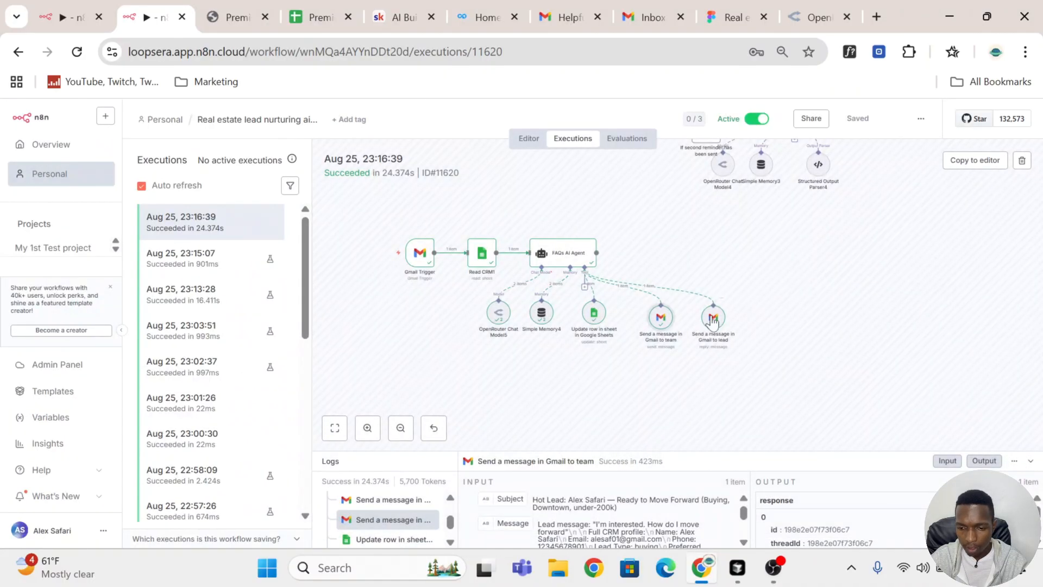
Step: Inspect the reply message the lead Gmail tool sent, then return to the workflow editor
left_click(713, 320)
double_click(714, 321)
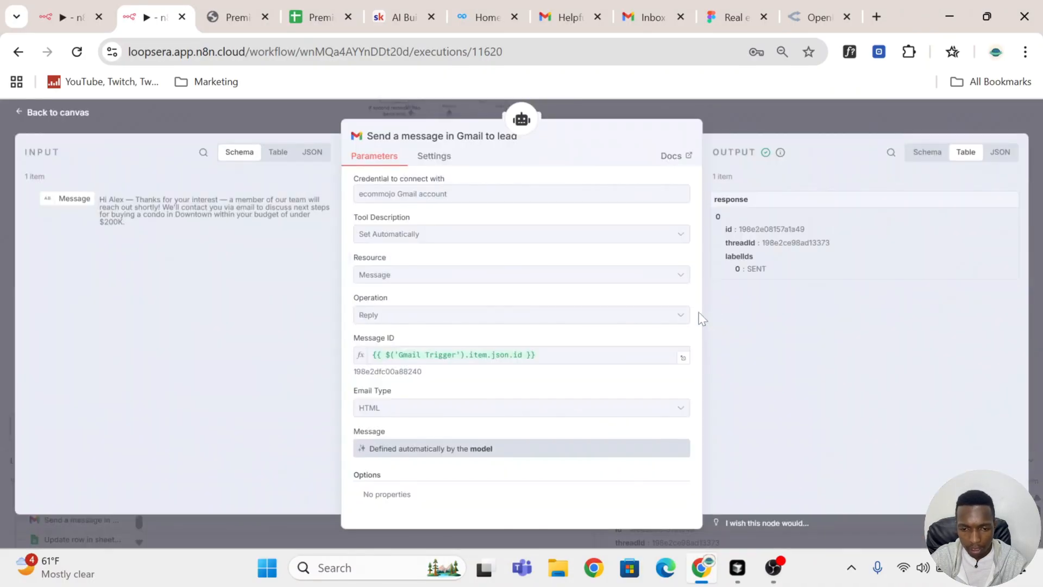
left_click_drag(139, 224, 101, 193)
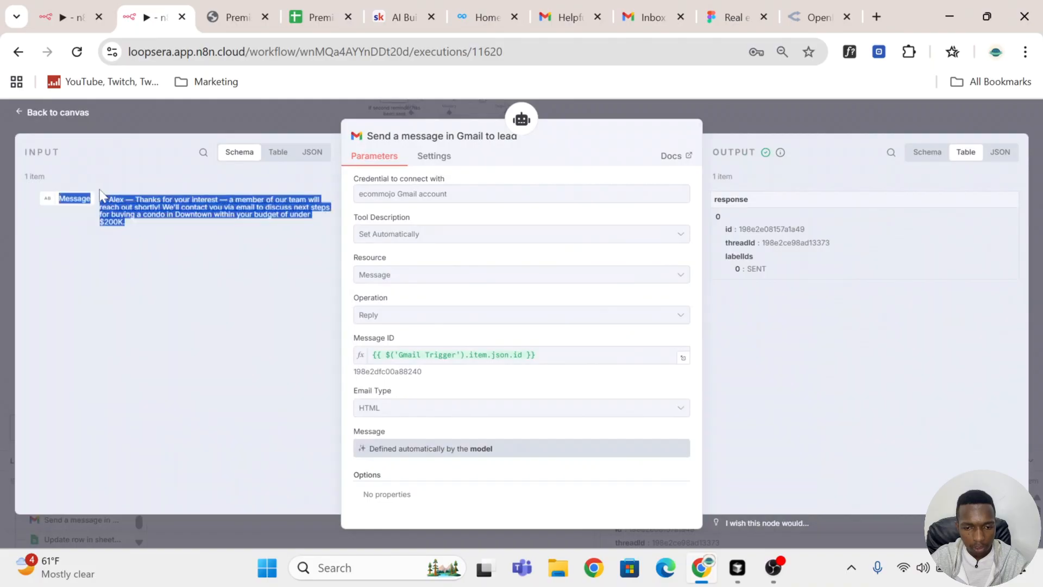
left_click(139, 227)
left_click(746, 114)
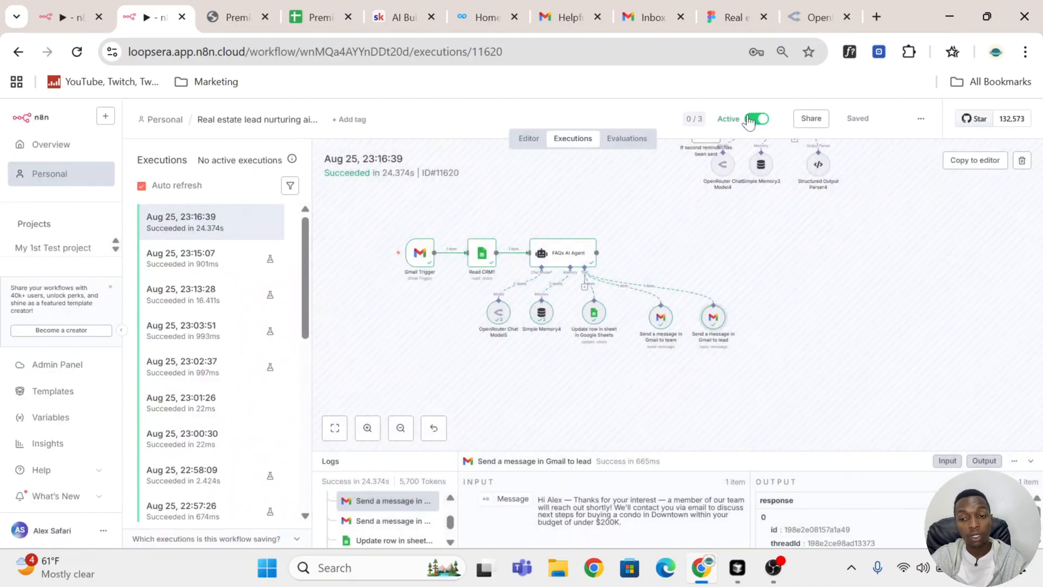
left_click(244, 120)
left_click(401, 117)
left_click(523, 152)
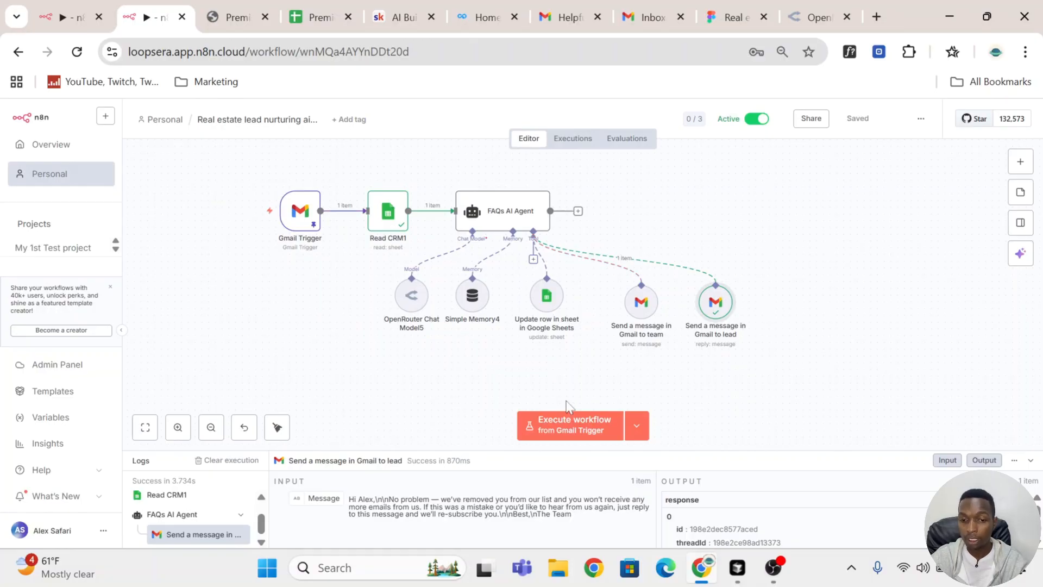
scroll(654, 329, "down", 5)
scroll(658, 328, "up", 2)
scroll(657, 329, "up", 3)
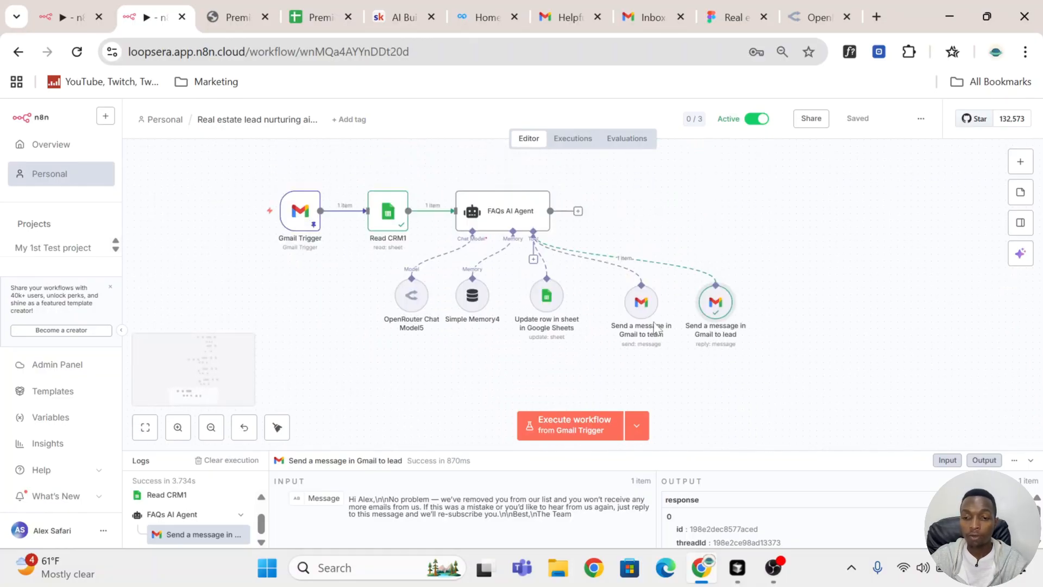